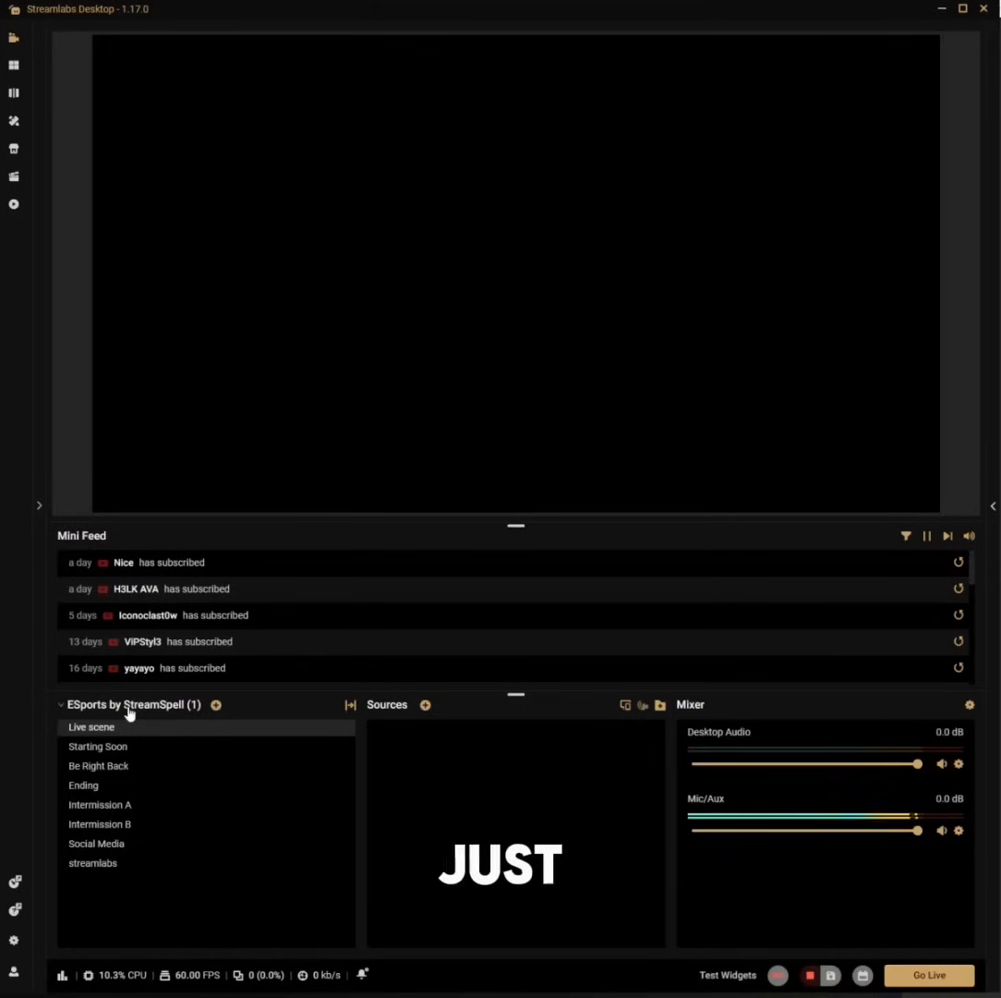
Add the existing Game Capture source to the Live scene
left_click(147, 750)
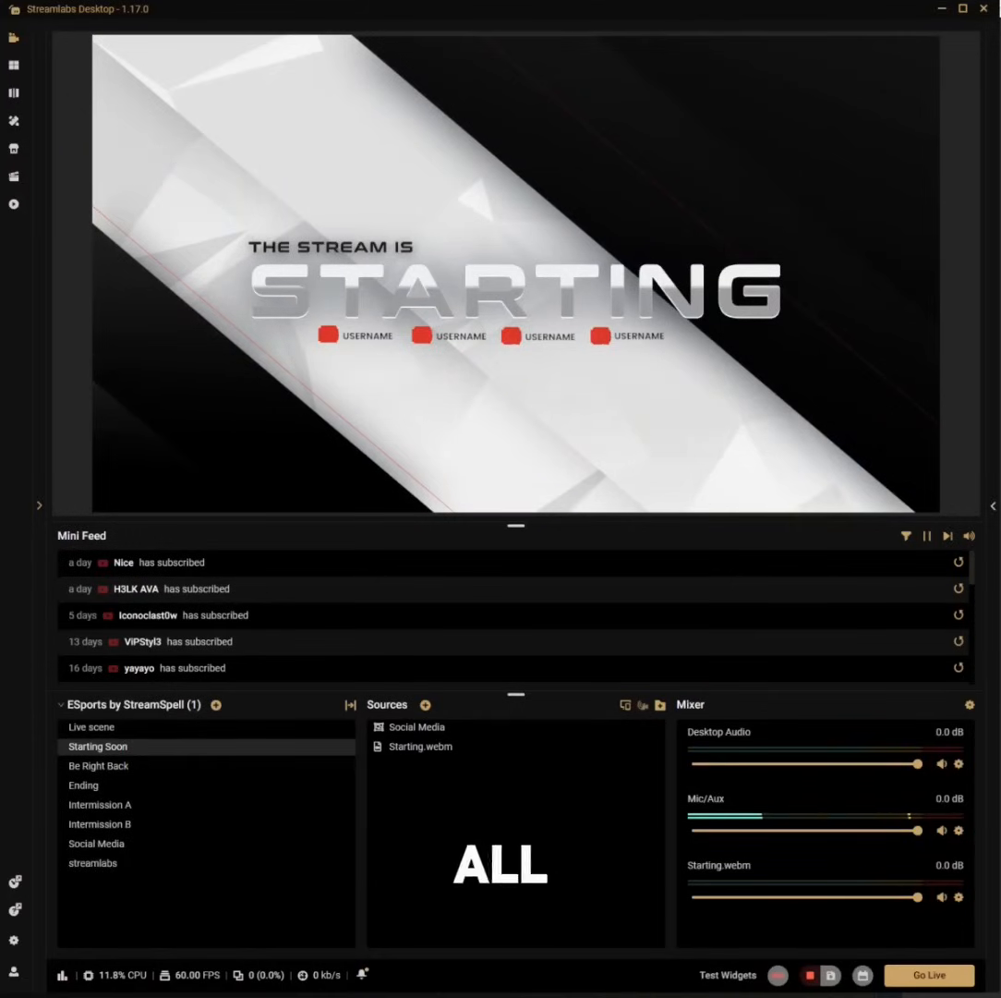
left_click(92, 727)
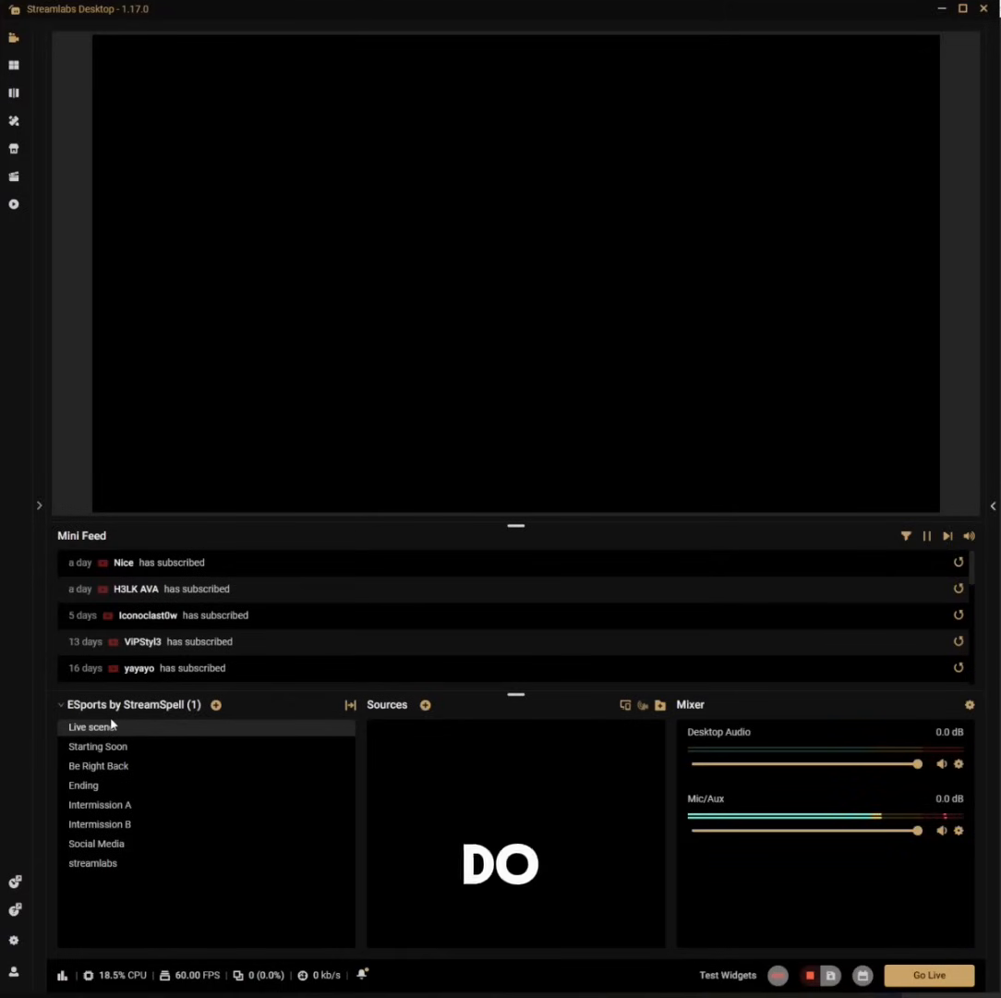
left_click(425, 705)
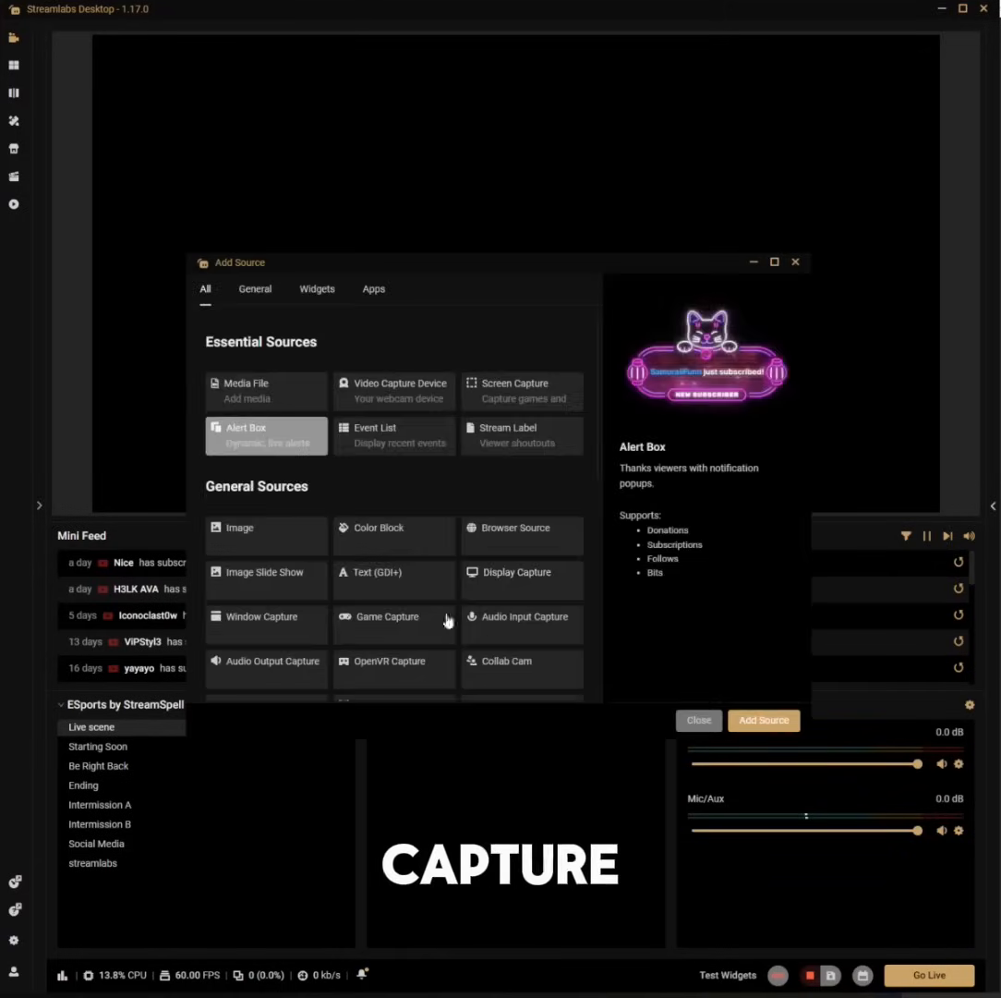
left_click(699, 719)
left_click(426, 704)
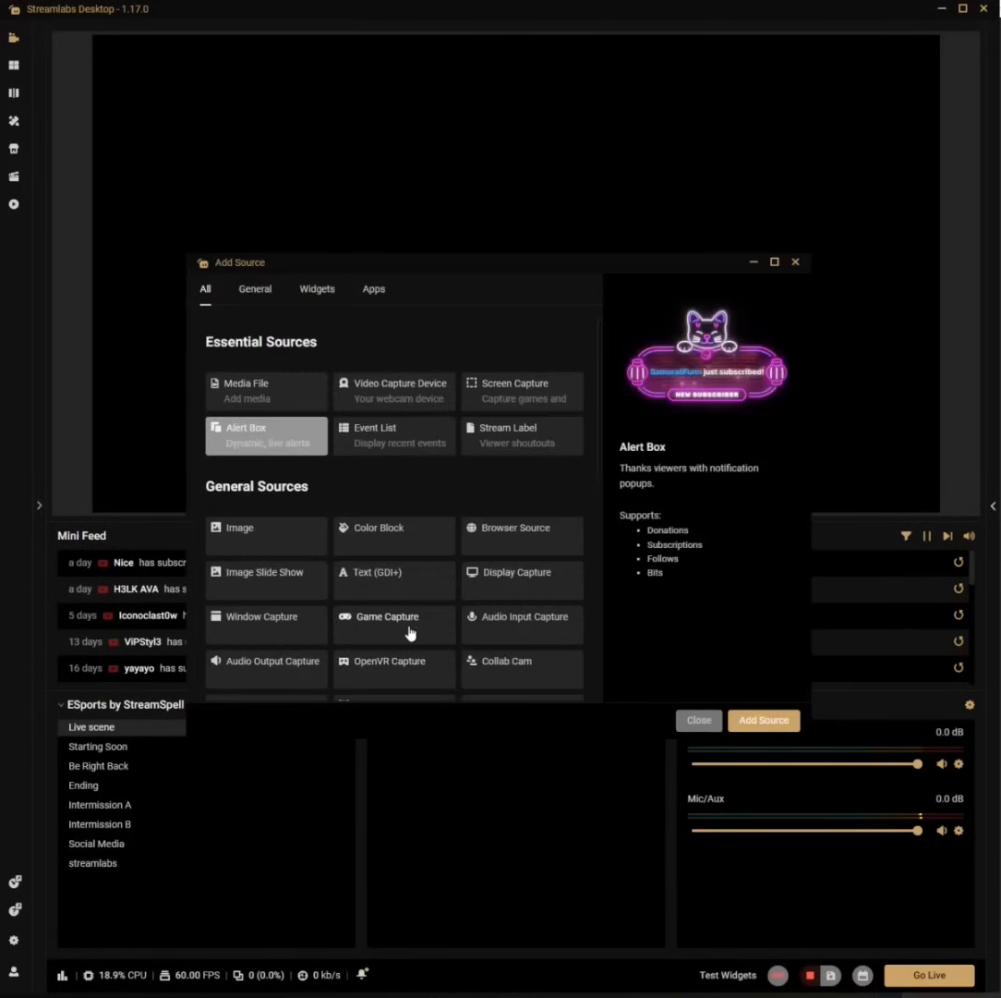
left_click(374, 628)
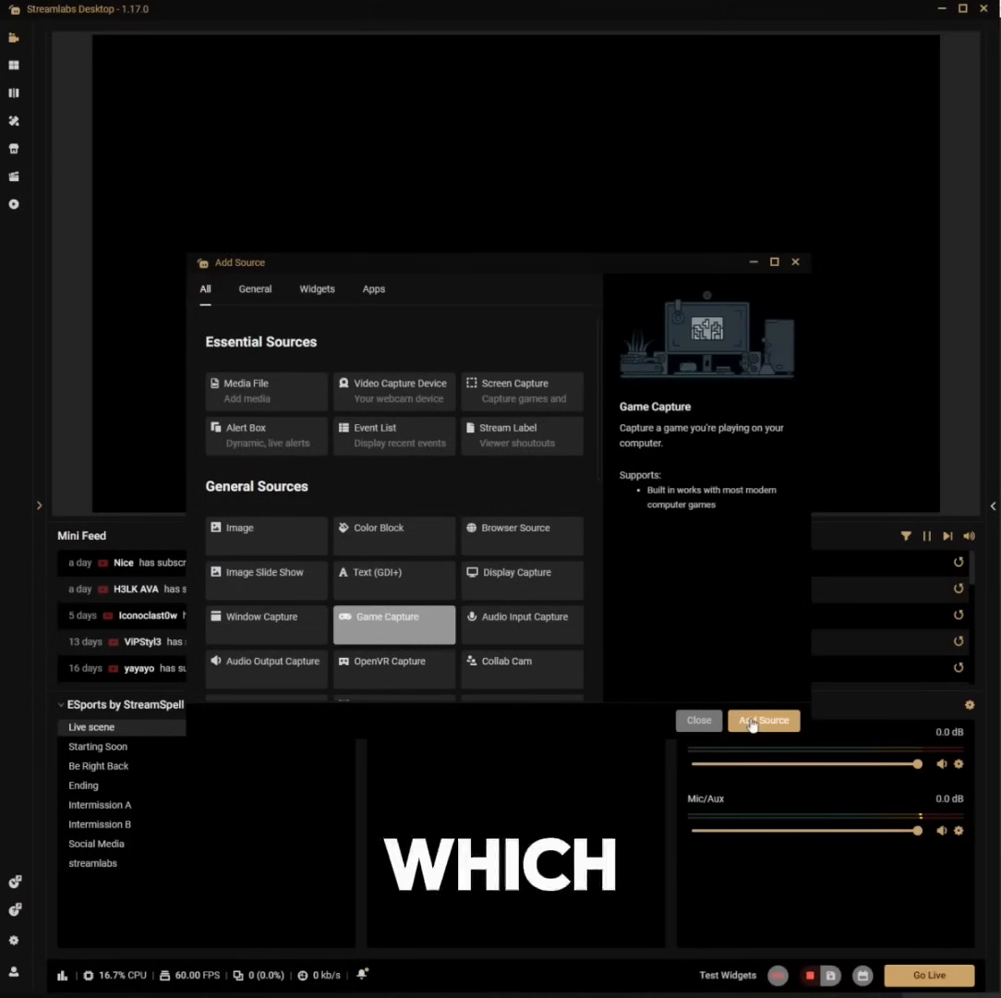
left_click(763, 720)
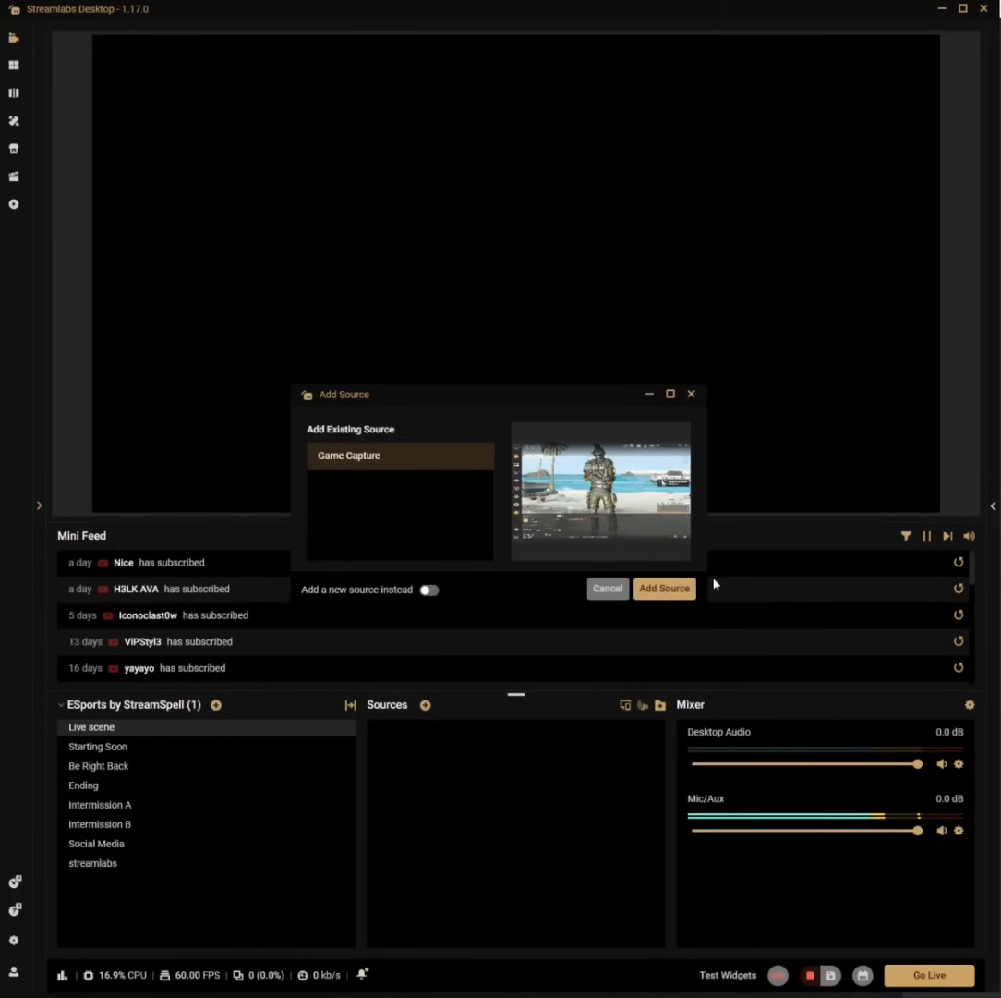
left_click(673, 598)
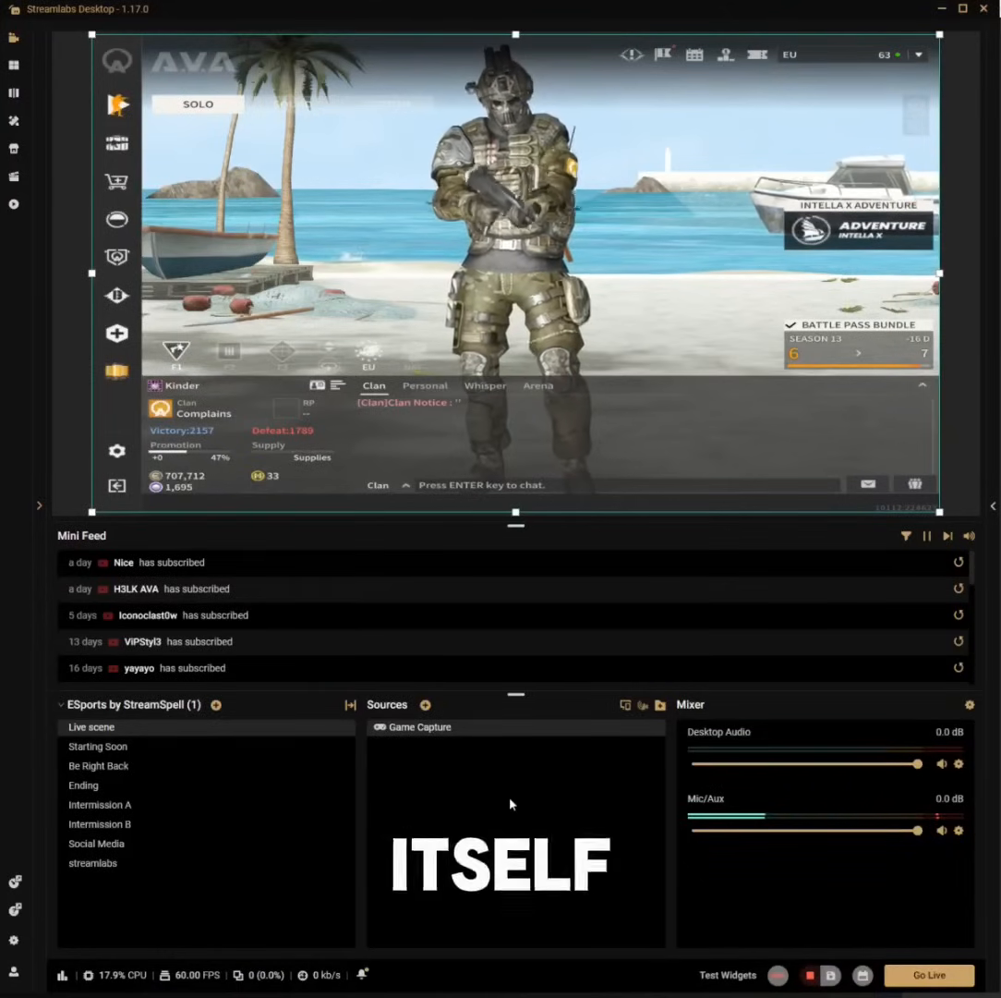
left_click(960, 407)
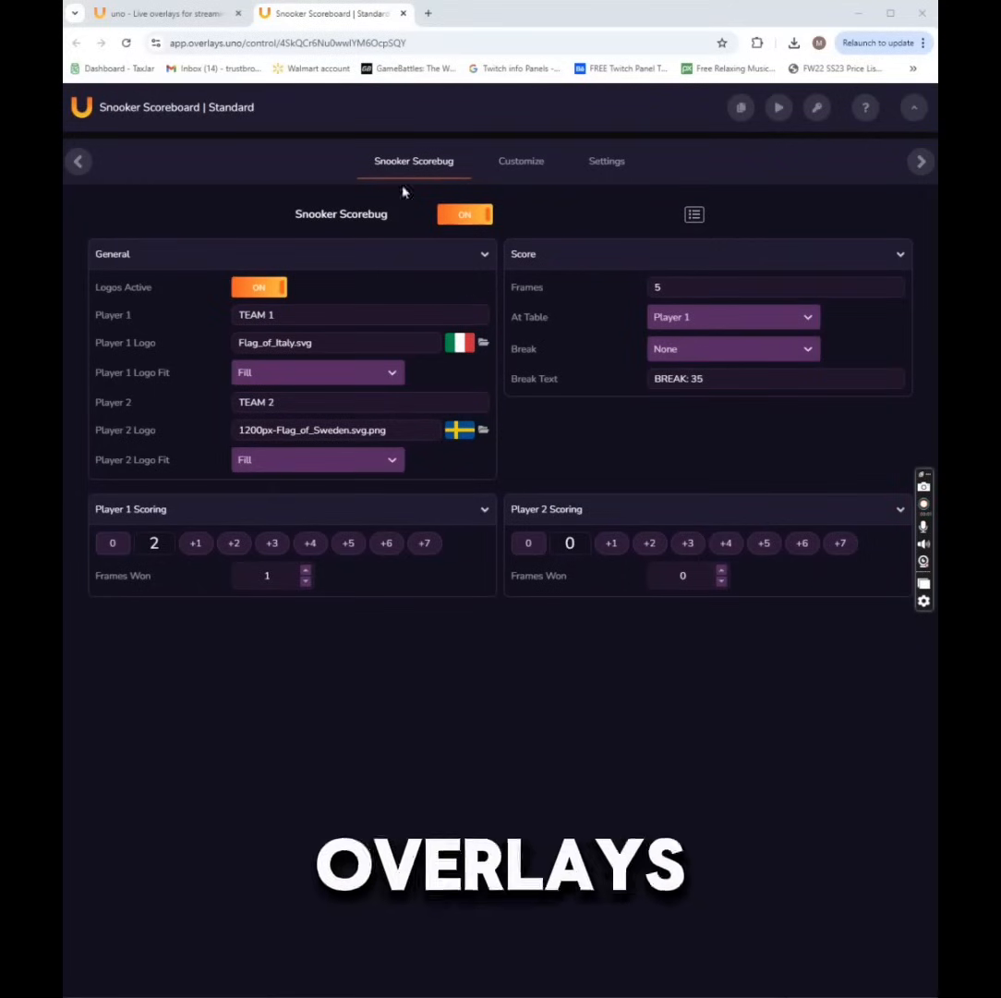
Switch to the browser, close the Snooker Scoreboard page and go to the overlays.uno home page
left_click(402, 13)
left_click(261, 43)
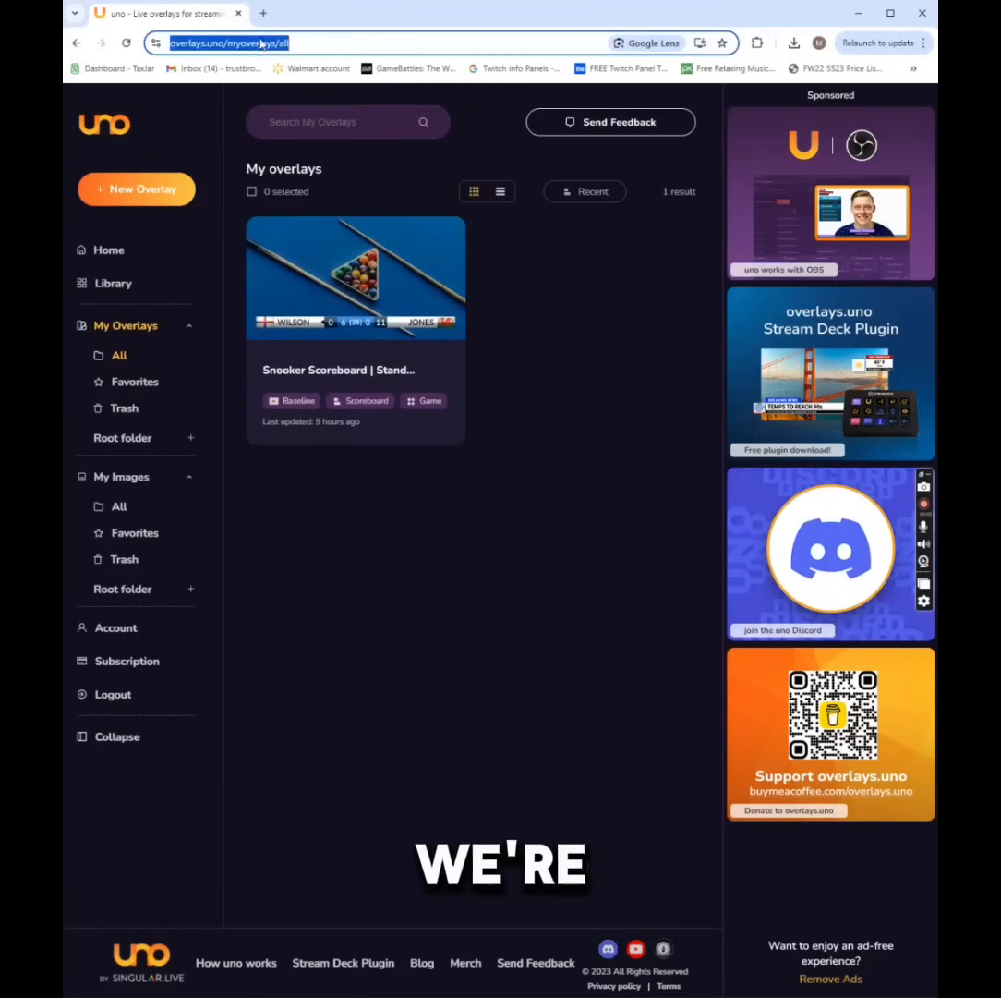
type("uno")
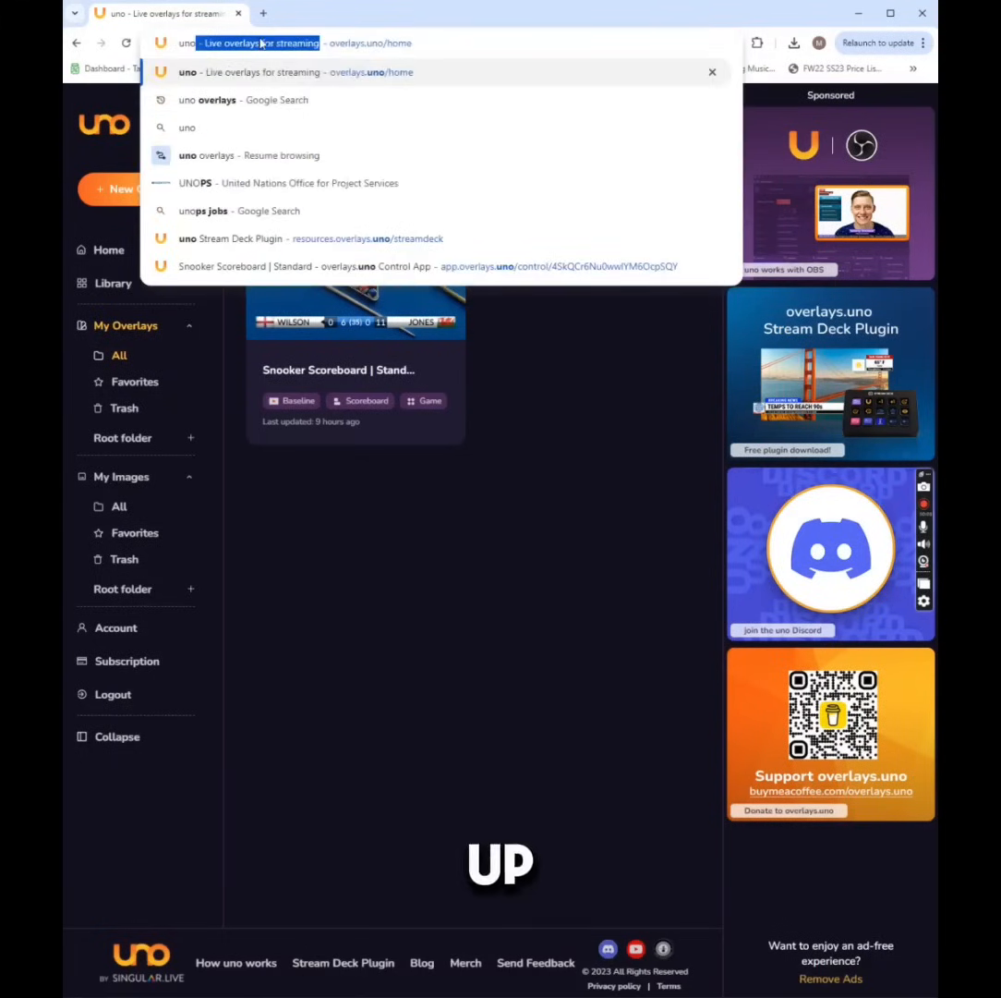
key("Return")
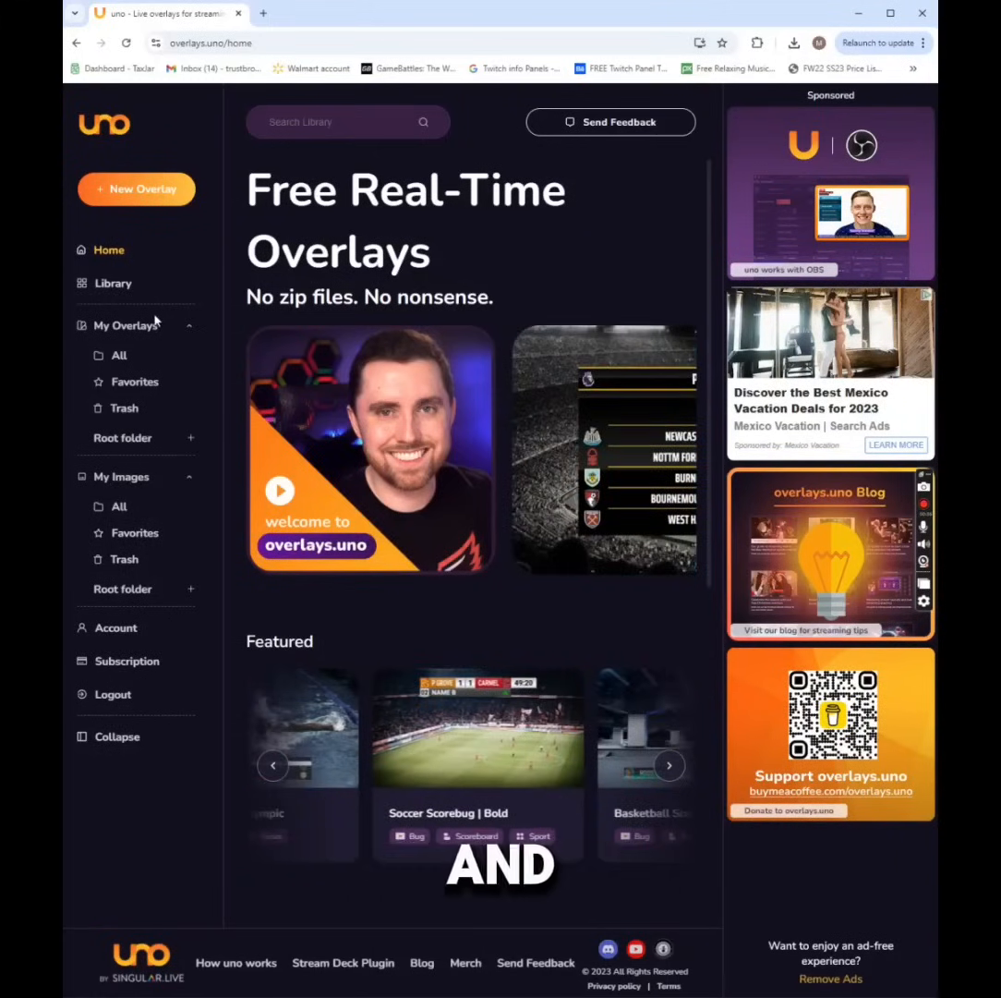
Search the overlay library for "snooker" and view the details of the Snooker Scoreboard | Standard overlay
left_click(126, 285)
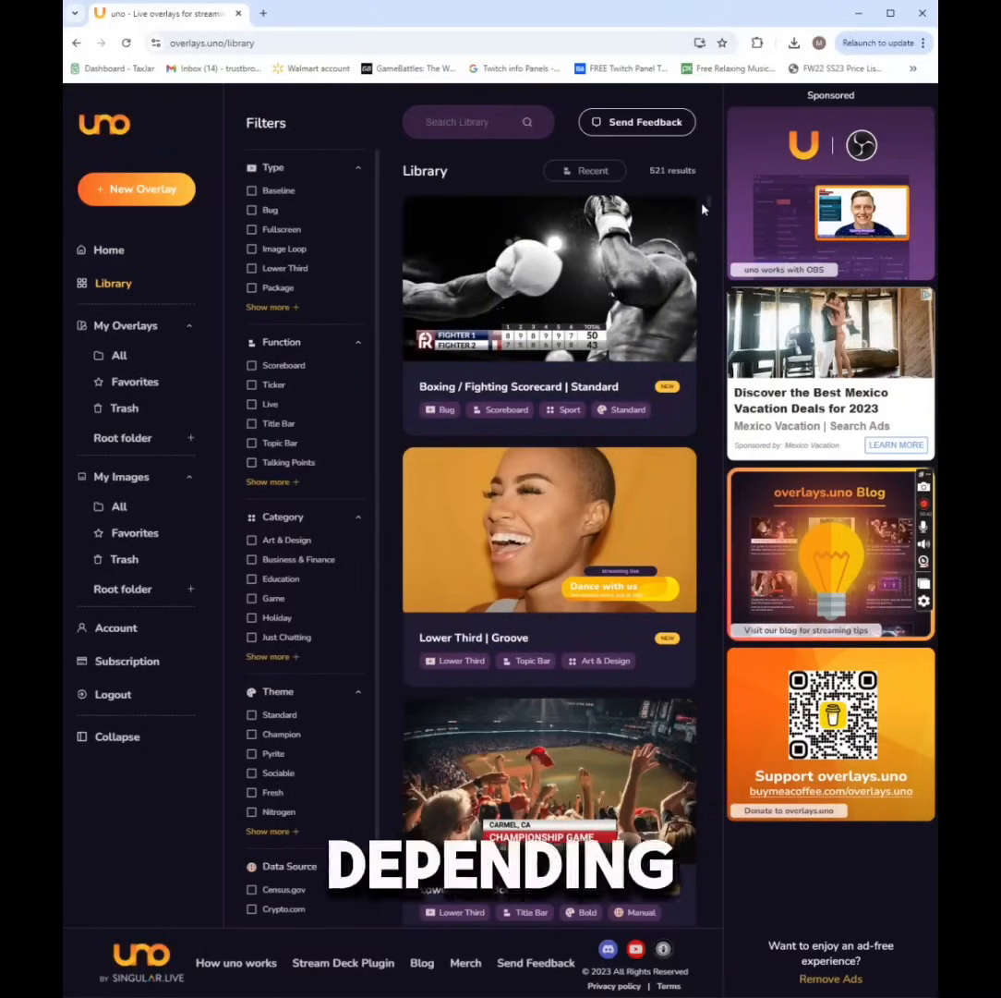
scroll(702, 210, "down", 5)
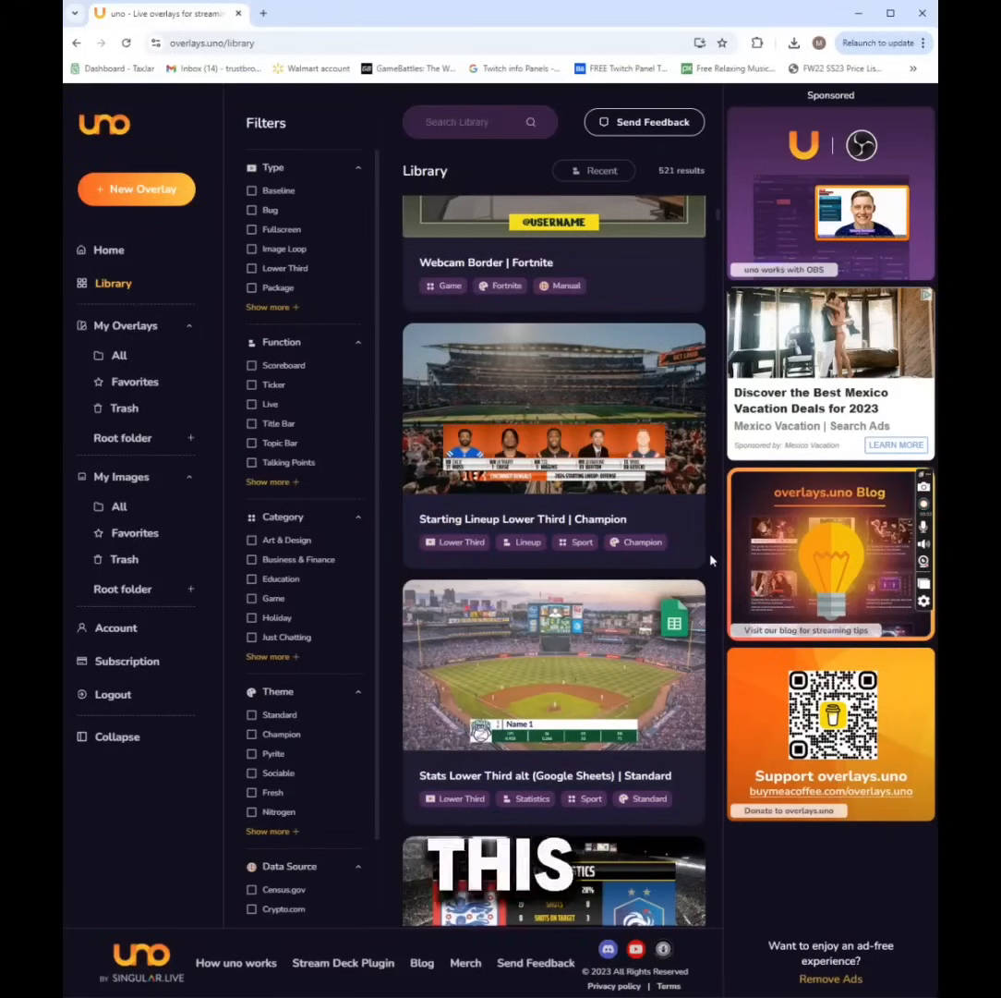
scroll(713, 572, "down", 5)
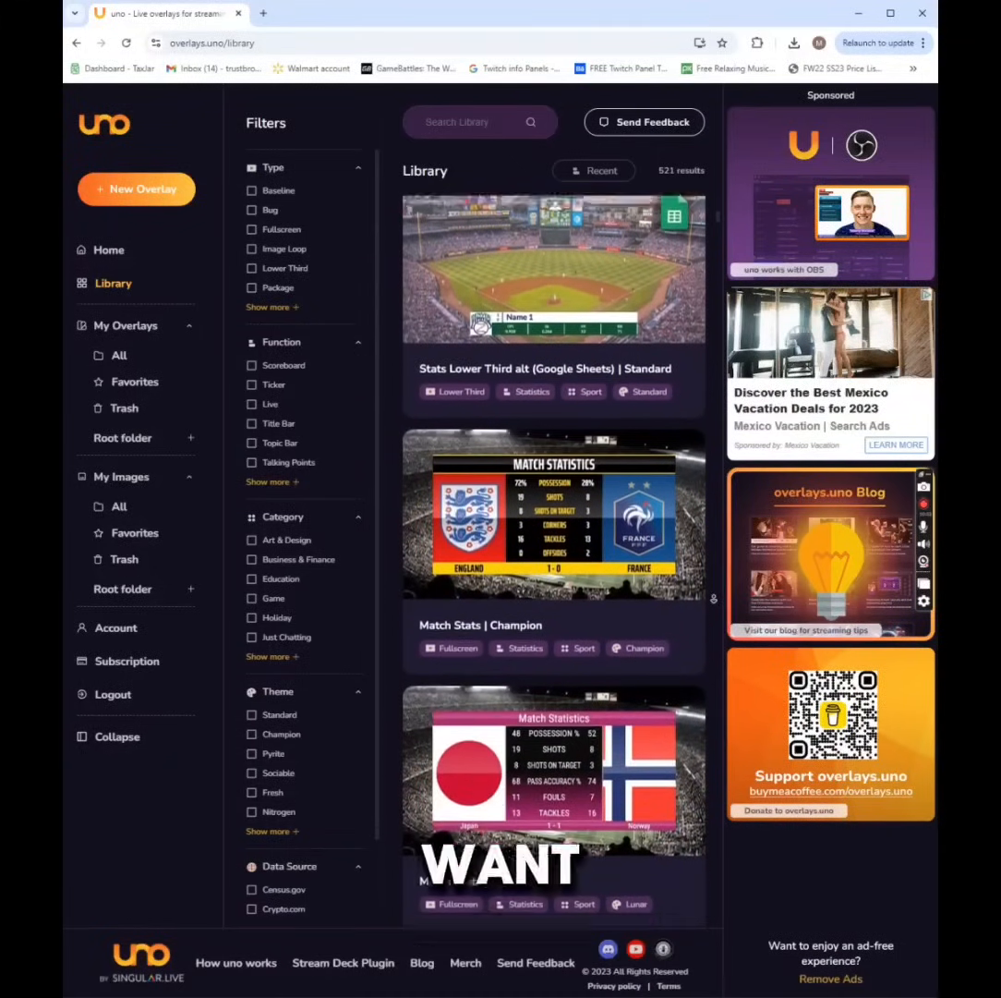
scroll(676, 524, "down", 1)
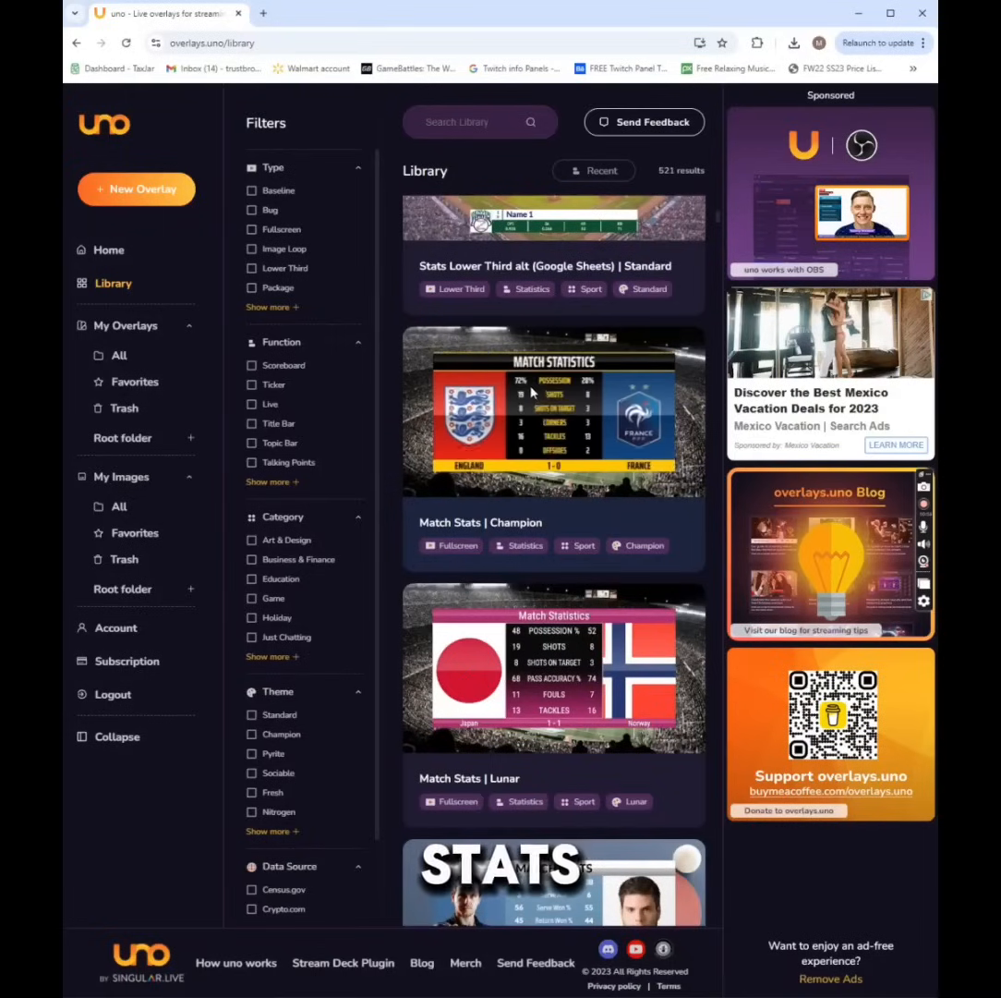
scroll(695, 373, "down", 3)
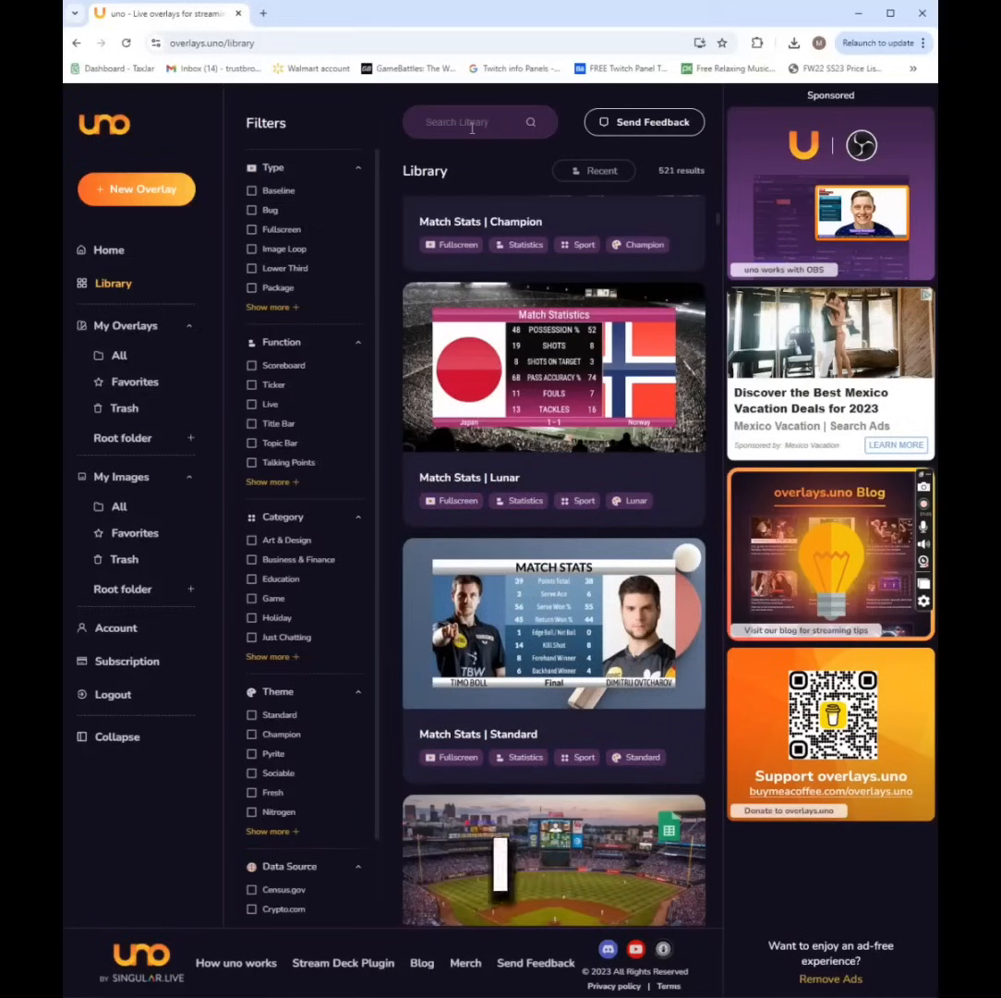
type("snooker")
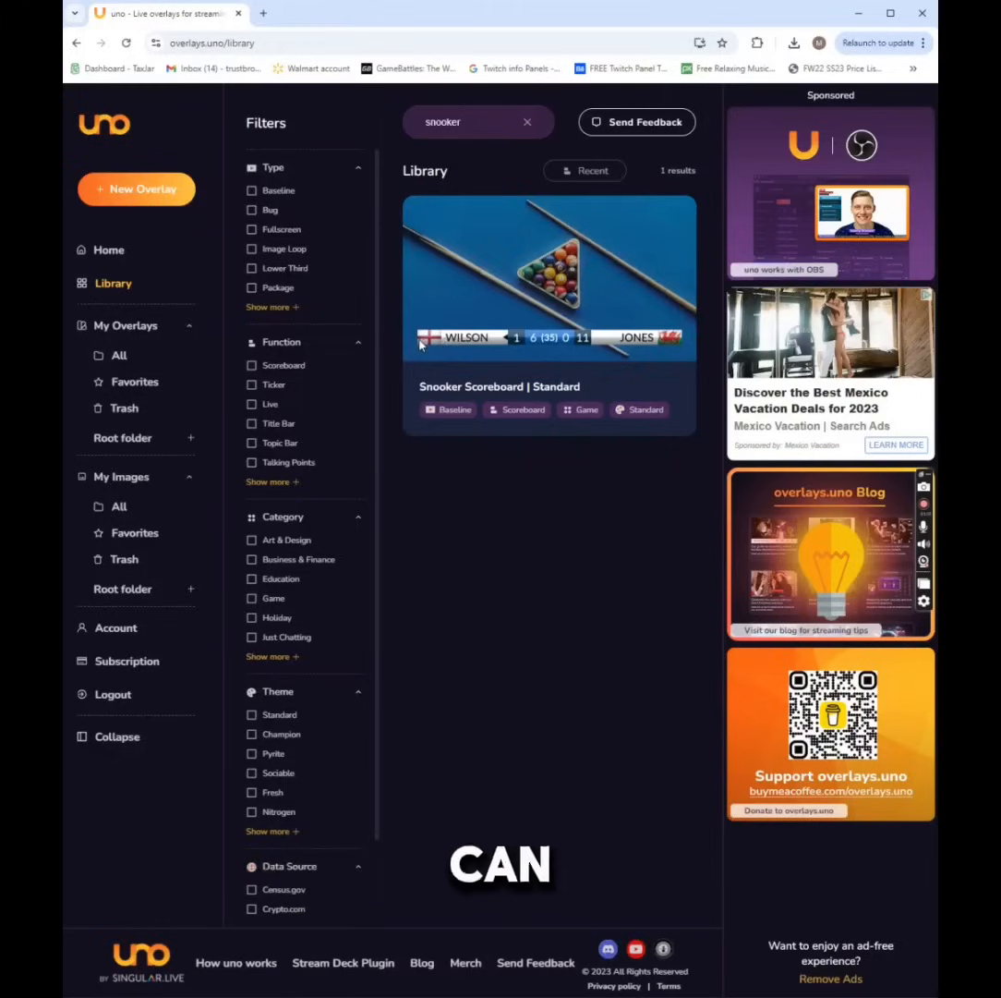
left_click(522, 269)
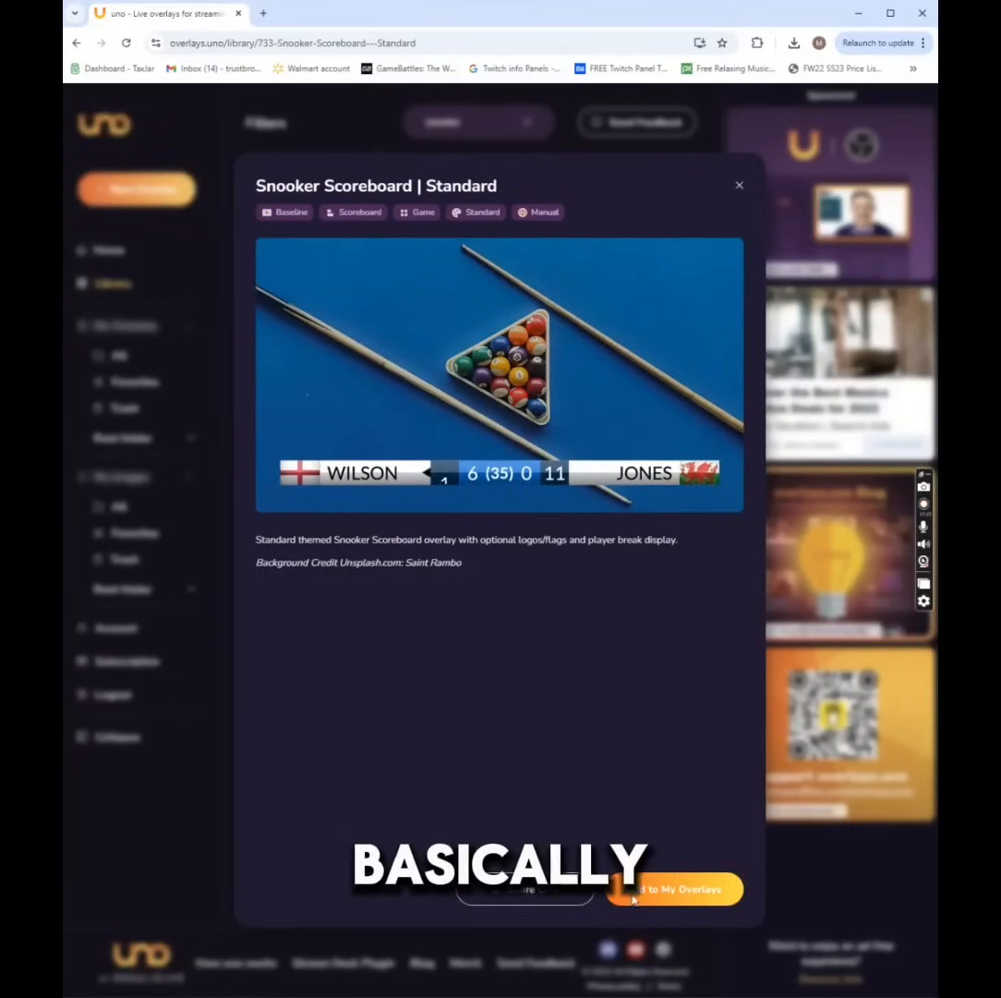
left_click(735, 191)
Open the control page of the Snooker Scoreboard | Standard overlay saved in My Overlays
left_click(100, 354)
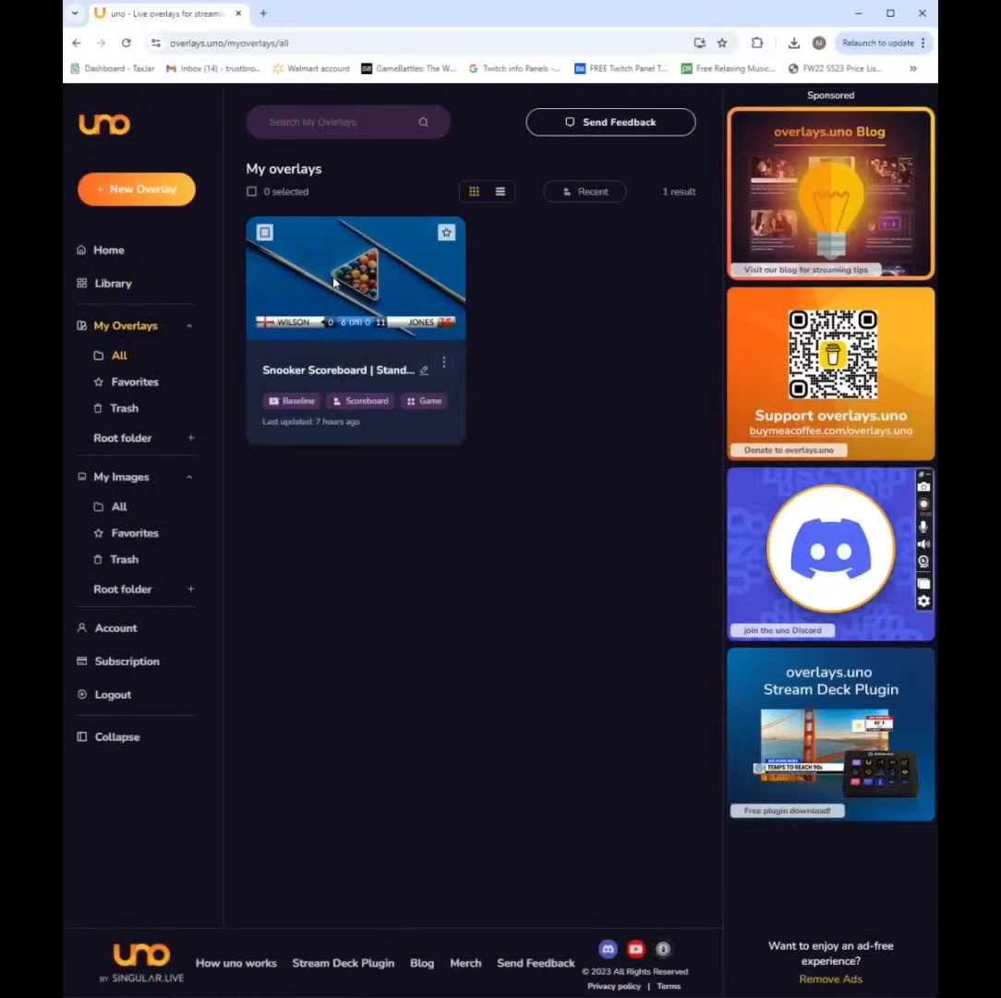
left_click(335, 283)
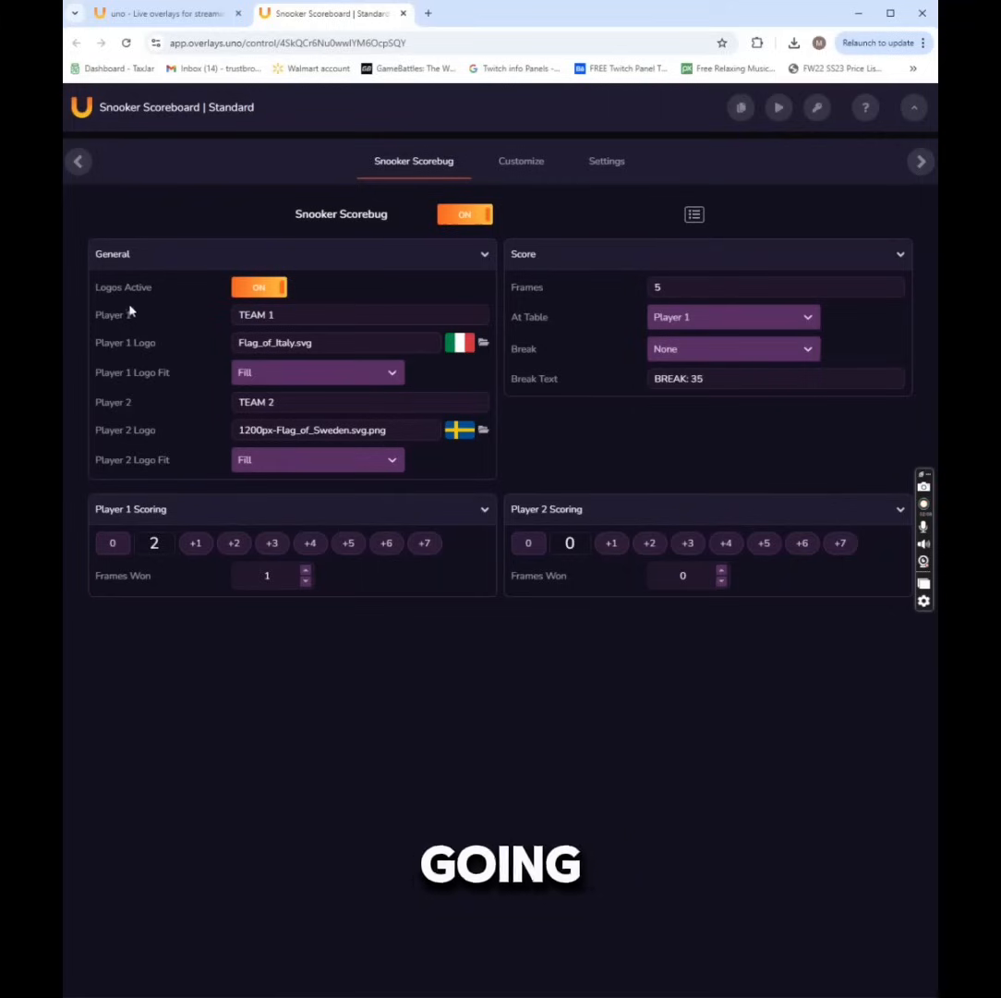
left_click_drag(126, 310, 155, 321)
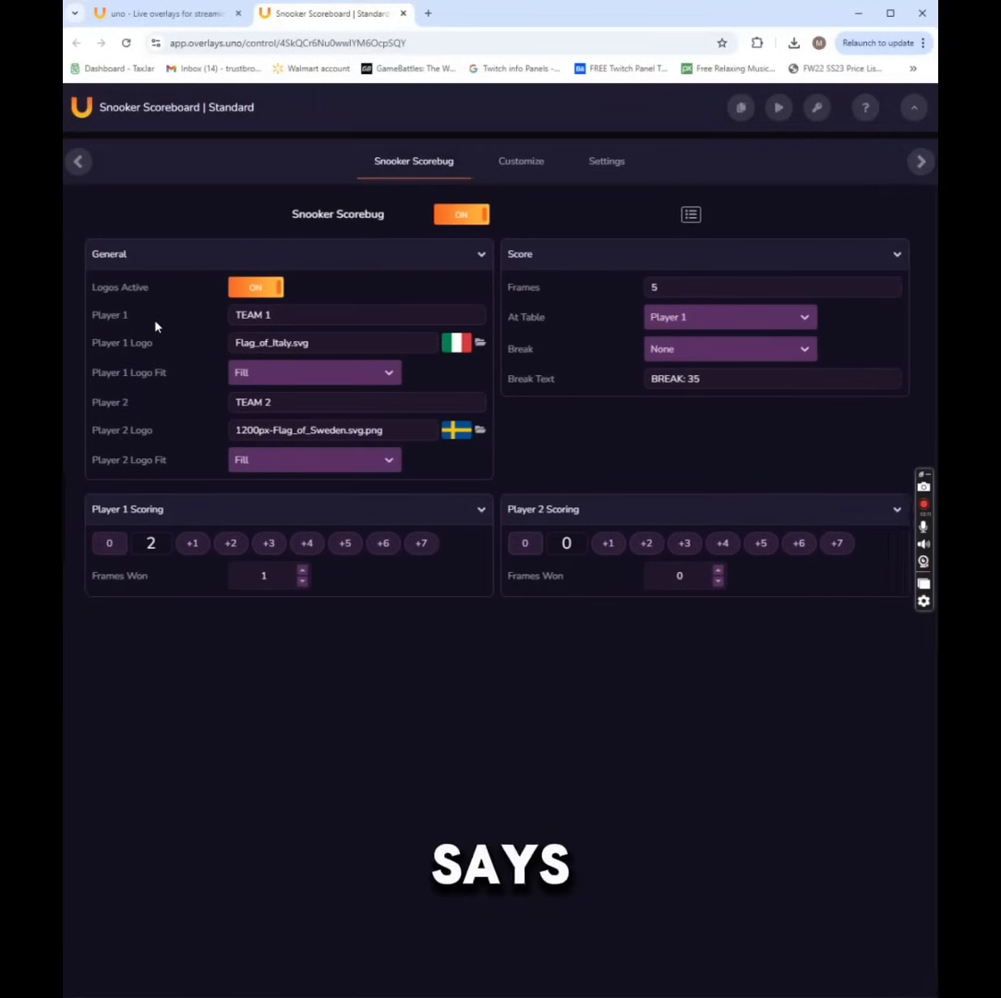
Set the Player 1 name on the scoreboard to NAVI
left_click_drag(288, 314, 208, 318)
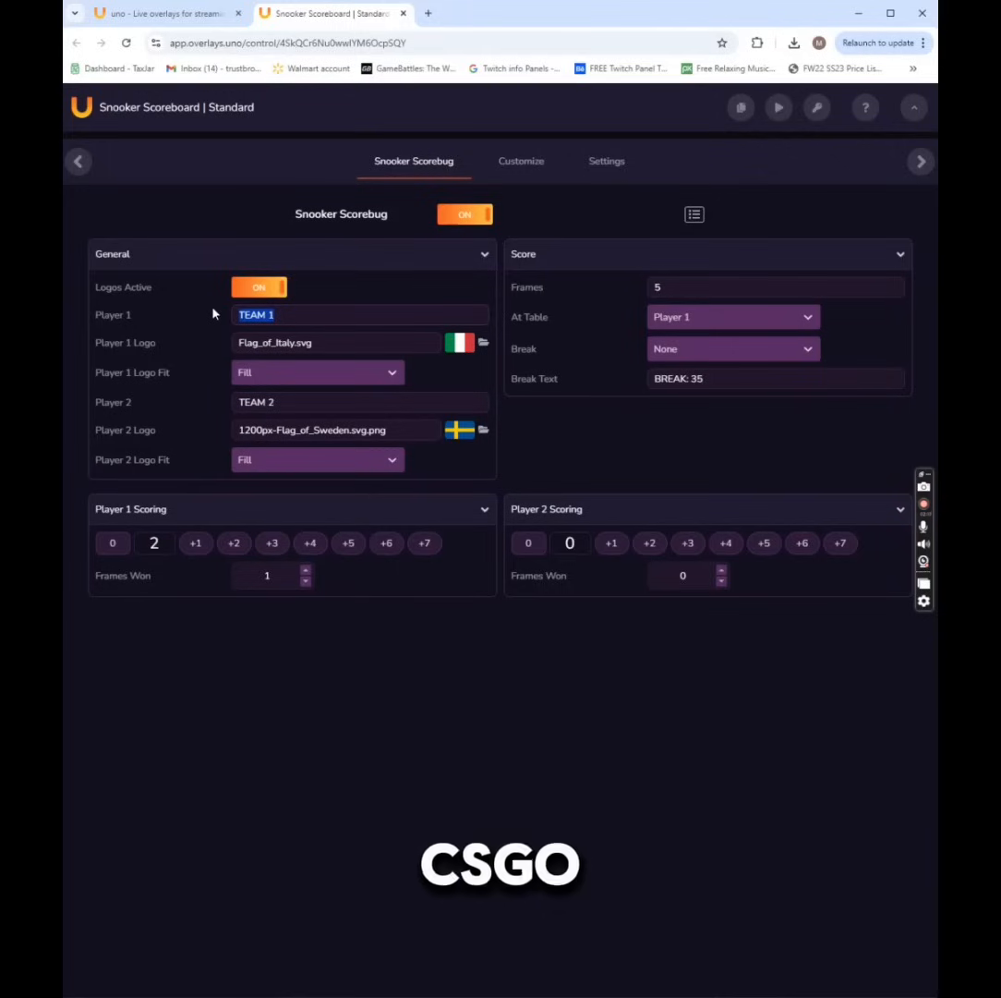
type("TEAM")
key("BackSpace")
key("BackSpace")
key("BackSpace")
key("BackSpace")
type("N")
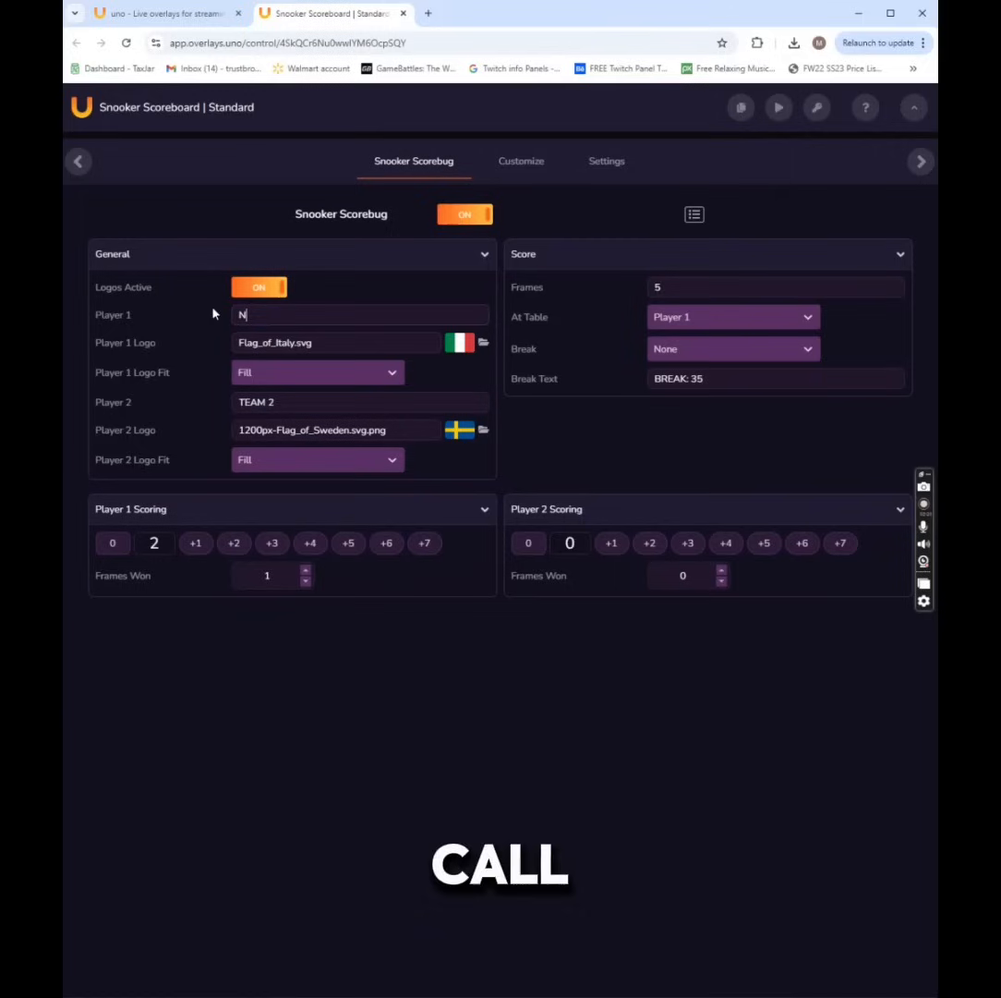
type("AVI")
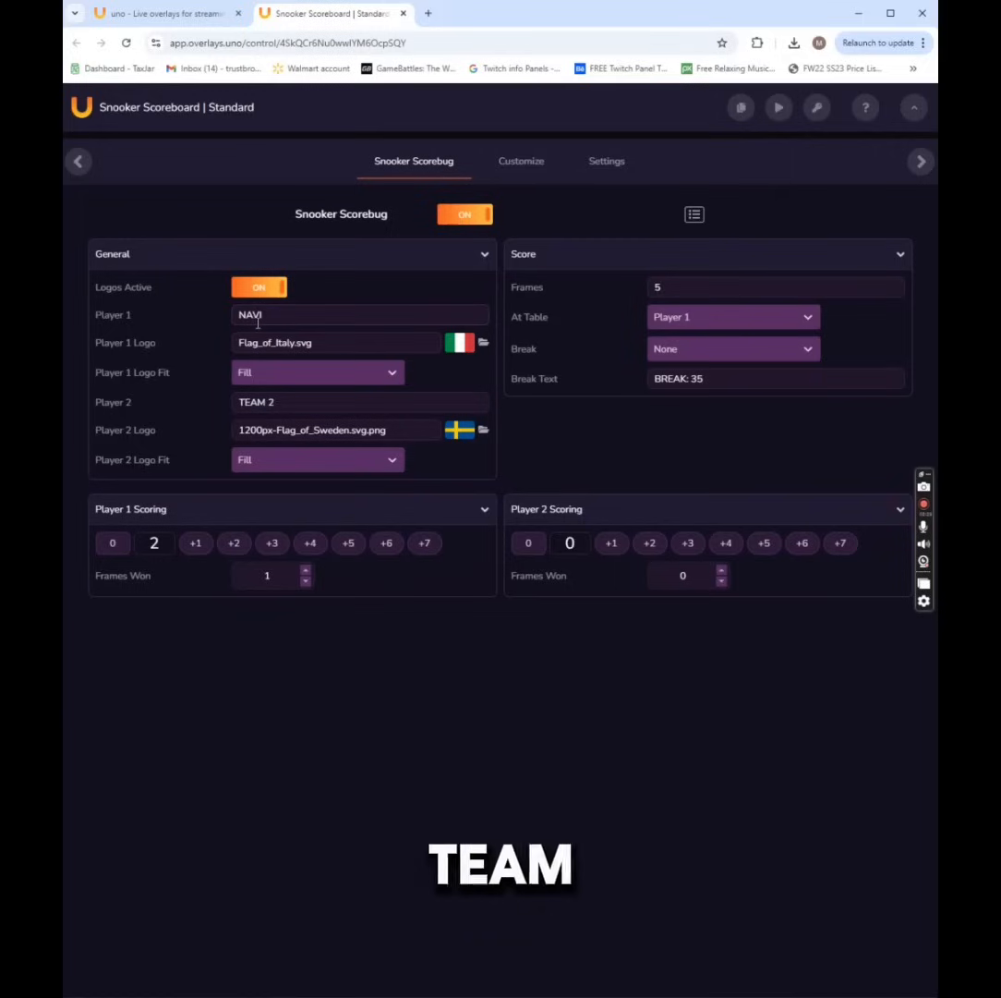
key("Return")
left_click(393, 619)
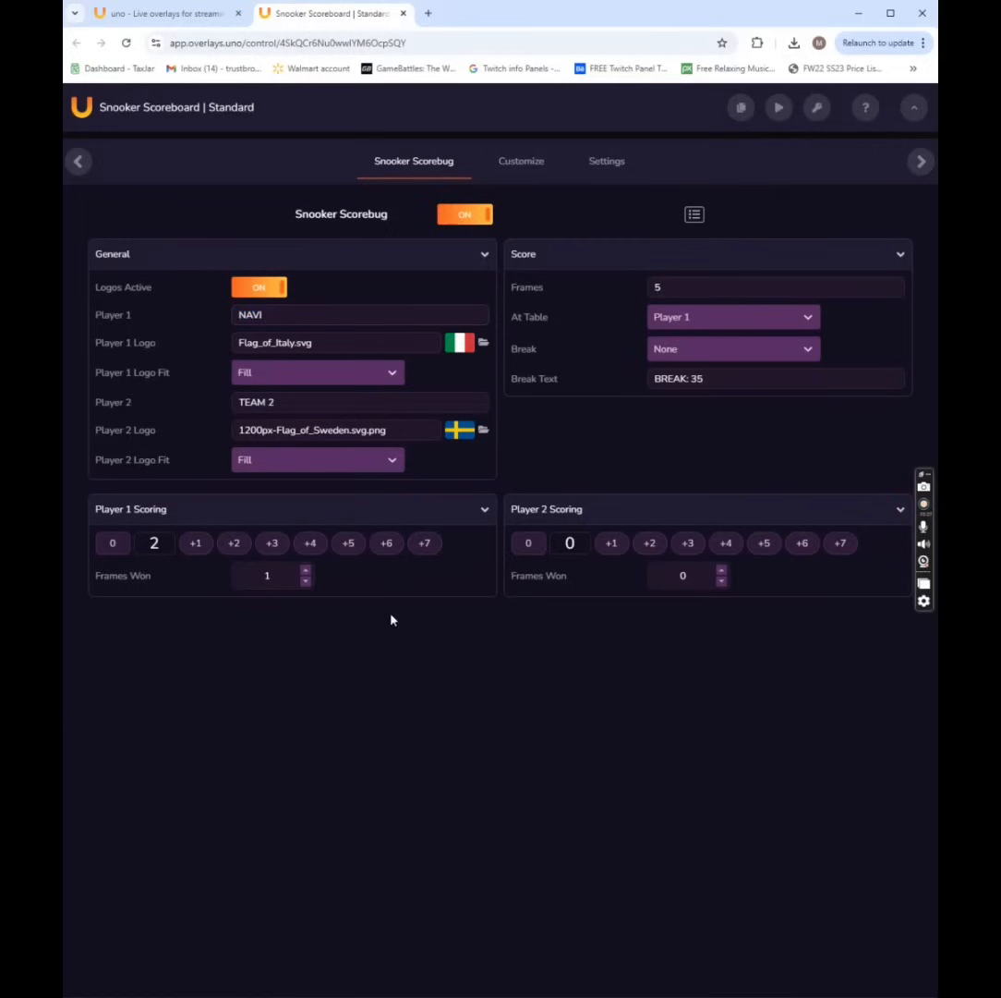
Set the Player 2 name to CLOUD9 and copy the scoreboard overlay's link
left_click_drag(280, 402, 177, 397)
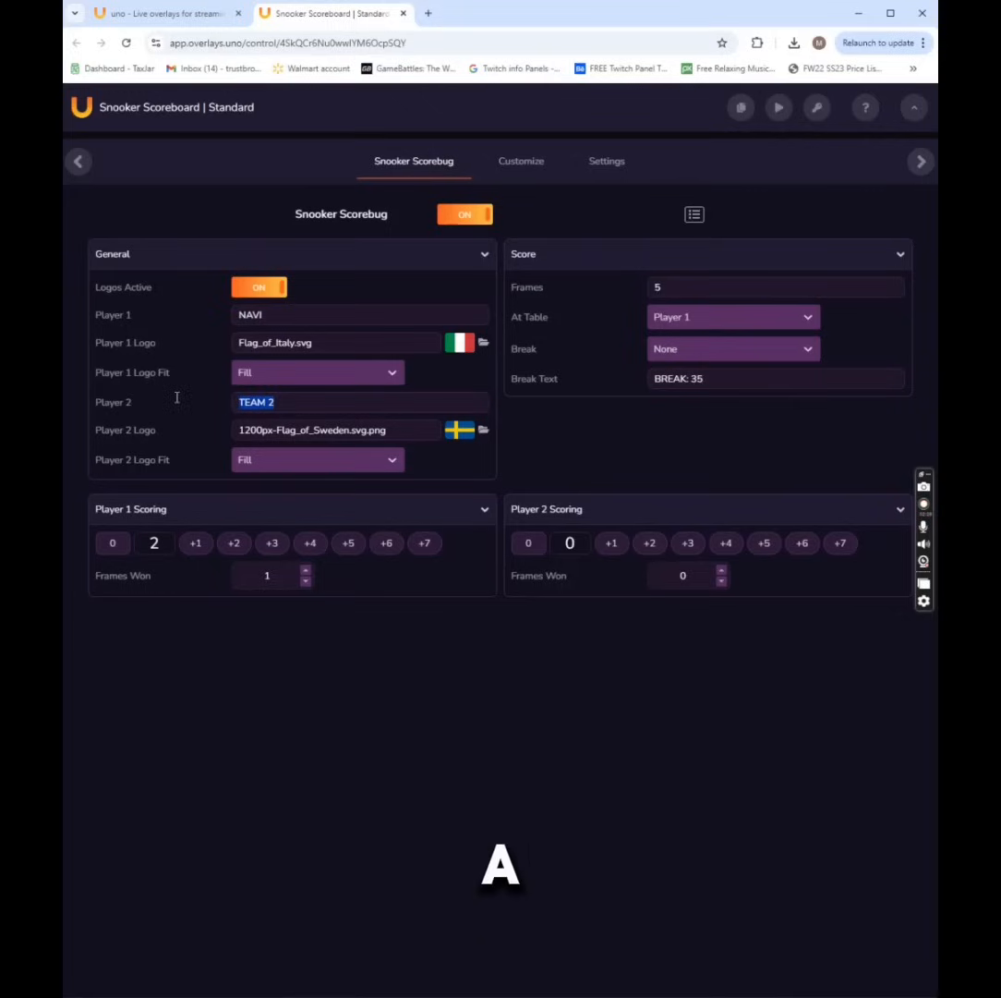
type("CLOUD9")
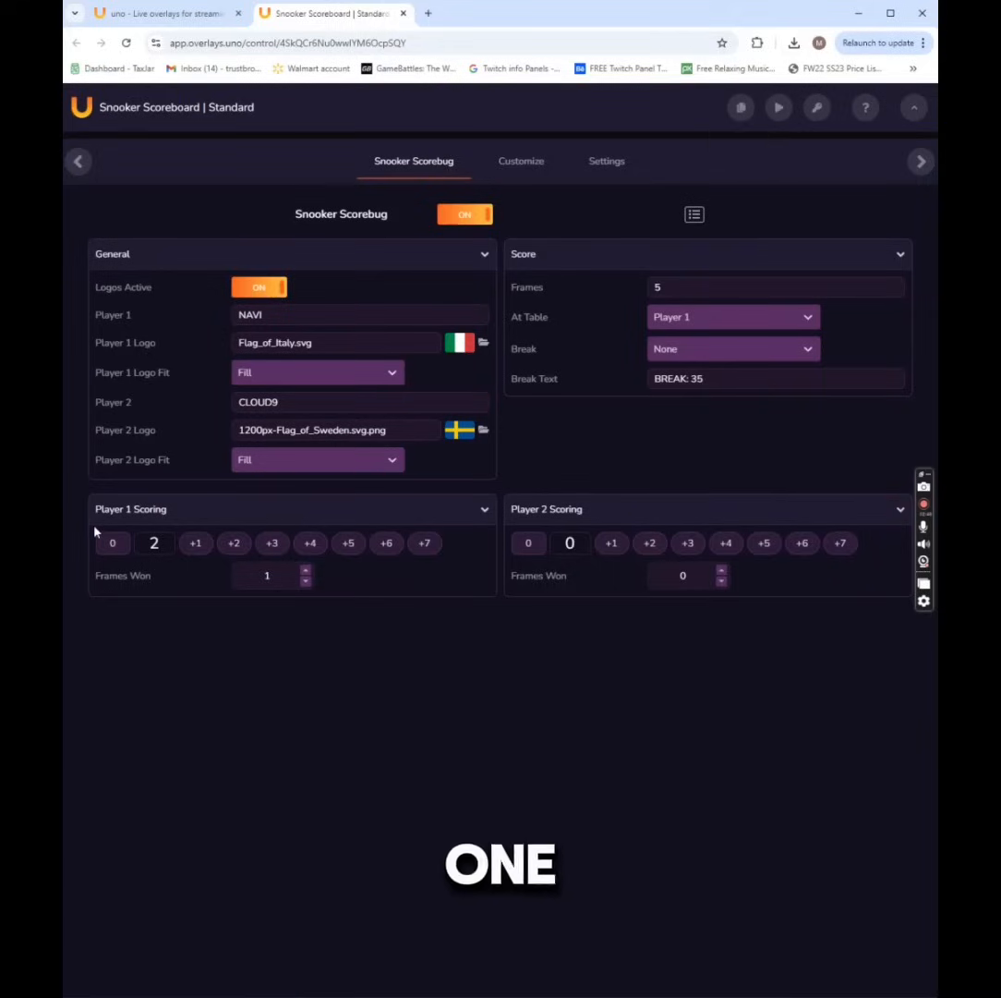
left_click(741, 109)
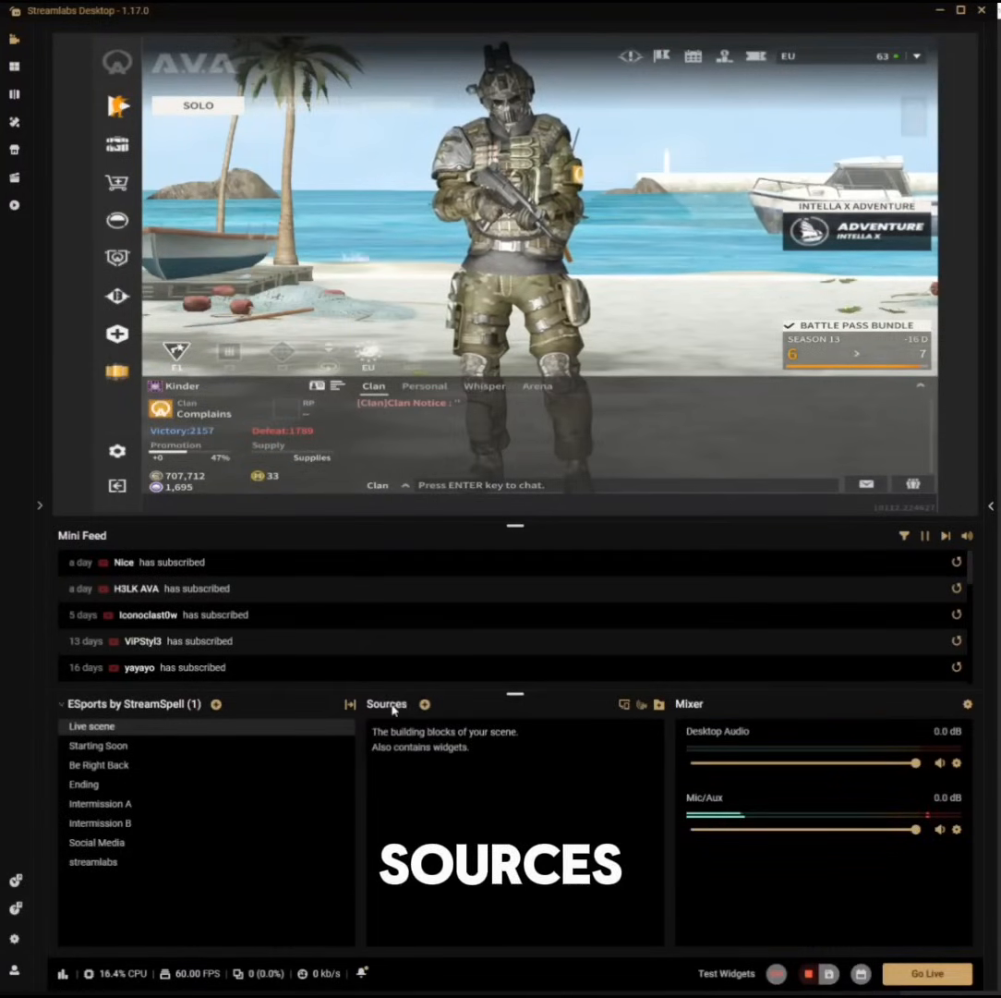
Switch to Streamlabs Desktop and add a new Browser Source named Scoreboard to the Live scene
left_click(424, 704)
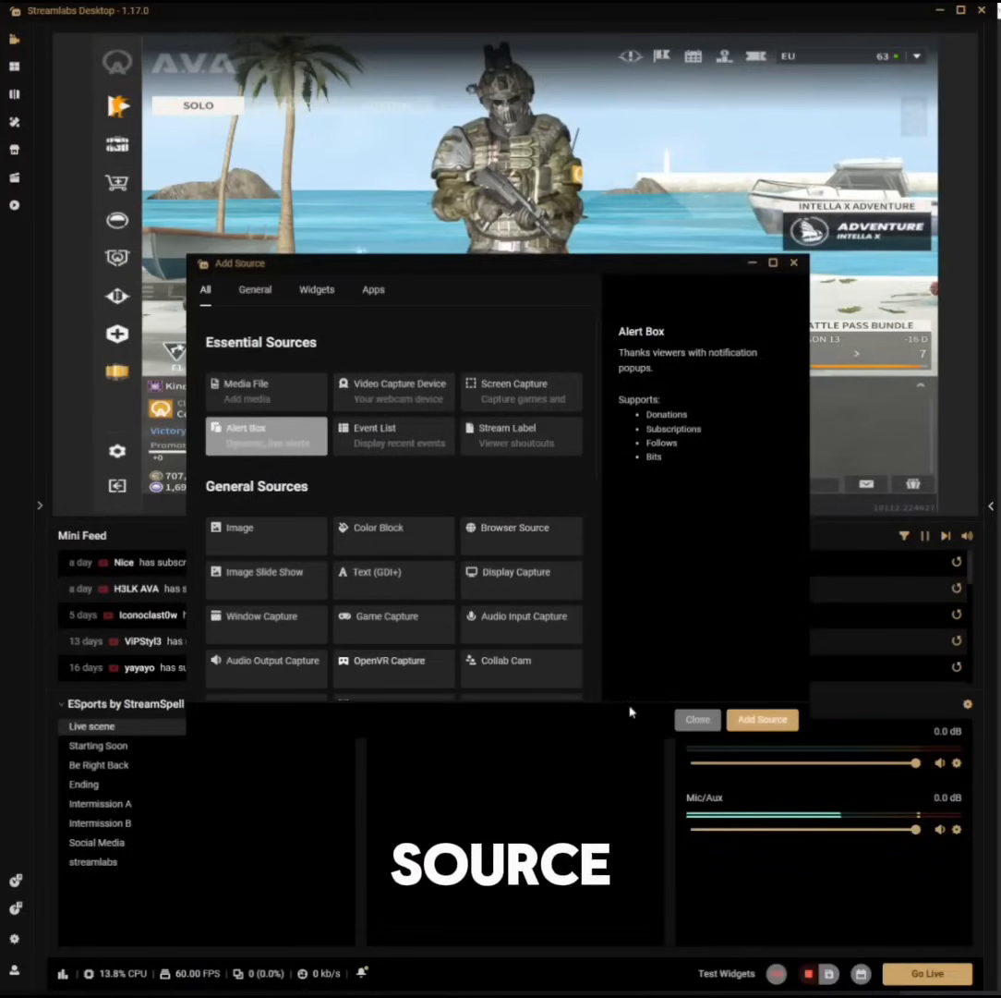
left_click(502, 534)
left_click(763, 719)
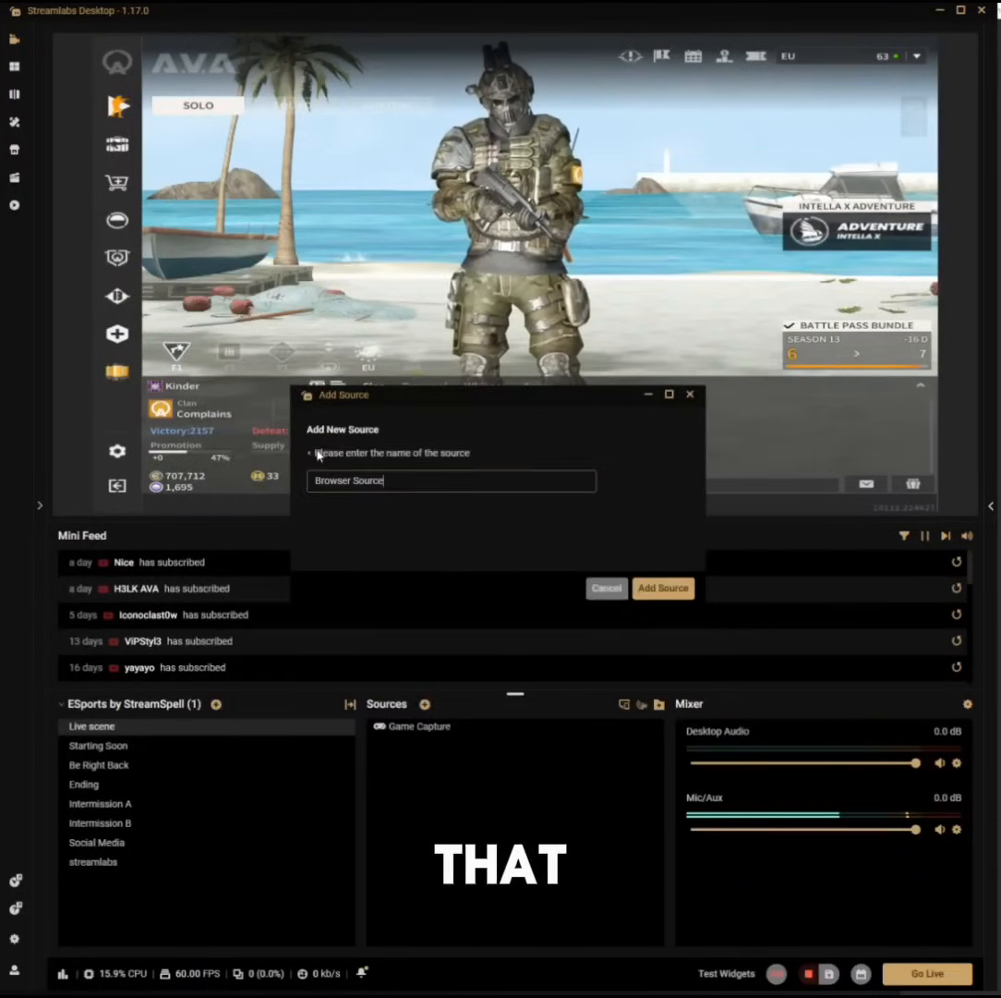
triple_click(413, 482)
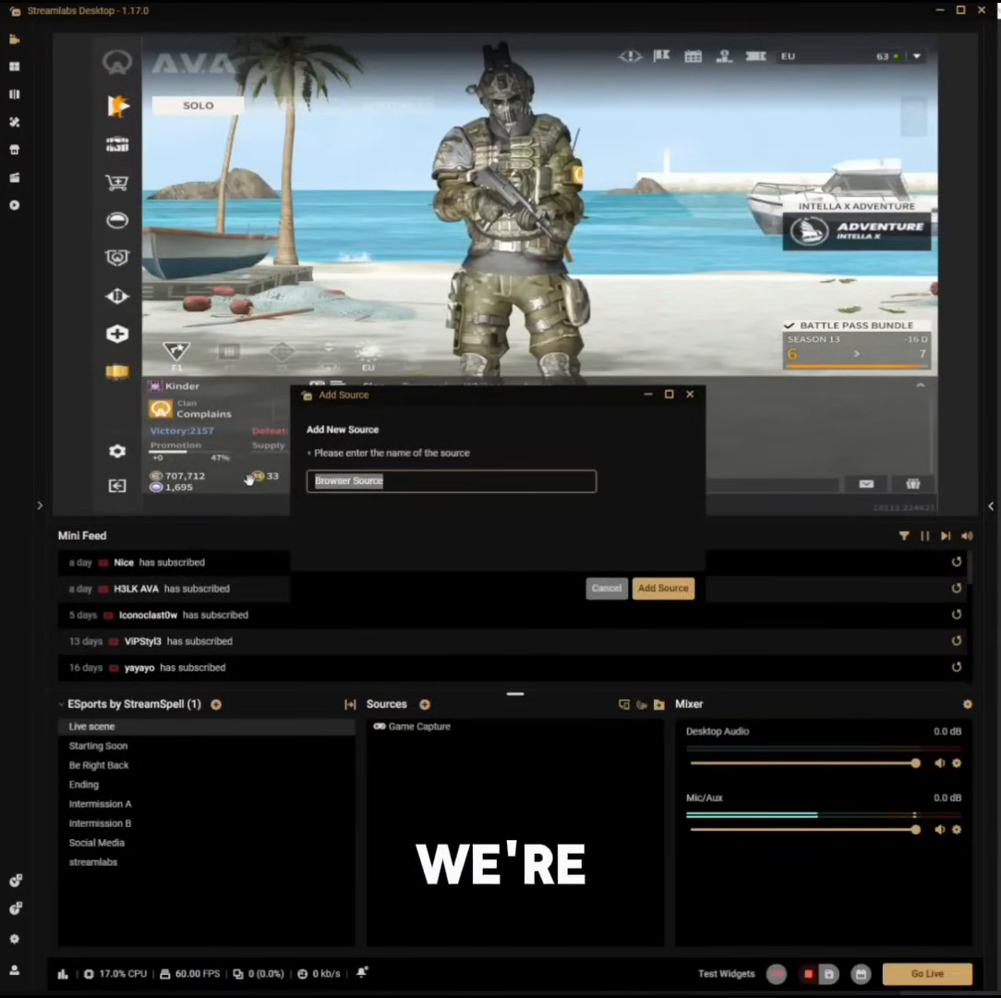
type("Score")
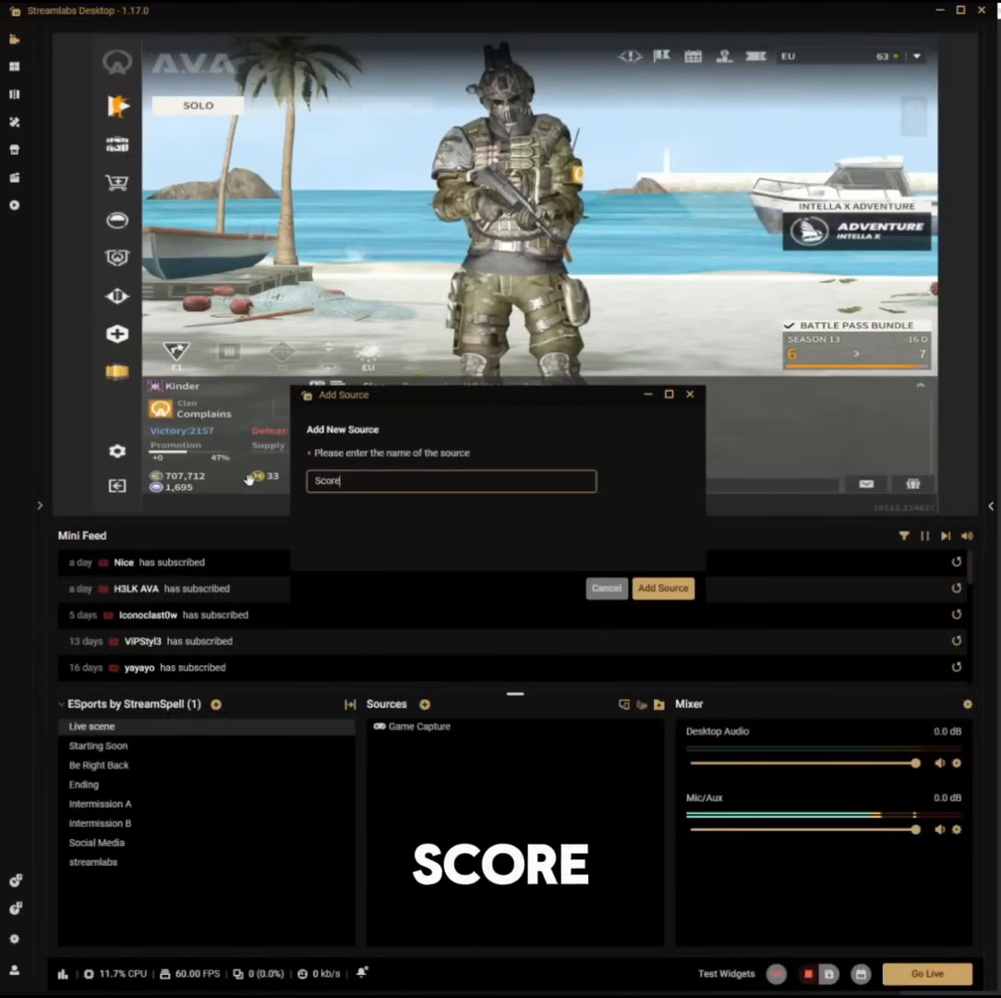
type("board")
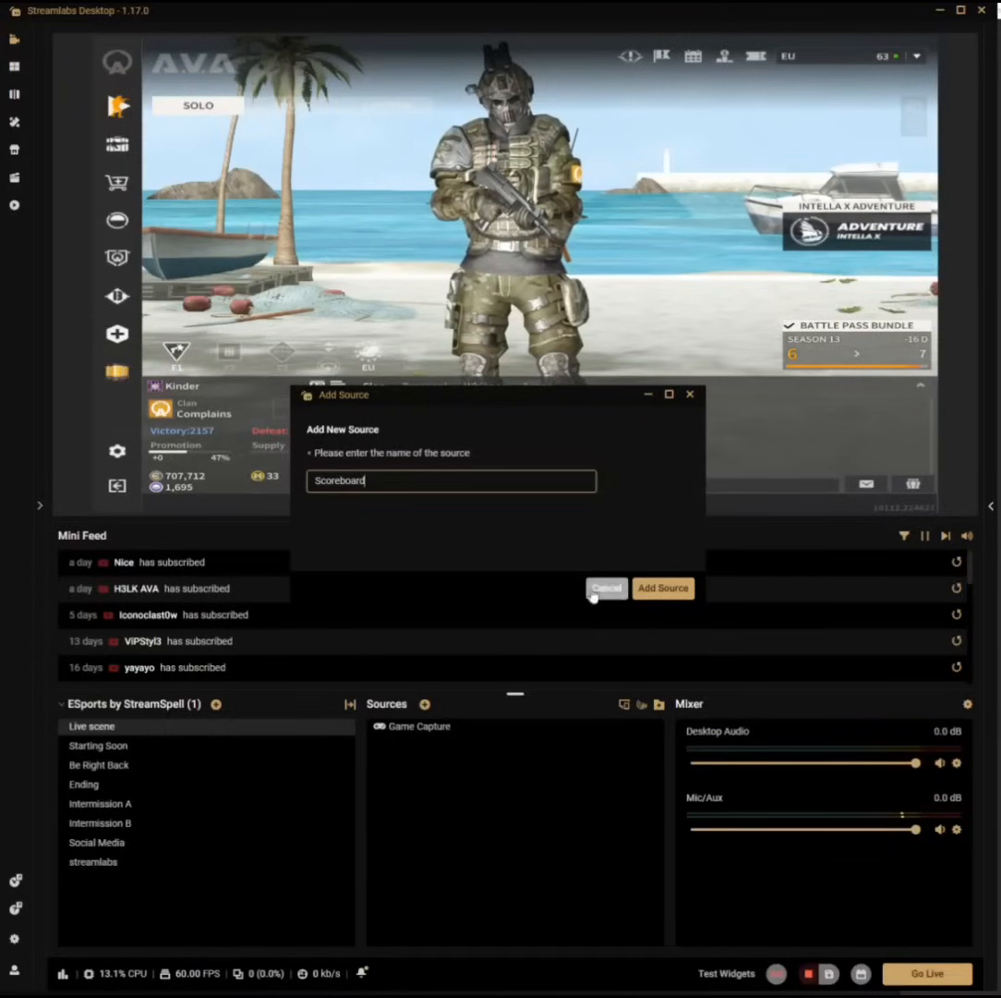
left_click(646, 587)
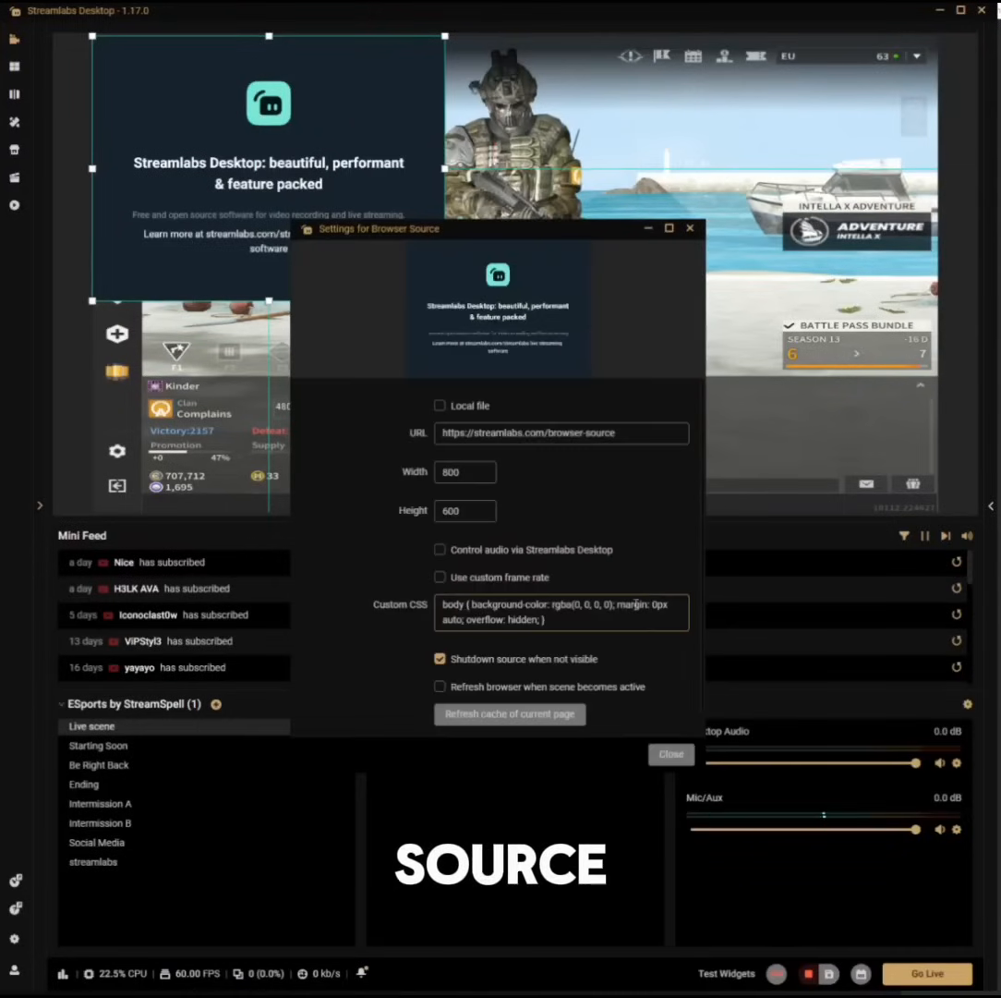
left_click(650, 433)
key("ctrl+a")
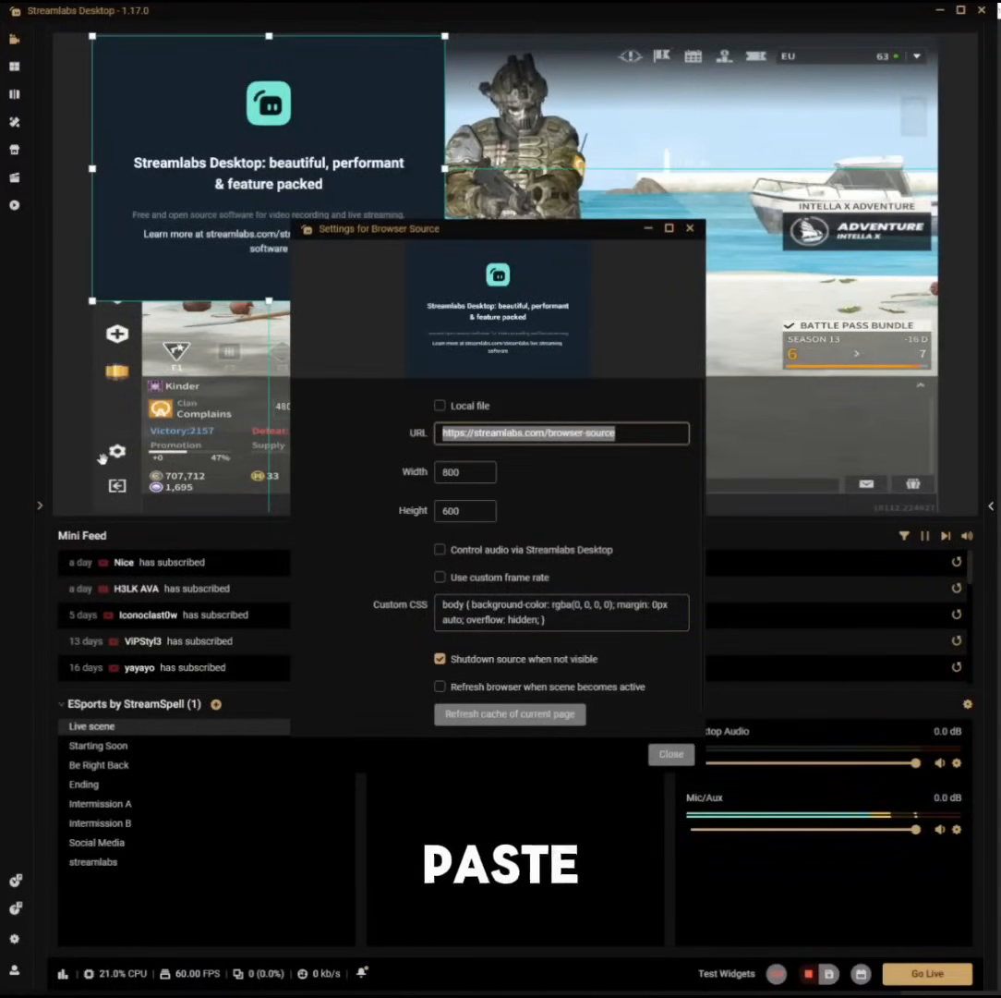
key("ctrl+v")
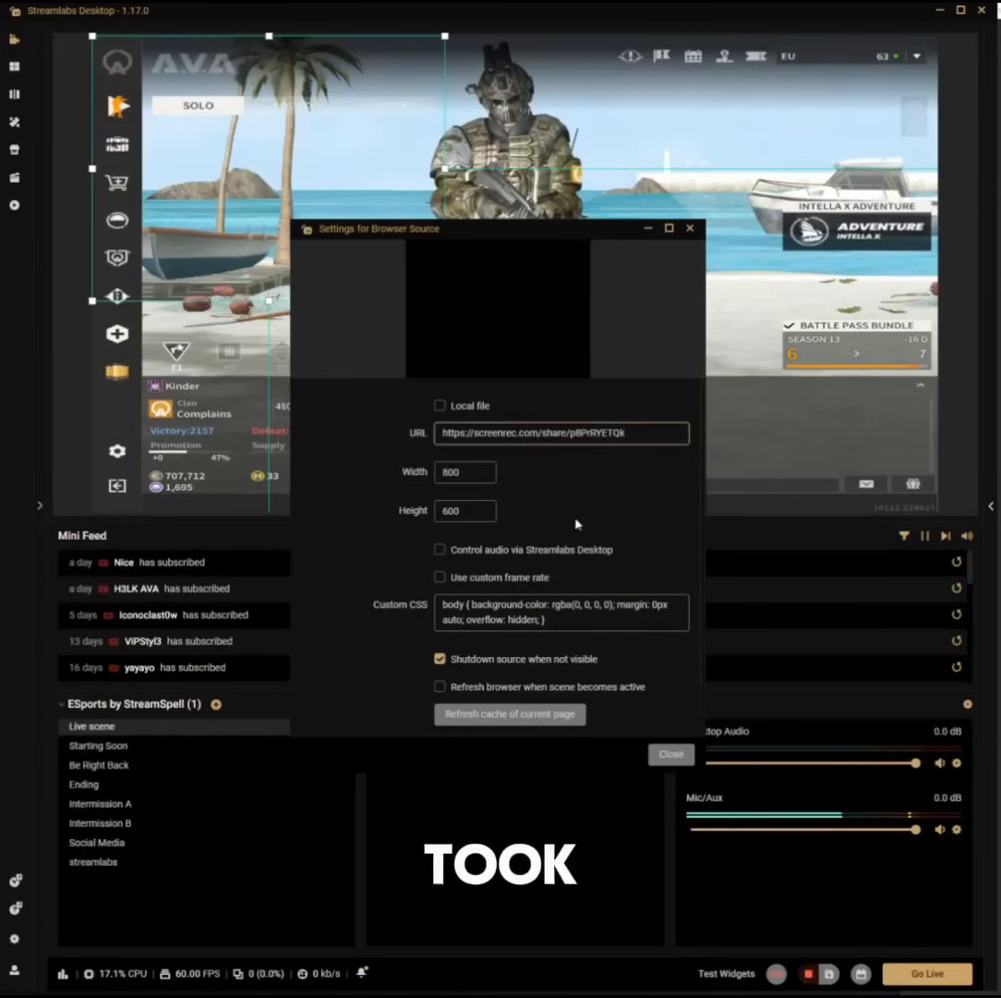
left_click(671, 754)
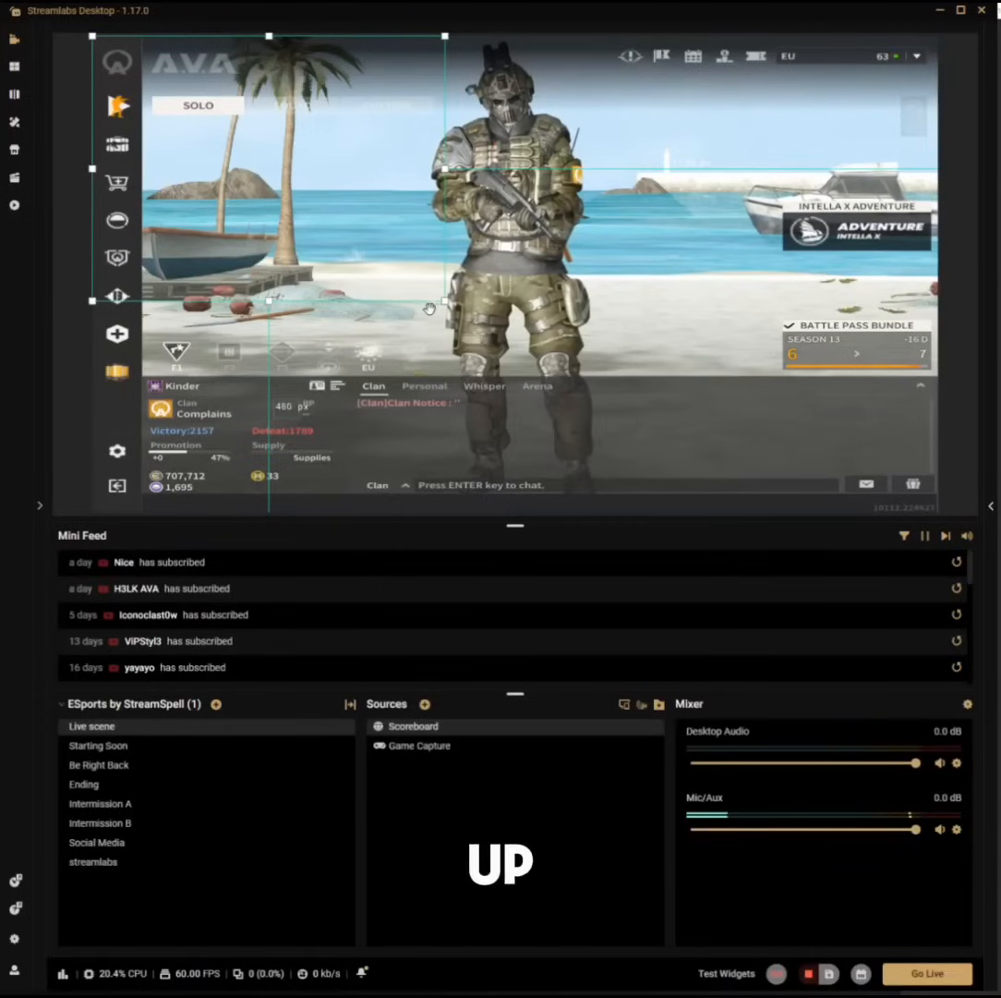
left_click_drag(445, 301, 610, 424)
left_click_drag(523, 322, 622, 323)
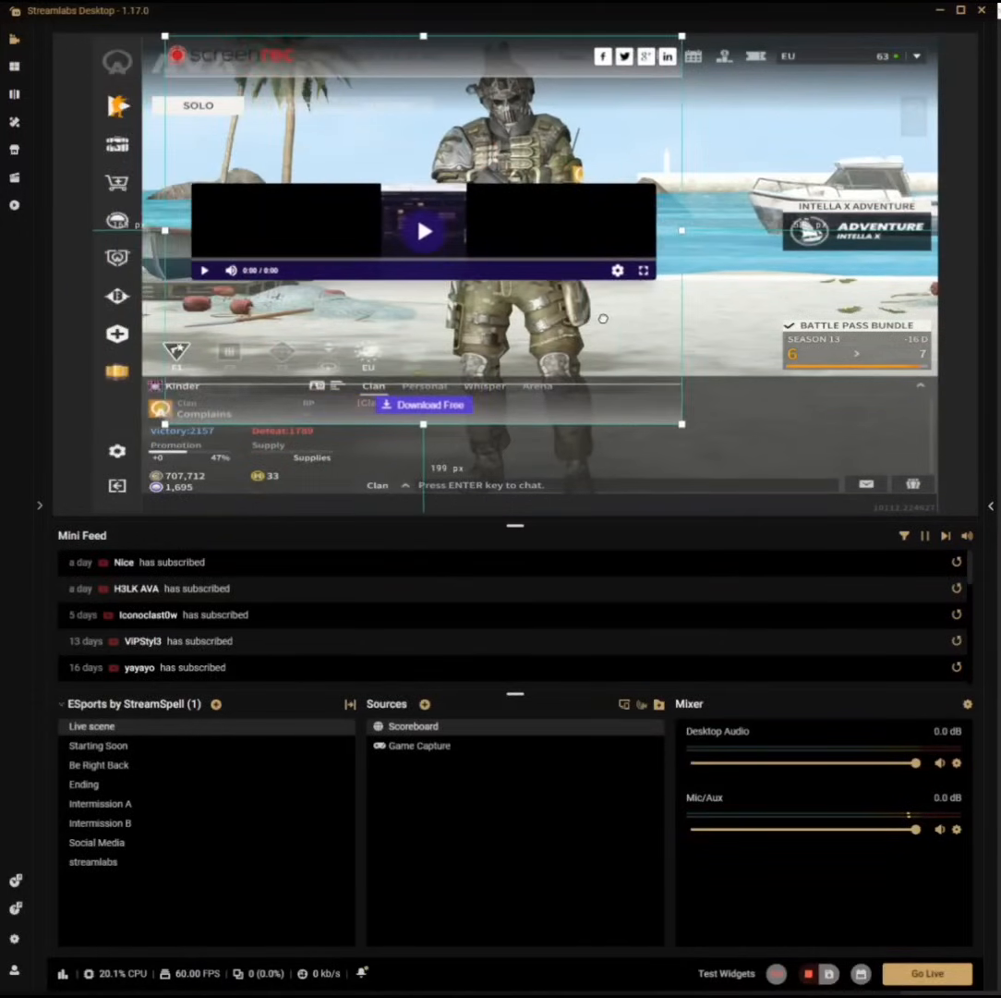
right_click(523, 318)
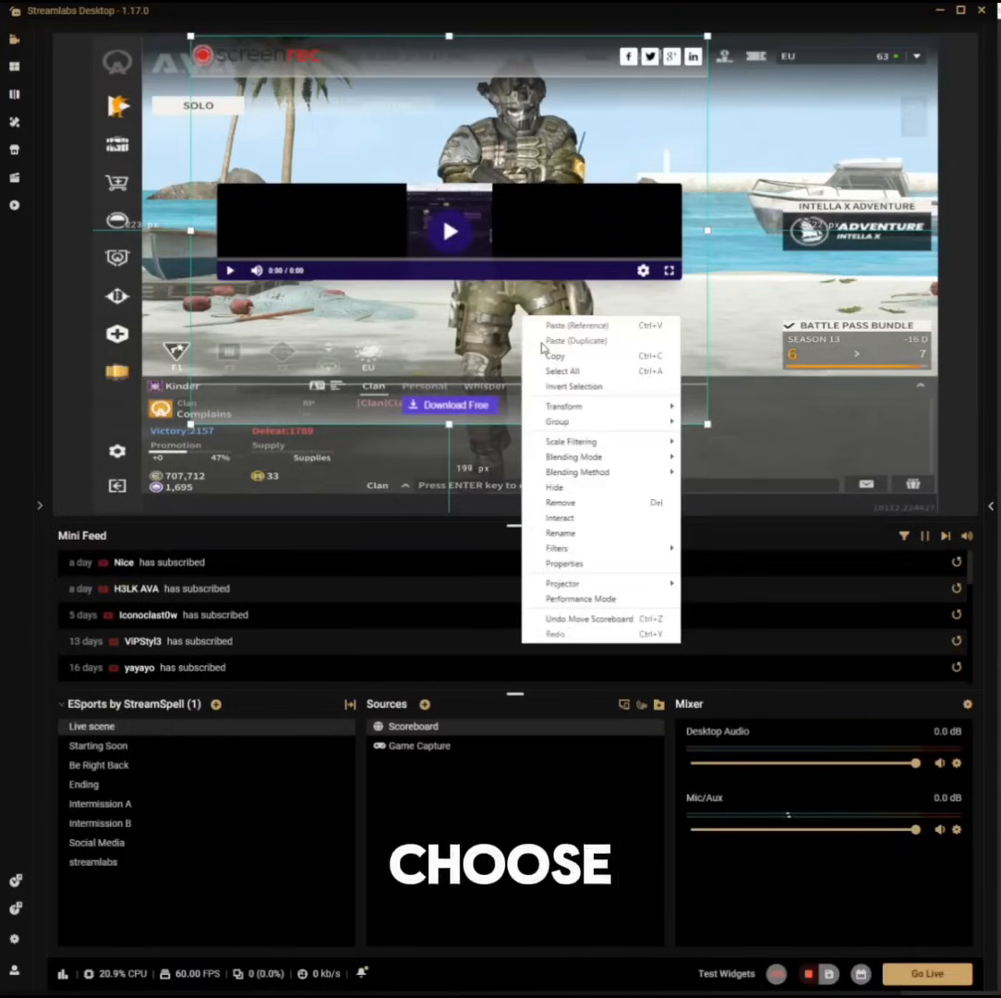
left_click(575, 503)
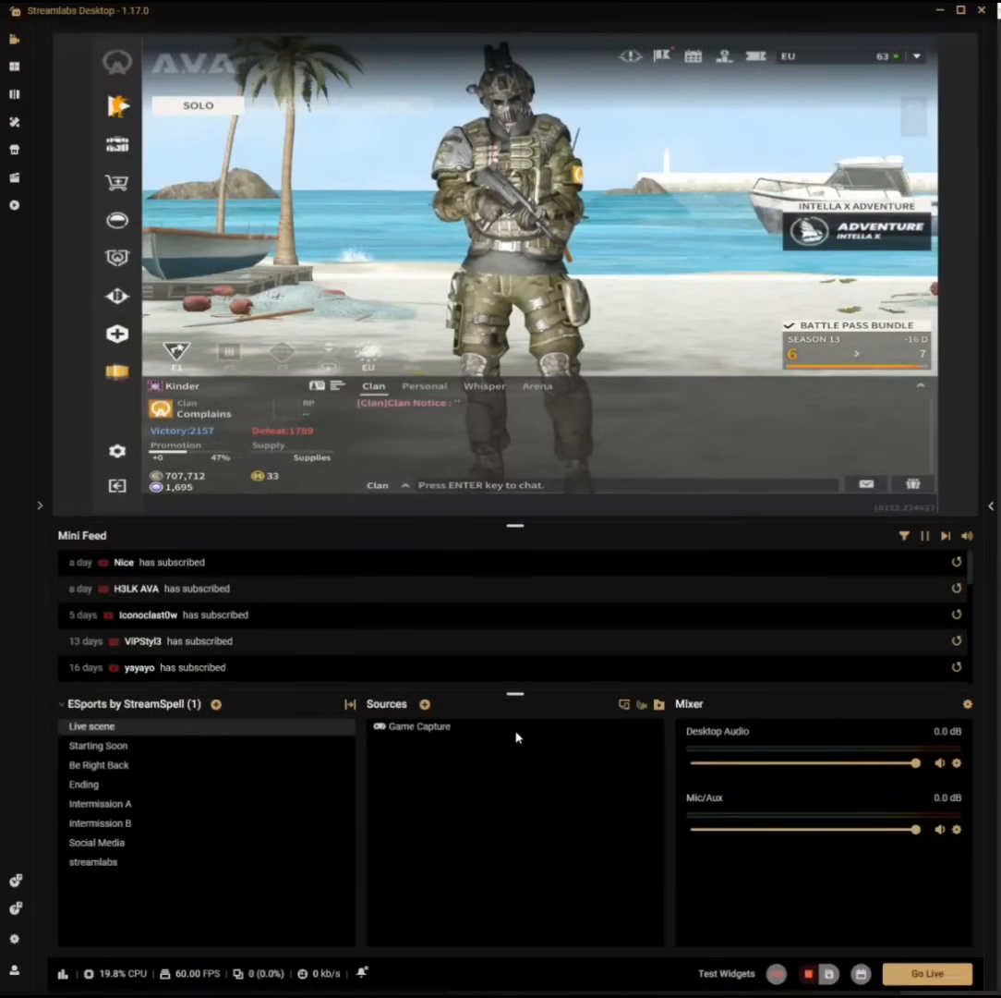
Add a new Browser Source named Scoreboard to the Live scene and set its URL to the copied scoreboard overlay link
left_click(425, 704)
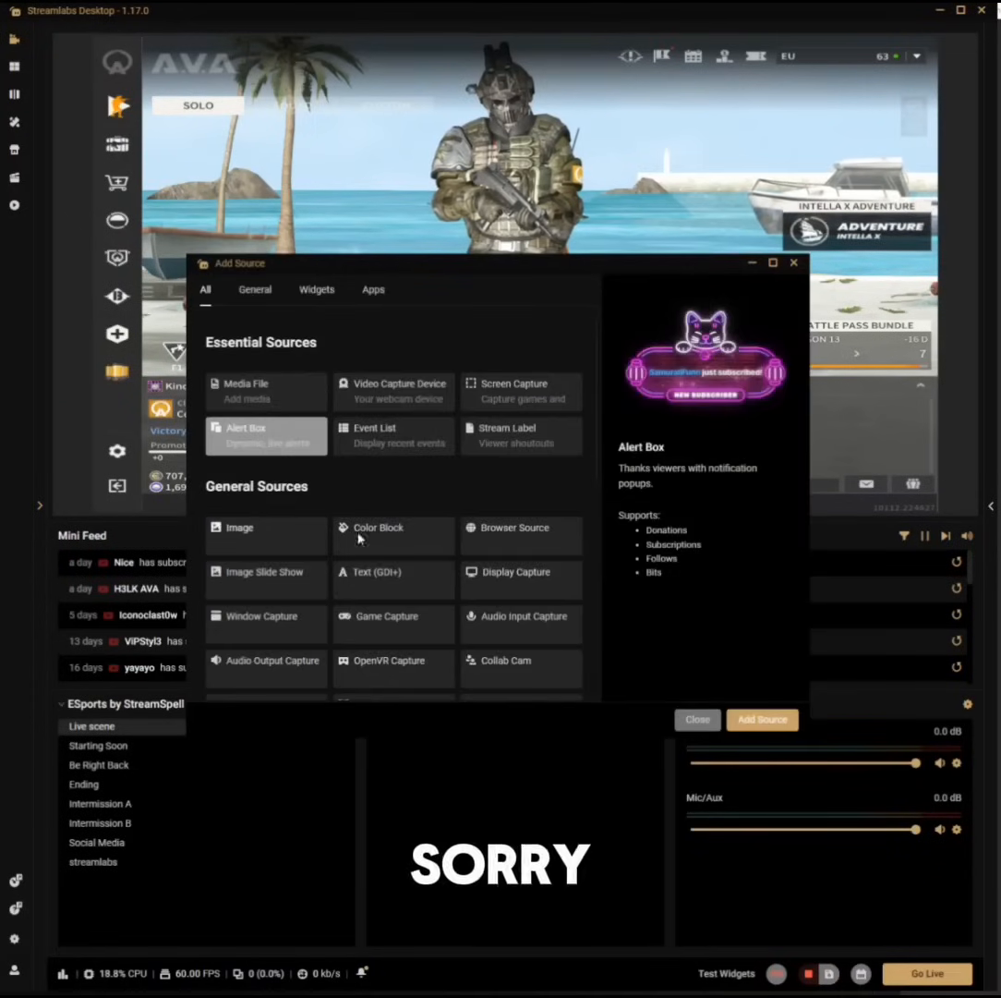
left_click(513, 532)
left_click(785, 726)
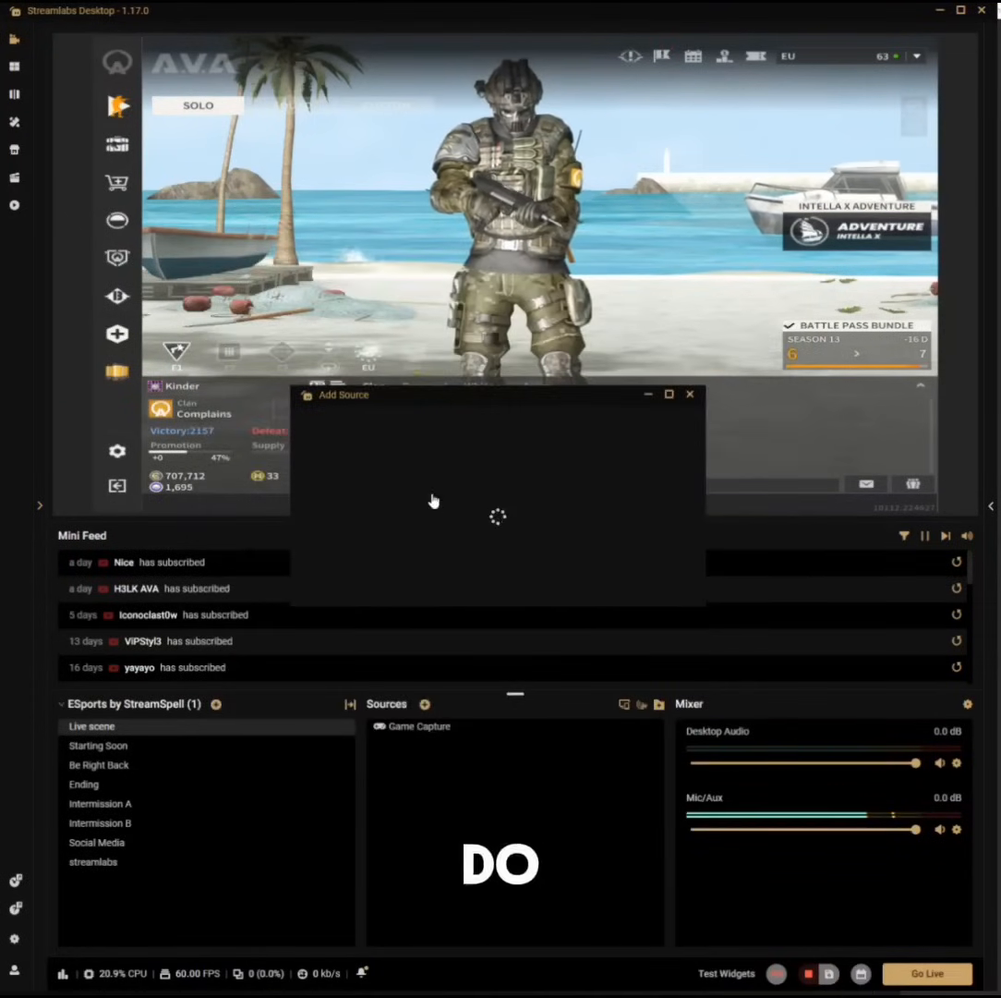
type("Scoreboard")
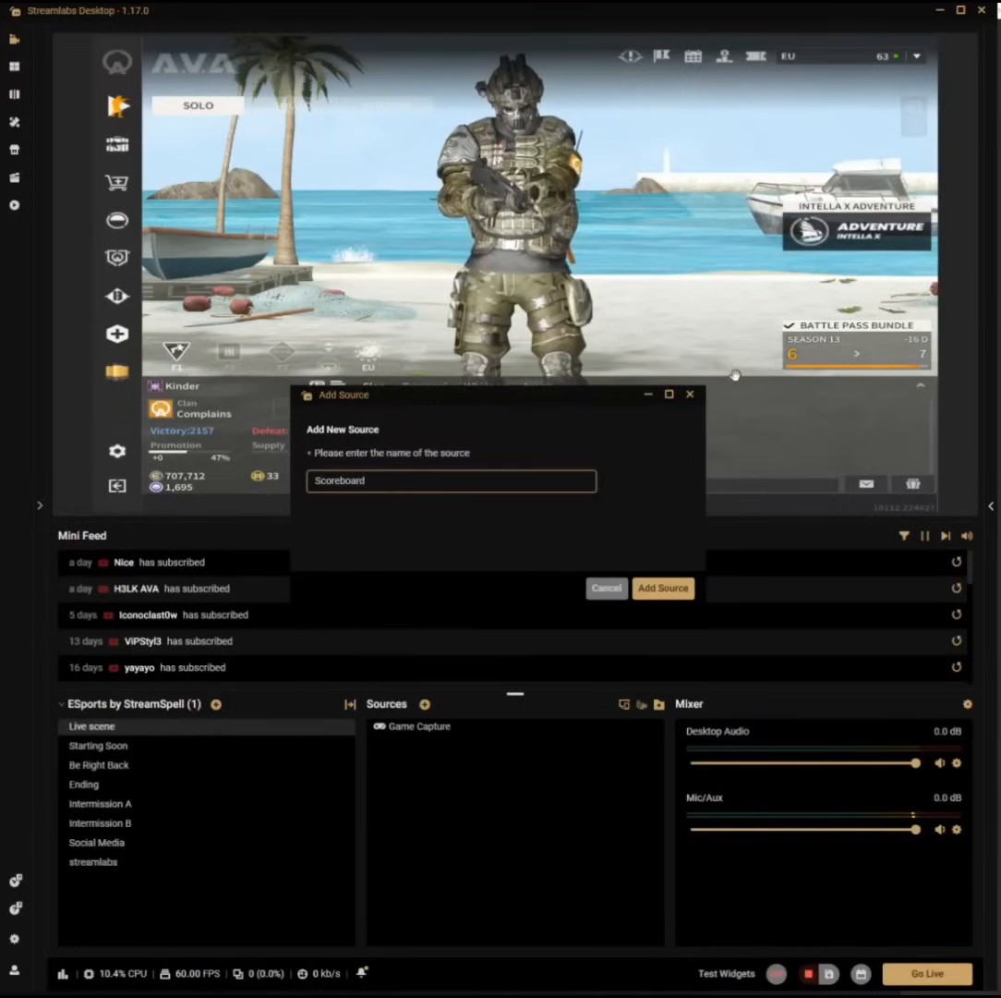
left_click(656, 588)
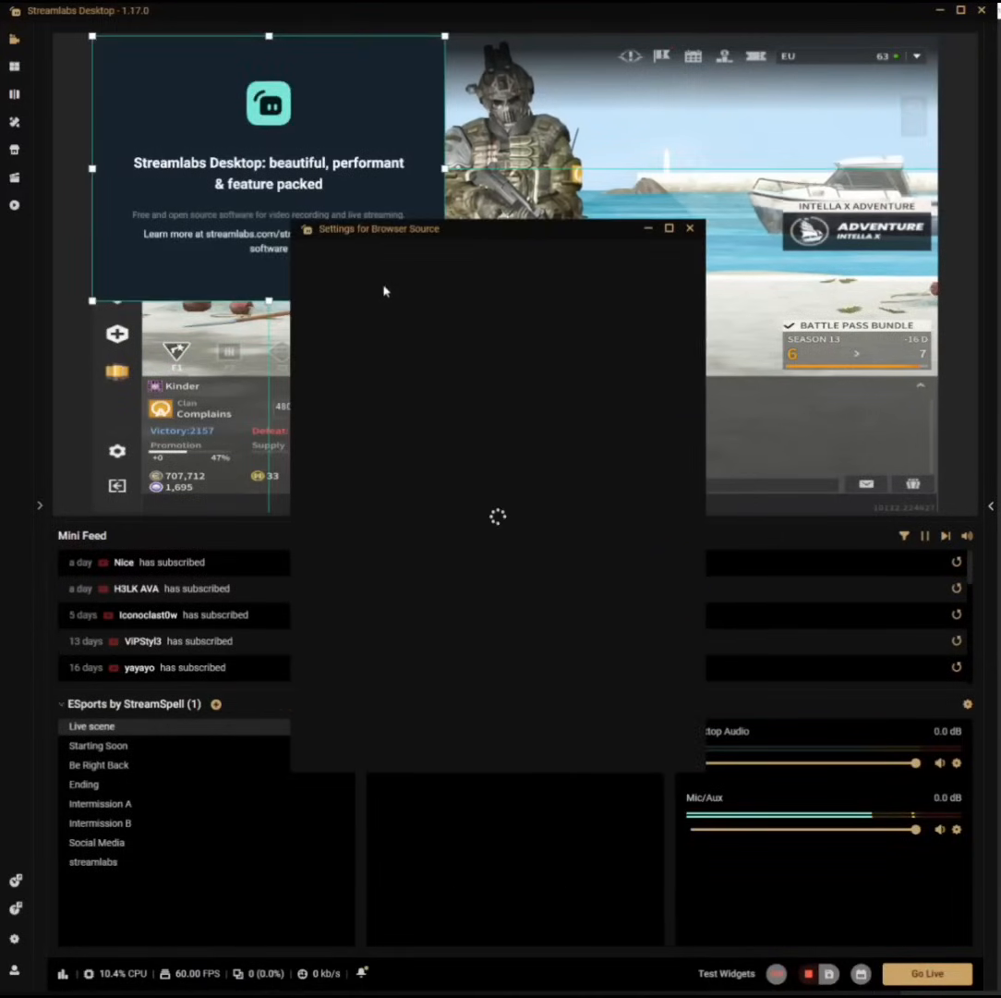
key("ctrl+a")
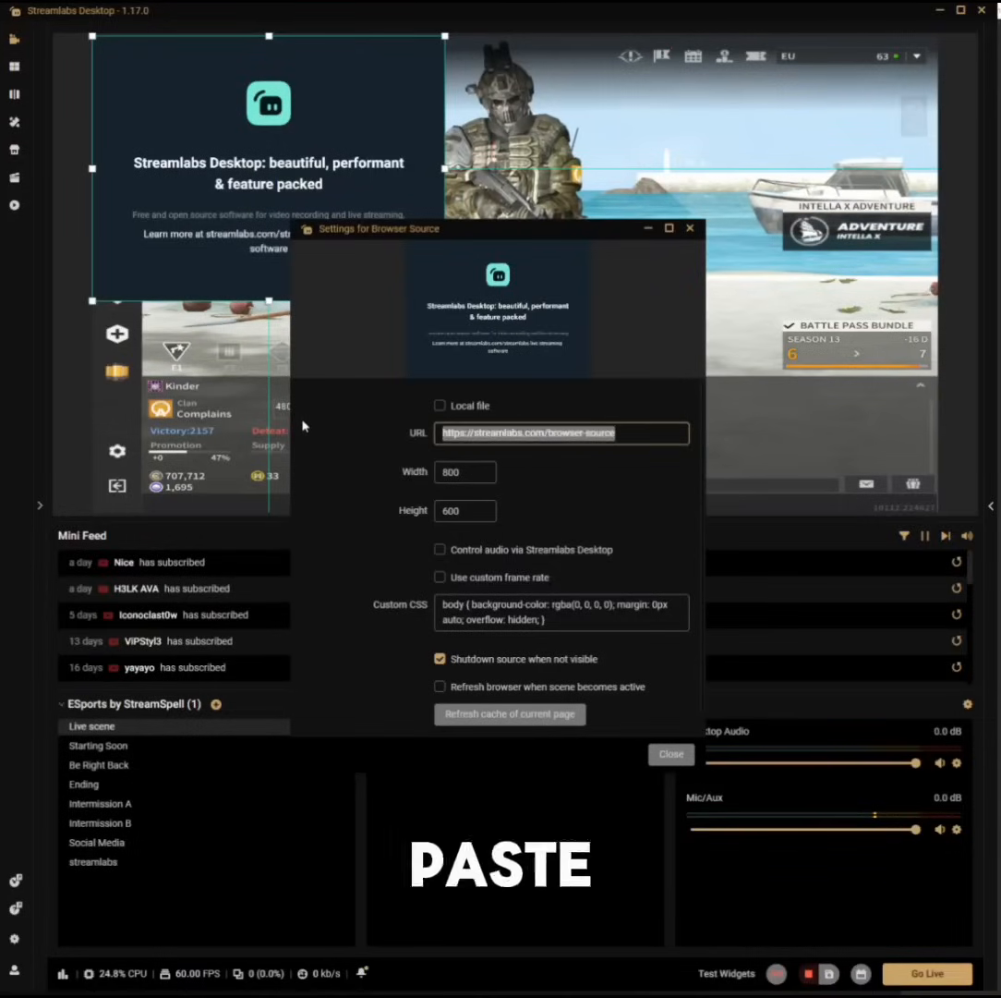
key("ctrl+v")
left_click(671, 753)
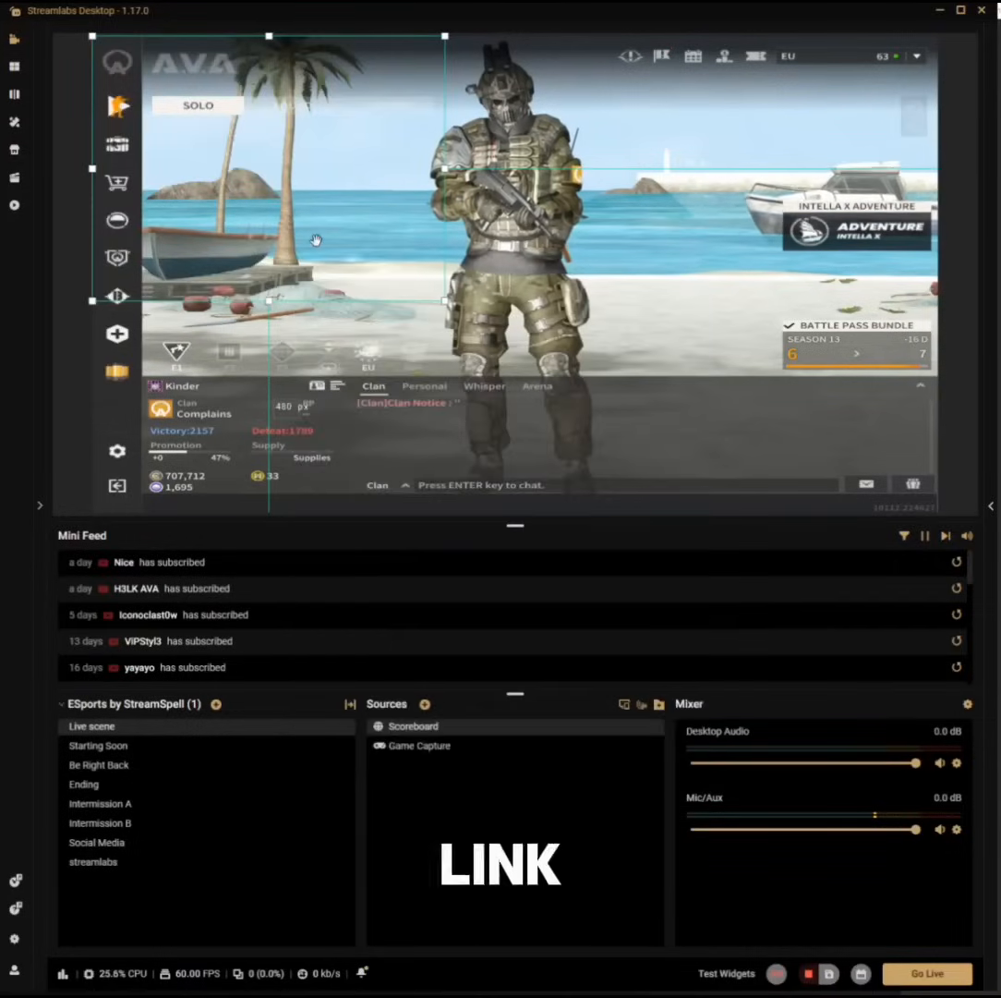
Enlarge the Scoreboard source and position it centrally along the top edge of the game capture
left_click_drag(445, 300, 622, 29)
left_click_drag(643, 155, 634, 132)
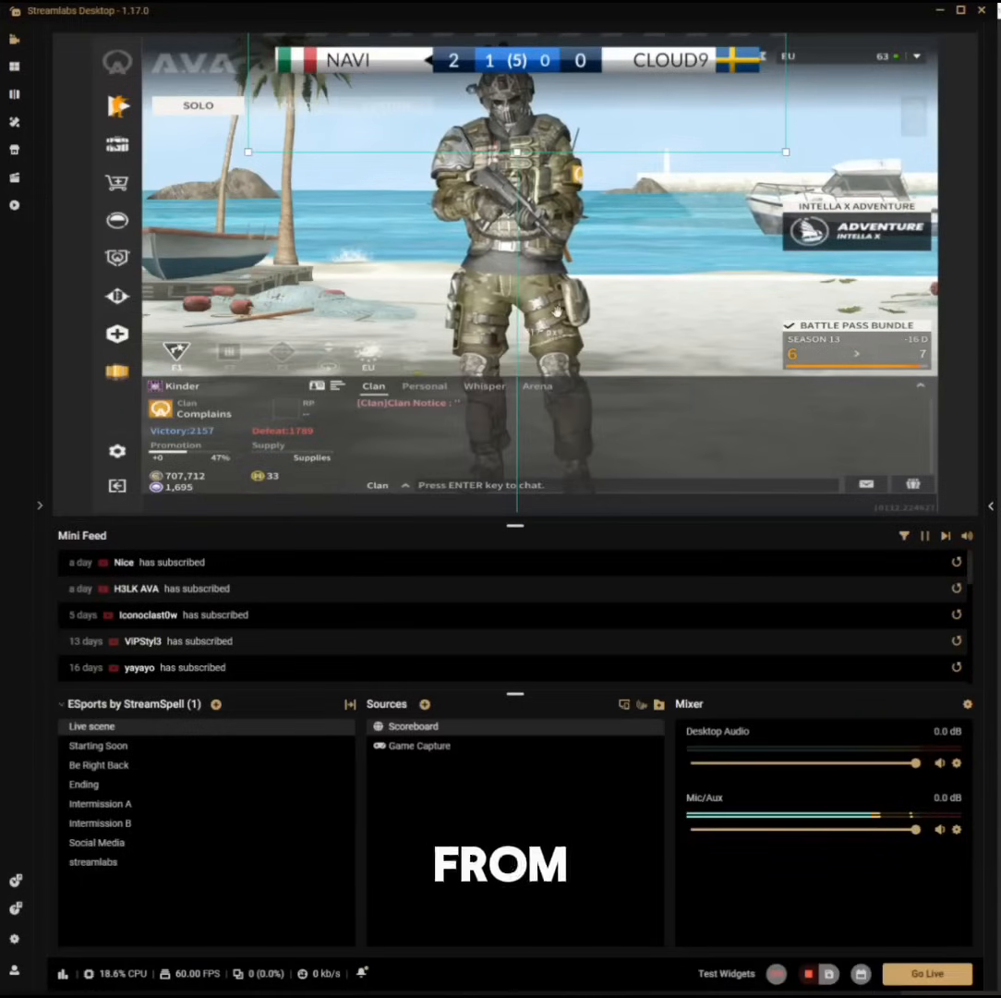
mouse_move(608, 105)
left_mouse_down()
mouse_move(648, 126)
mouse_move(619, 117)
left_mouse_up()
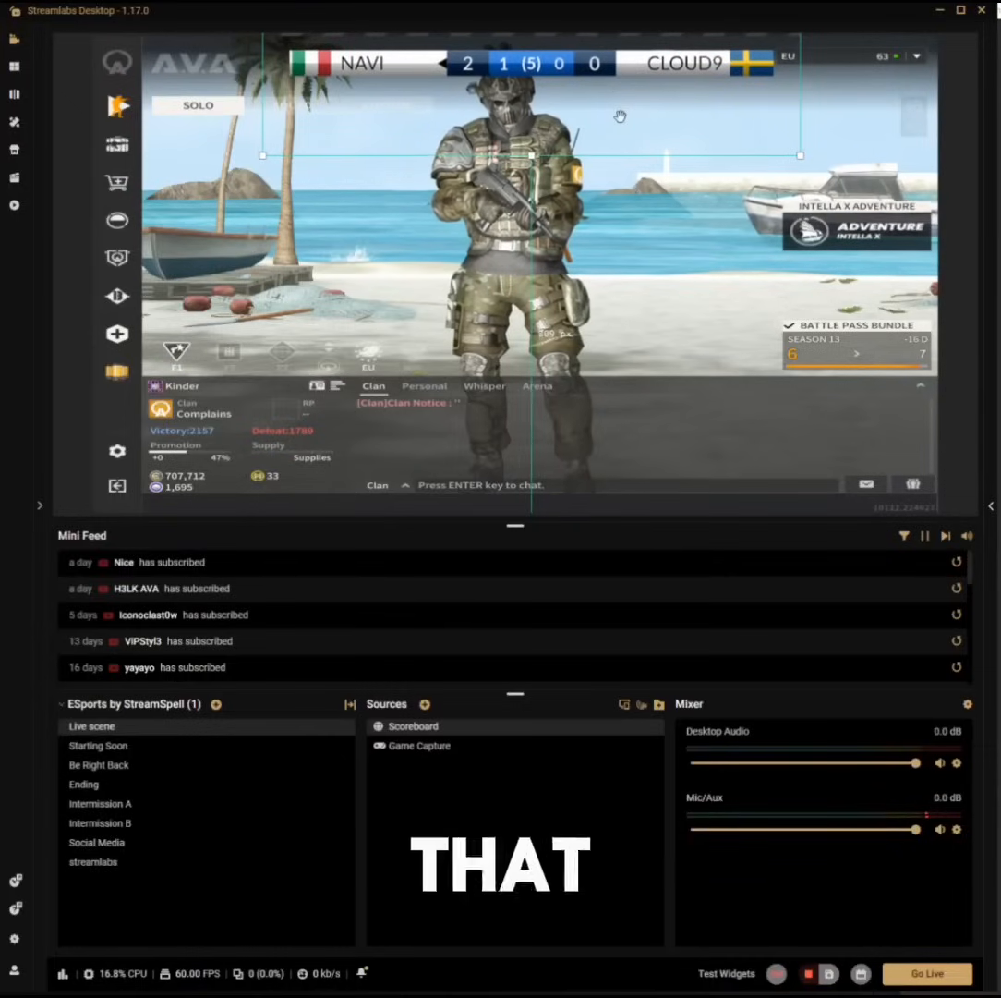
key("Left")
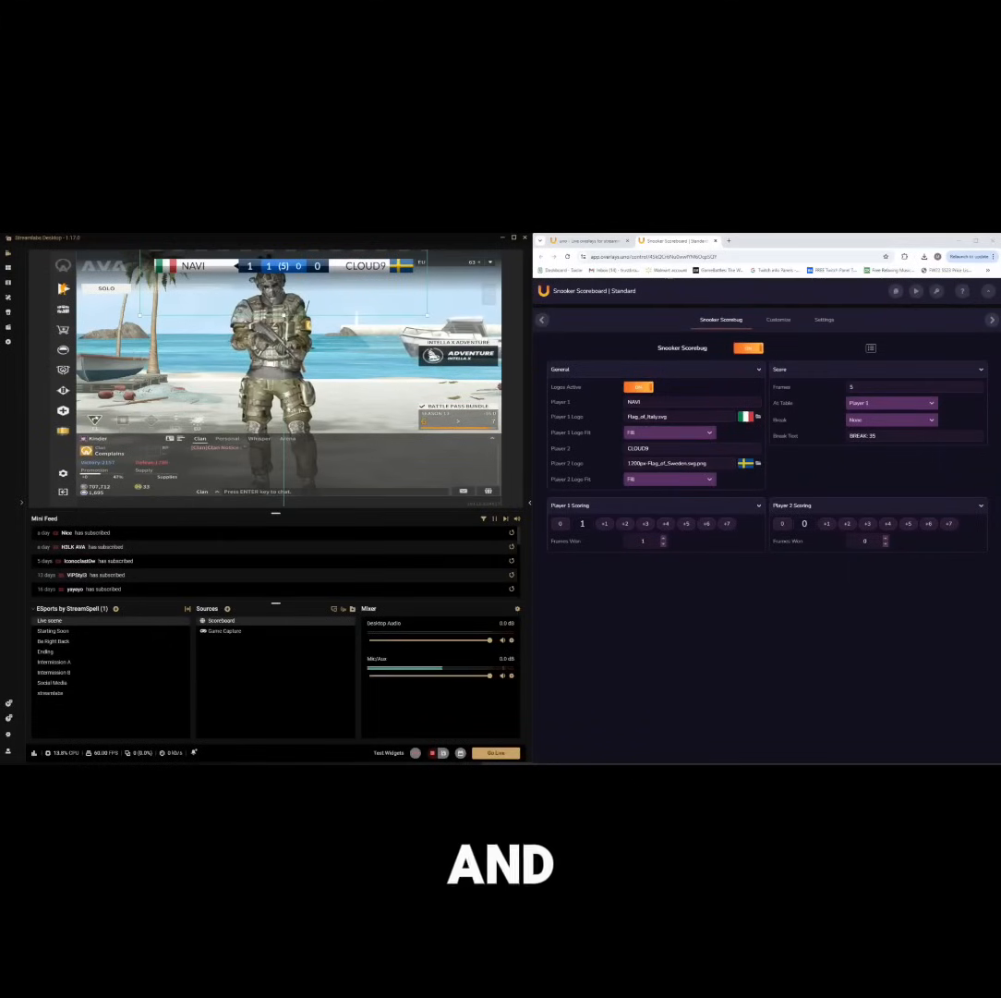
On the overlays.uno control page, set the scoreboard's Frames value to 3
left_click(561, 524)
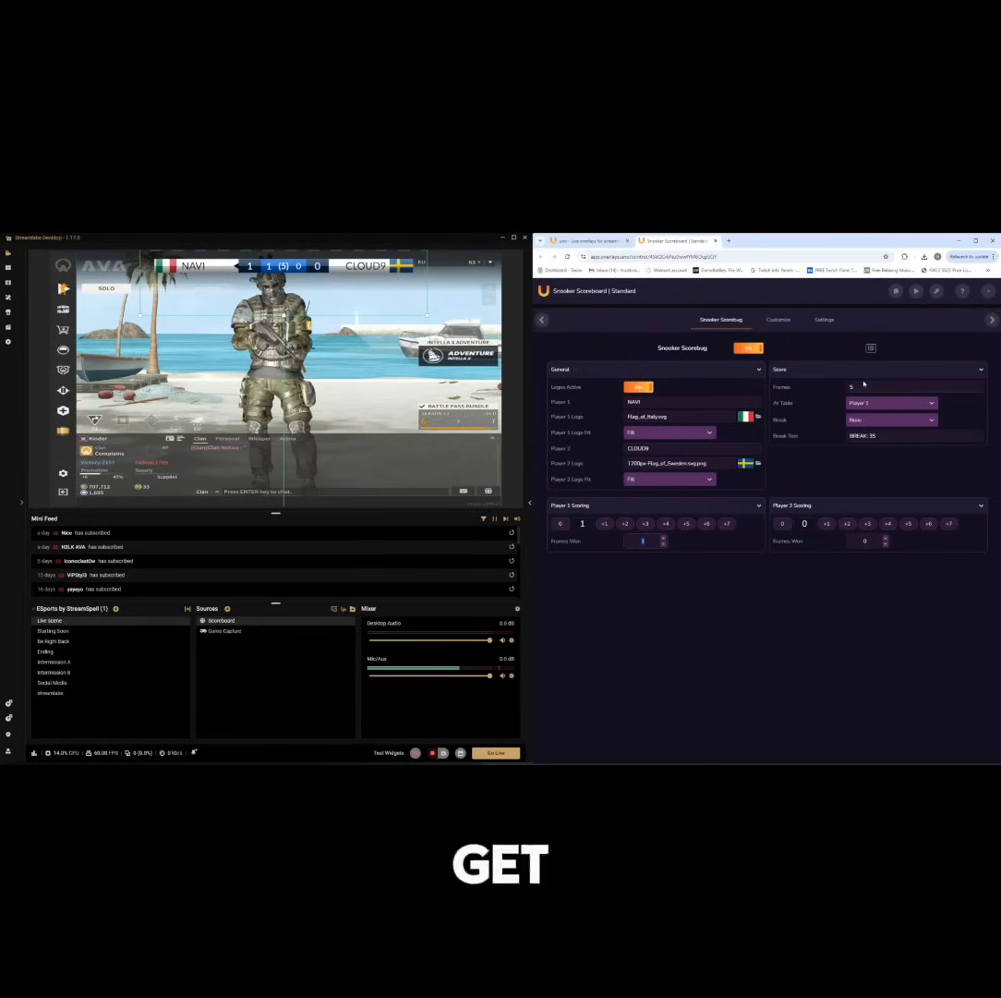
left_click_drag(857, 388, 820, 393)
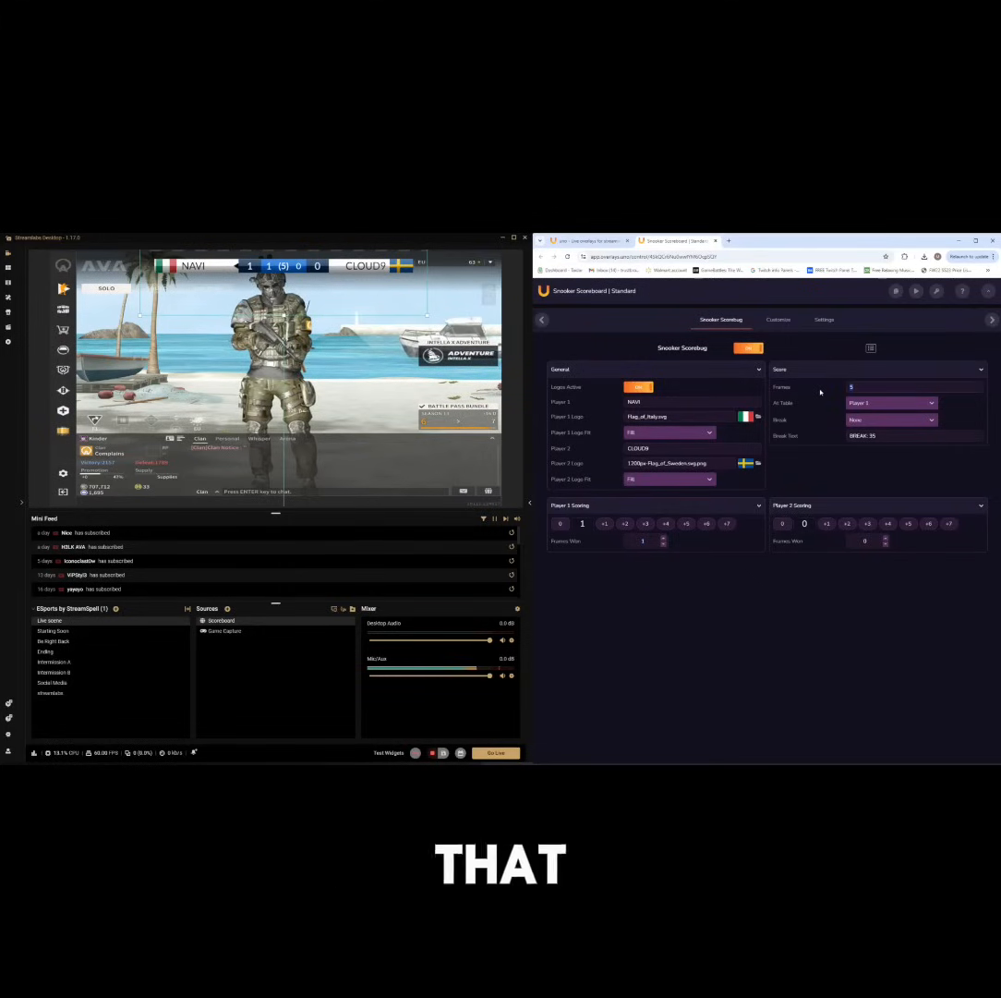
key("BackSpace")
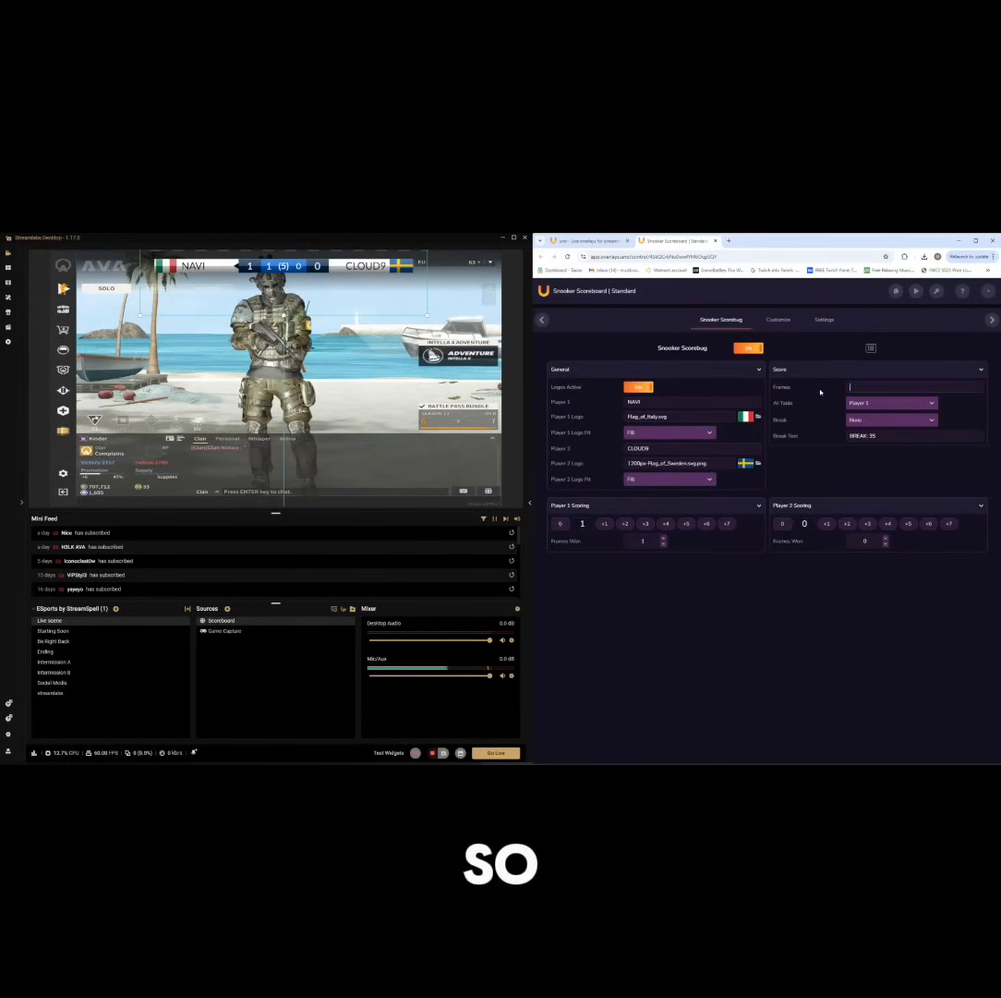
type("3")
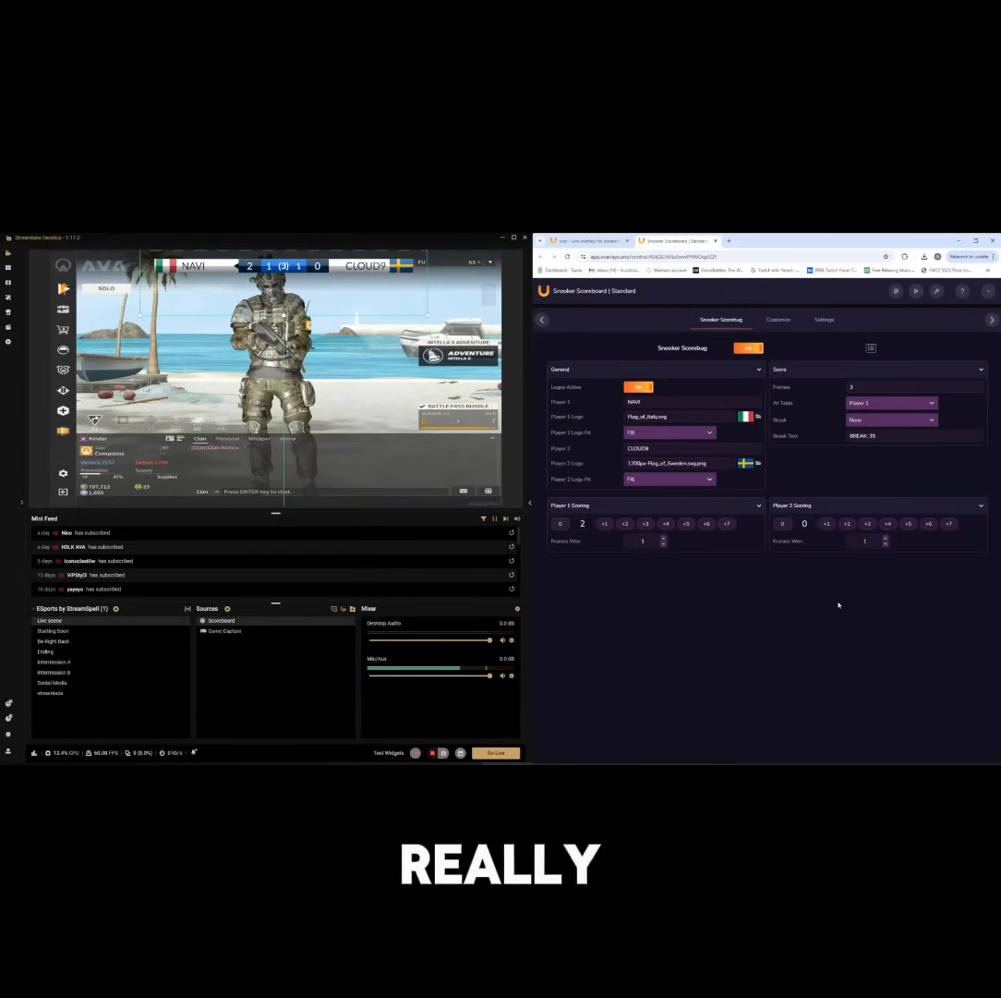
In Streamlabs Desktop, add a new Image source named Image to the Live scene
left_click(227, 610)
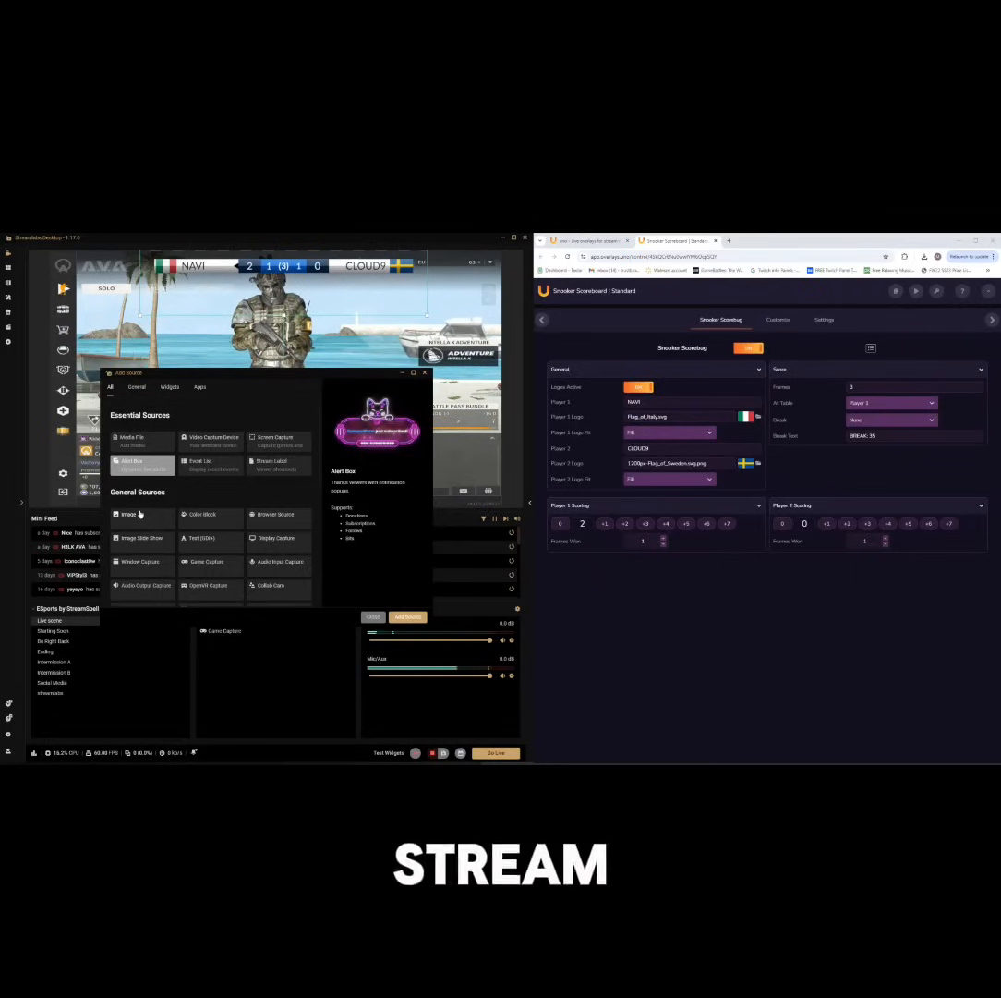
left_click(132, 522)
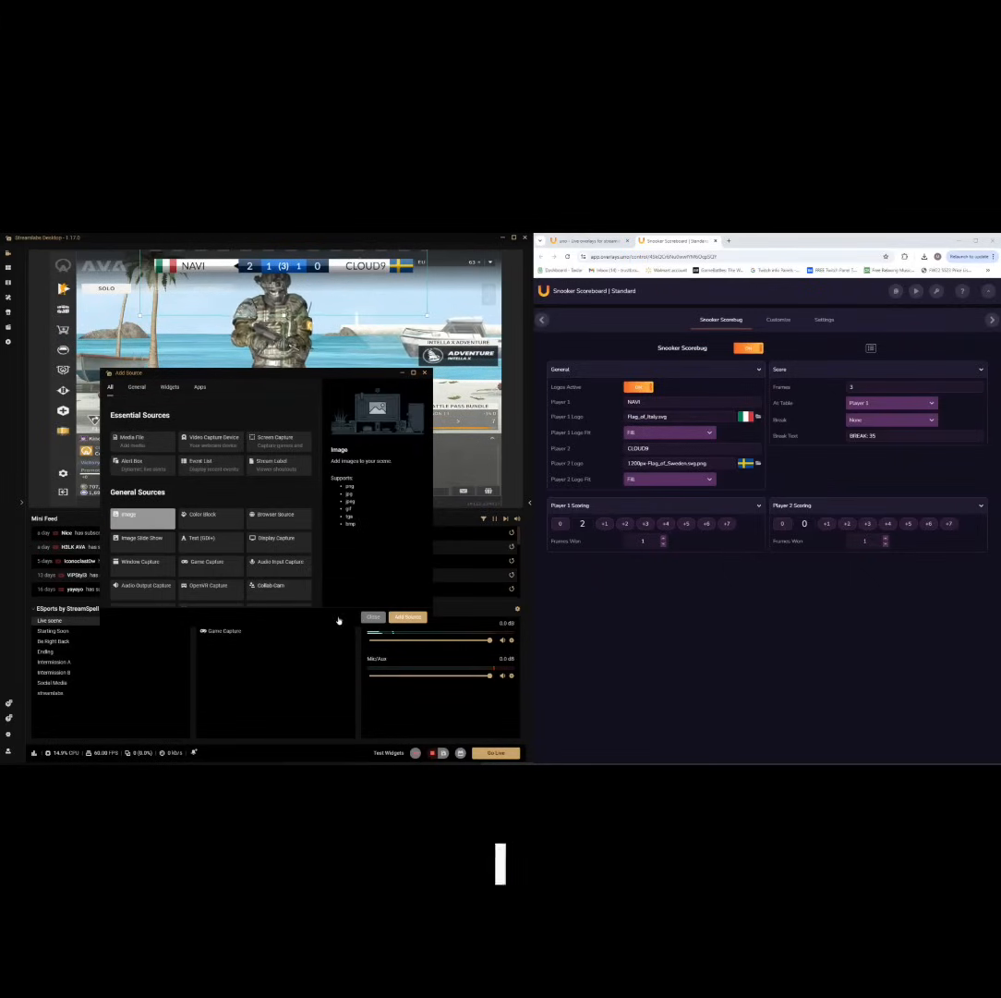
left_click(407, 616)
left_click(229, 547)
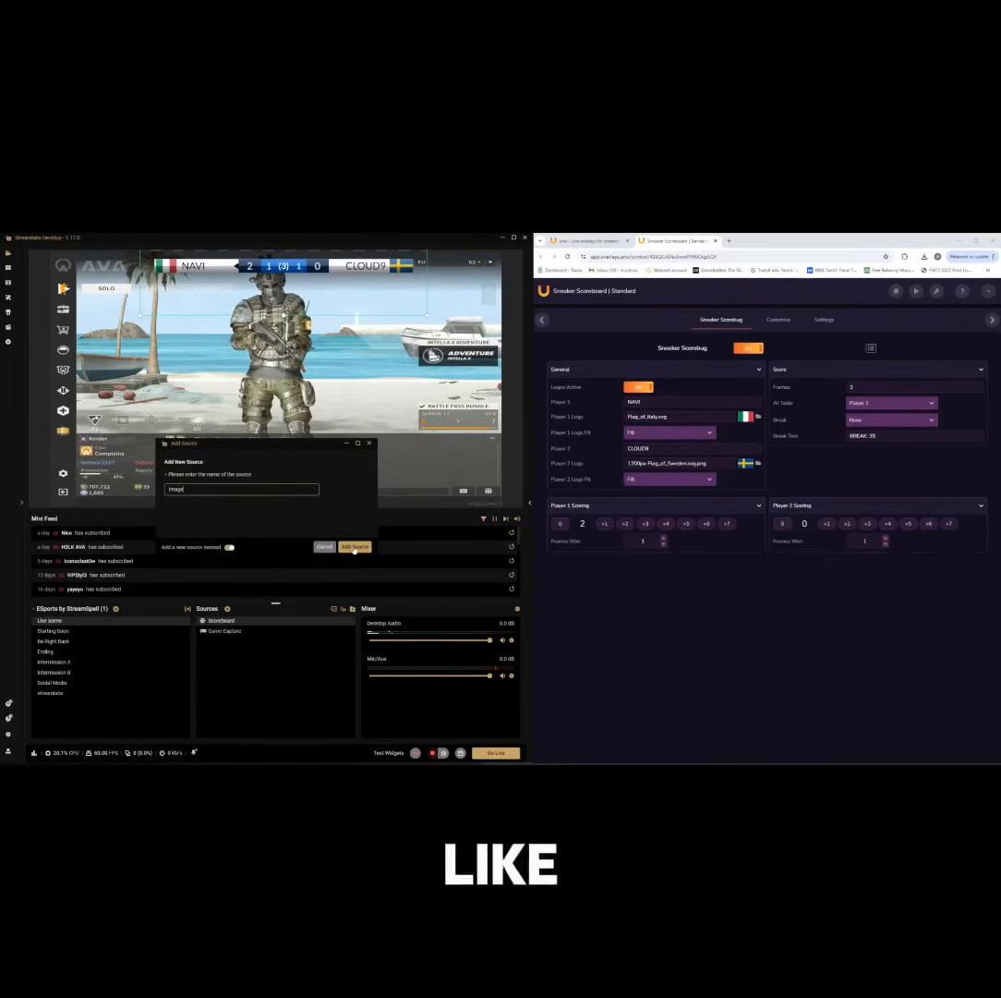
left_click_drag(220, 492, 134, 484)
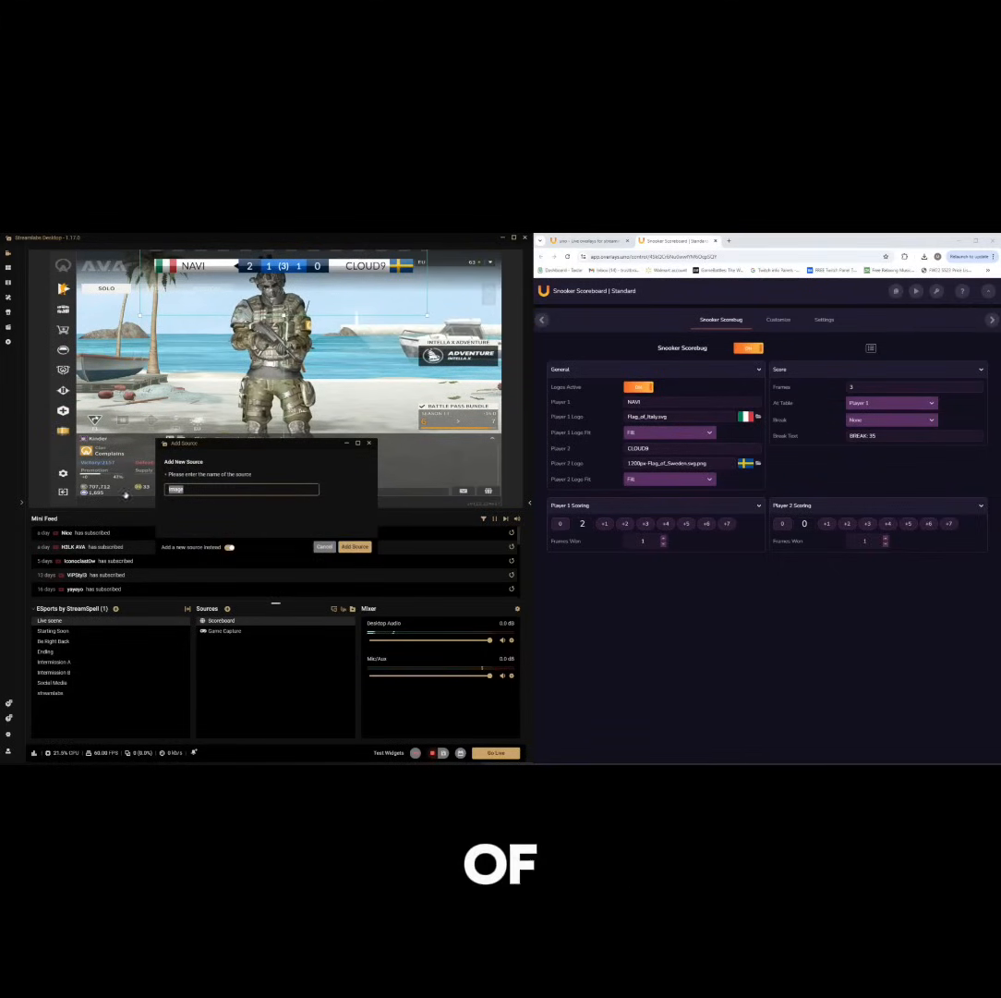
left_click(353, 547)
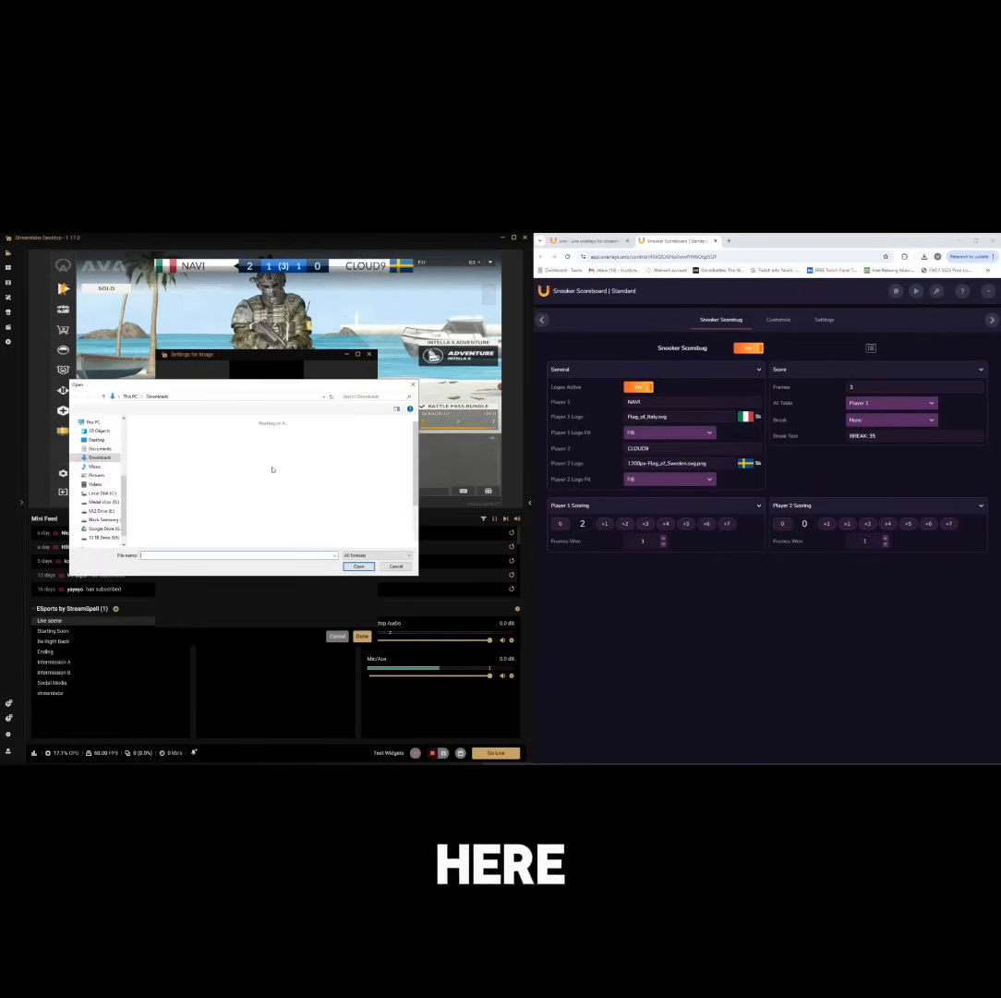
Load the in-game overlay picture from the Downloads folder as the Image source's file
scroll(240, 504, "down", 1)
double_click(193, 520)
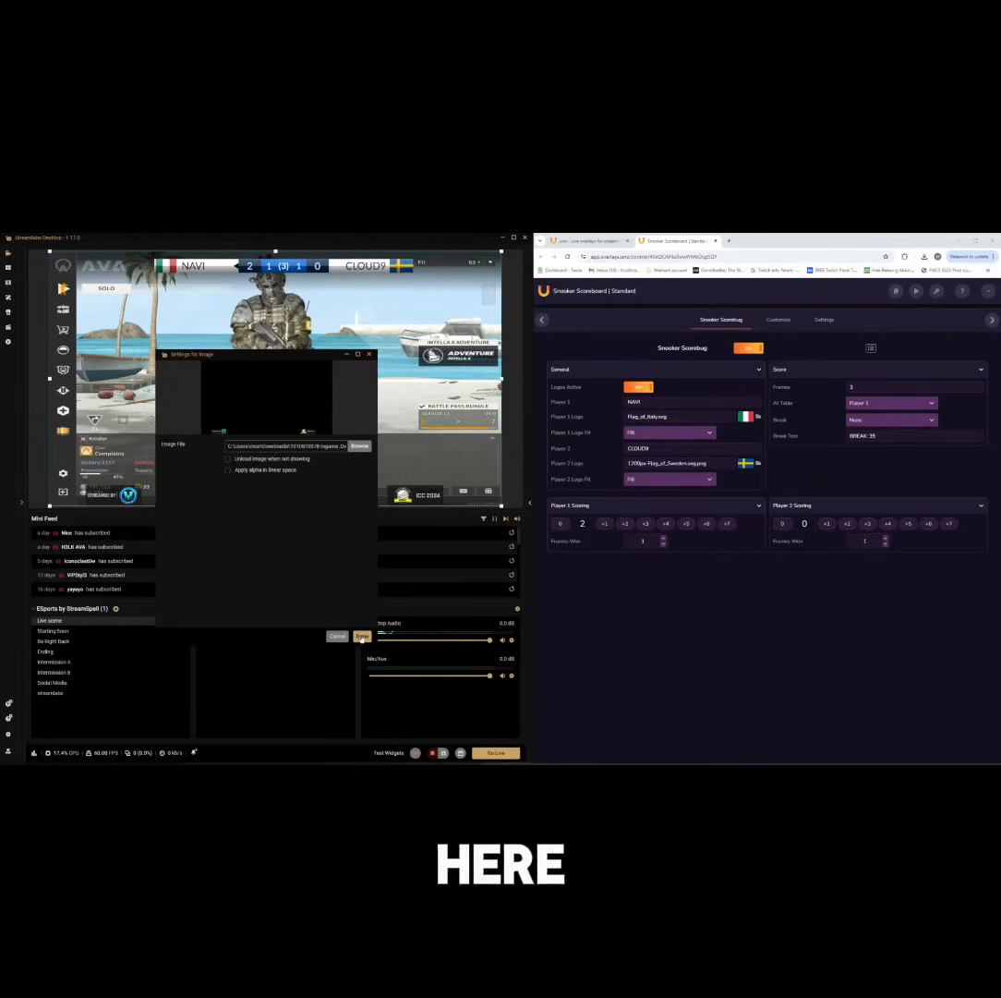
left_click(362, 636)
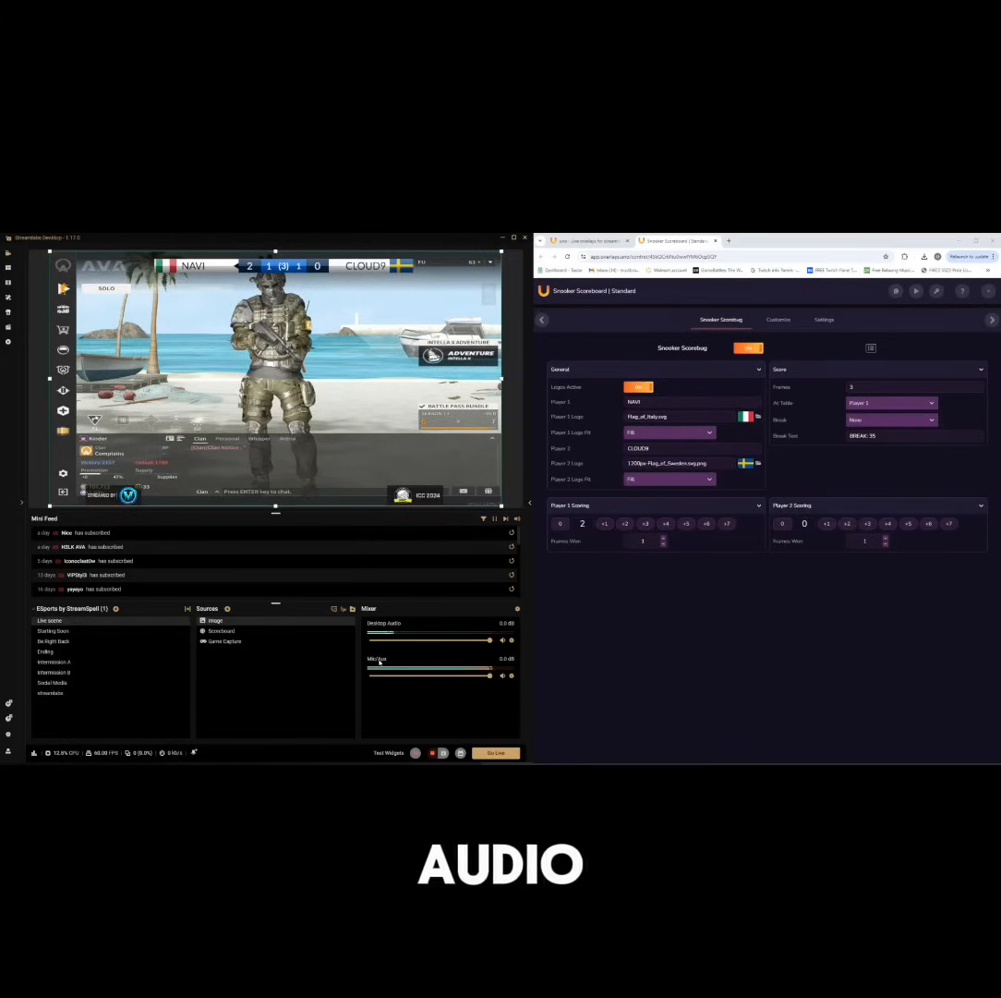
left_click(511, 675)
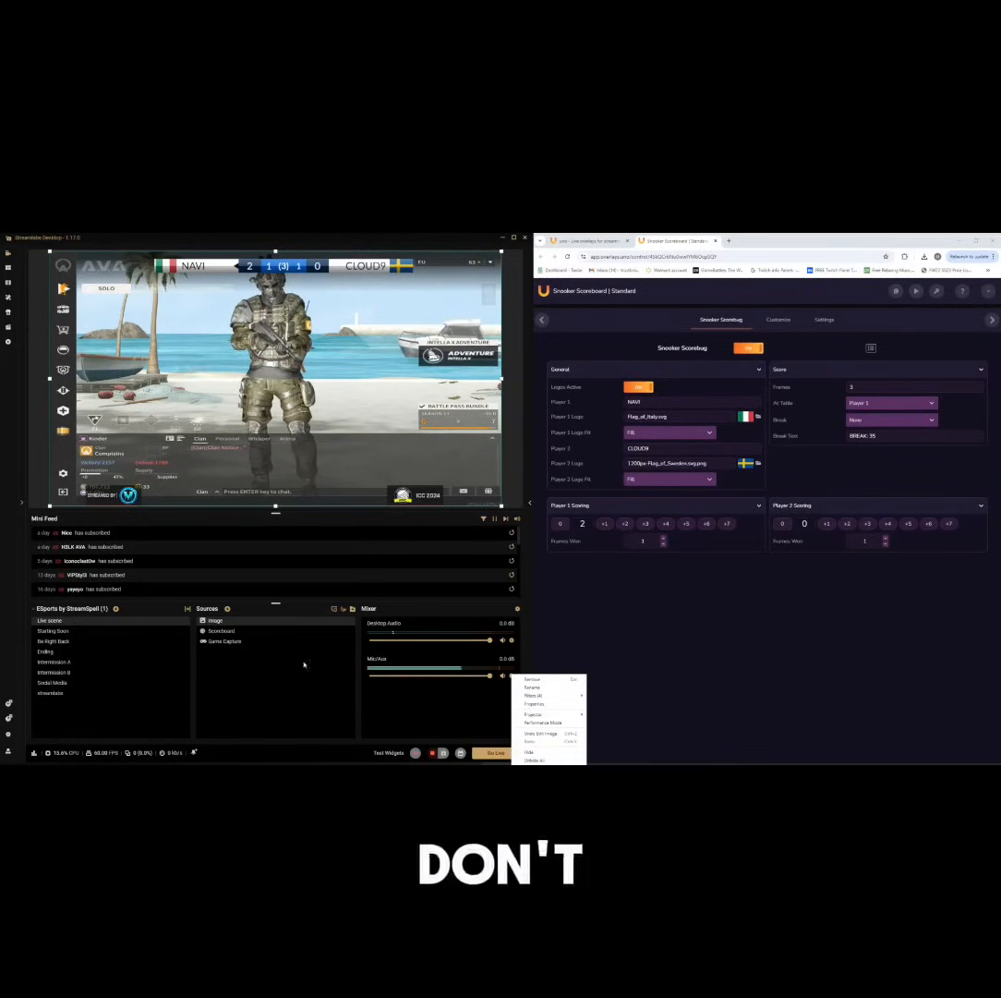
left_click(227, 610)
left_click(227, 609)
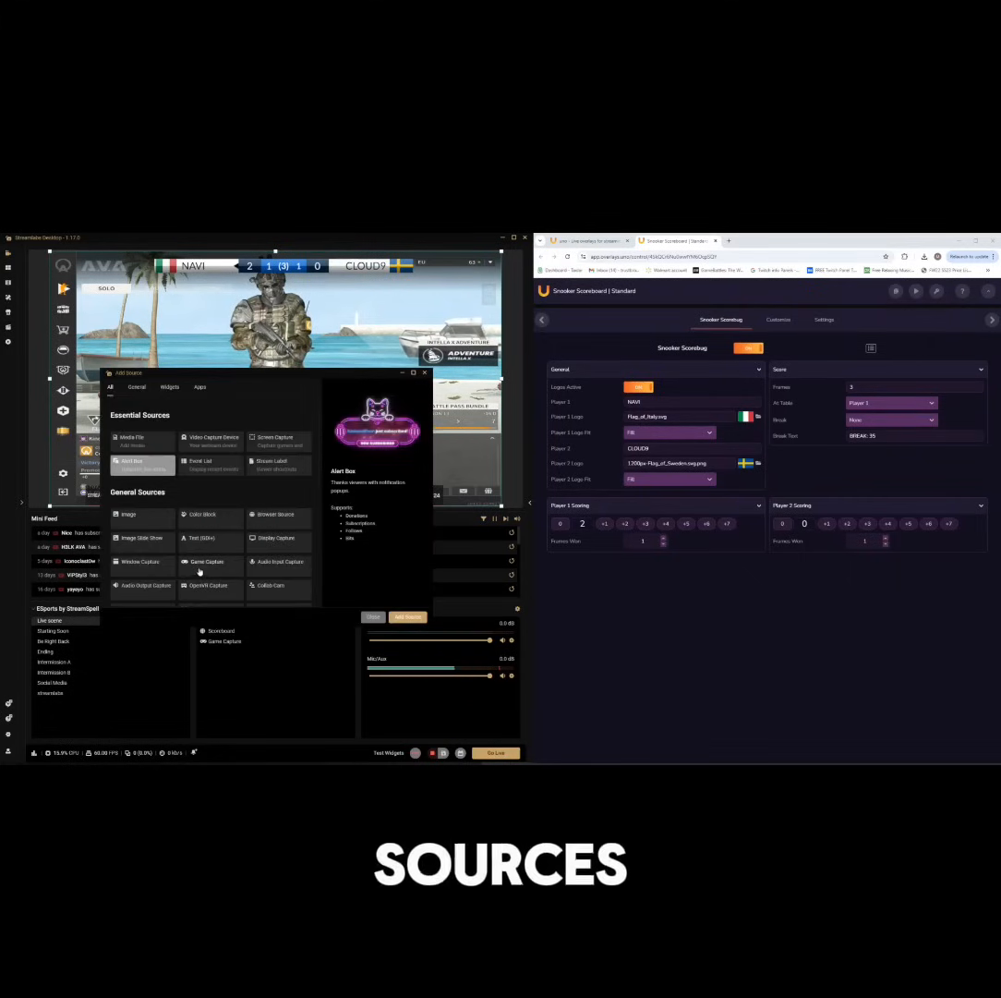
scroll(208, 573, "down", 1)
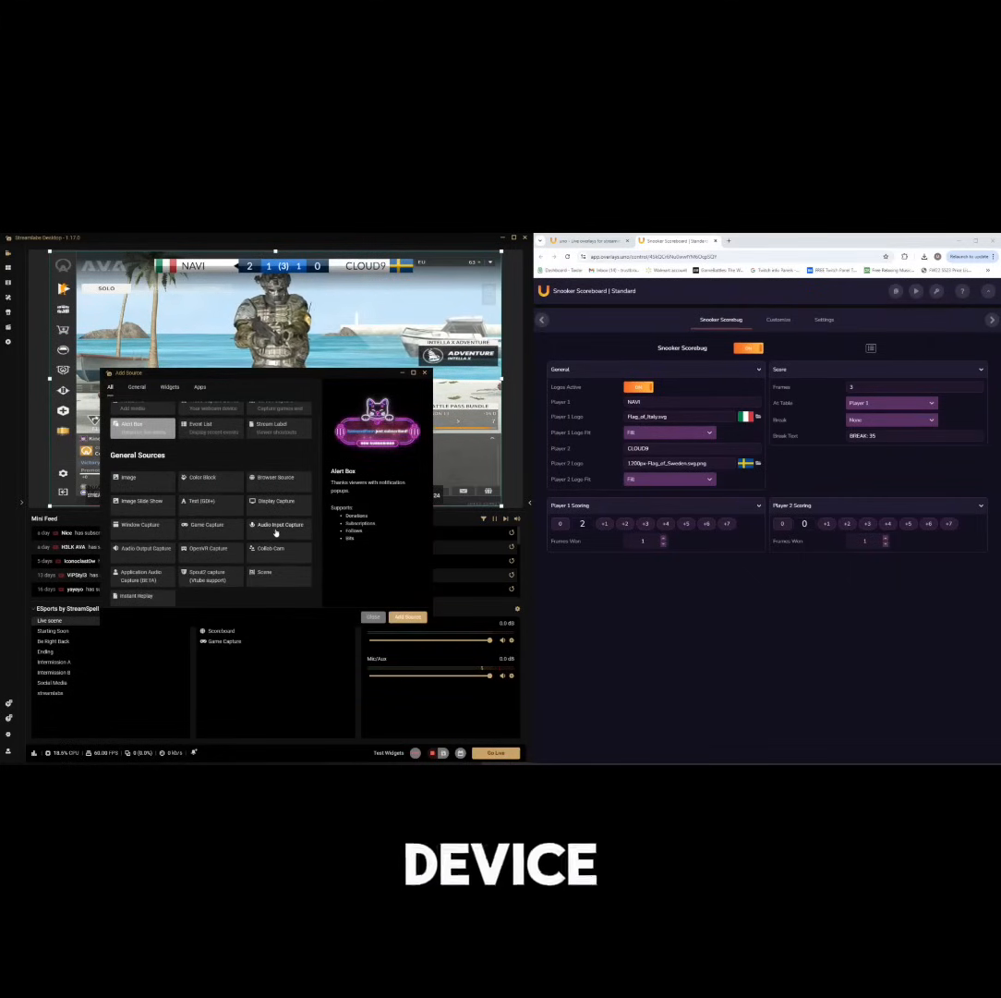
left_click(379, 619)
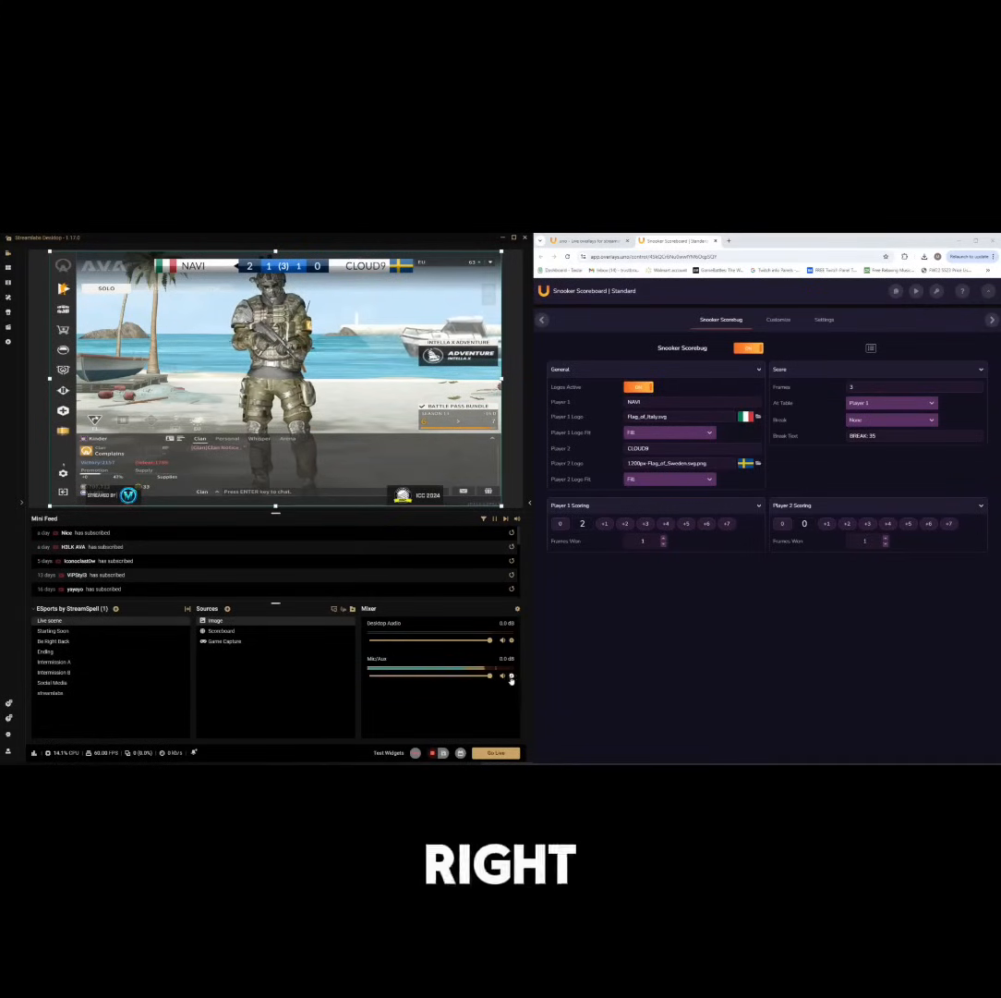
Open the filters of the Mic/Aux audio source and examine the Noise Gate and Noise Suppression settings
right_click(504, 673)
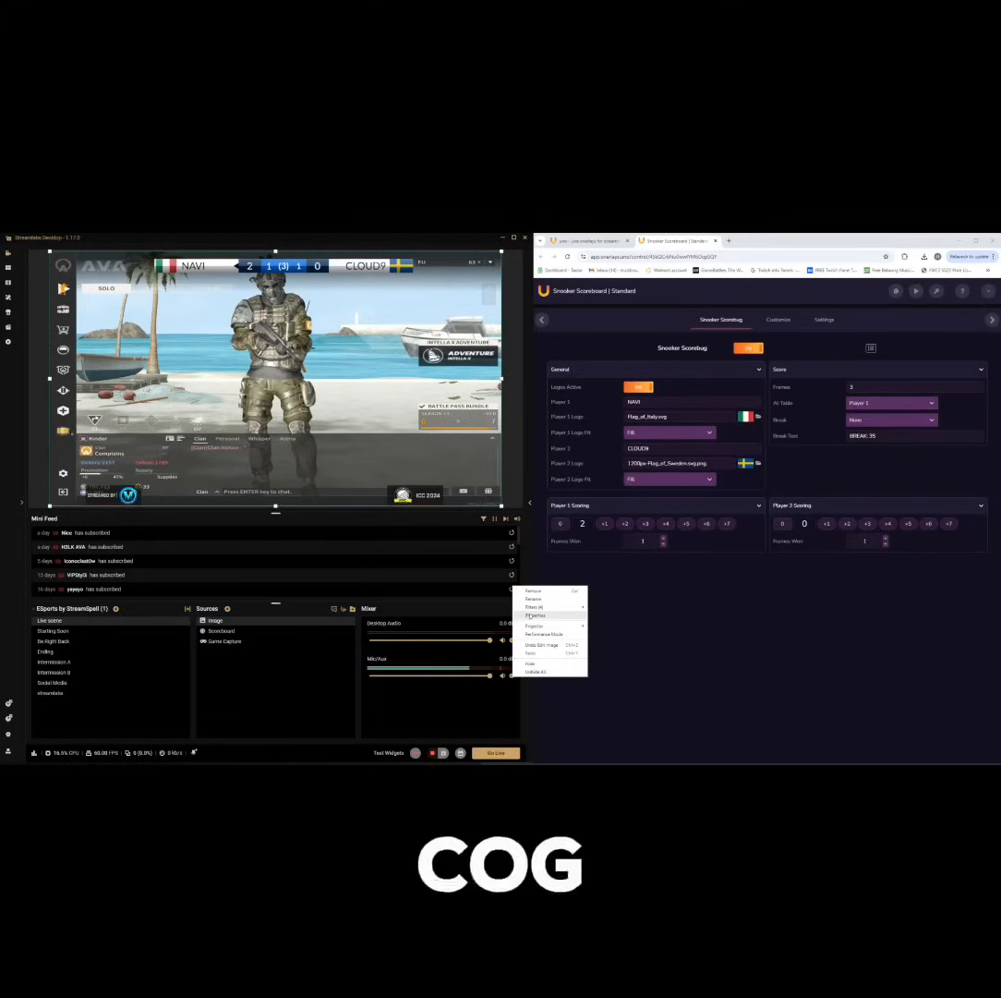
mouse_move(522, 608)
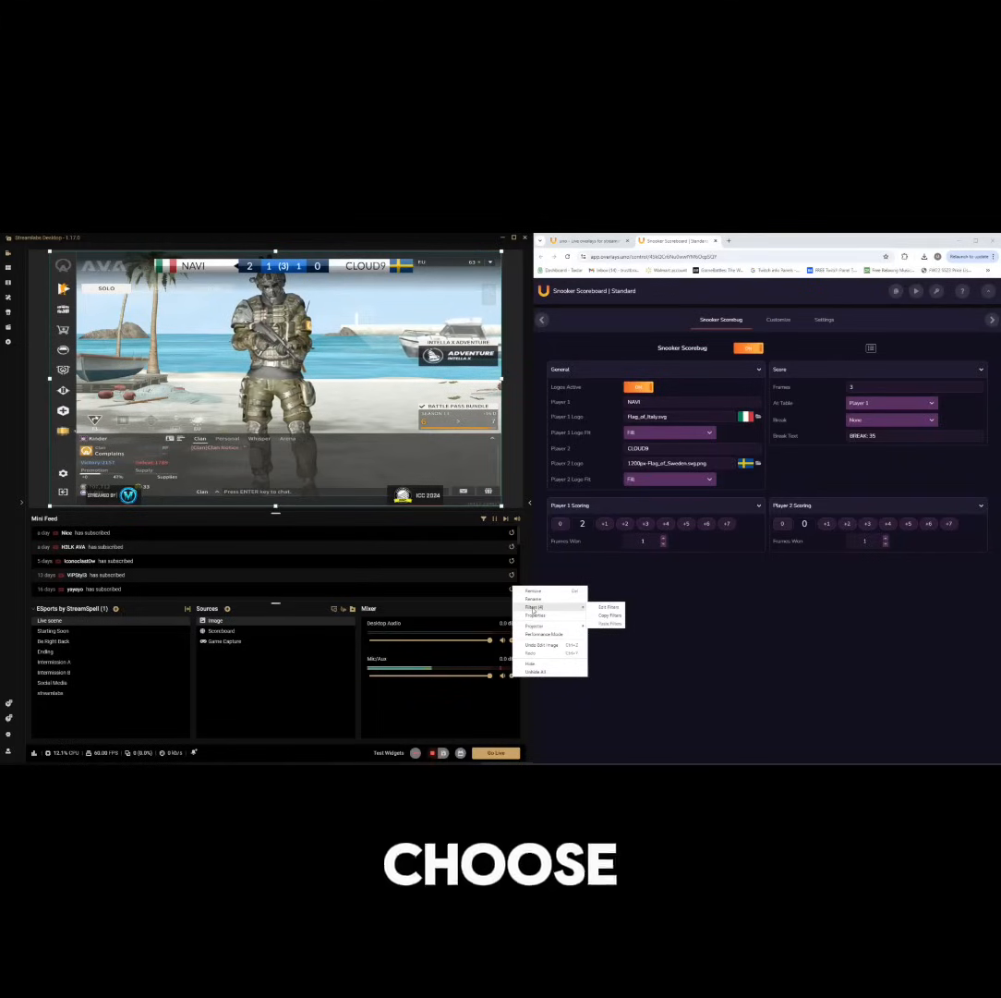
left_click(600, 607)
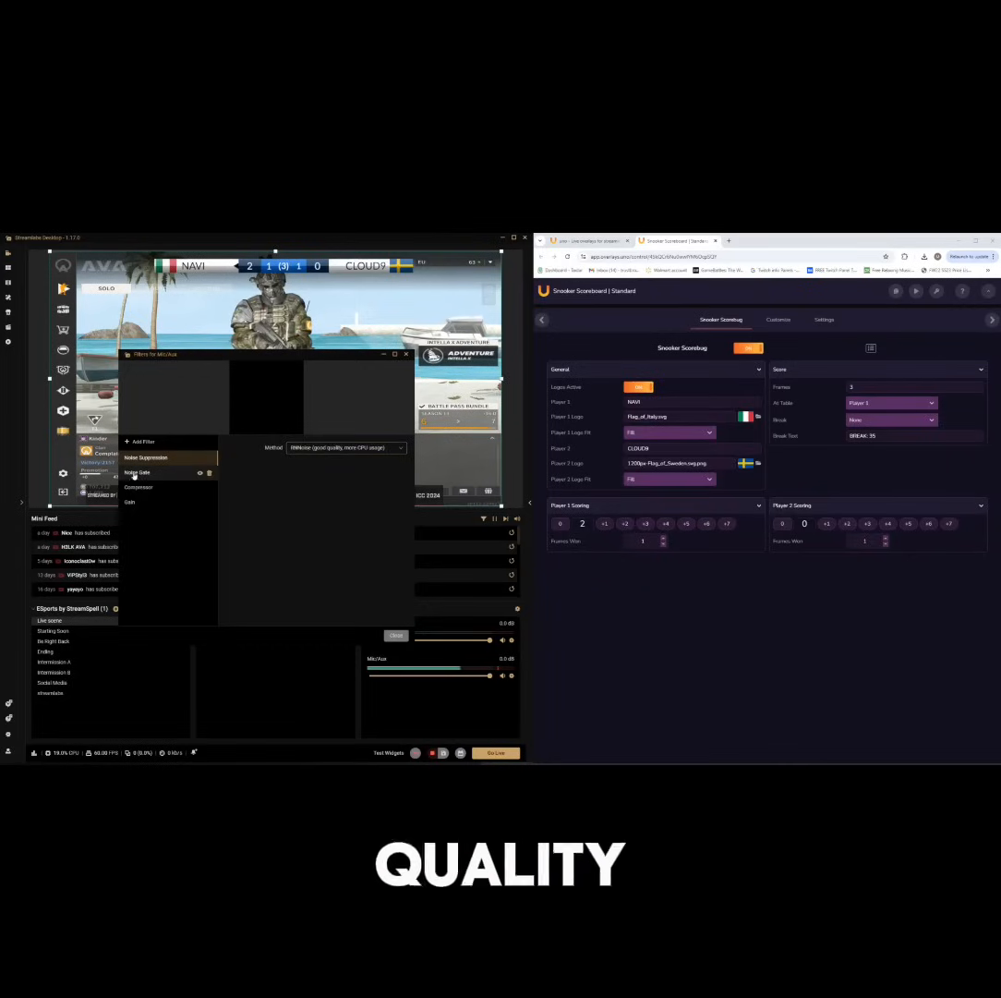
left_click(207, 476)
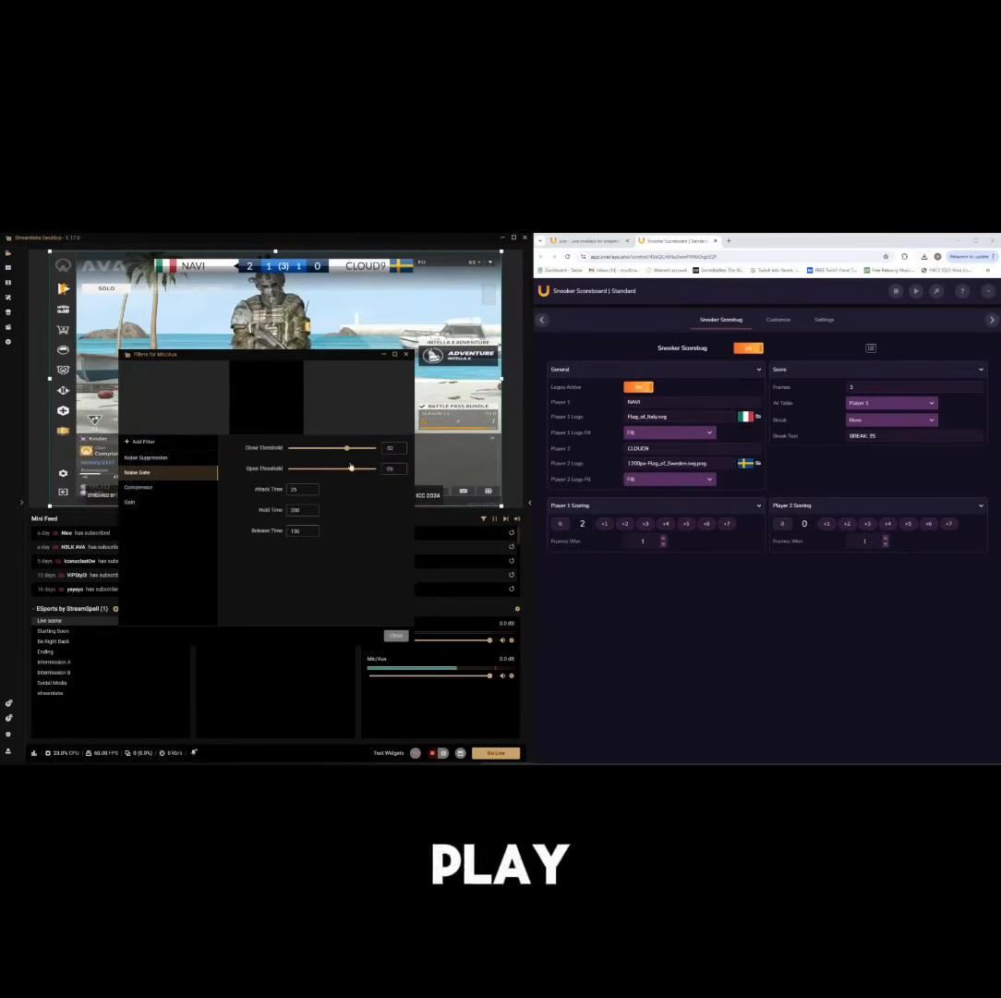
left_click(140, 458)
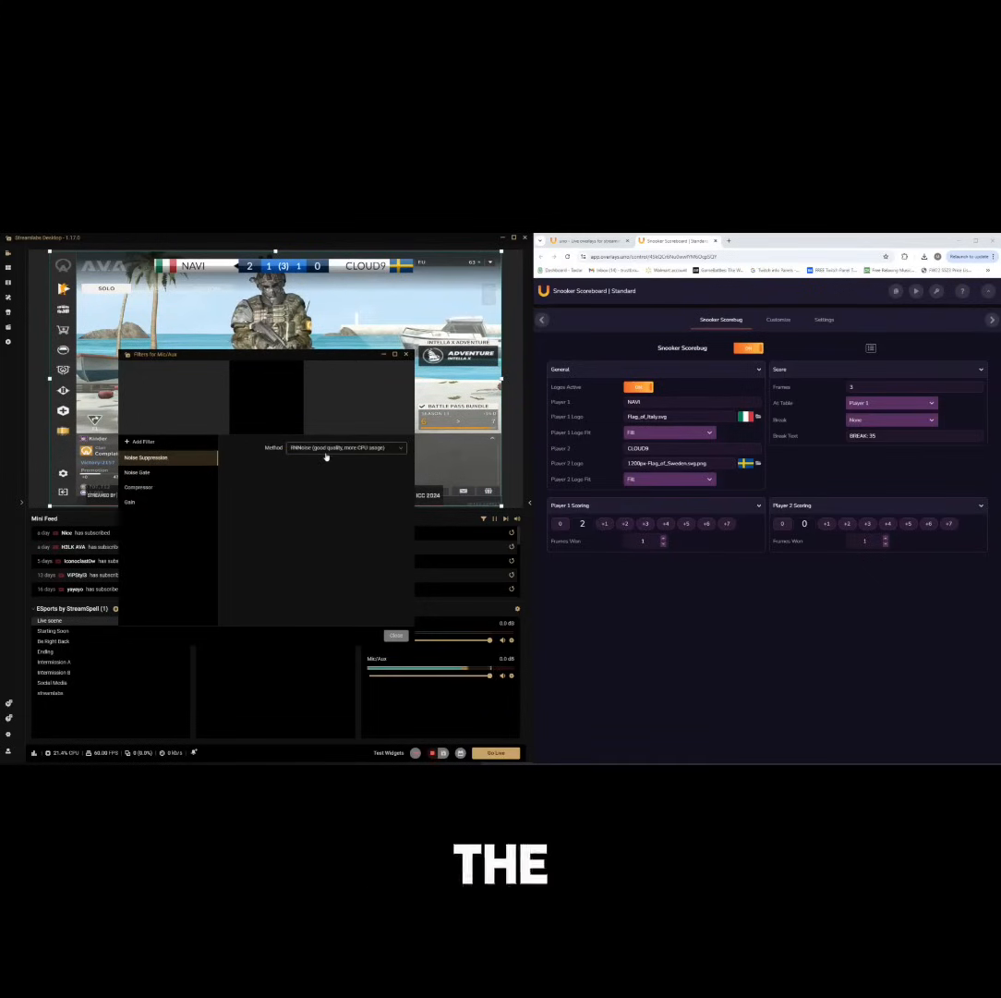
Examine the Noise Suppression method choices and the Compressor and Gain settings of the Mic/Aux filters, leaving the filters closed
left_click(325, 449)
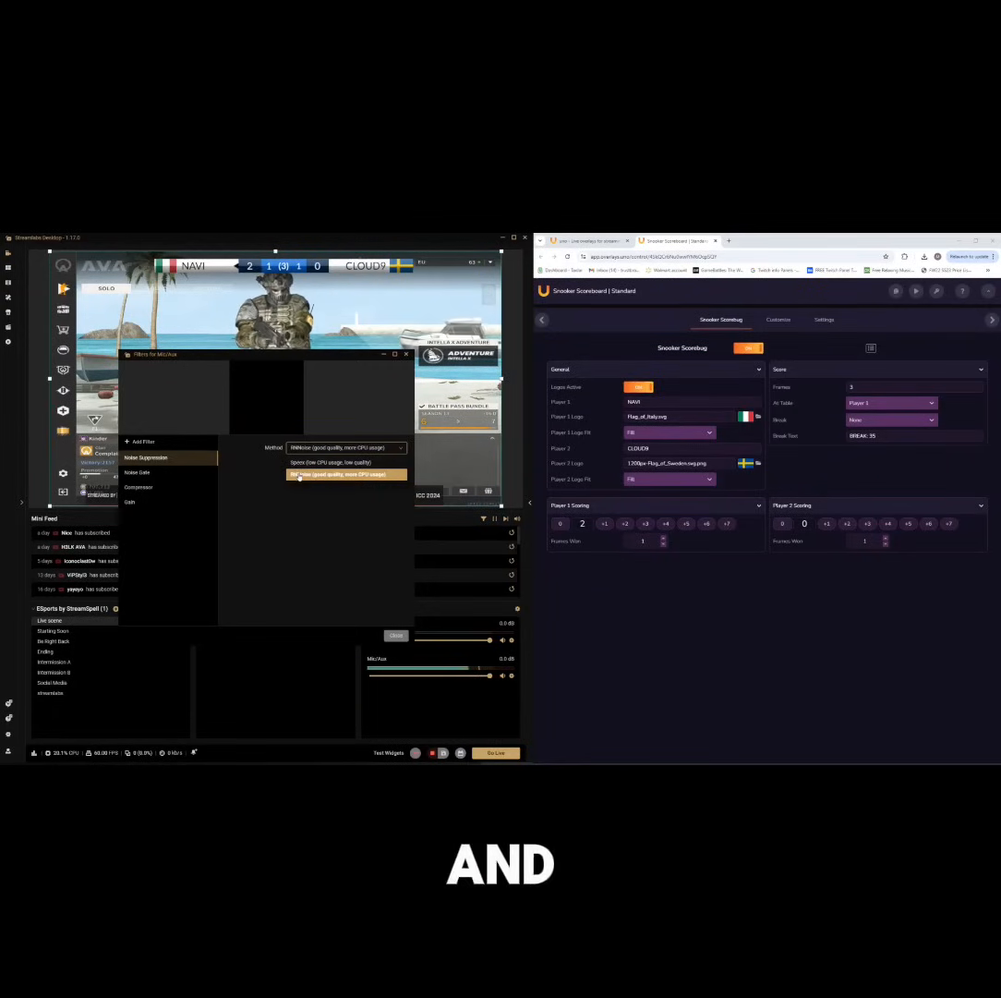
left_click(172, 491)
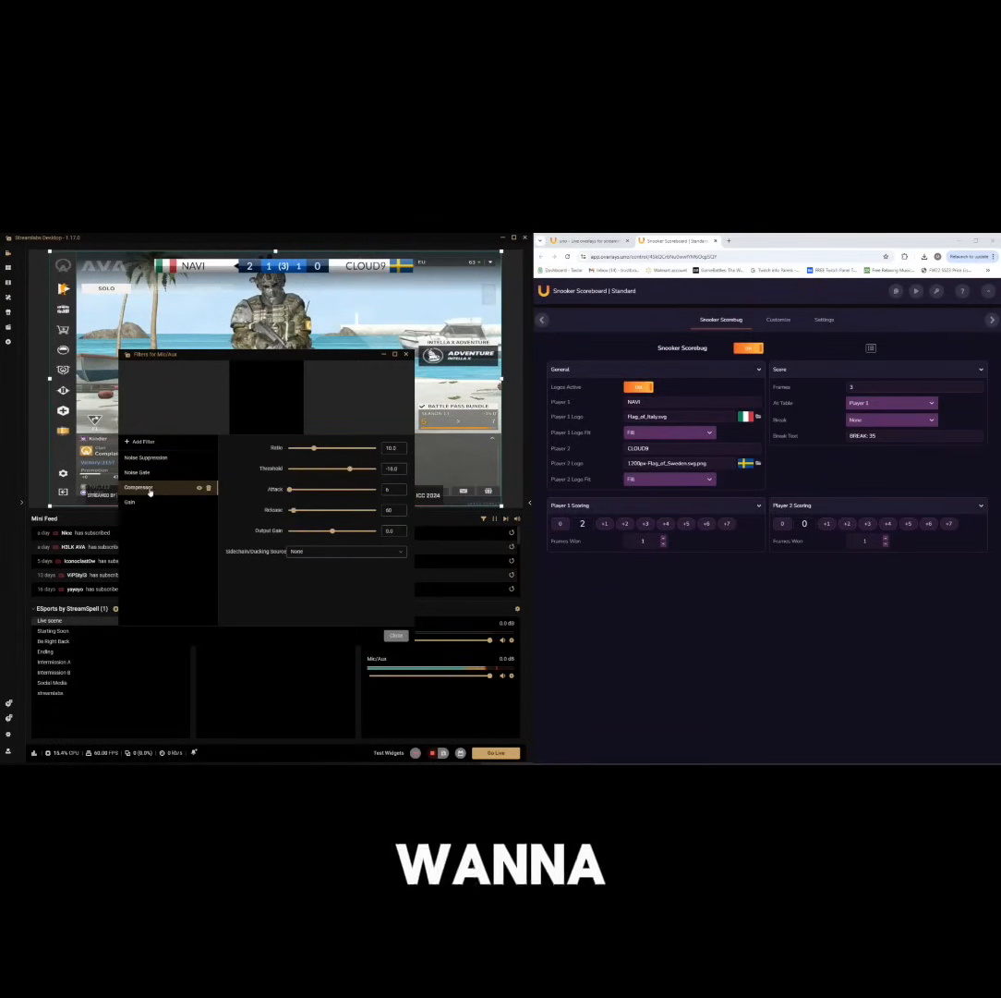
left_click(130, 501)
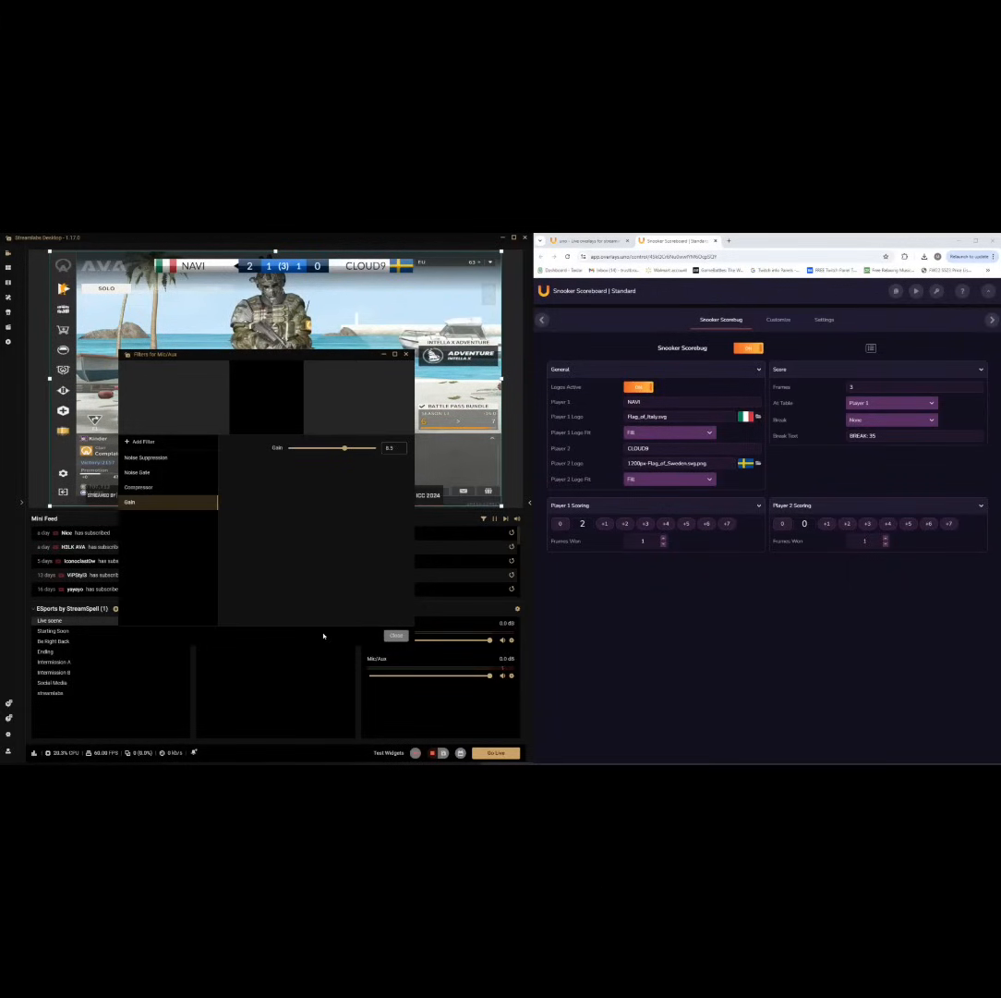
left_click(397, 635)
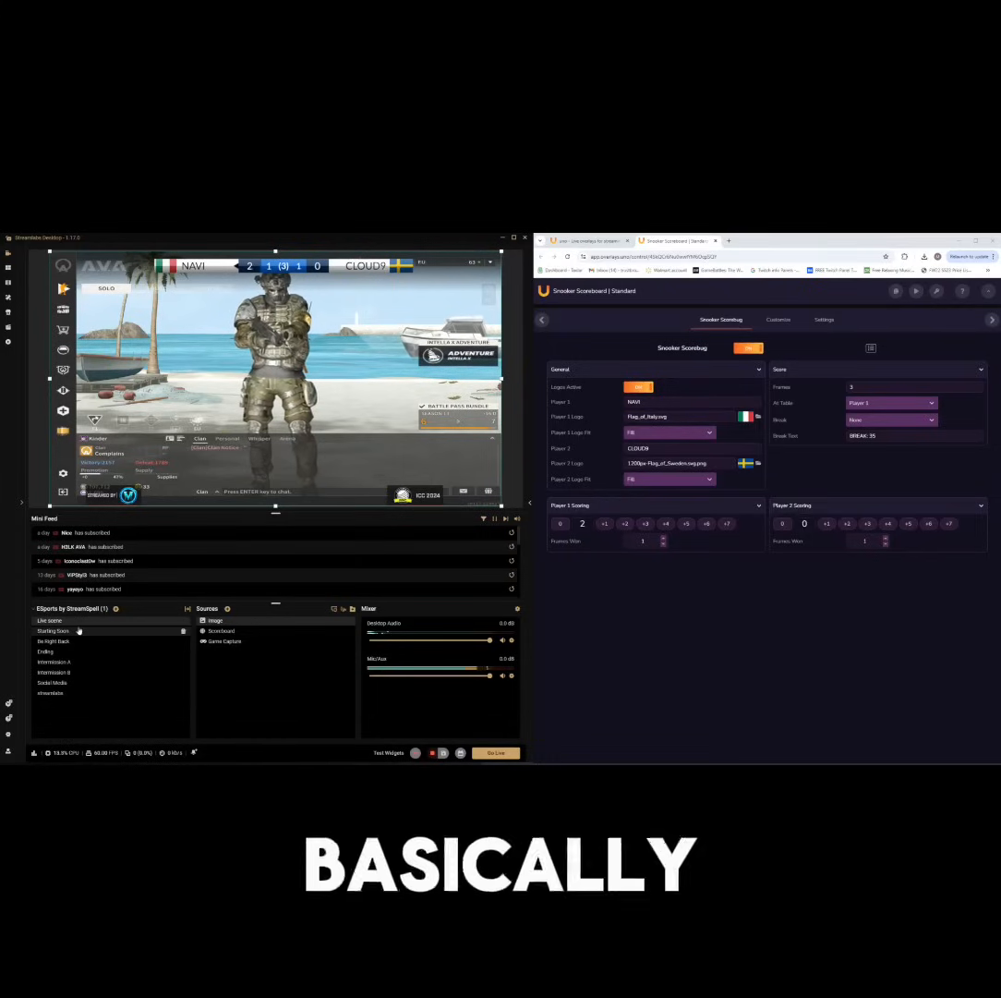
Examine the Replay Buffer output settings and the Save Replay hotkey in the program settings
left_click(7, 734)
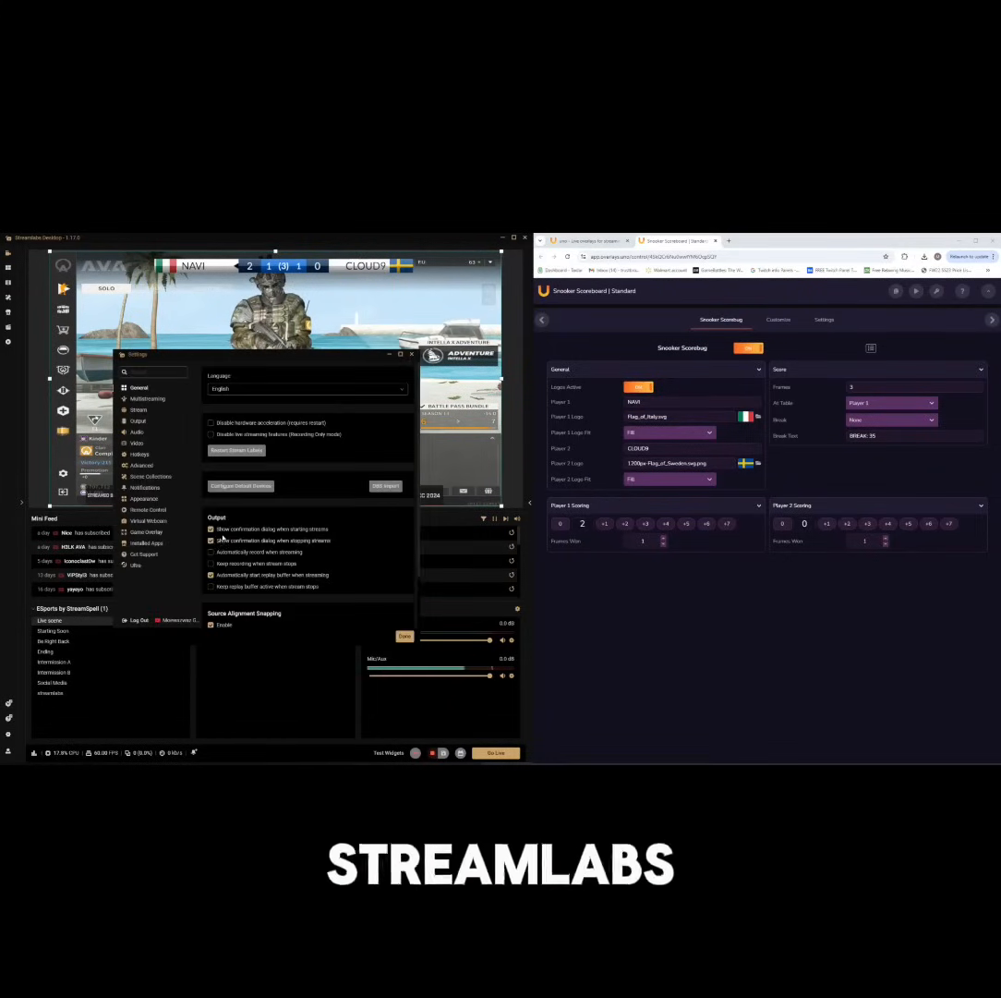
left_click(139, 422)
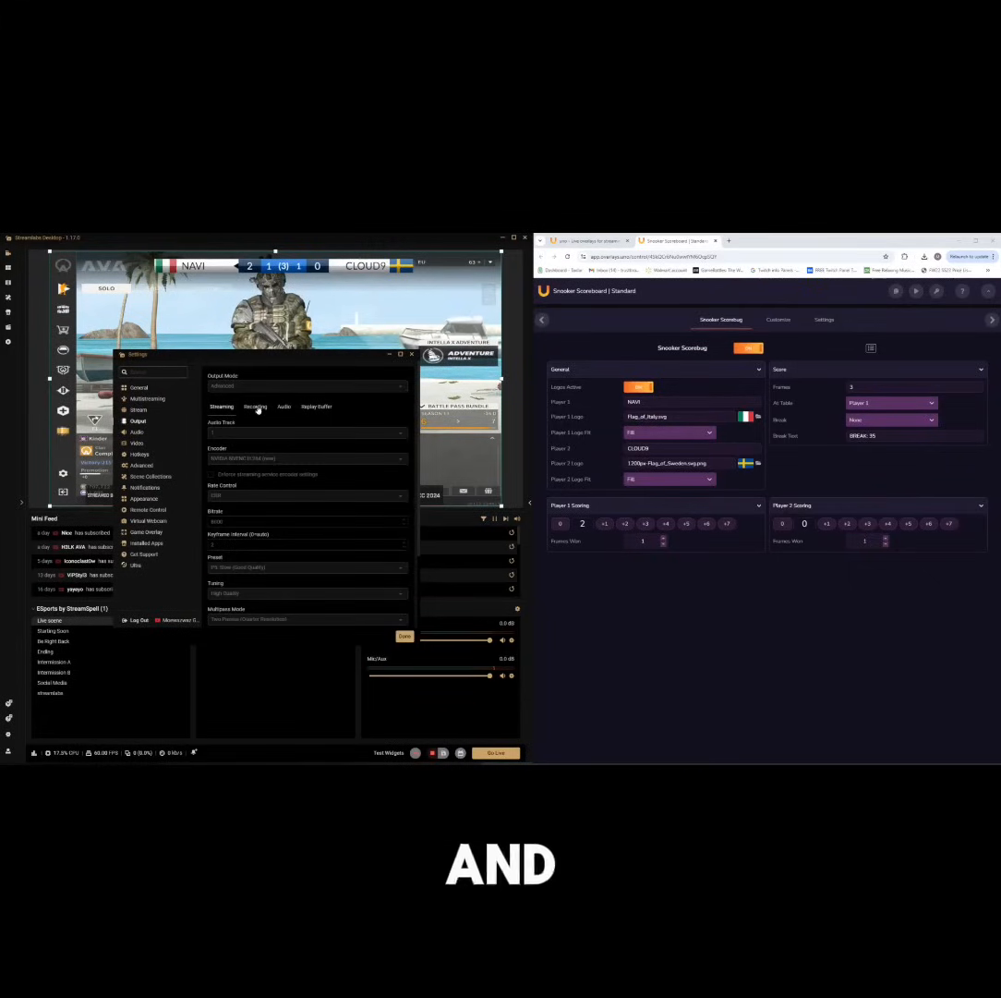
left_click(316, 407)
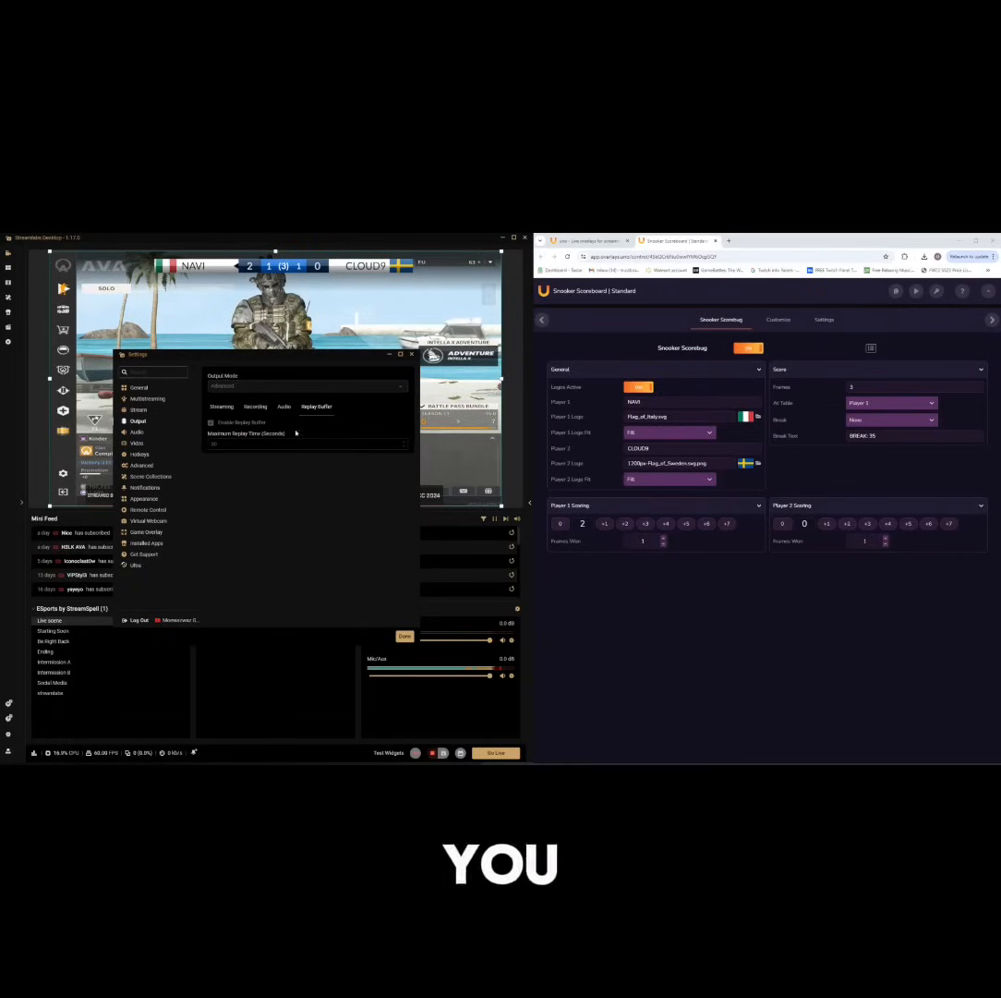
left_click(139, 454)
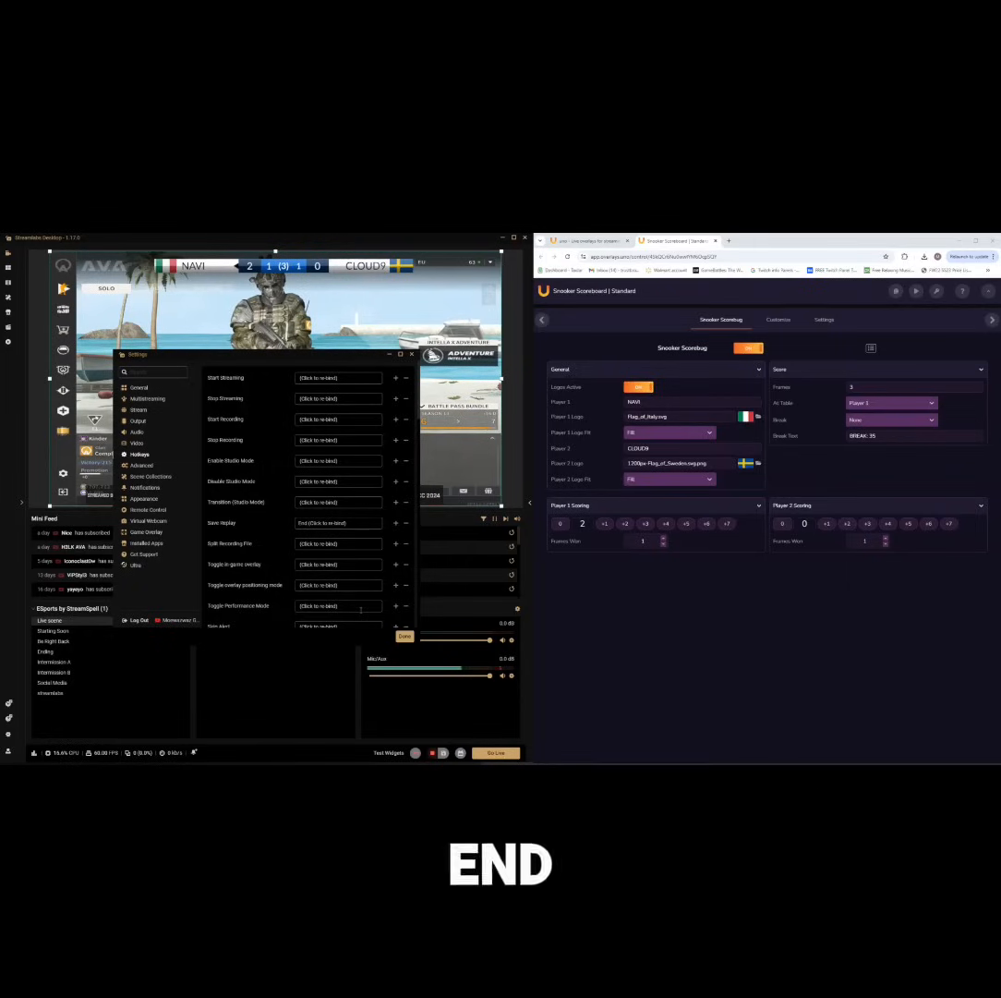
left_click(405, 638)
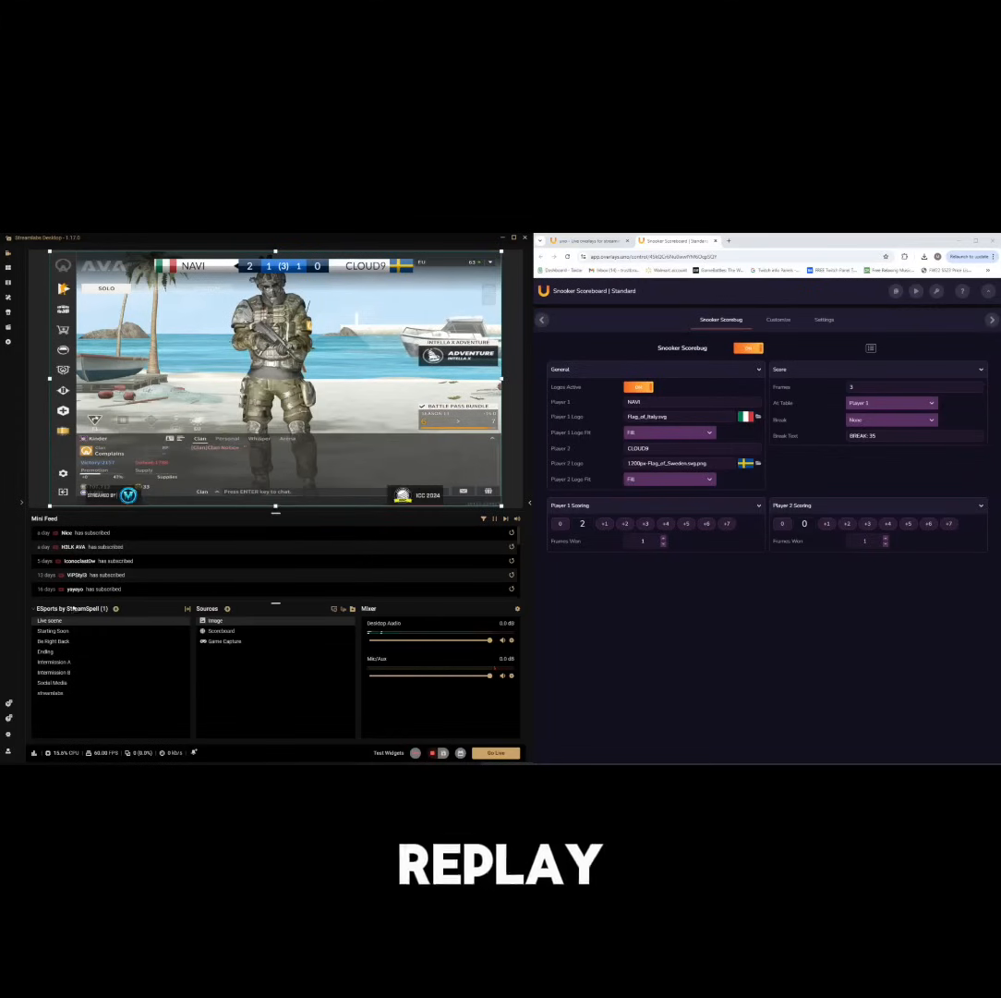
Create a scene named Instant Replay and place it directly below Live scene in the scene list
left_click(116, 610)
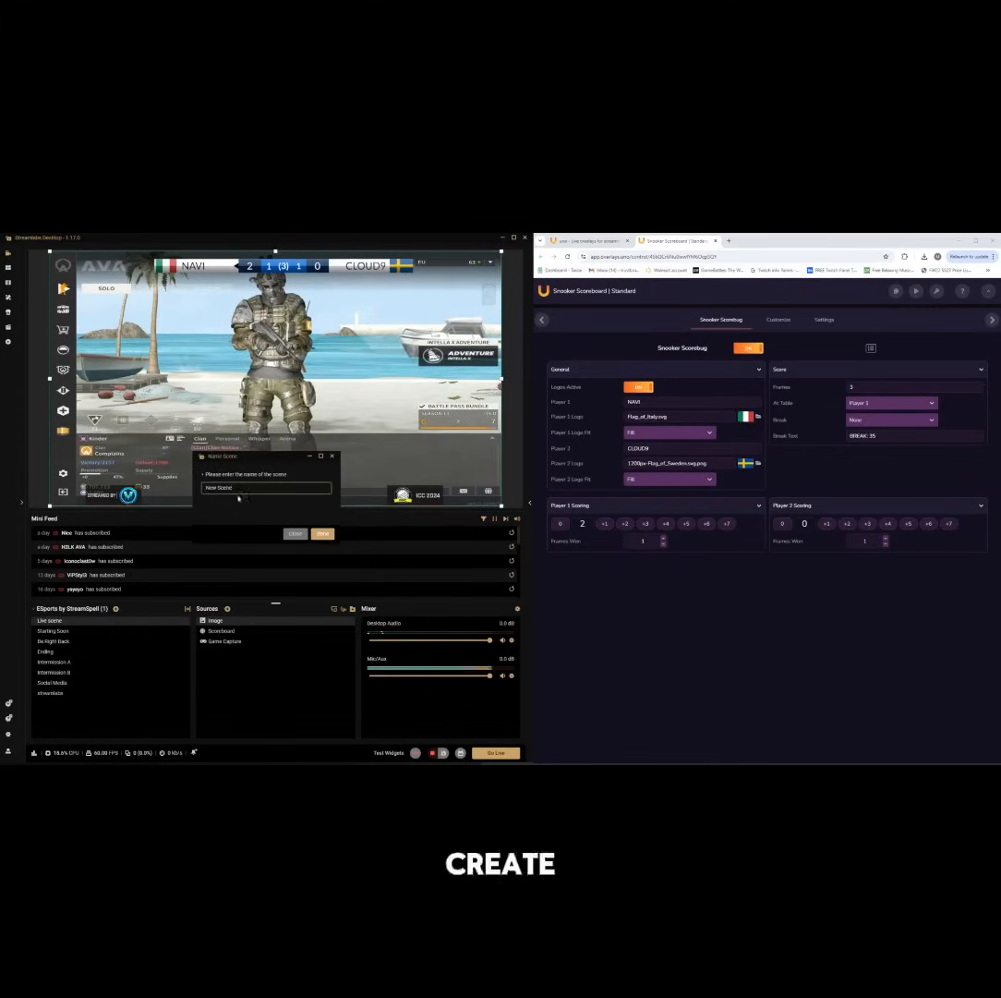
type("Instan")
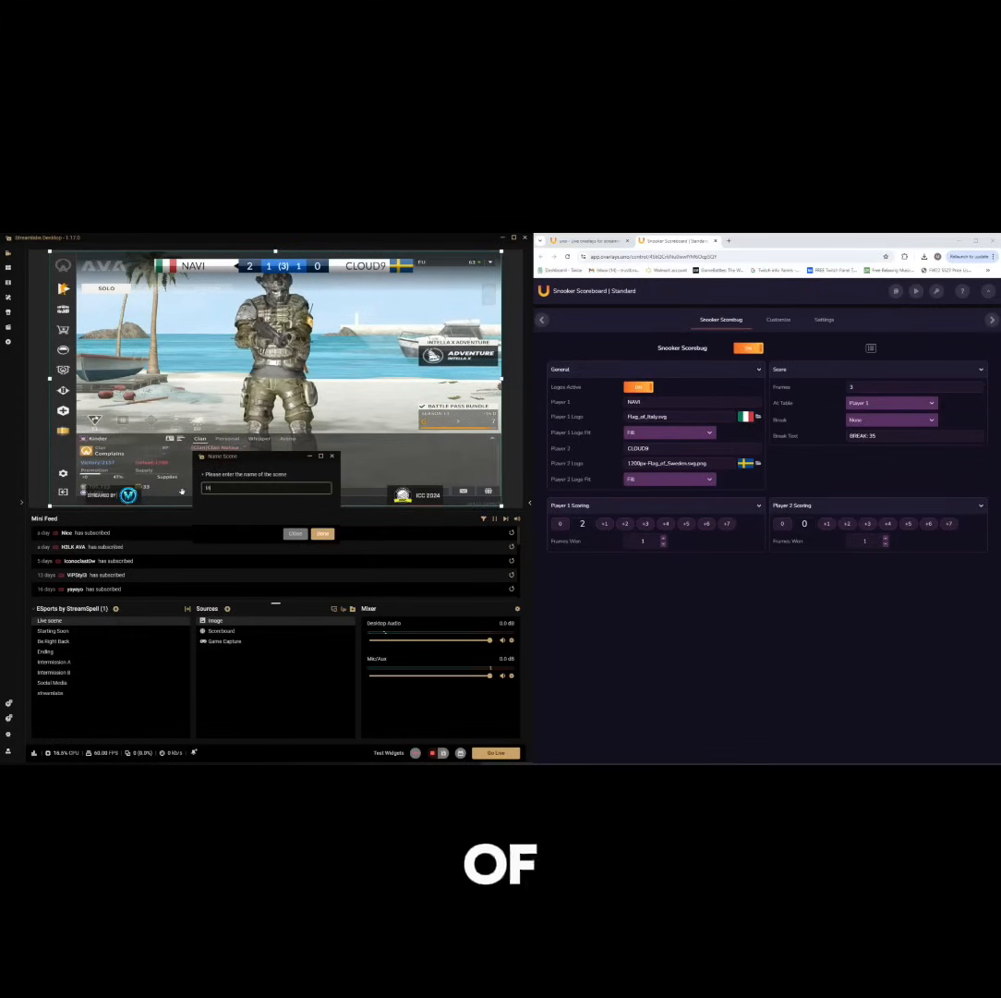
type("t R")
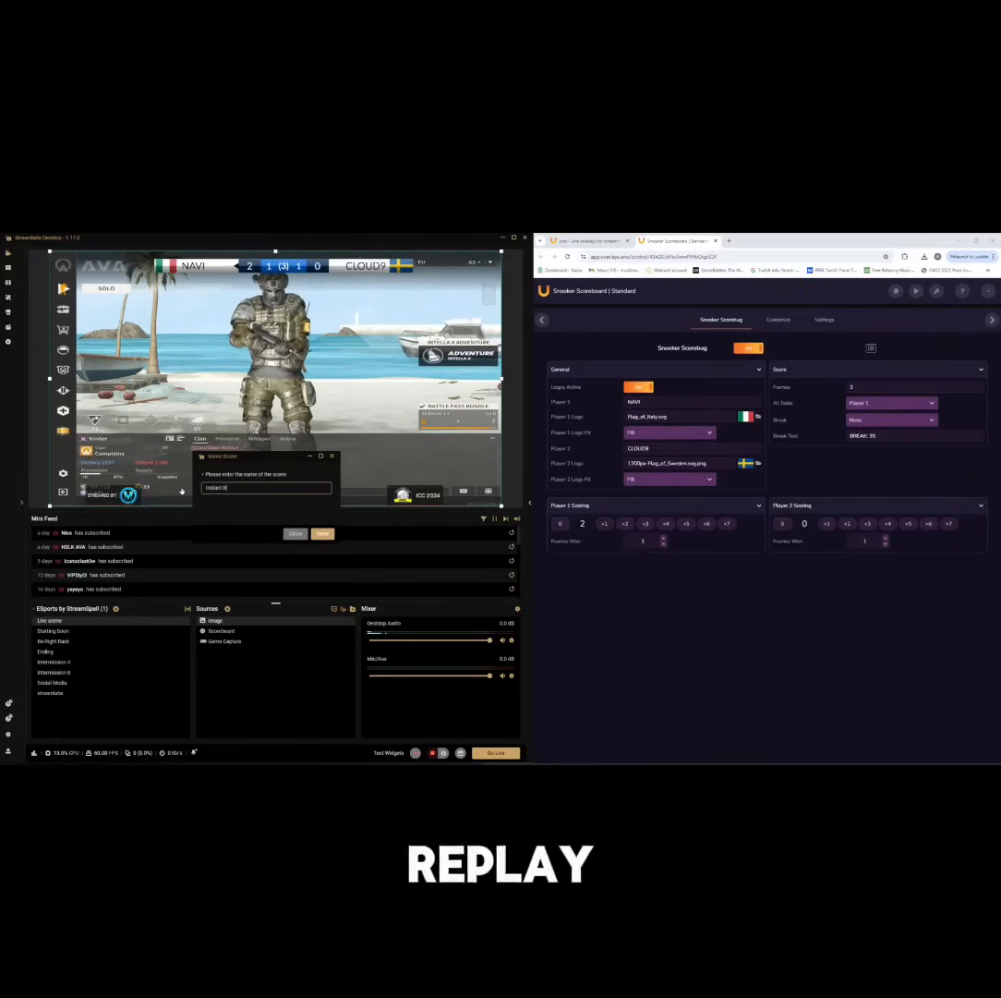
type("eplay")
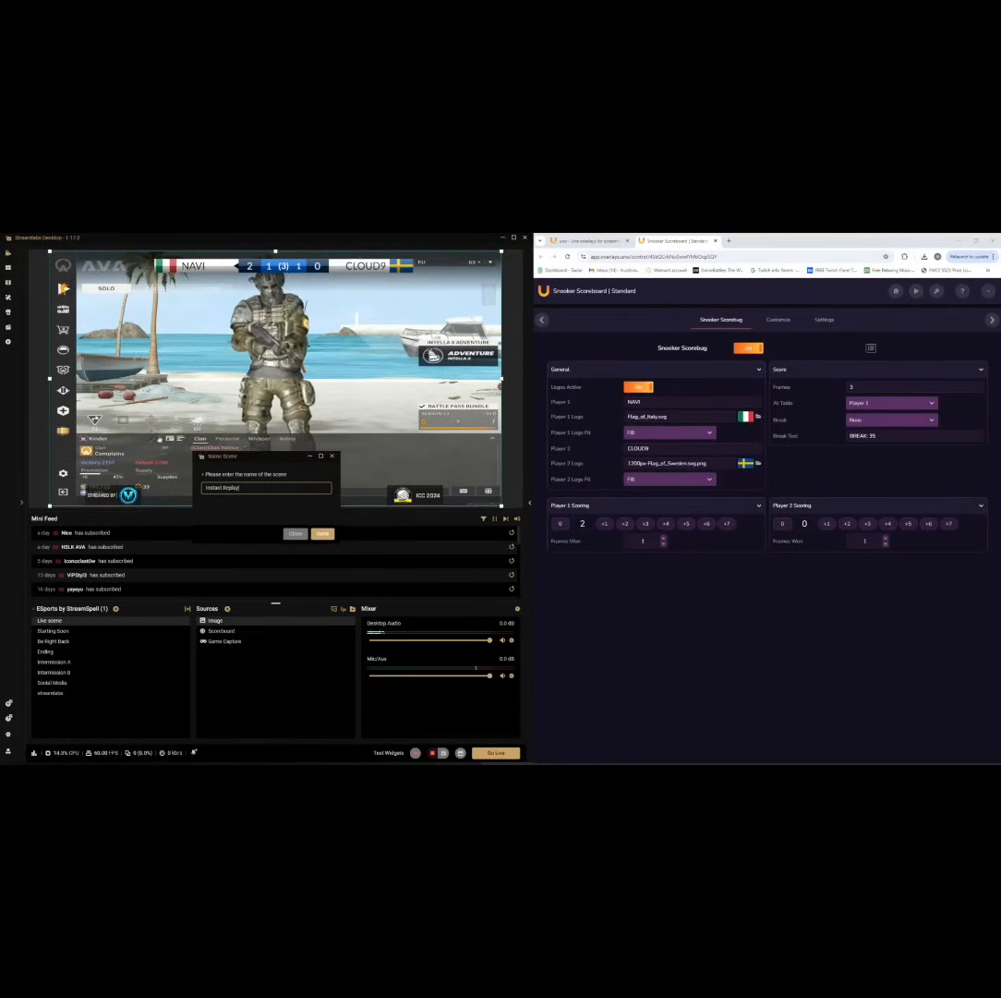
key("Return")
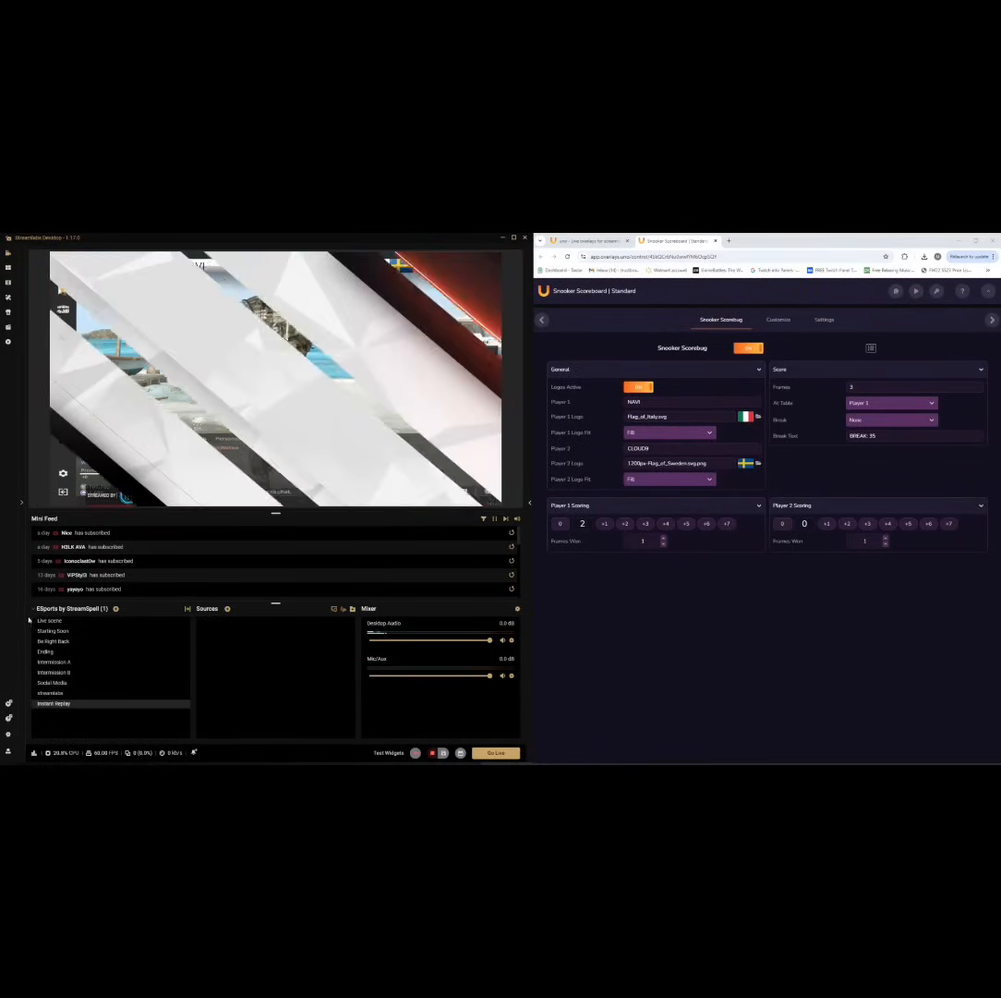
left_click_drag(67, 703, 68, 630)
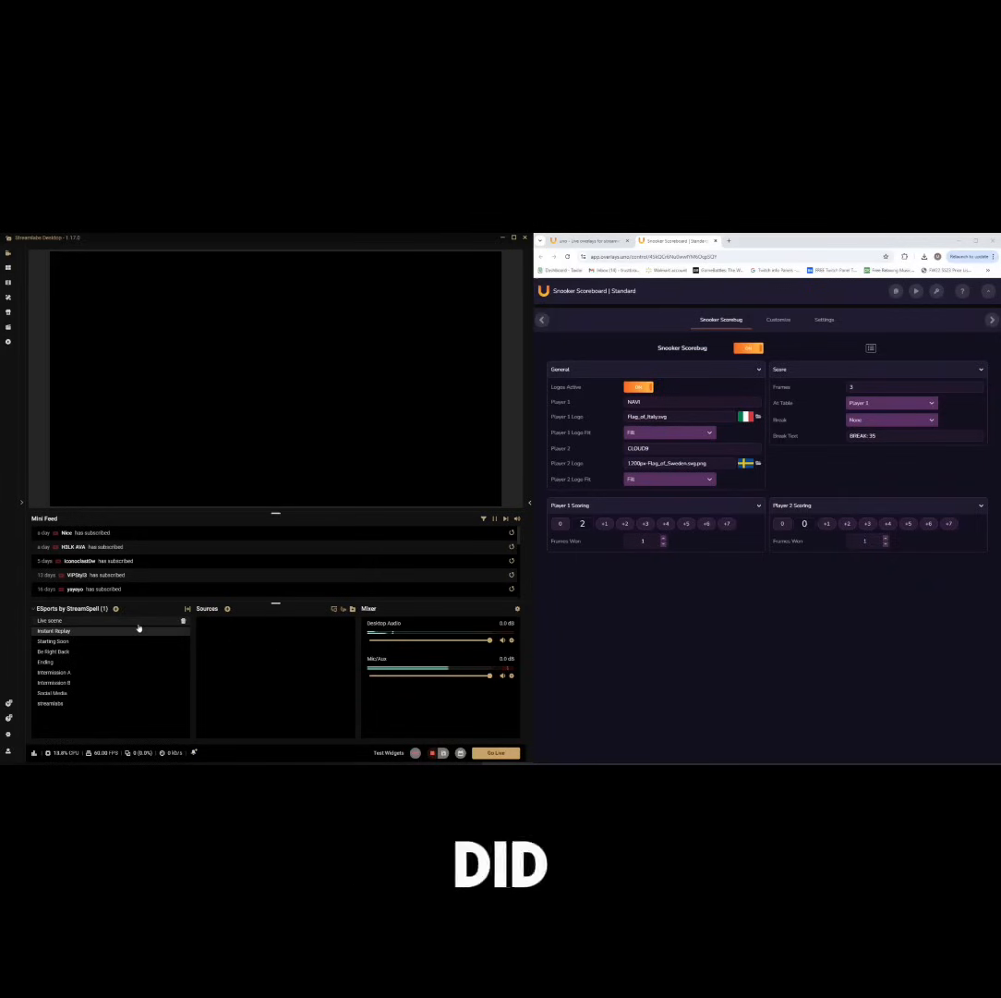
Add a new Image source named Background to the Instant Replay scene and browse for its image file
left_click(227, 608)
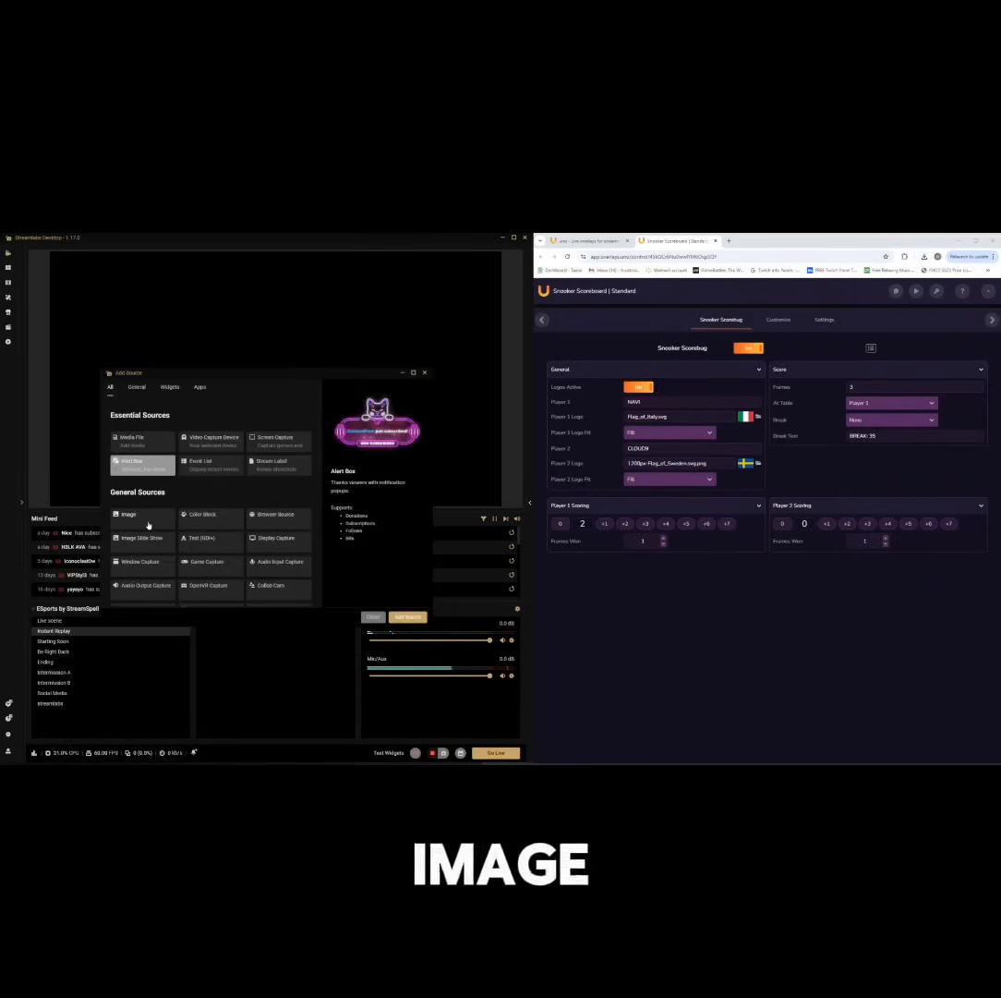
left_click(147, 525)
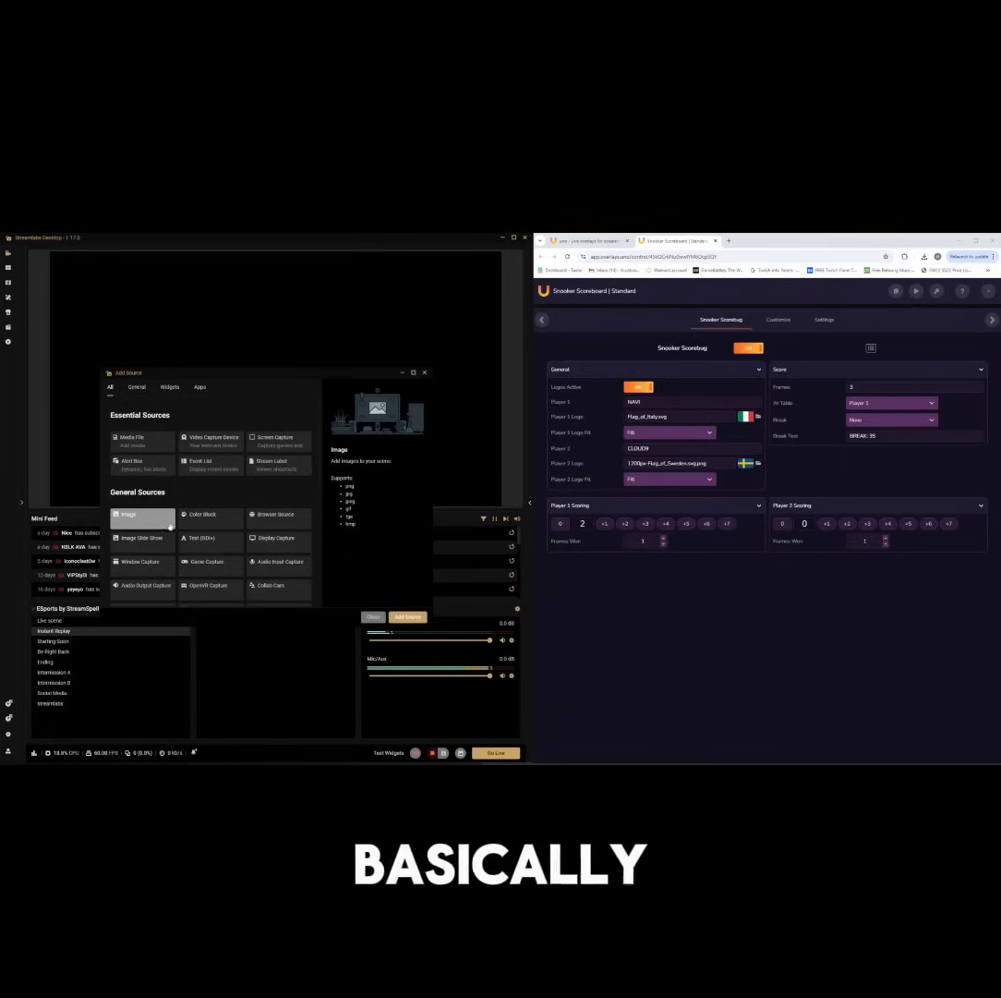
left_click(408, 616)
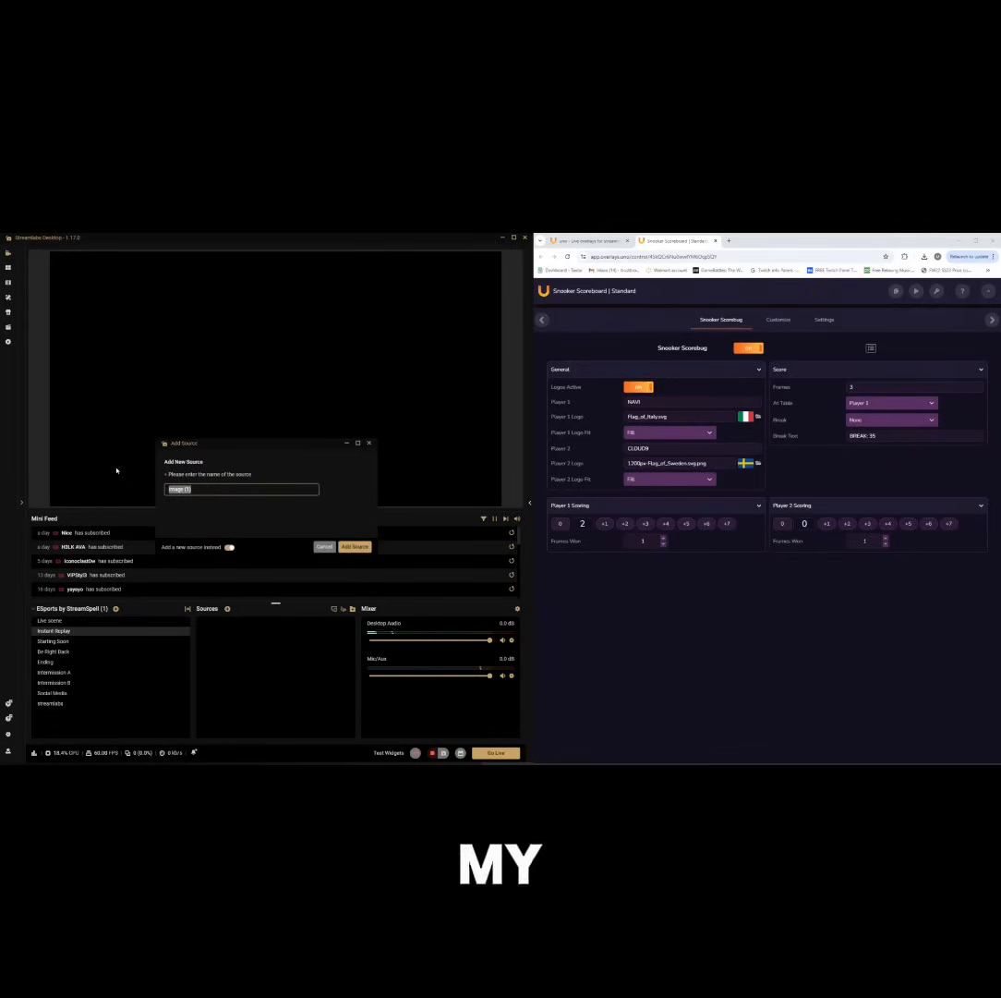
type("Background")
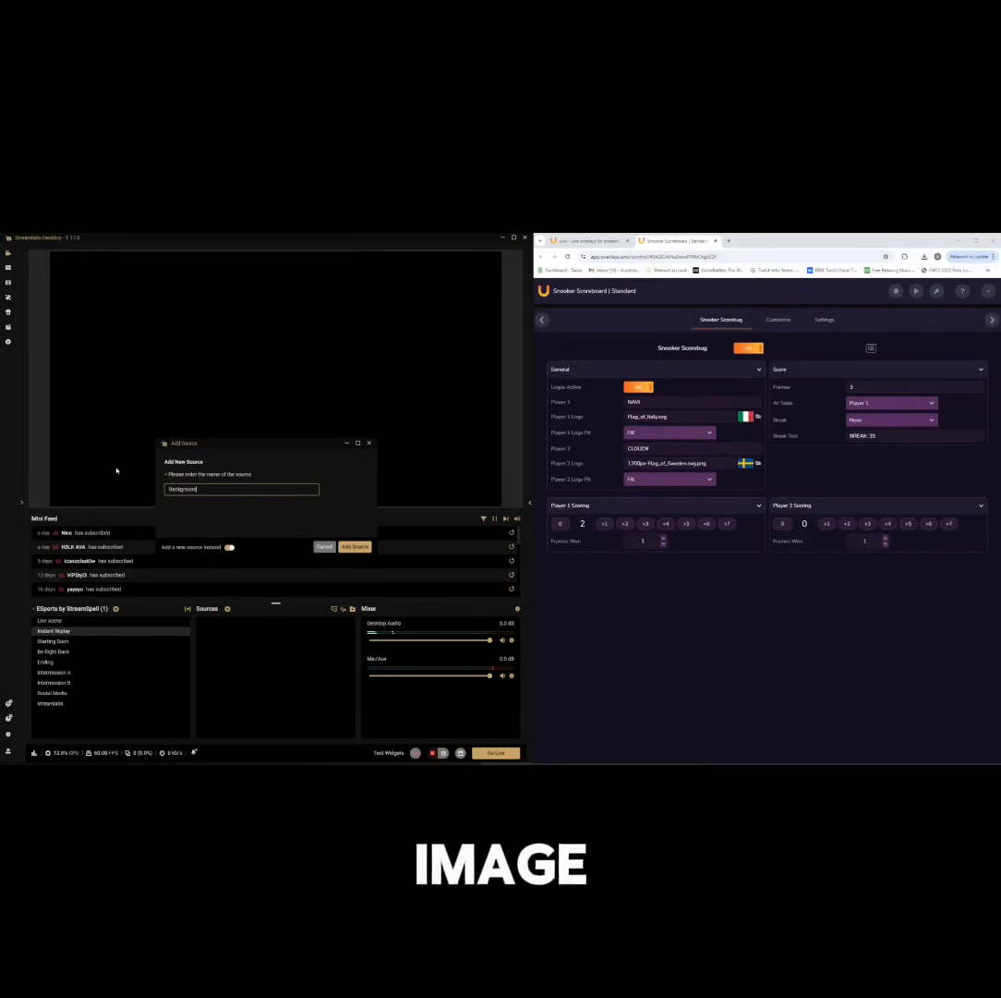
left_click(354, 546)
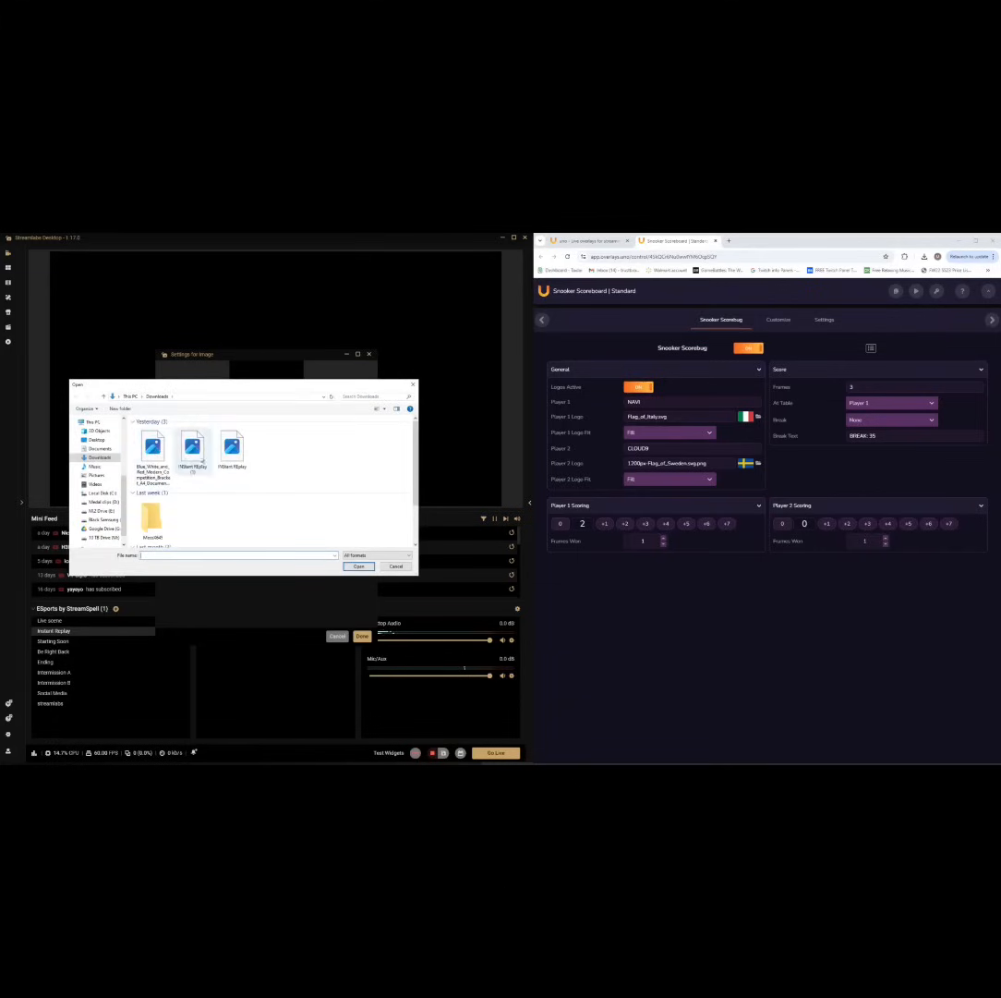
Load INStant REplay (1).png from Downloads as the Background image and enlarge it to fill the canvas
double_click(200, 452)
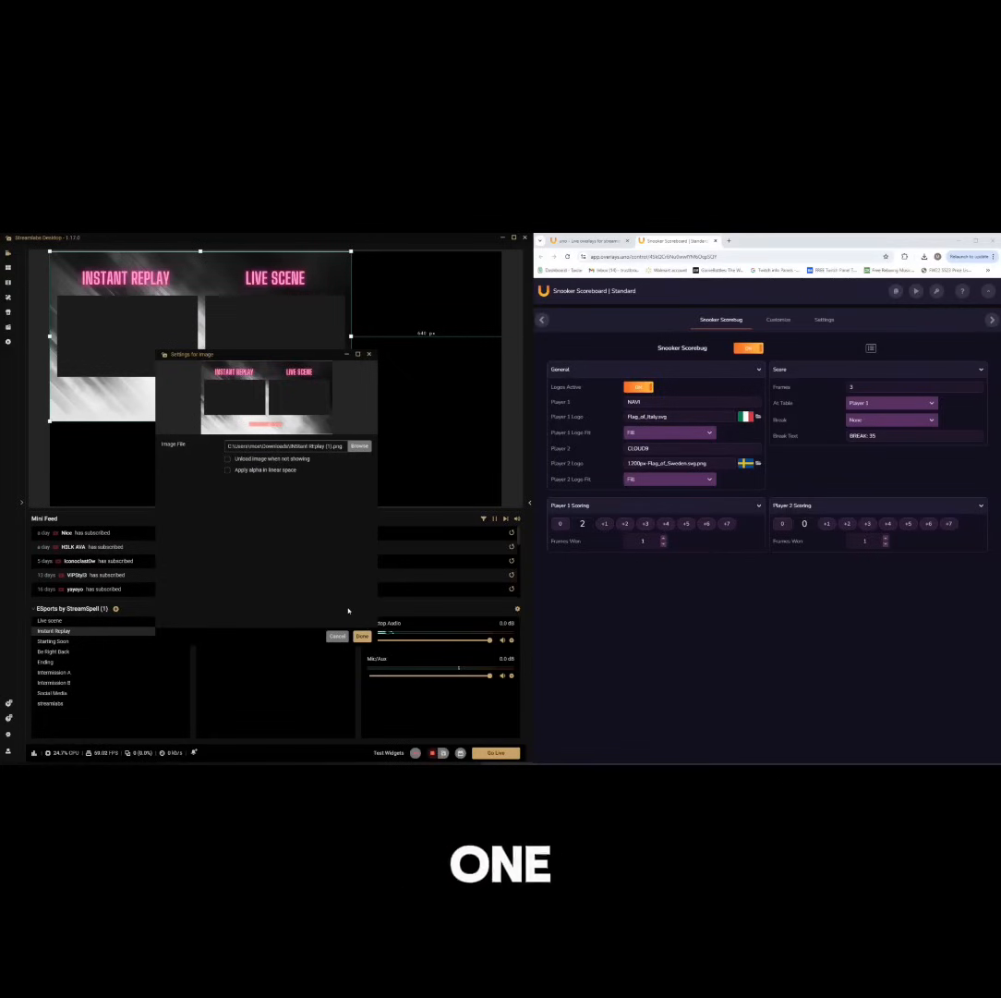
left_click(361, 637)
left_click_drag(351, 421, 502, 506)
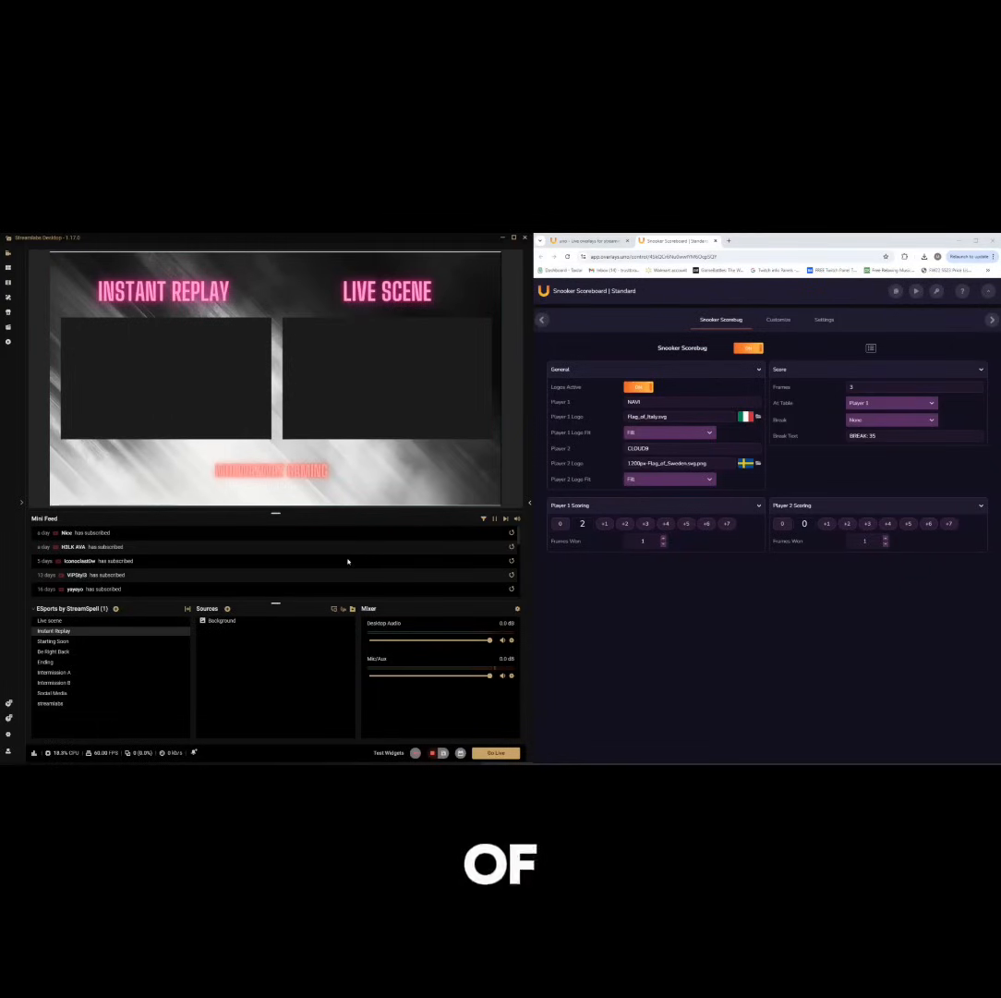
Add the existing Game Capture source to the Instant Replay scene and shrink it towards the canvas's lower-right corner
left_click(227, 608)
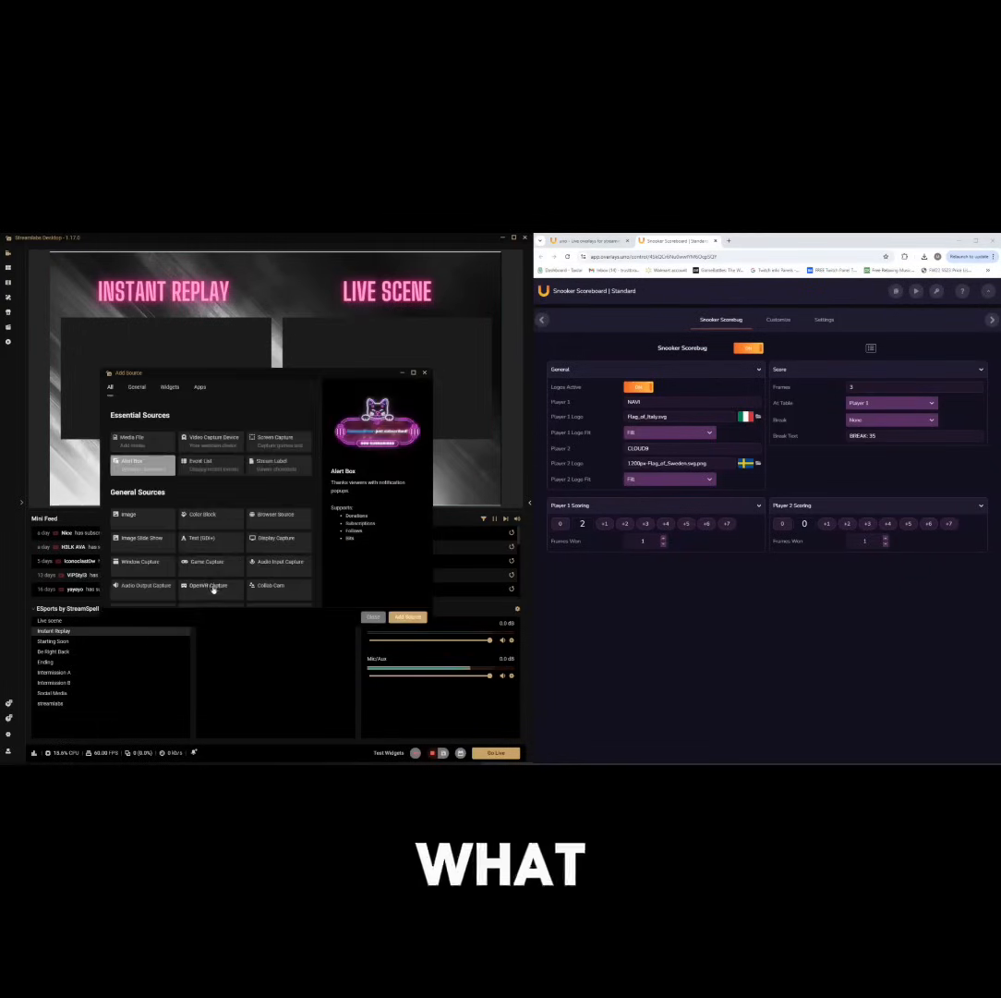
left_click(401, 617)
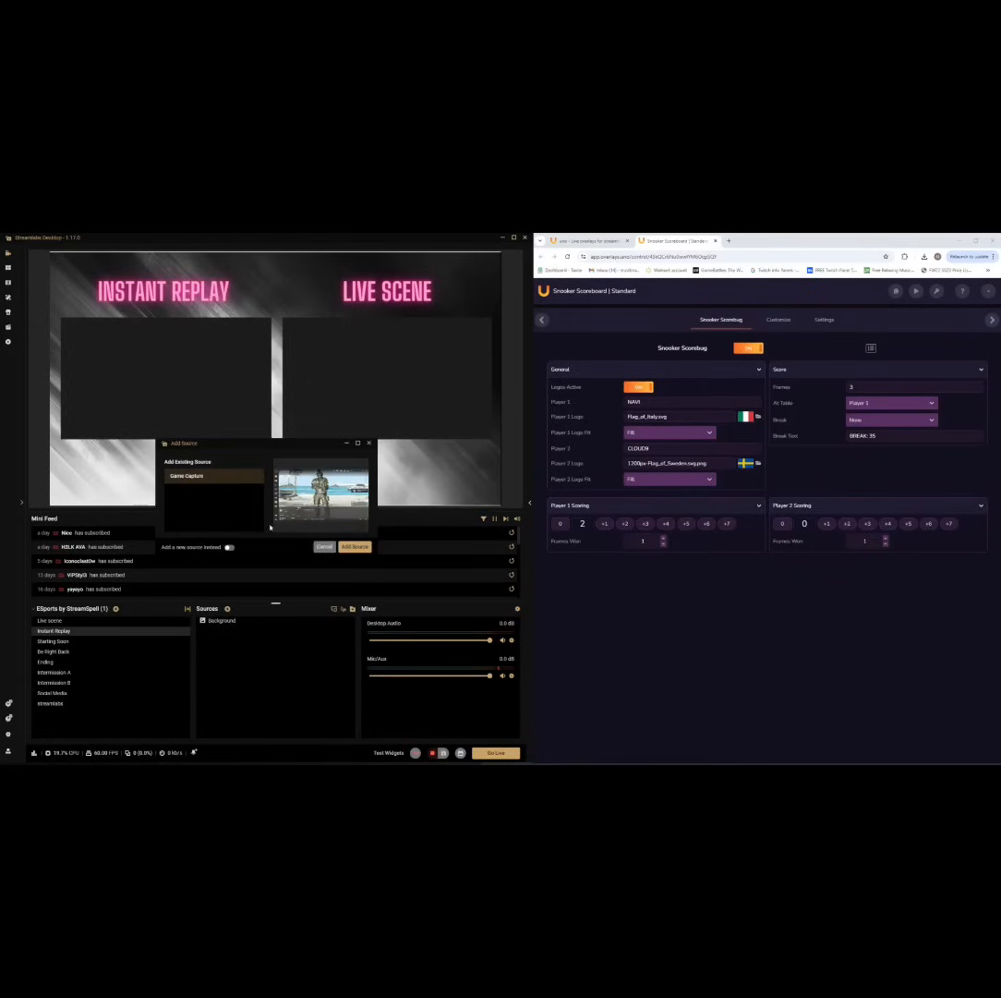
left_click(364, 548)
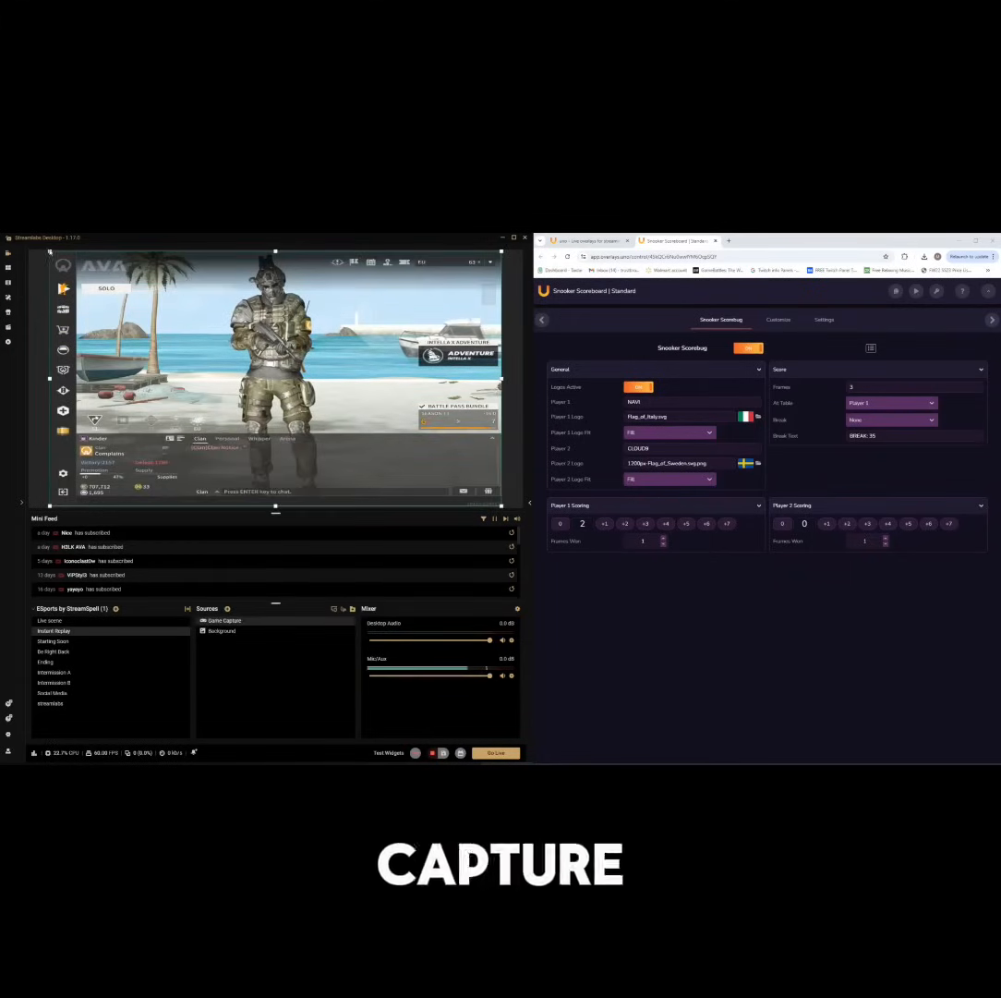
left_click_drag(49, 251, 327, 397)
Toggle the visibility of Game Capture and Background off and on, and lock the Background source
left_click(248, 618)
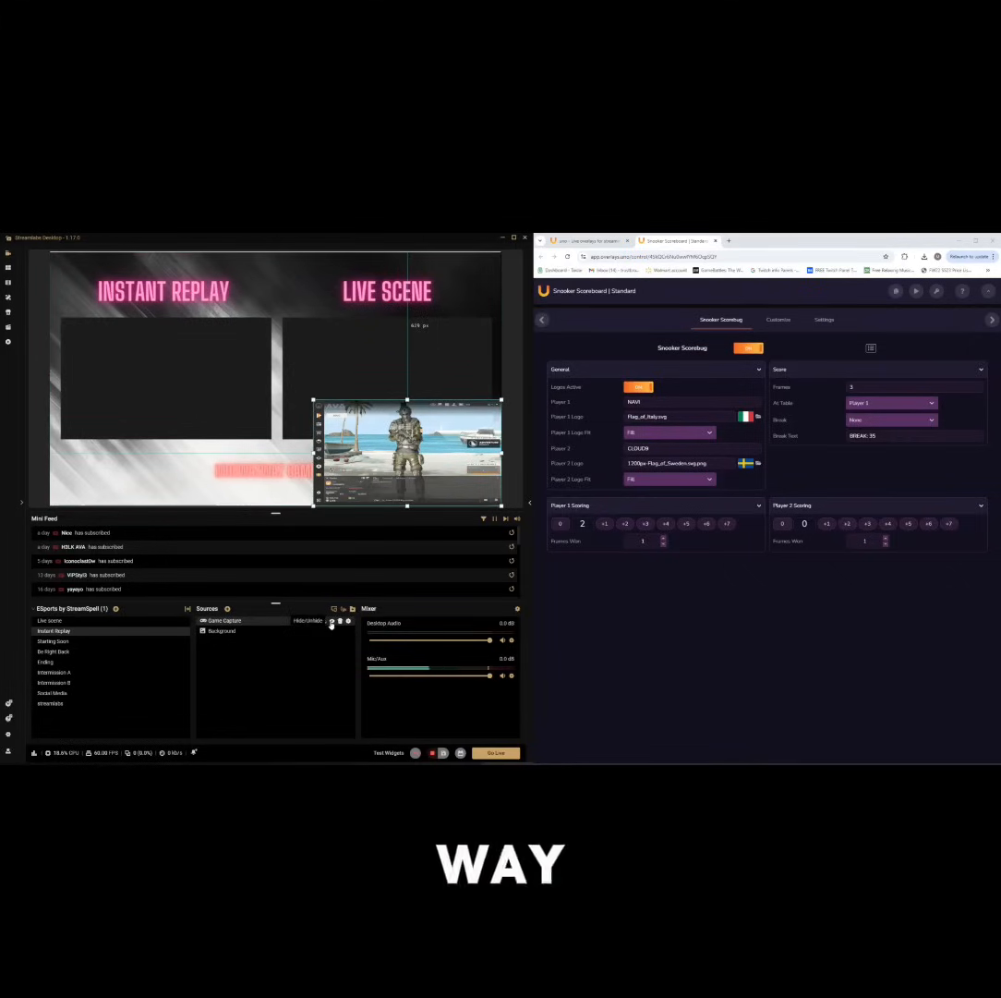
left_click(330, 622)
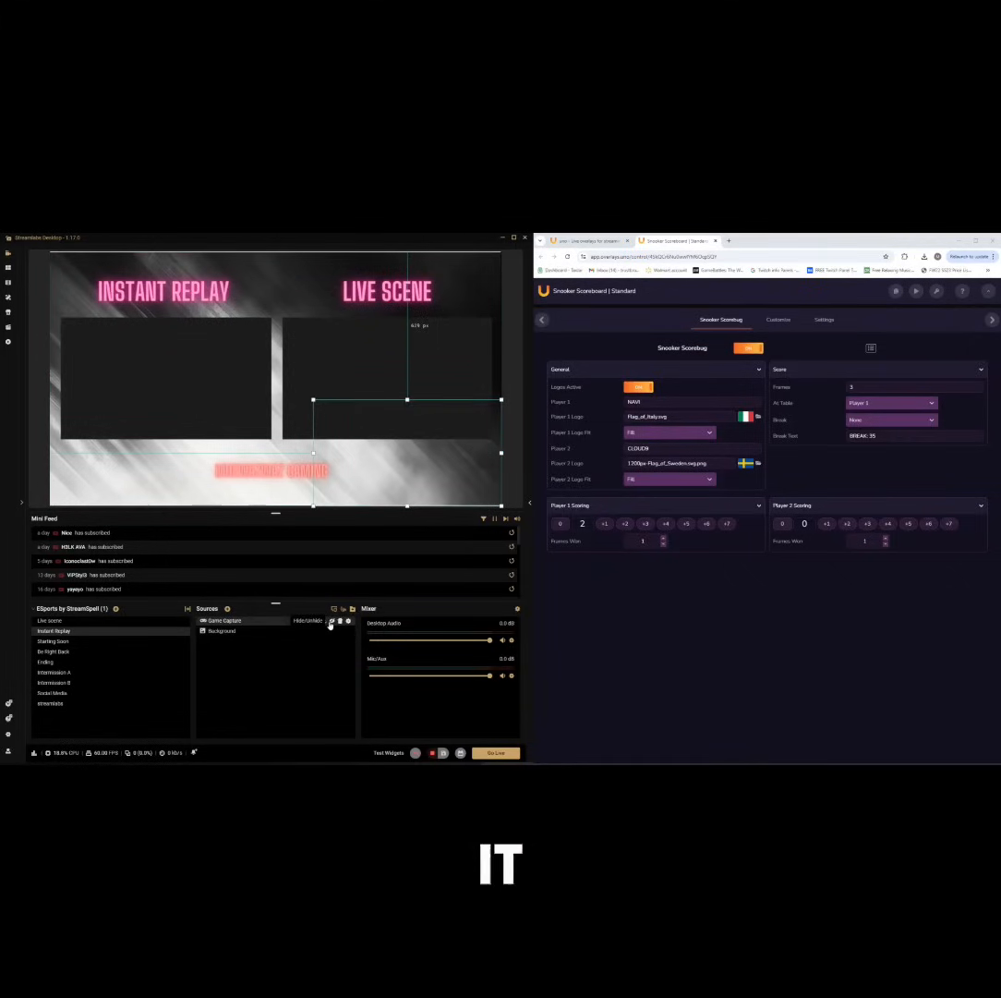
left_click(330, 621)
left_click(331, 630)
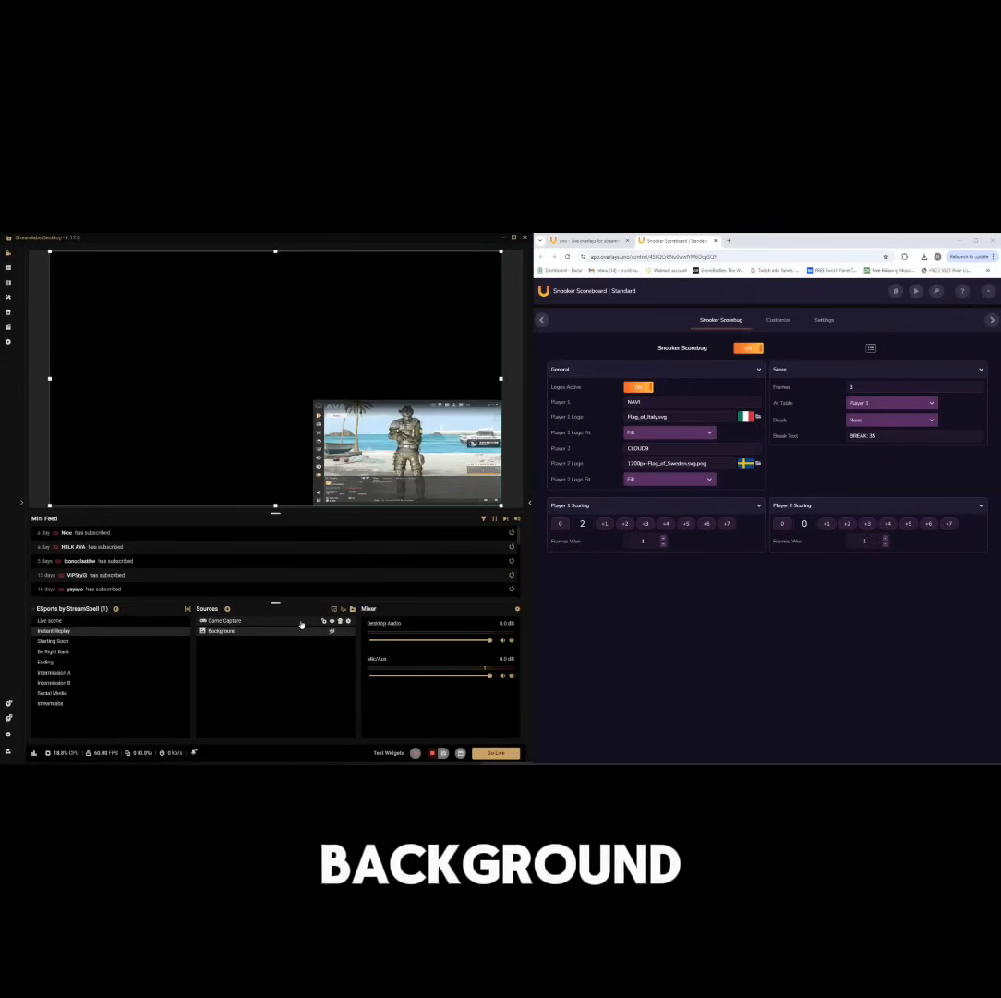
left_click(331, 630)
left_click(324, 632)
left_click(304, 620)
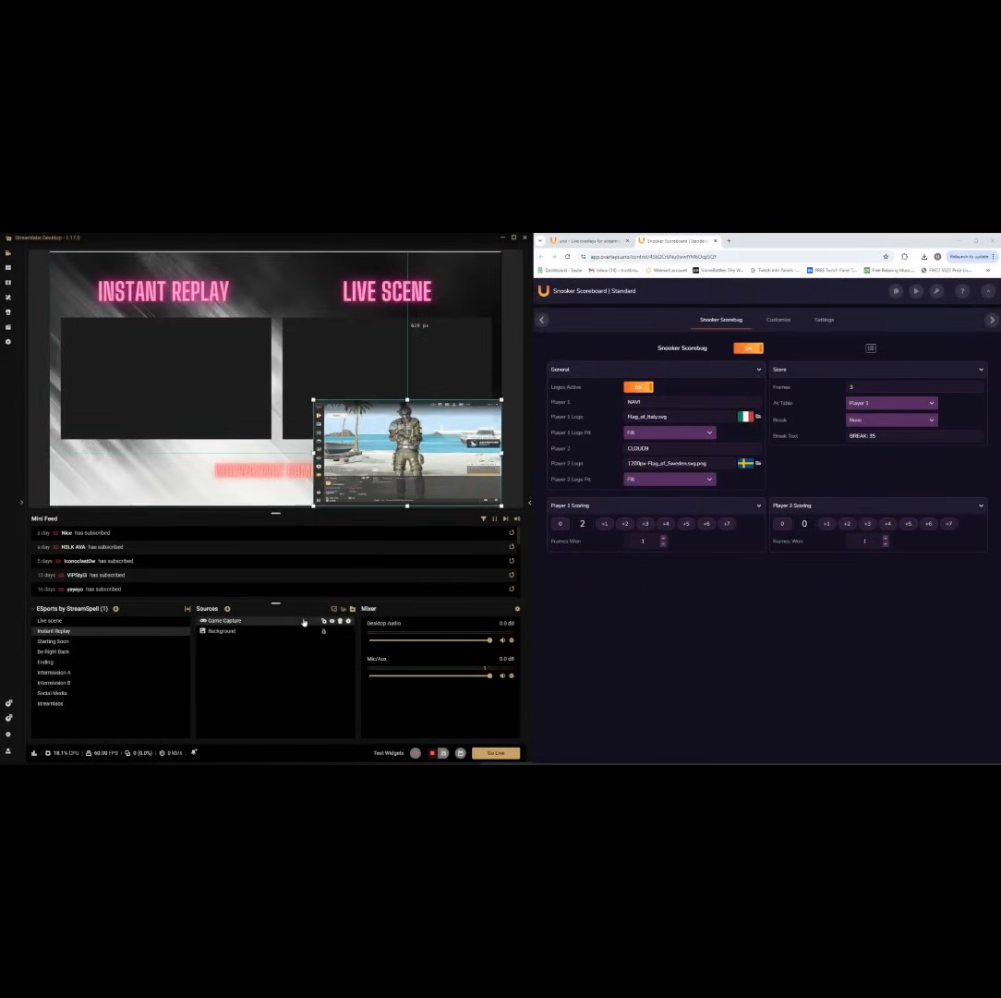
Move and resize the Game Capture source to fill the frame under the LIVE SCENE heading
left_click_drag(406, 453, 375, 388)
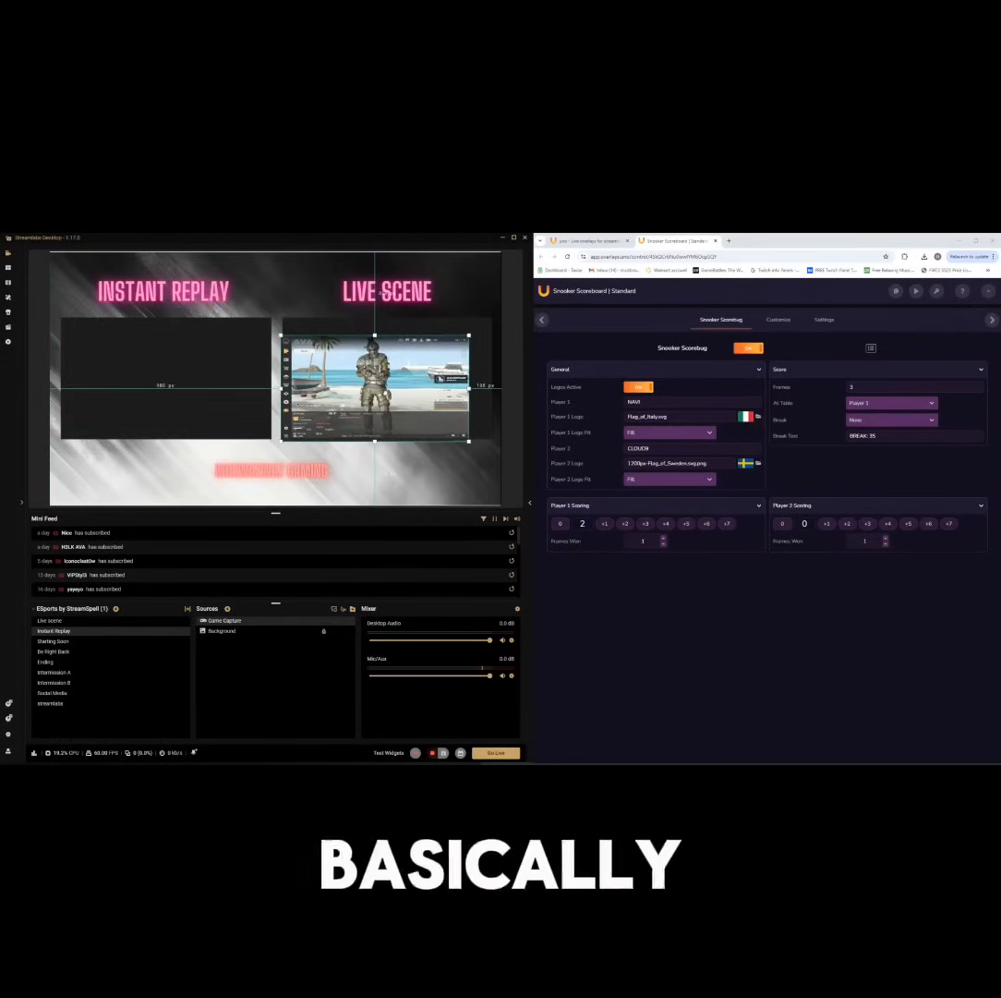
mouse_move(470, 336)
left_mouse_down()
mouse_move(494, 320)
mouse_move(466, 332)
left_mouse_up()
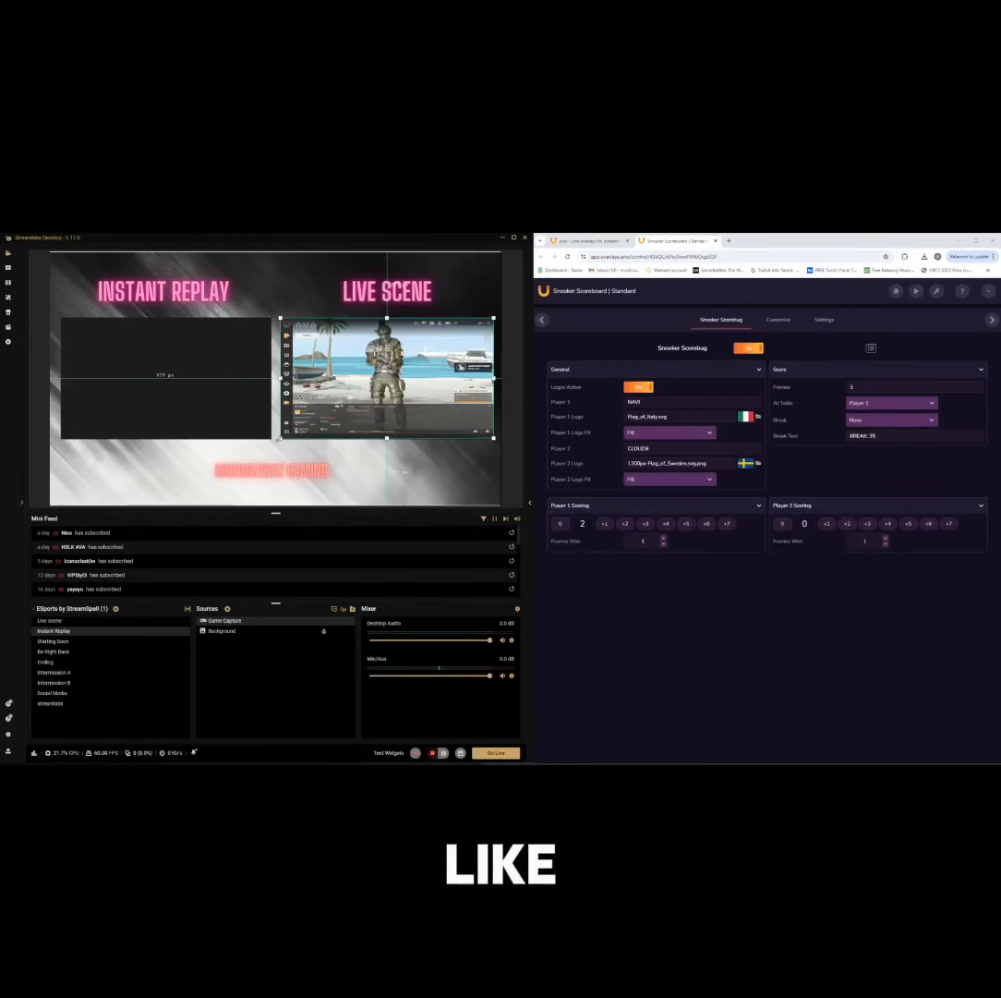
left_click_drag(277, 440, 275, 439)
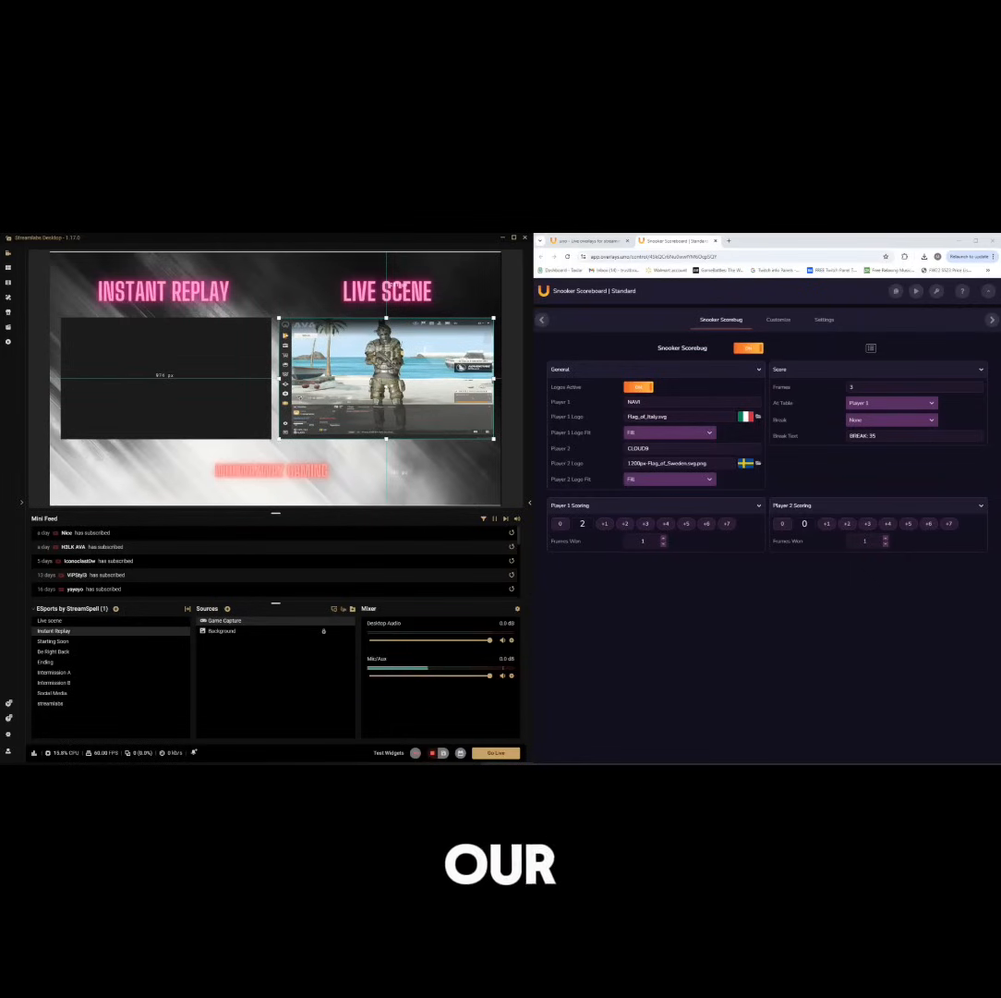
left_click(520, 400)
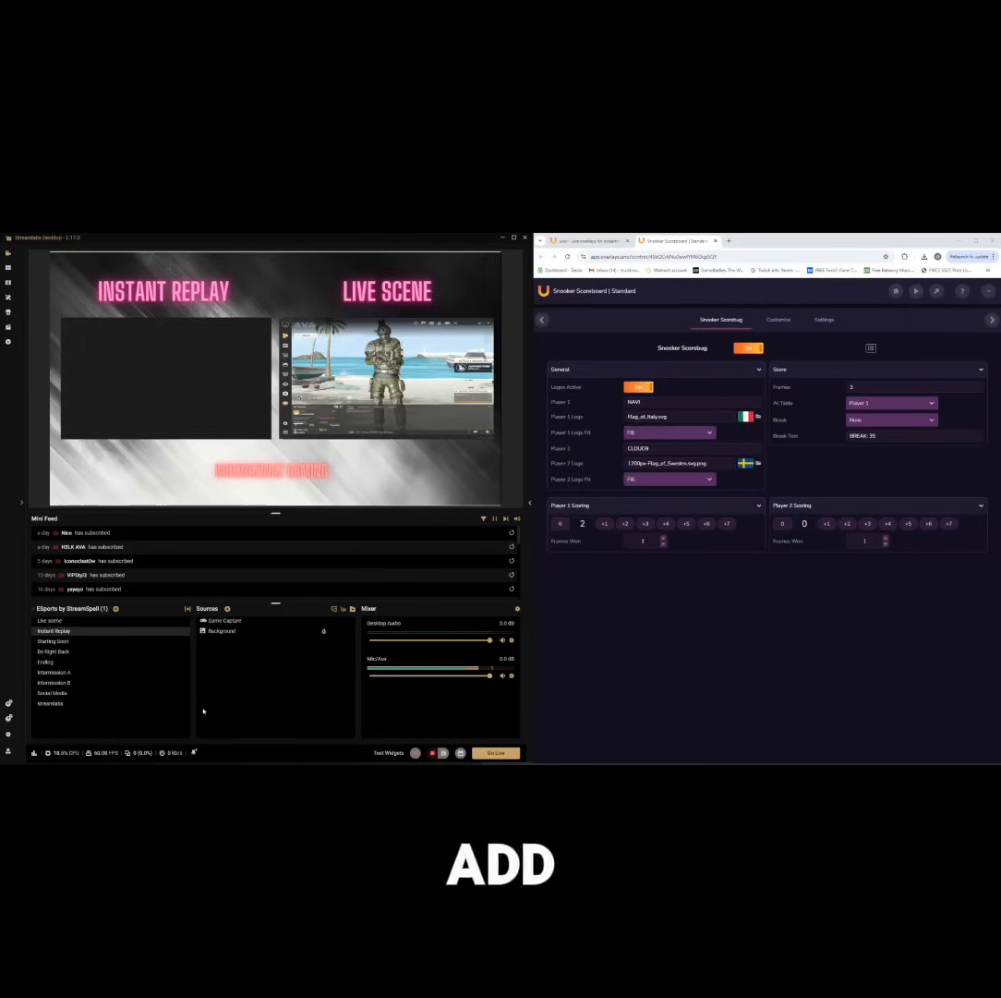
Add a new Instant Replay source to the scene with playback restarting when the source becomes active
left_click(229, 608)
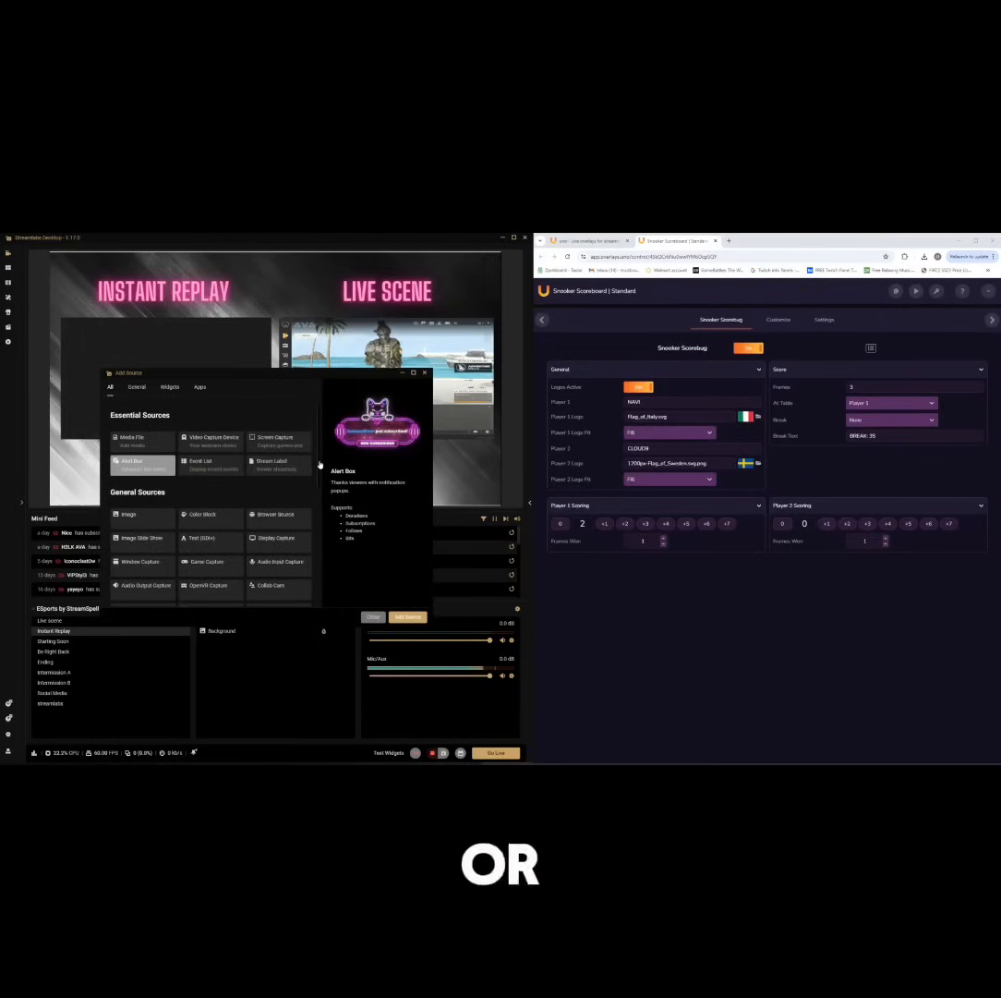
scroll(316, 562, "down", 5)
scroll(315, 562, "down", 2)
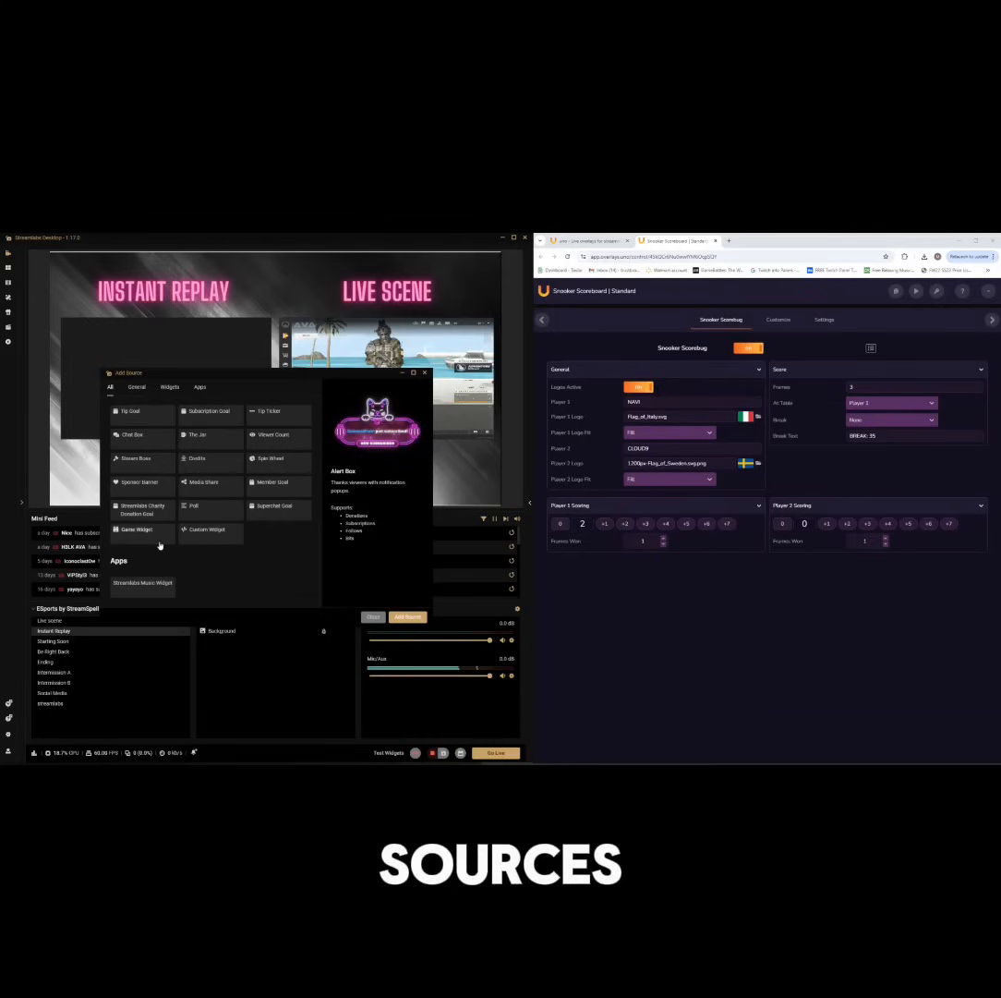
scroll(279, 570, "up", 6)
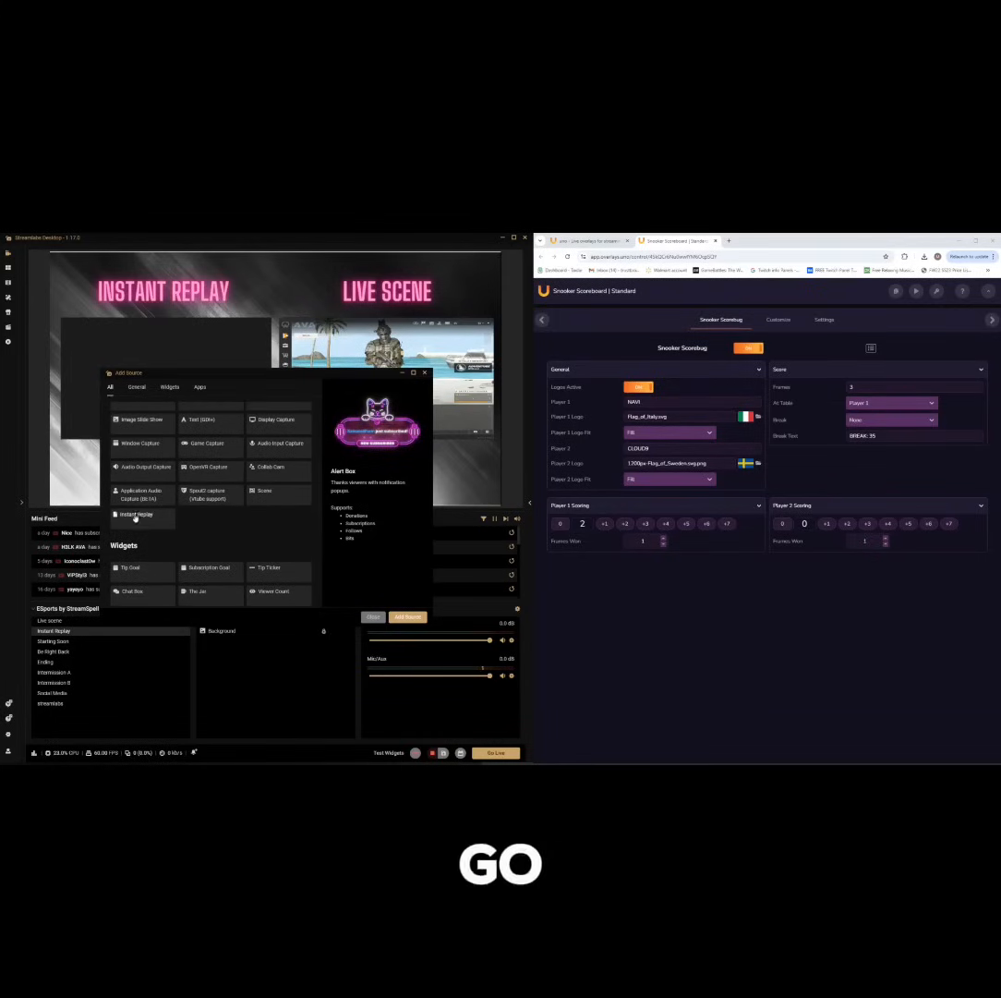
left_click(141, 518)
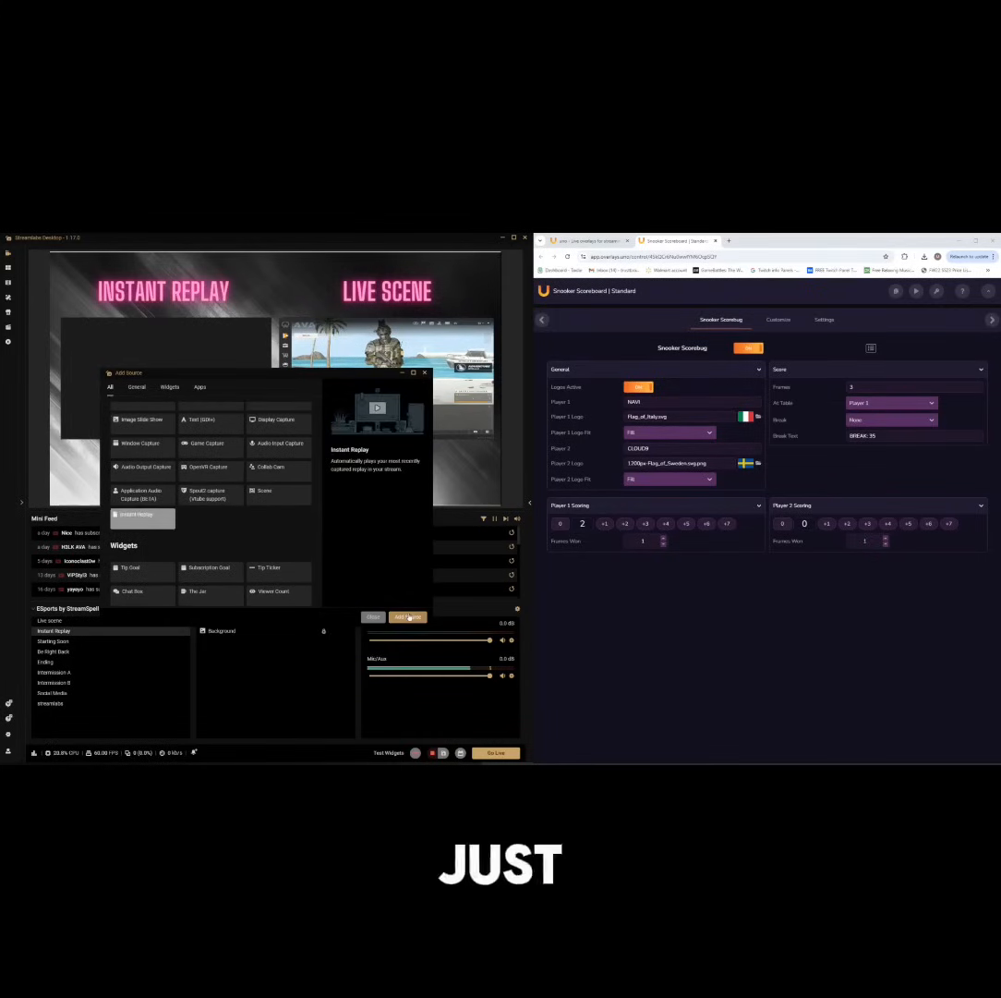
left_click(409, 617)
left_click(352, 547)
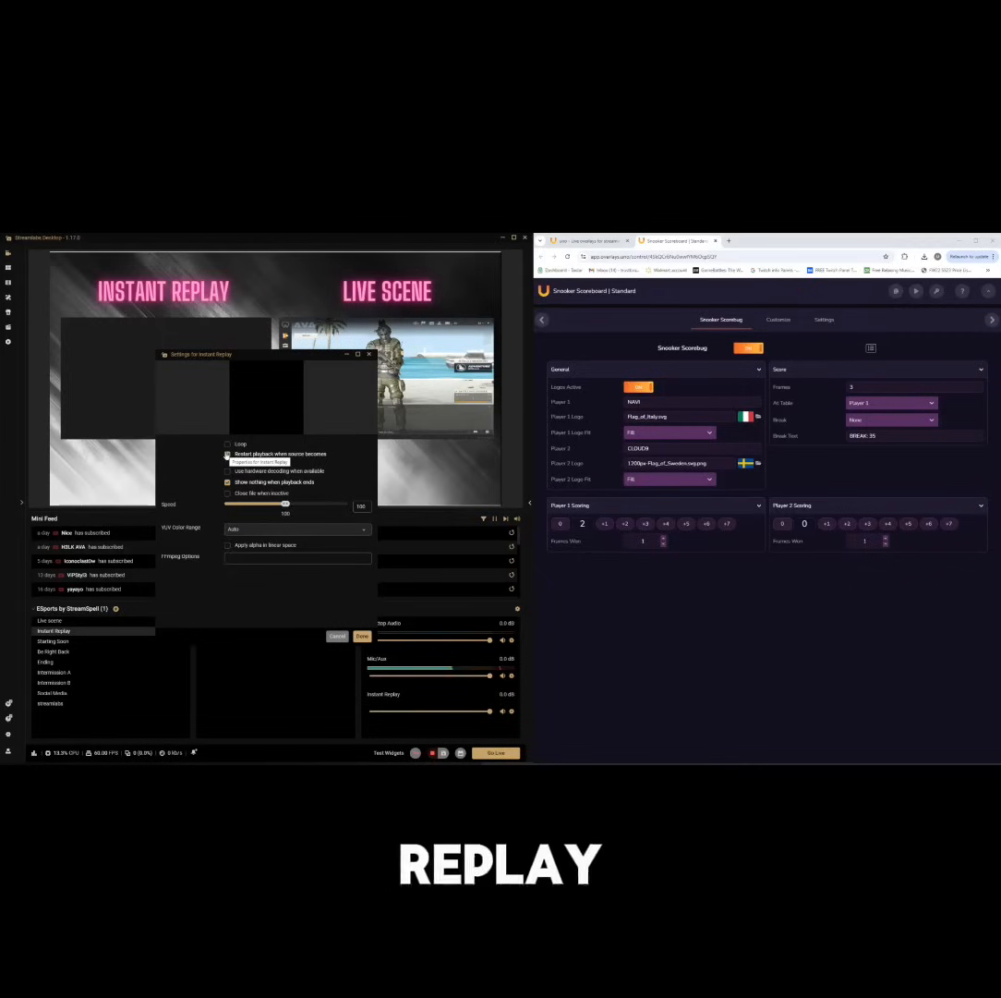
left_click(227, 453)
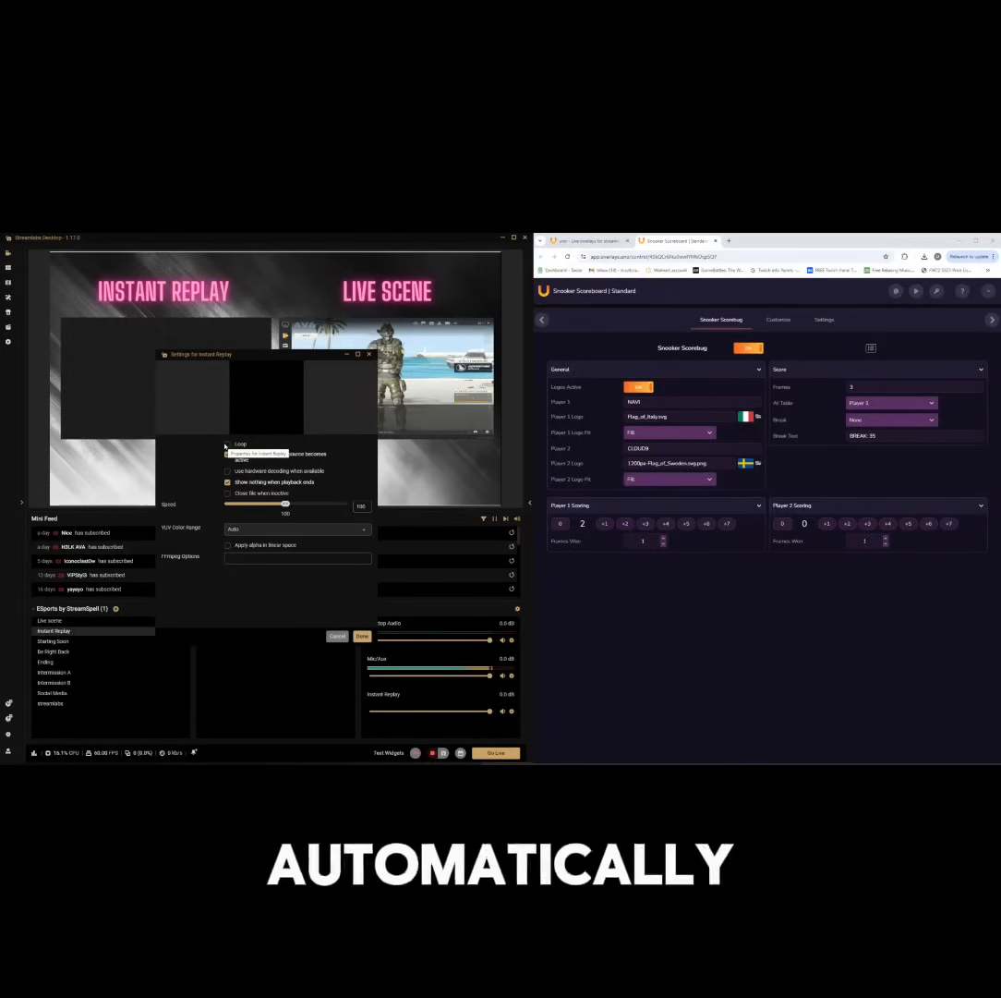
left_click(361, 636)
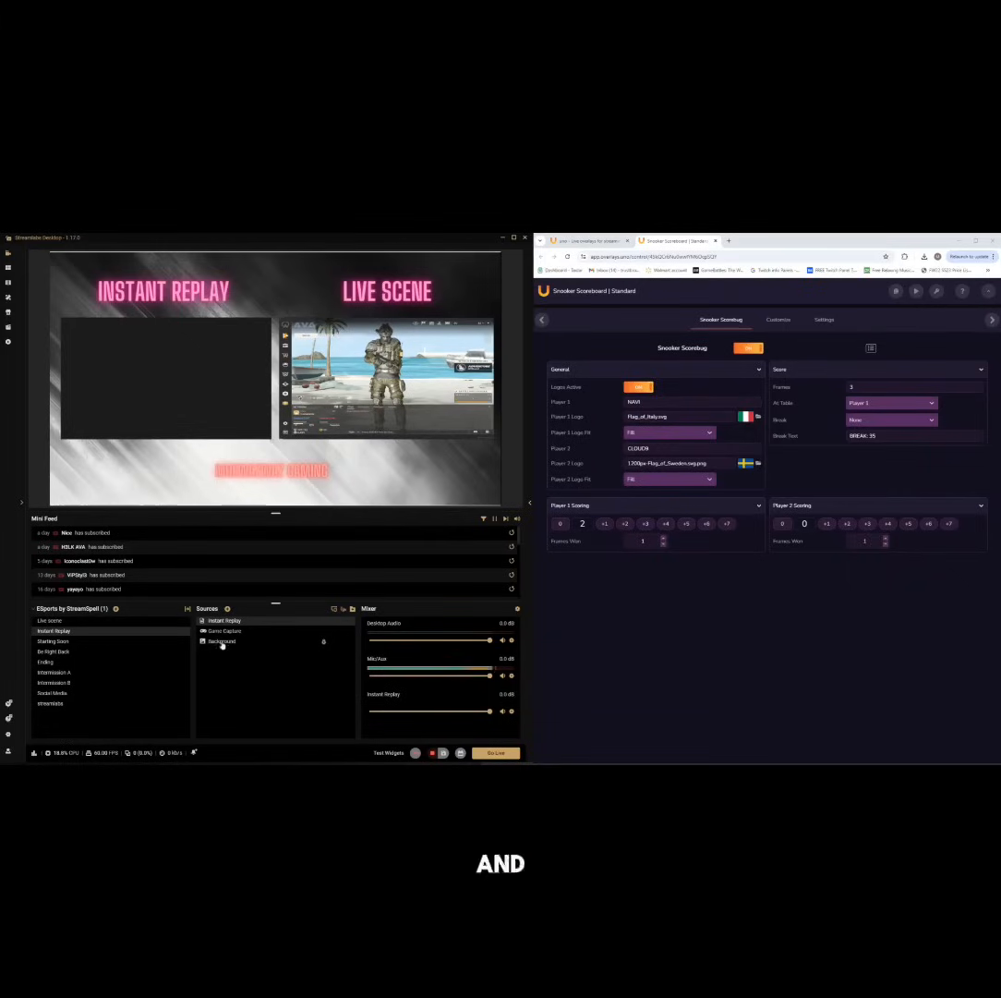
left_click(433, 755)
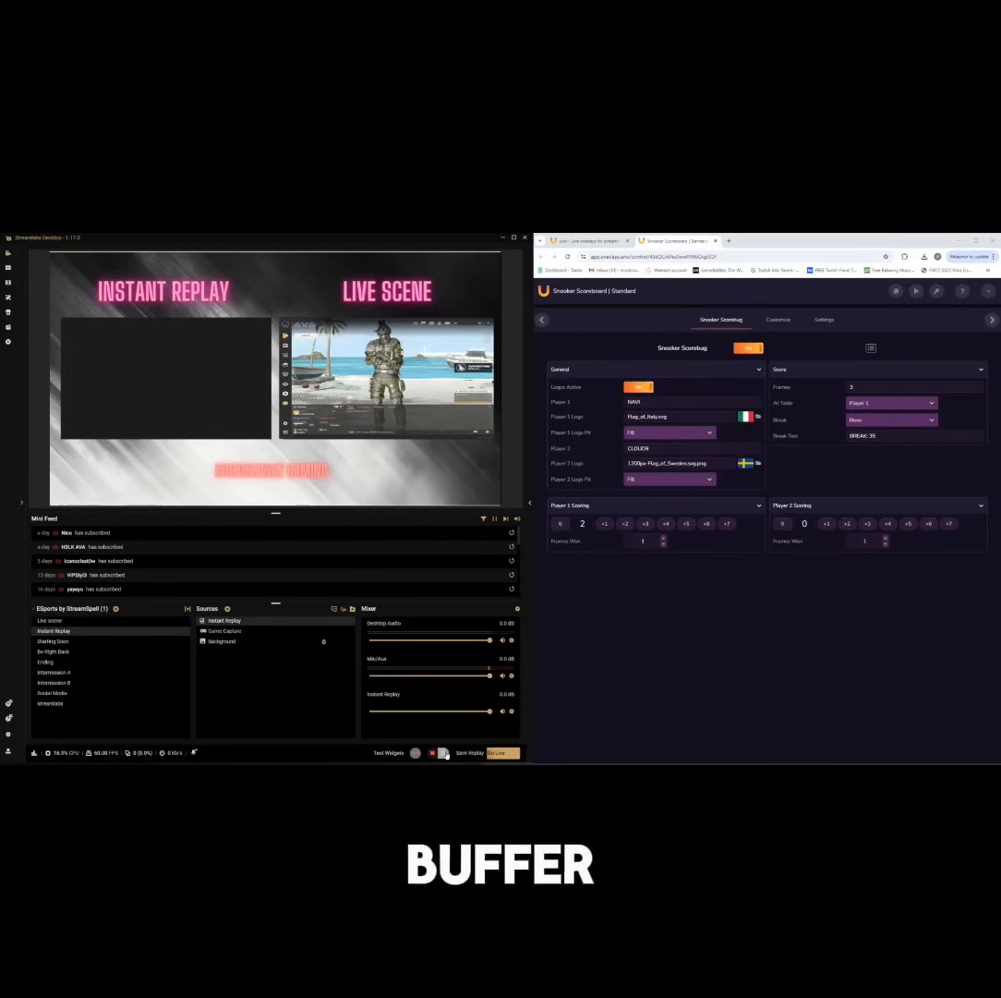
left_click(434, 755)
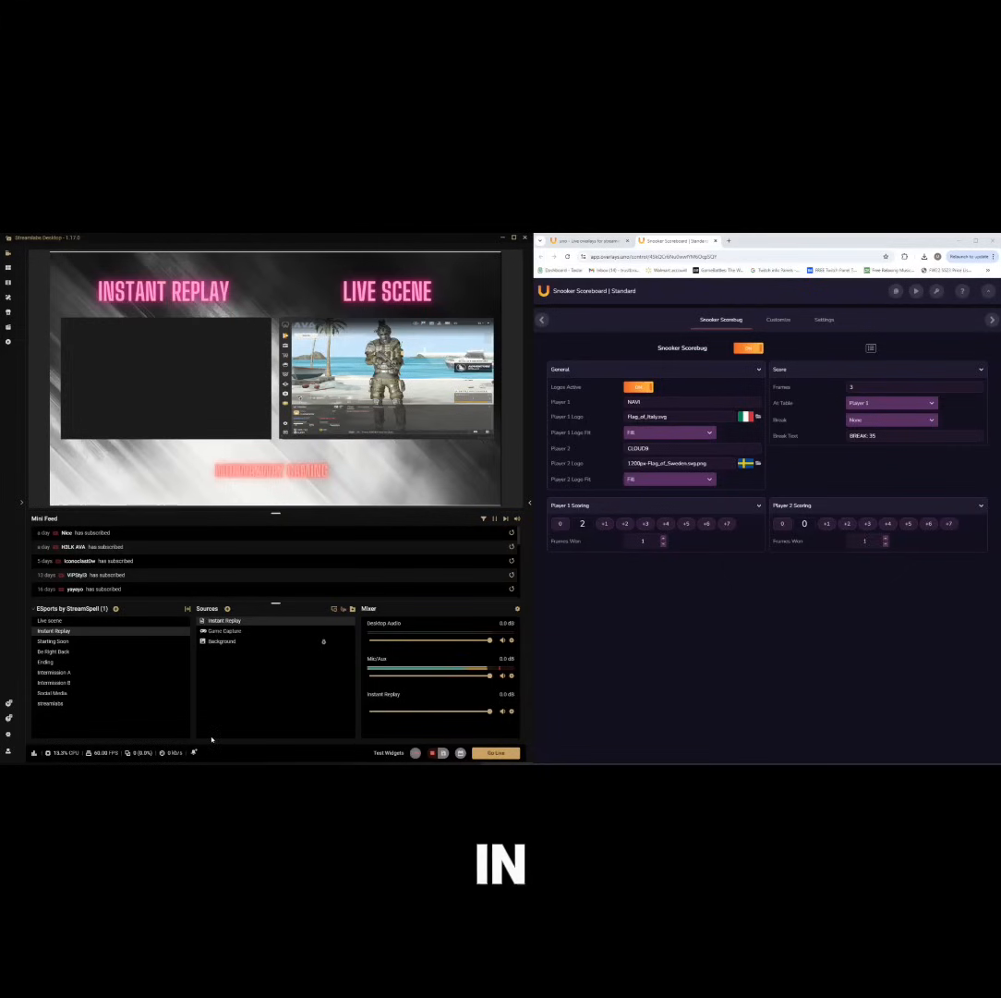
Examine the replay buffer, recording and streaming options in the output settings
left_click(9, 732)
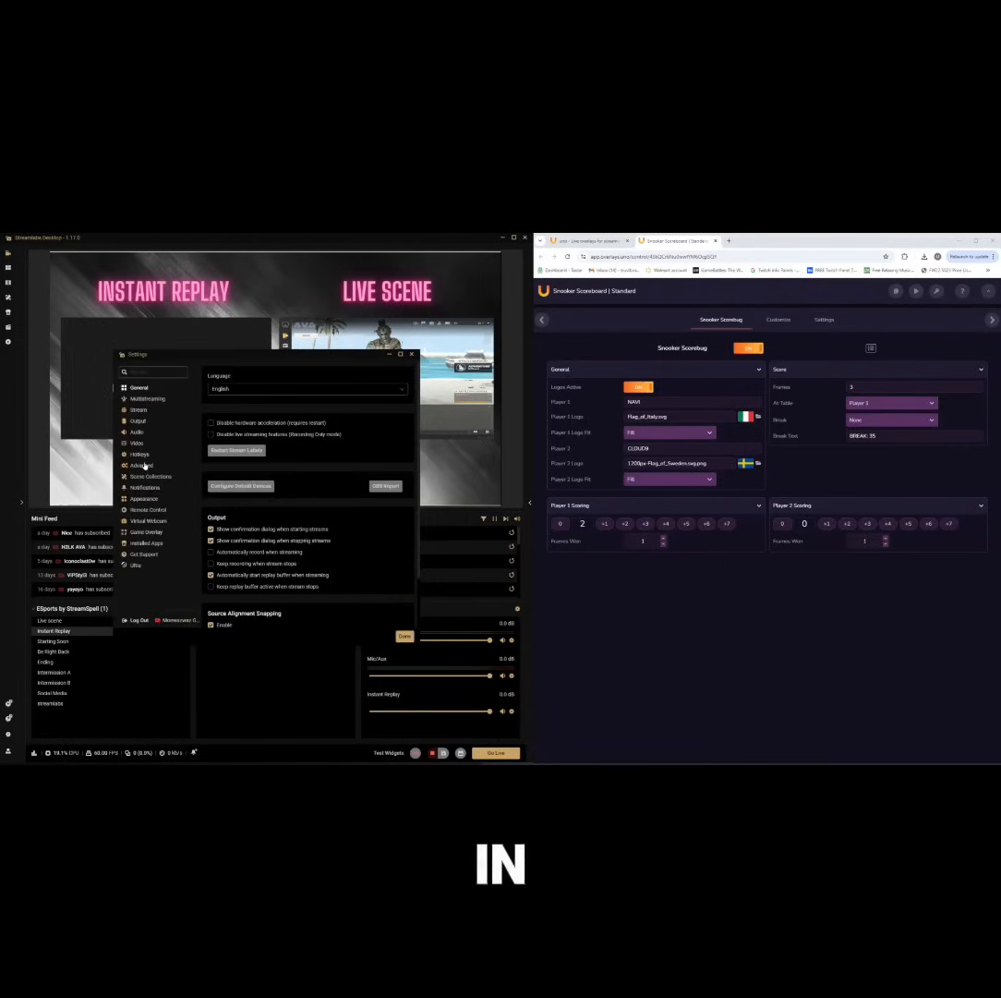
left_click(137, 421)
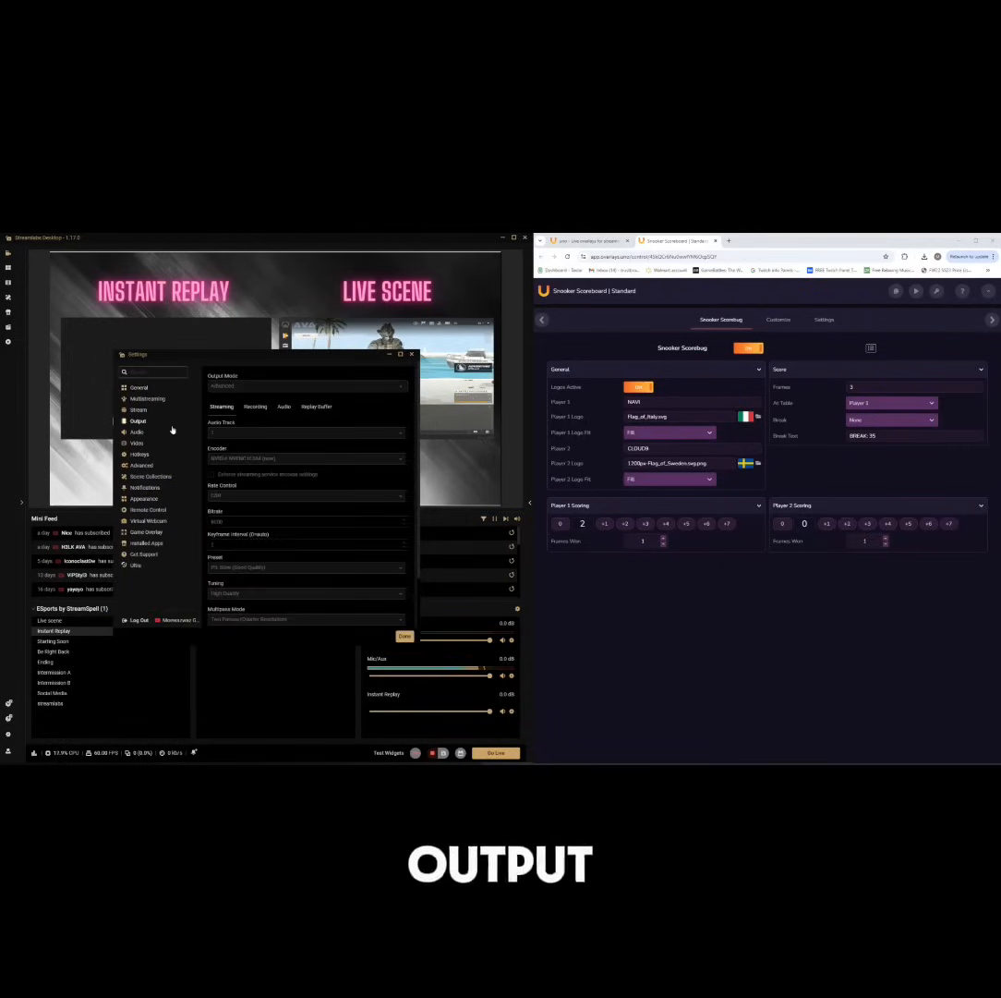
left_click(317, 408)
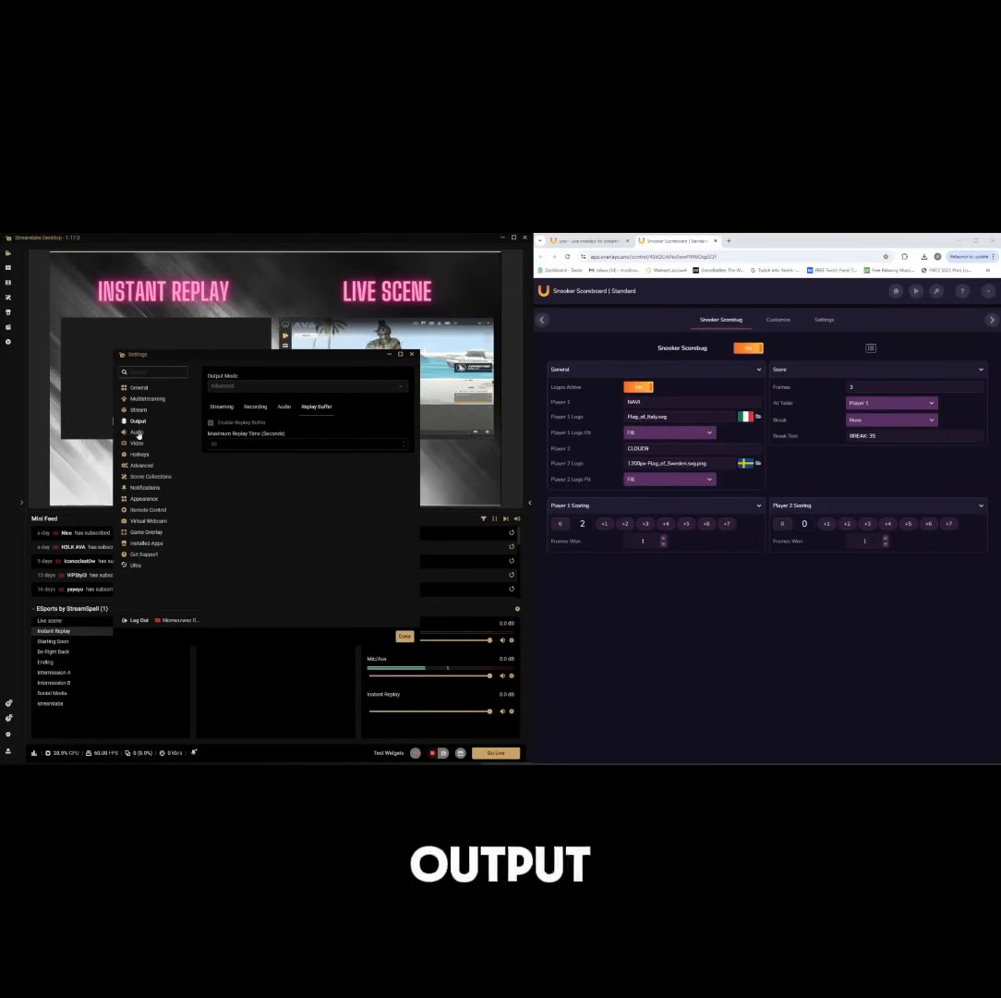
left_click(255, 406)
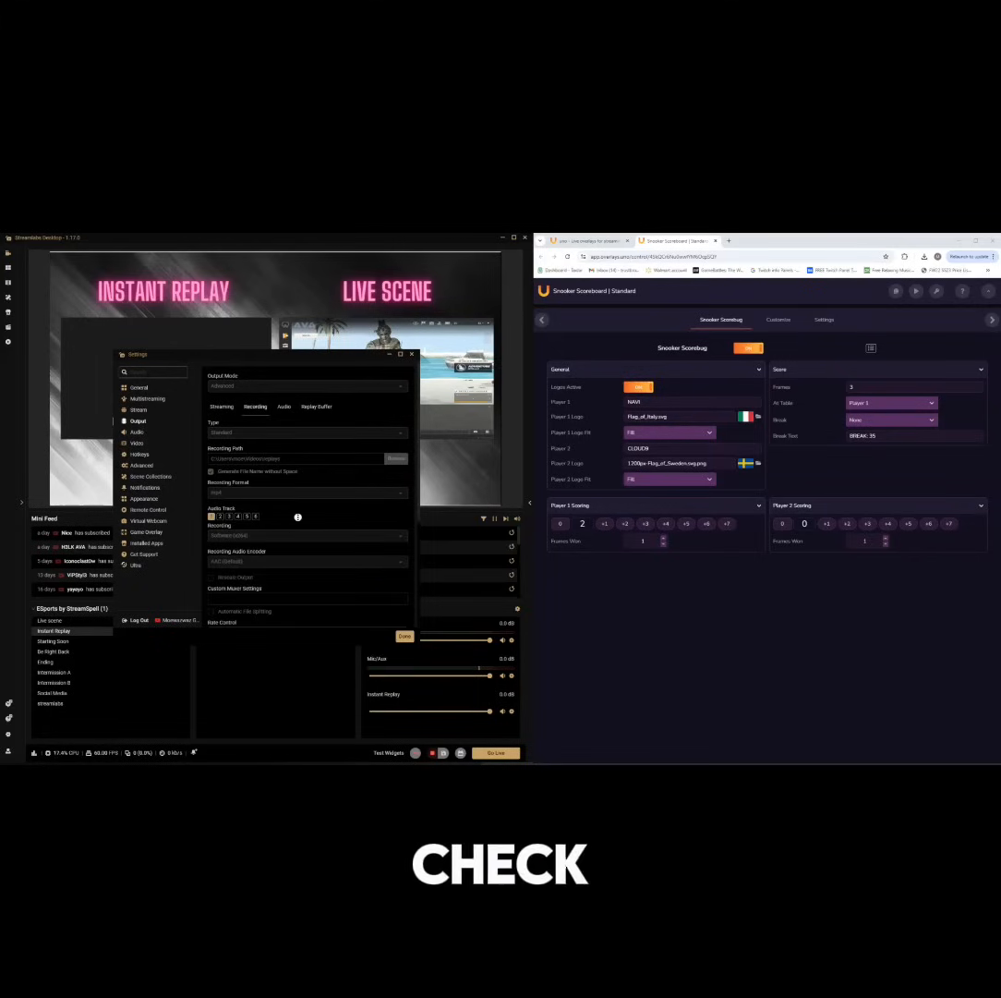
scroll(295, 525, "down", 6)
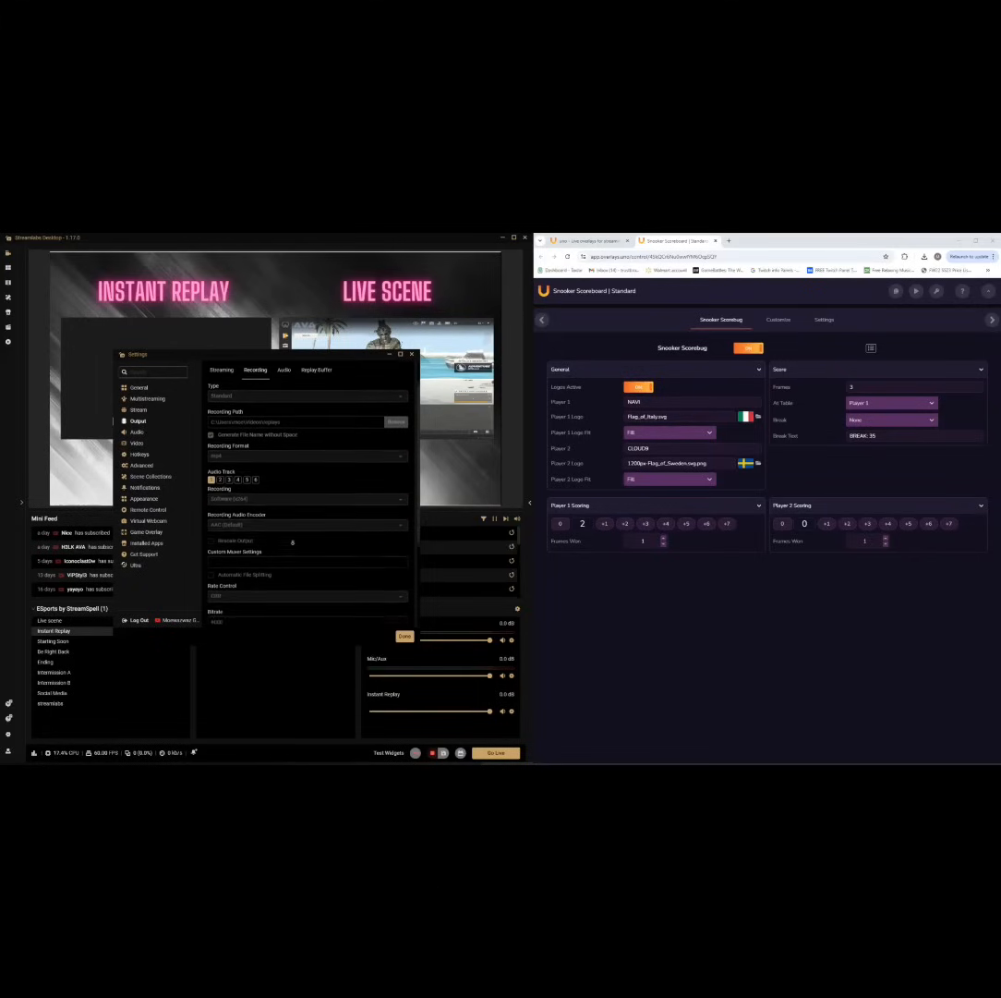
scroll(288, 567, "up", 6)
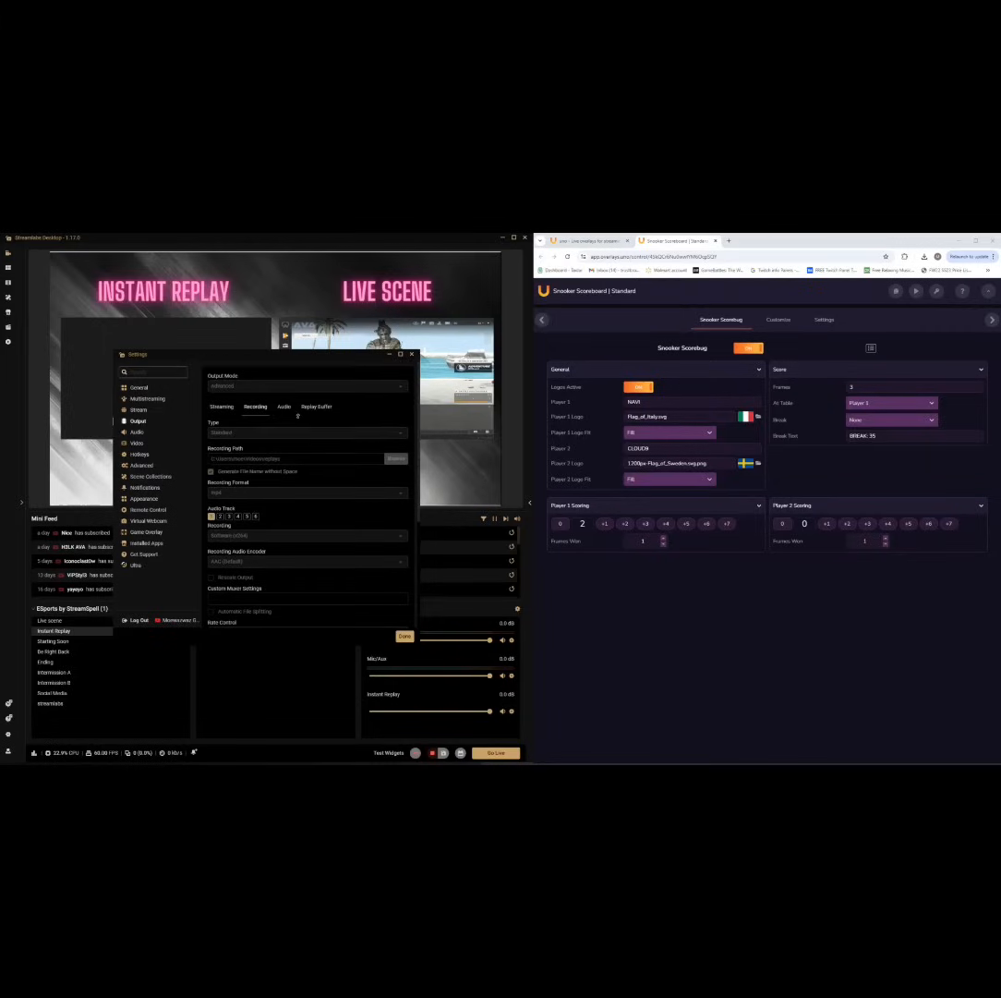
left_click(223, 407)
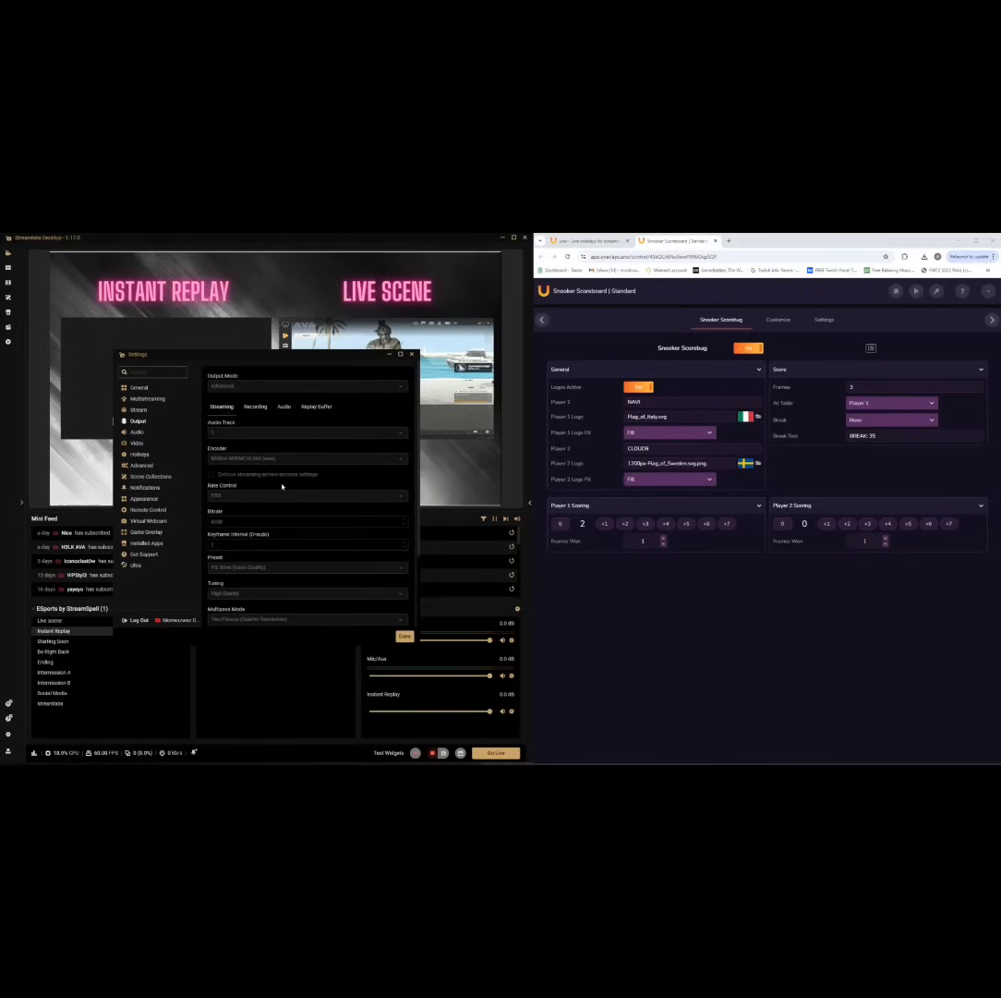
scroll(282, 486, "down", 3)
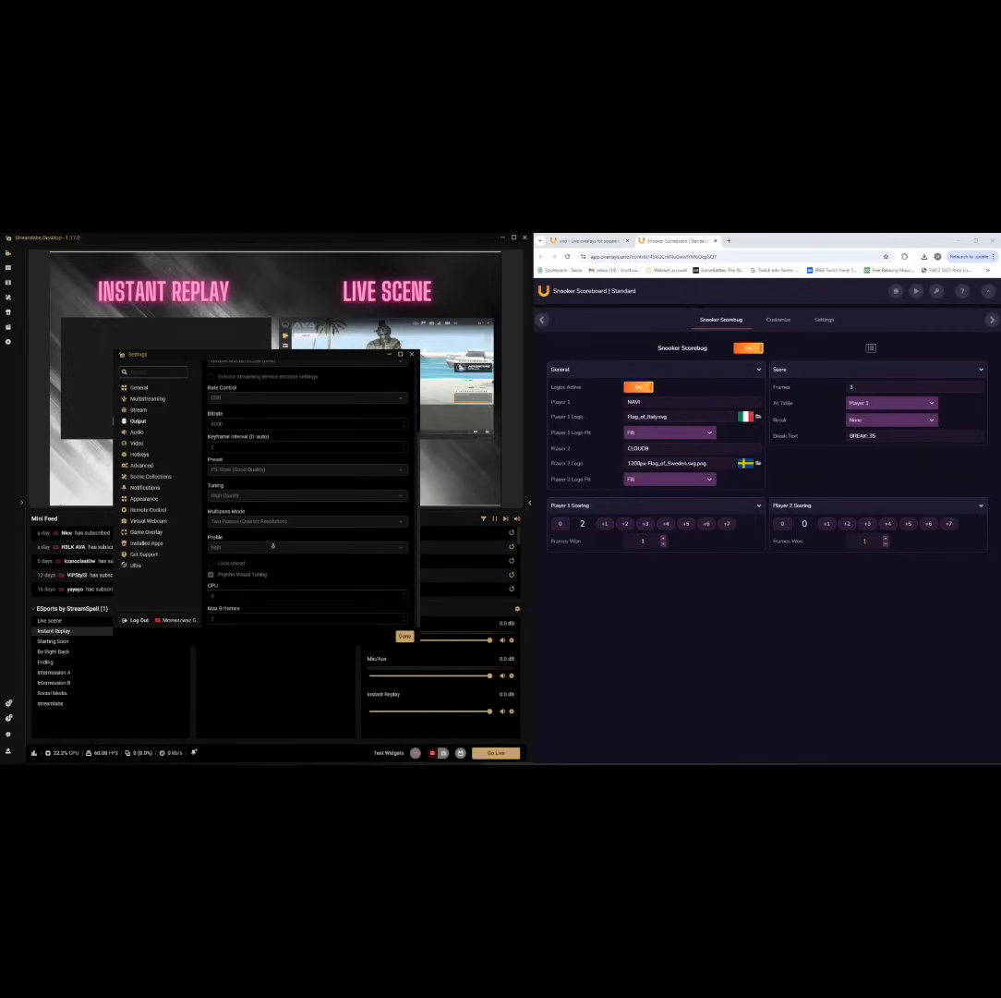
Look through the advanced settings for the recording and replay buffer filename options
left_click(142, 467)
scroll(295, 527, "down", 6)
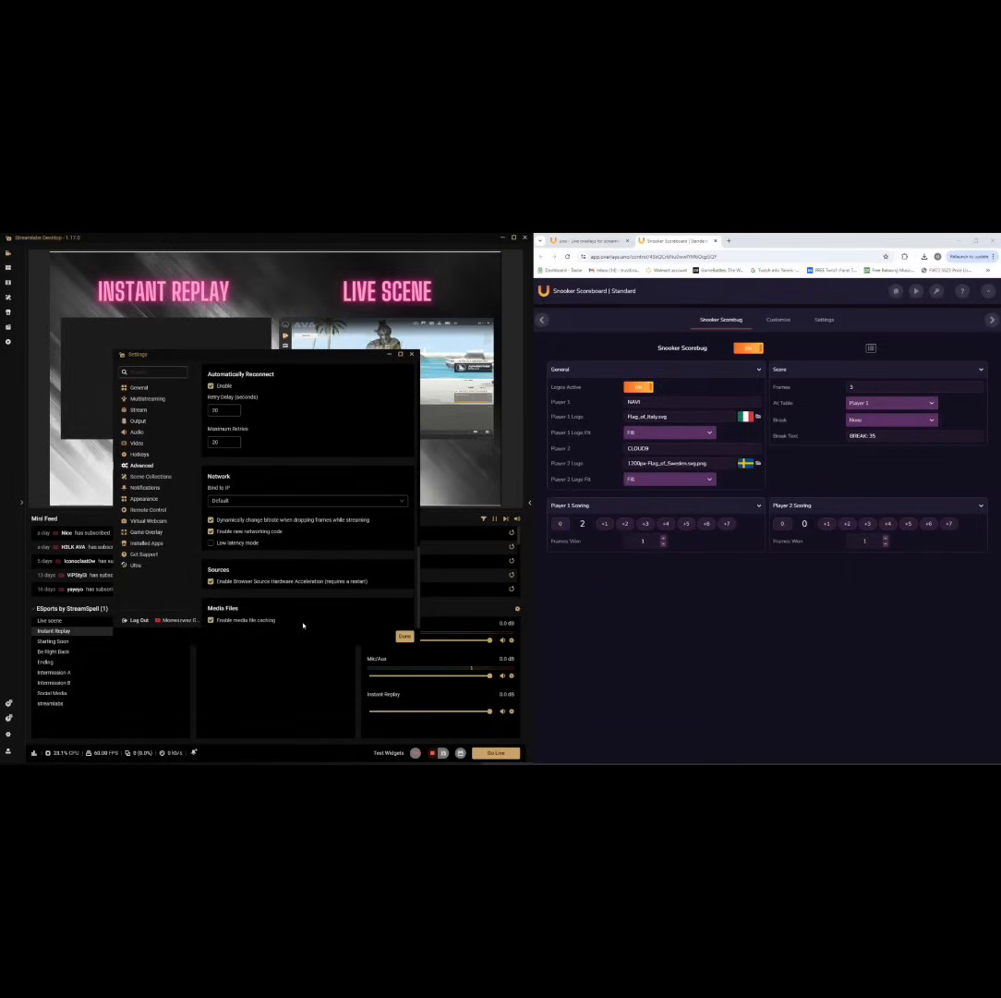
scroll(305, 608, "up", 5)
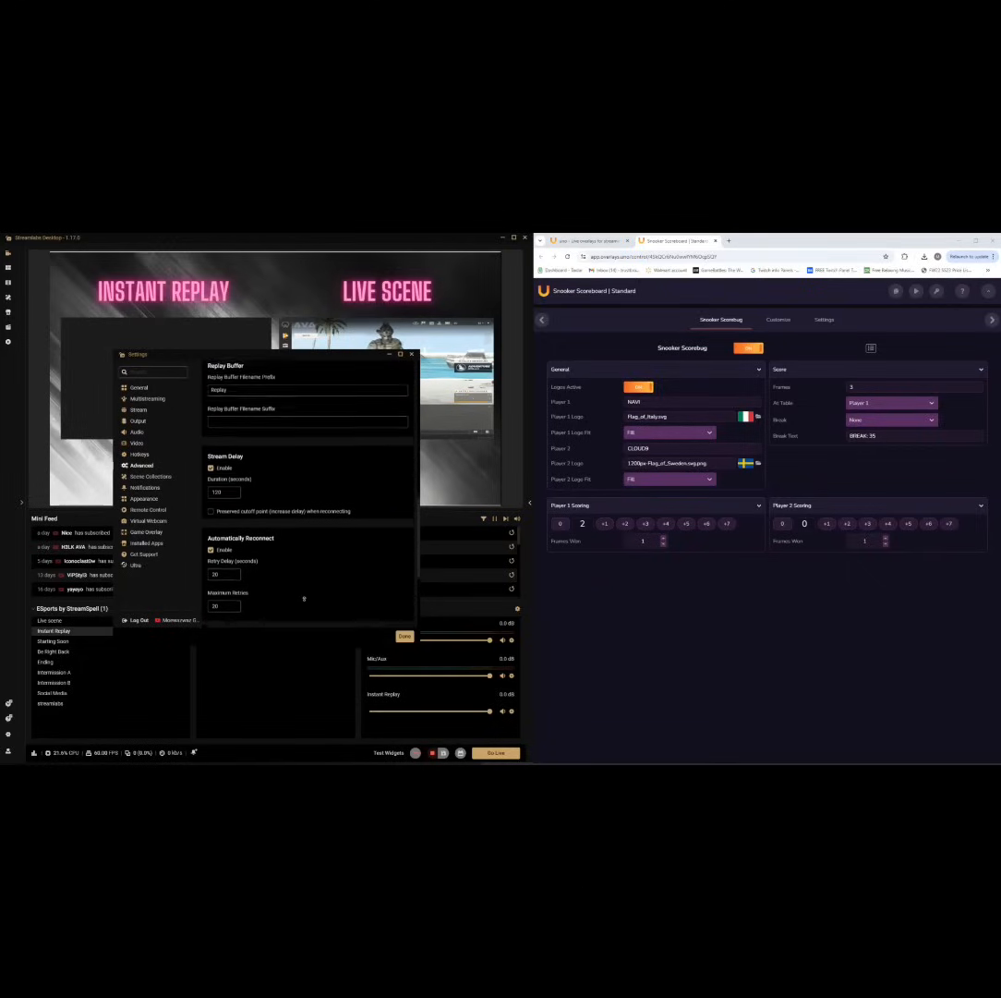
scroll(304, 591, "up", 4)
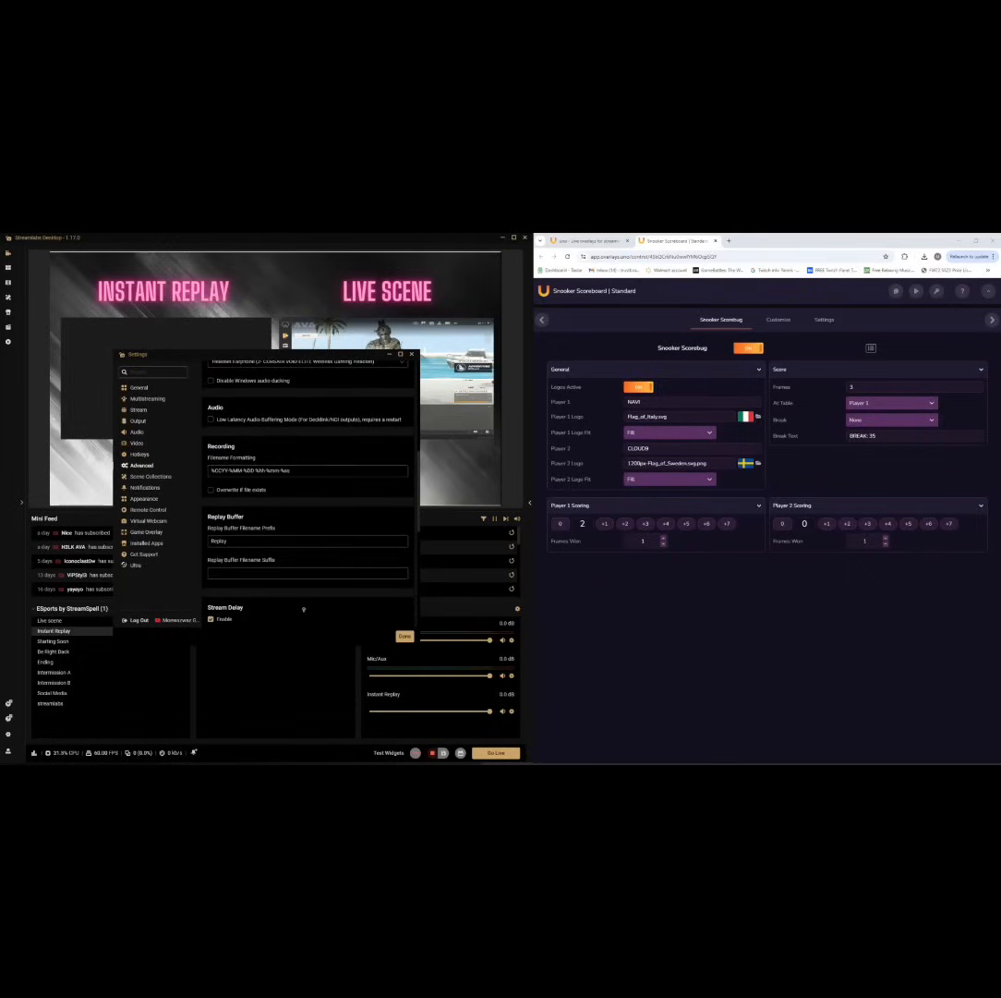
scroll(303, 600, "up", 4)
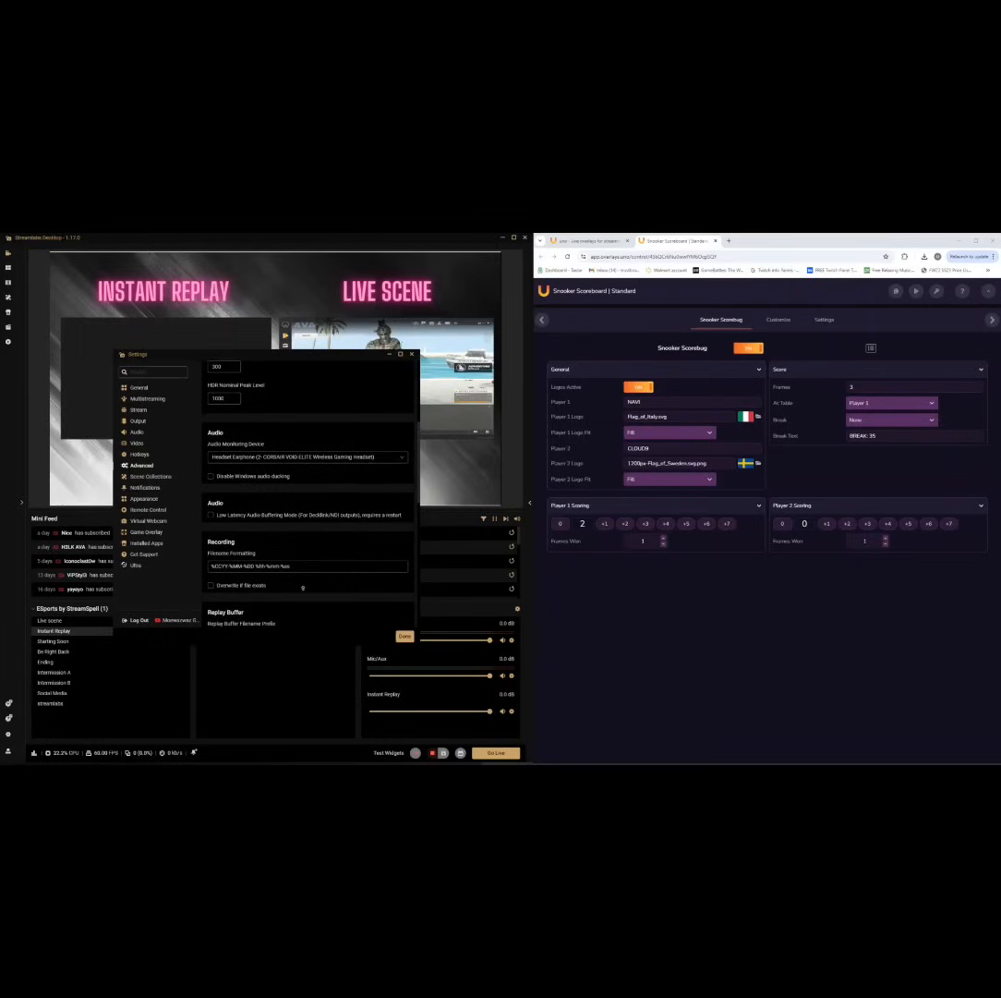
scroll(302, 583, "up", 2)
scroll(298, 622, "down", 10)
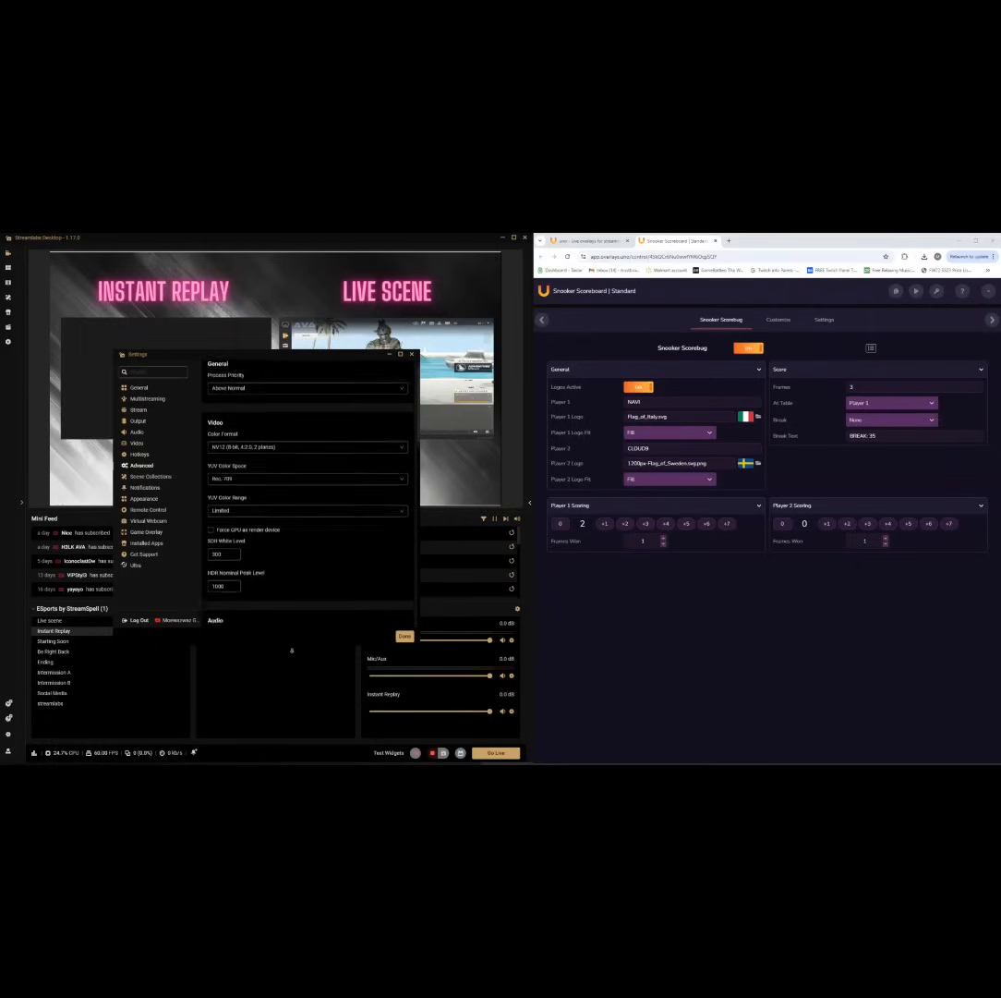
scroll(304, 503, "down", 2)
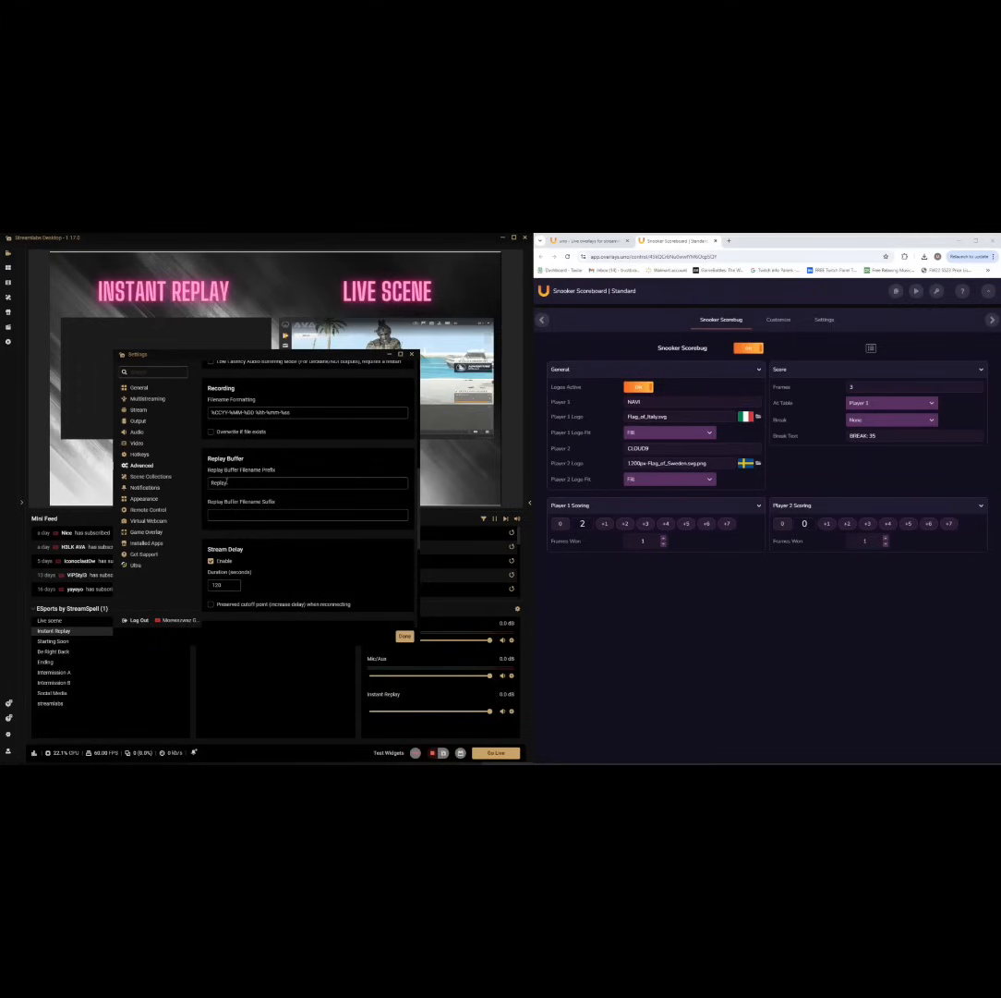
Check the notification, appearance, remote control, virtual webcam, hotkey, video and audio settings for replay-related options
left_click(139, 486)
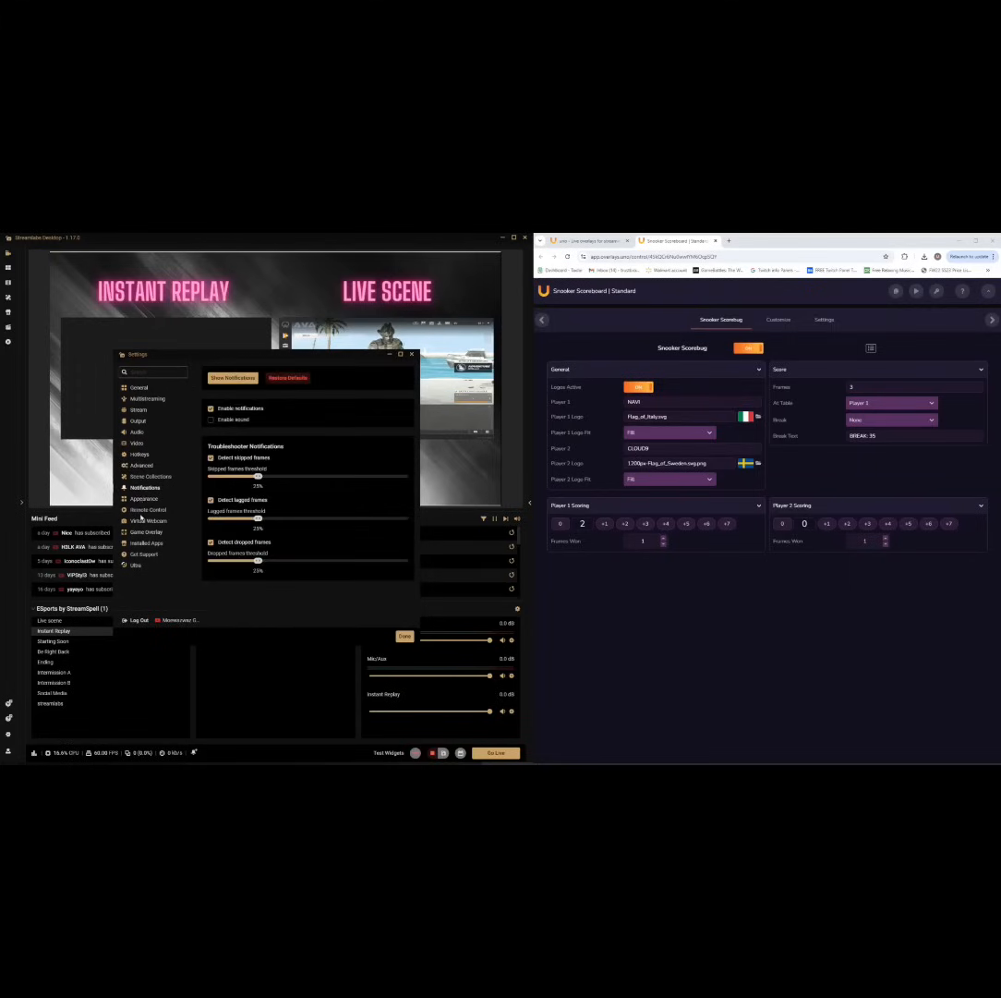
left_click(141, 499)
left_click(141, 511)
left_click(143, 521)
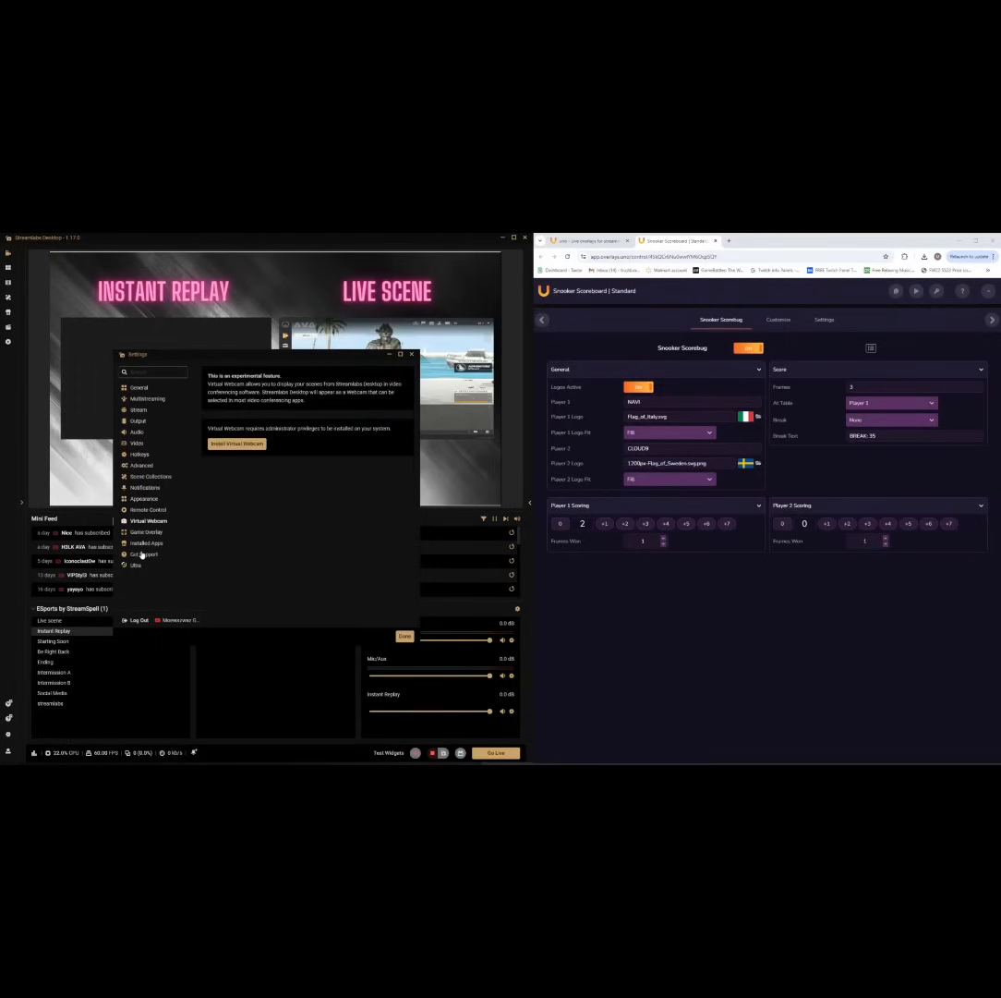
left_click(139, 454)
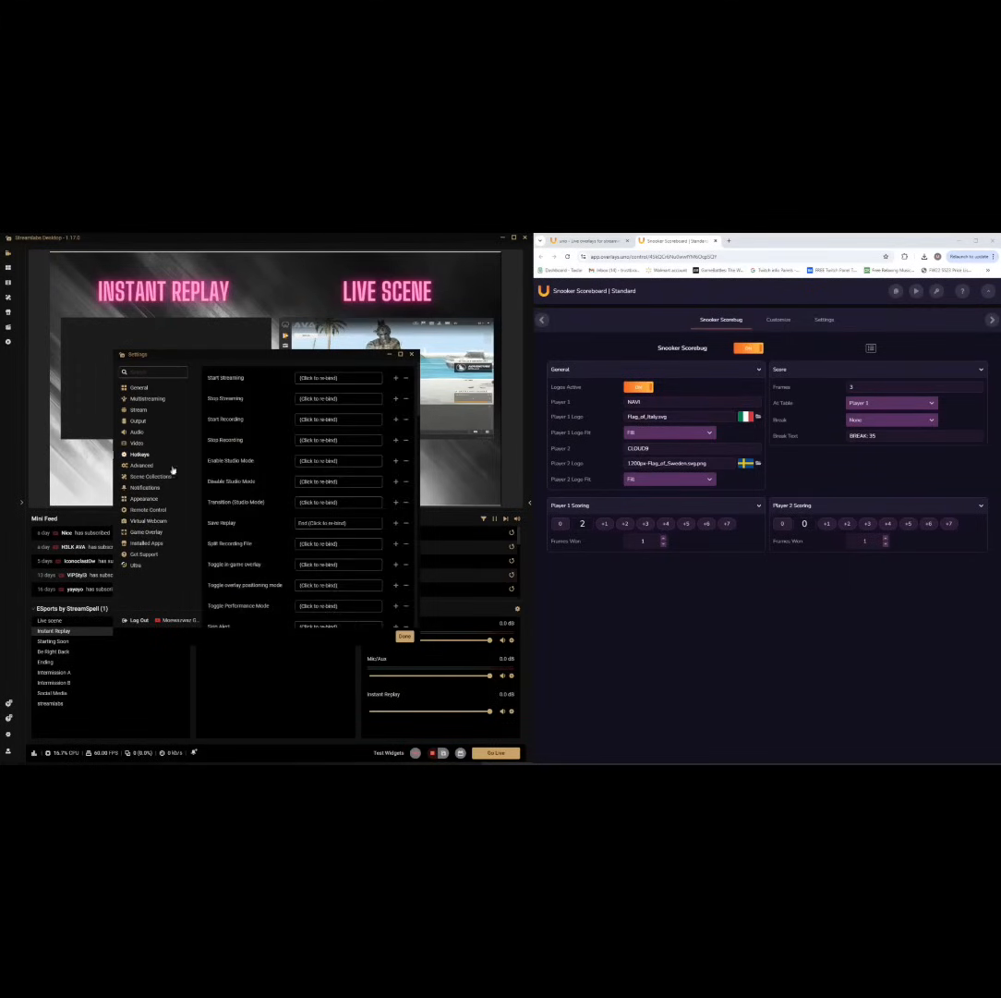
scroll(250, 542, "down", 2)
left_click(136, 444)
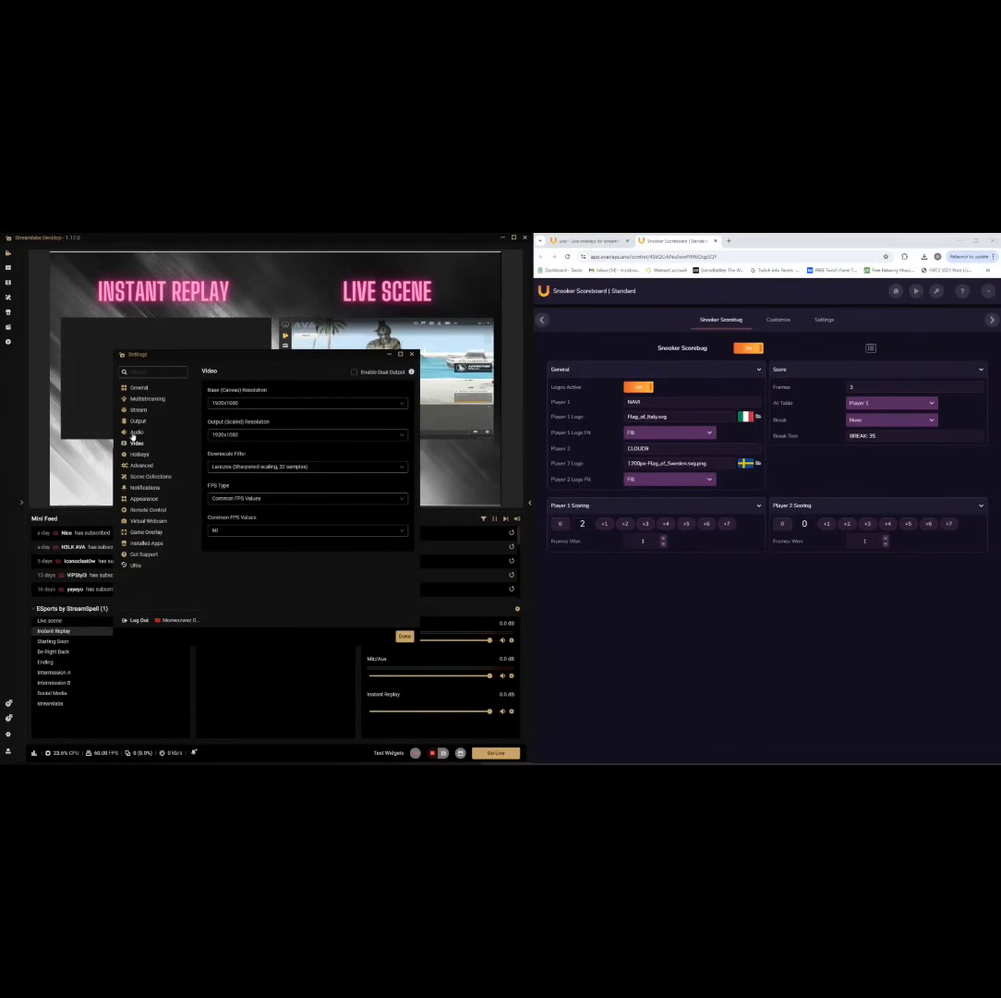
left_click(134, 433)
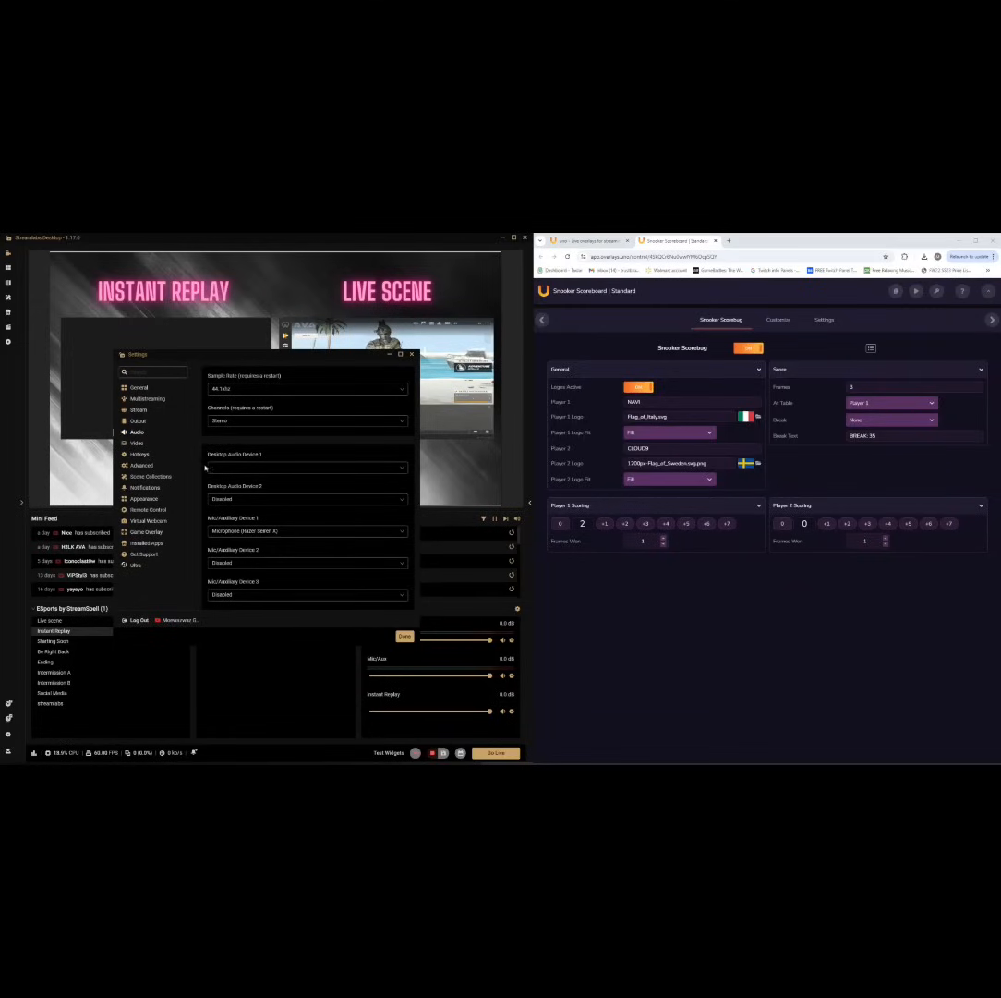
Recheck the recording and audio output settings, ending with the replay buffer's enable option and maximum replay time
left_click(136, 420)
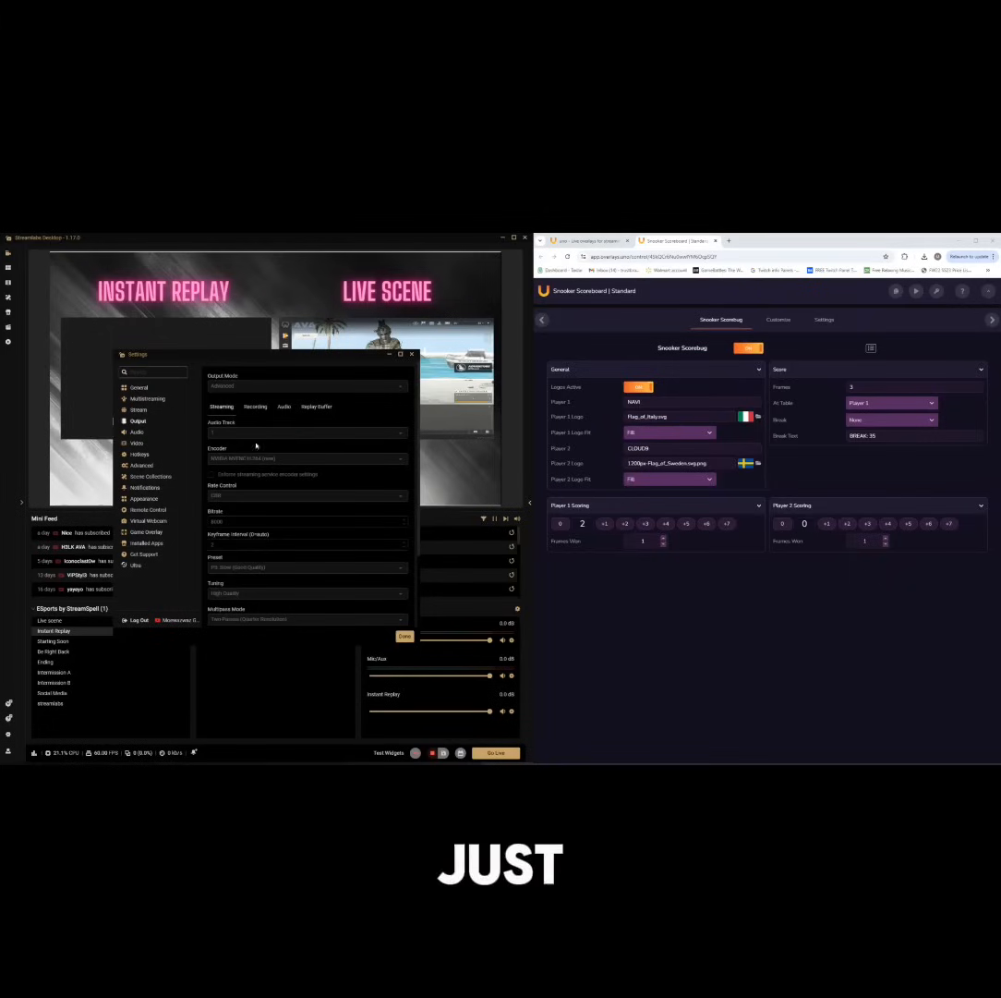
left_click(256, 409)
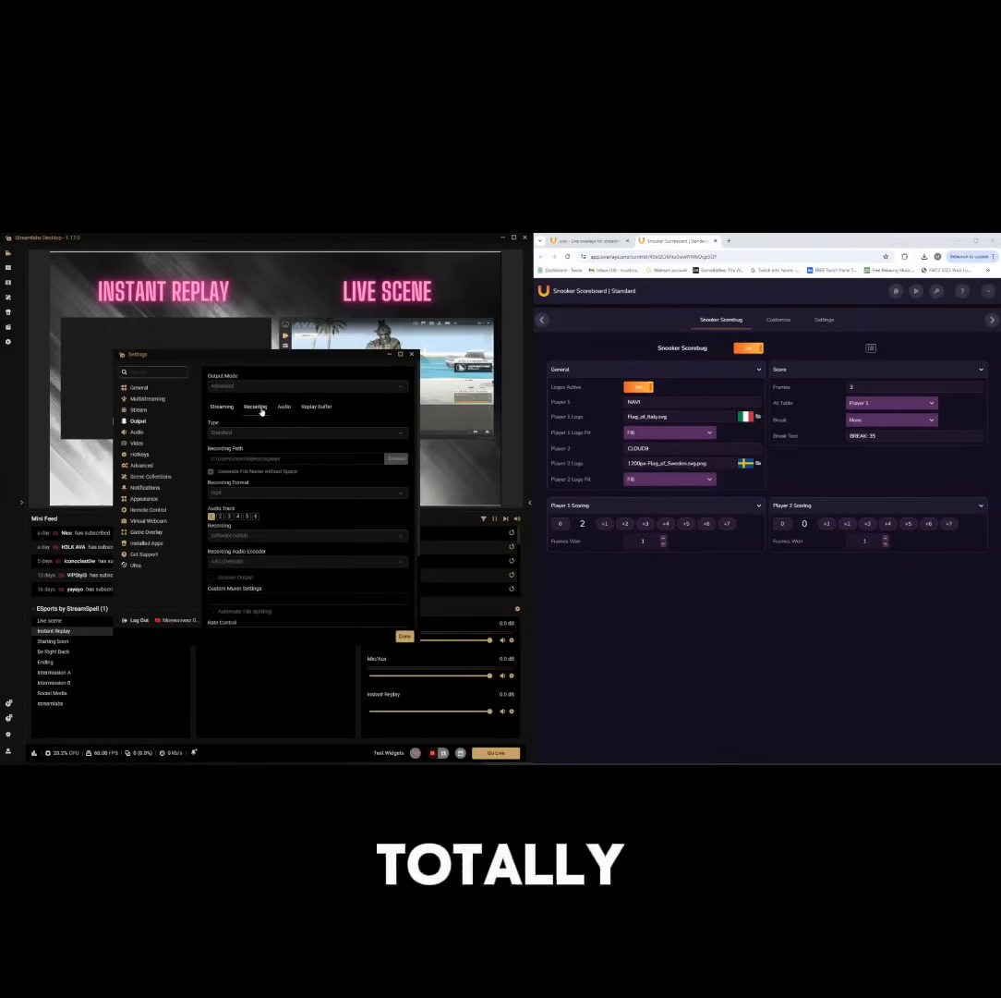
left_click(284, 408)
left_click(256, 408)
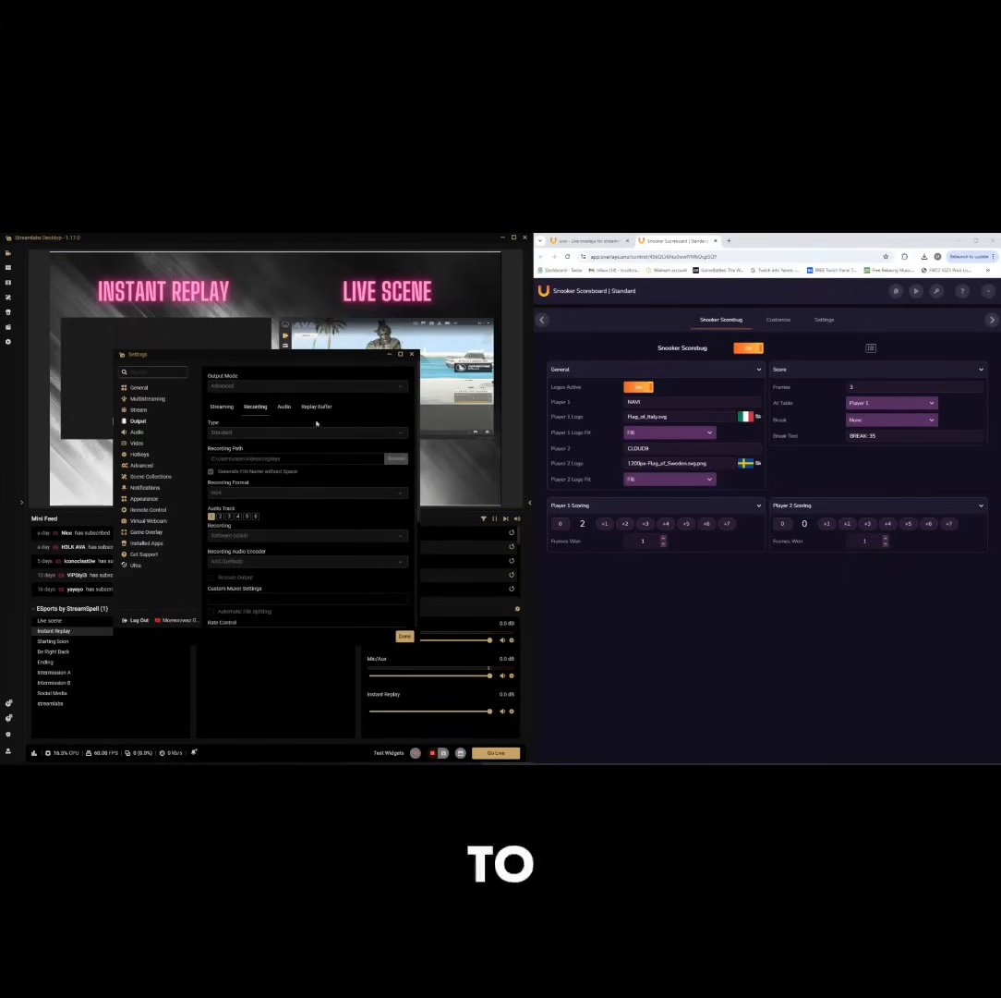
scroll(318, 494, "down", 5)
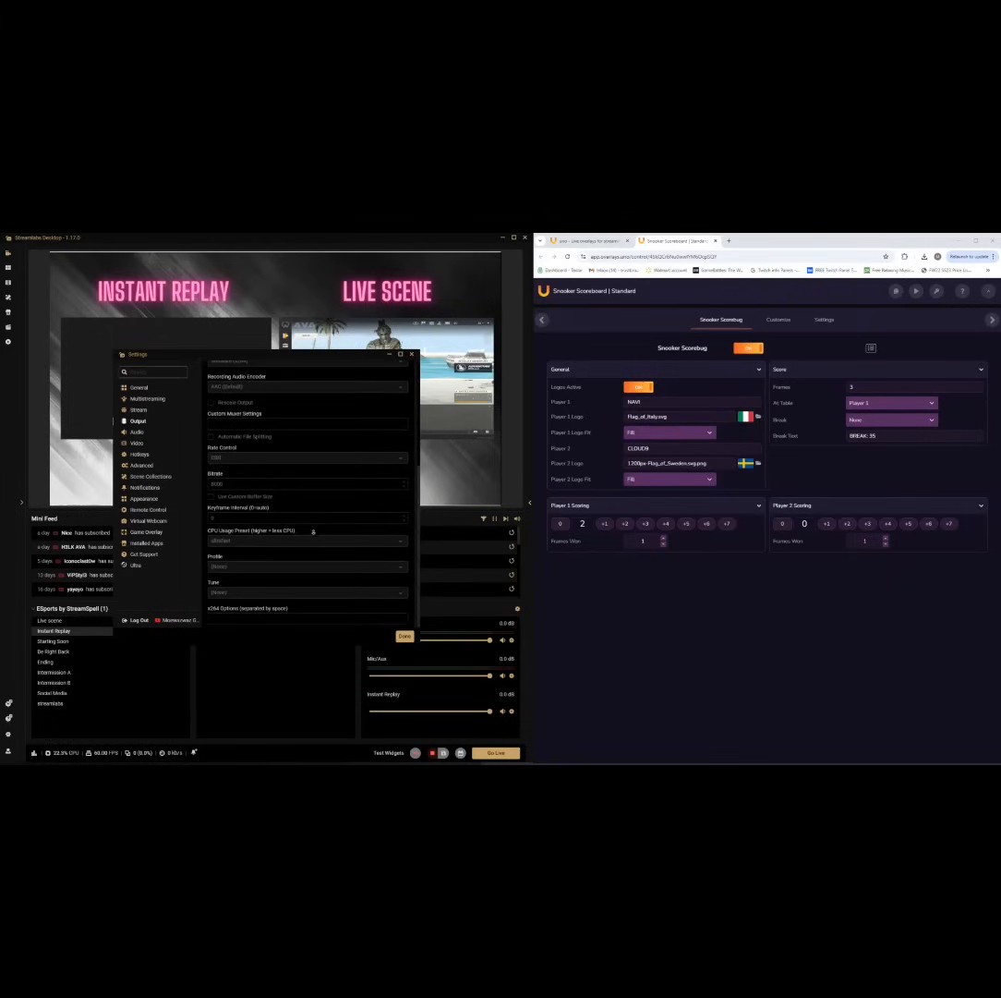
scroll(313, 530, "up", 8)
left_click(316, 406)
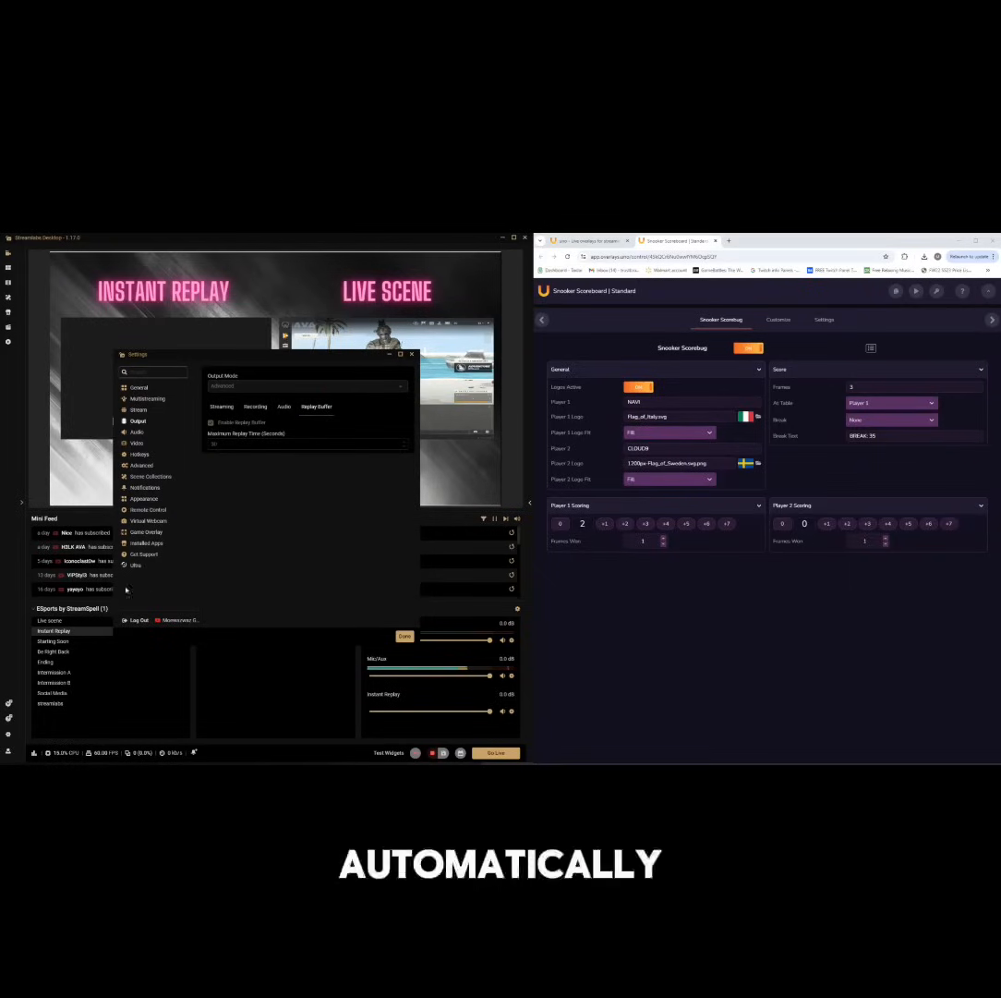
Check the stream, multistreaming and general settings for the option that starts the replay buffer automatically when streaming
left_click(138, 409)
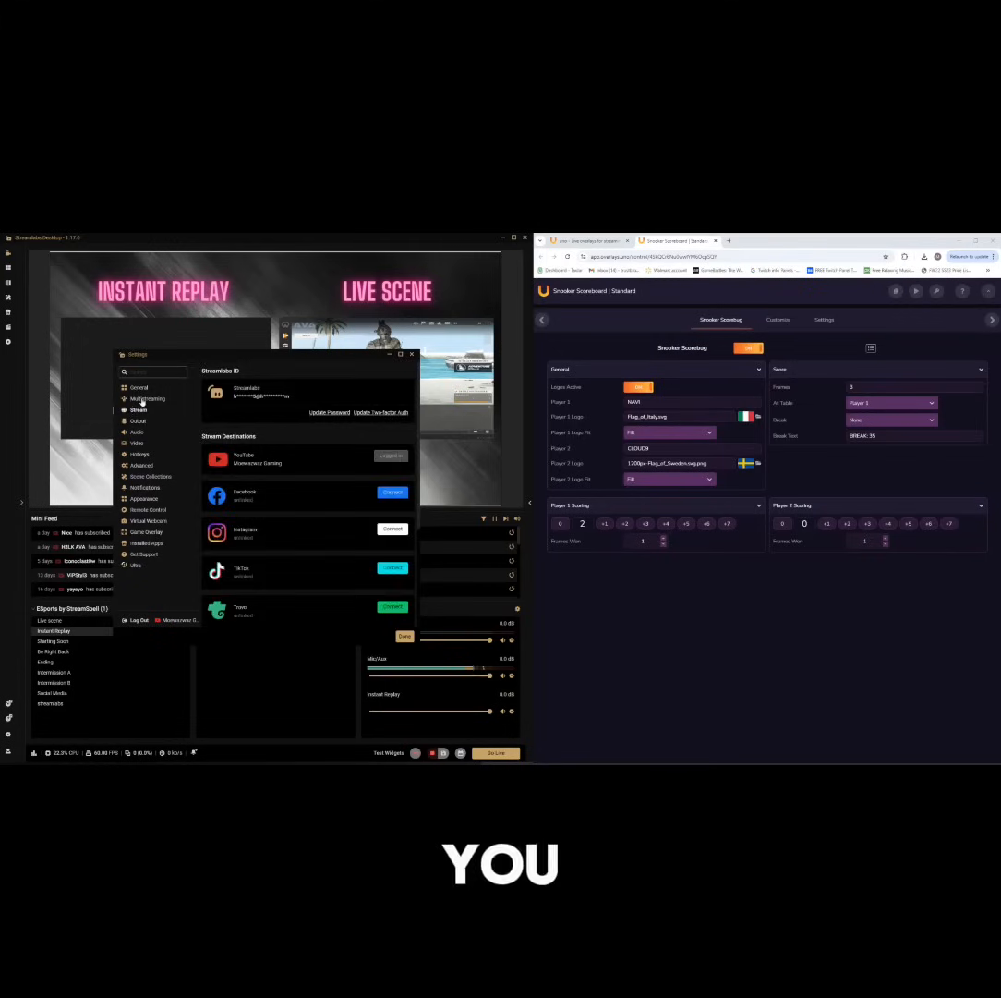
left_click(143, 398)
left_click(138, 387)
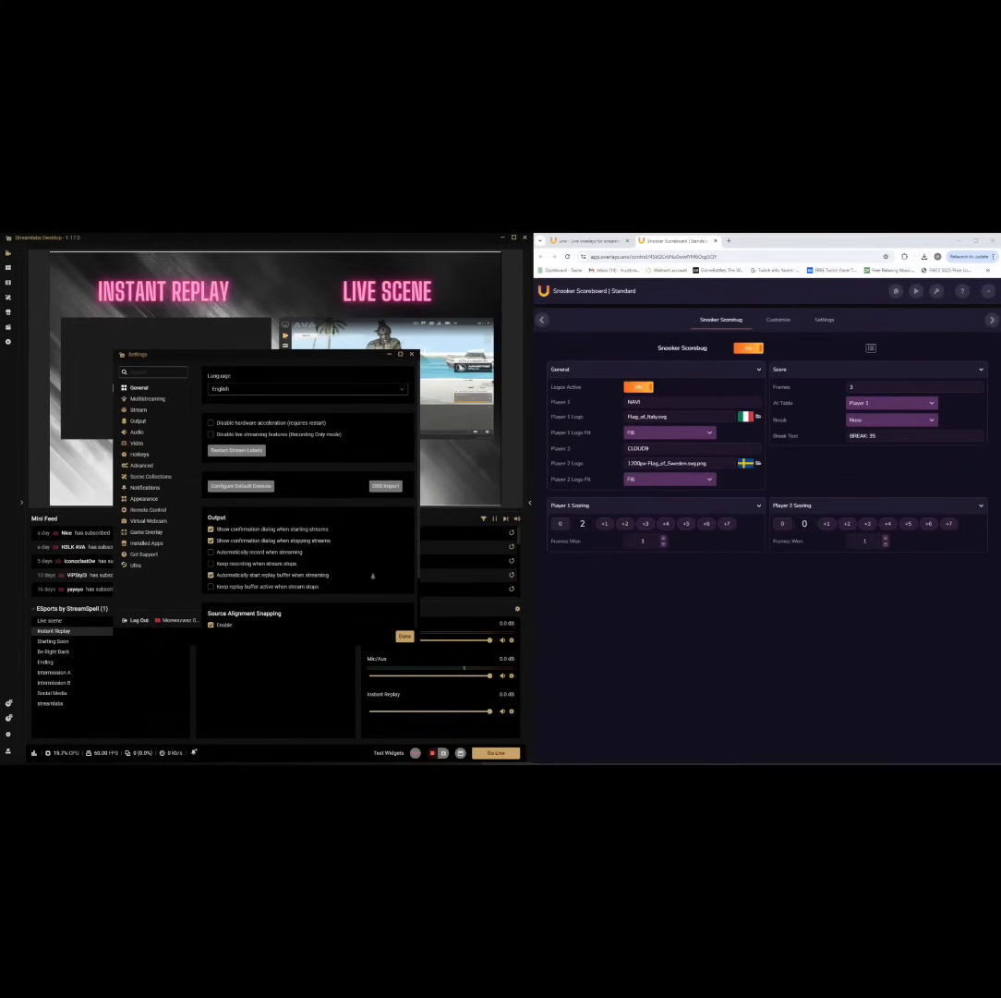
Finish reviewing the general output options, close the settings and check the Instant Replay source's playback options
scroll(372, 576, "down", 2)
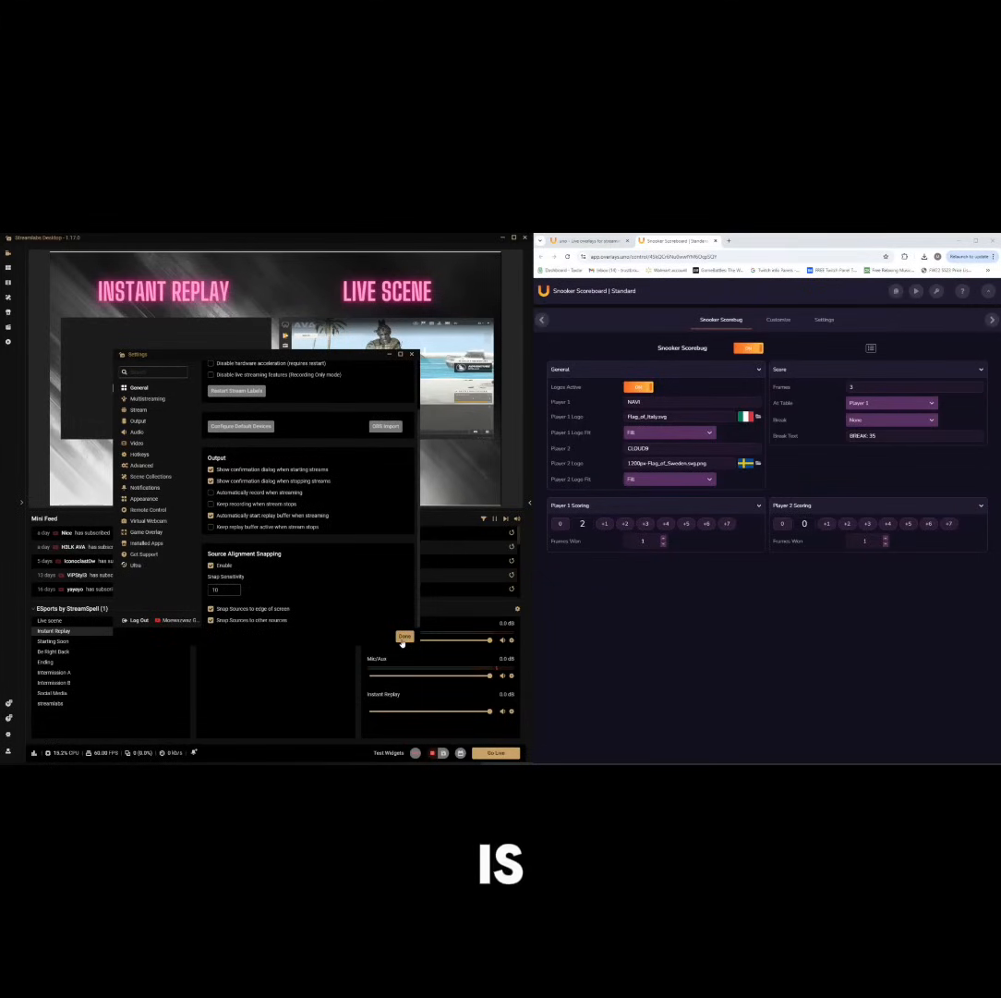
left_click(403, 636)
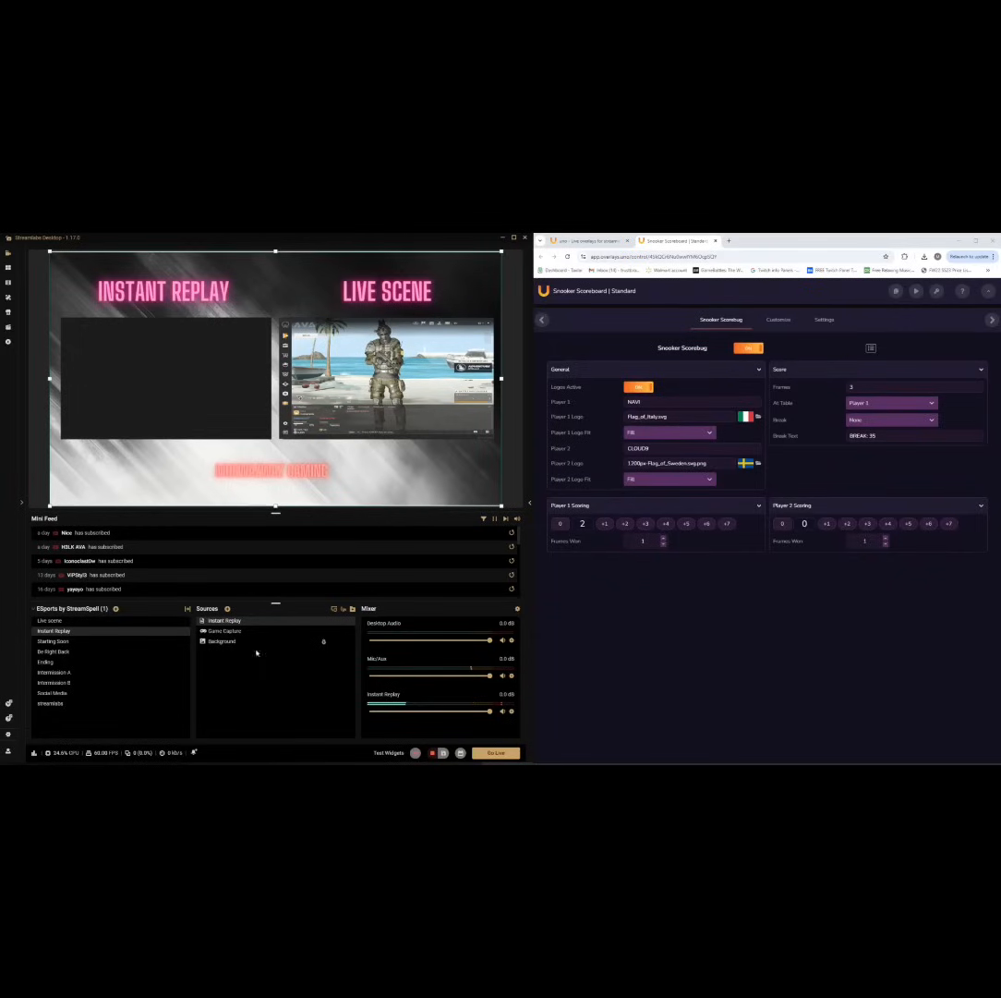
double_click(241, 625)
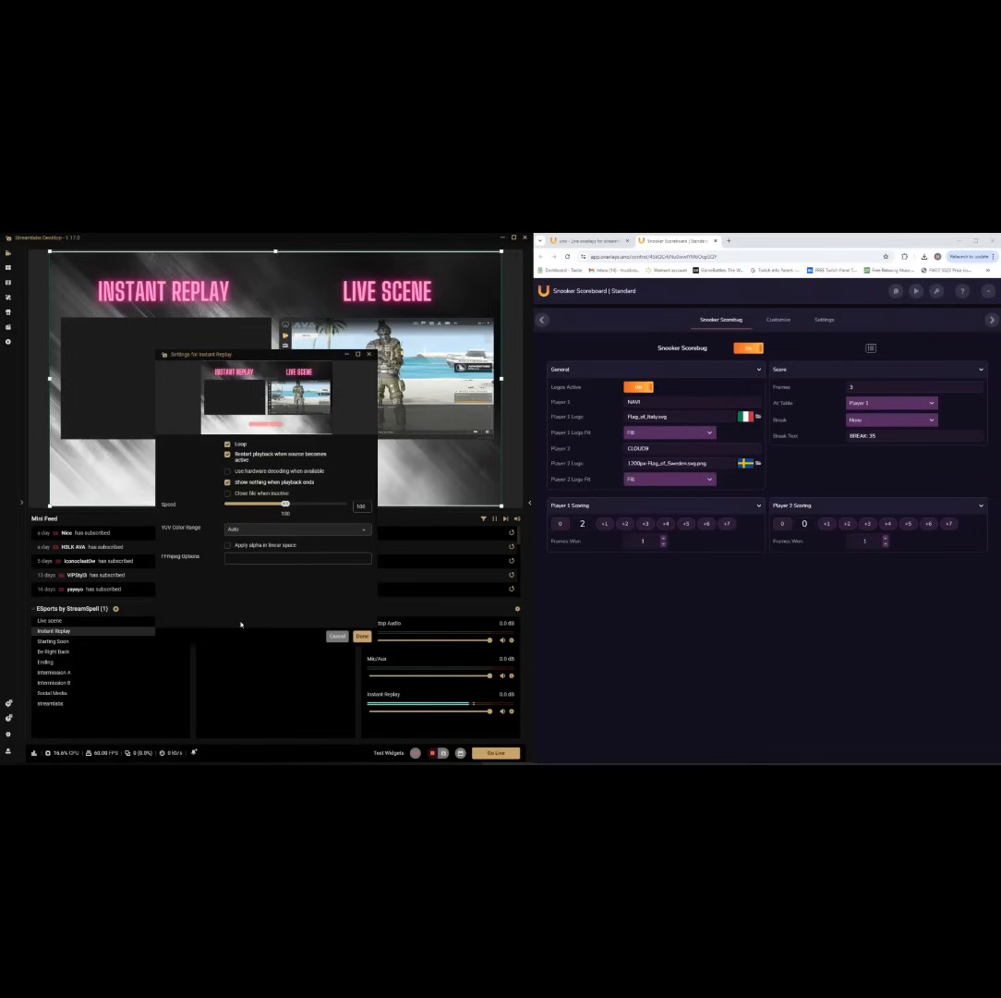
left_click(342, 636)
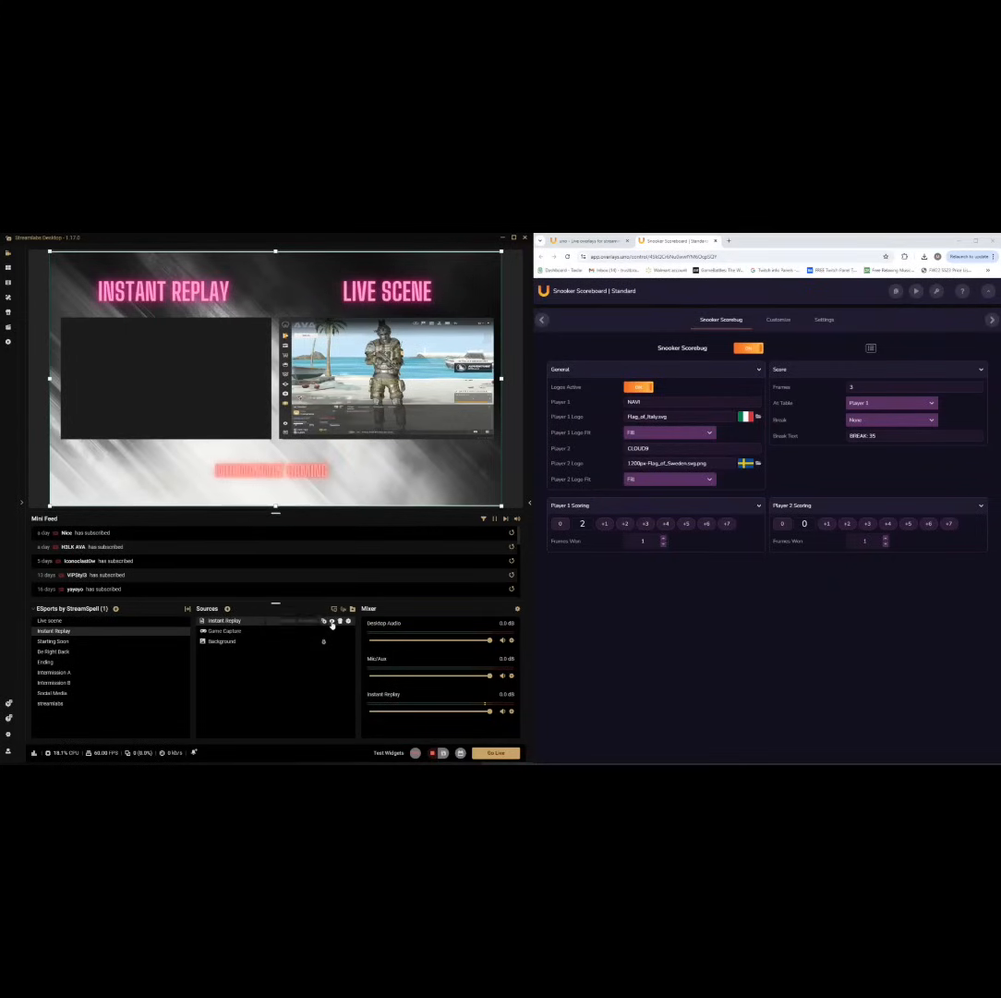
Move the Instant Replay source below the Background source in the source order and review its playback properties
mouse_move(222, 623)
left_mouse_down()
mouse_move(214, 644)
mouse_move(223, 648)
left_mouse_up()
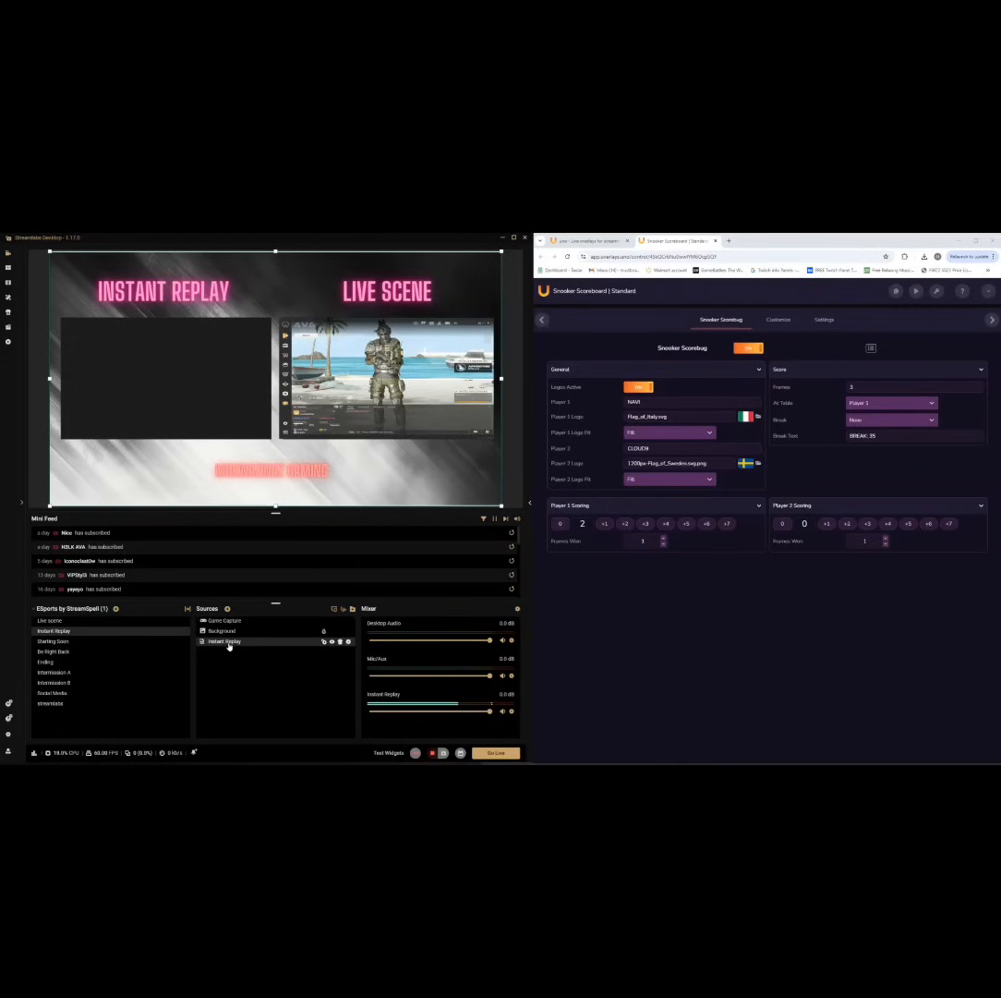
double_click(229, 644)
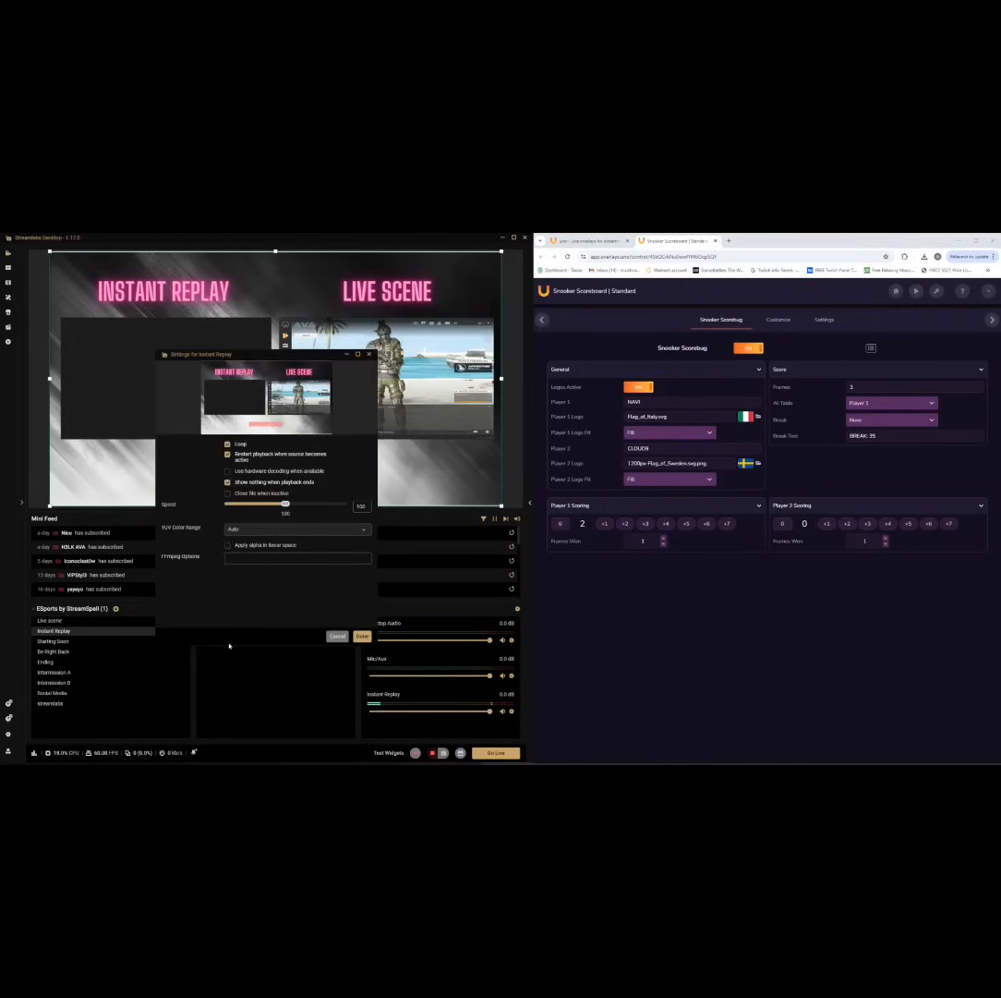
left_click(328, 637)
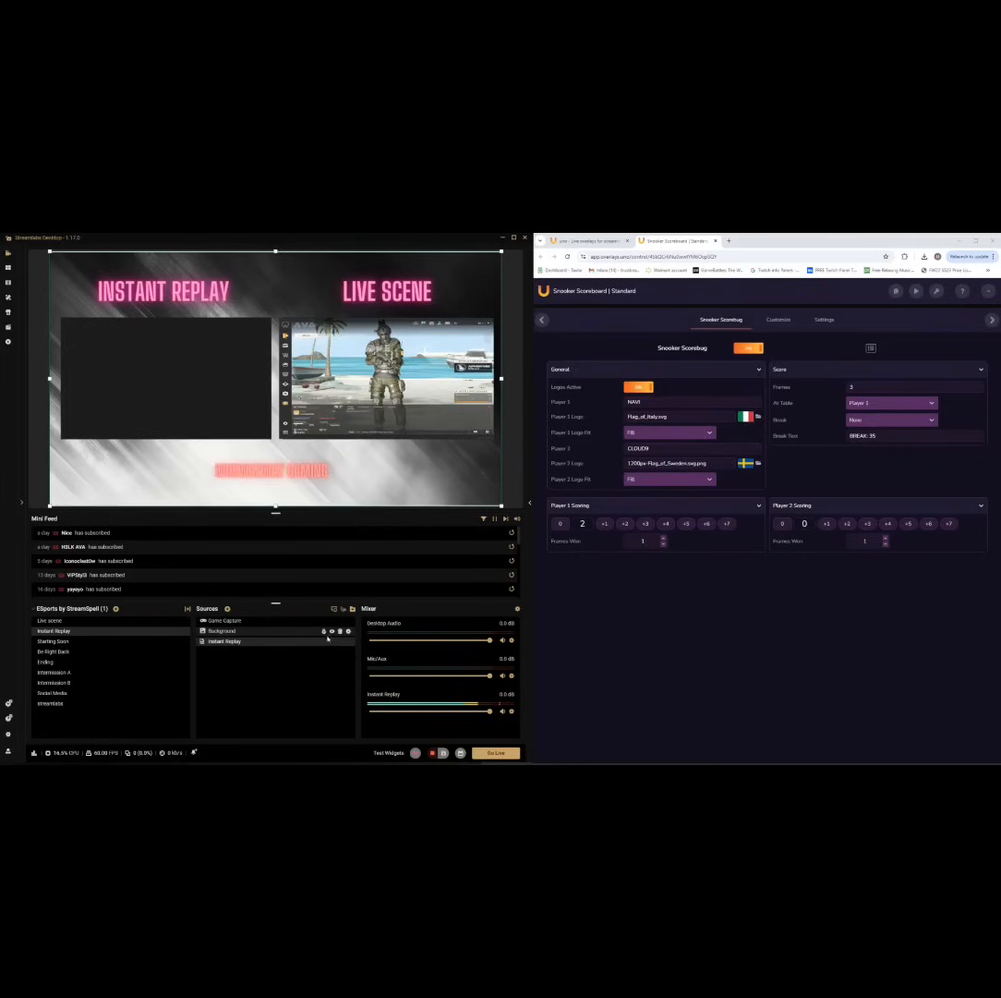
double_click(220, 641)
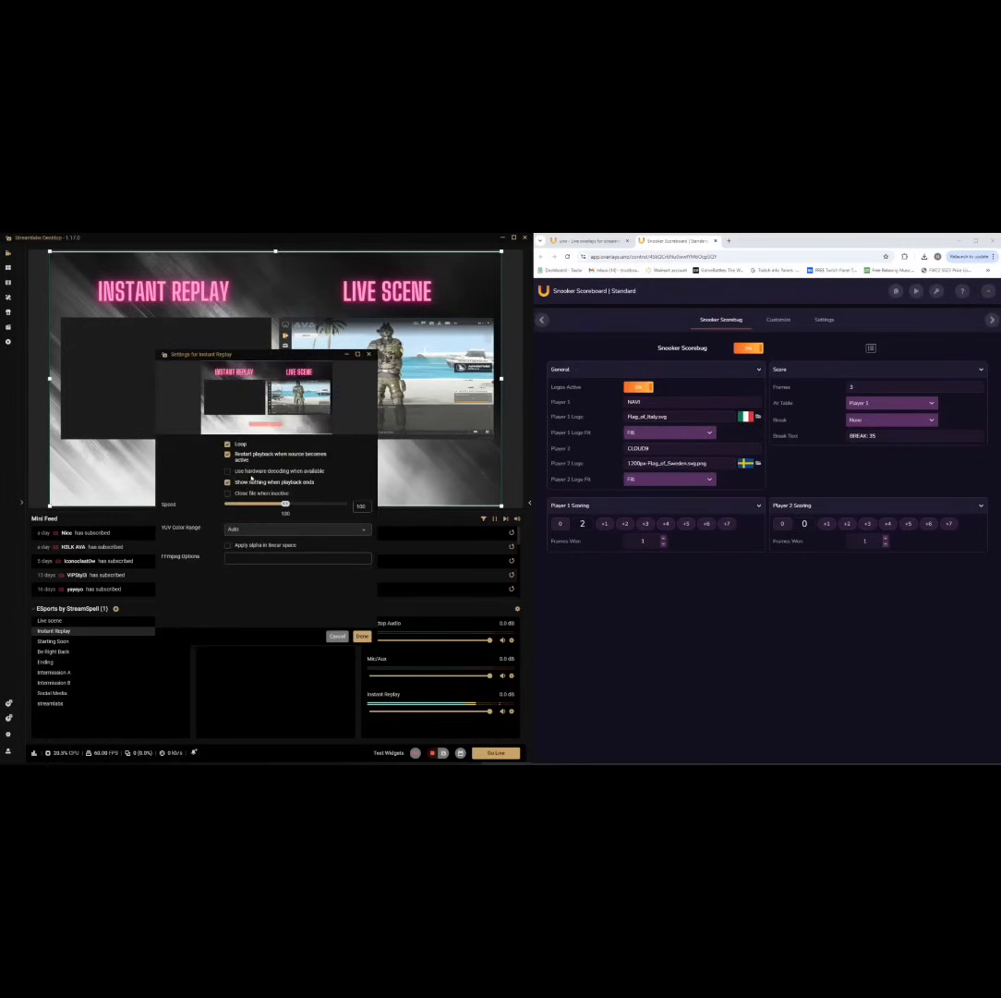
left_click(336, 637)
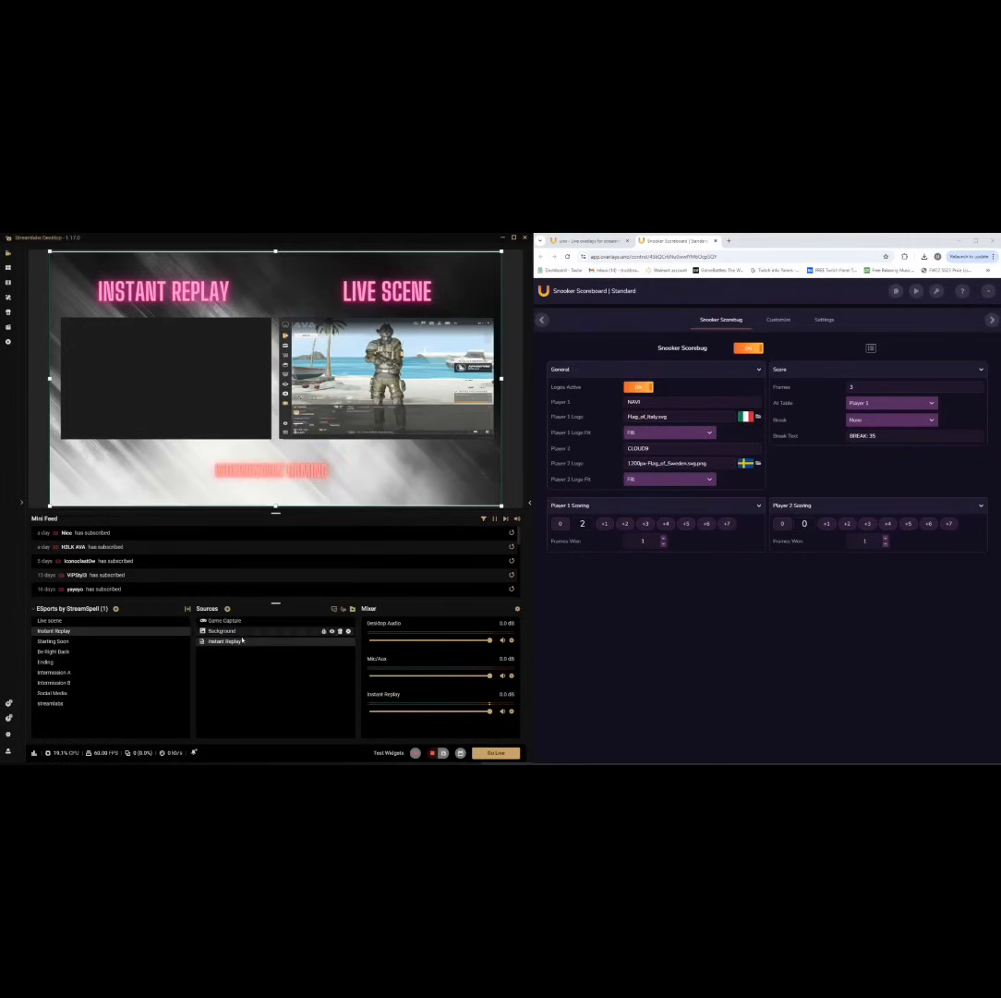
right_click(291, 645)
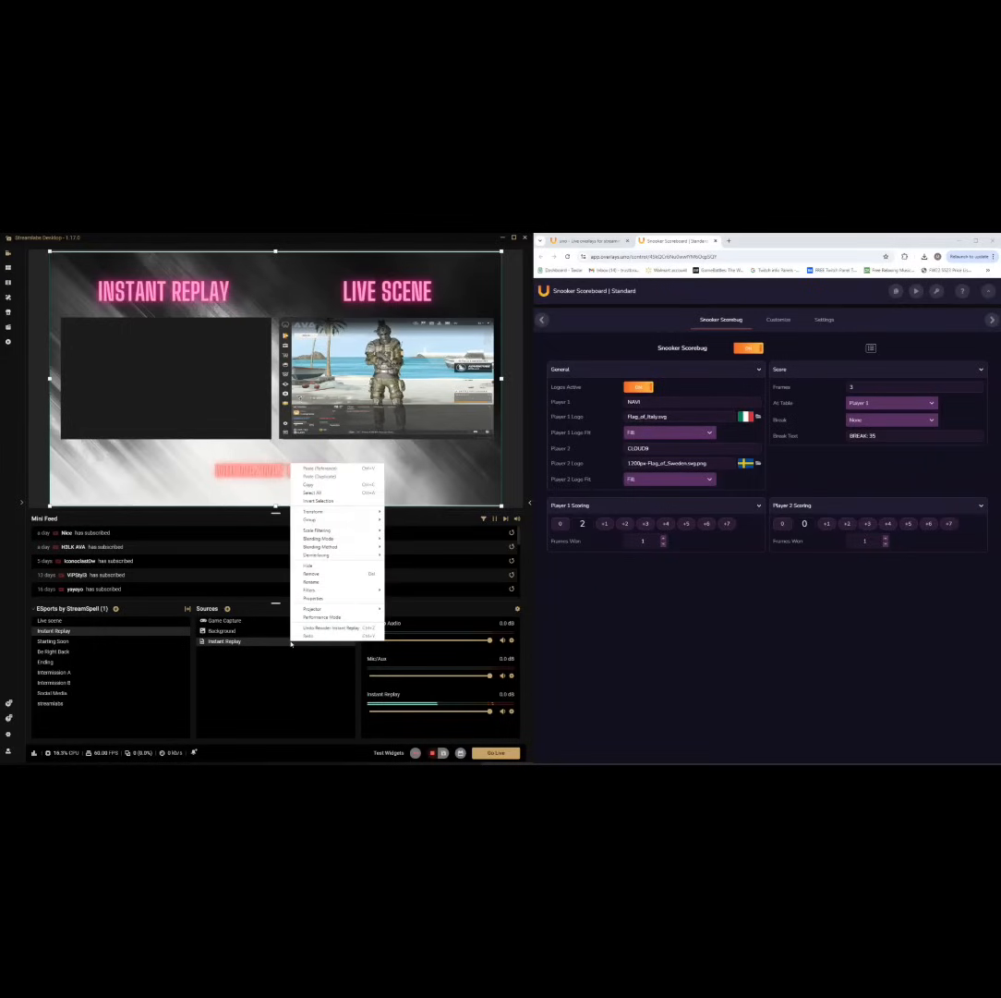
left_click(321, 599)
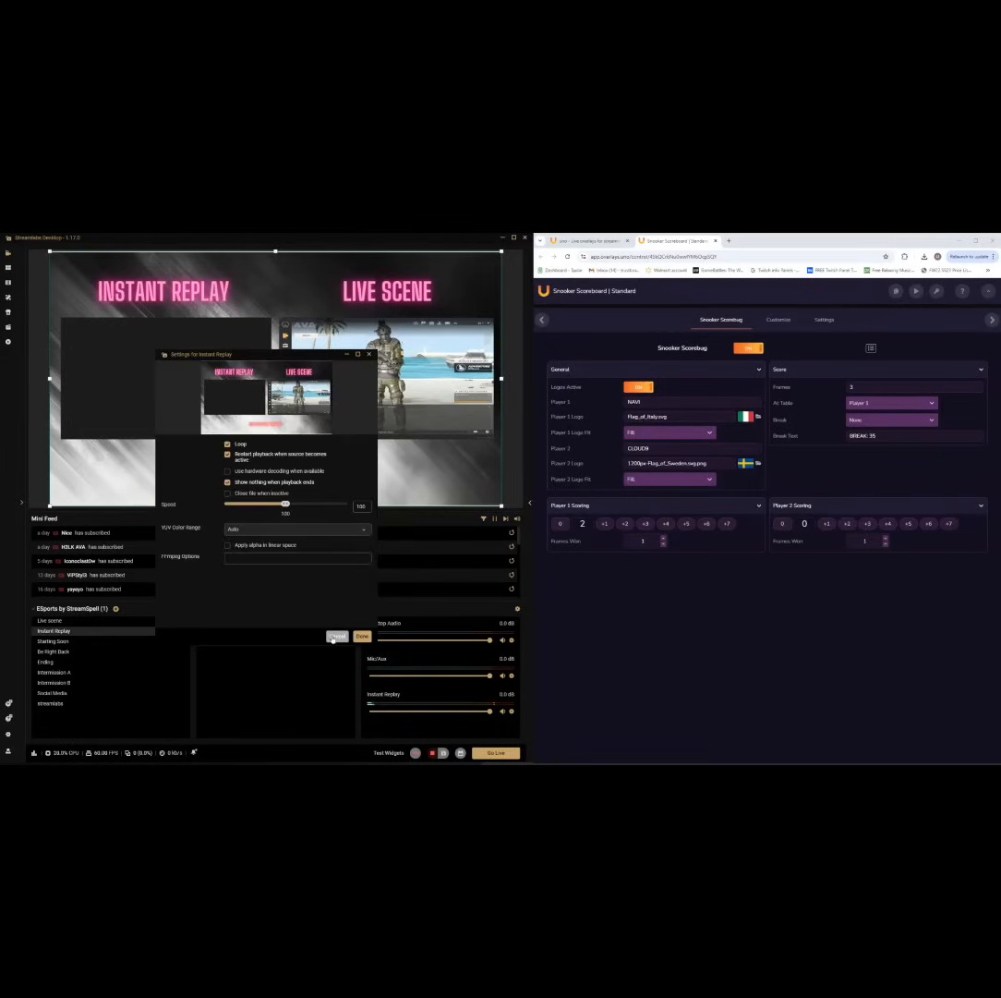
left_click(334, 635)
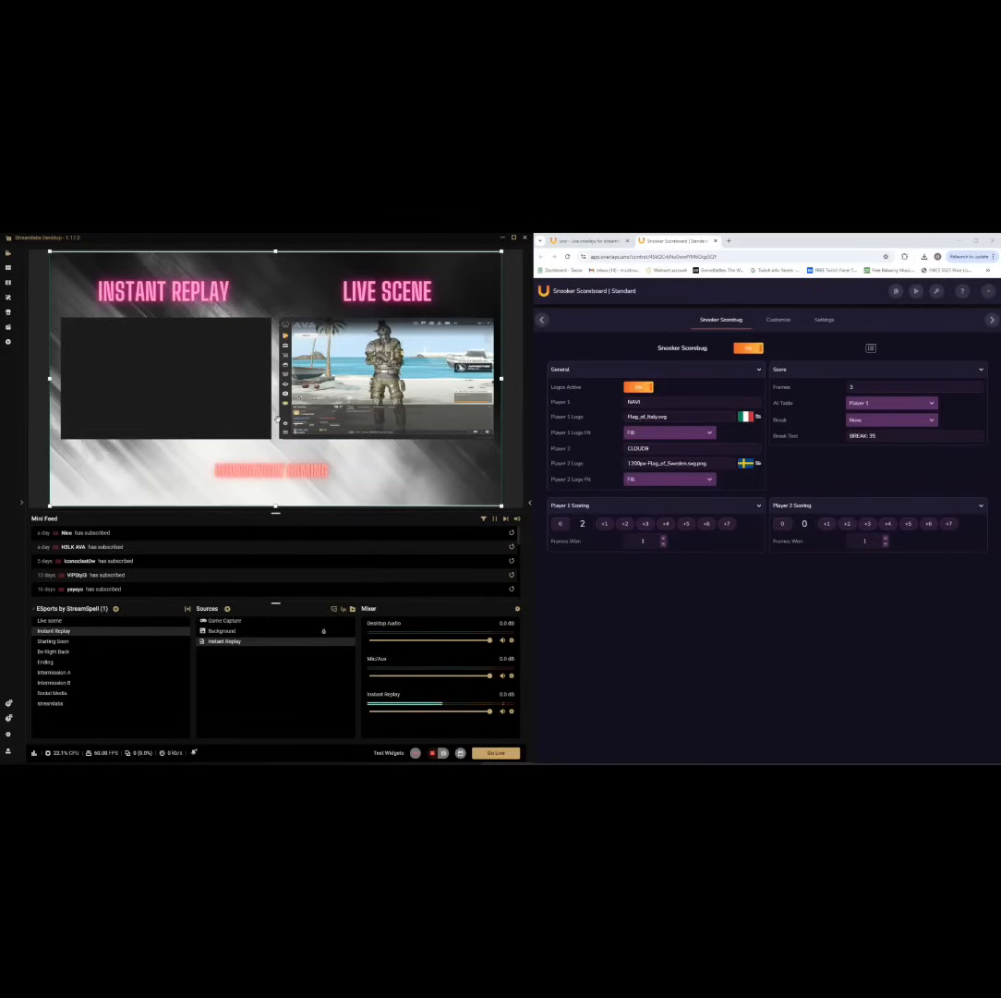
Shrink and position the Instant Replay source to fill the empty frame under the INSTANT REPLAY heading, and lock it
left_click_drag(500, 505, 243, 359)
left_click(199, 385)
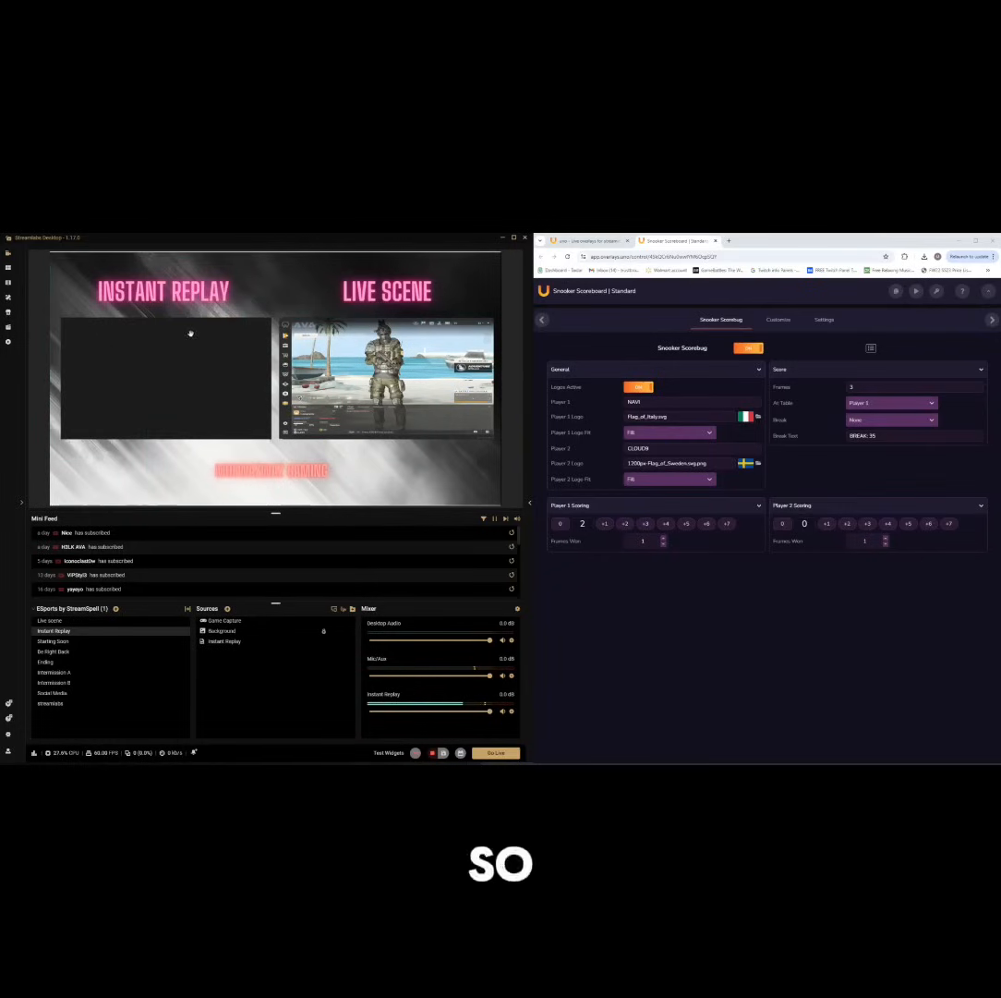
left_click(225, 641)
left_click_drag(171, 297, 183, 376)
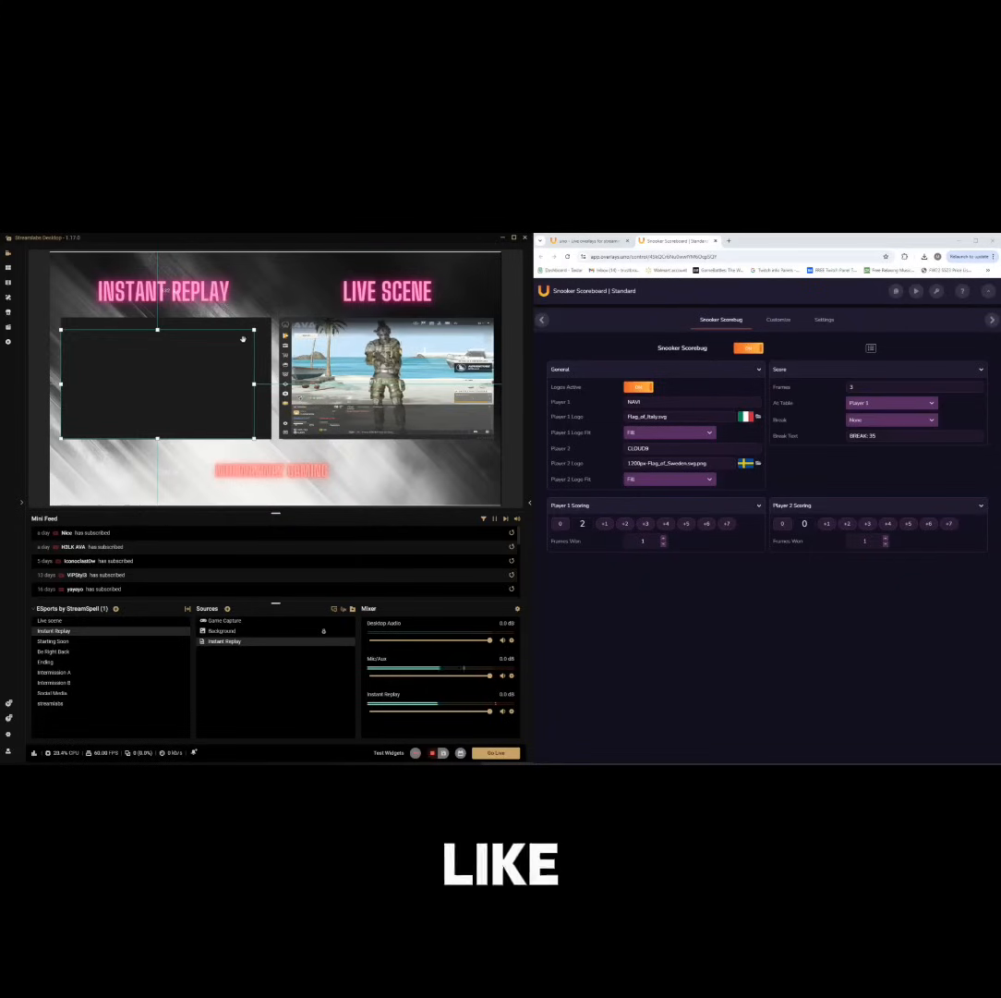
left_click_drag(254, 329, 272, 319)
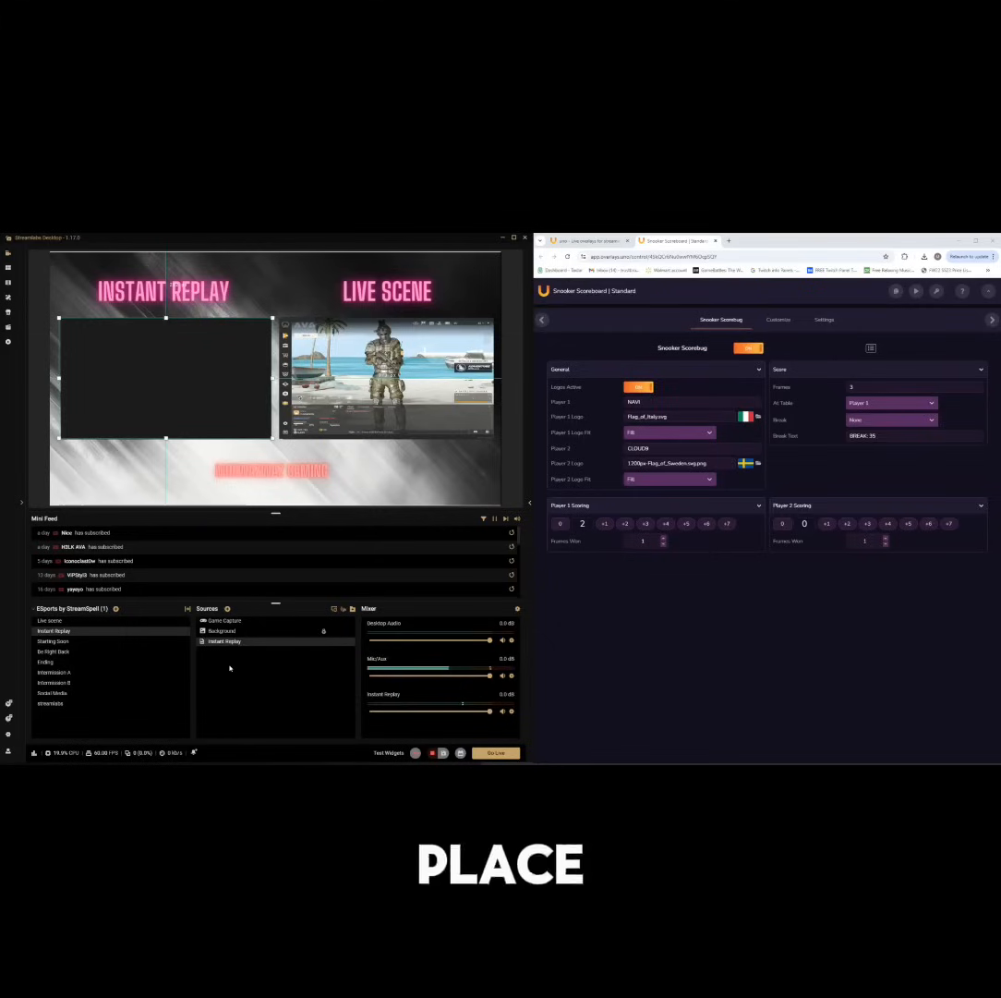
left_click(323, 642)
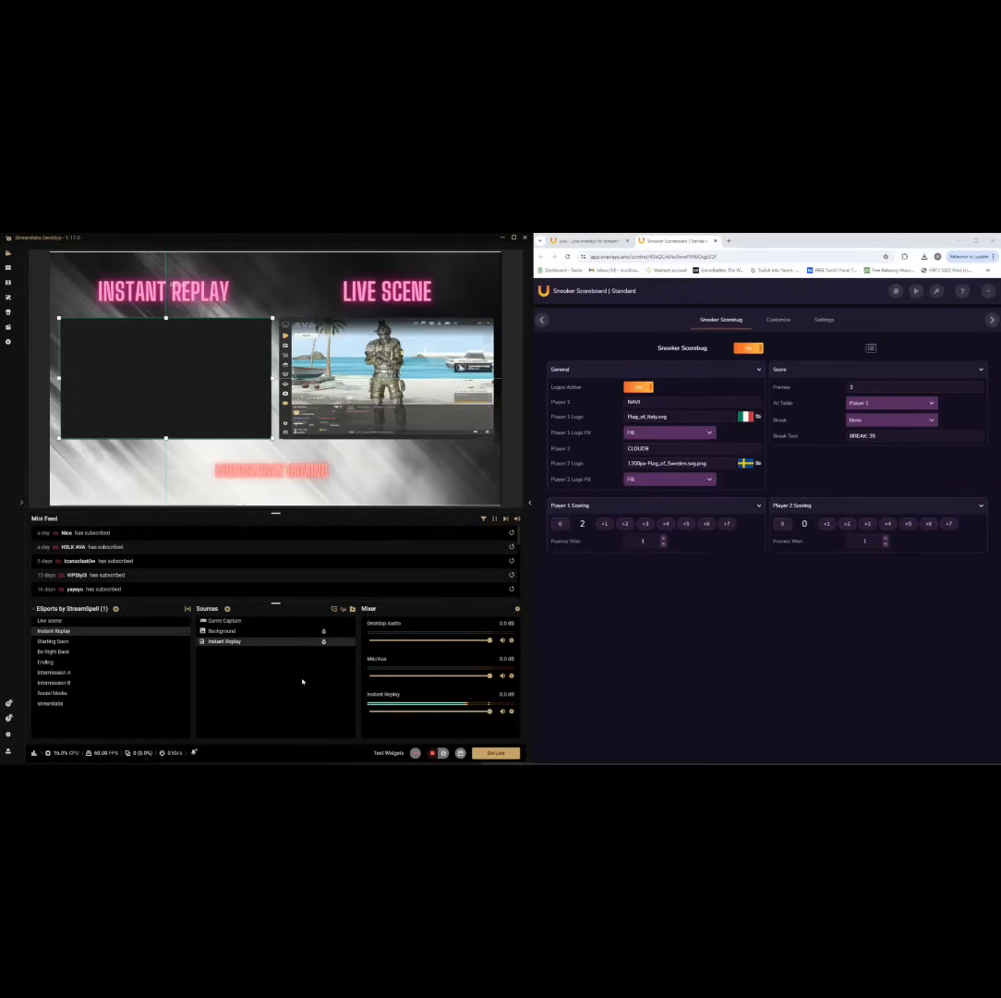
double_click(237, 645)
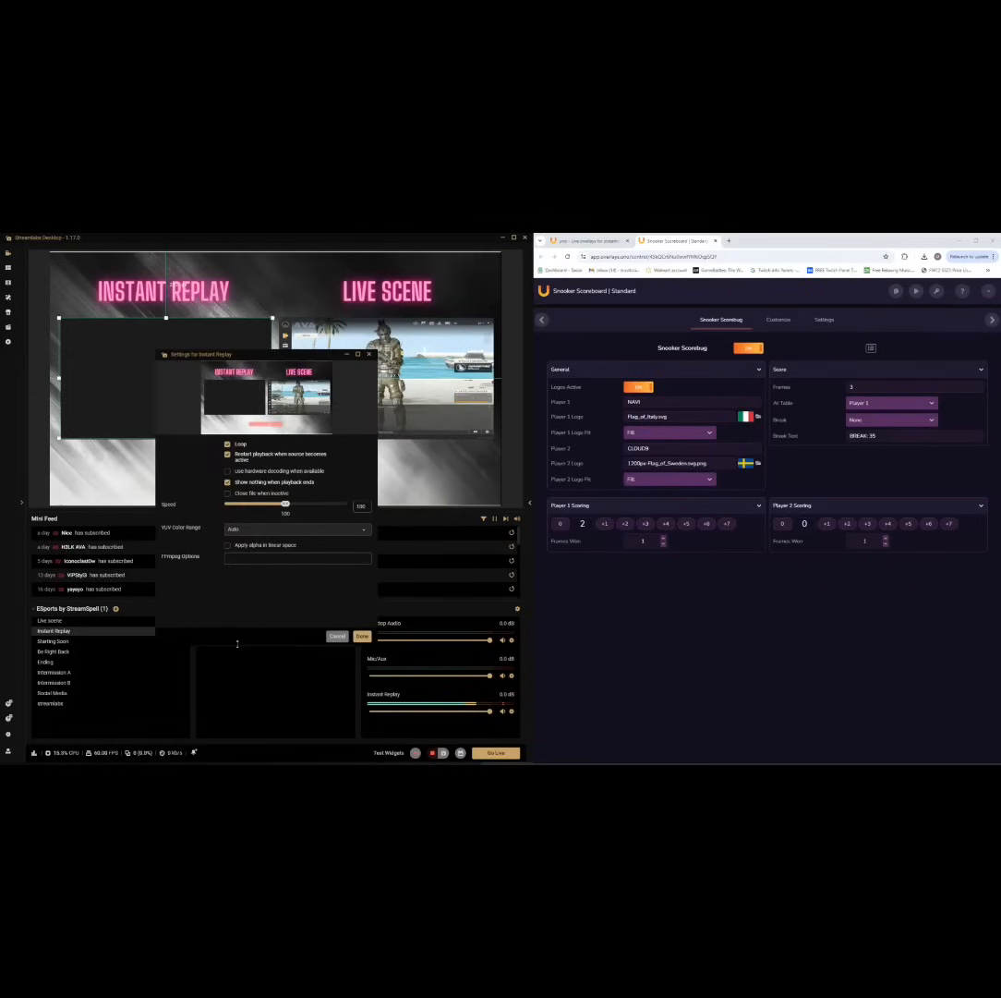
left_click(338, 636)
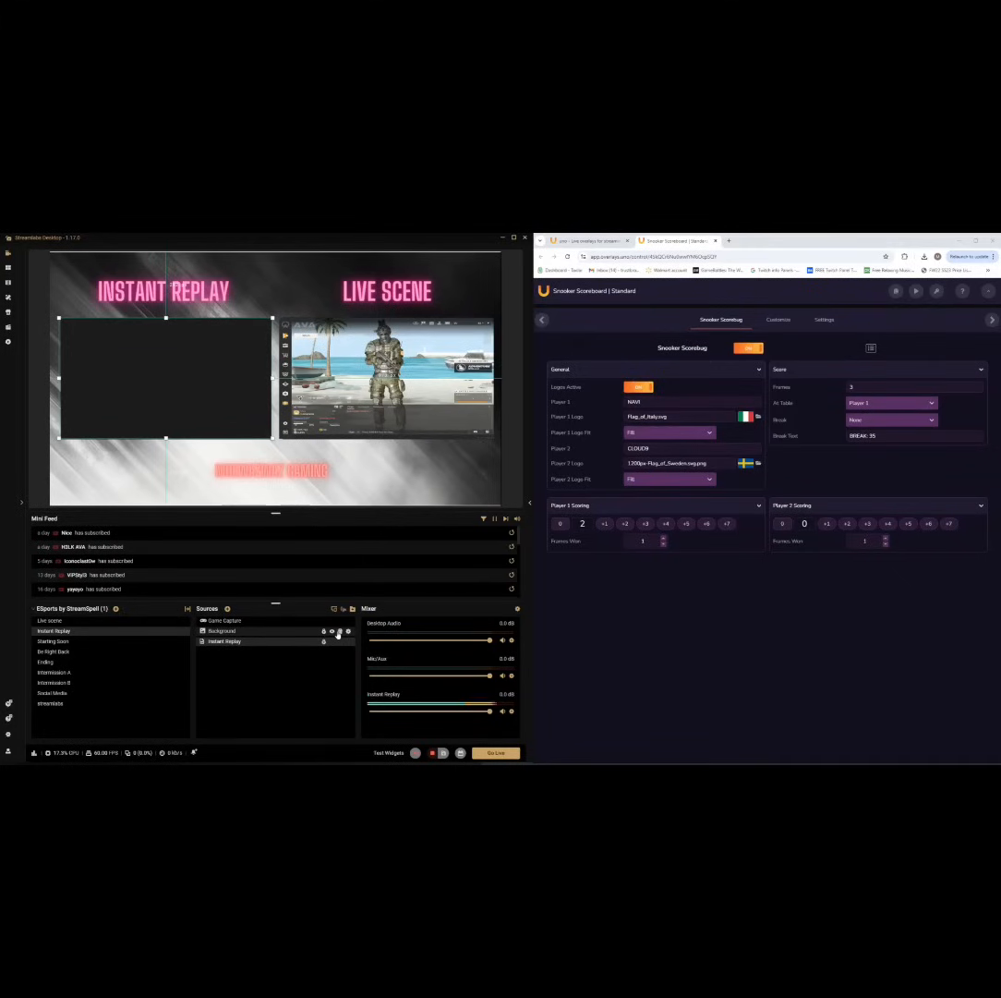
Assign the End key as the Save Replay hotkey and close the settings
left_click(9, 735)
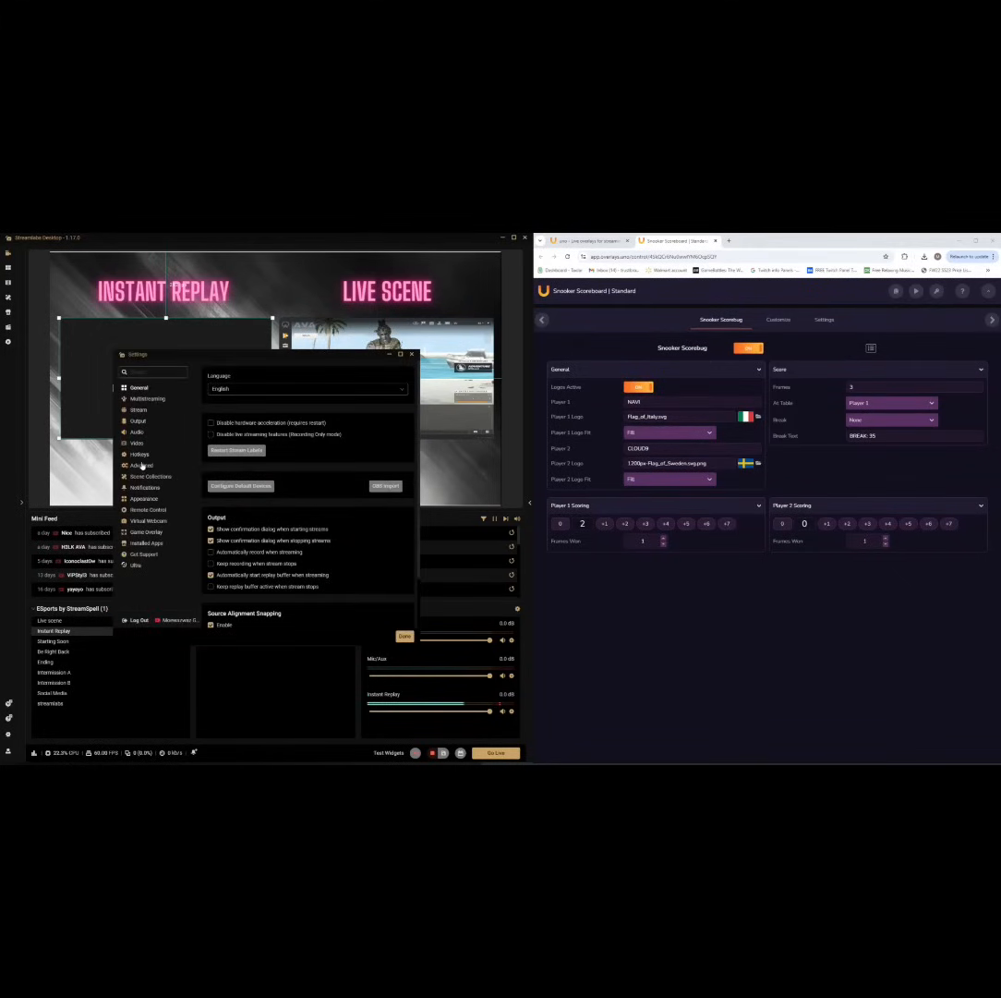
left_click(140, 453)
left_click(315, 523)
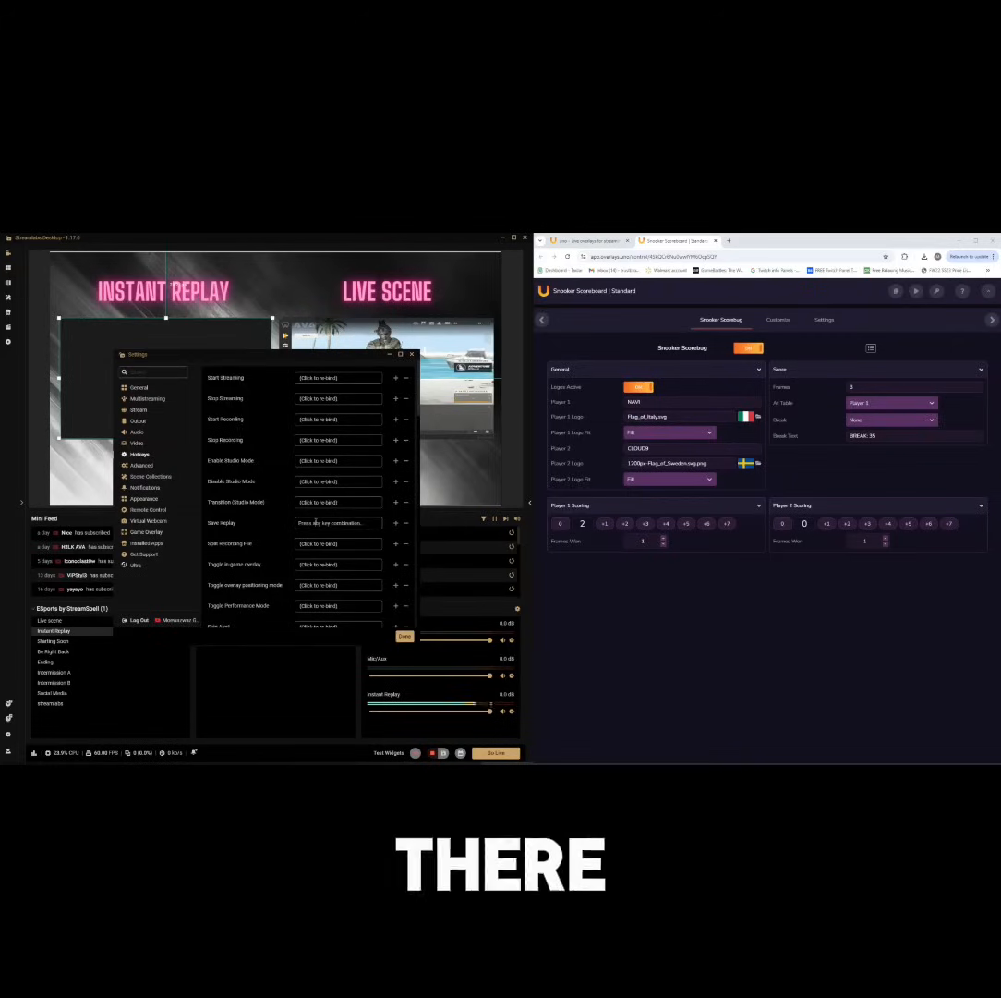
key("End")
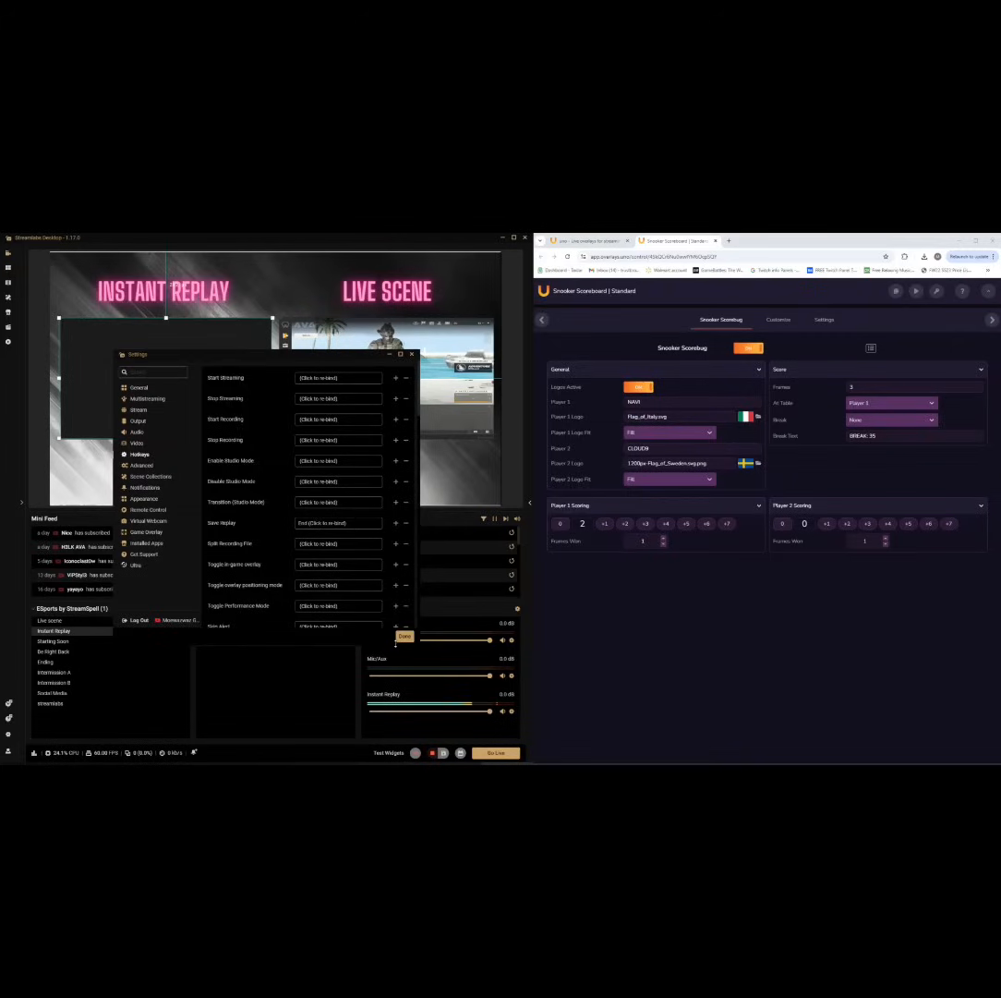
left_click(402, 637)
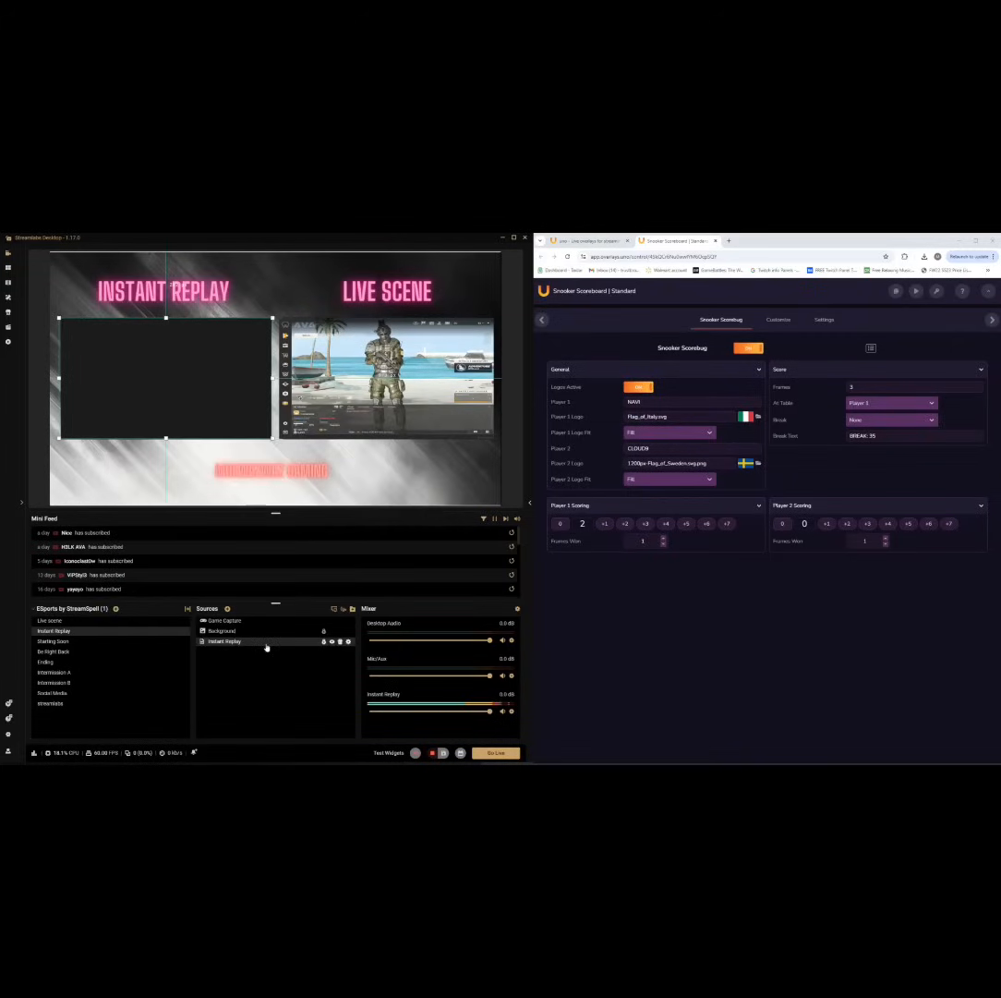
Preview switching between the Live scene and the Instant Replay scene, ending on the Live scene
left_click(55, 620)
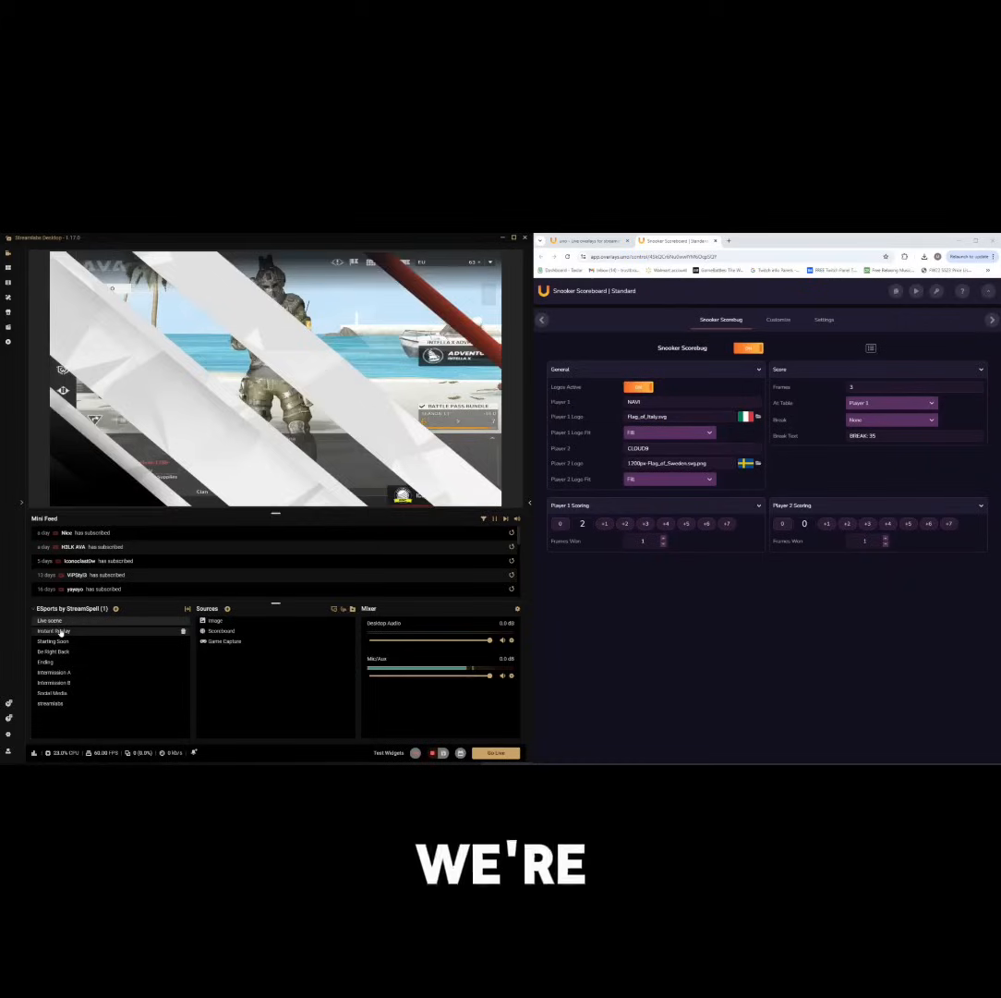
left_click(60, 631)
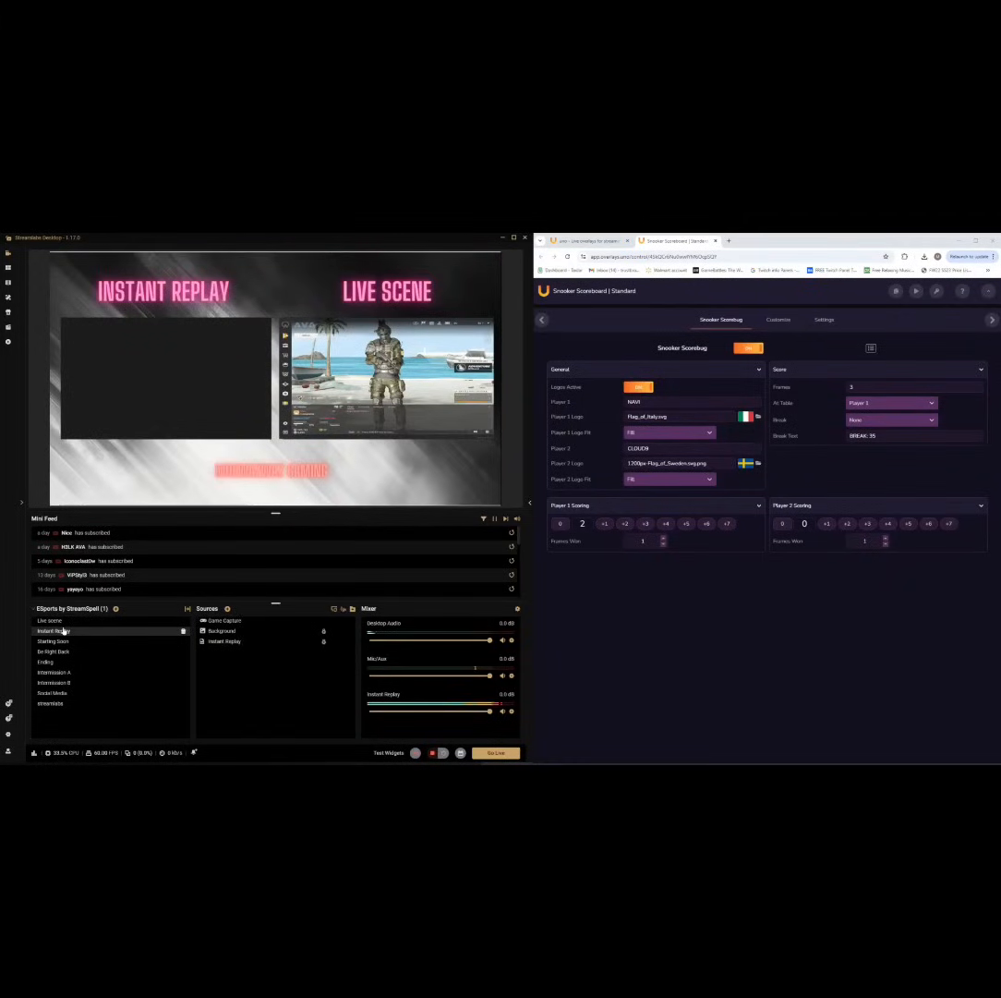
left_click(41, 621)
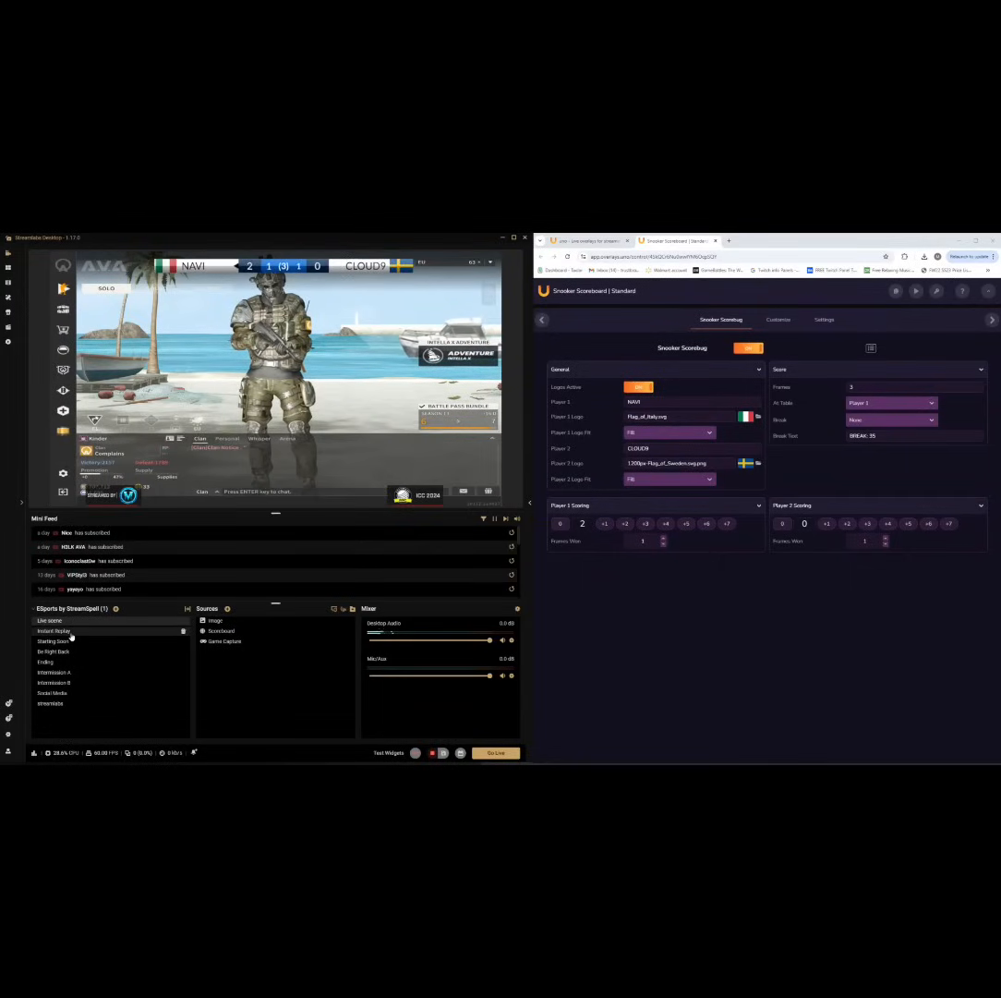
Return to the Instant Replay scene and review the properties of its Instant Replay source
left_click(53, 631)
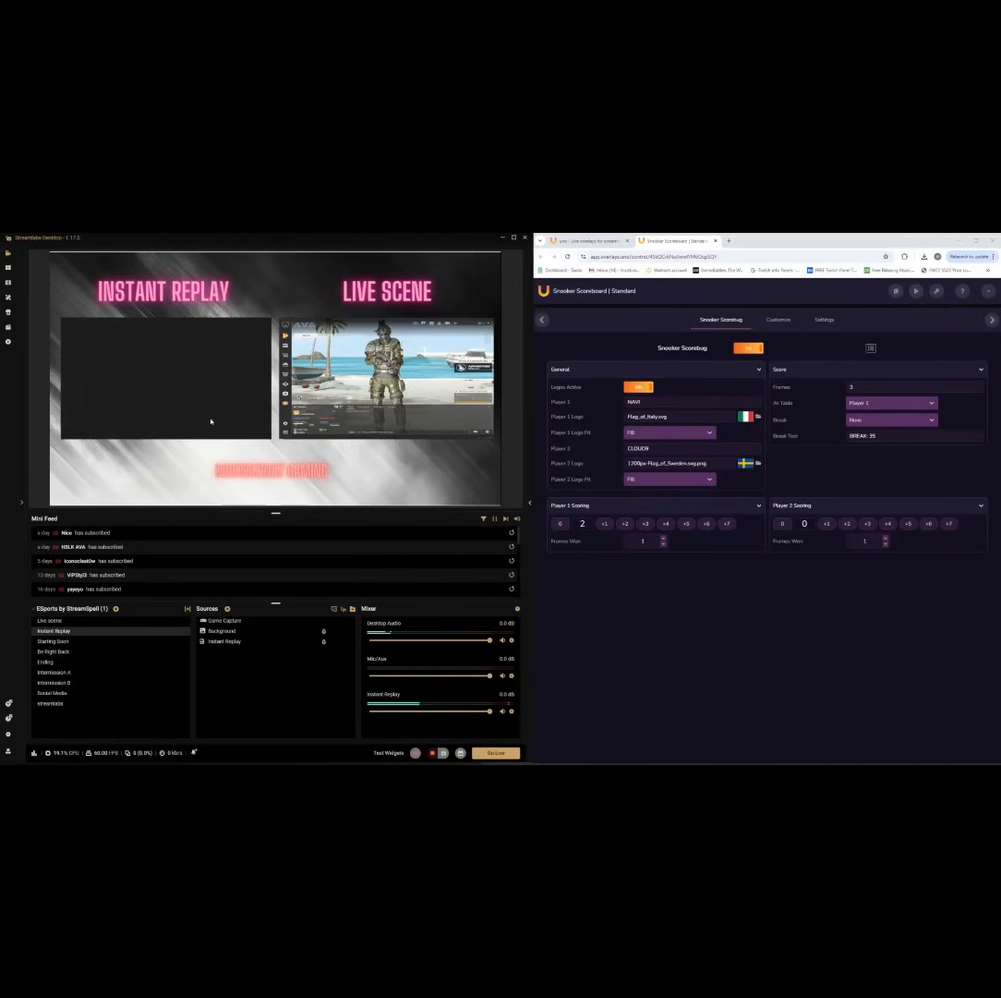
left_click(235, 642)
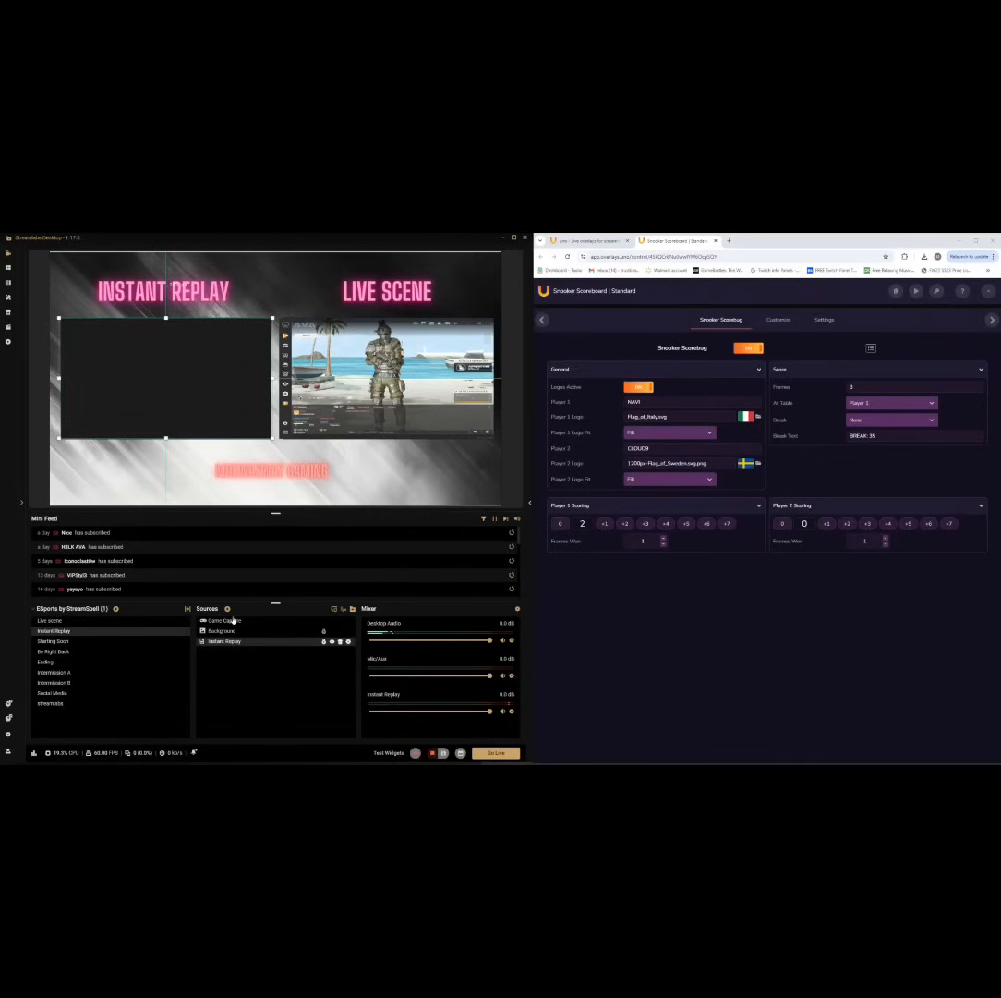
right_click(292, 644)
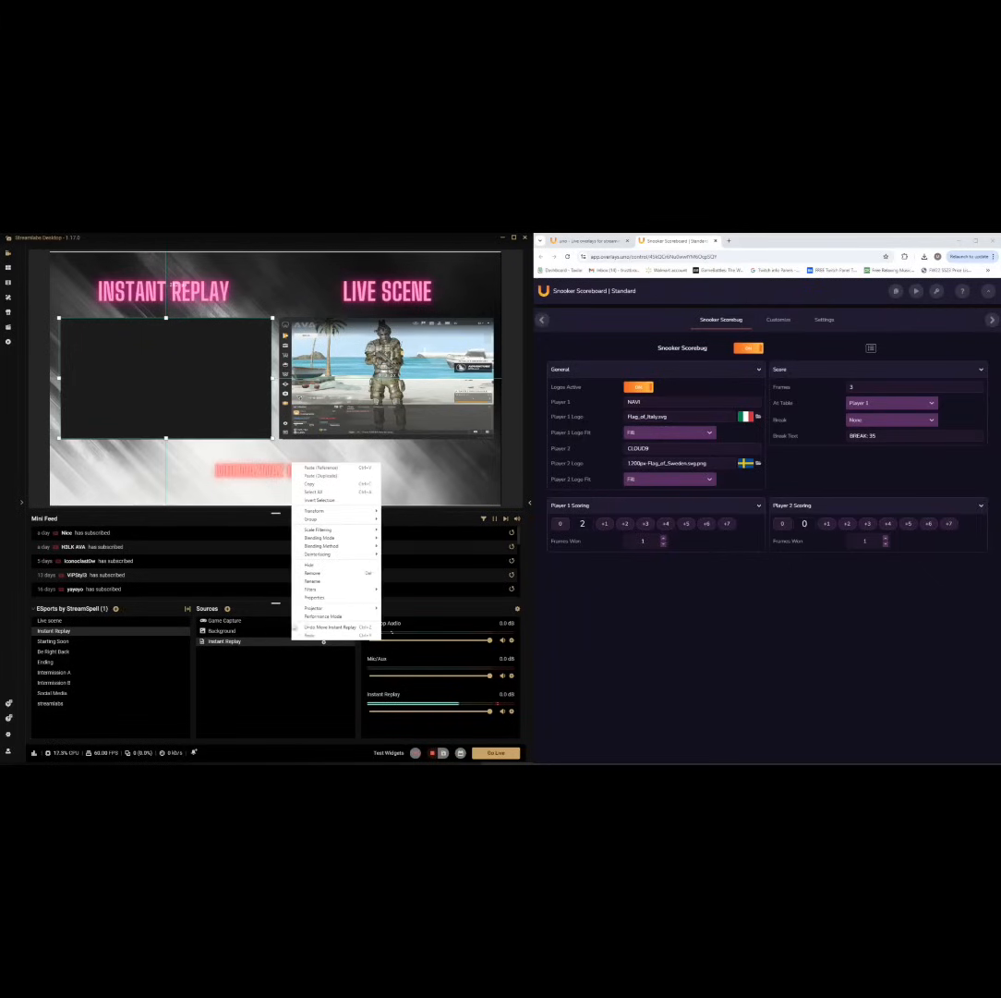
left_click(319, 597)
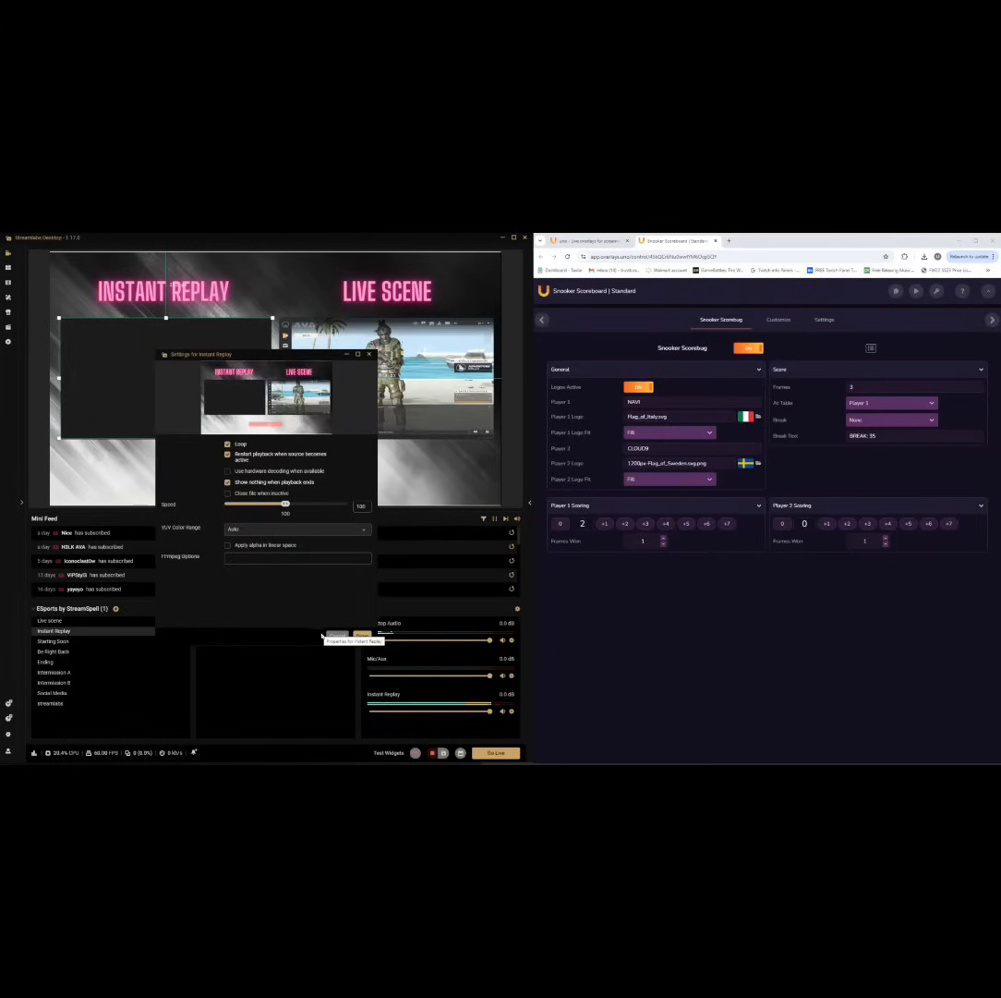
left_click(336, 636)
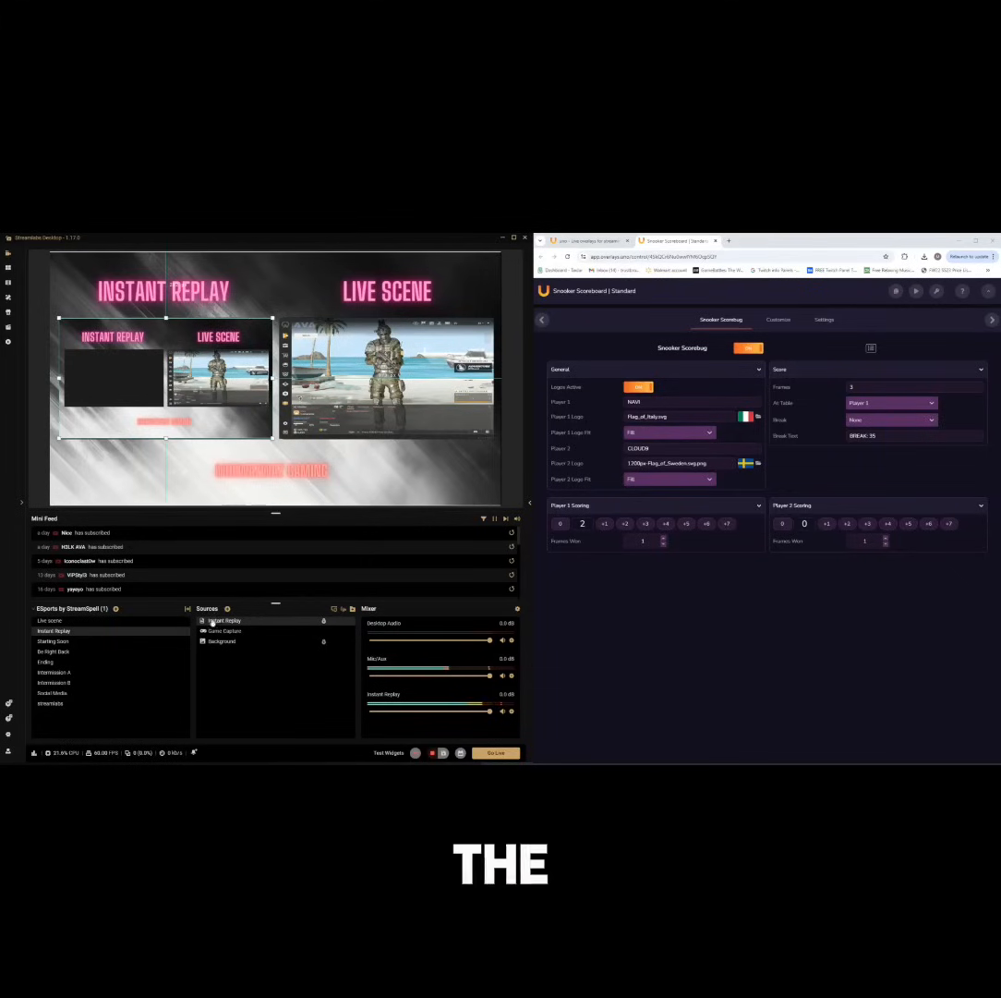
Check the replays folder in File Explorer, then go back to the stream layout
key("super+e")
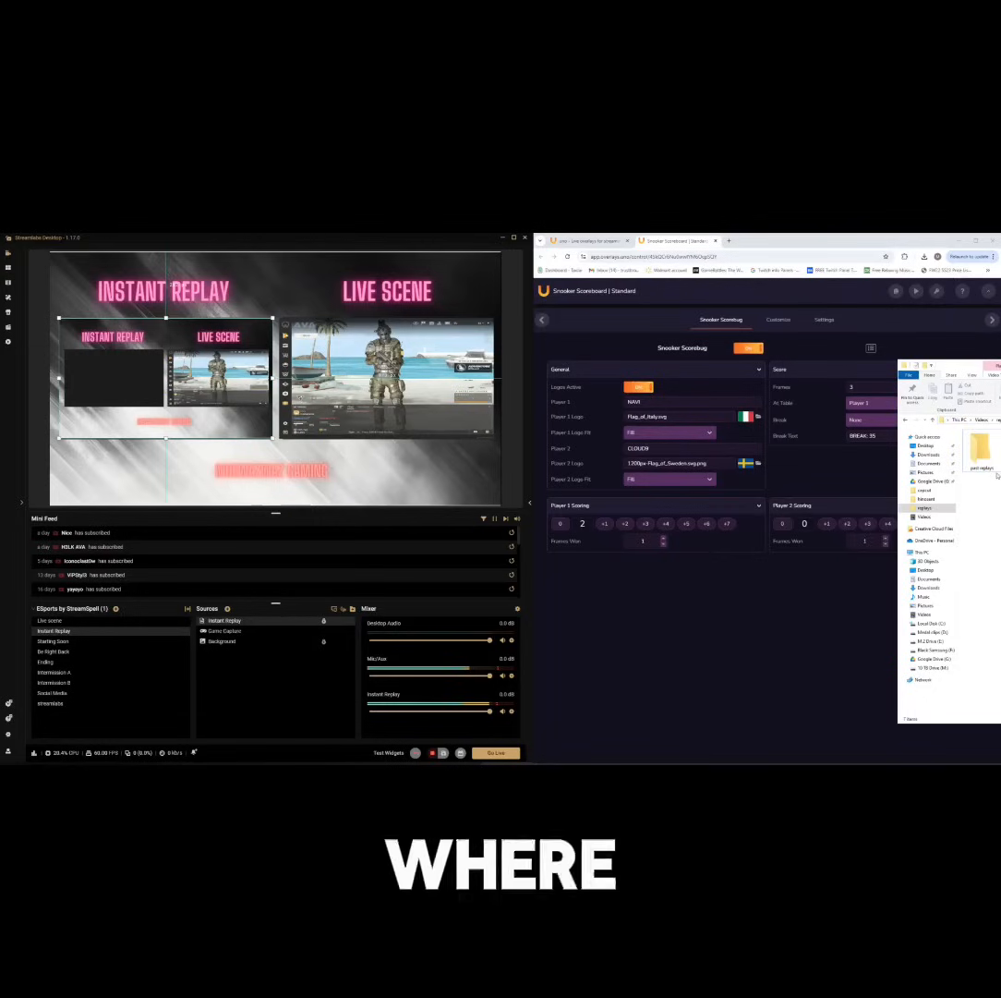
left_click(549, 510)
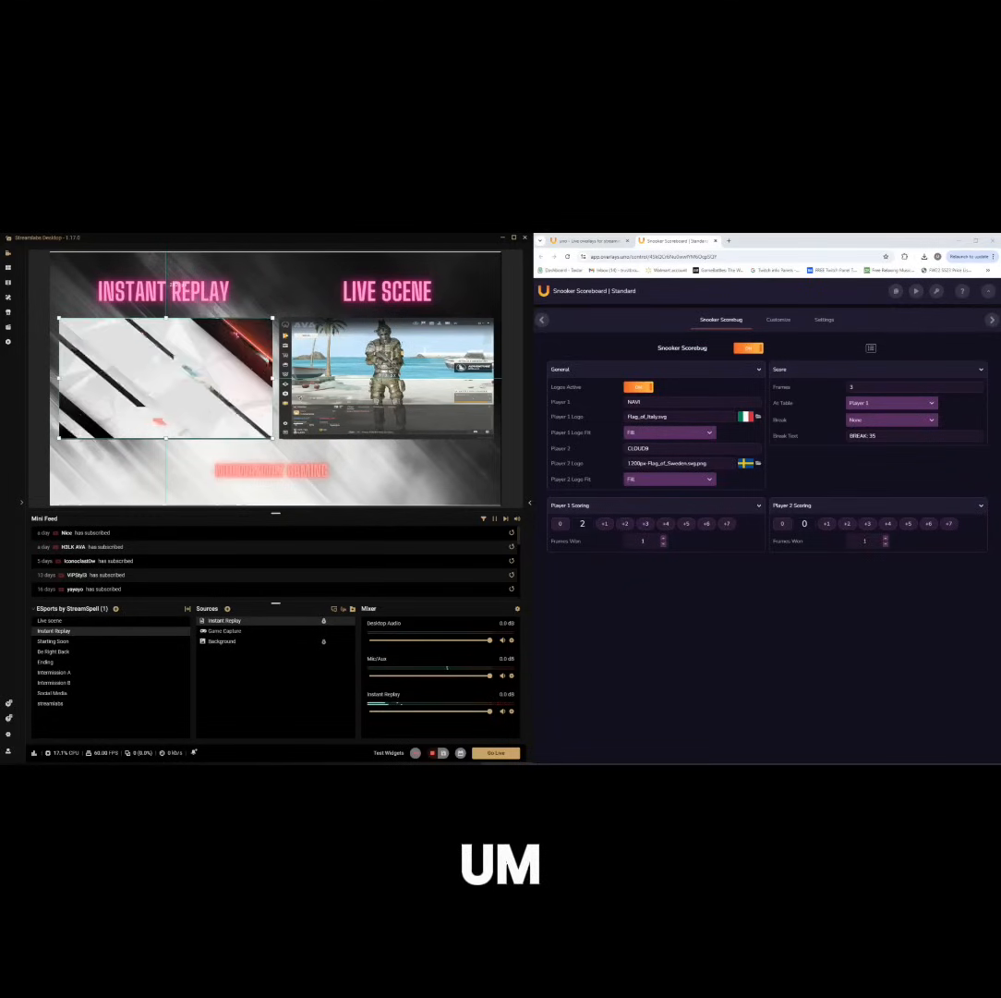
Switch to the Alliance of Valiant Arms game, return it to the lobby and make the Live scene active
key("alt+Tab")
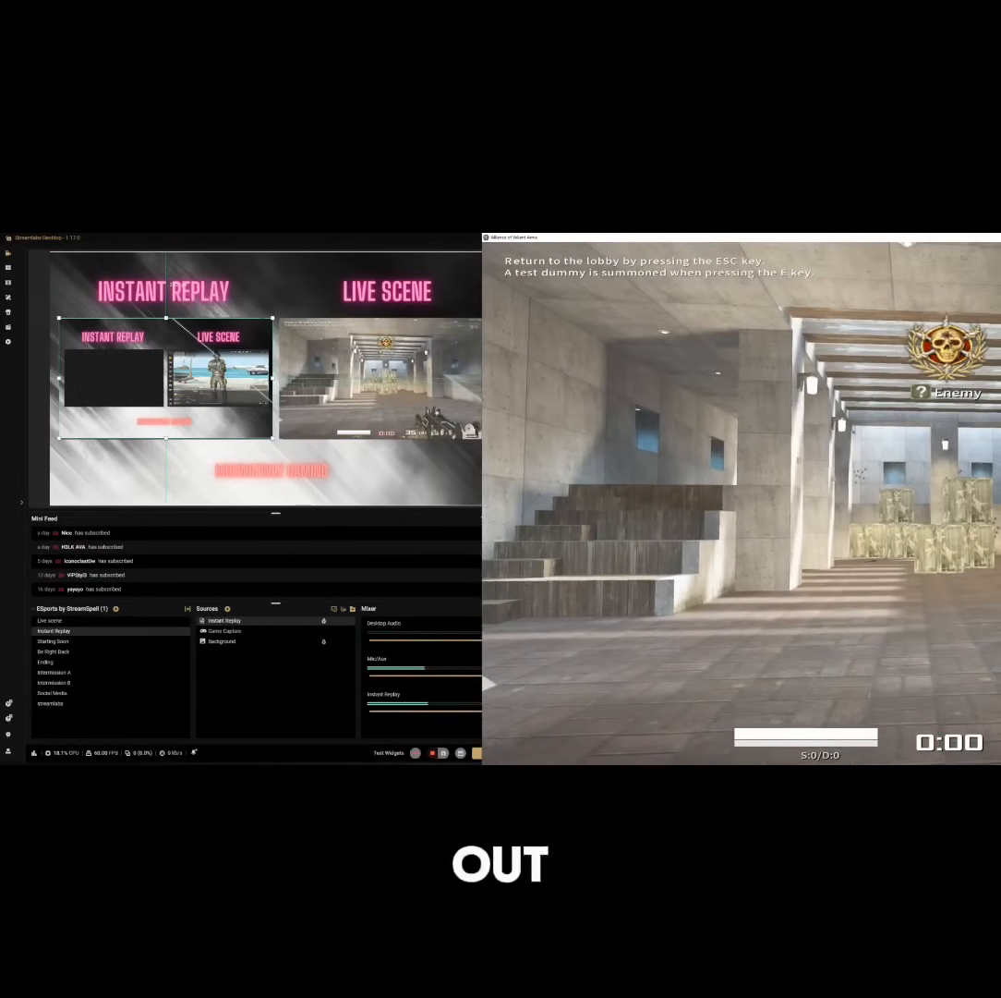
key("Escape")
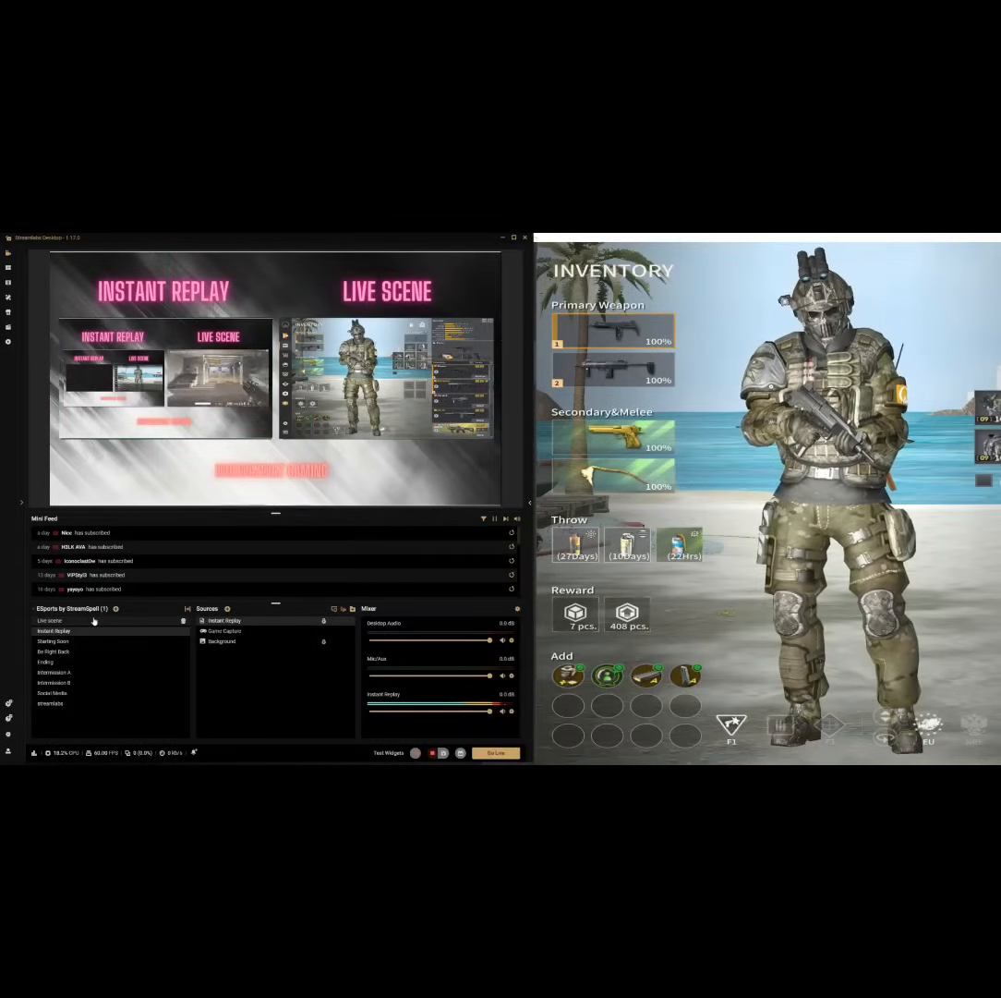
left_click(93, 621)
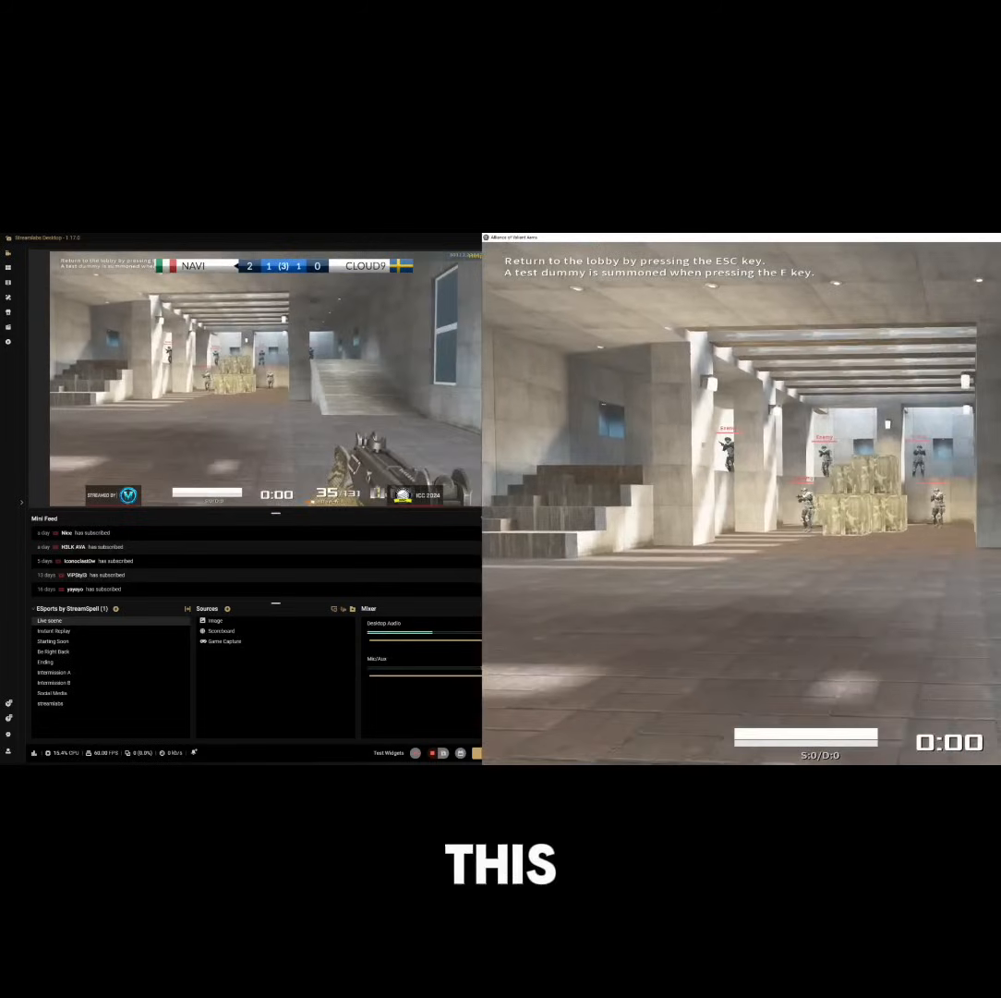
Shoot the summoned test dummies in the practice range and reload the weapon to produce fresh replay footage
key("w")
left_click(950, 504)
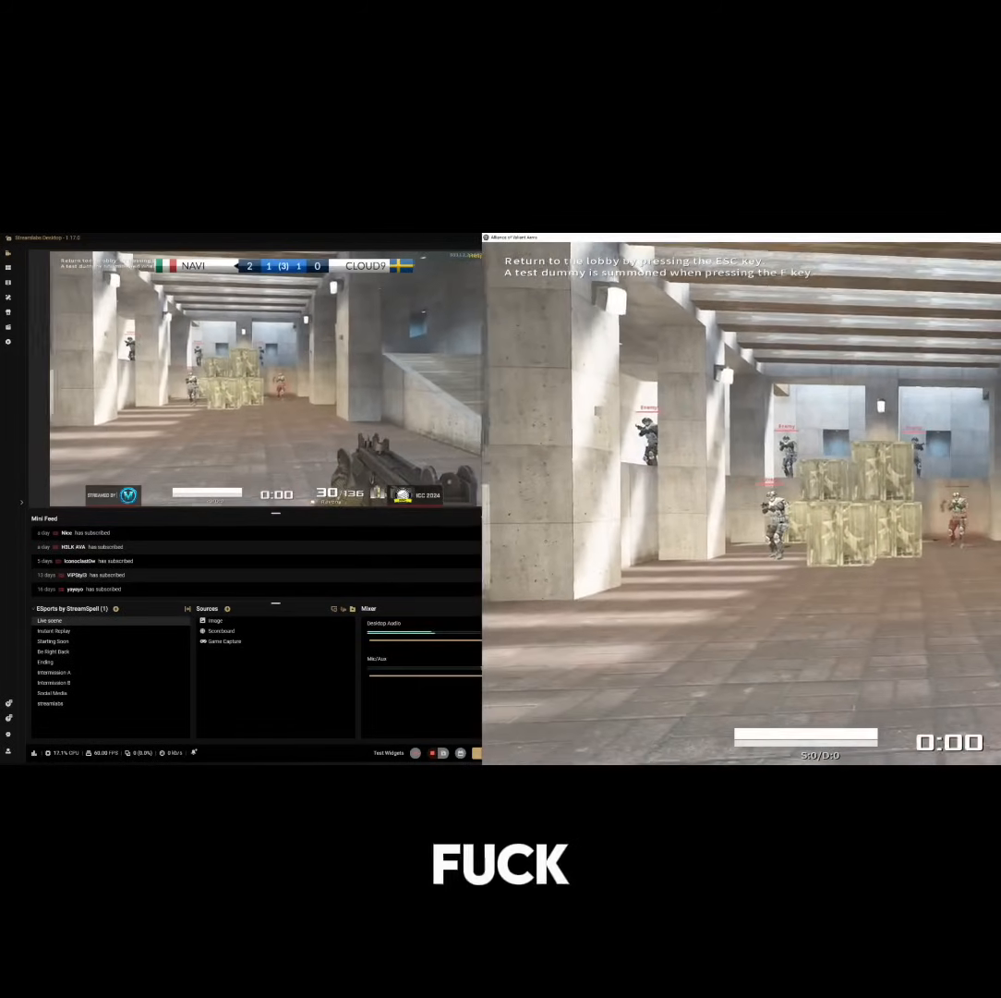
left_click(945, 503)
left_click(945, 503)
left_click(945, 504)
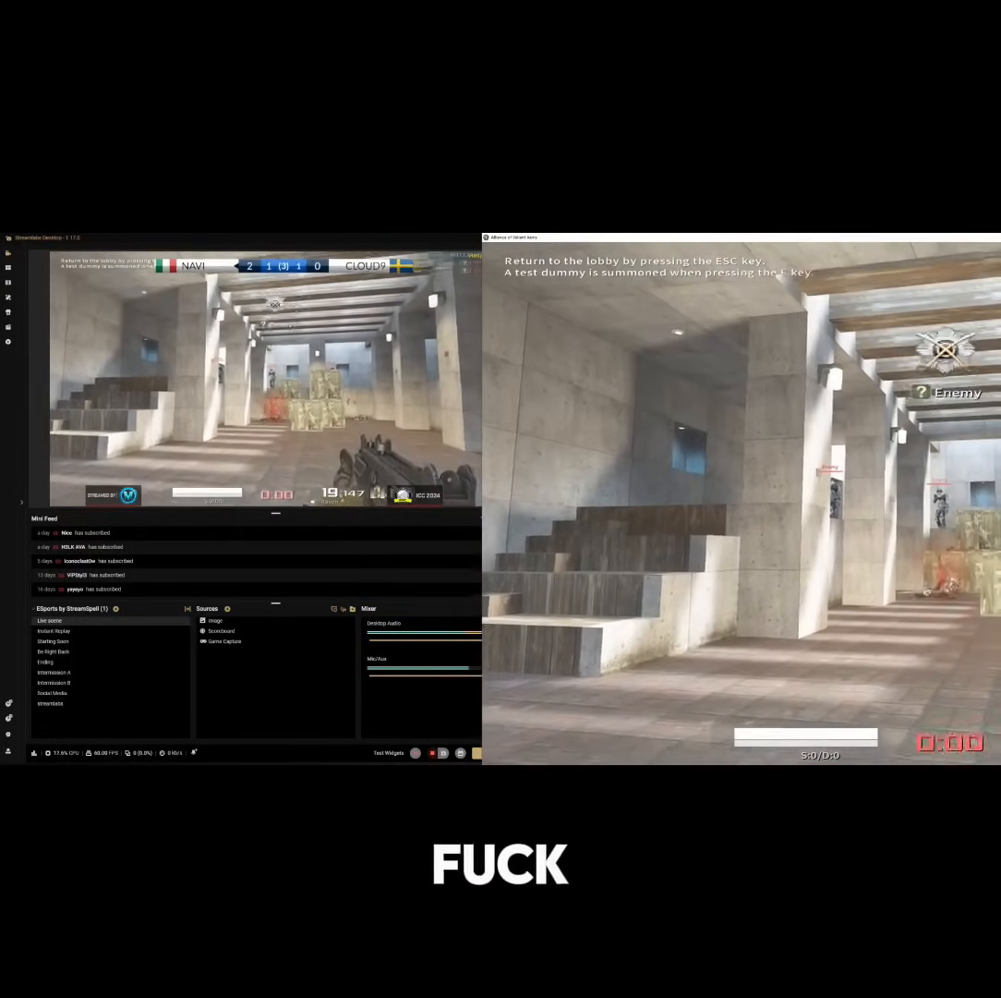
left_click(945, 503)
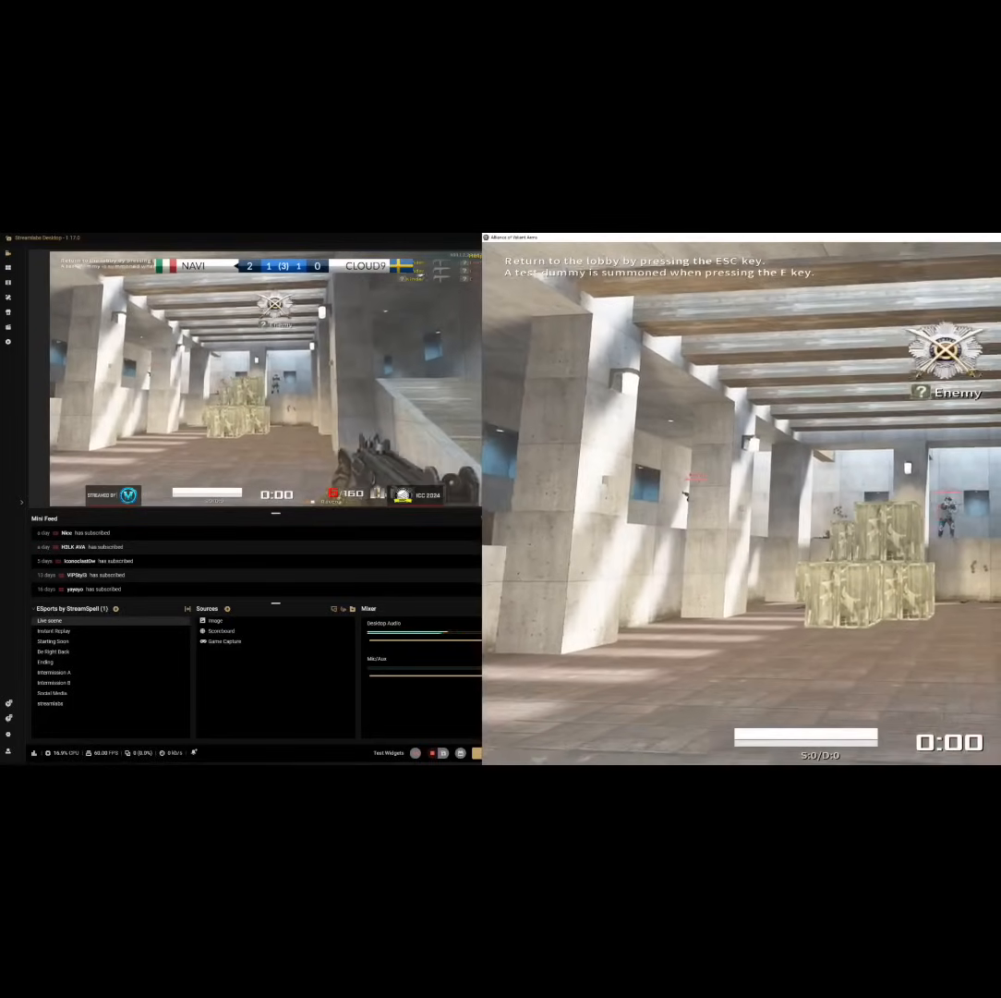
key("w")
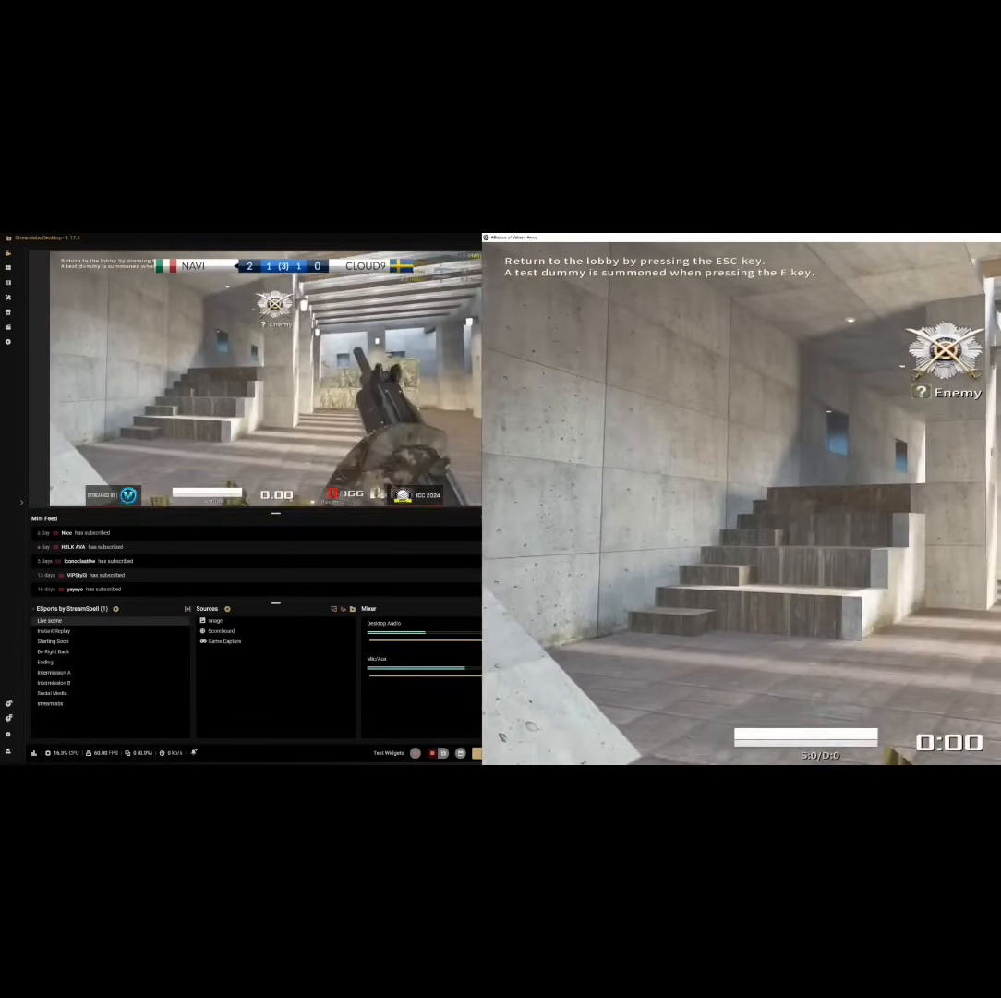
left_click(947, 504)
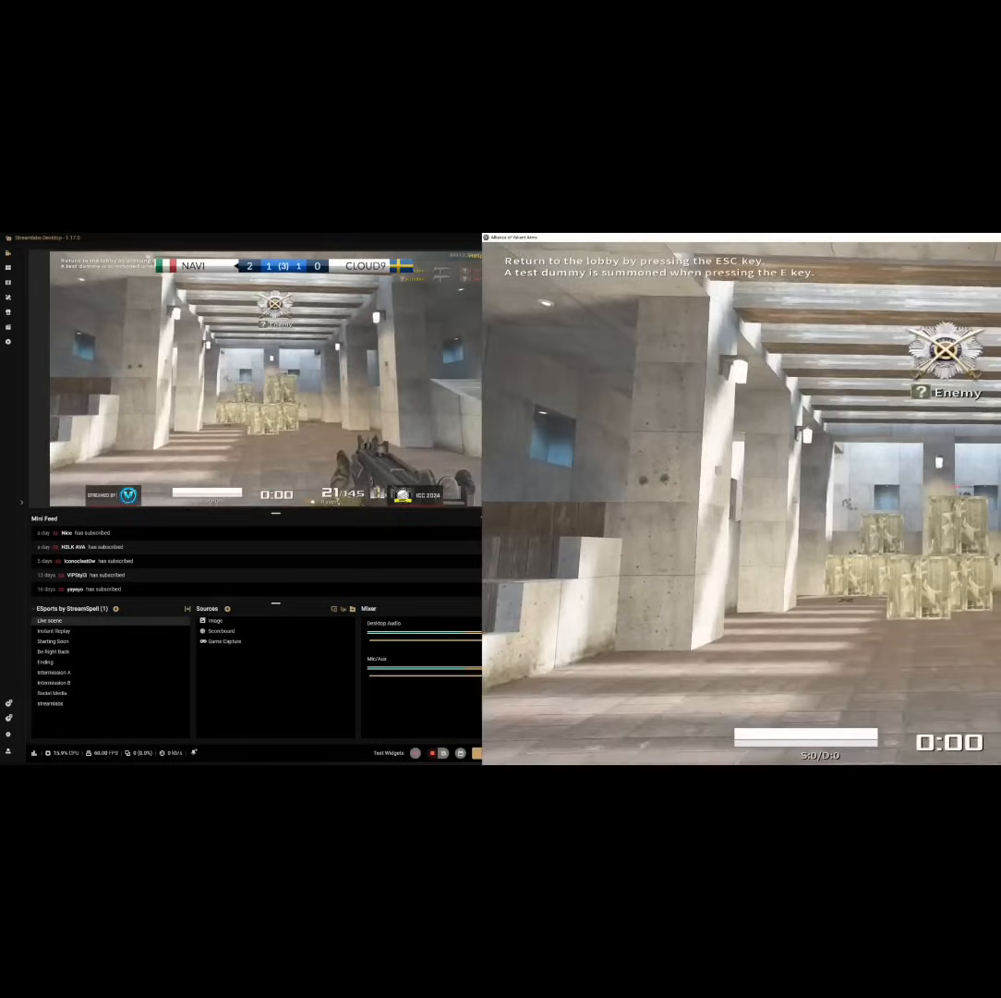
left_click(946, 505)
left_click(947, 504)
key("r")
key("a")
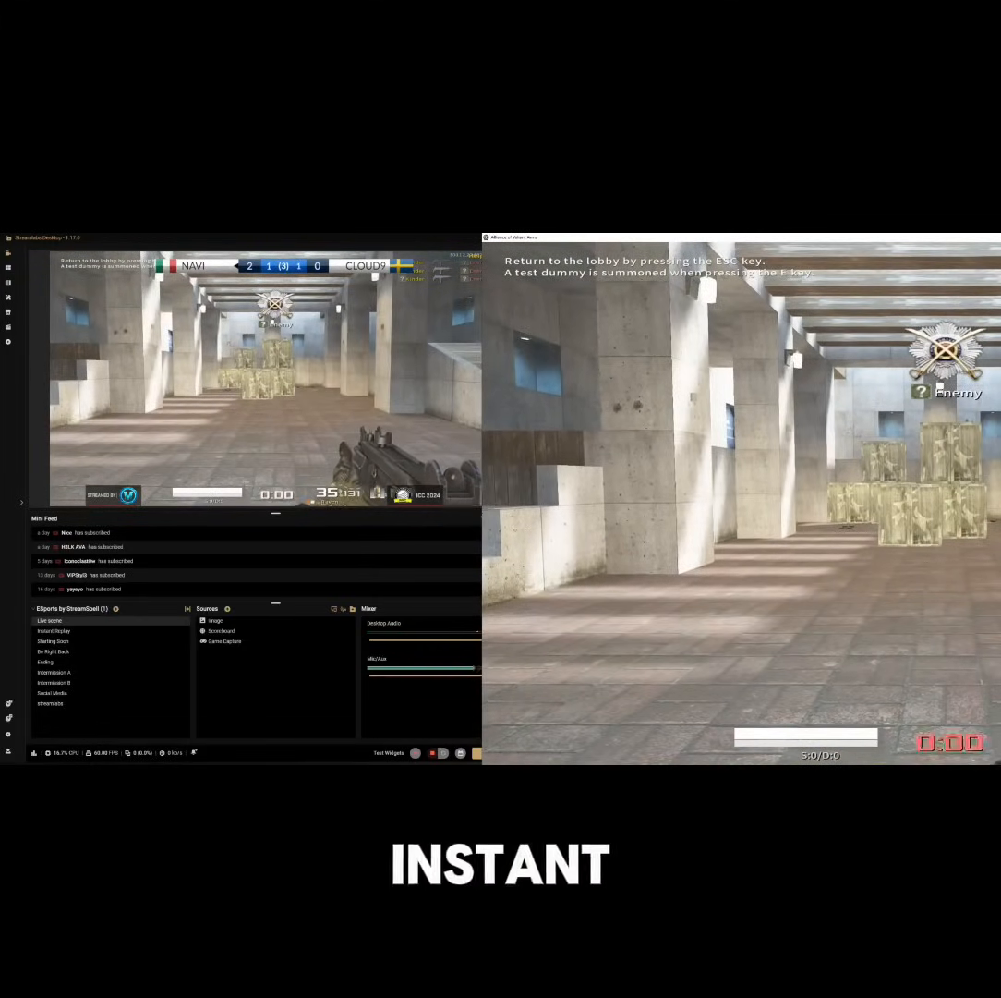
Show the Instant Replay scene and move around in the game to compare replay and live capture, returning to the stream layout
left_click(56, 630)
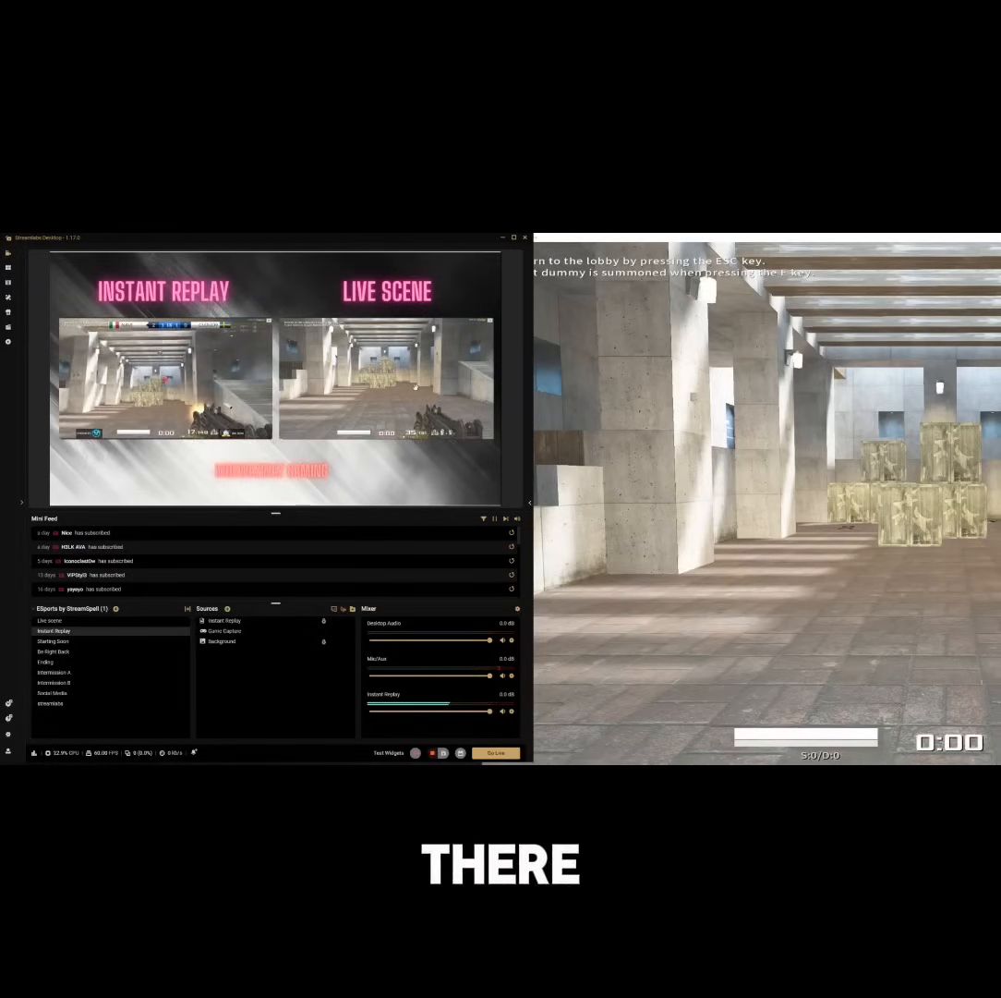
key("alt+Tab")
key("d")
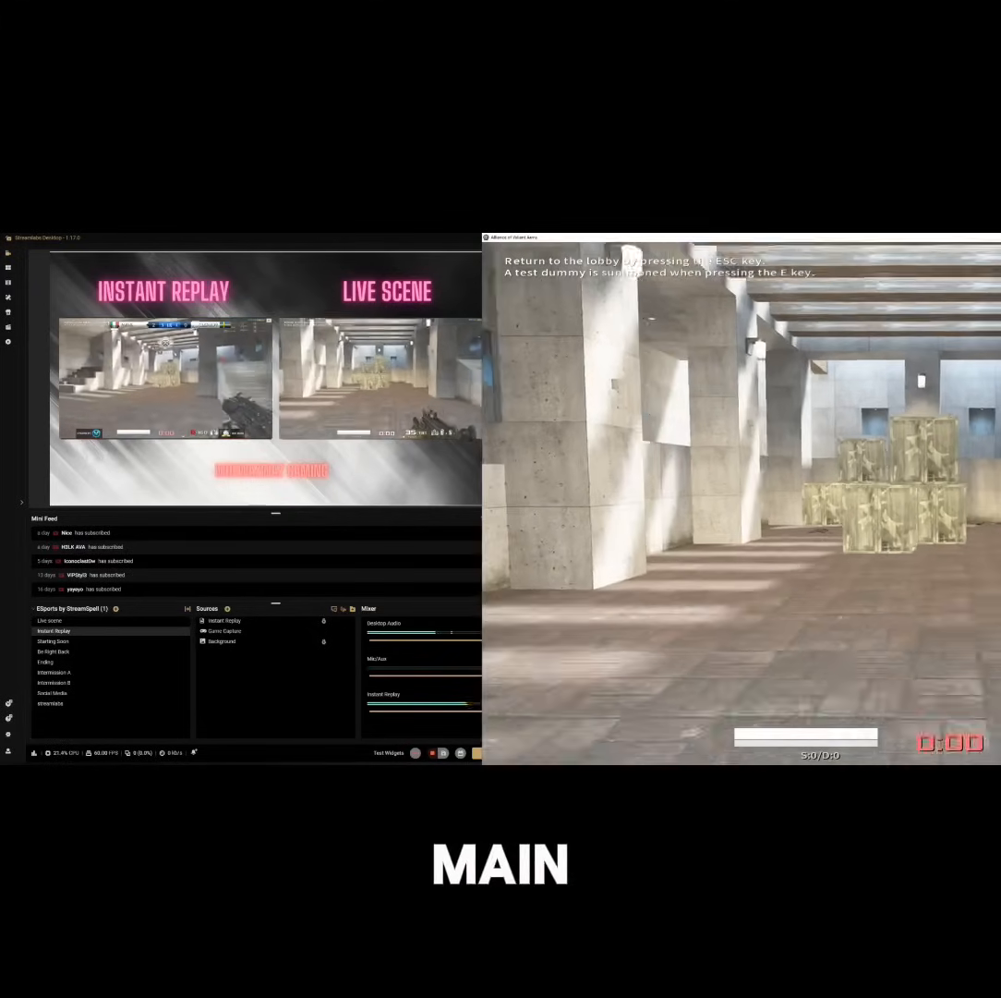
key("a")
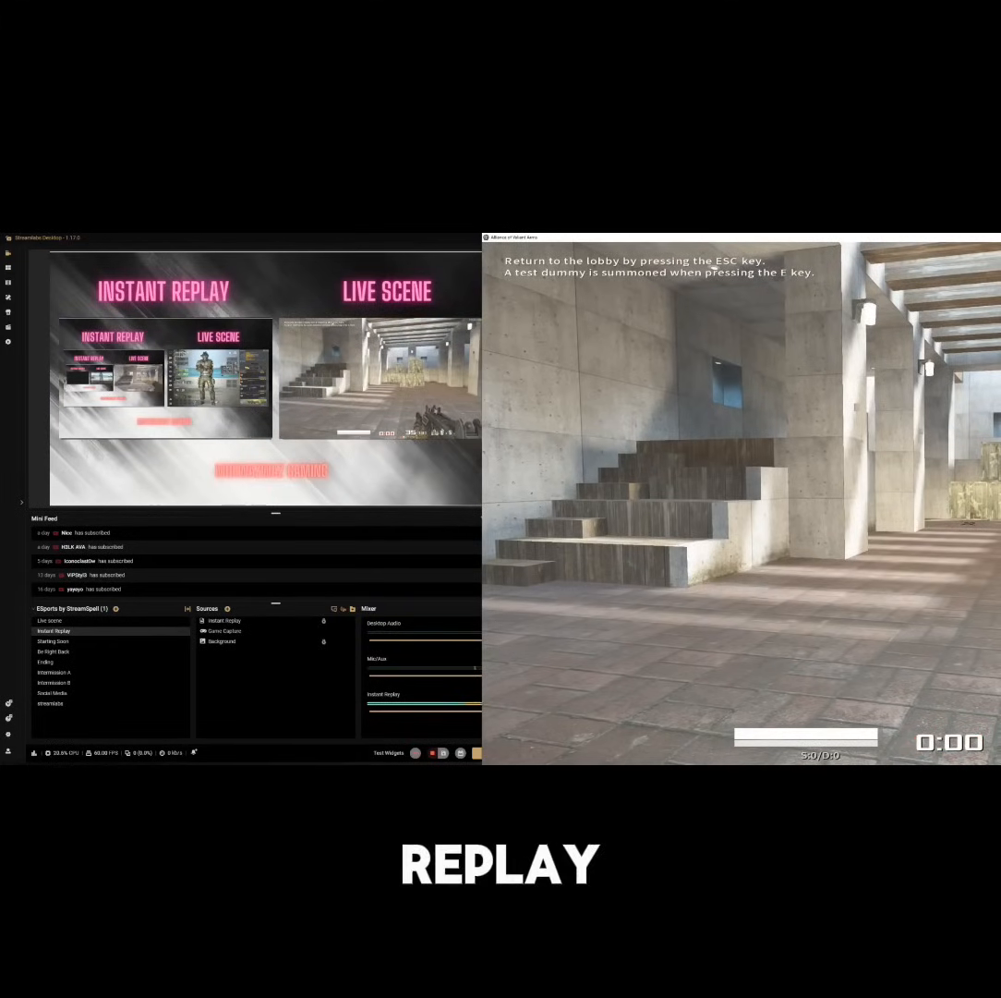
key("w")
key("alt+Tab")
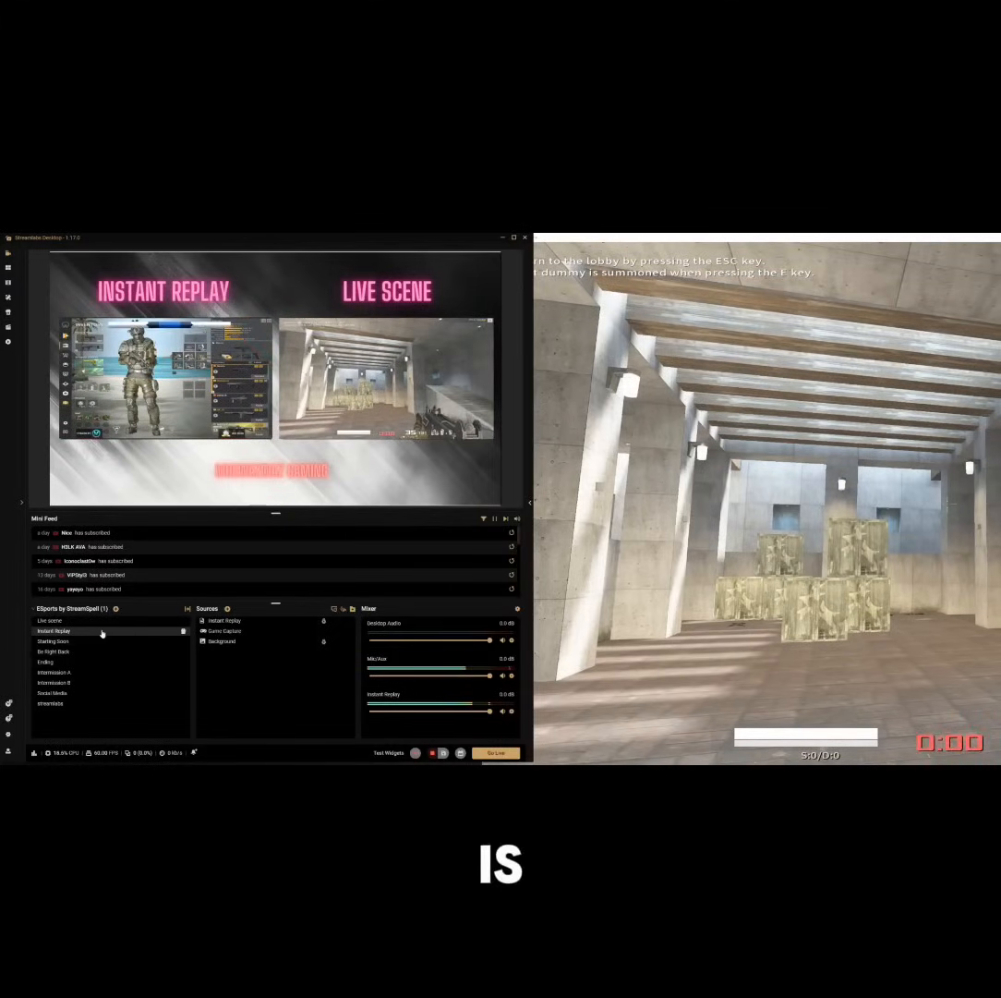
Open the hotkey settings and review the global bindings, including Save Replay, down to the per-scene hotkeys
left_click(8, 736)
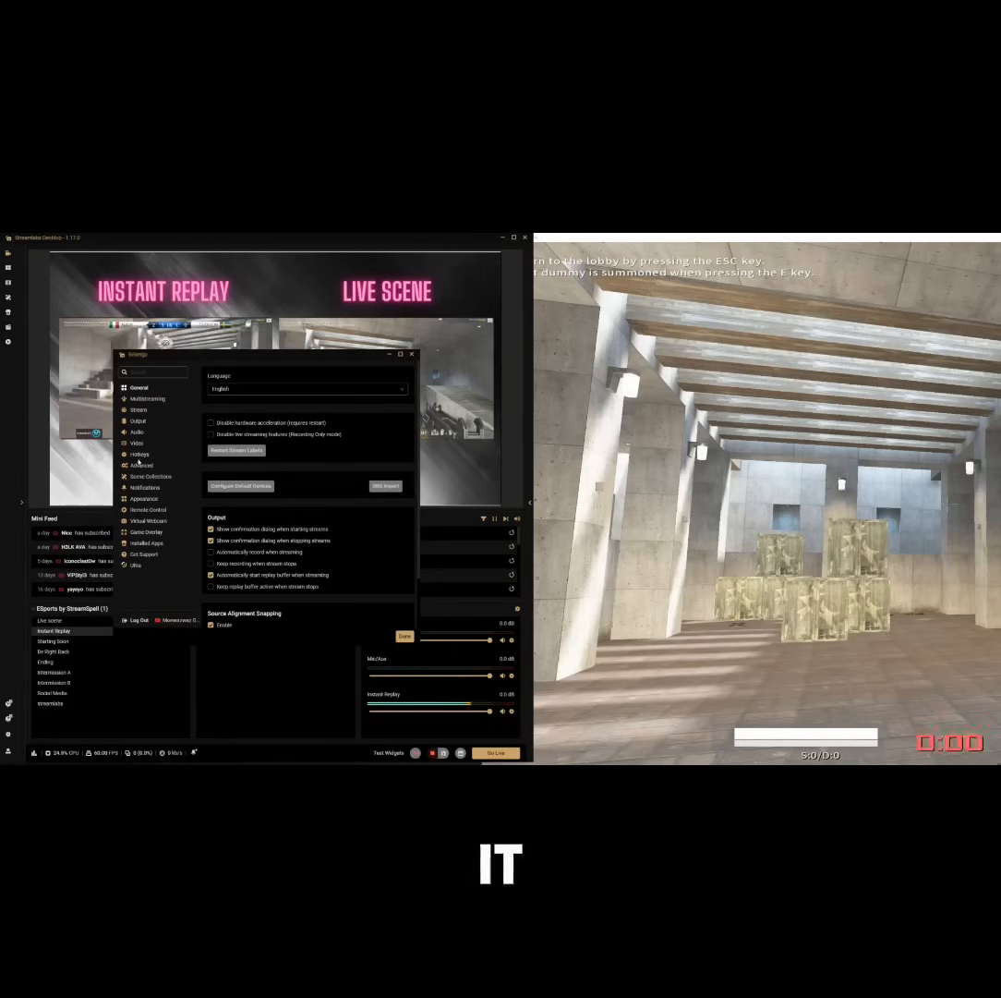
left_click(139, 455)
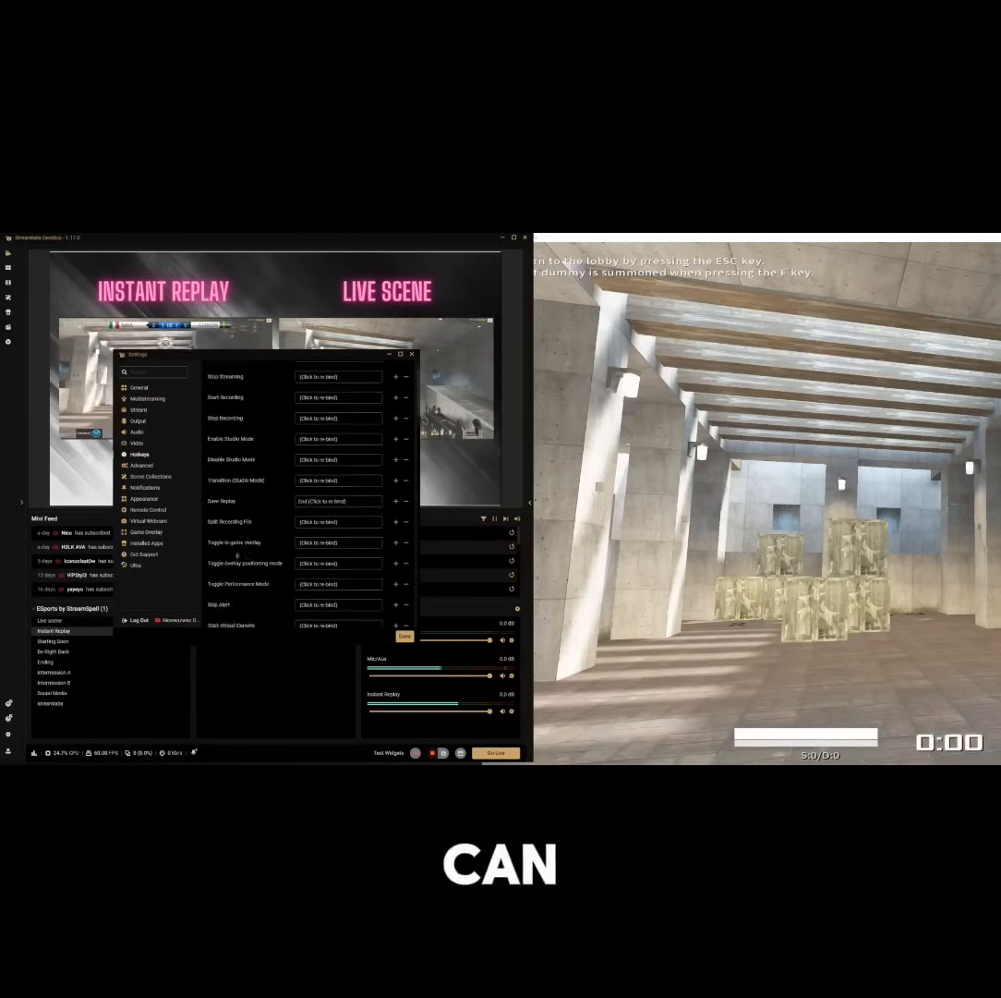
scroll(235, 524, "down", 3)
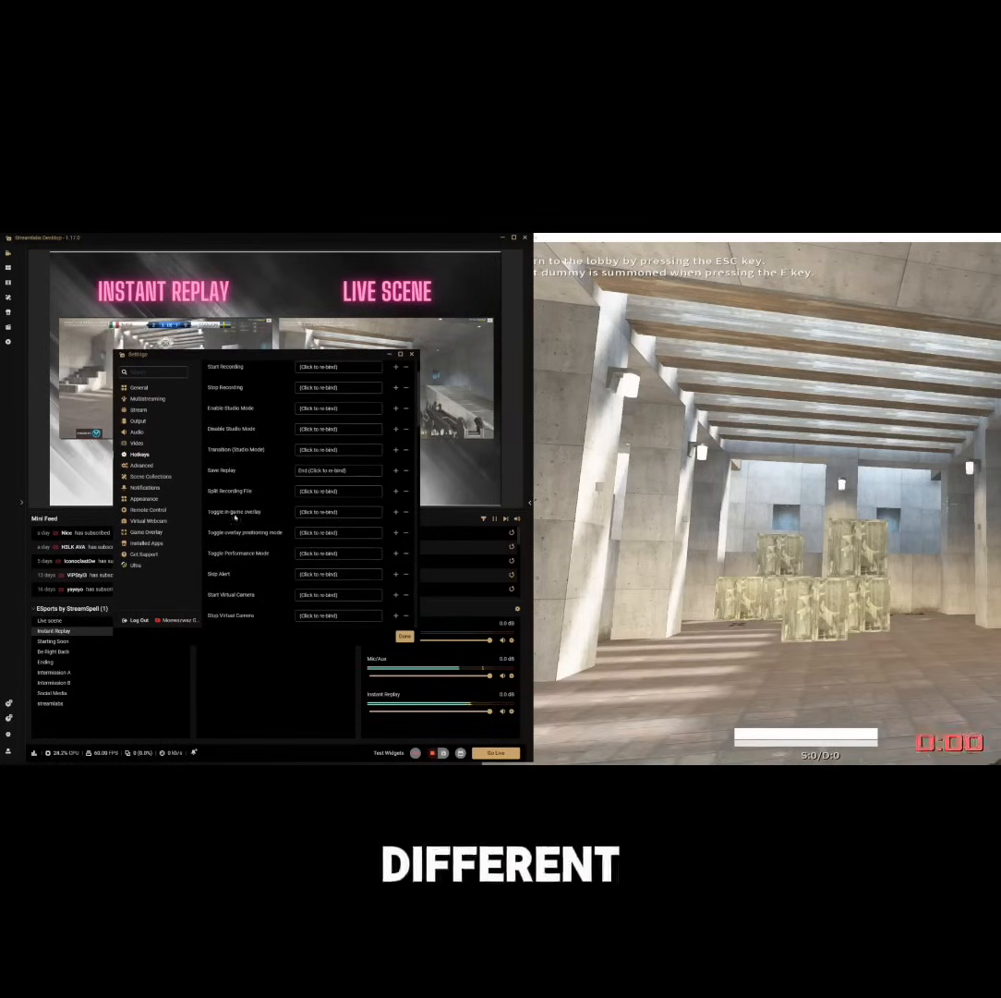
scroll(277, 517, "up", 1)
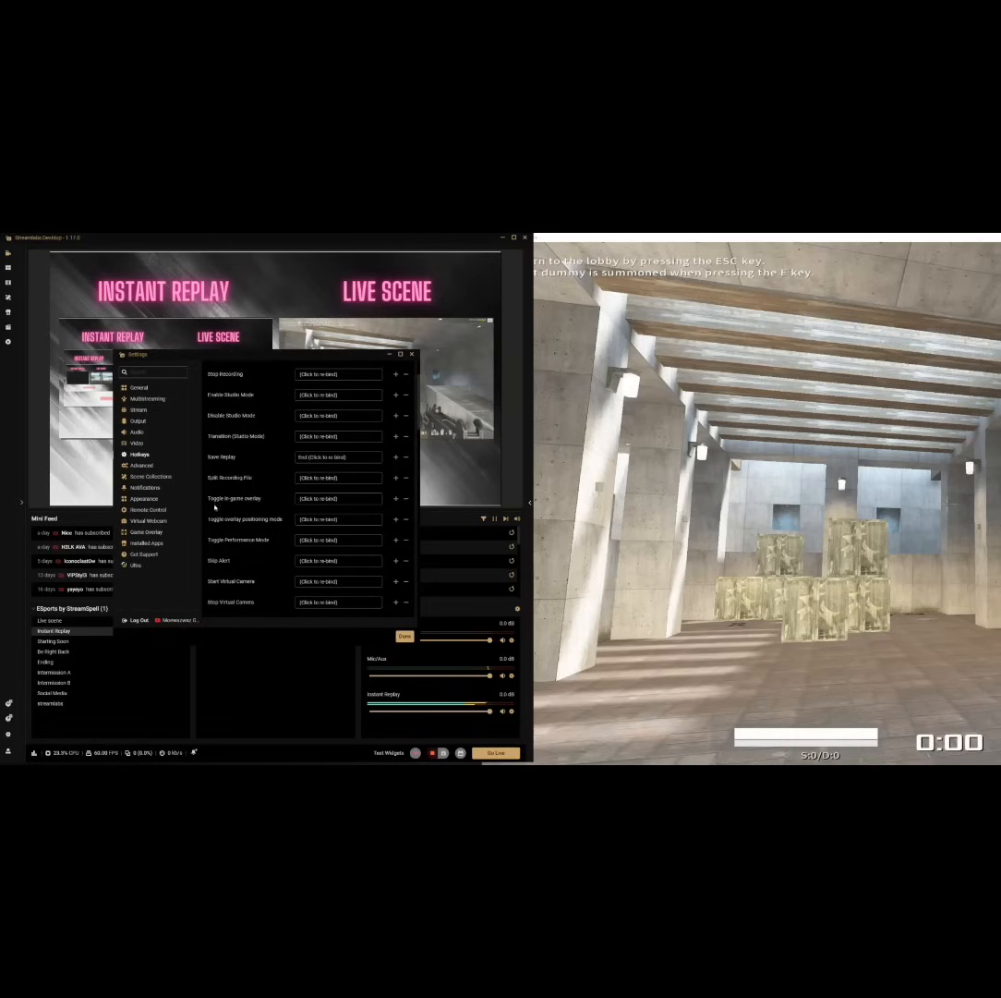
scroll(247, 426, "up", 2)
scroll(246, 427, "down", 4)
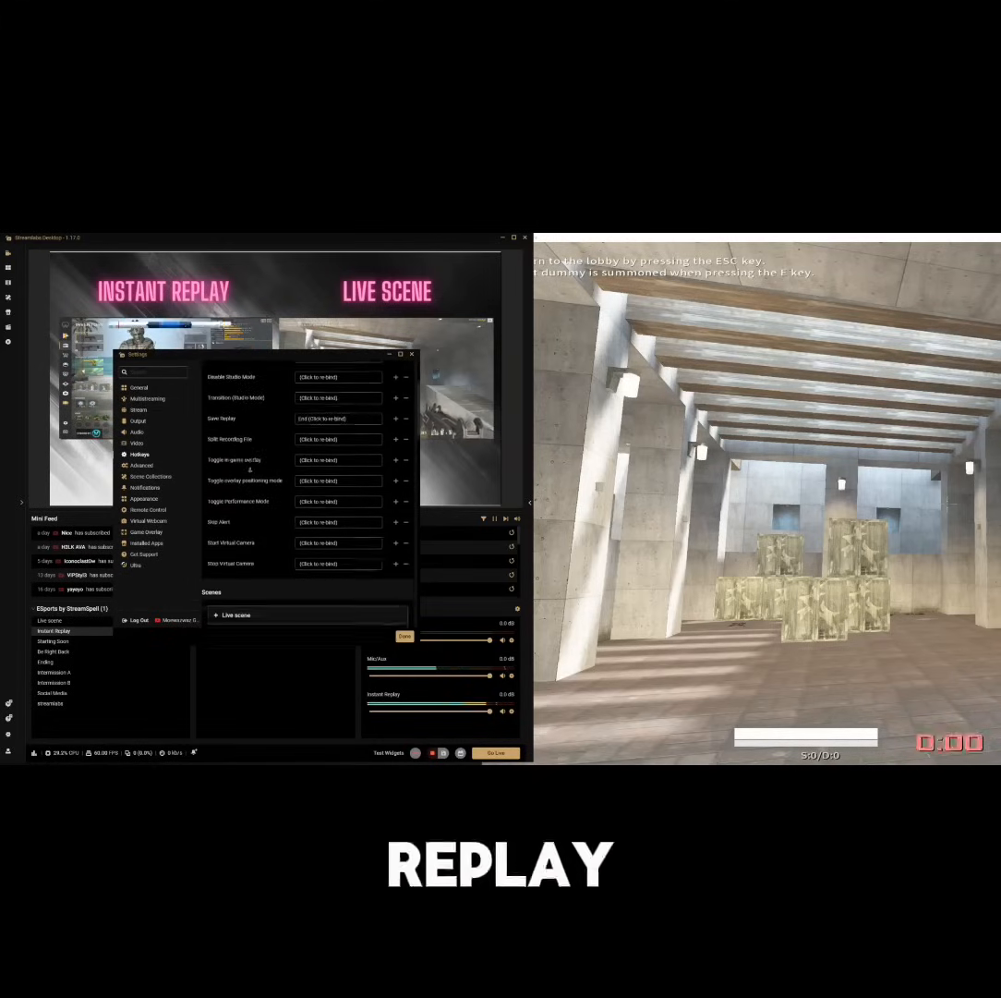
scroll(249, 469, "down", 6)
Expand the Live scene and Instant Replay hotkey groups and examine their available bindings
left_click(216, 477)
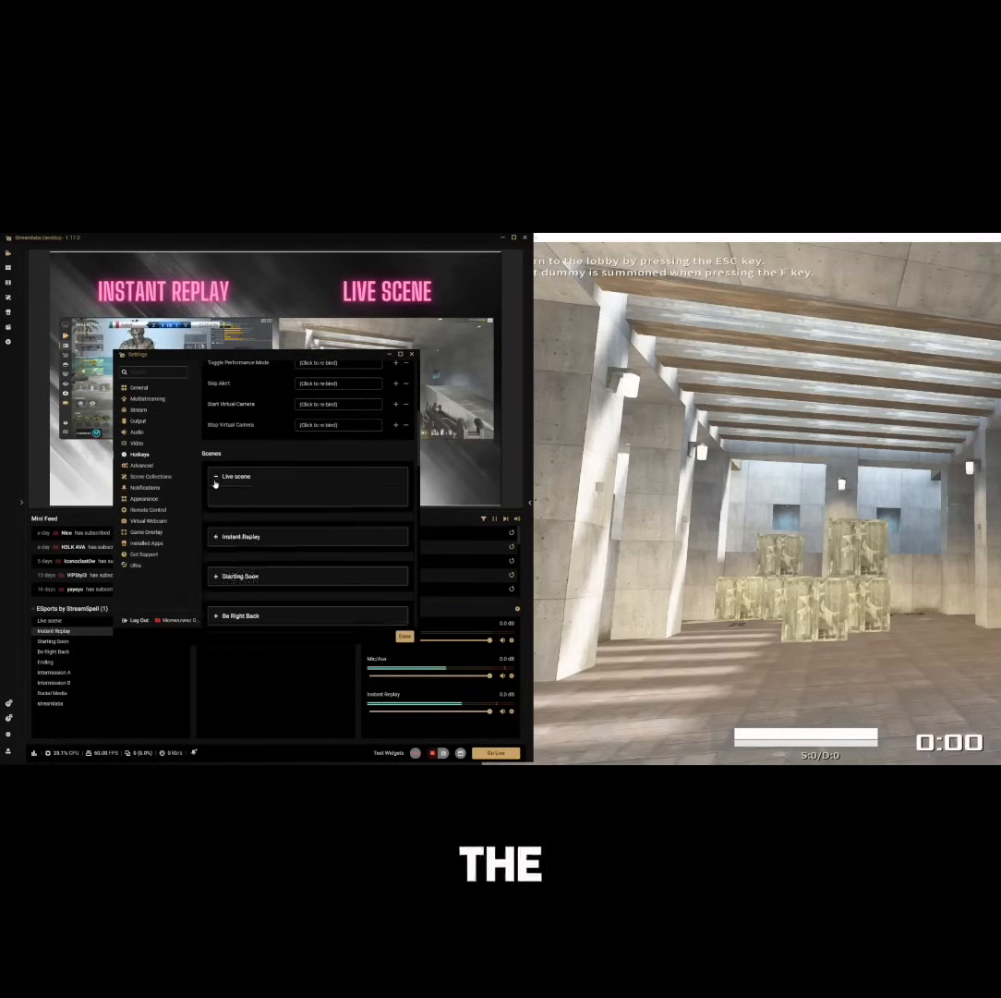
left_click(215, 481)
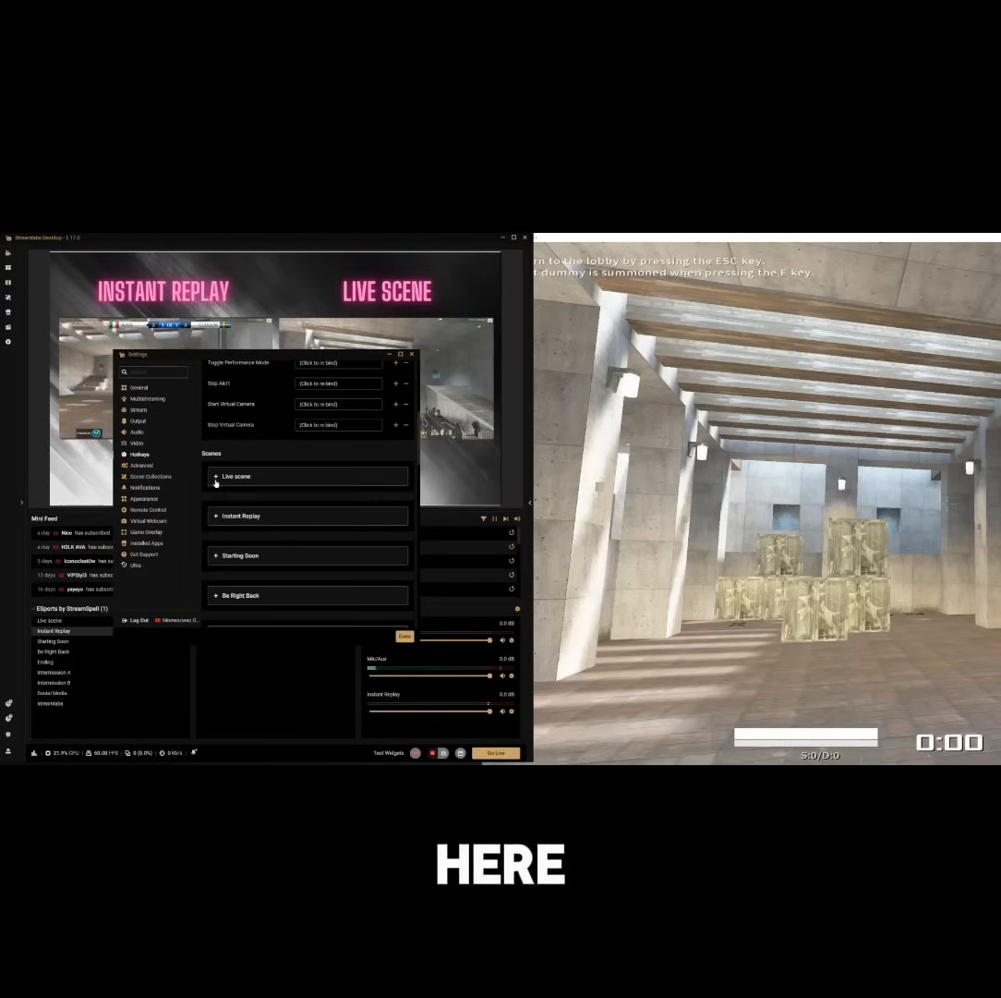
left_click(238, 516)
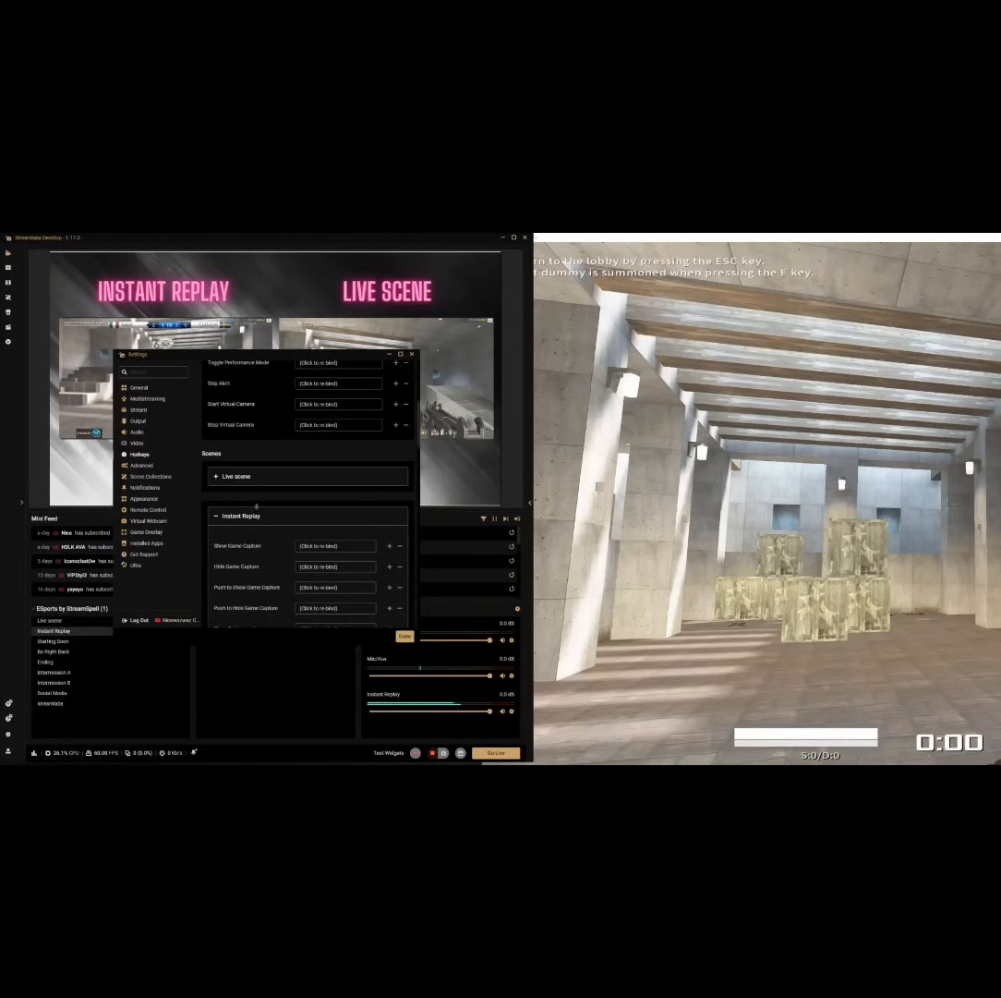
left_click(215, 476)
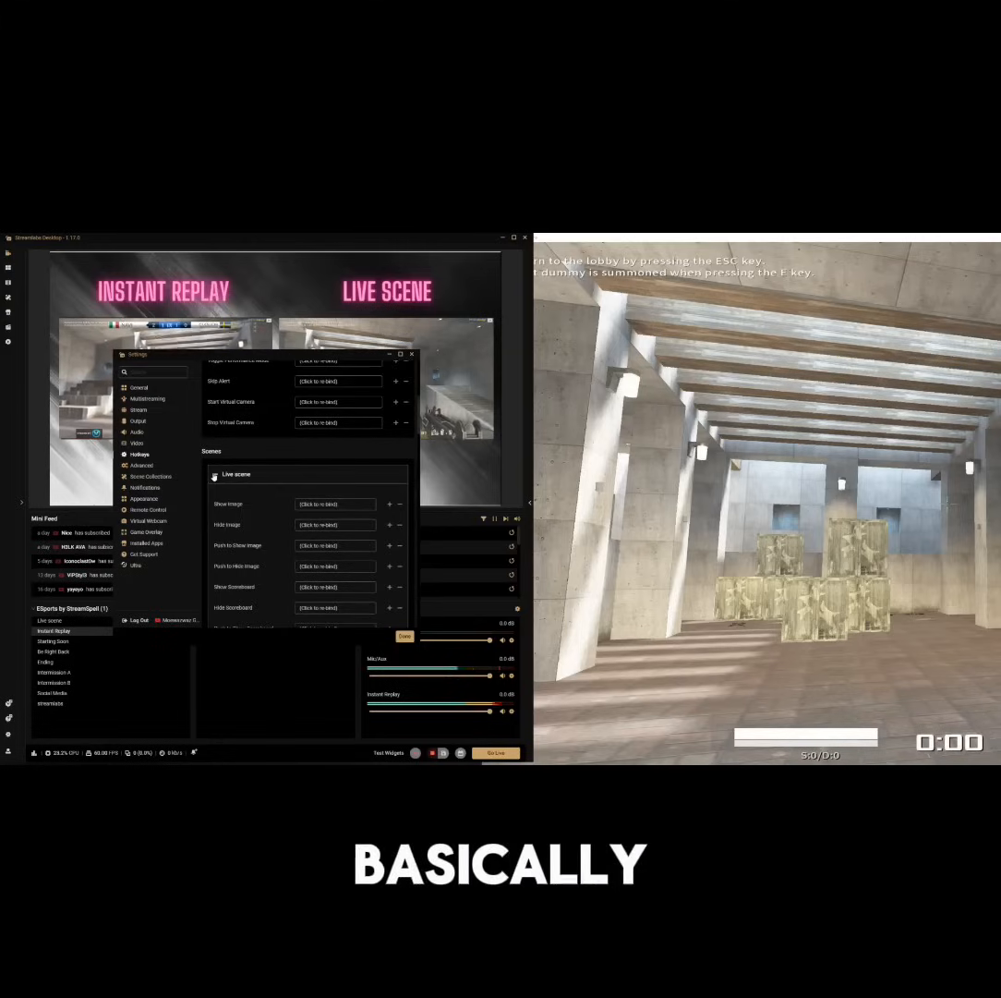
scroll(254, 492, "down", 3)
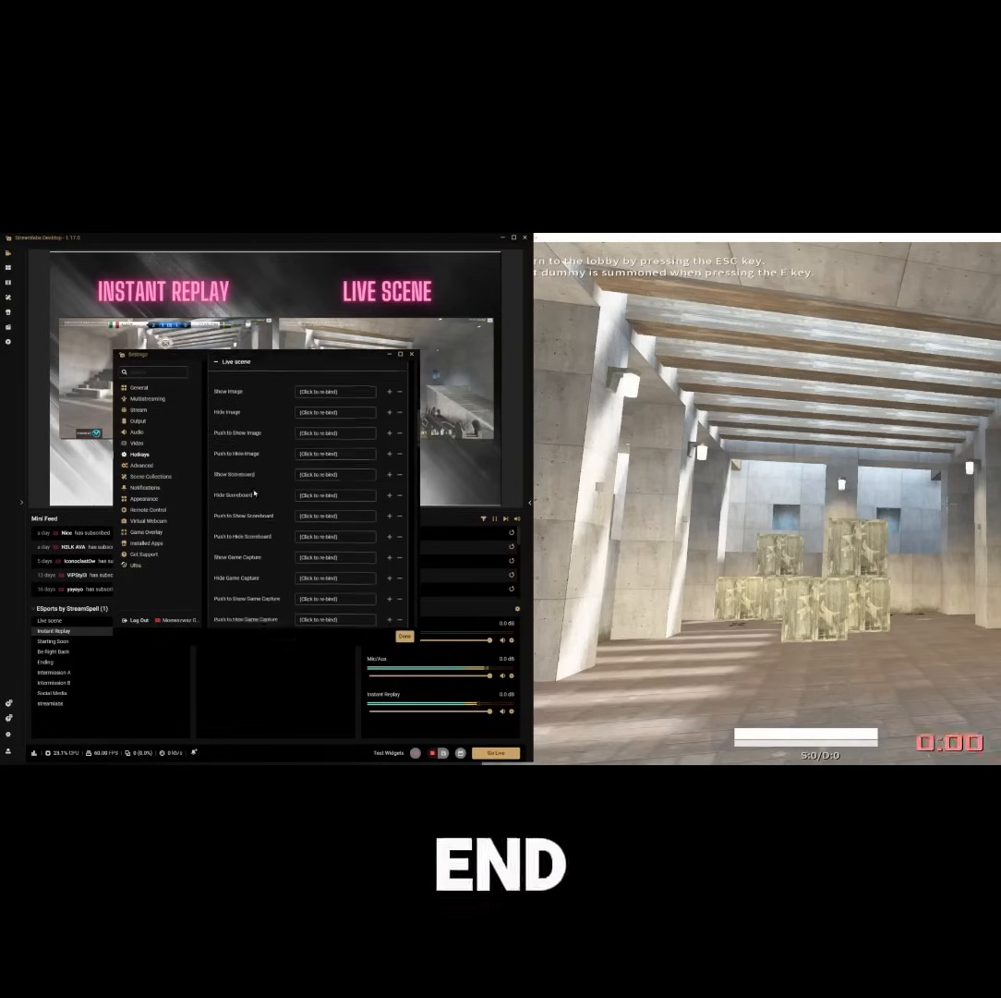
scroll(254, 517, "down", 1)
scroll(207, 554, "down", 2)
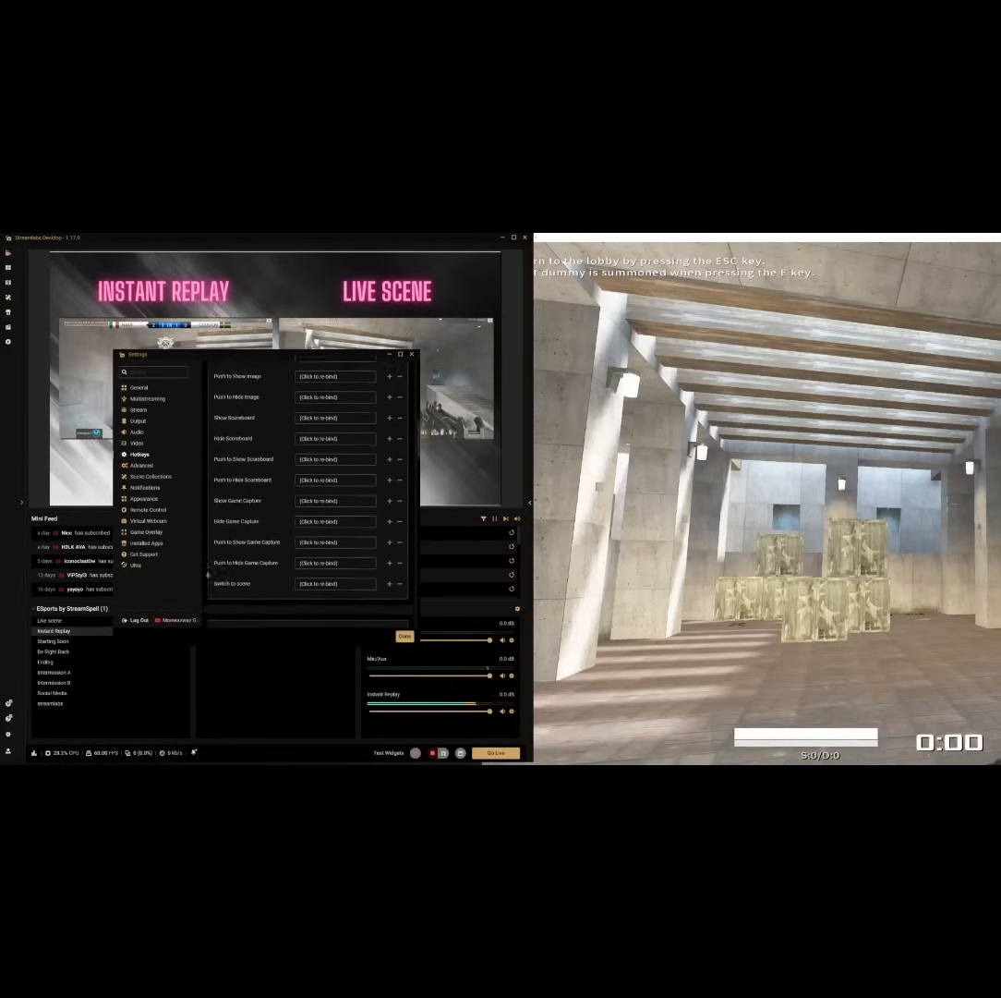
scroll(206, 537, "up", 3)
scroll(205, 548, "down", 3)
scroll(206, 545, "up", 4)
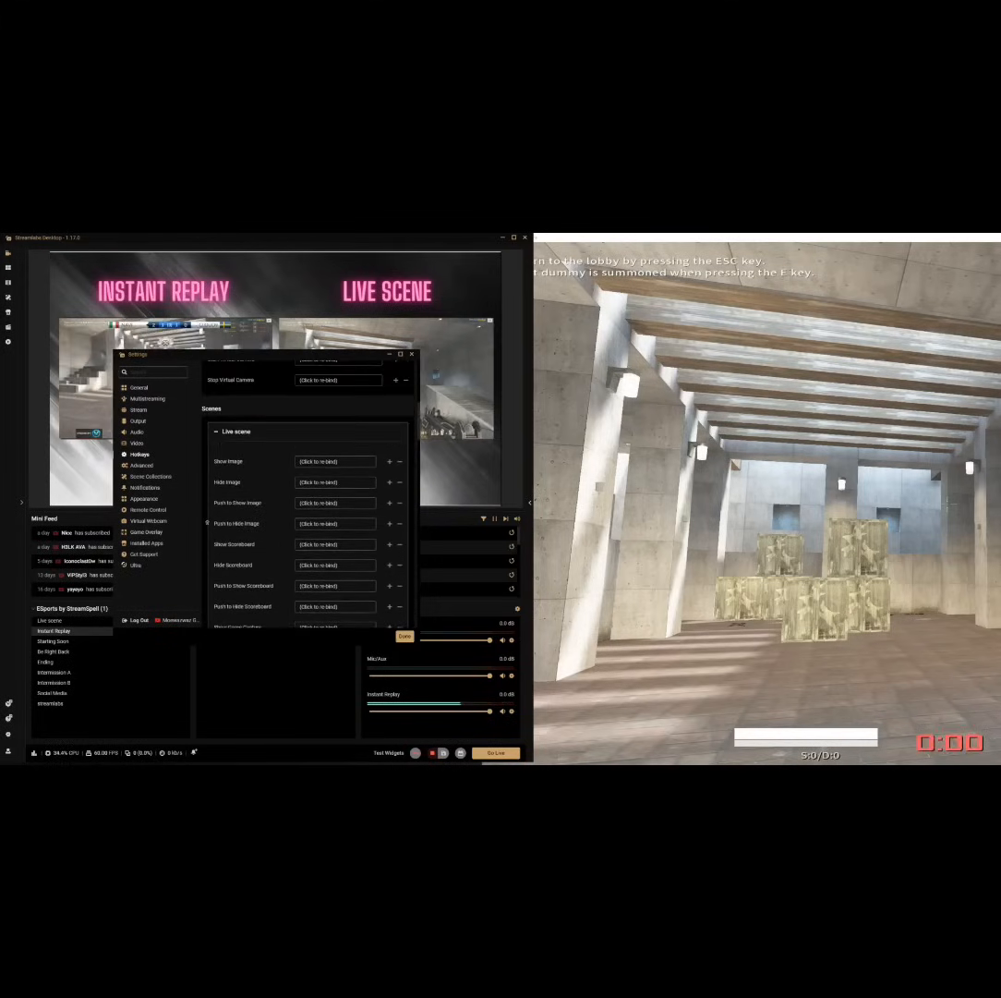
Set the Live scene's Switch to scene hotkey to PageDown
left_click(223, 507)
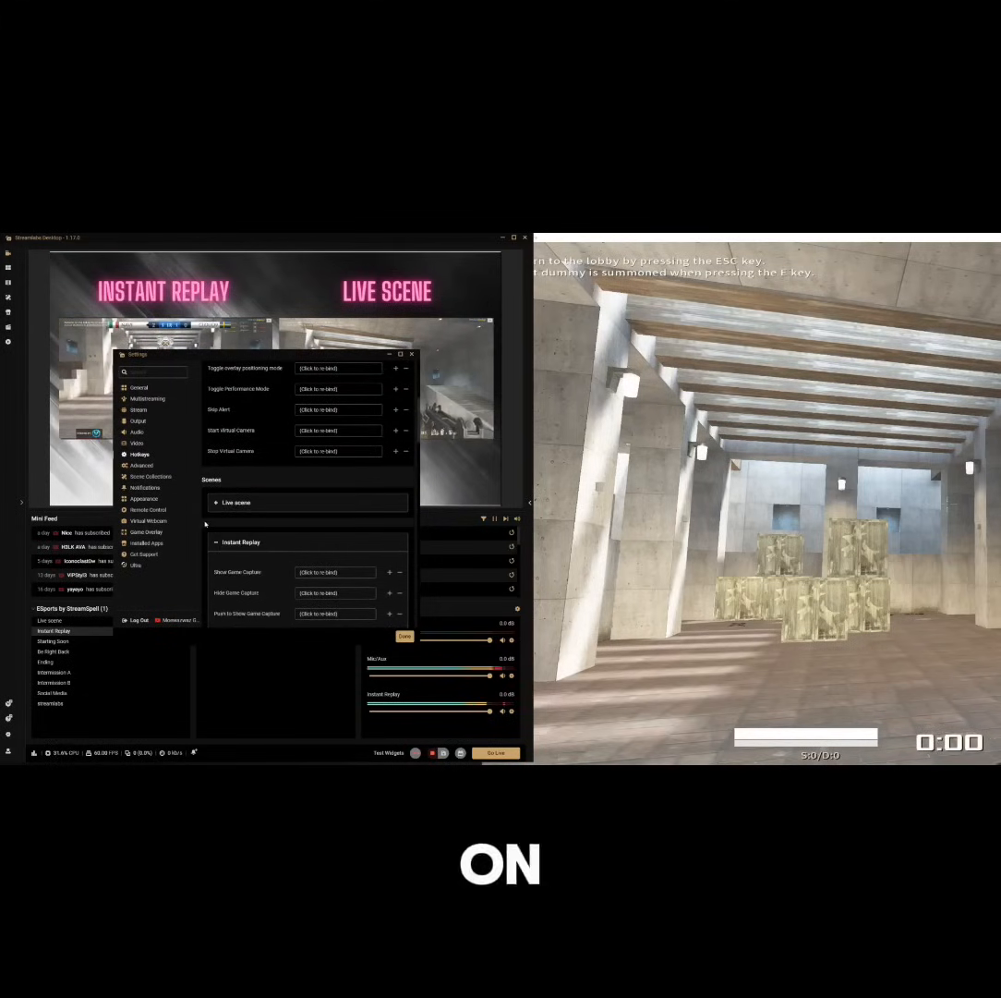
scroll(204, 558, "down", 4)
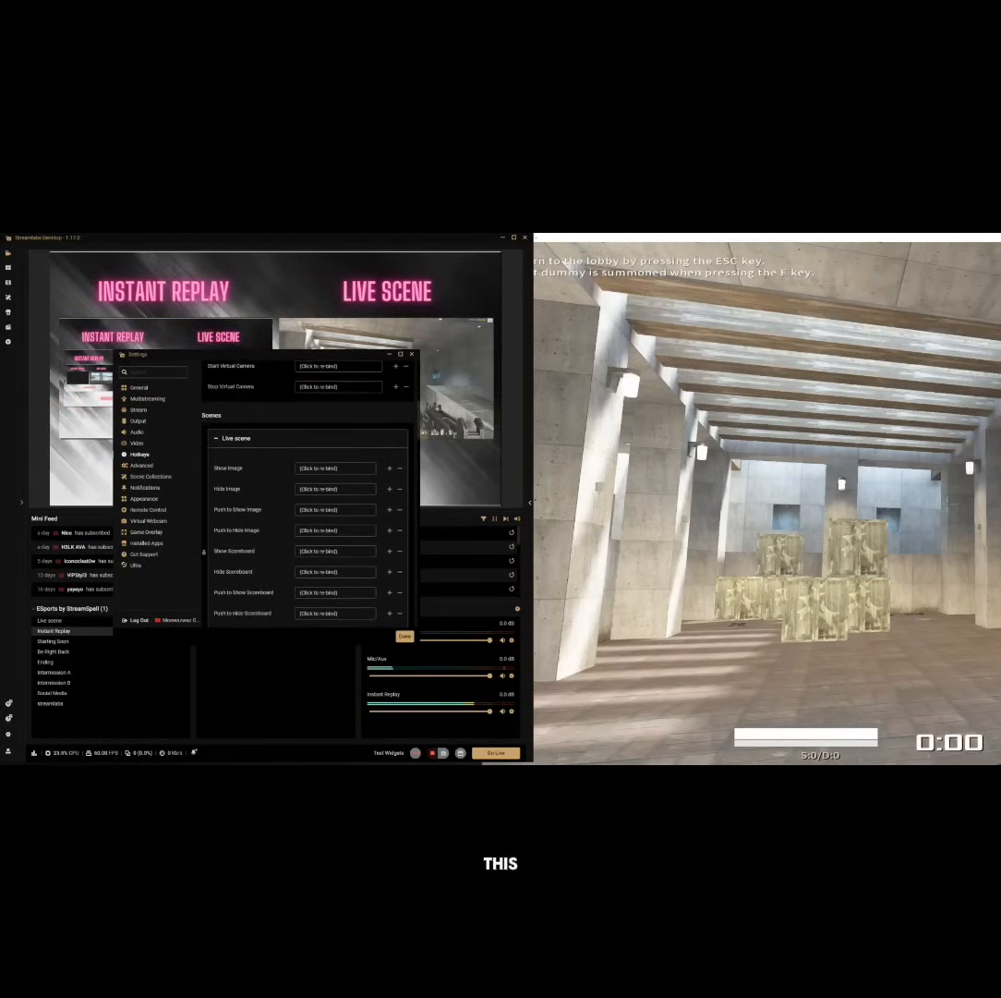
scroll(203, 557, "down", 2)
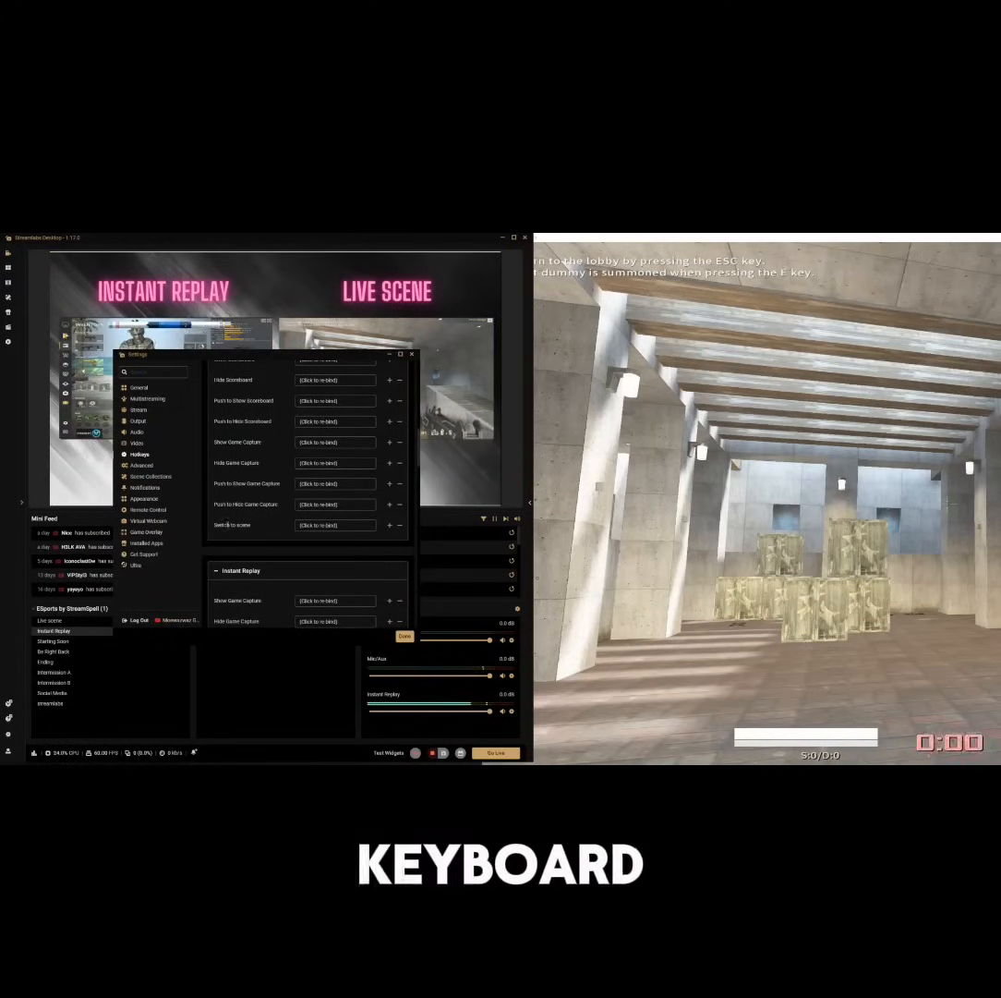
left_click(338, 525)
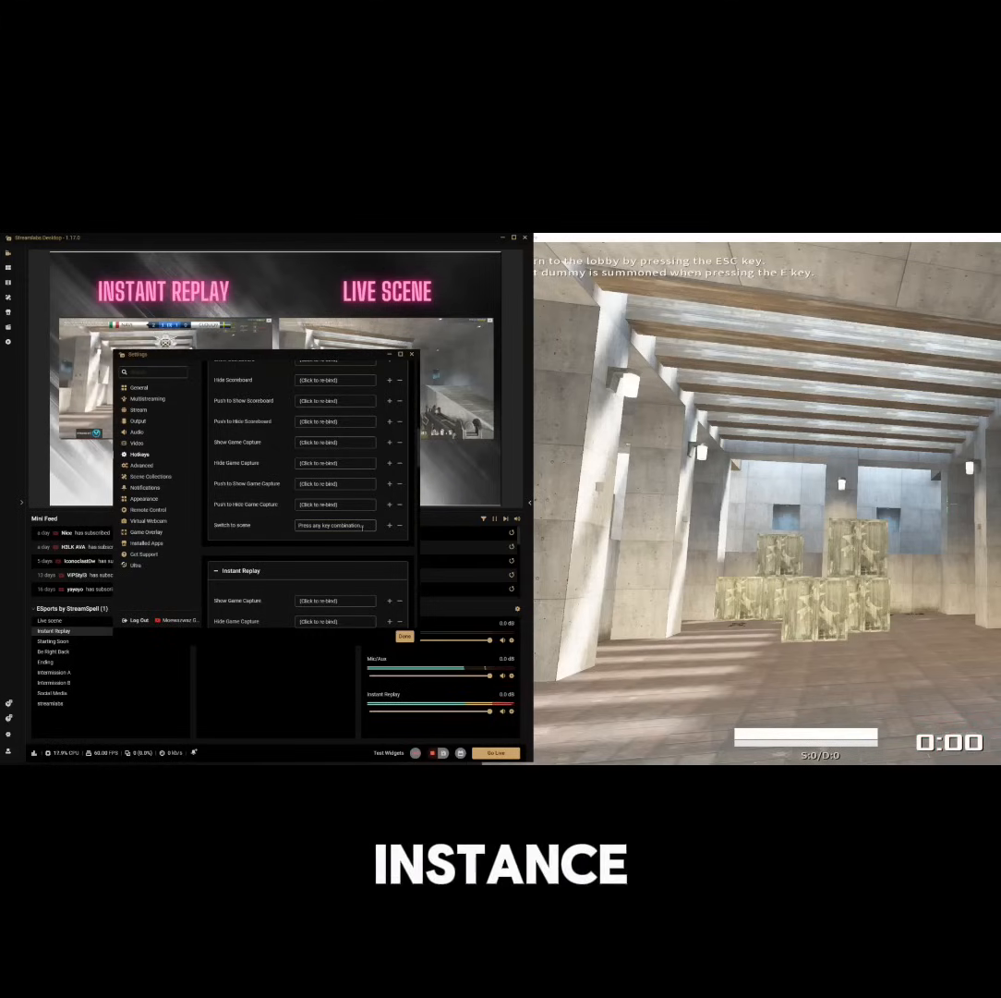
key("Page_Down")
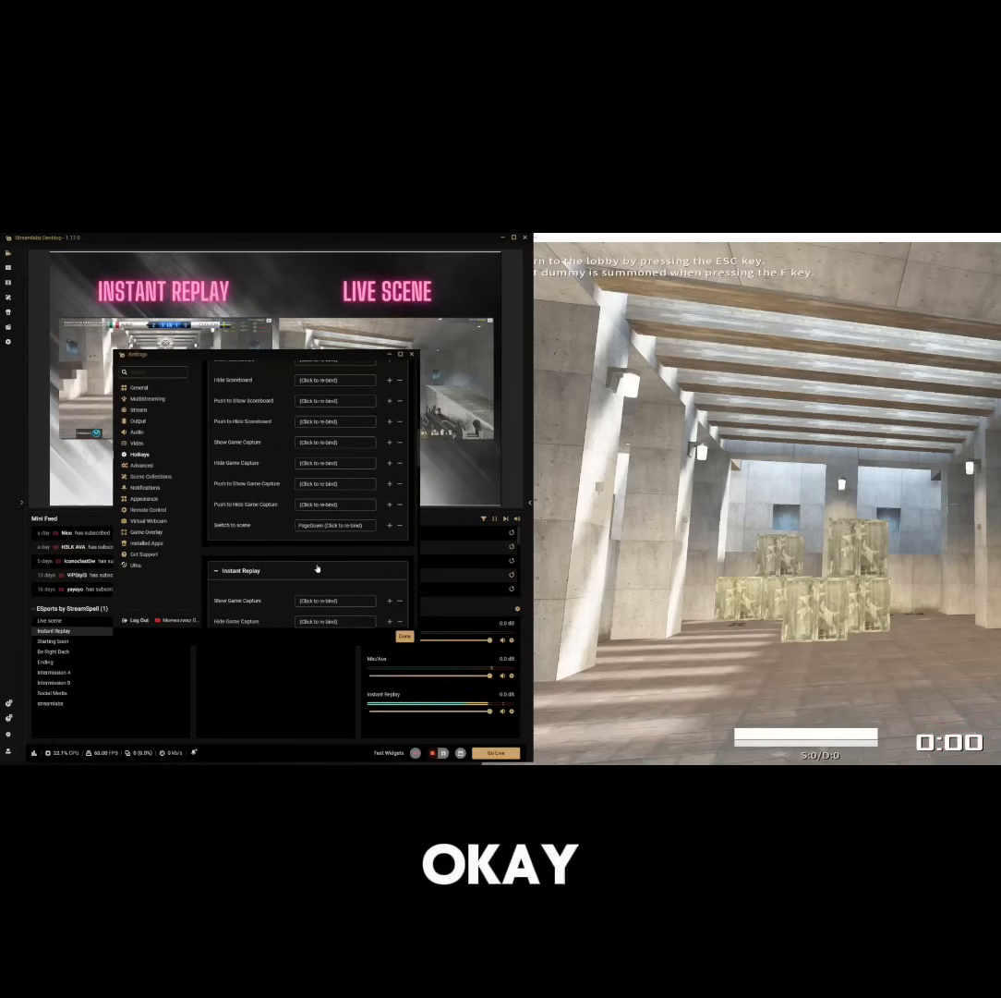
Bind a hotkey to Switch to scene for the Instant Replay scene and save the settings
scroll(234, 588, "down", 5)
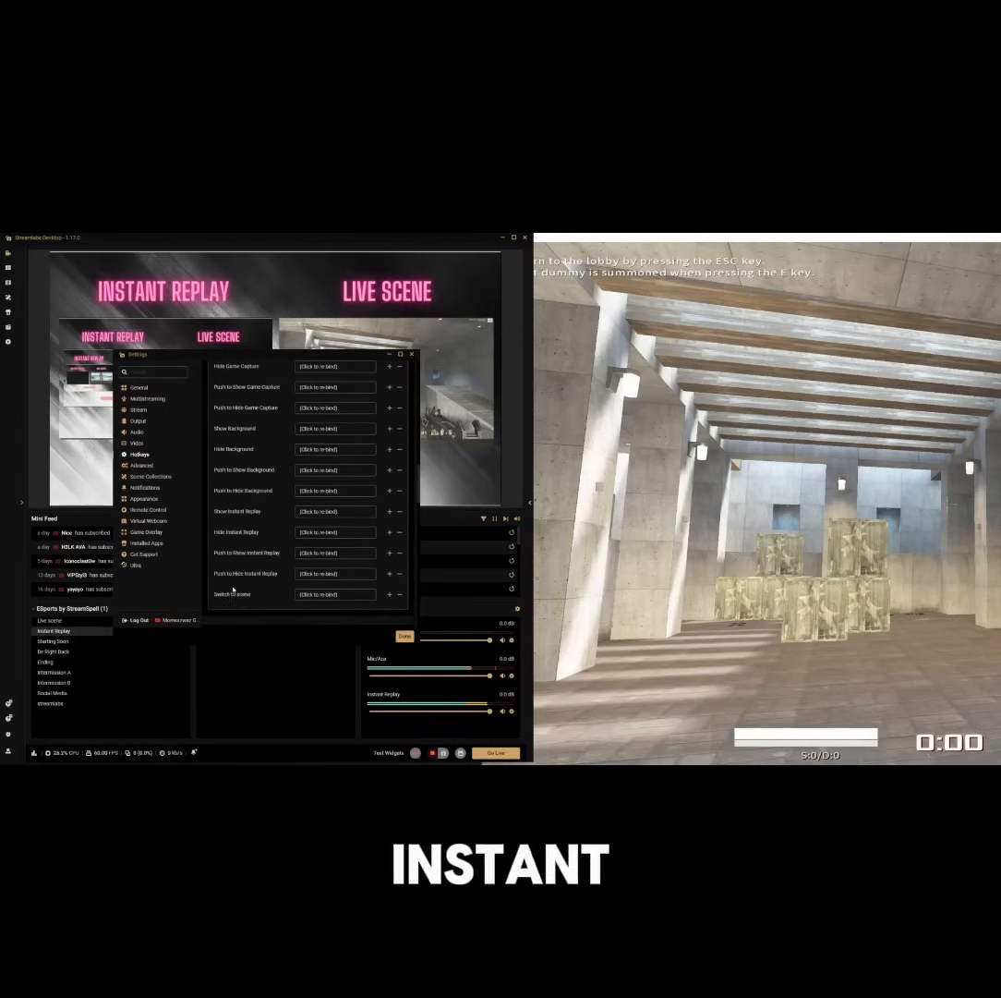
left_click(330, 595)
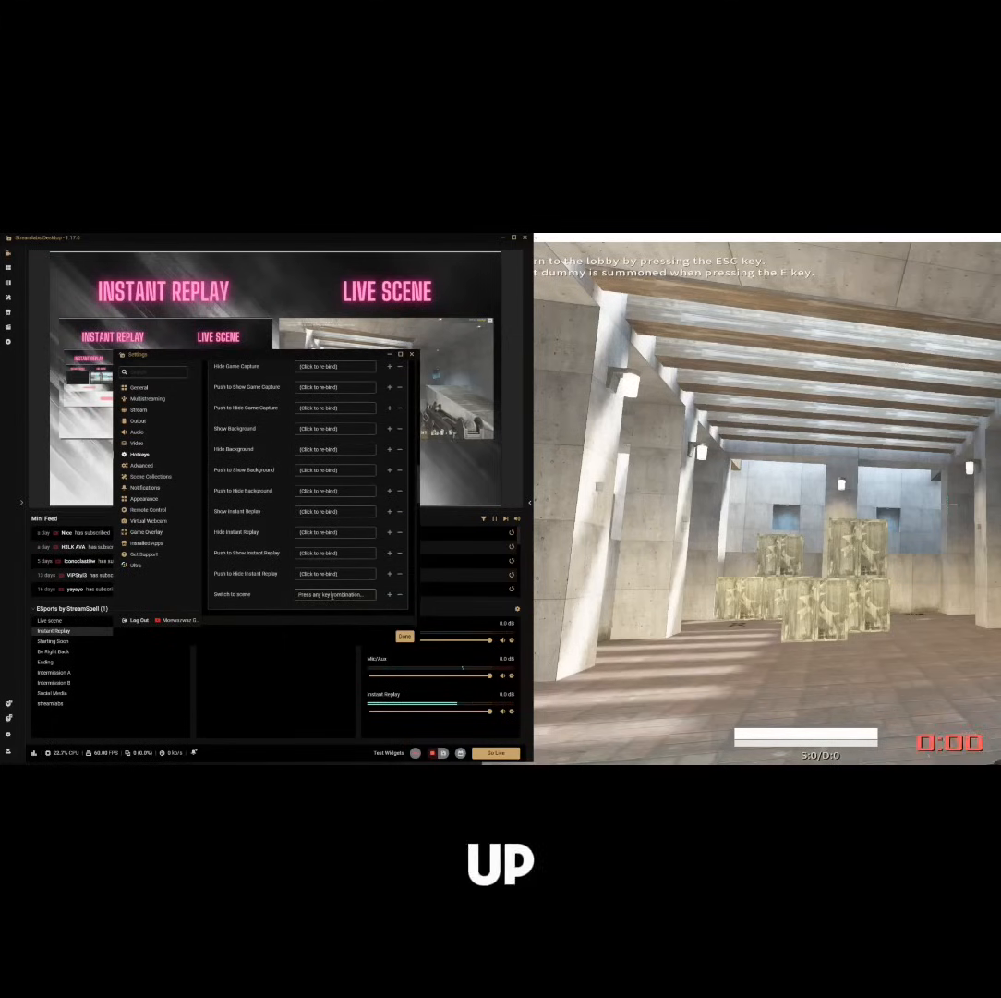
left_click(405, 636)
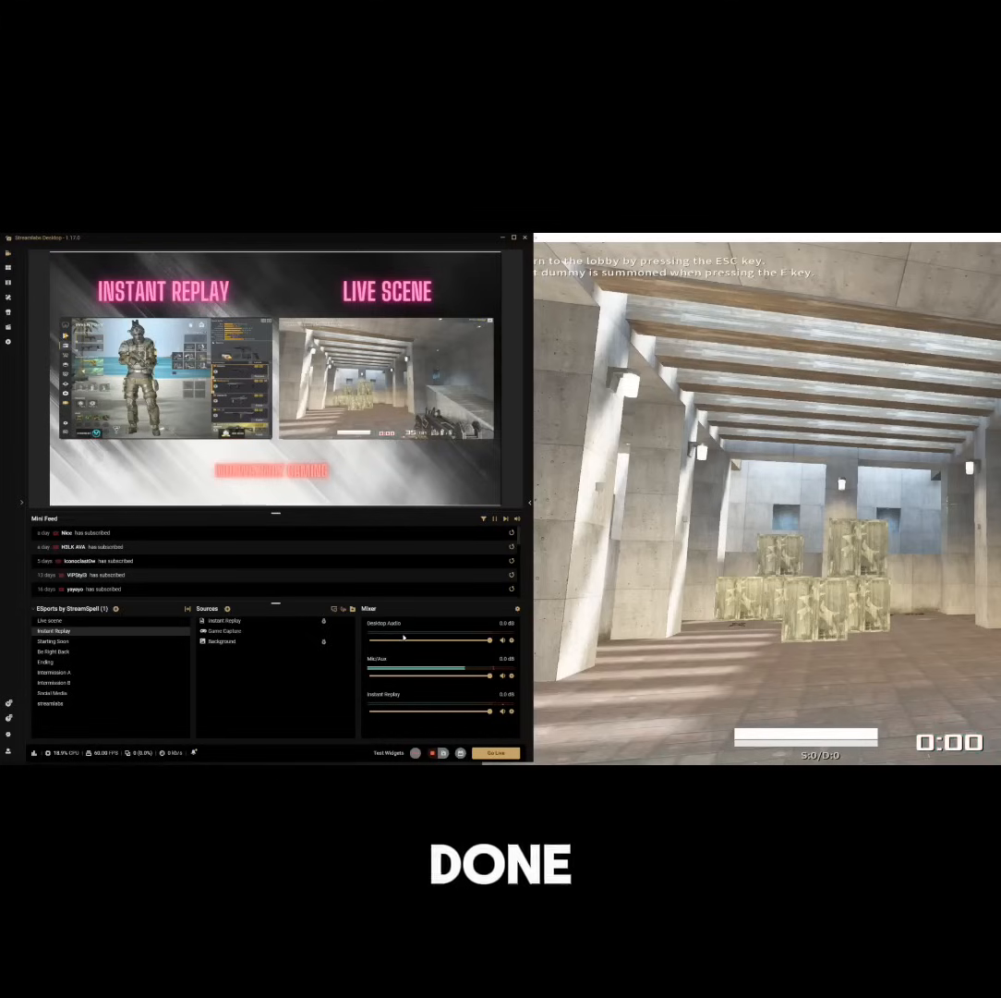
Make the Live scene active and switch back to the Alliance of Valiant Arms game
left_click(96, 620)
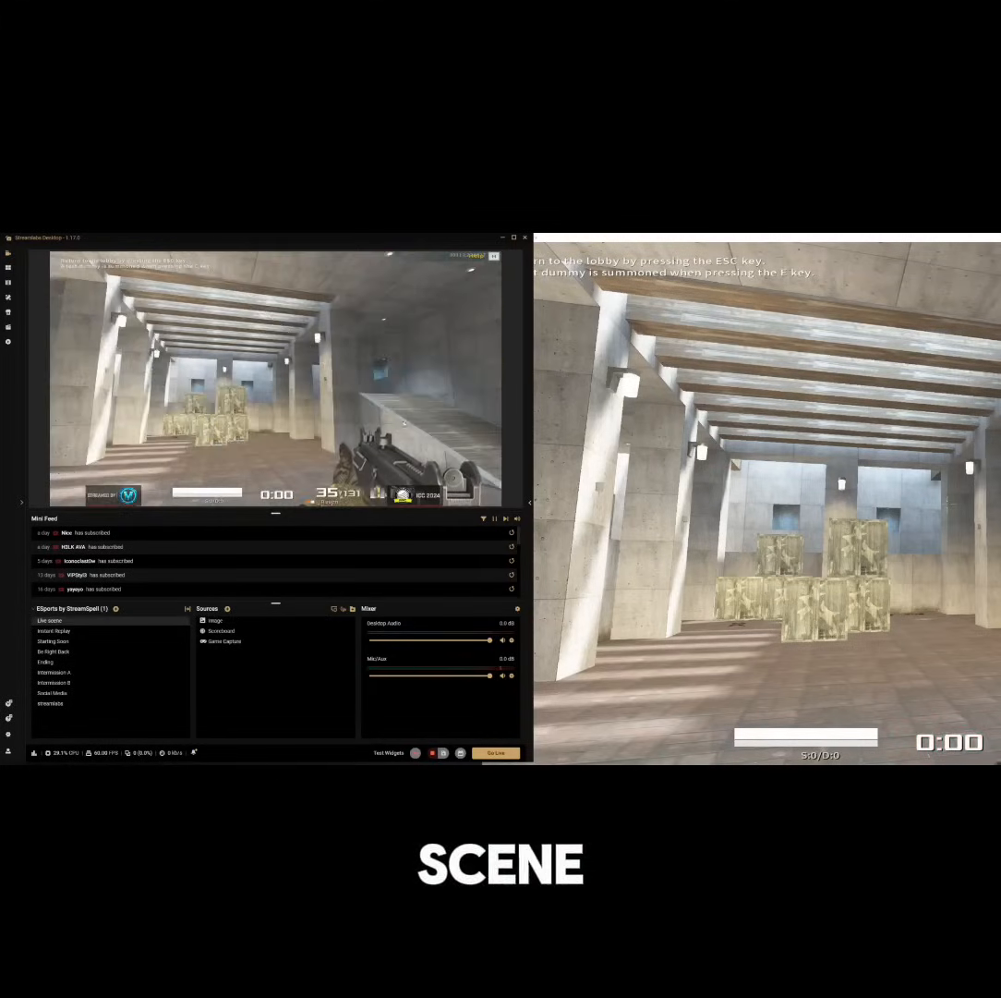
left_click(370, 388)
left_click(566, 265)
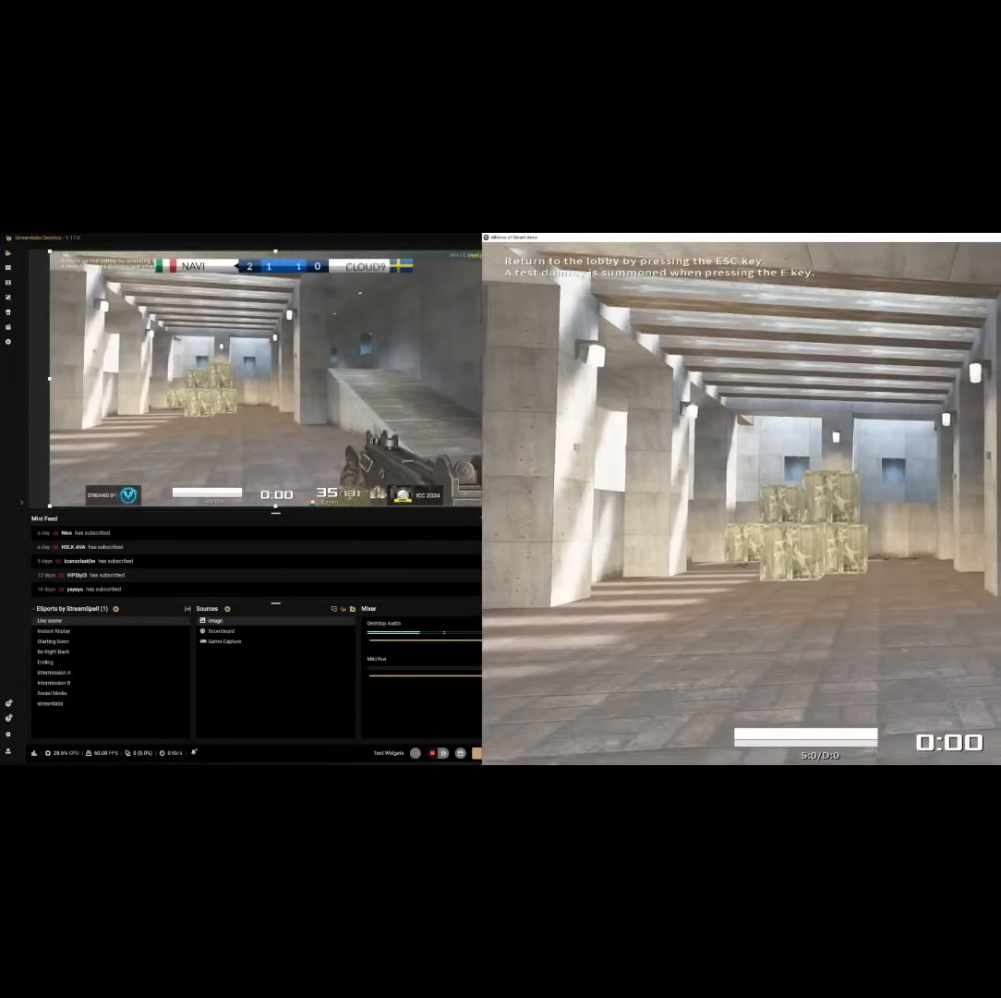
Summon new test dummies in the practice range and shoot at them for another replay clip
key("e")
left_click(945, 505)
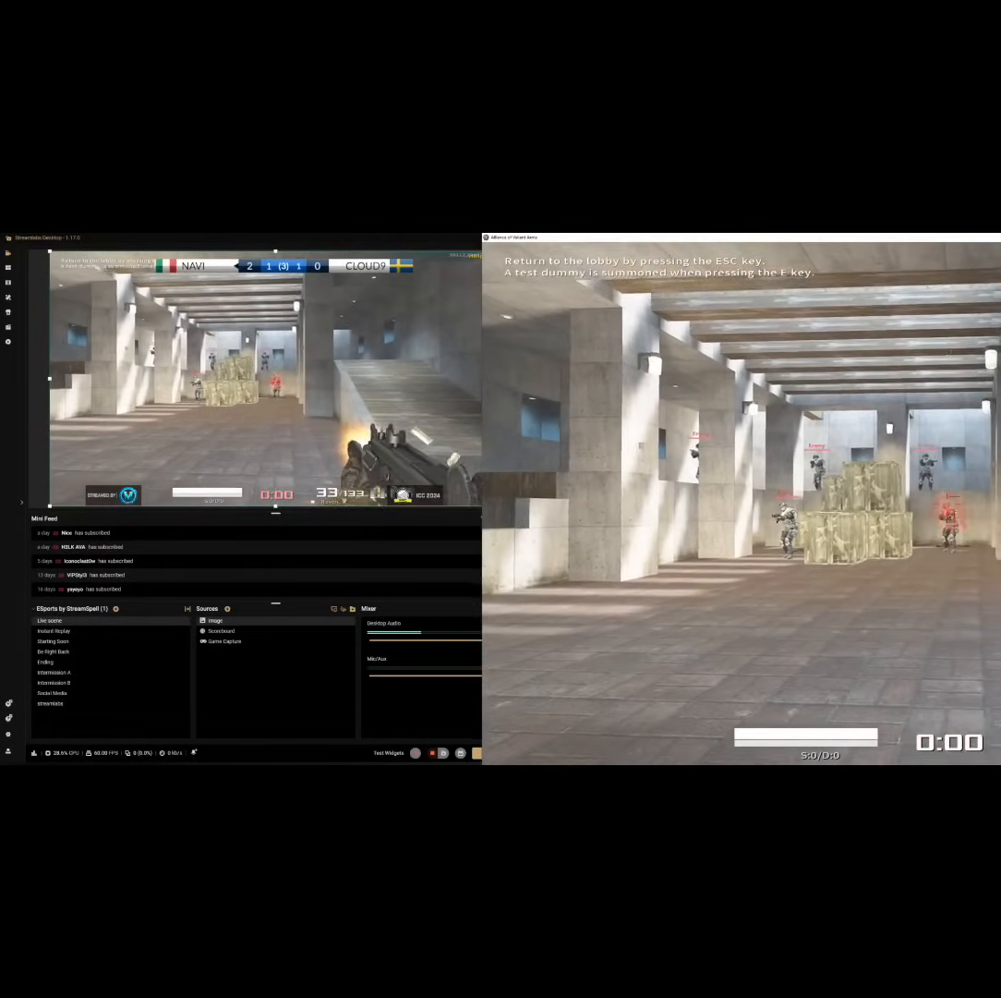
left_click(945, 505)
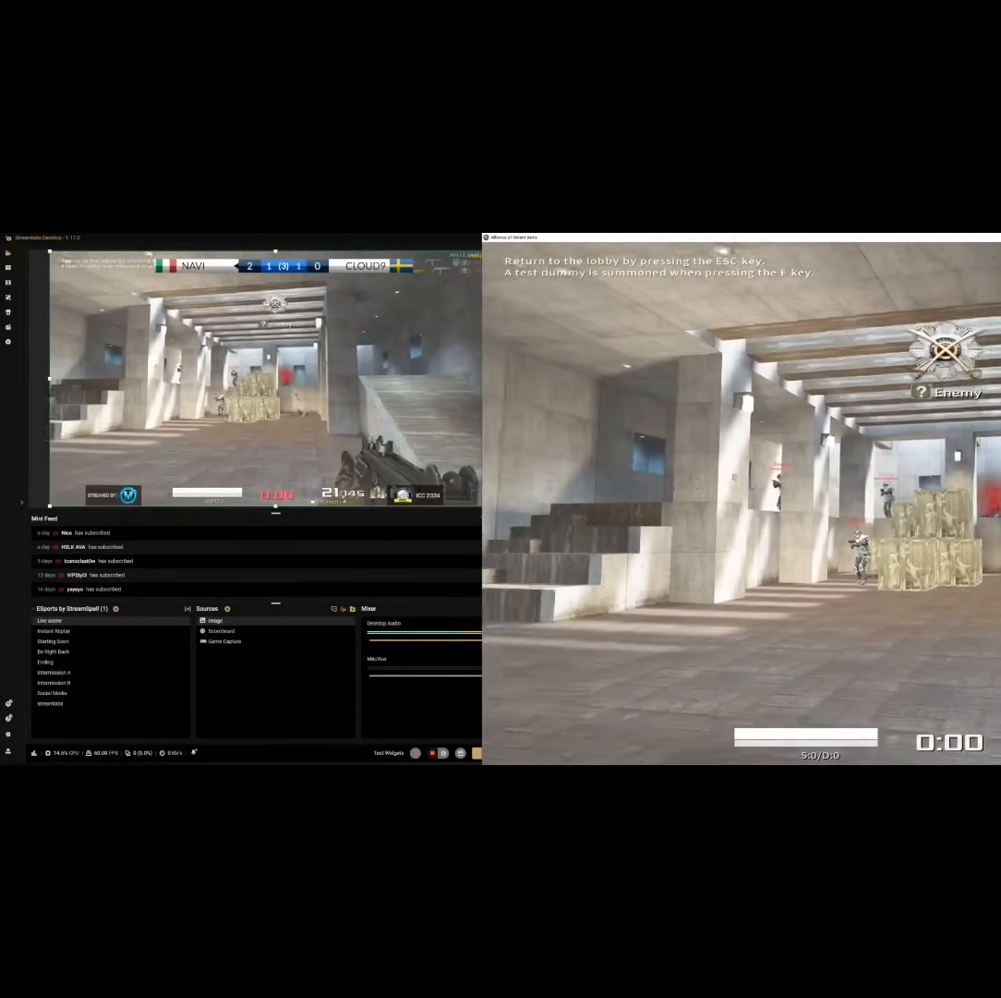
left_click(945, 504)
left_click(945, 505)
left_click(945, 504)
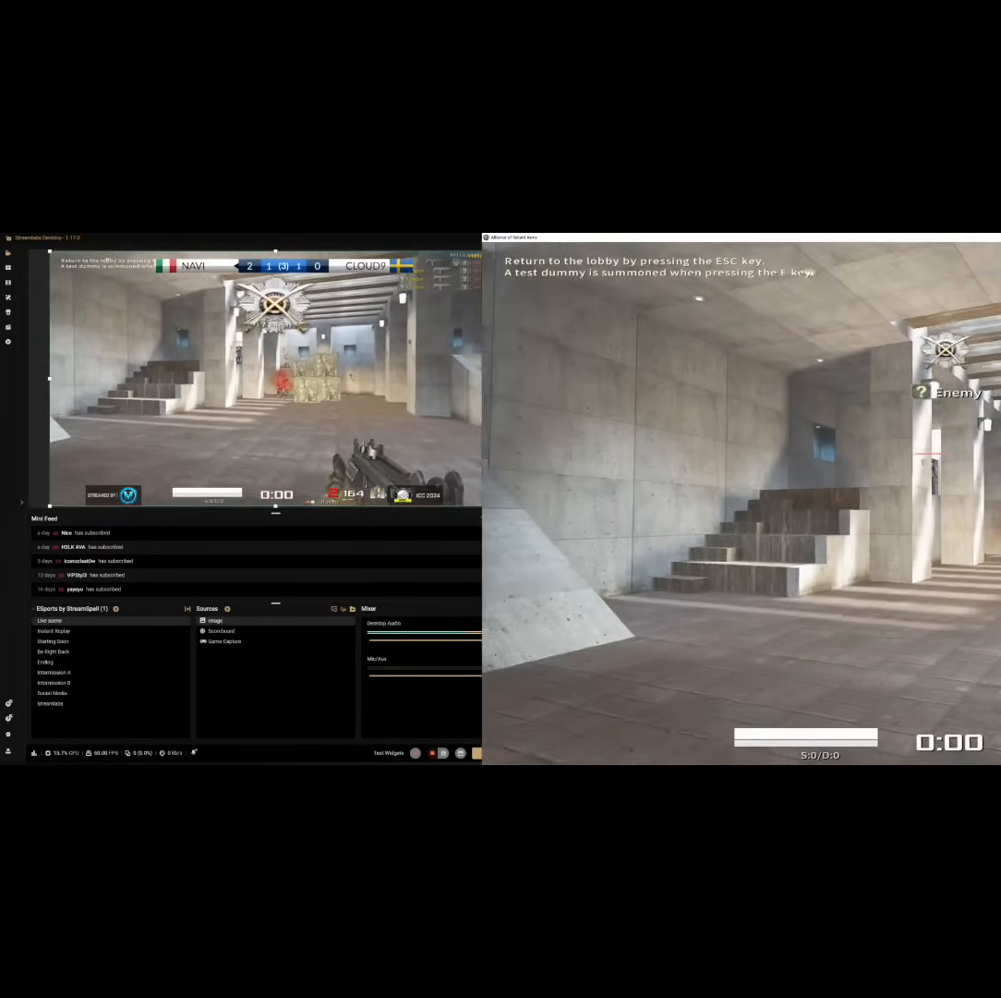
Reload the weapon and keep shooting the remaining enemies around the practice range
key("r")
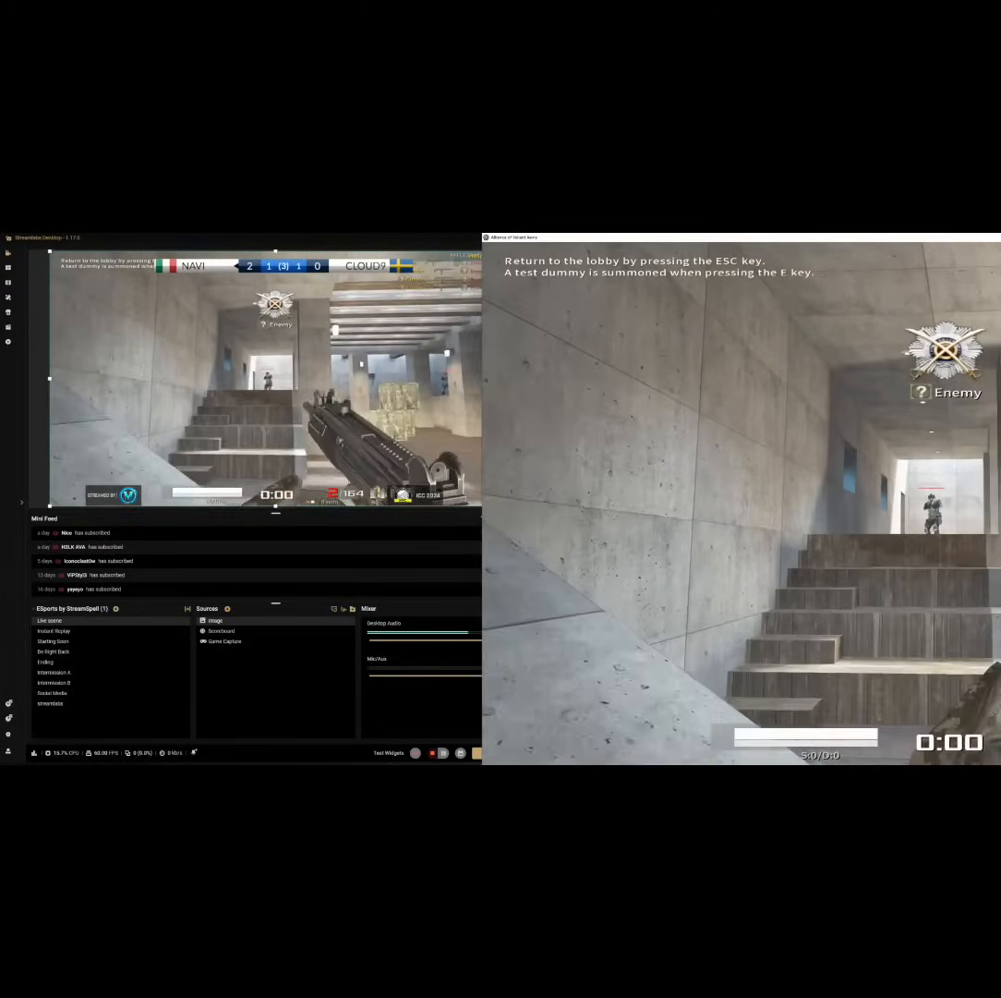
left_click(945, 504)
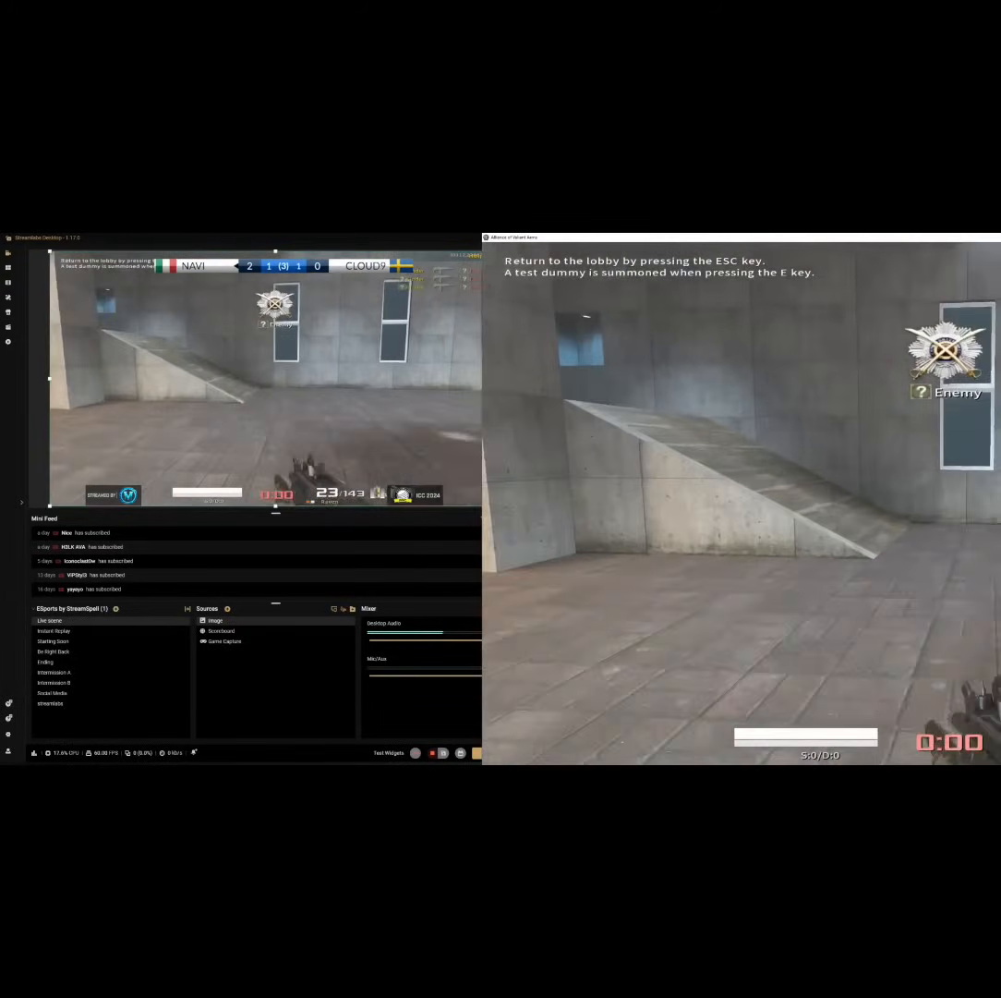
key("r")
key("a")
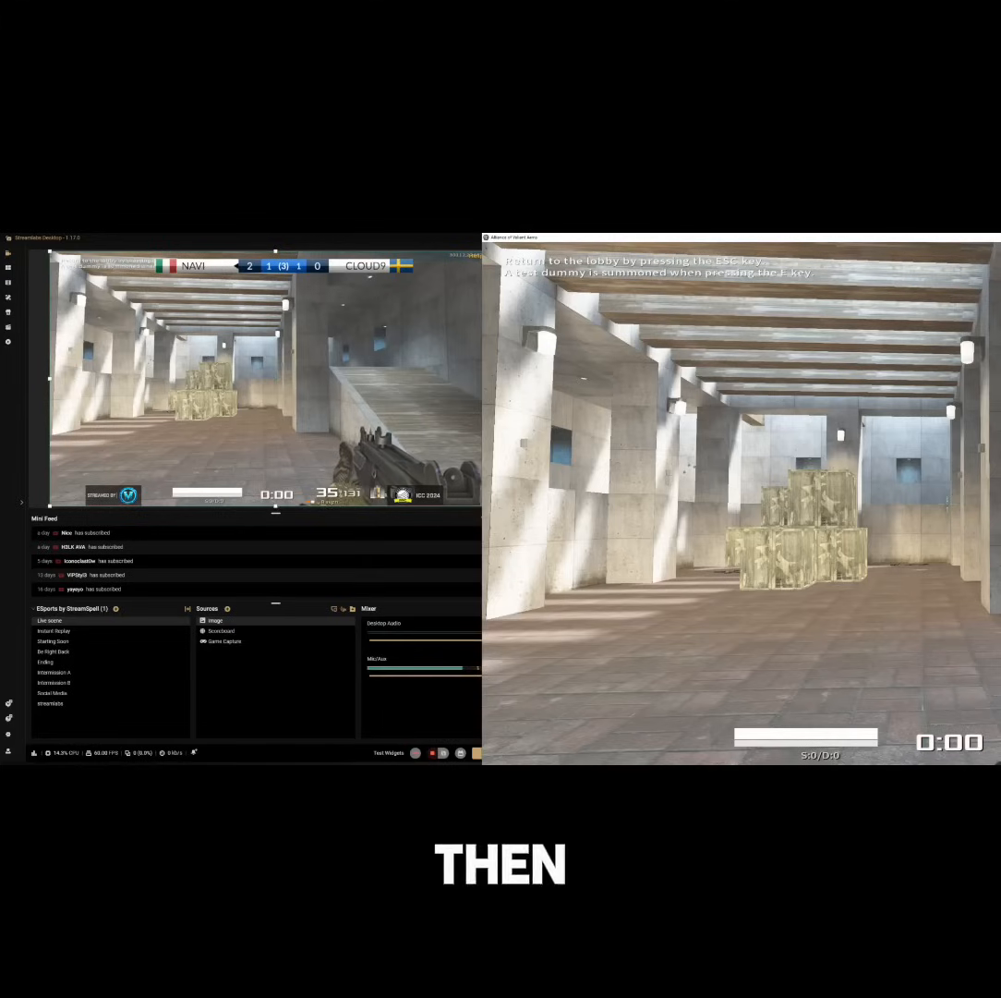
Test the scene hotkeys by switching to the Instant Replay scene and back to the Live scene
key("End")
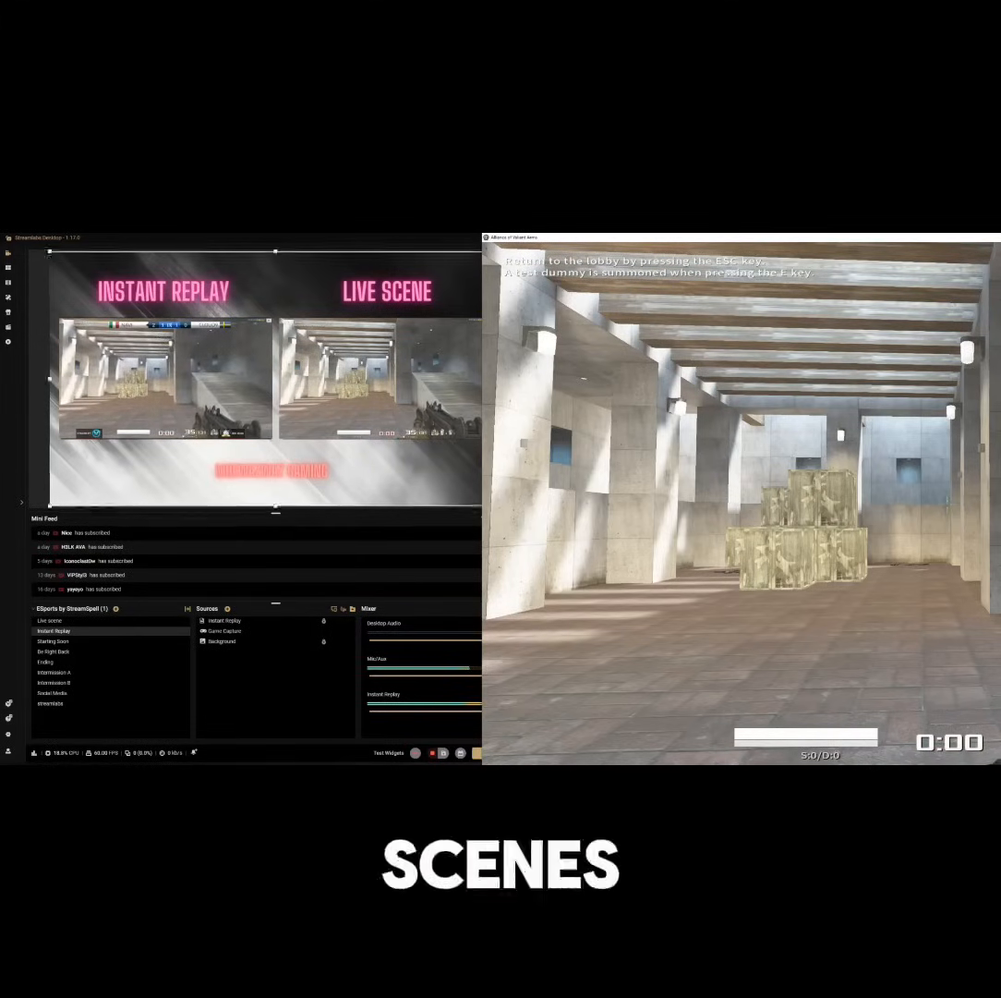
key("F1")
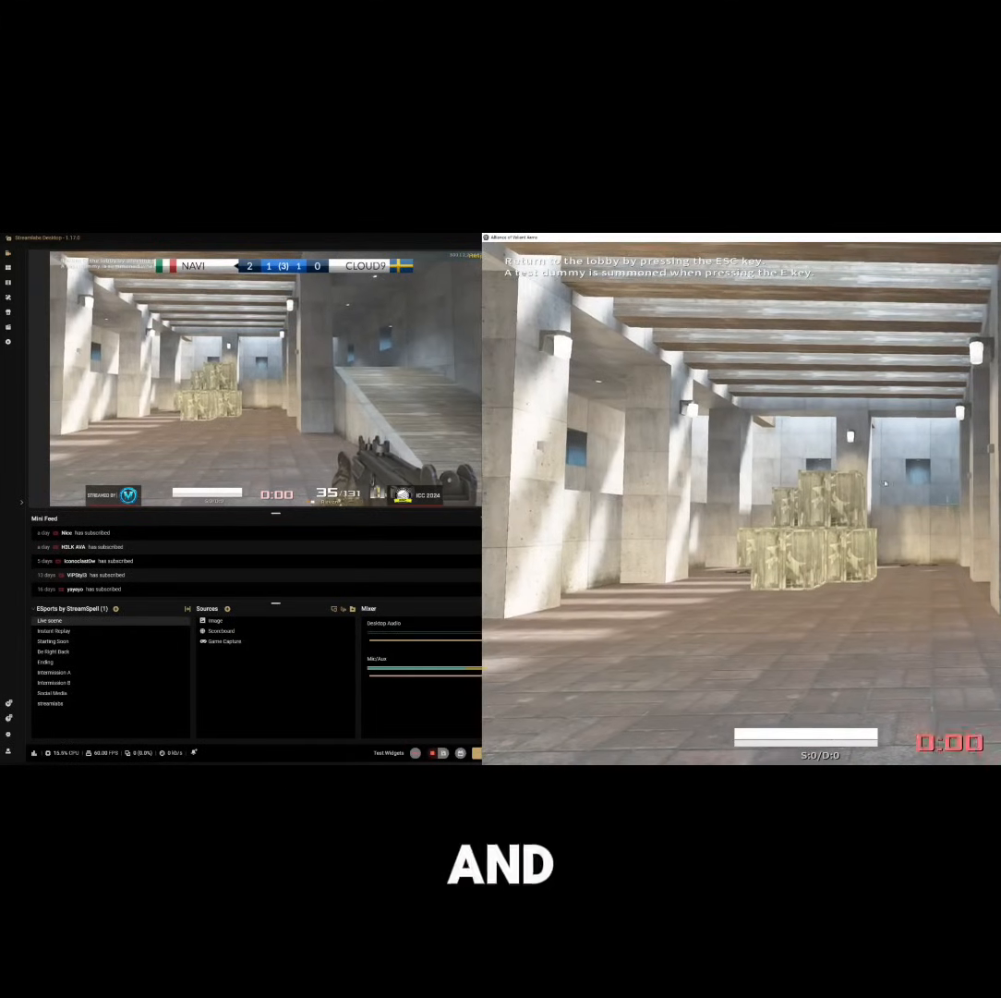
Switch from the game to Streamlabs Desktop and bring the Stream Deck window into view beside it
key("alt+Tab")
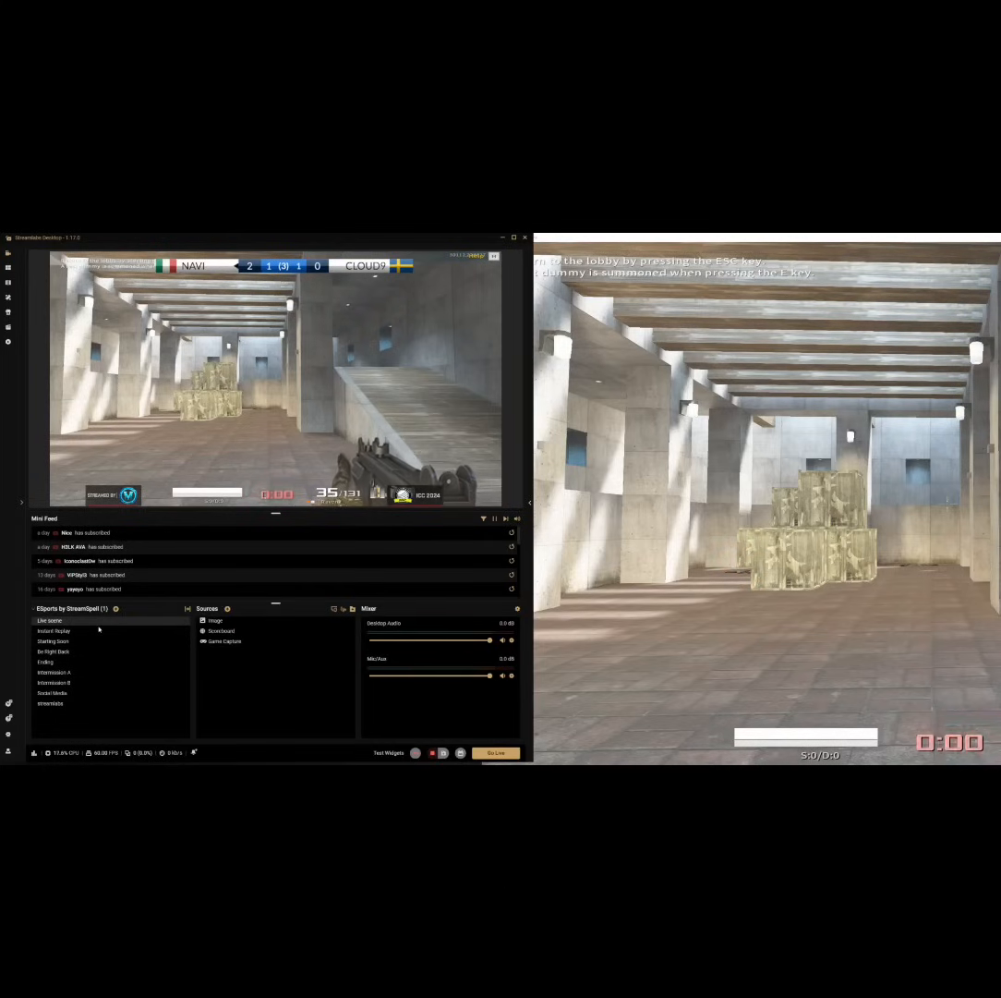
left_click_drag(998, 396, 700, 397)
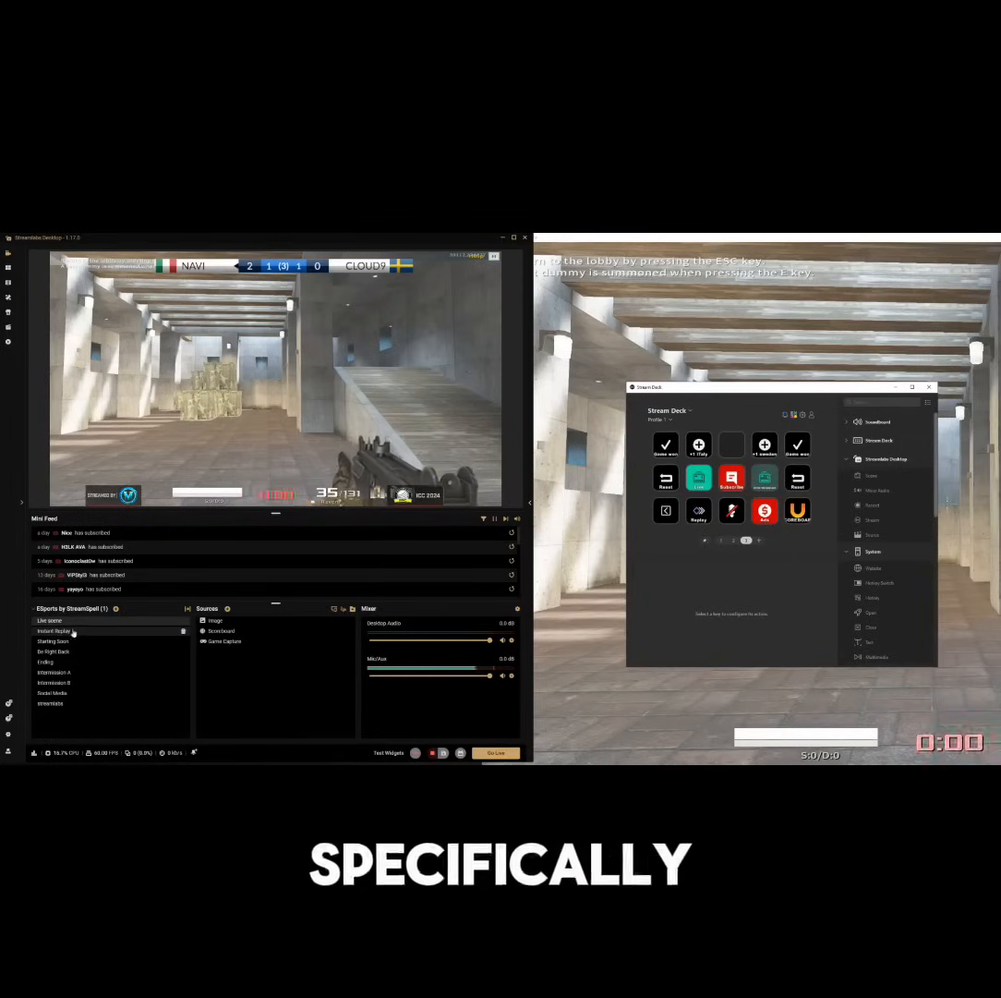
Add a scene transition named "Instant replay" and set its type to Stinger
left_click(187, 611)
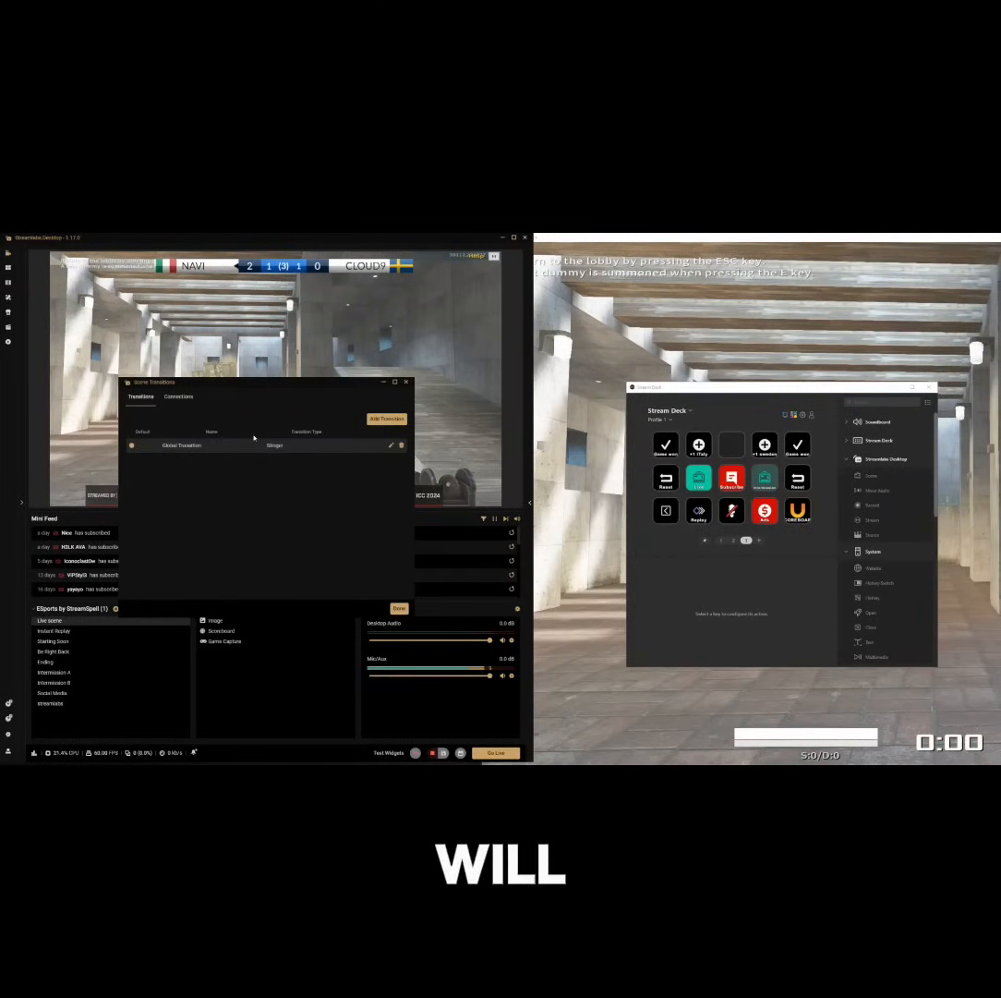
left_click(387, 418)
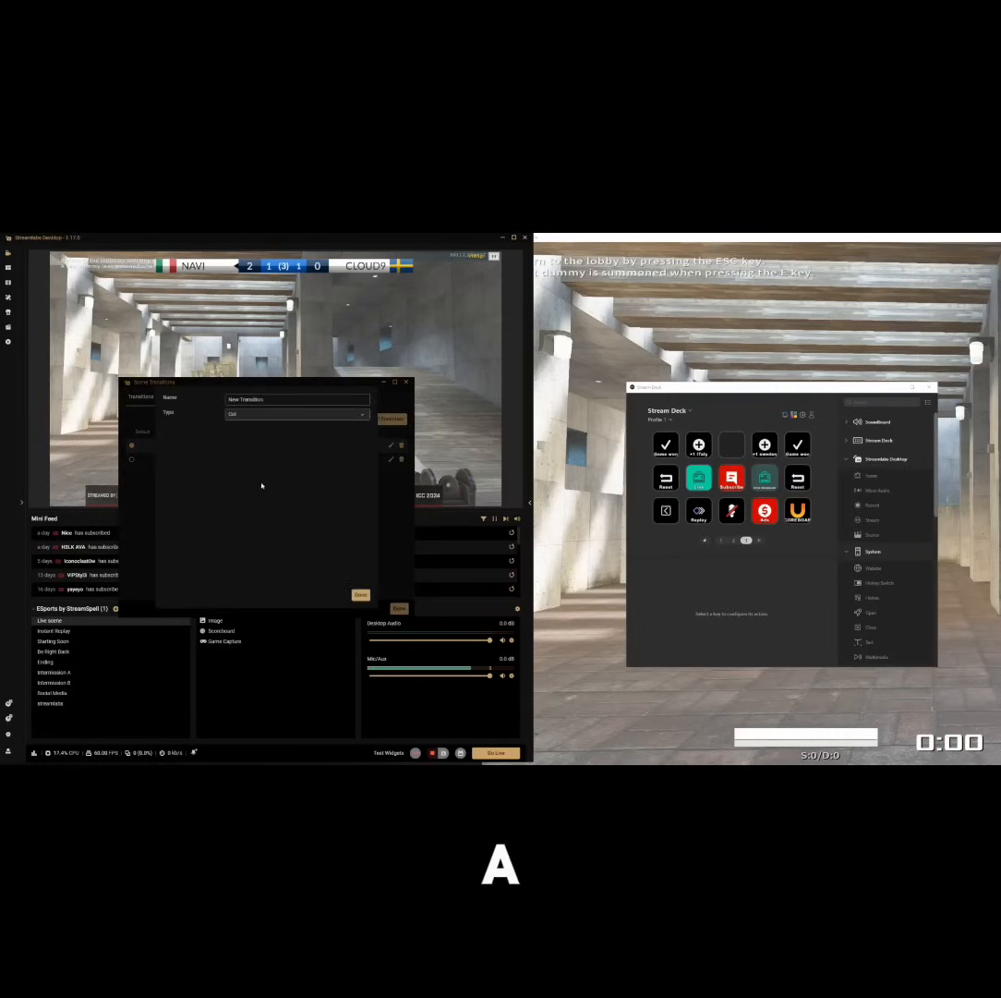
triple_click(255, 399)
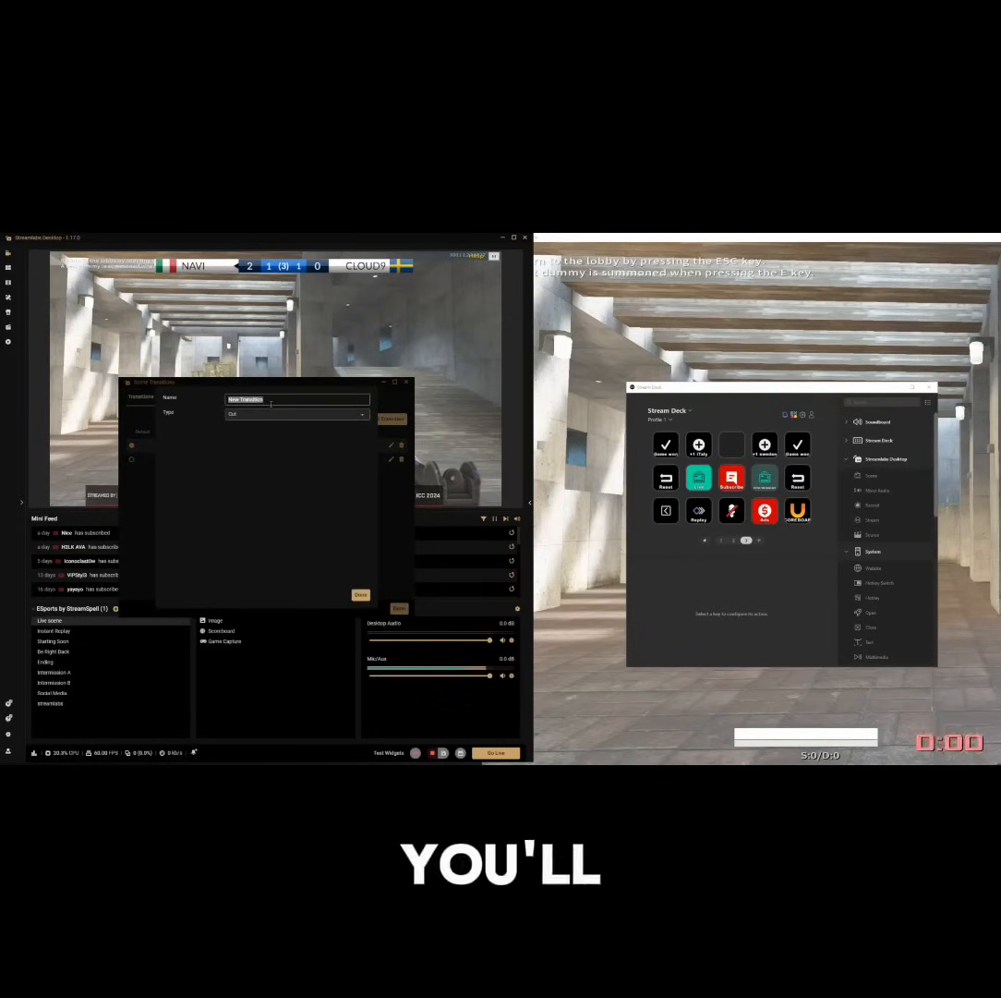
type("Instant")
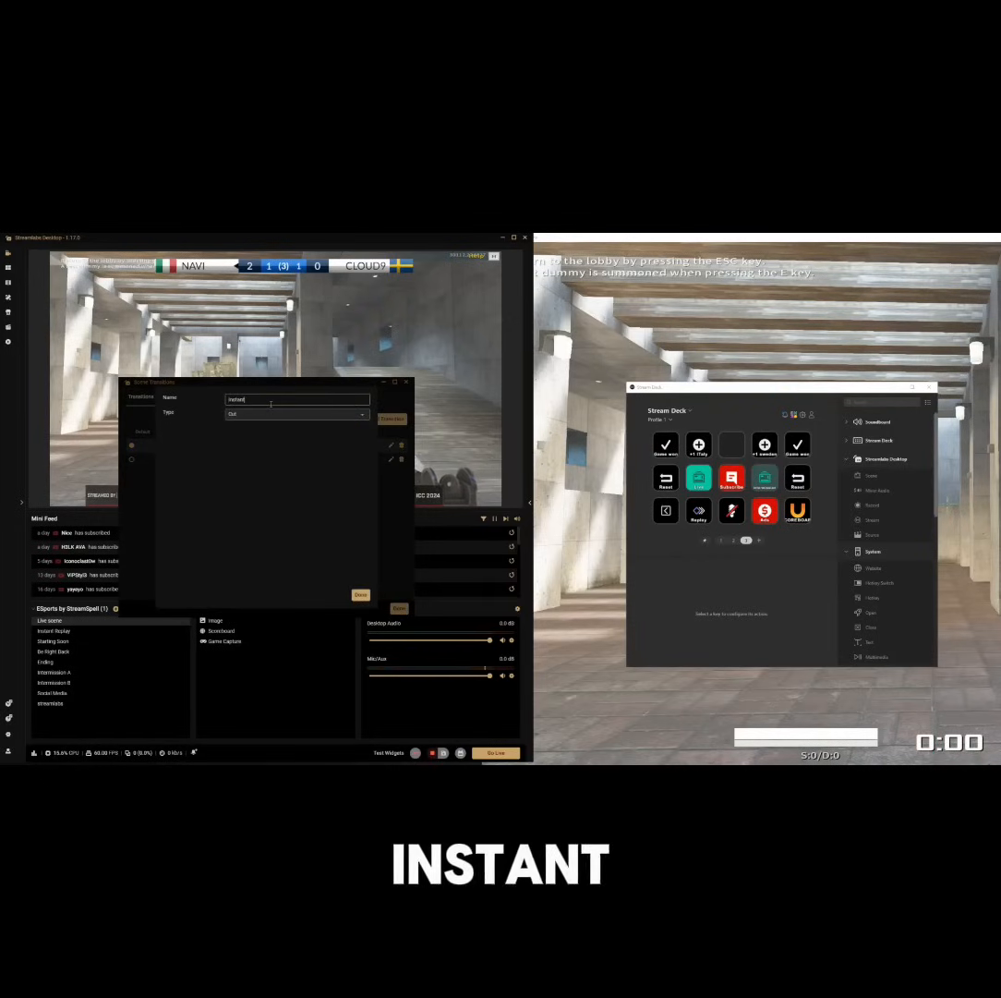
type(" replay")
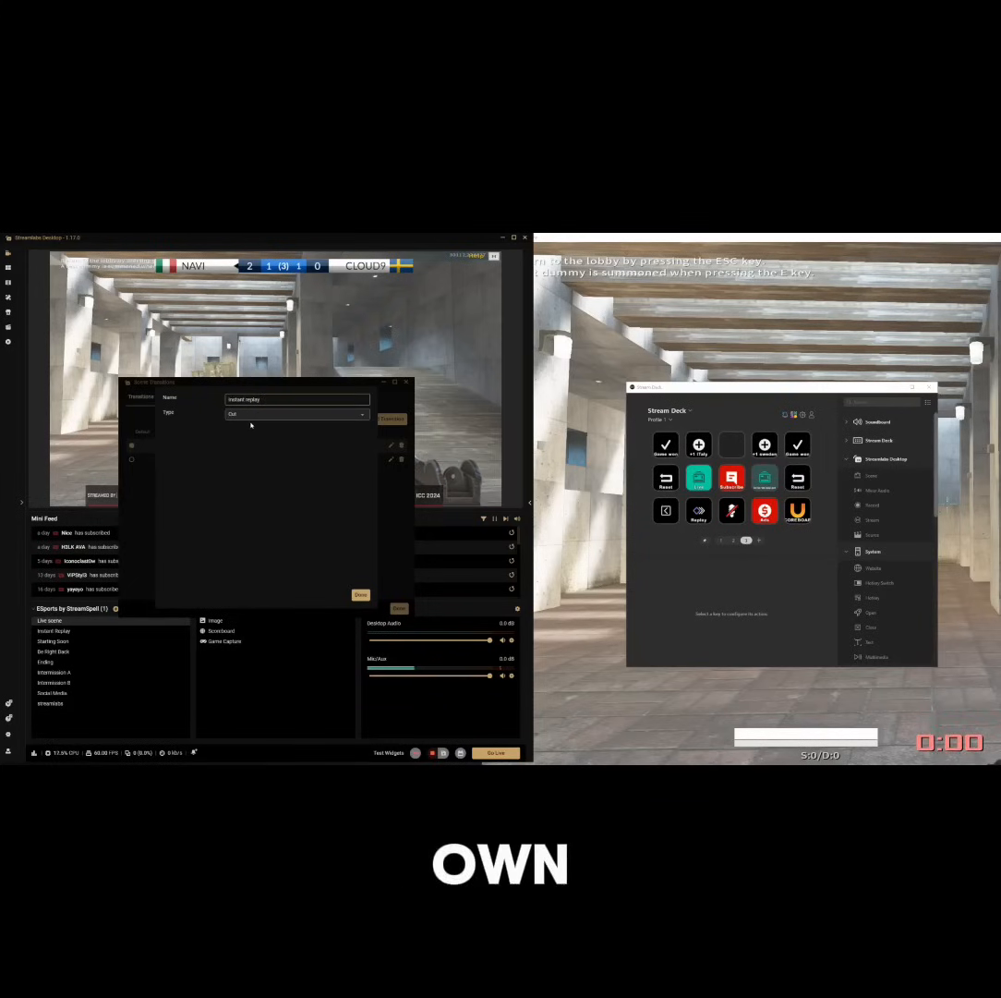
left_click(250, 414)
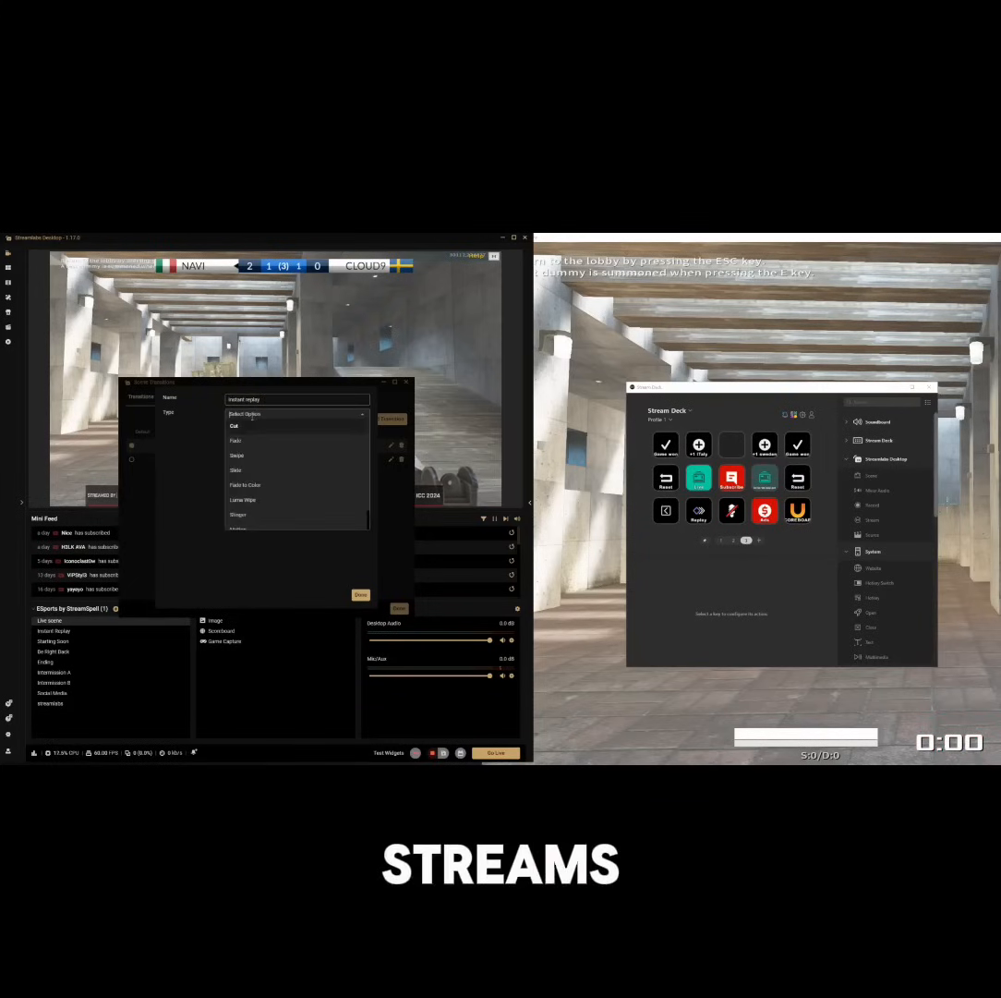
left_click(254, 517)
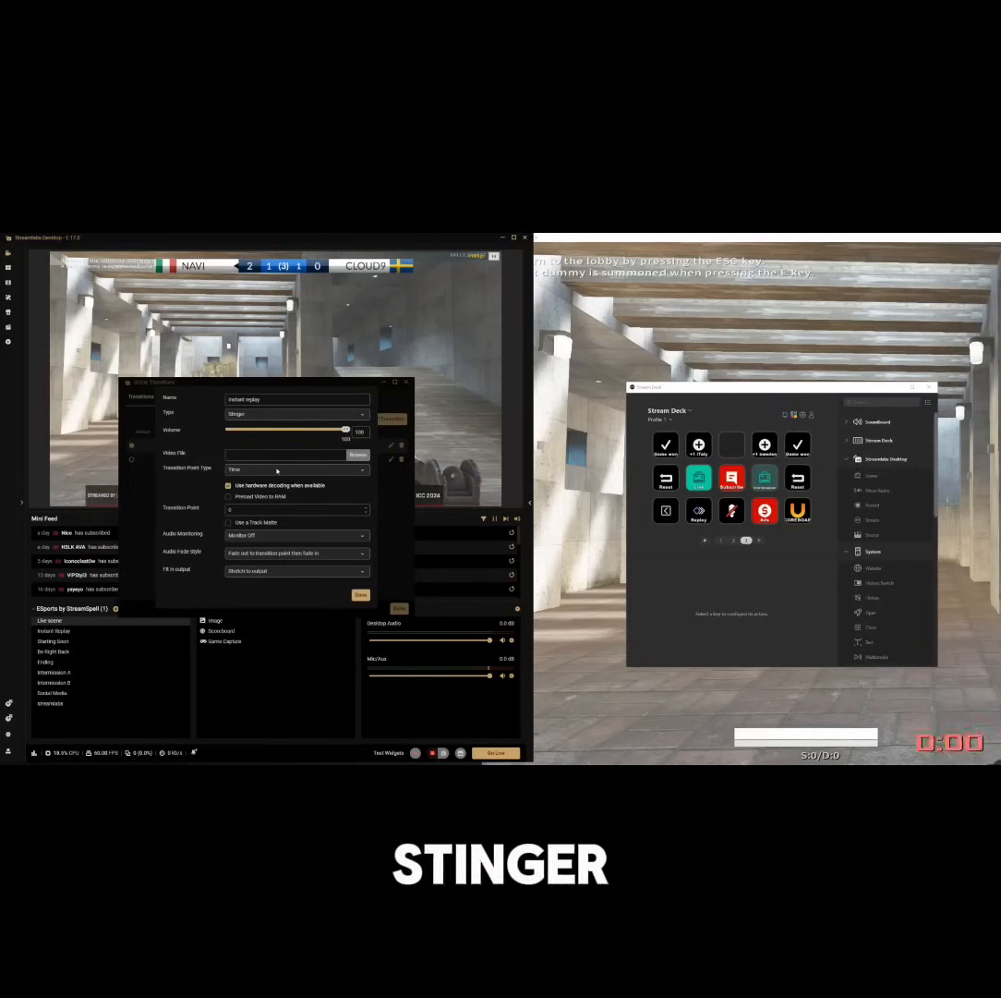
Browse the Downloads folder for a stinger video file for the transition, and close the file chooser without picking one
left_click(359, 455)
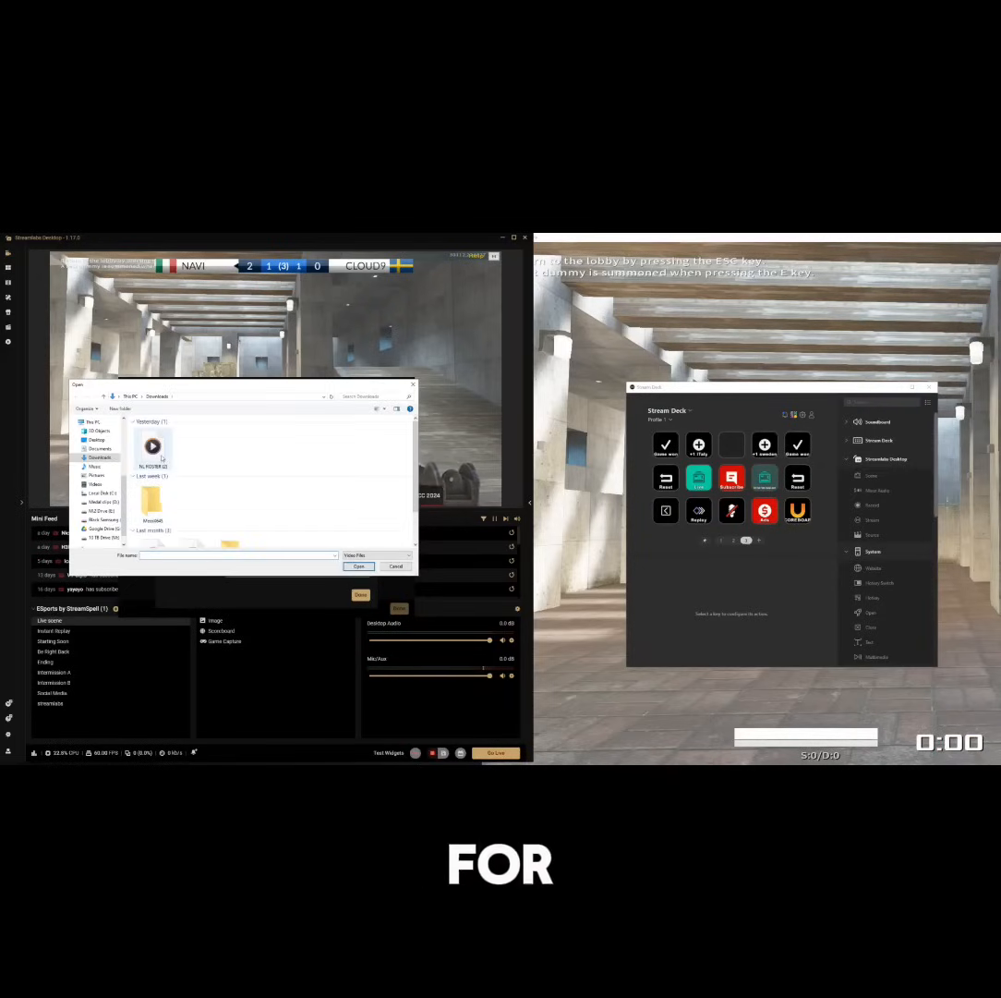
scroll(239, 504, "down", 2)
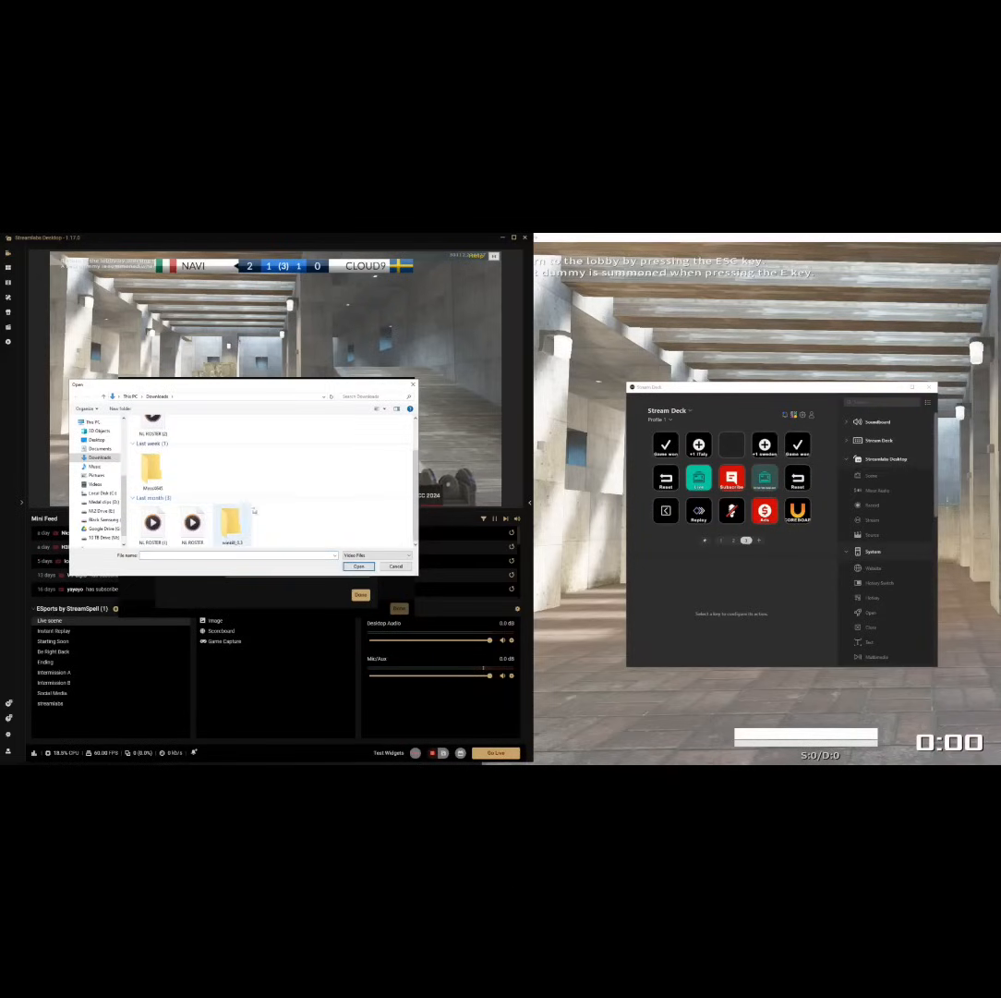
mouse_move(413, 493)
left_mouse_down()
mouse_move(415, 424)
mouse_move(408, 519)
left_mouse_up()
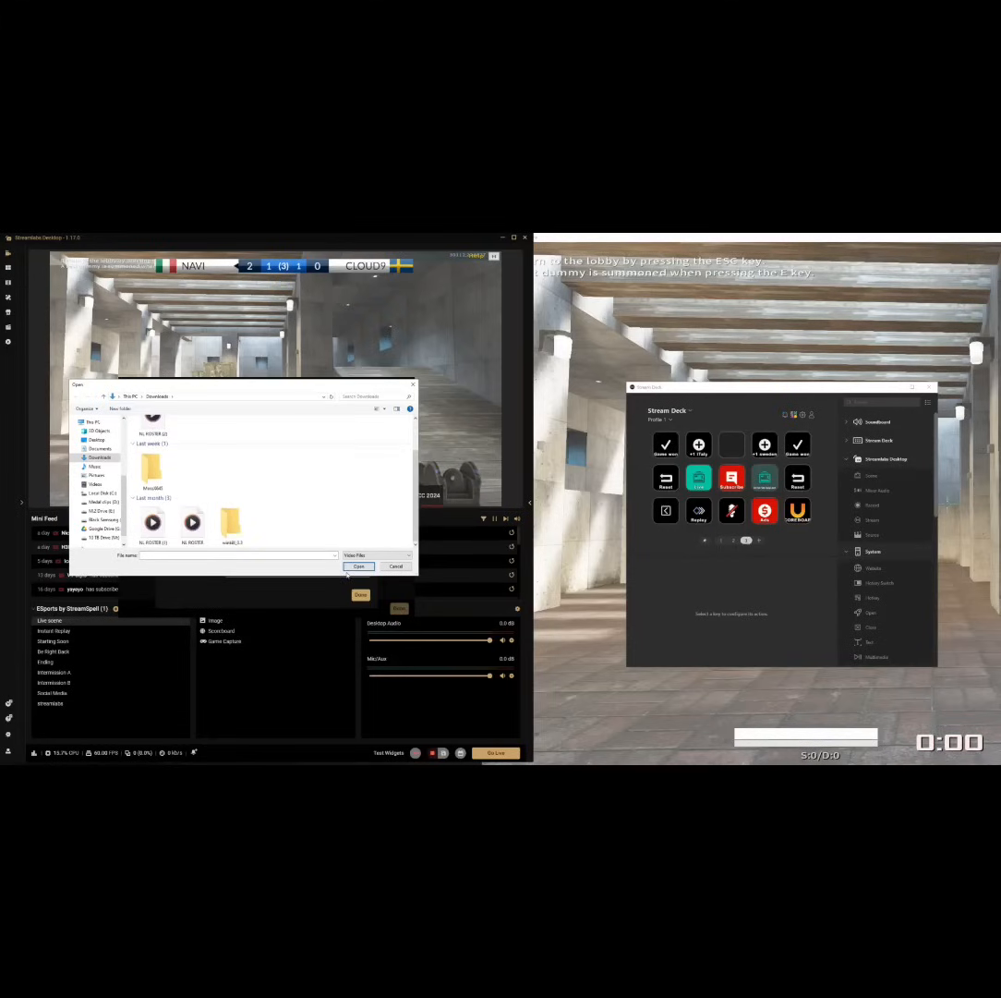
left_click(394, 567)
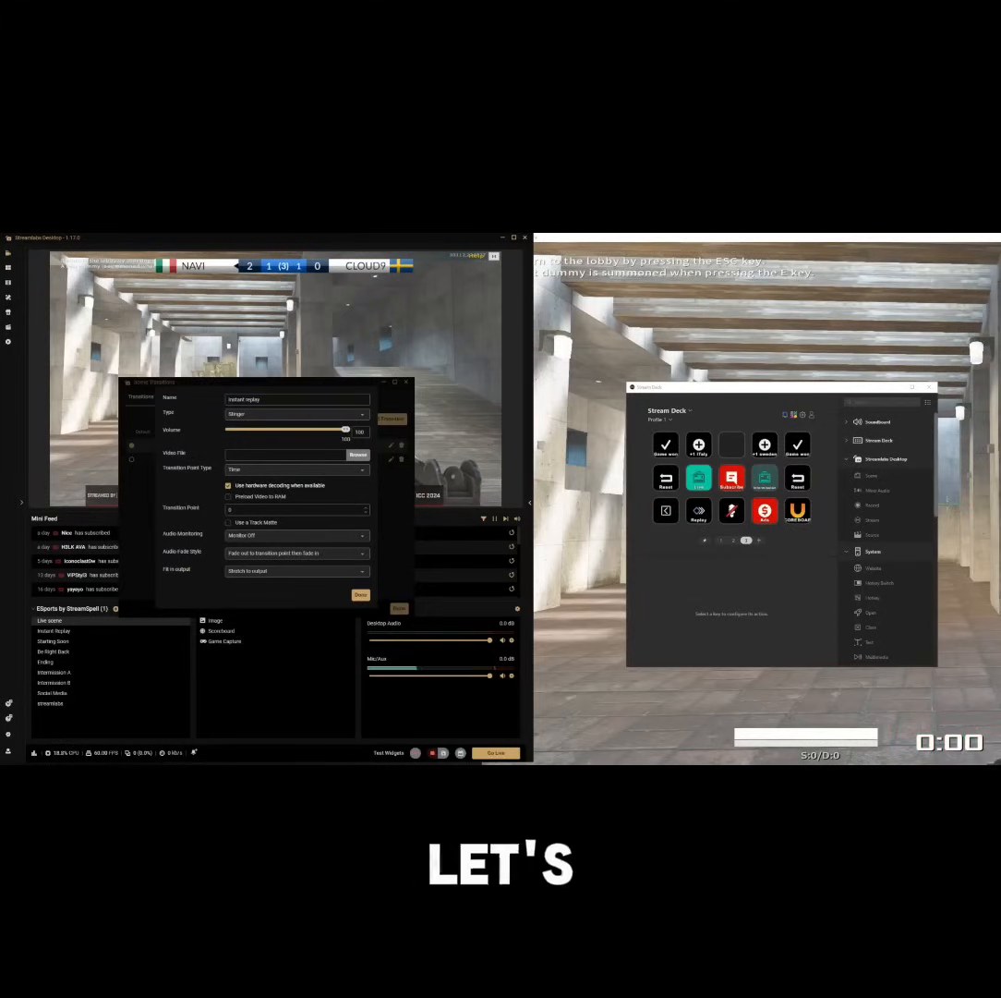
Switch to Chrome and look through the full download history for the stinger transition video, and close the history page
key("alt+Tab")
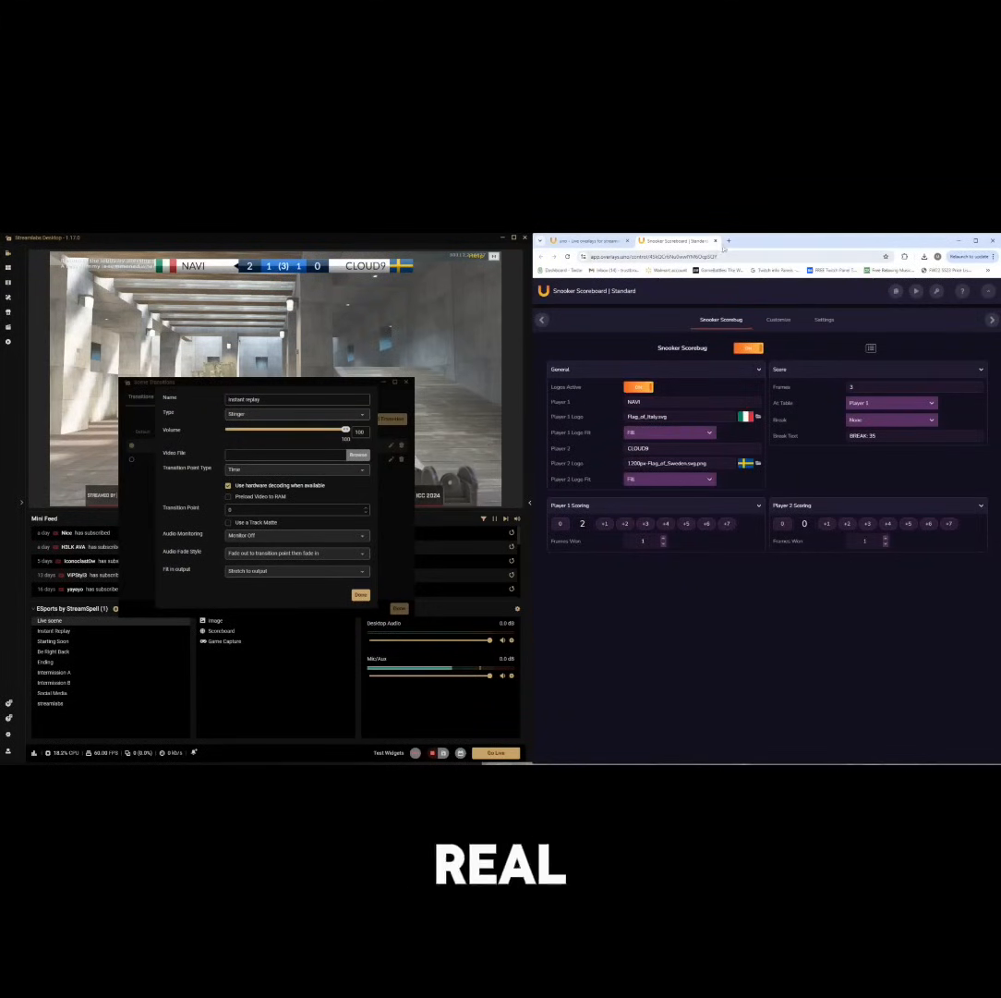
left_click(924, 256)
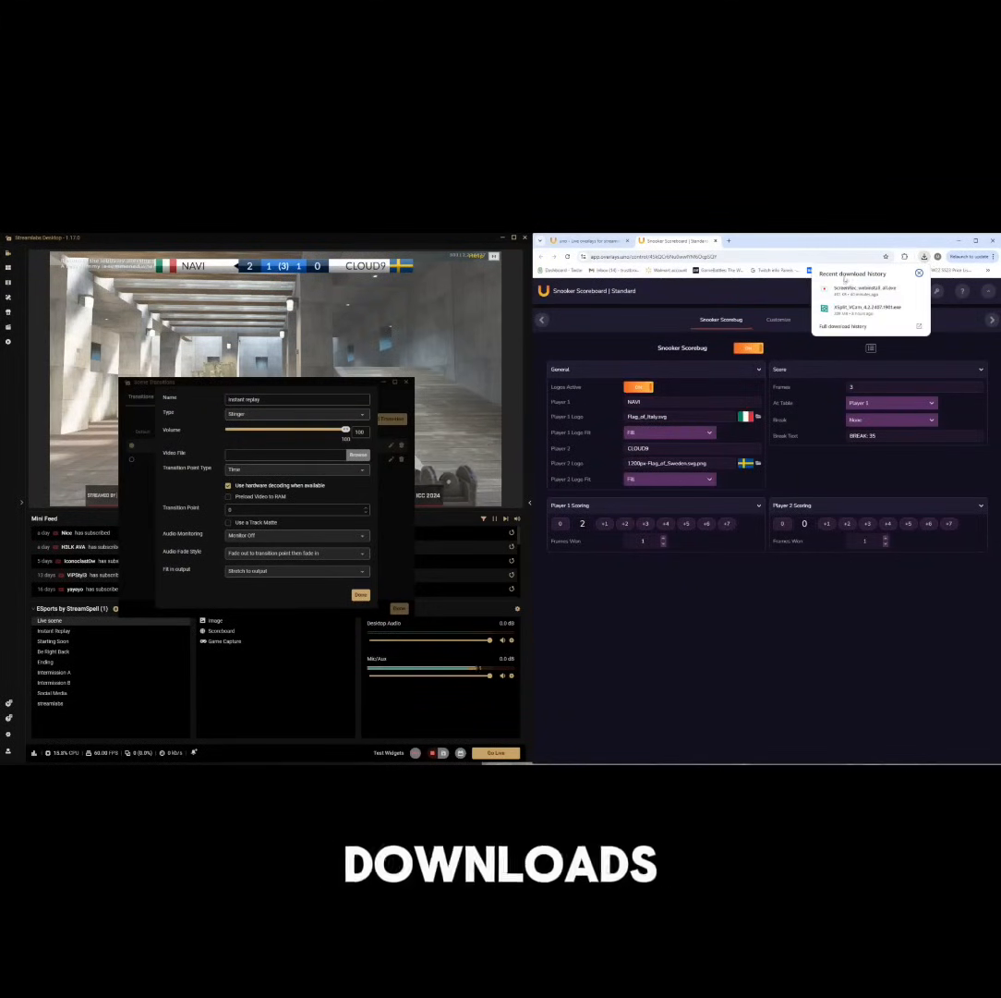
left_click(844, 328)
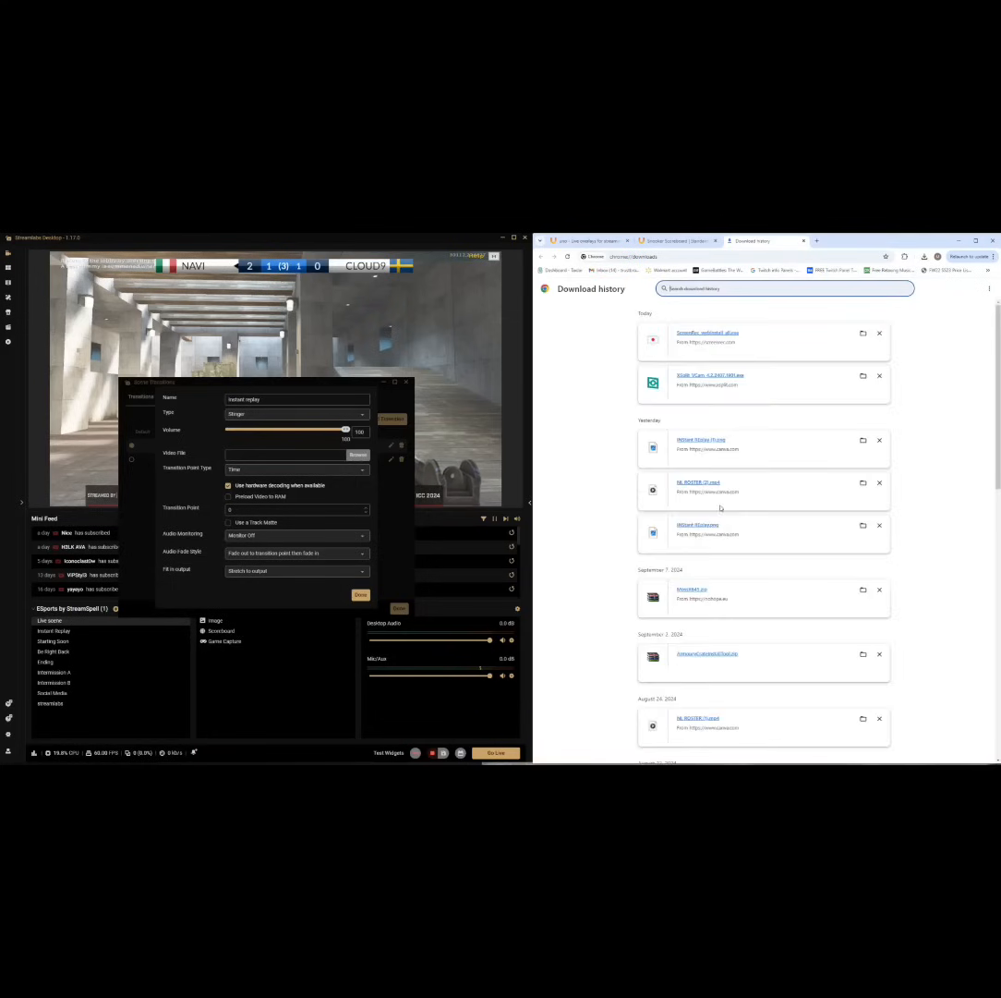
scroll(902, 422, "down", 10)
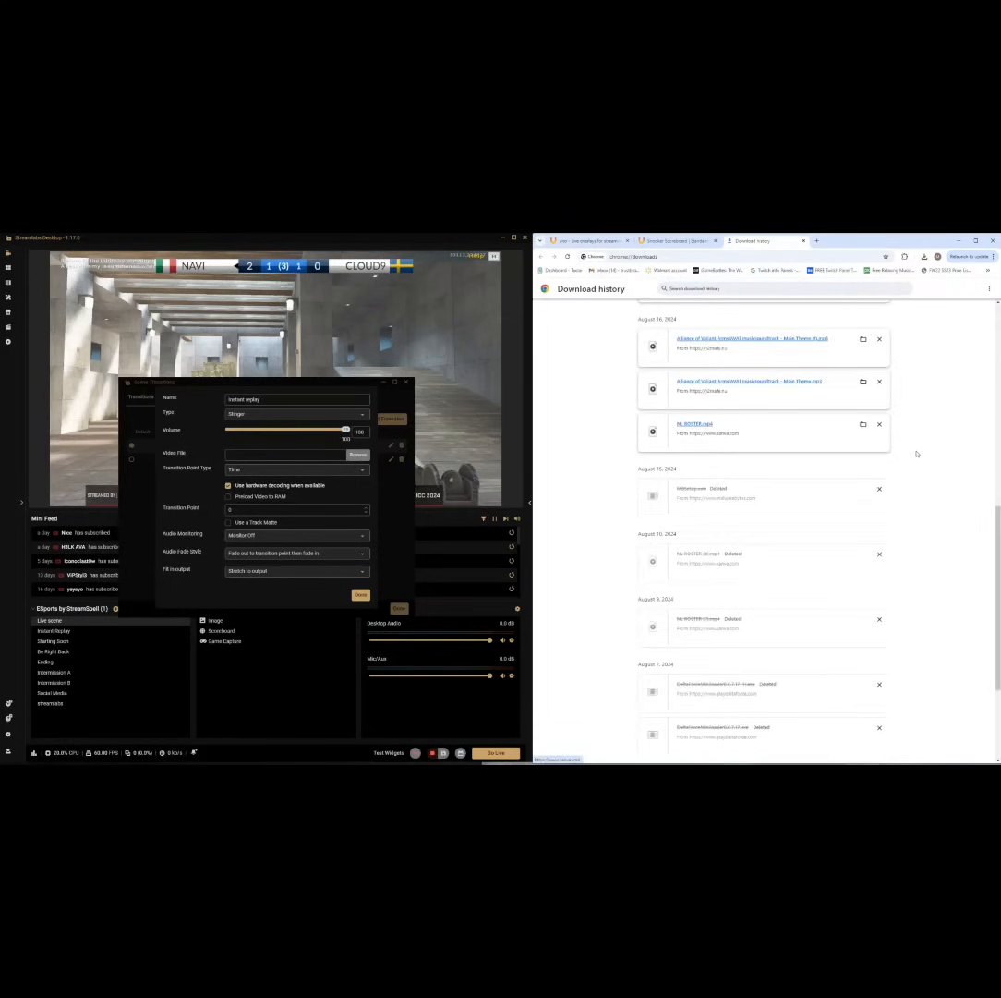
scroll(914, 452, "down", 3)
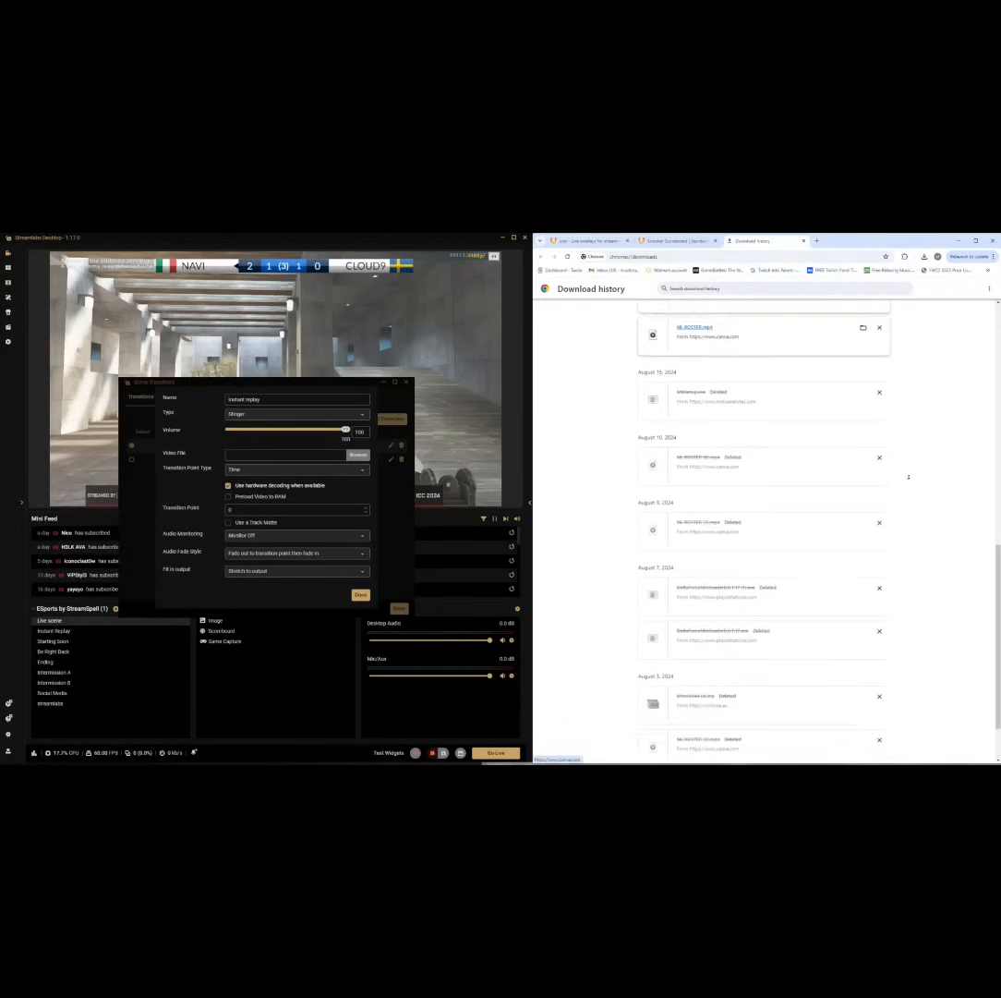
scroll(910, 472, "down", 3)
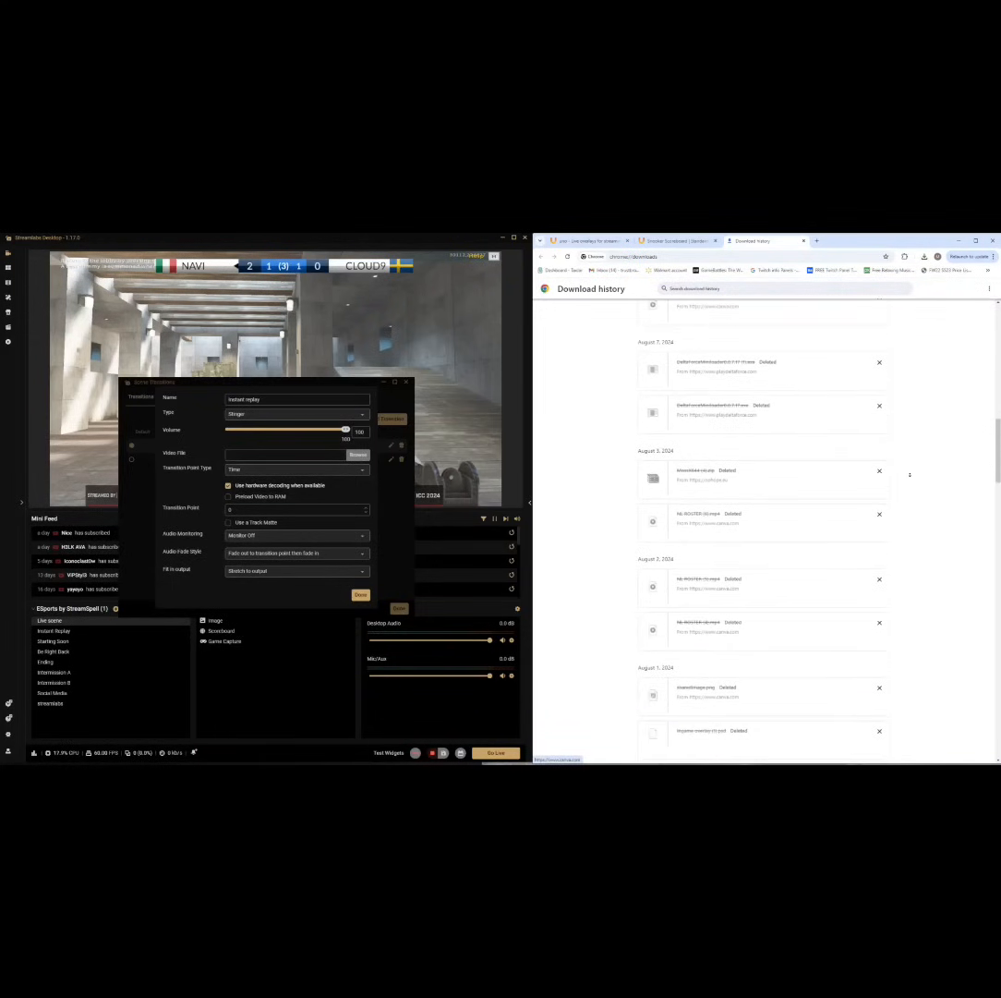
scroll(910, 475, "down", 3)
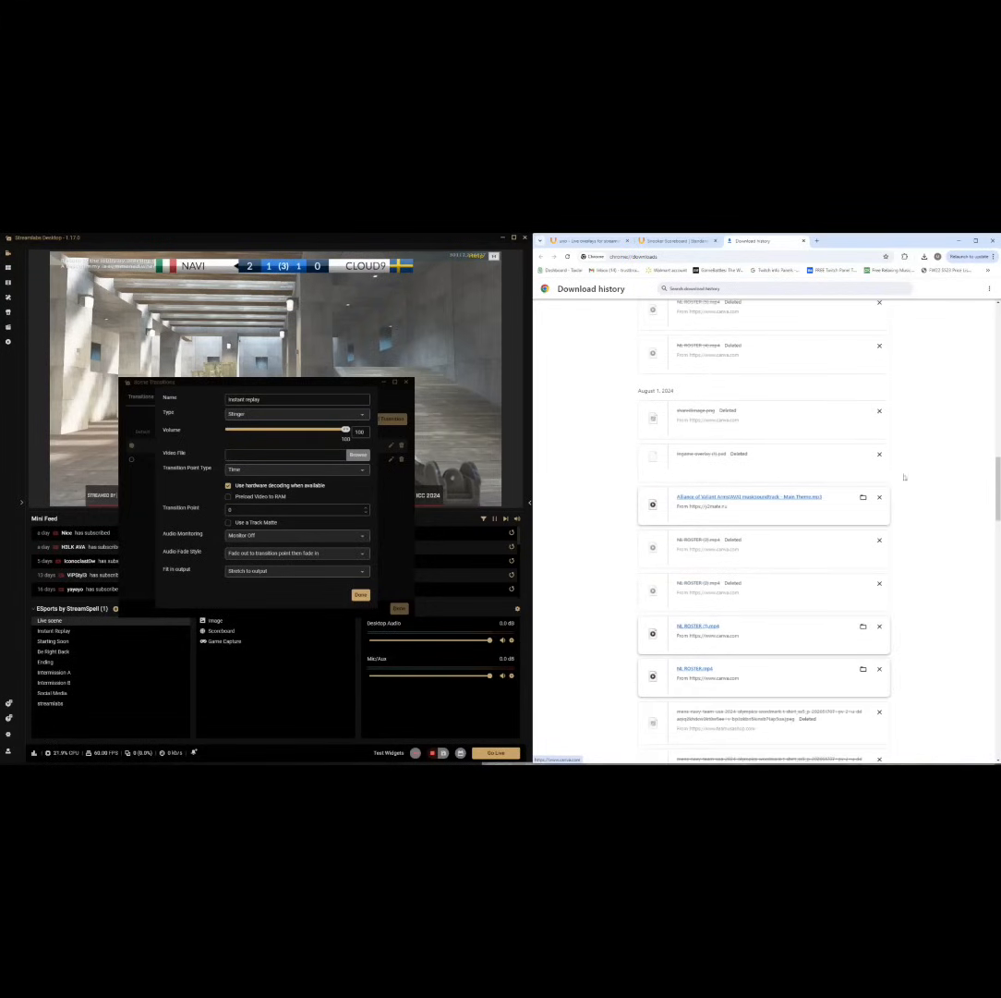
scroll(942, 451, "down", 3)
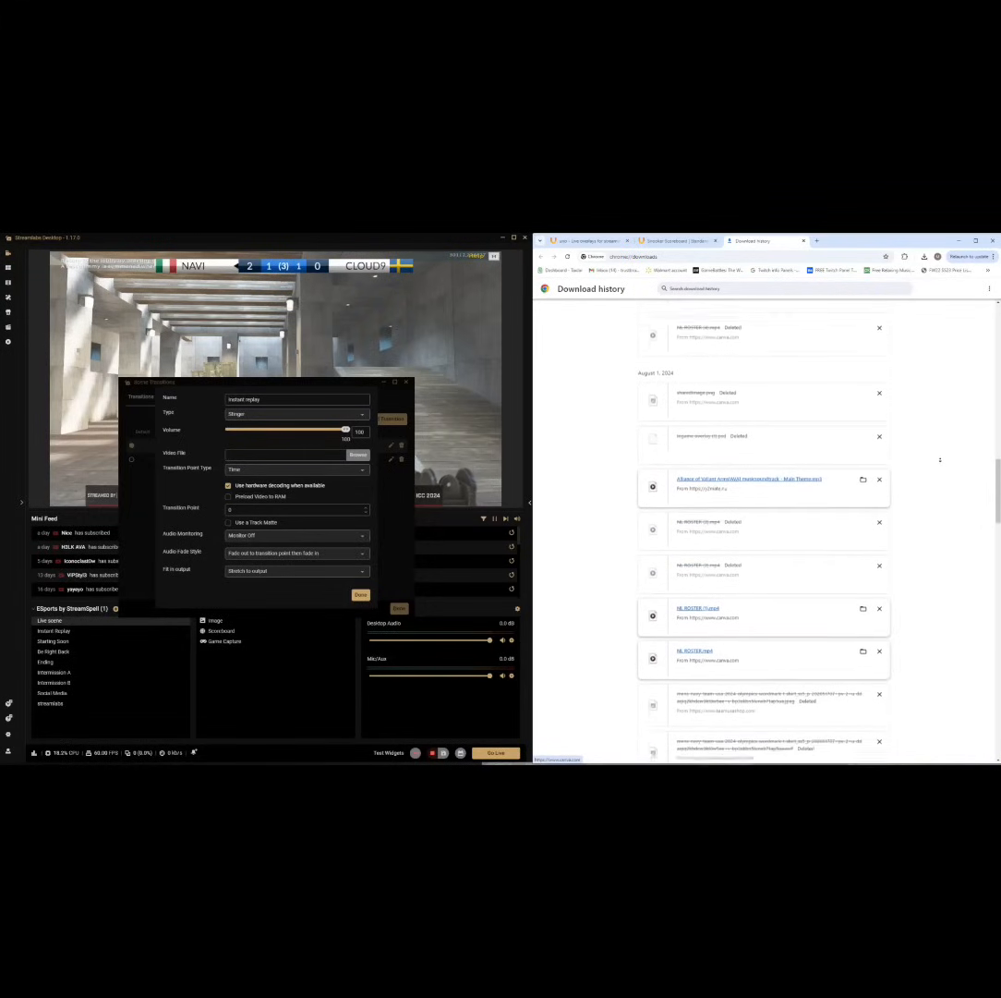
scroll(939, 466, "down", 3)
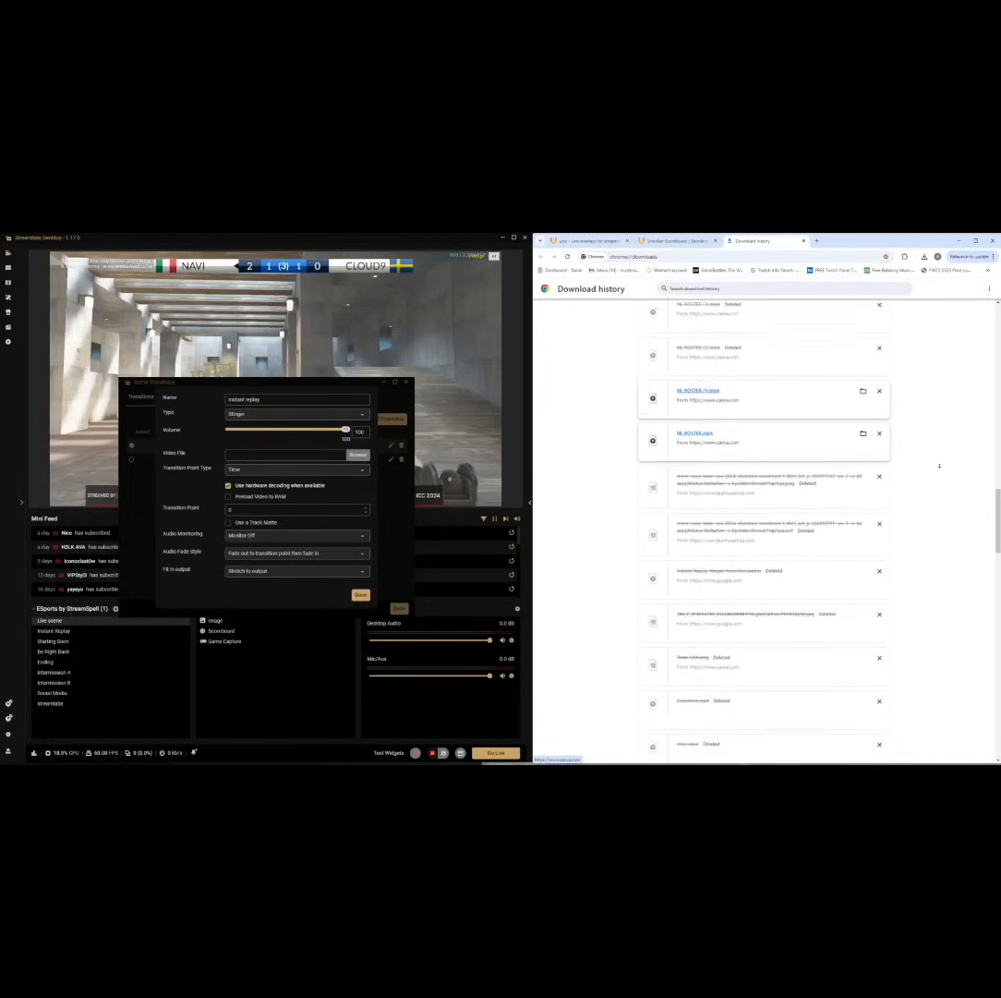
scroll(942, 453, "down", 3)
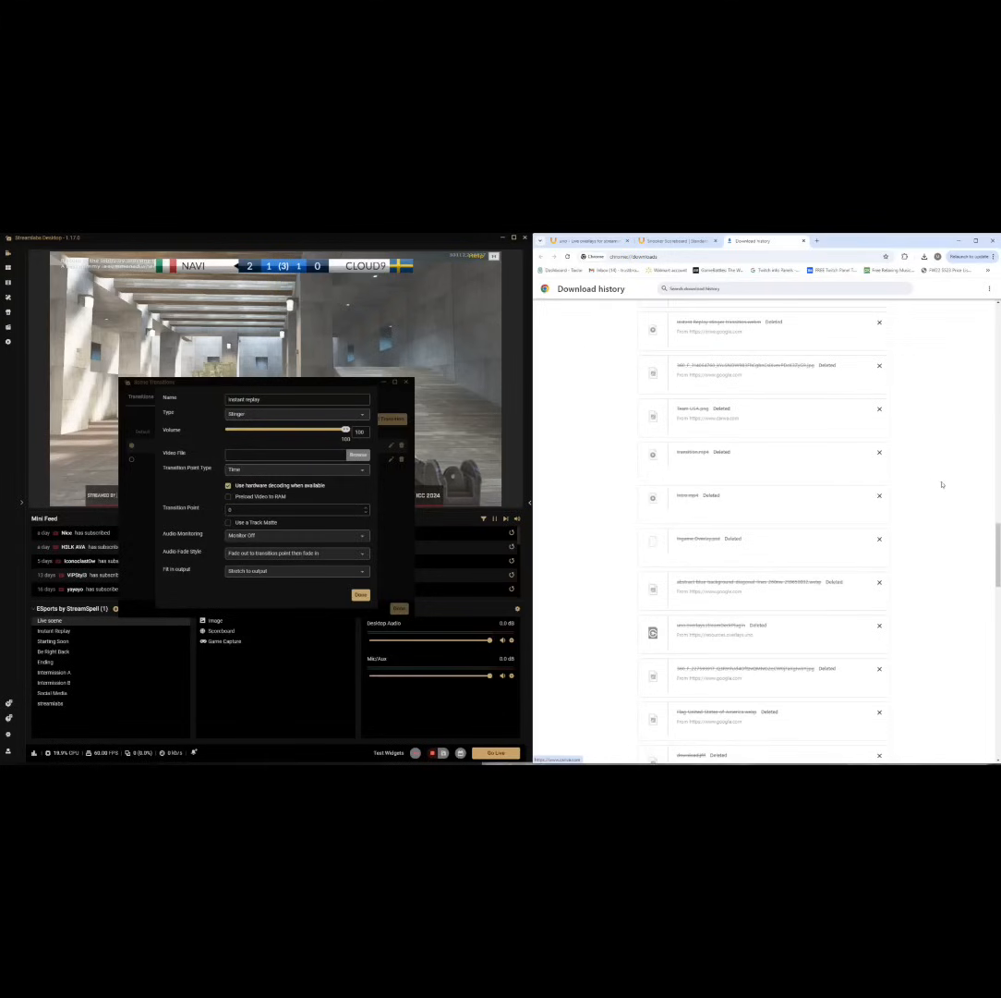
scroll(942, 473, "down", 1)
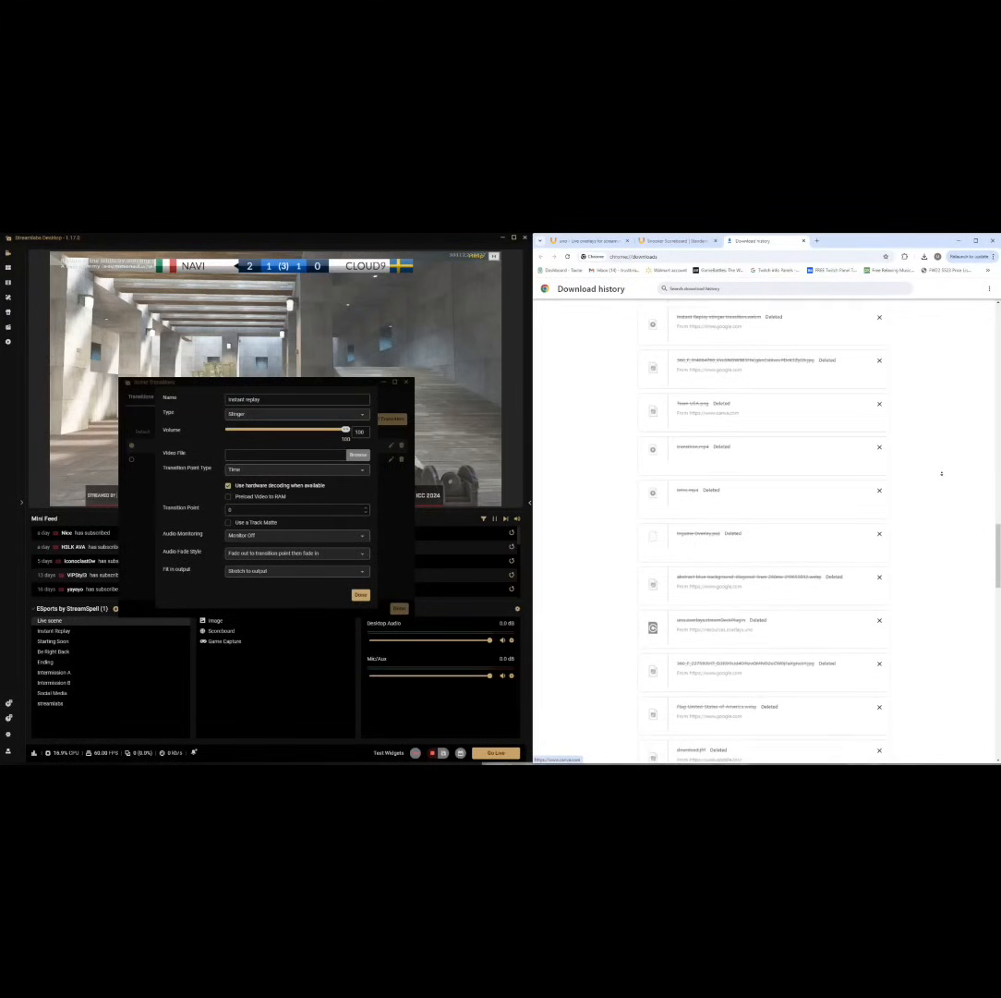
triple_click(699, 441)
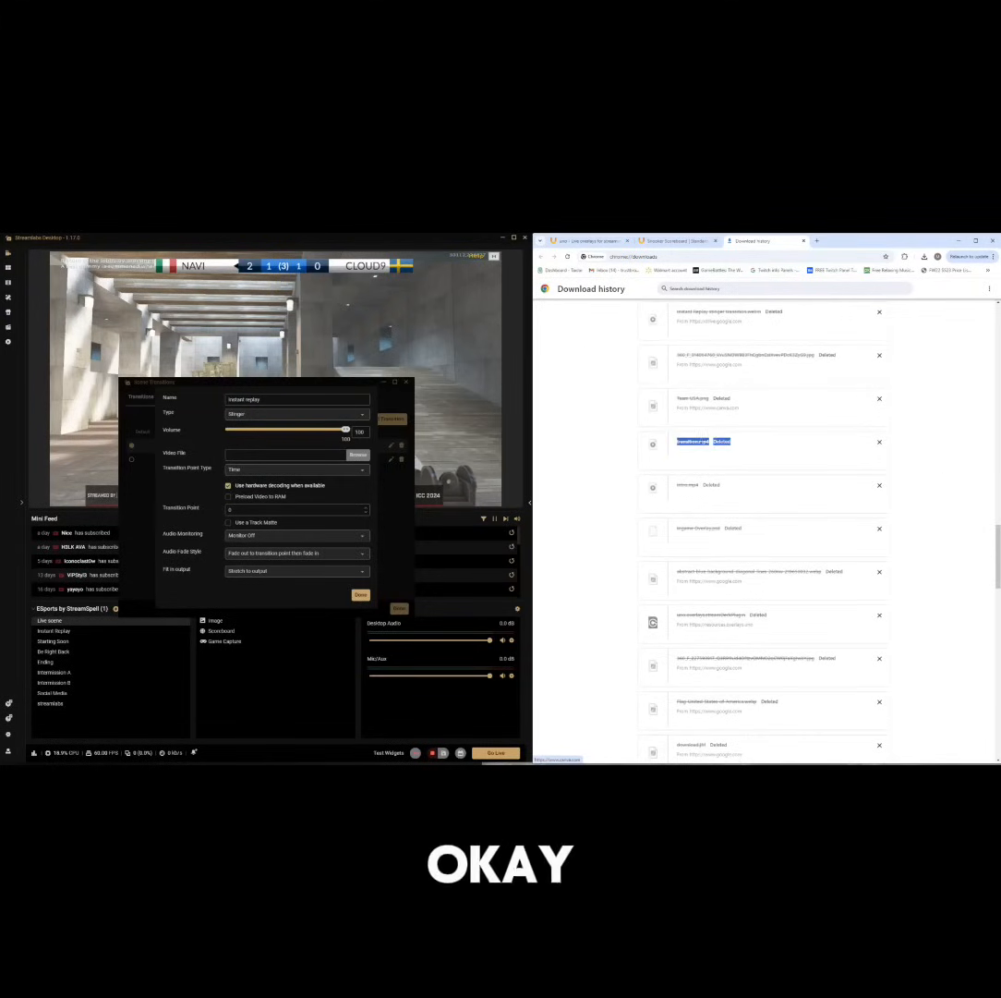
left_click(893, 430)
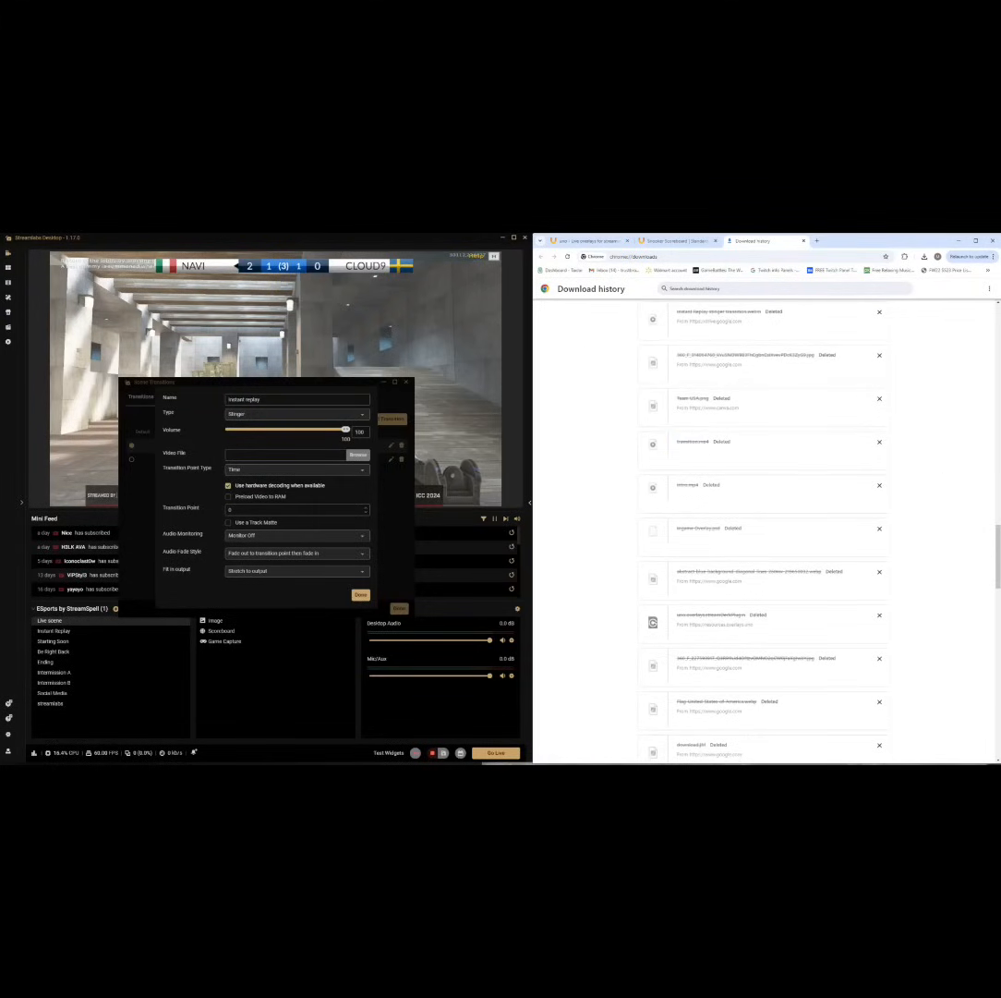
left_click(803, 241)
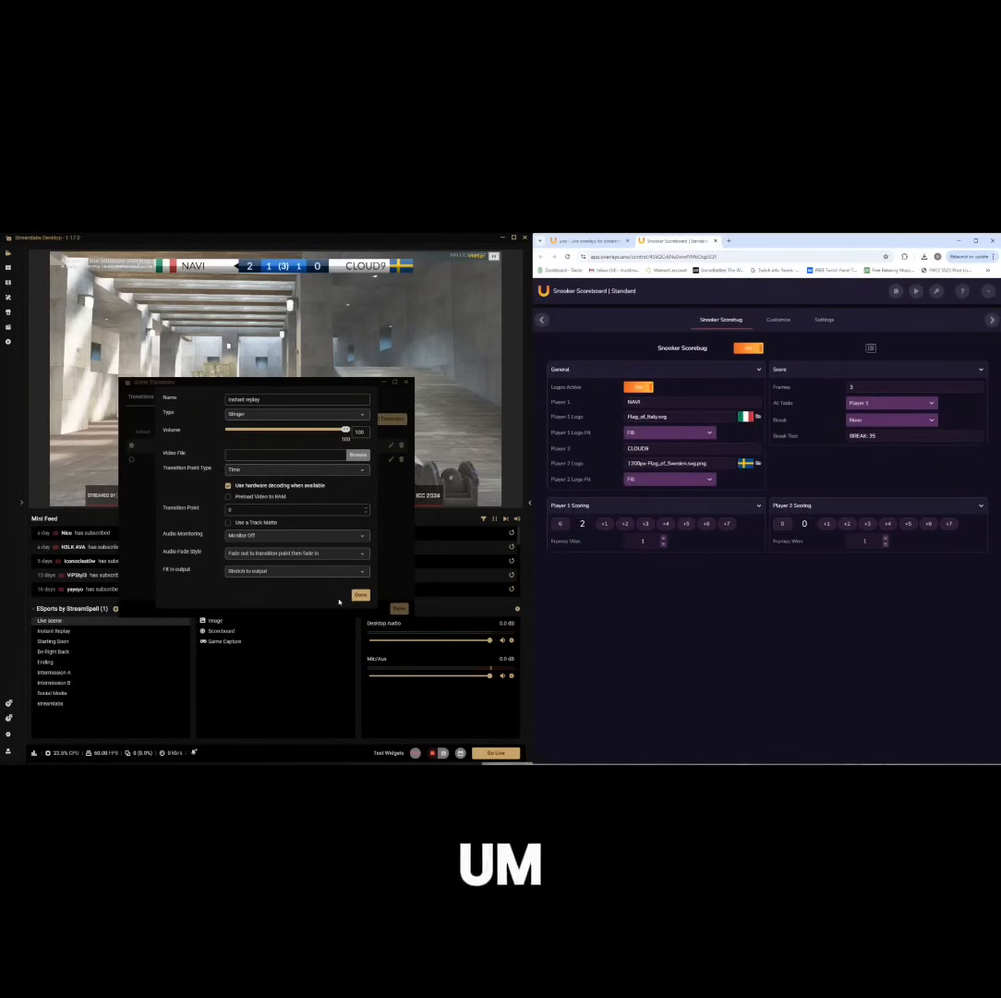
Finish the Instant replay transition without a video file and load the "ESports by StreamSpell" scene collection
left_click(360, 594)
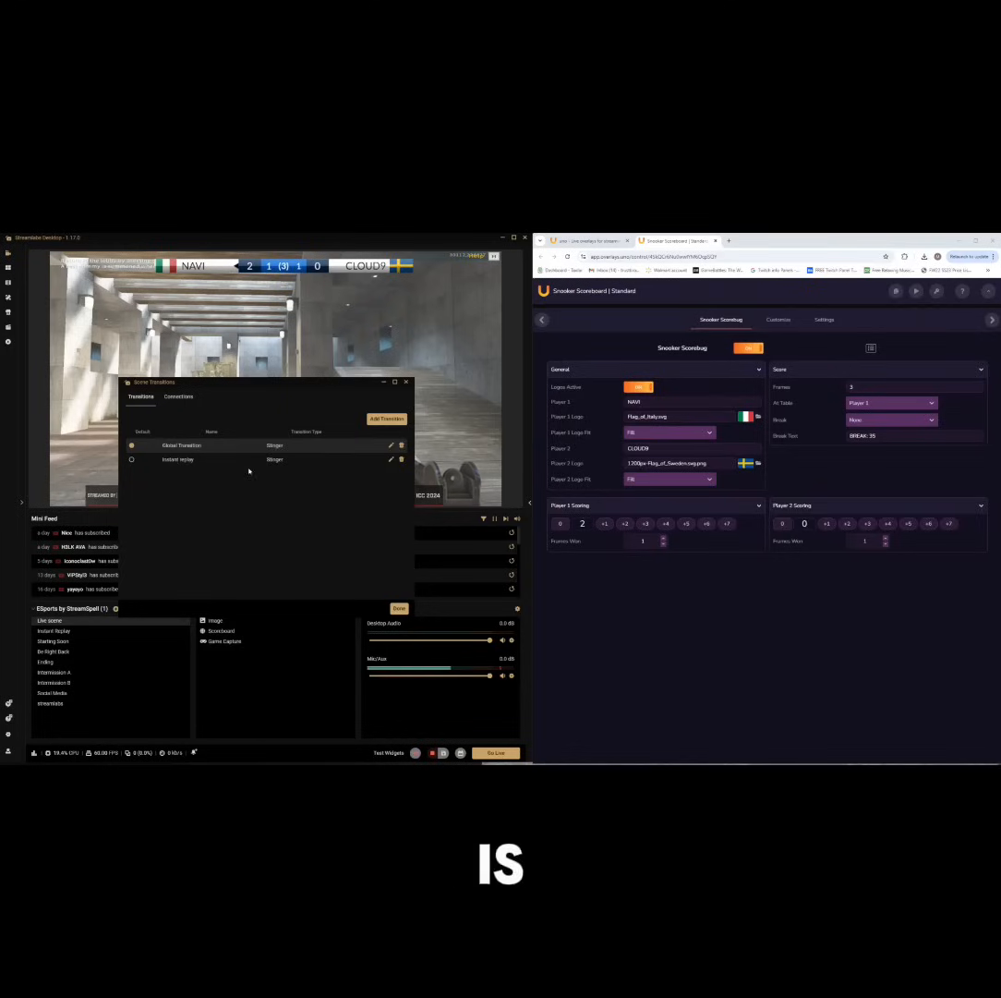
left_click(72, 608)
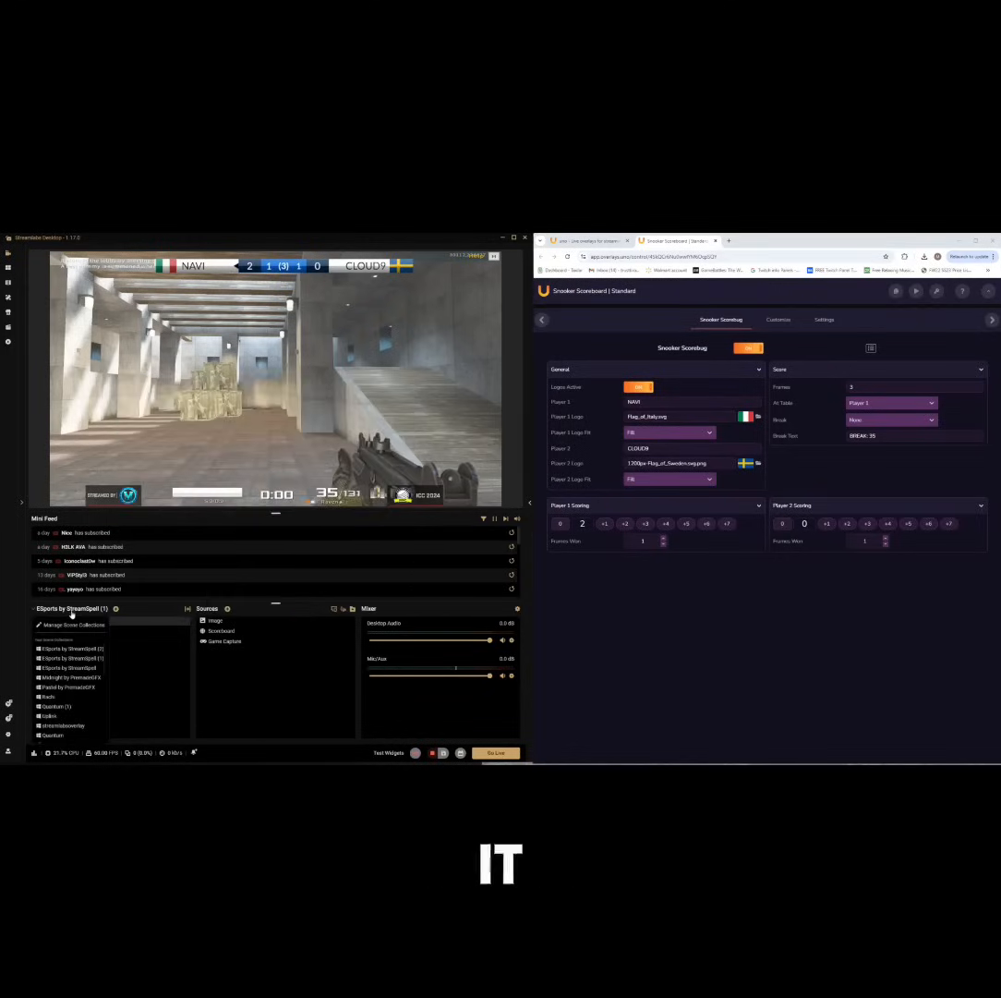
left_click(83, 668)
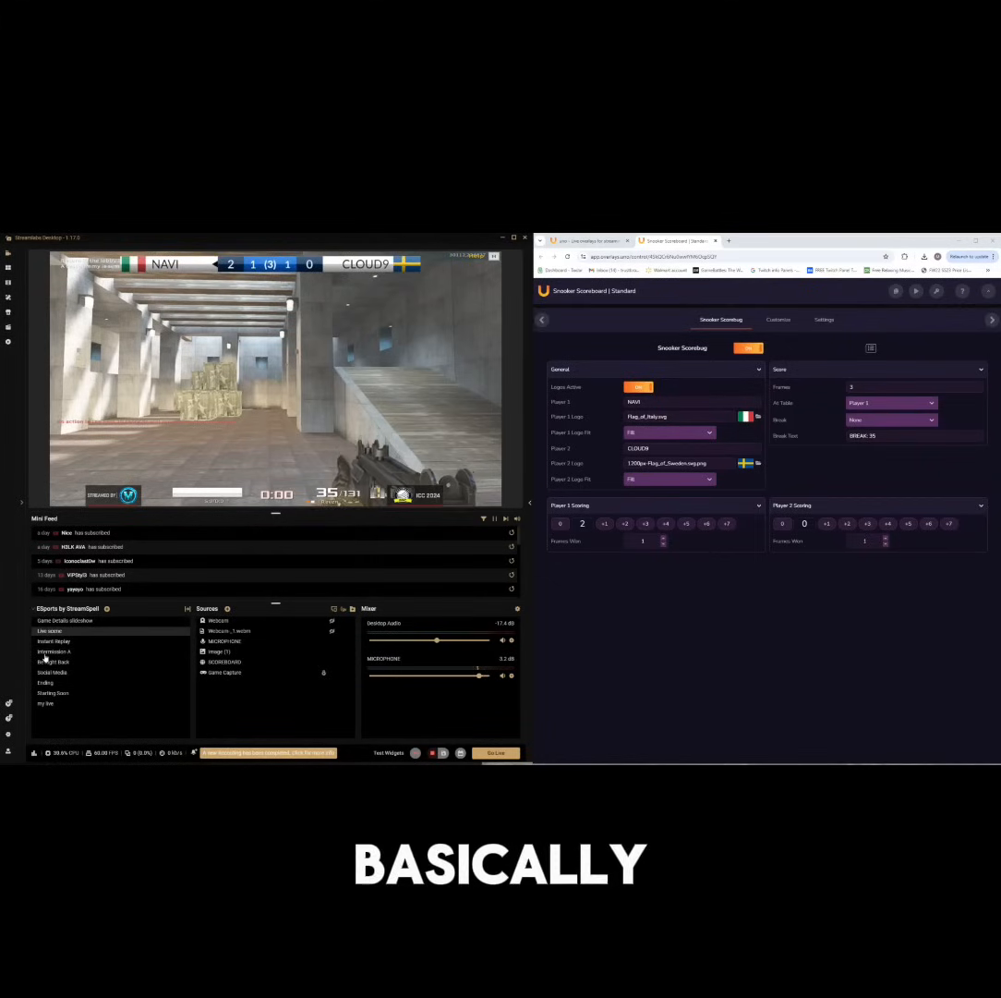
Switch back and forth between Live scene and Instant Replay to preview the stinger transition, ending on Instant Replay
left_click(183, 640)
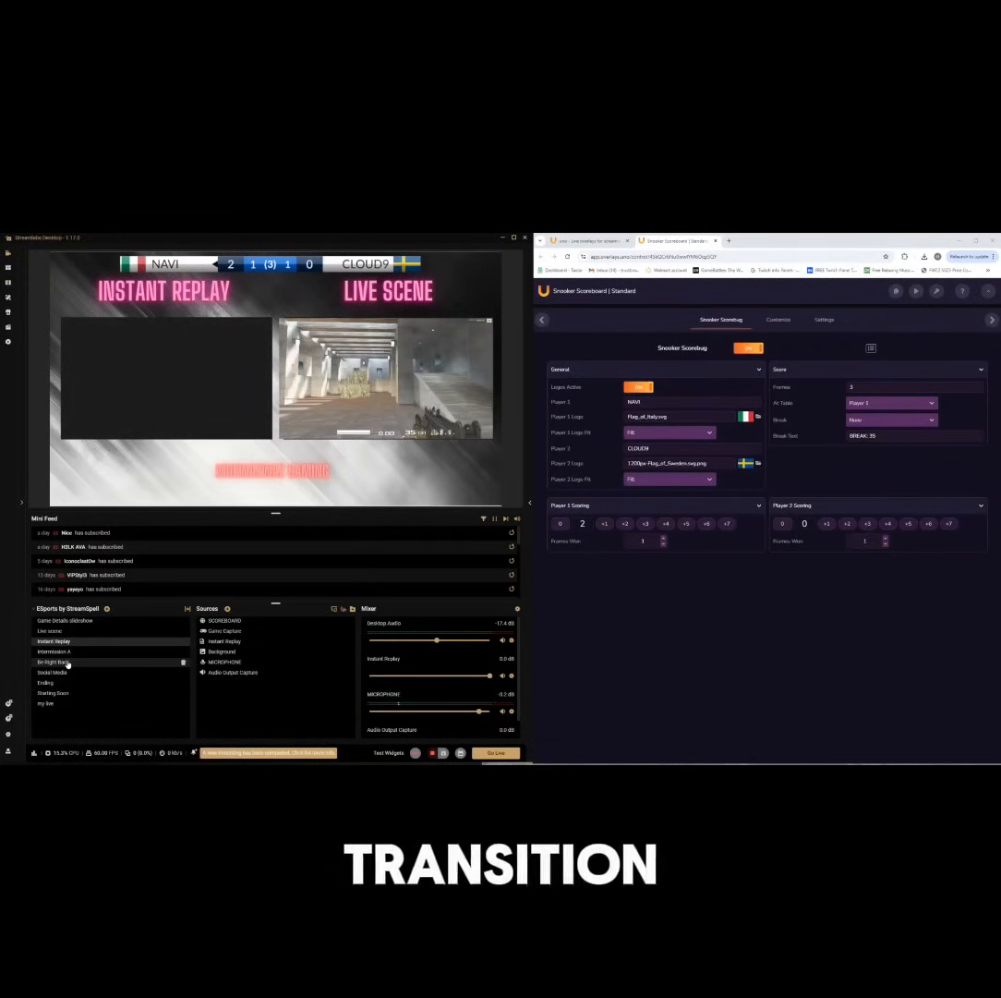
left_click(80, 632)
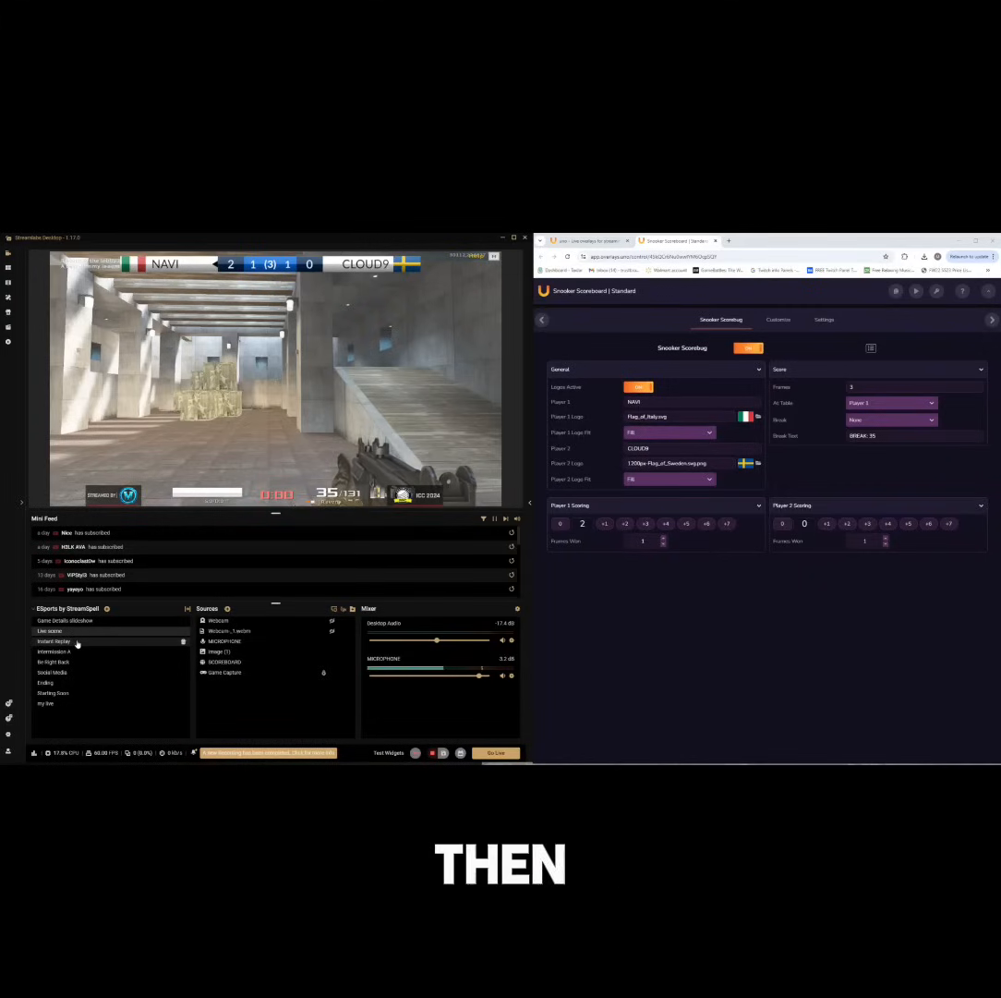
left_click(78, 644)
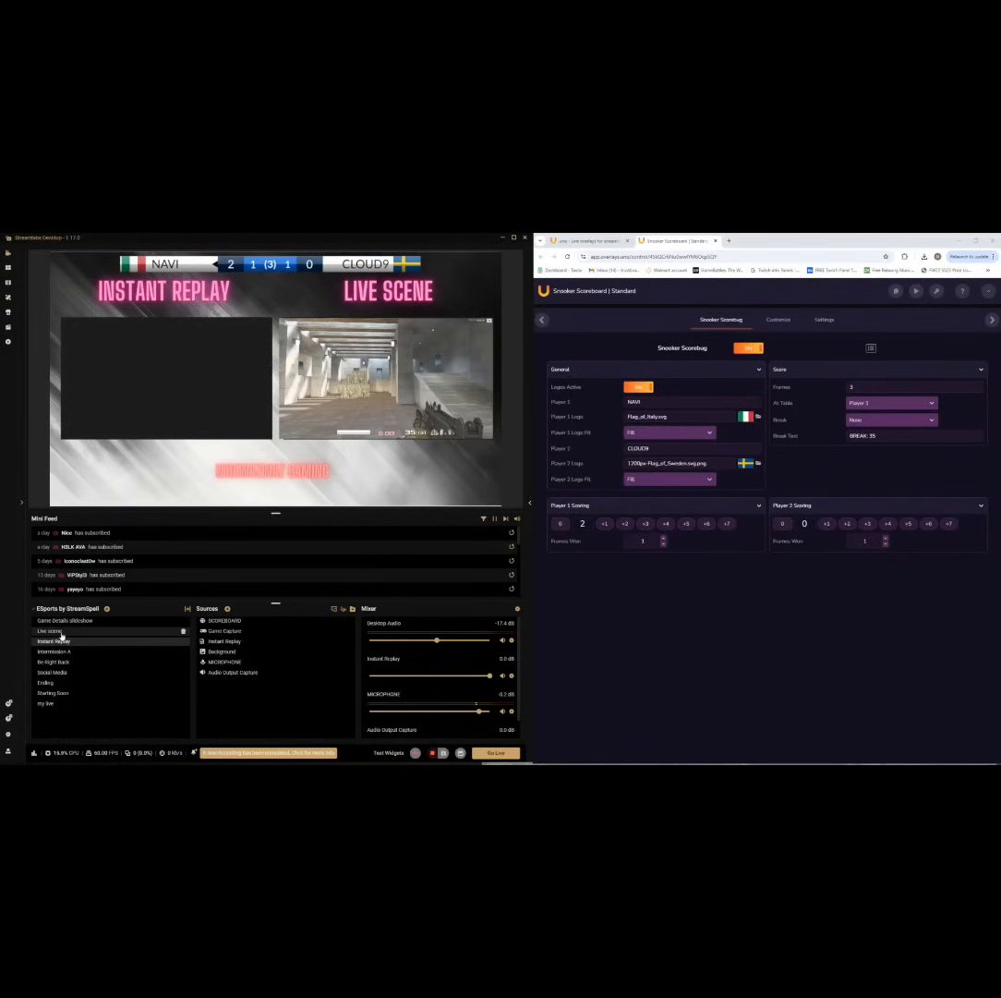
left_click(62, 634)
left_click(65, 641)
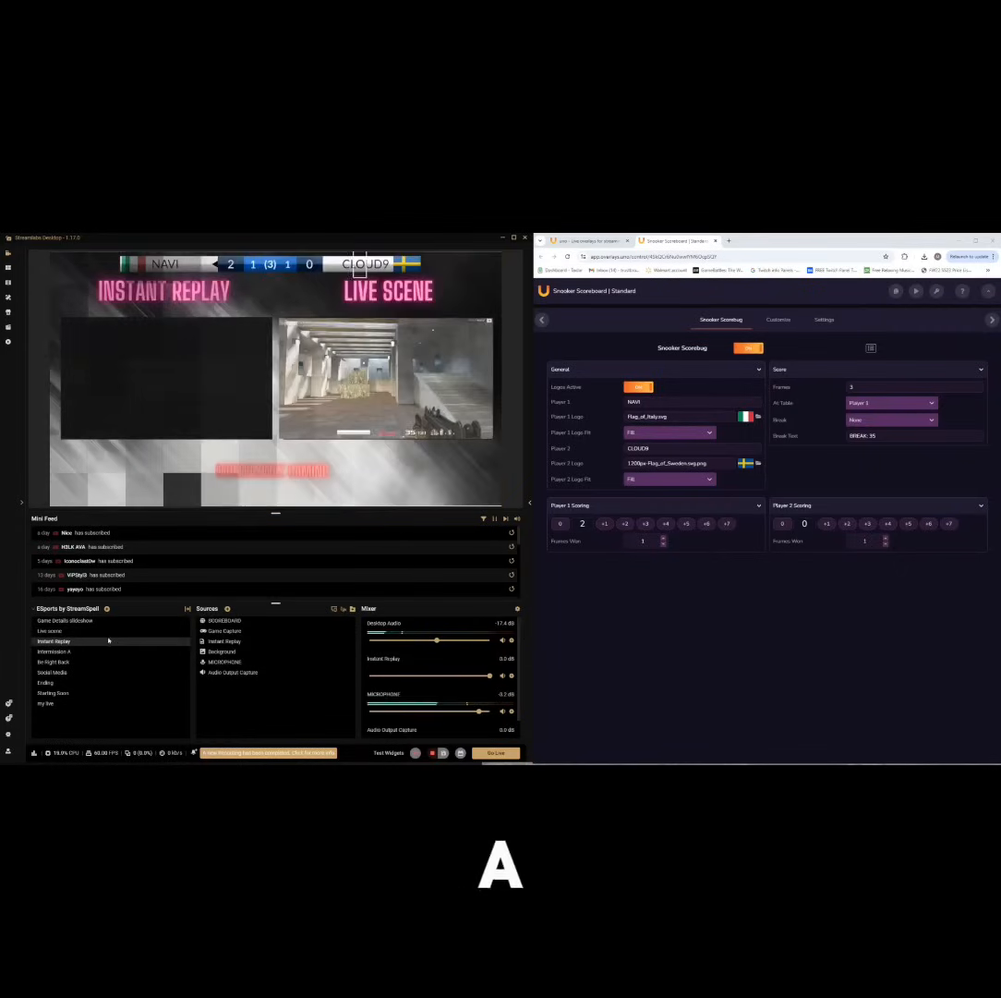
Review the video file path in the "replay" stinger transition's settings, and close the scene transitions
left_click(187, 608)
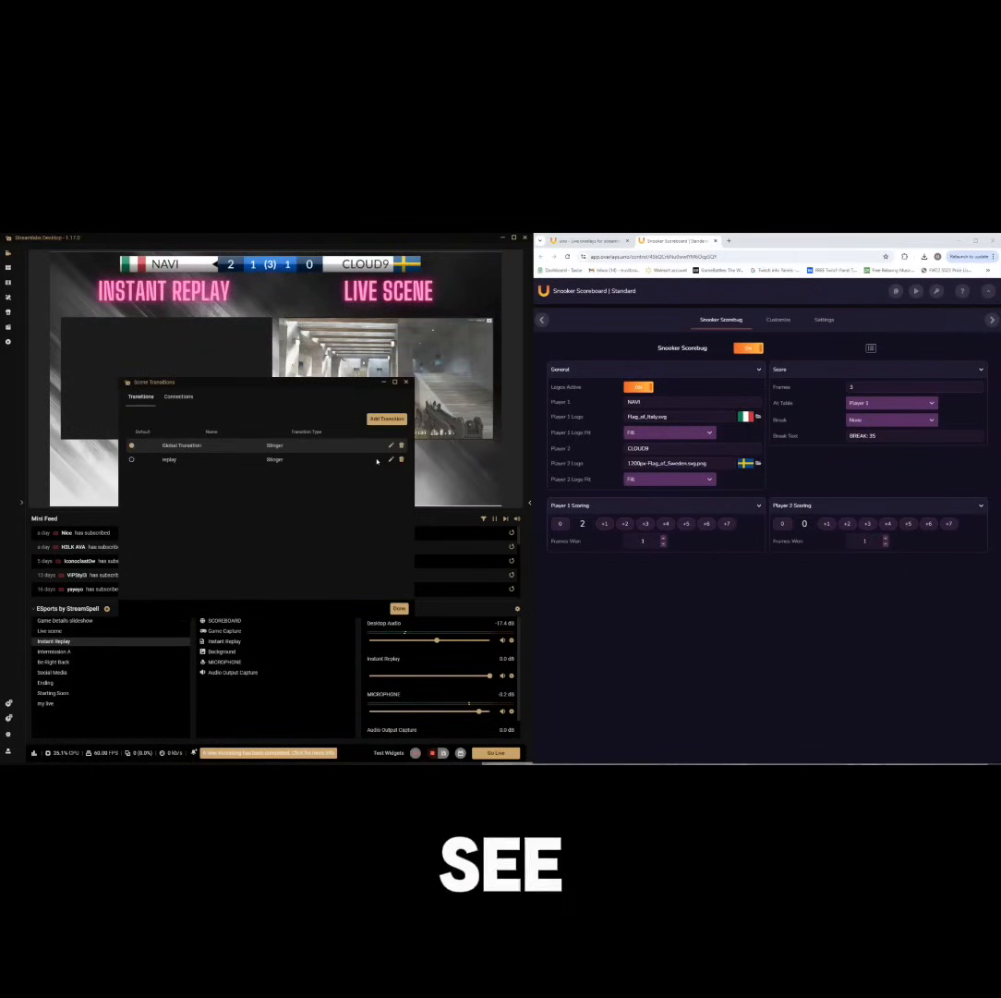
left_click(390, 460)
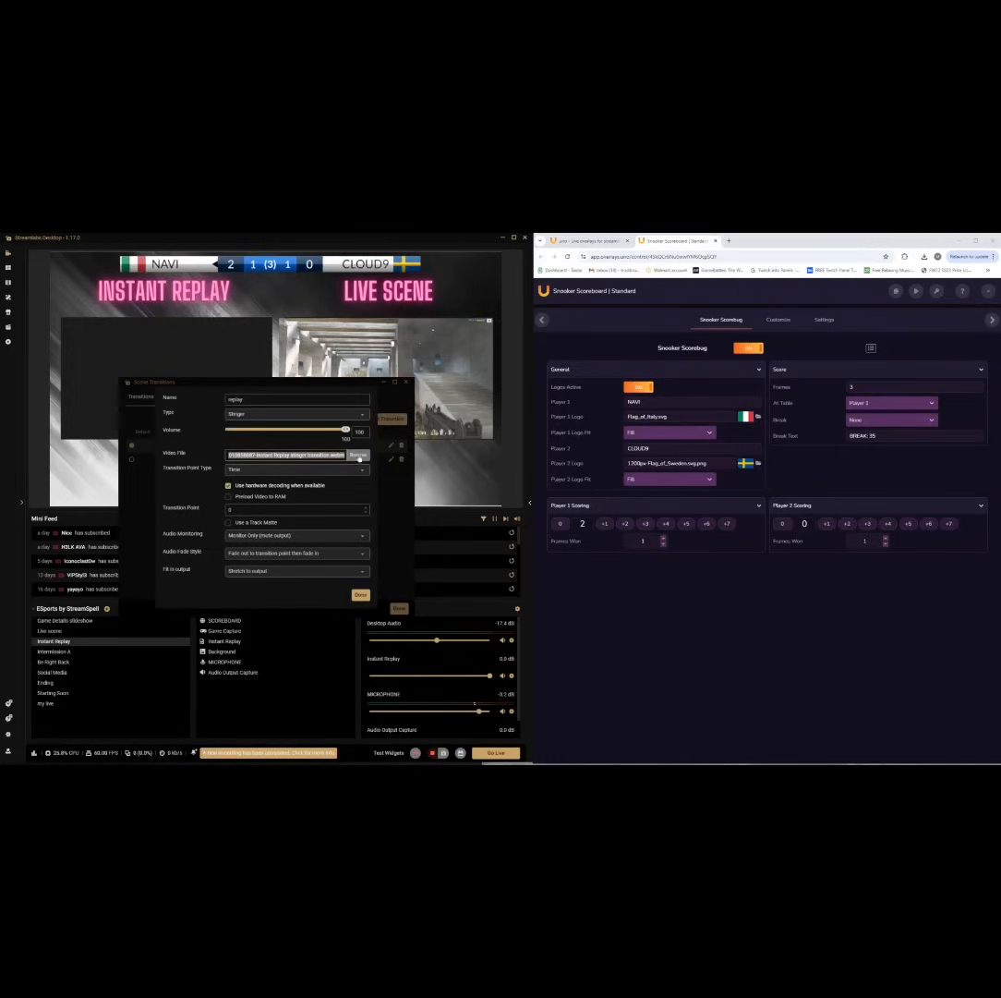
left_click(341, 455)
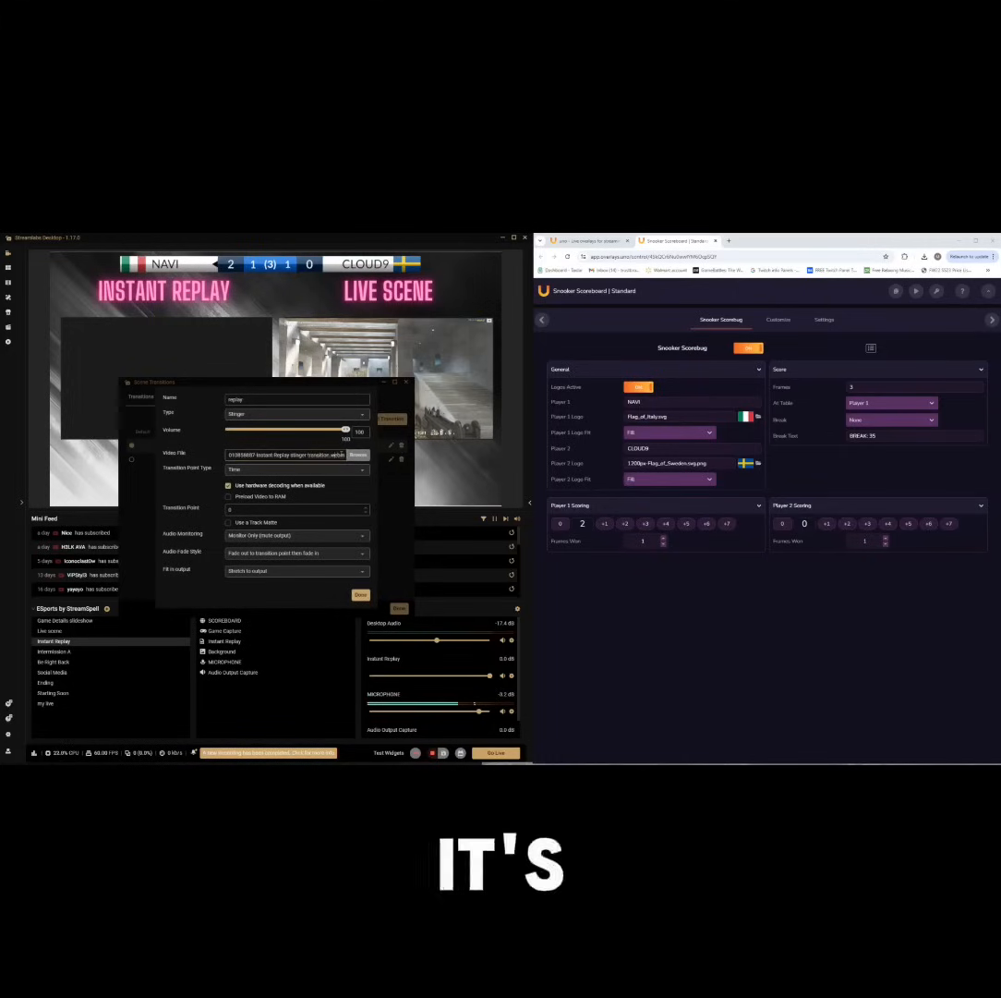
left_click_drag(331, 456, 351, 455)
triple_click(318, 455)
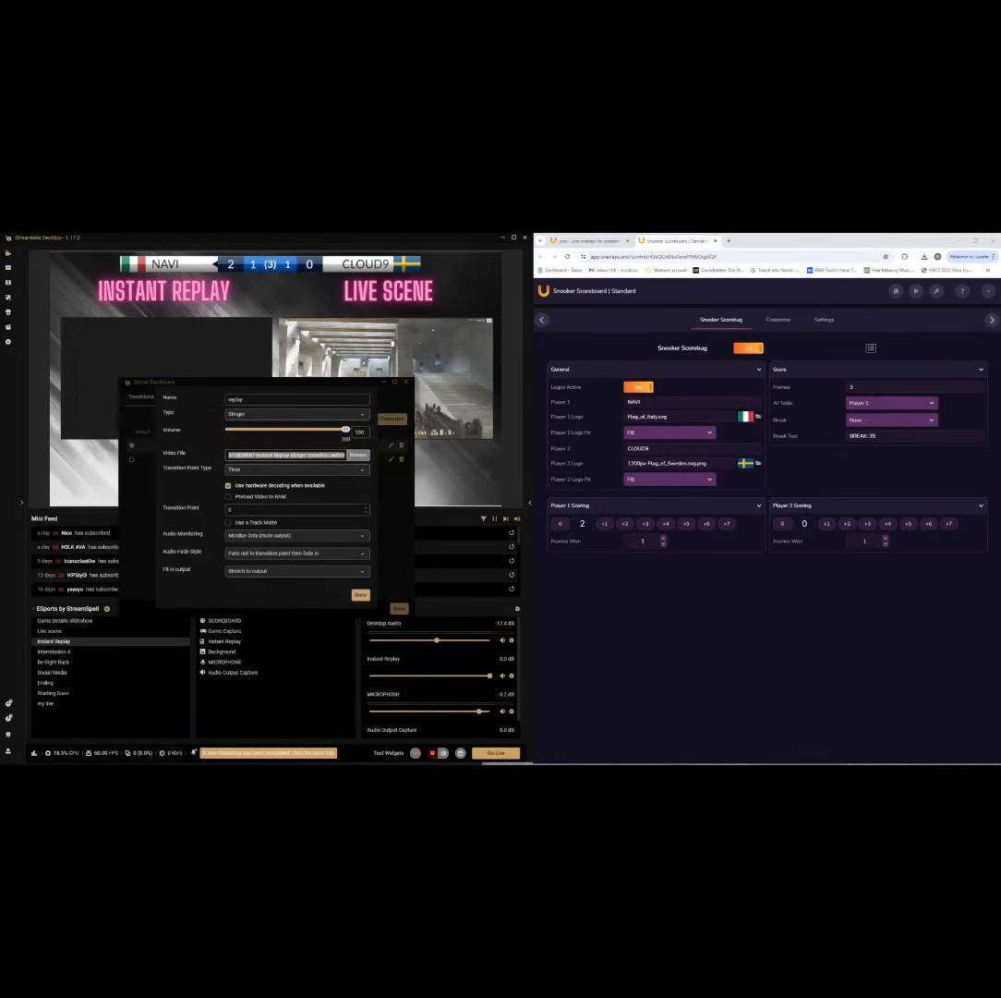
left_click(287, 599)
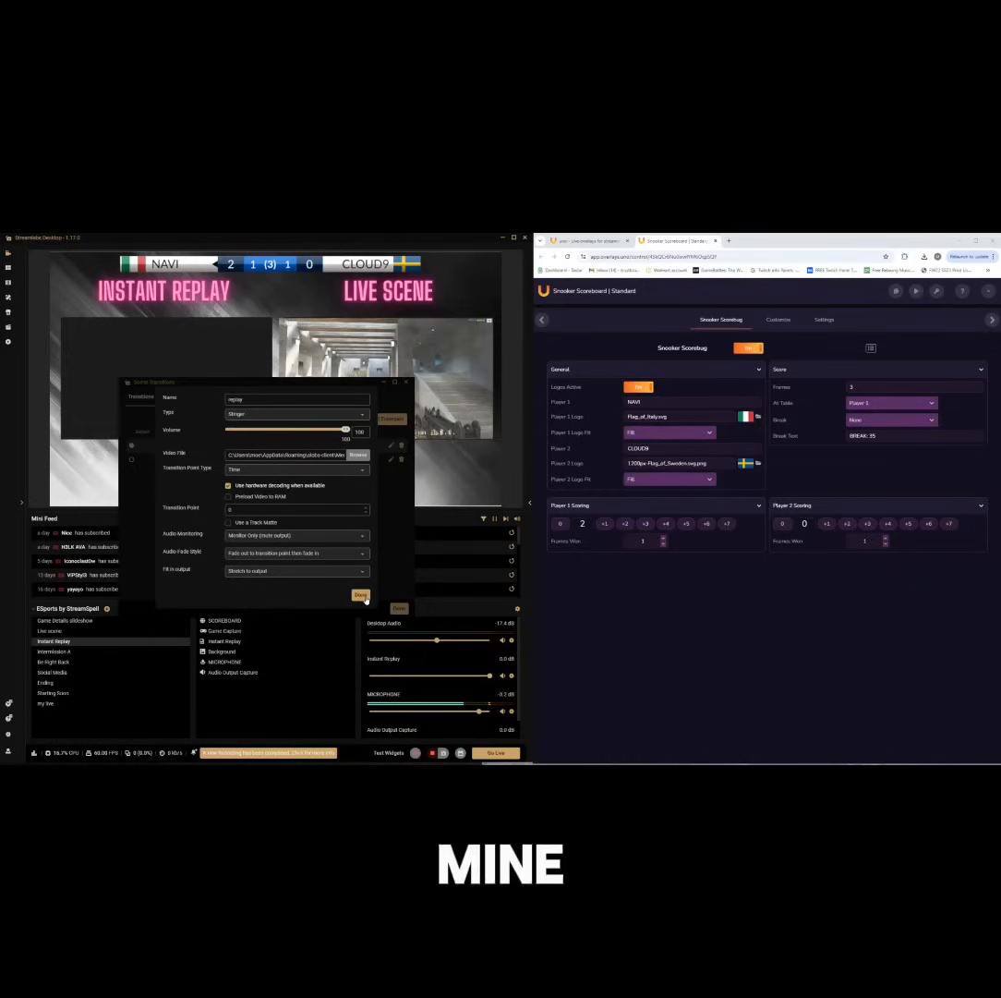
left_click(365, 595)
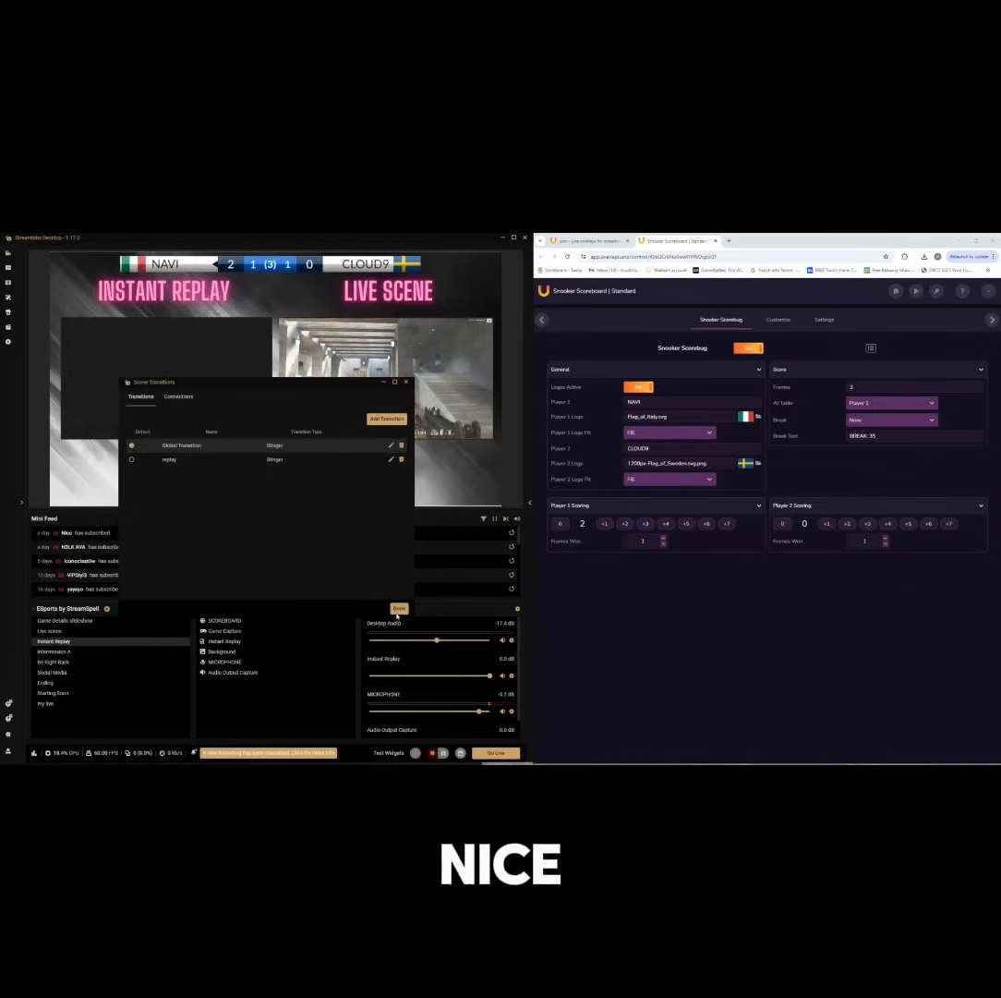
left_click(399, 609)
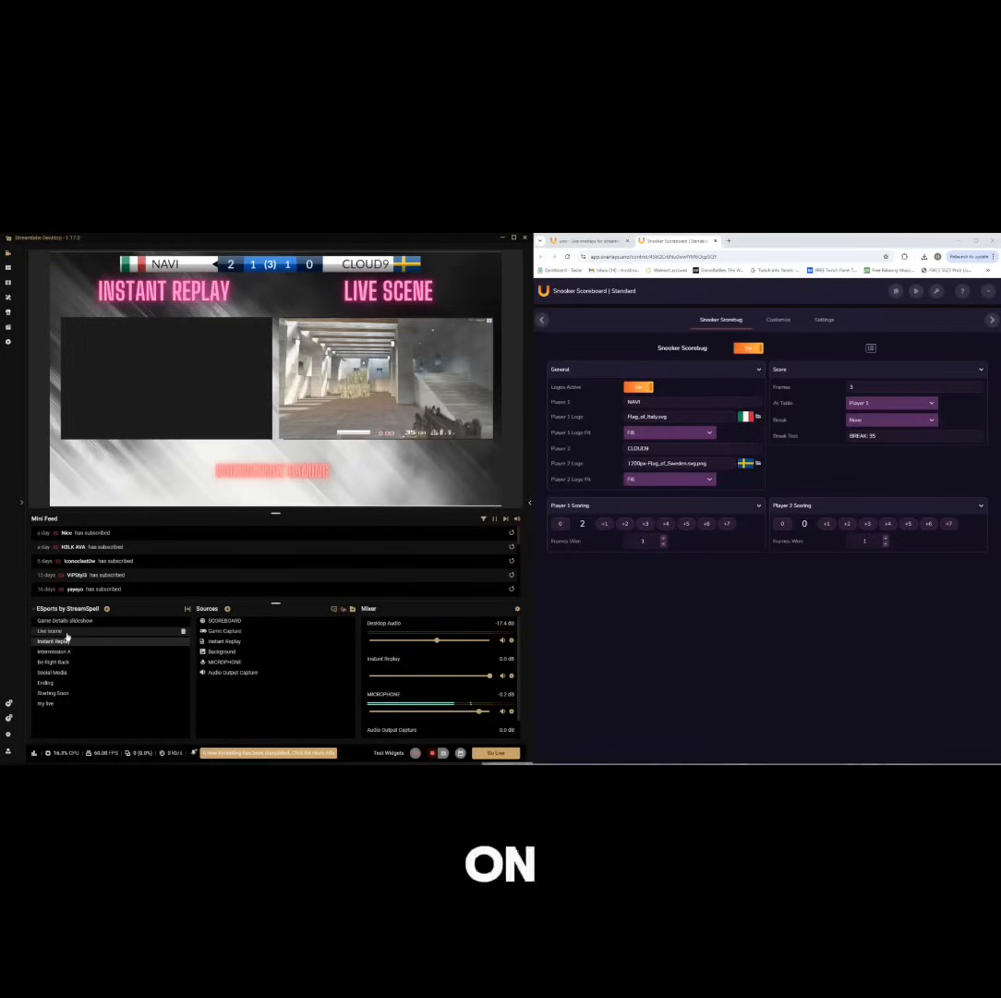
Switch scene collections, reload "ESports by StreamSpell" and make Live scene the active scene
left_click(66, 607)
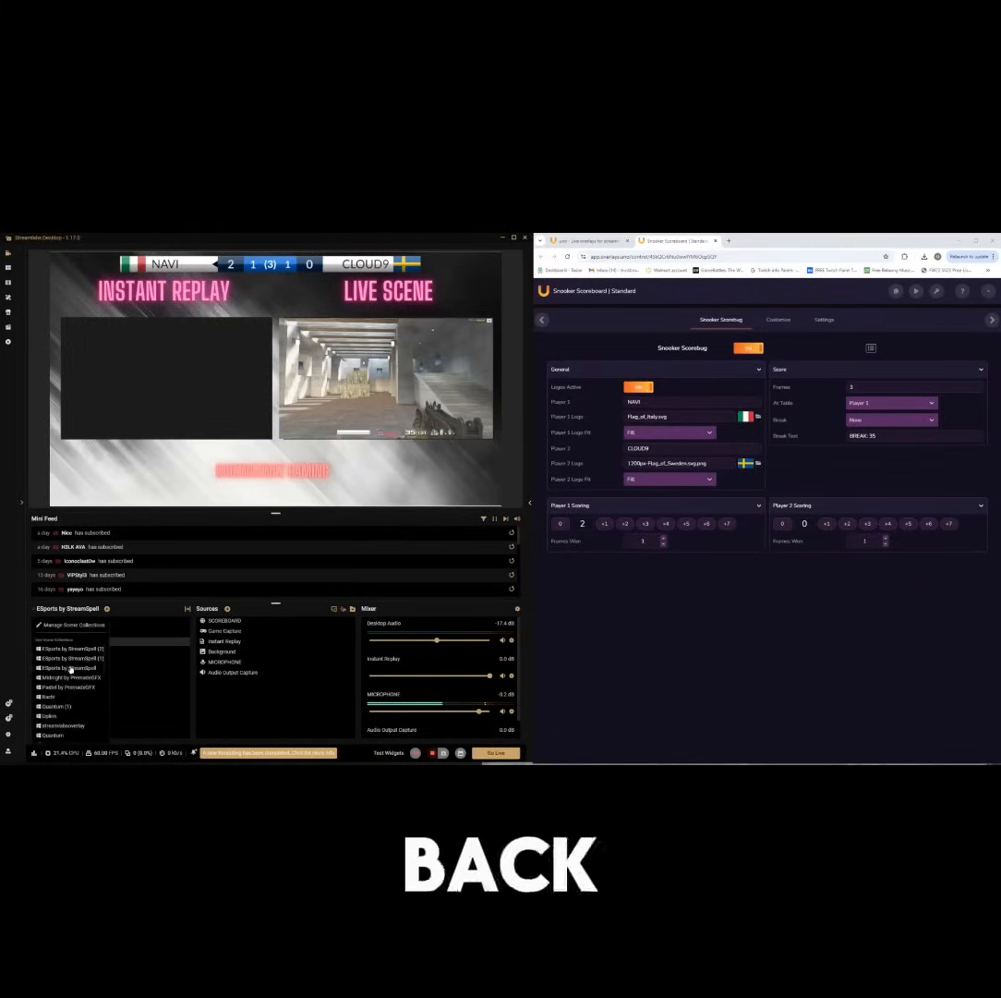
left_click(71, 667)
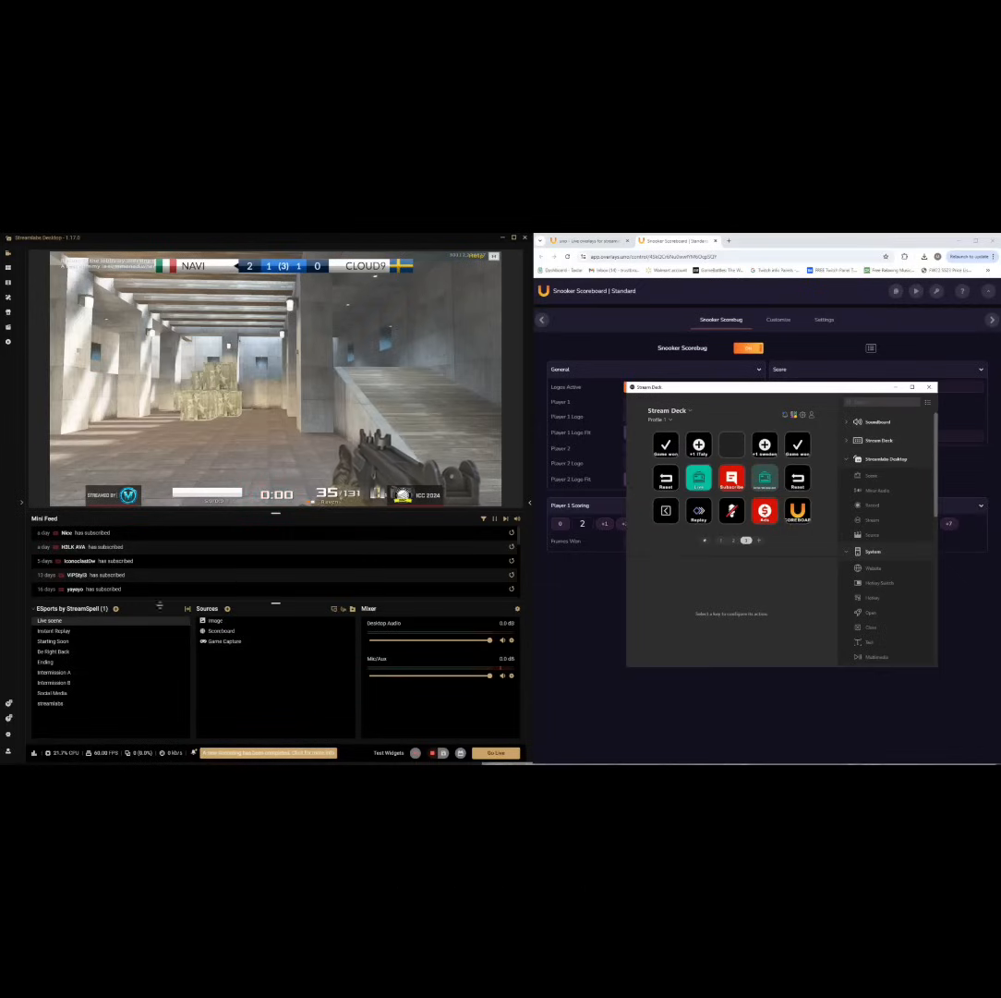
left_click(74, 610)
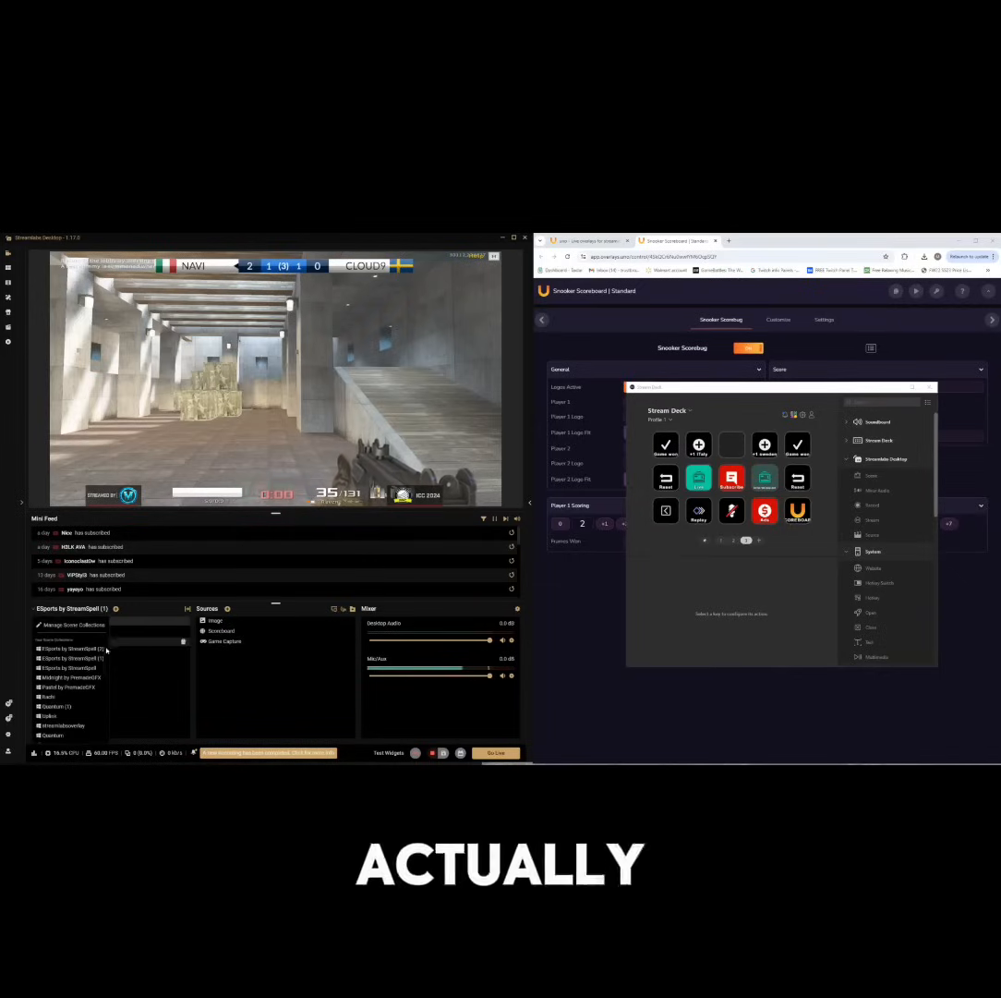
left_click(91, 667)
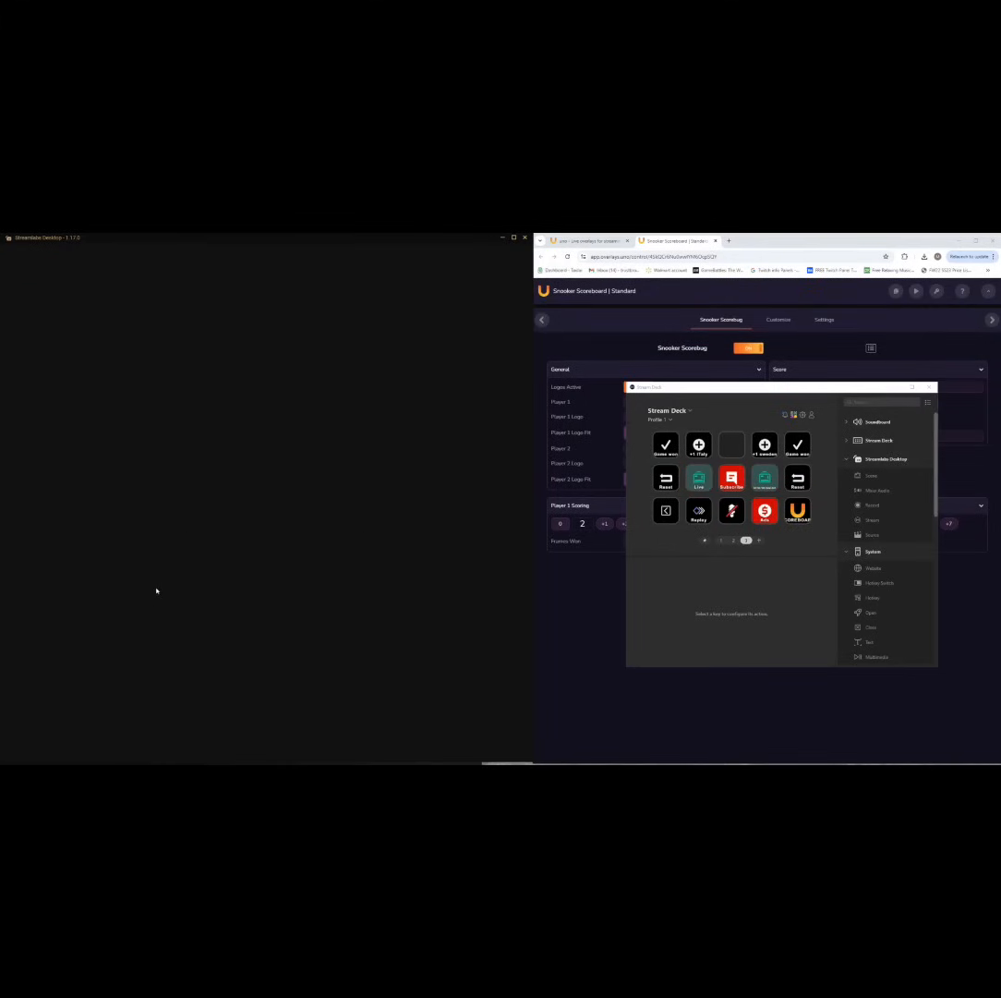
left_click(66, 622)
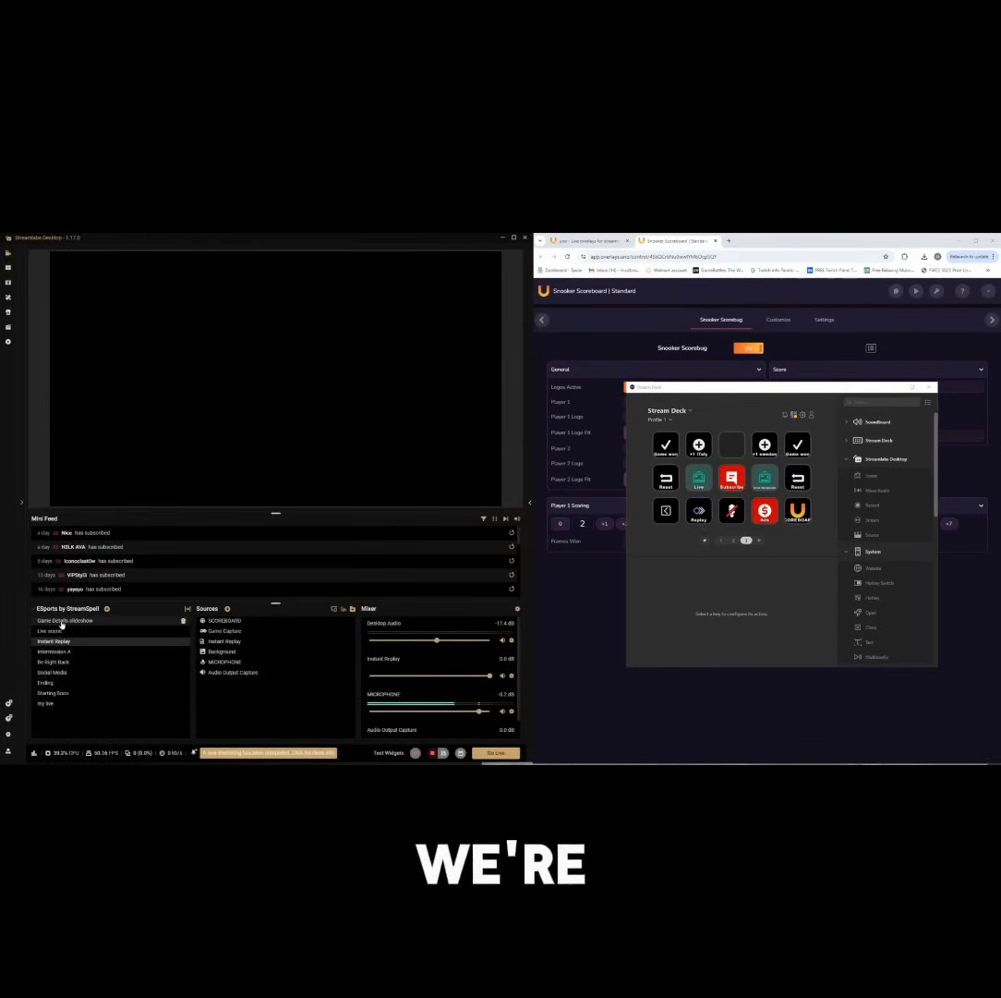
left_click(49, 630)
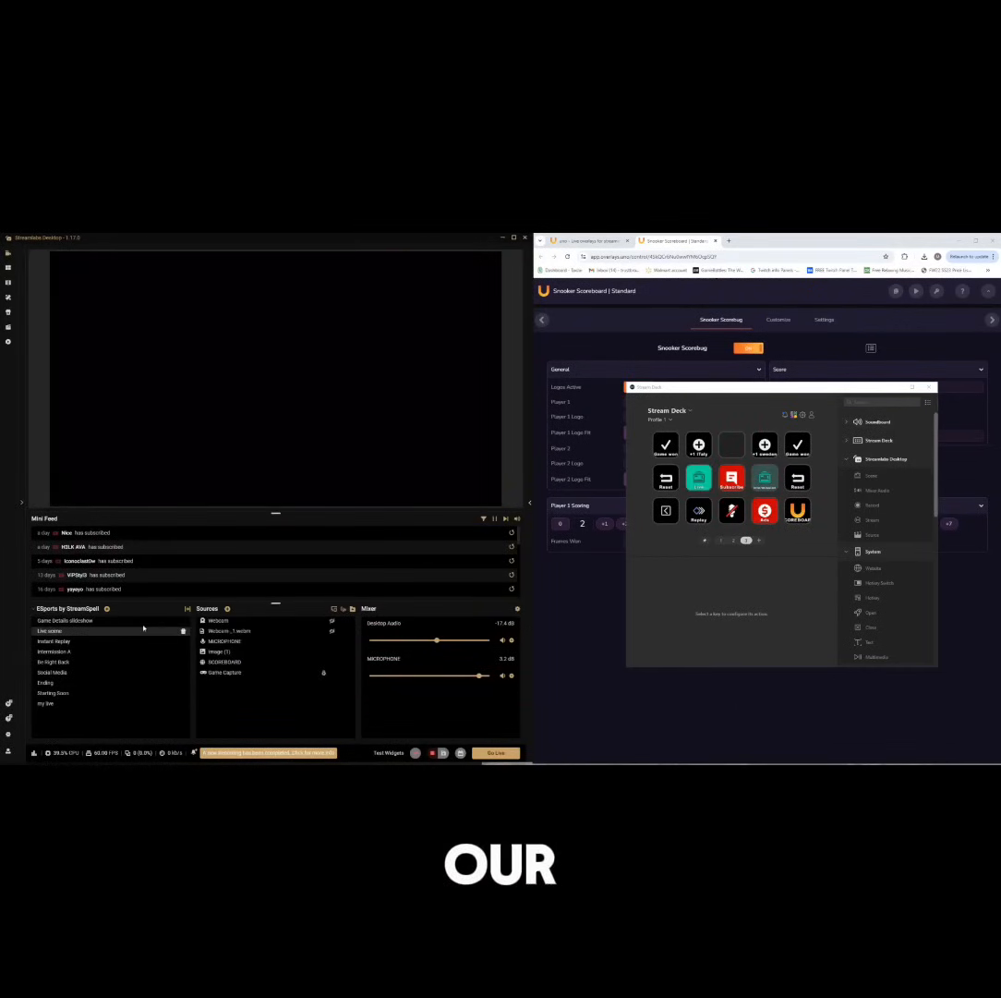
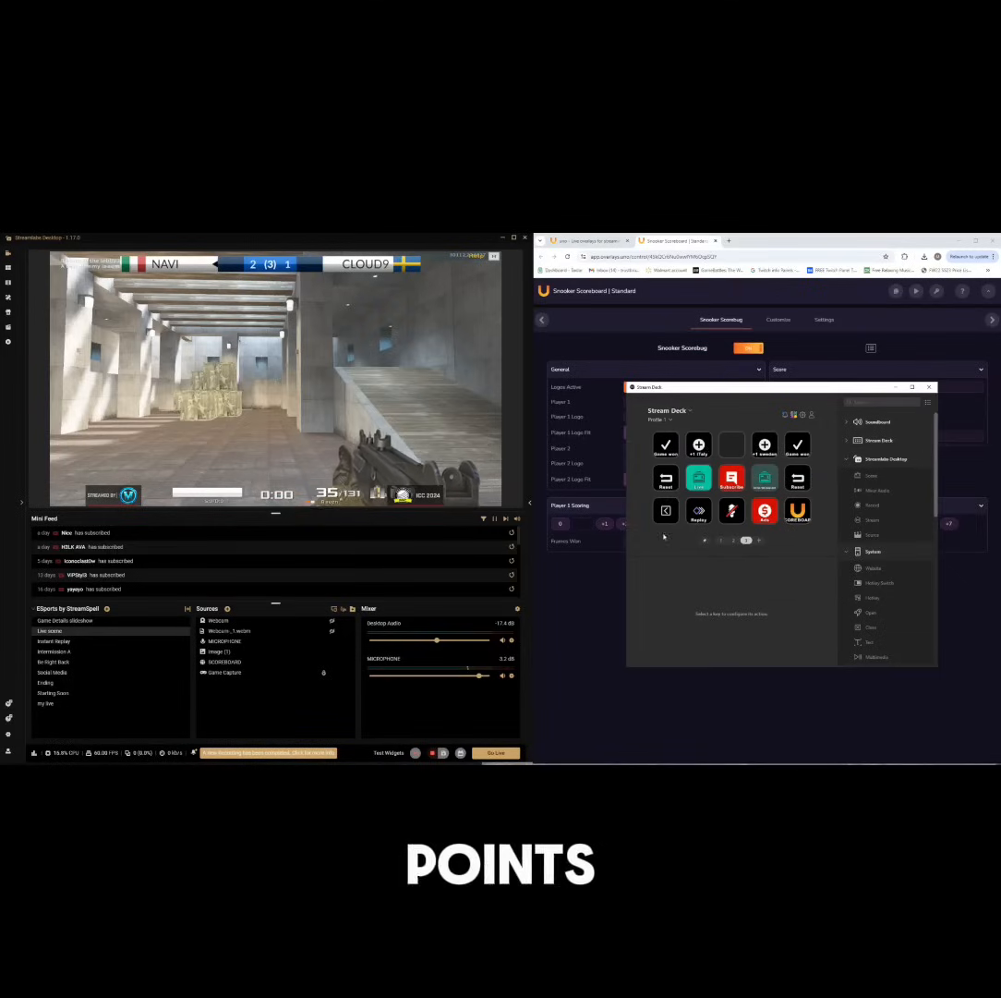
Switch to Stream Deck and assign the Uno Control action from Uno Overlays to the empty key in the first row
left_click(844, 458)
left_click(844, 478)
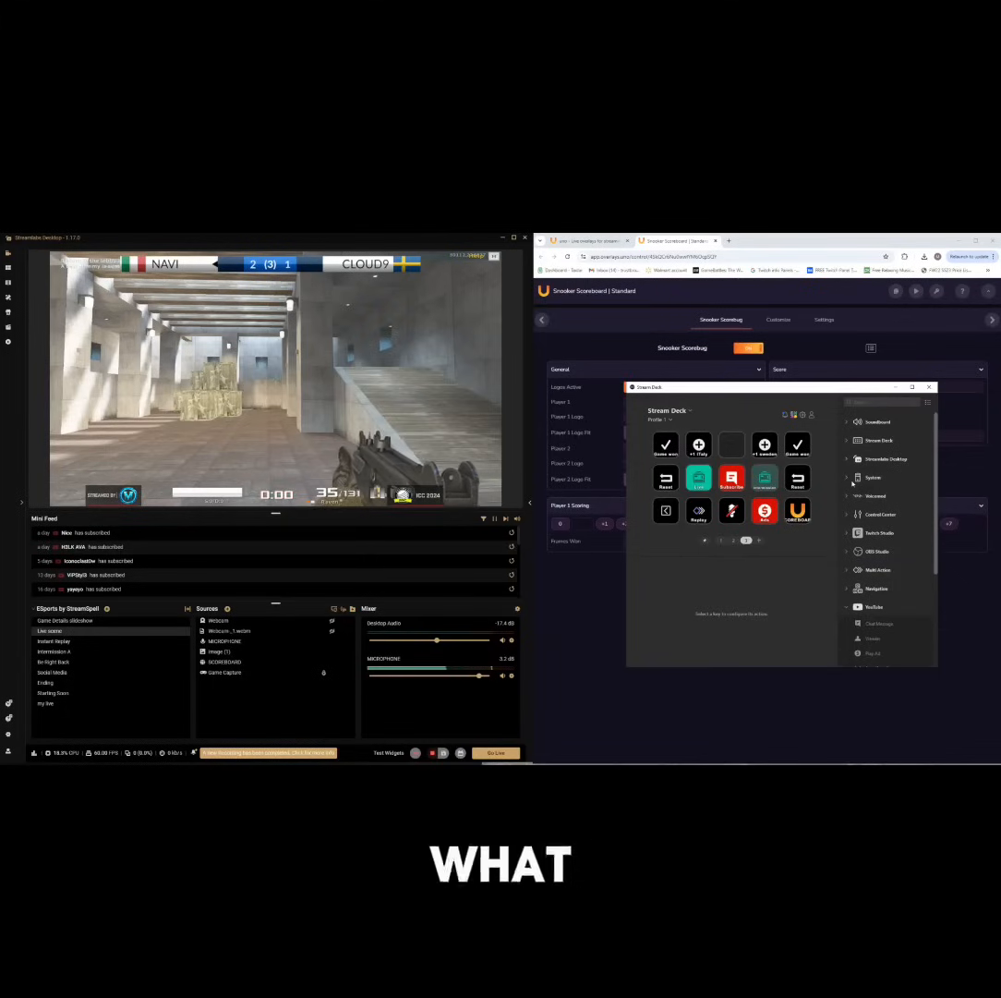
left_click(845, 606)
scroll(935, 481, "down", 2)
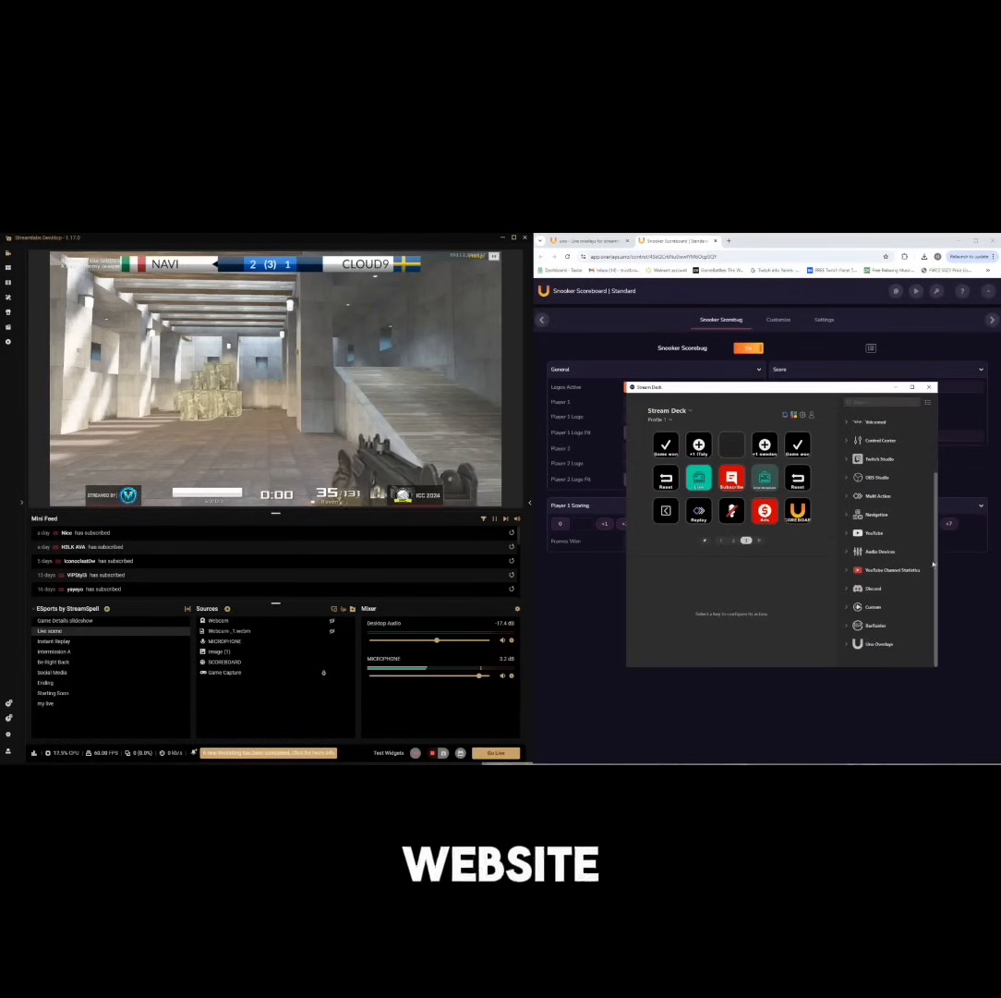
left_click(846, 644)
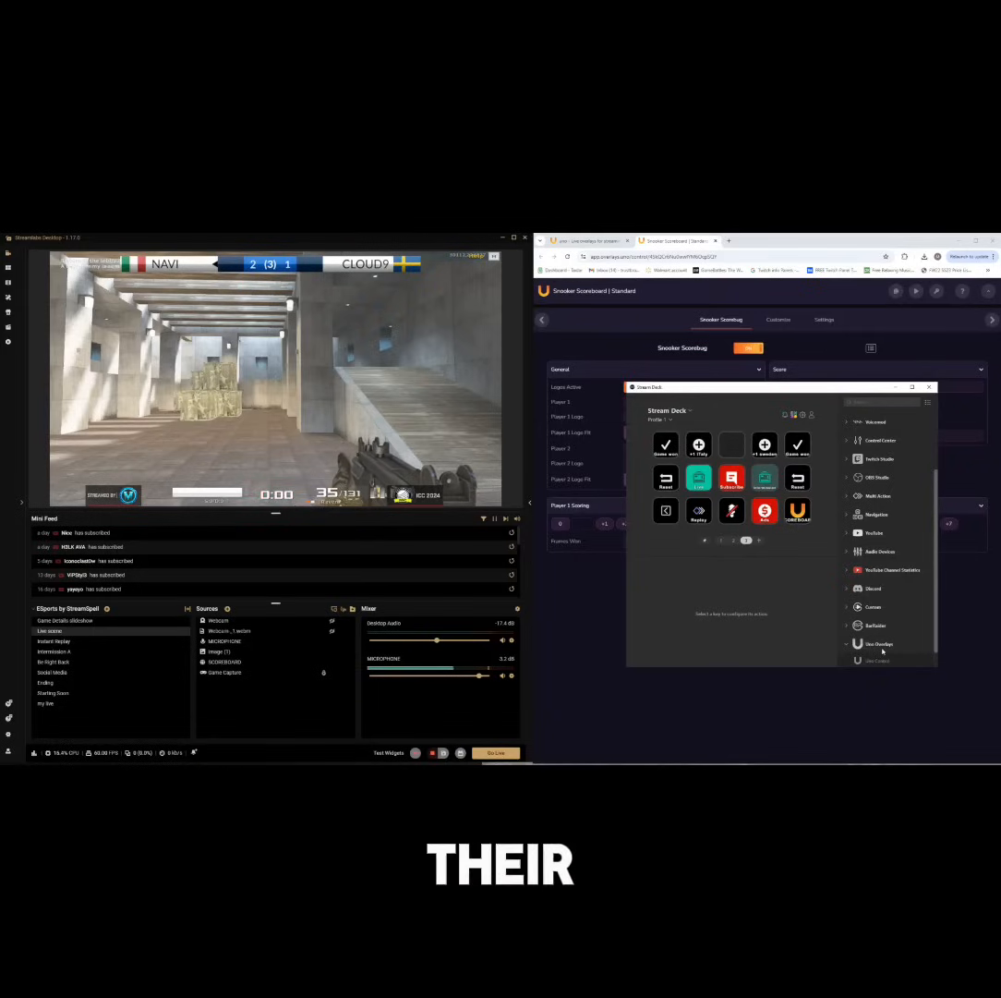
scroll(928, 573, "down", 1)
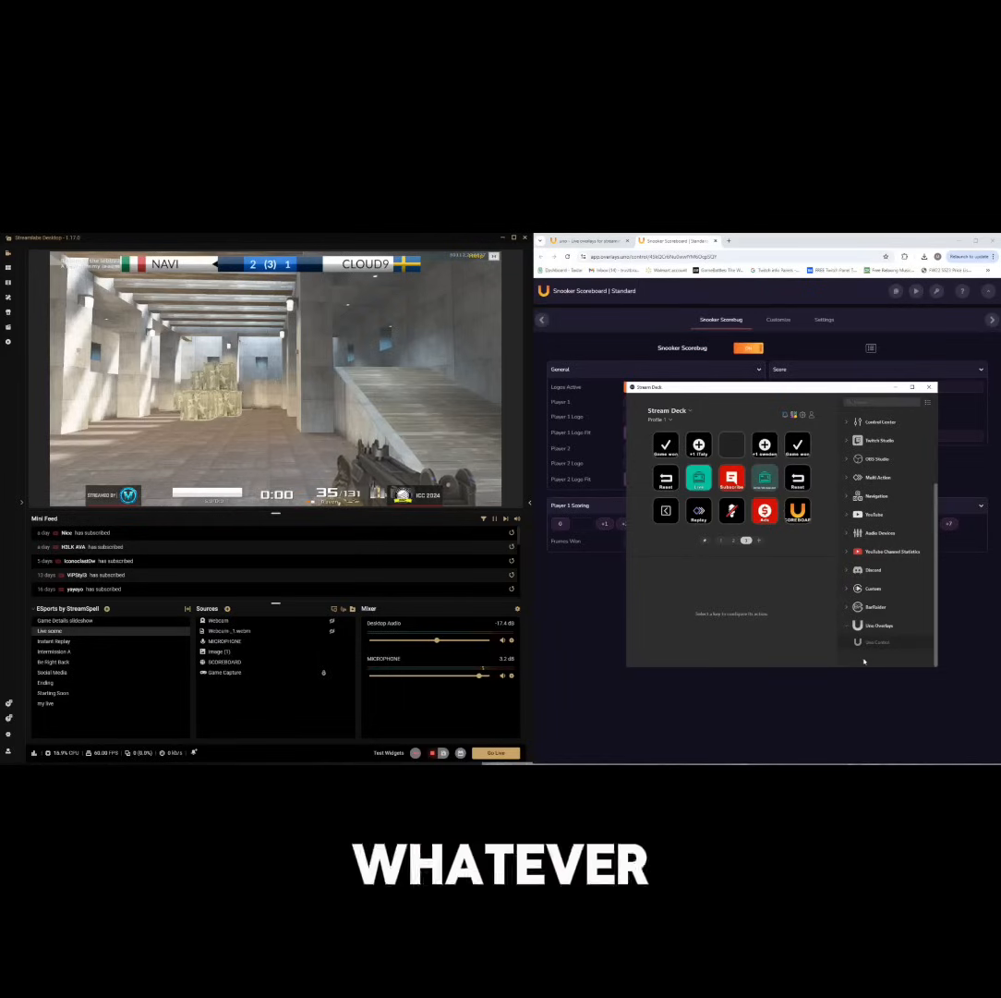
left_click(731, 444)
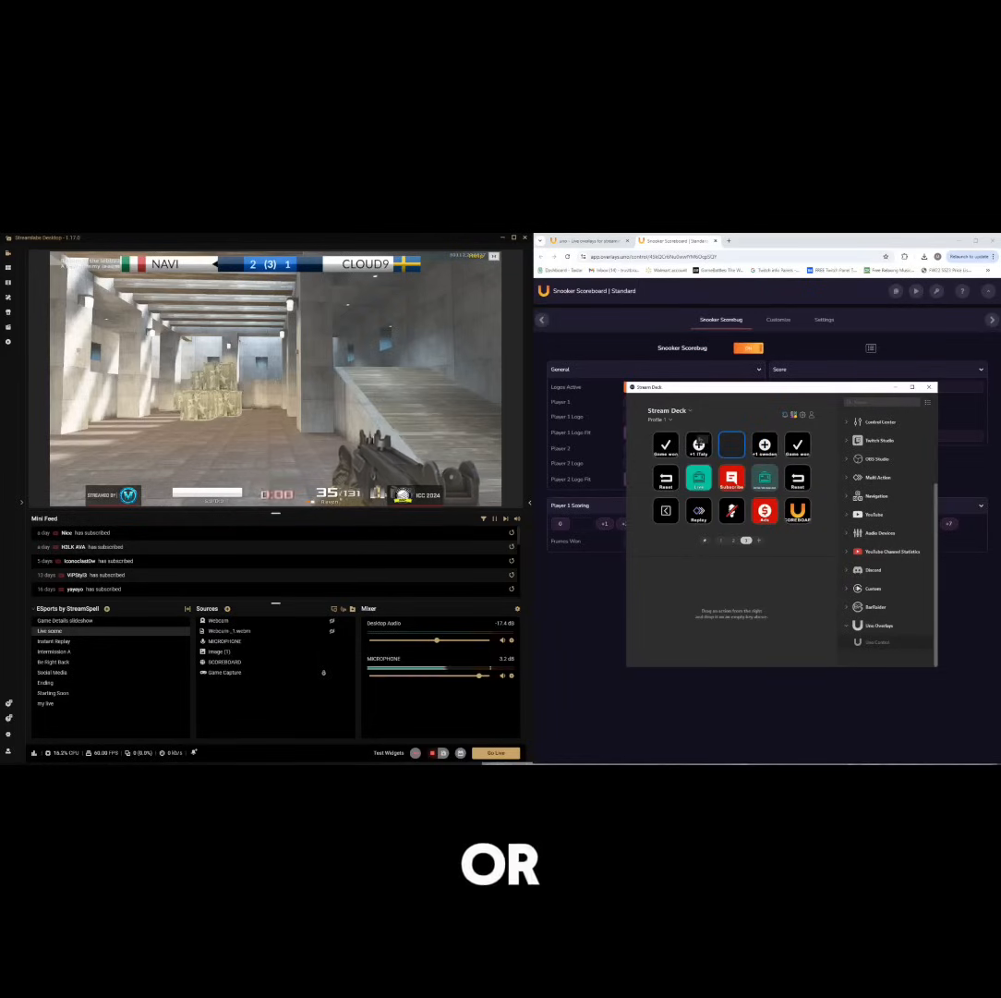
left_click_drag(876, 641, 732, 444)
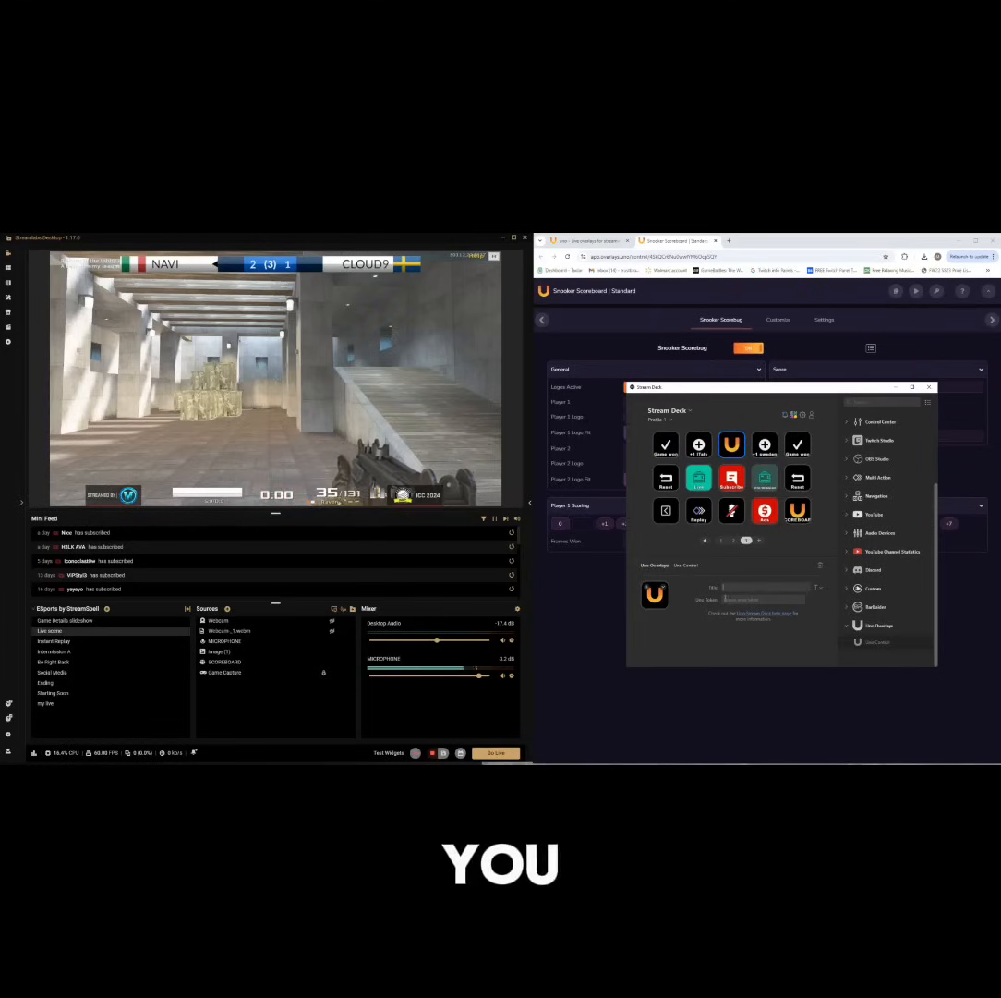
Delete the untitled Uno Control action from the middle key of the first row
left_click(801, 587)
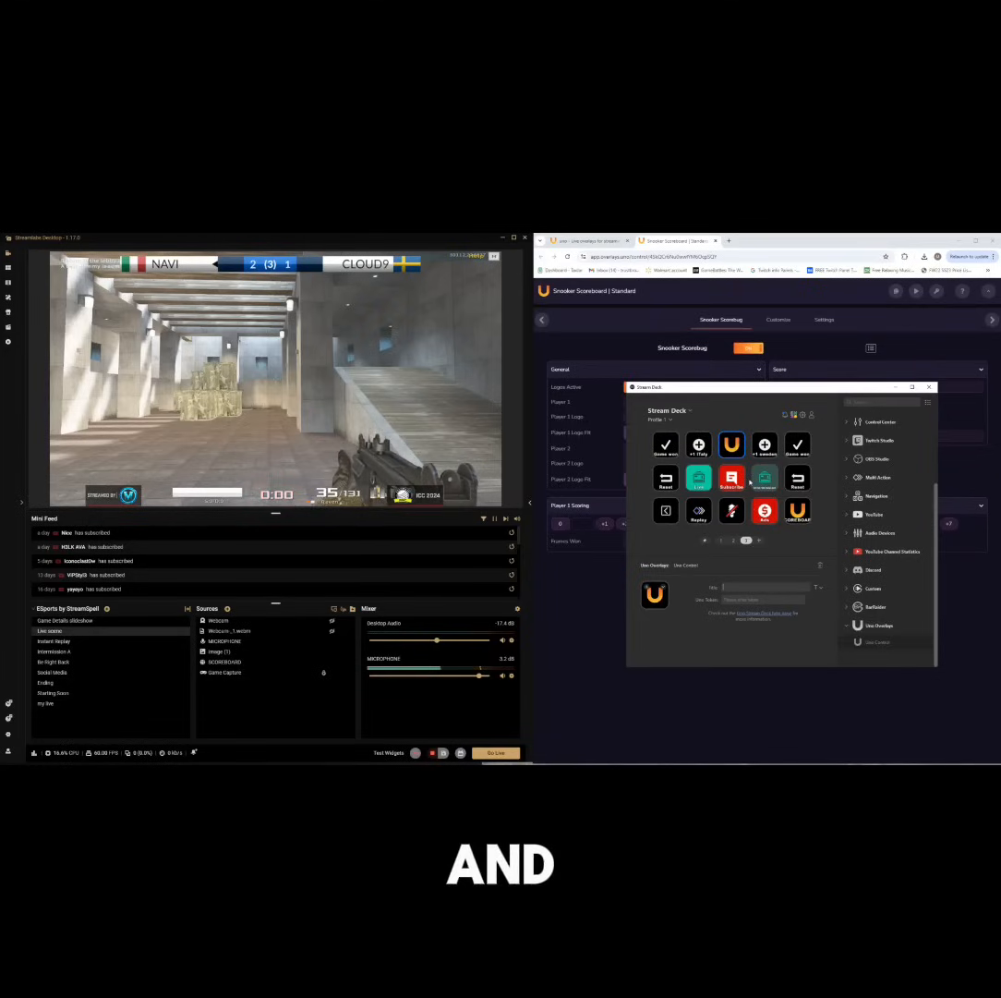
right_click(747, 443)
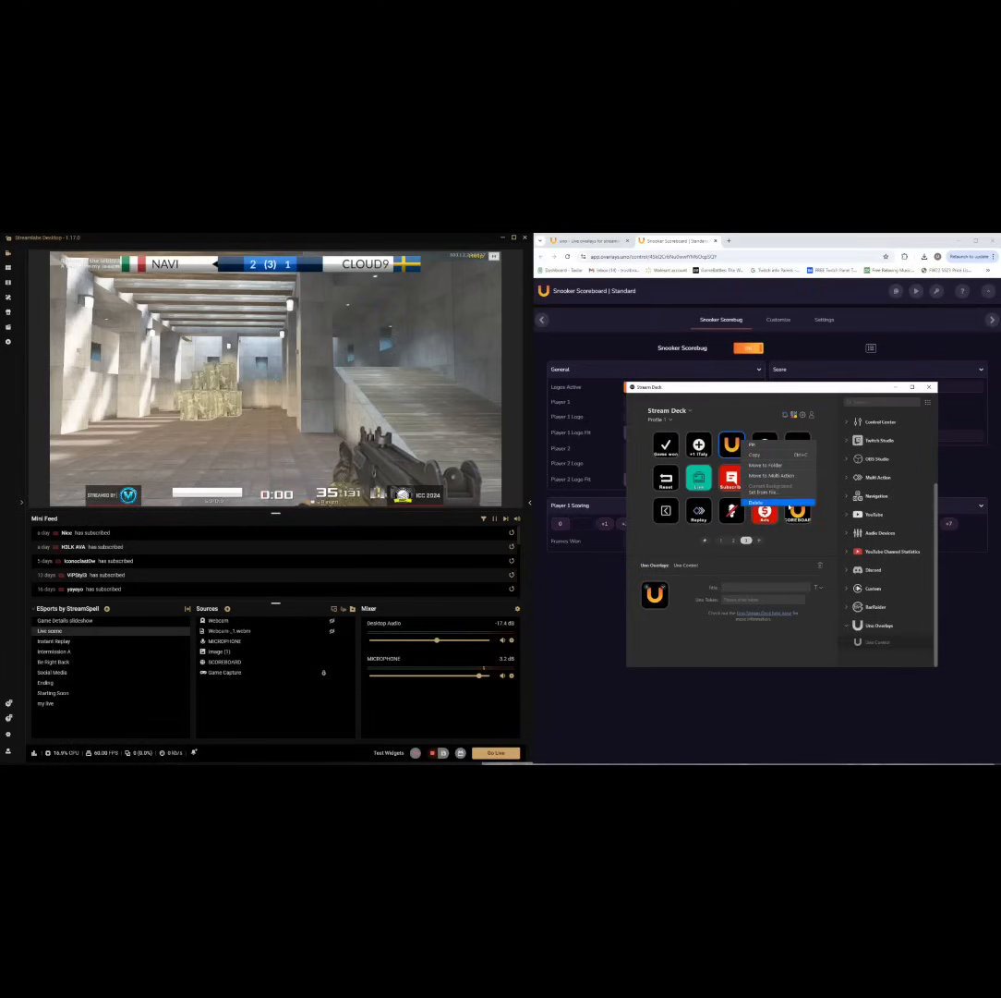
Delete the untitled Uno Control key, and add a new Uno Control key in the first row's middle slot on a new fourth page
left_click(793, 499)
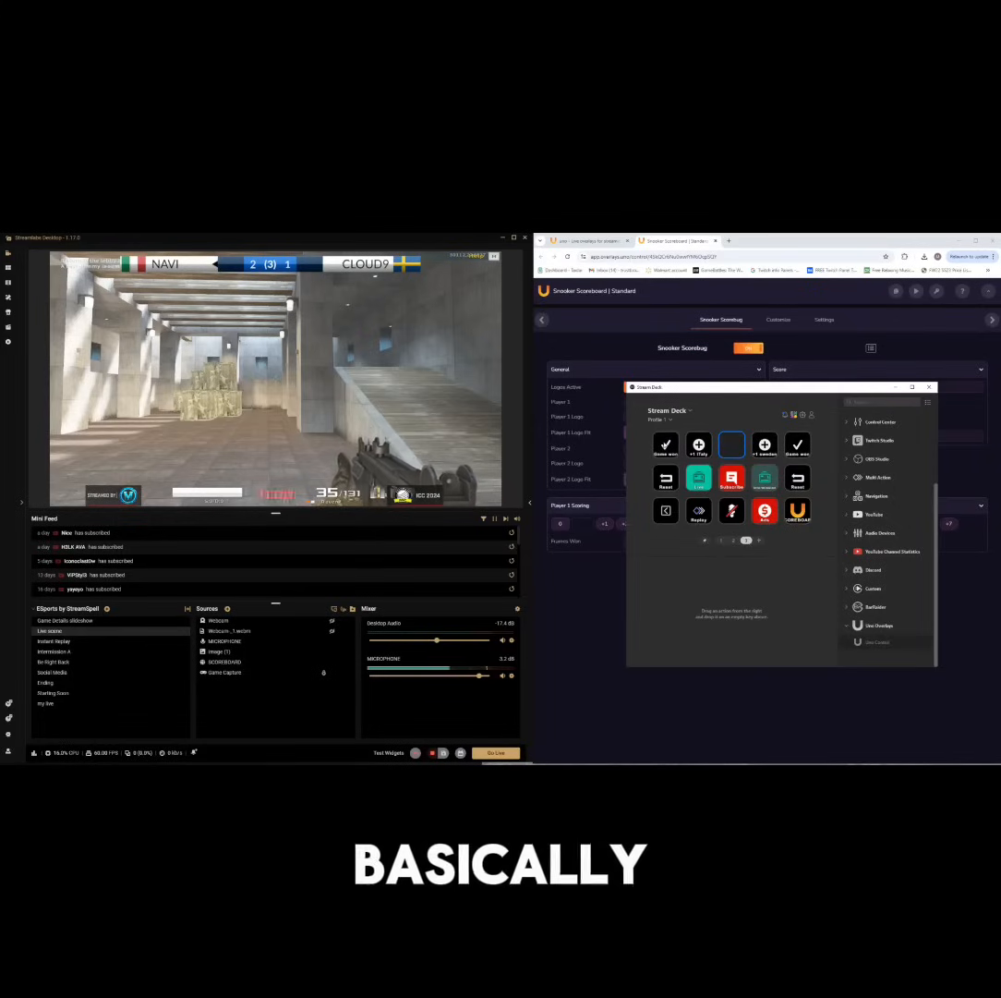
right_click(665, 445)
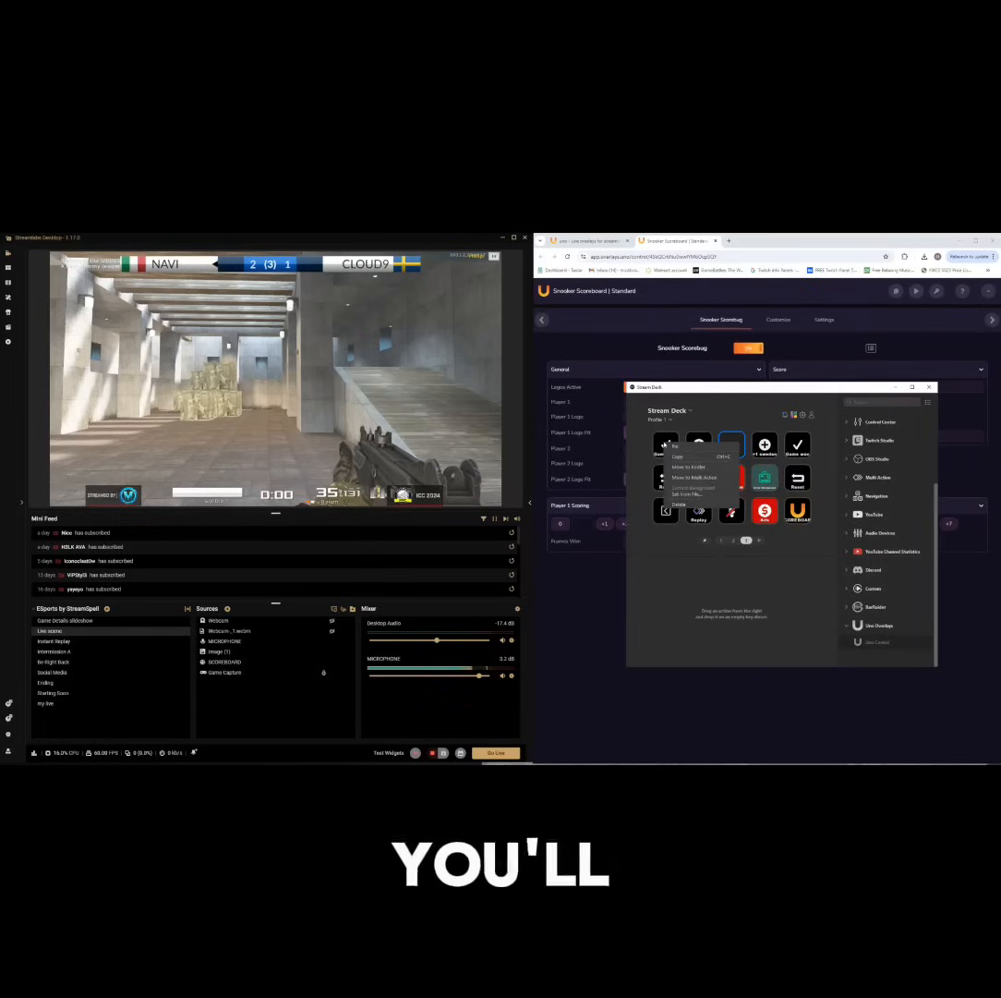
left_click(871, 650)
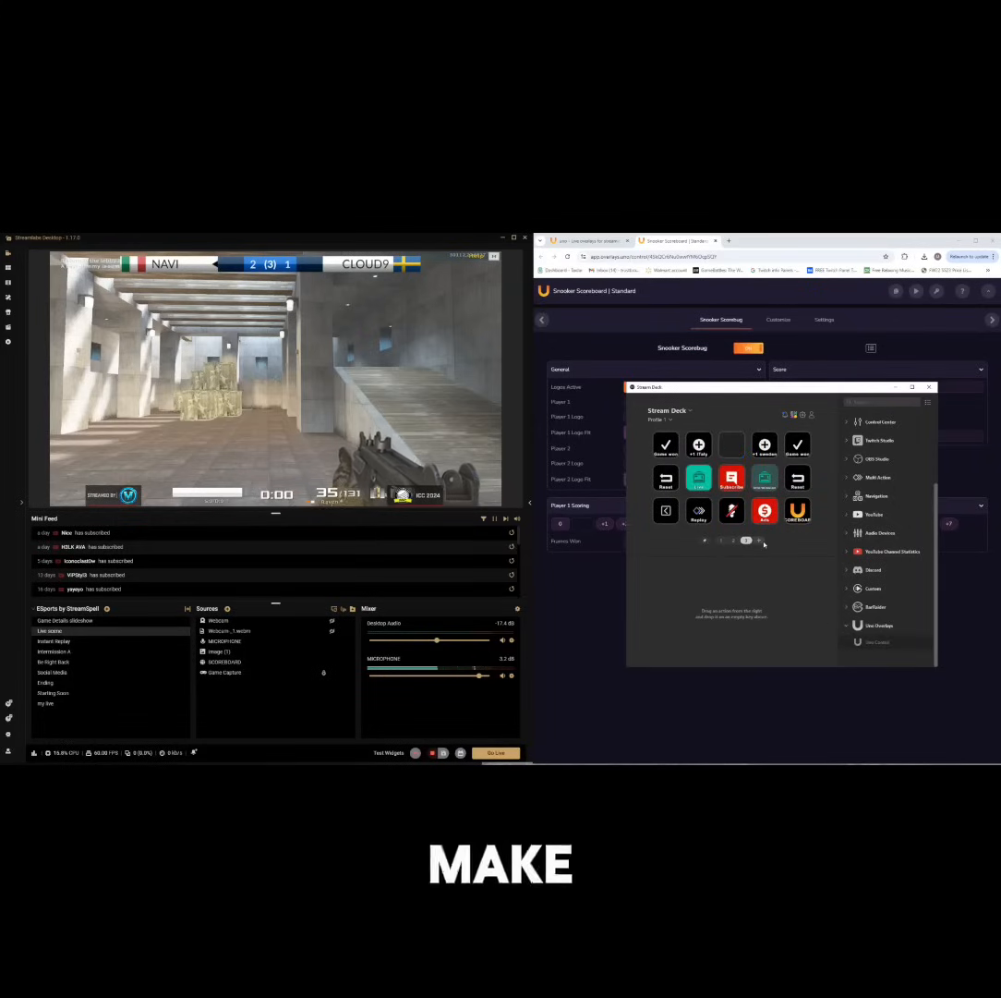
left_click(761, 542)
left_click_drag(870, 642, 732, 453)
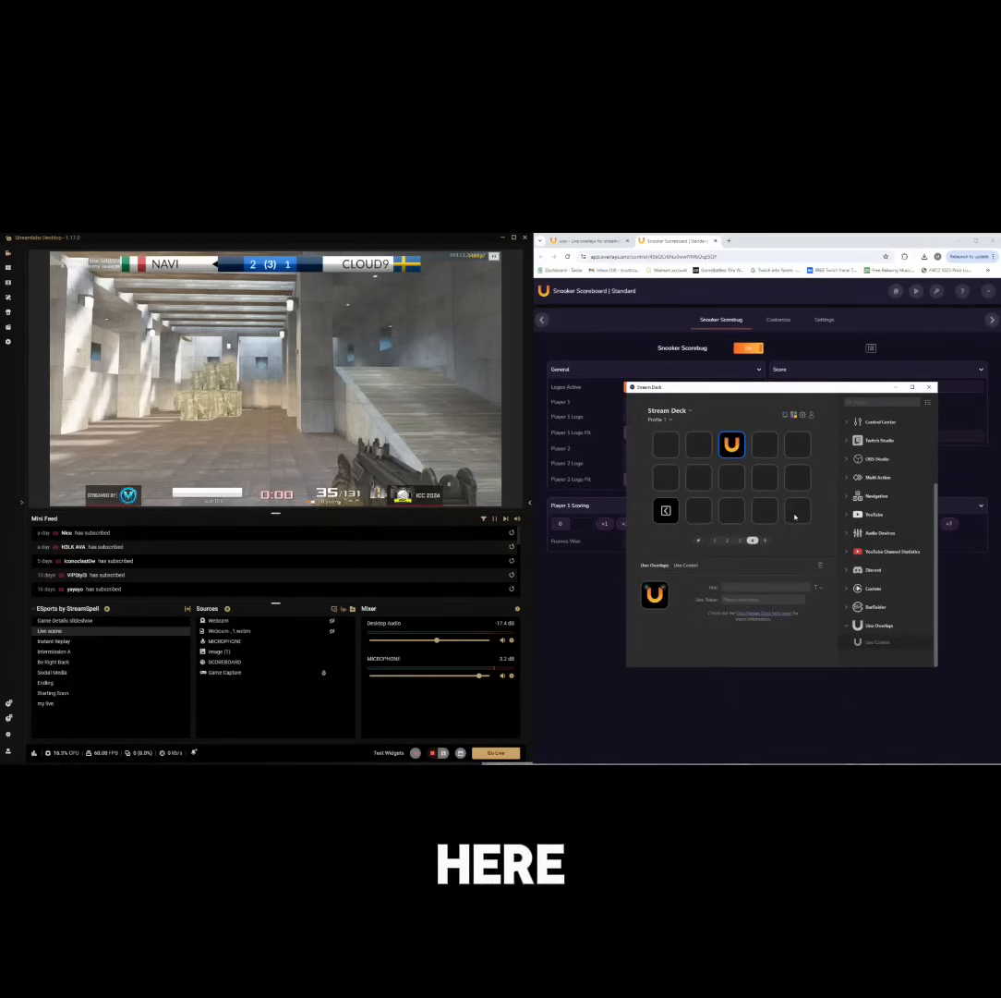
Copy the Uno token from the Snooker Scoreboard page in the browser, paste it into the new Stream Deck key's token field, and title the key "+1"
left_click(755, 293)
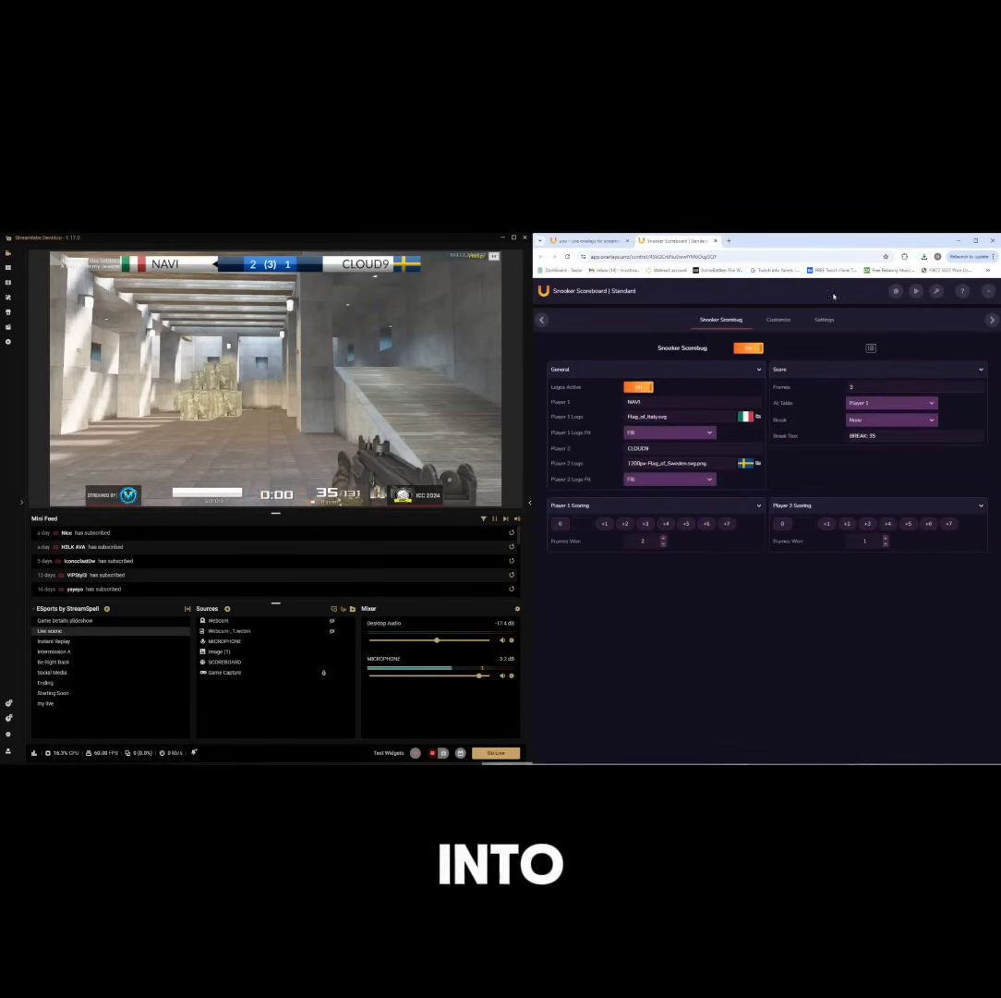
left_click(937, 292)
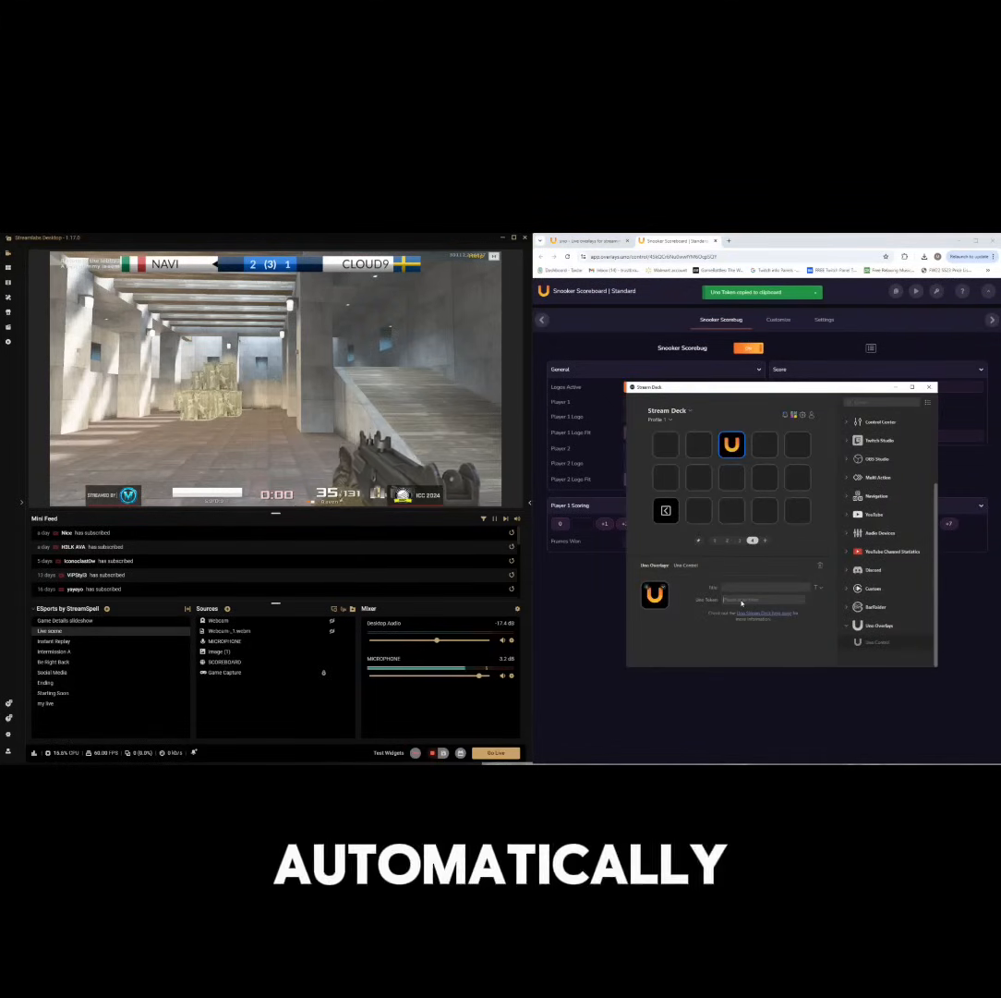
key("ctrl+v")
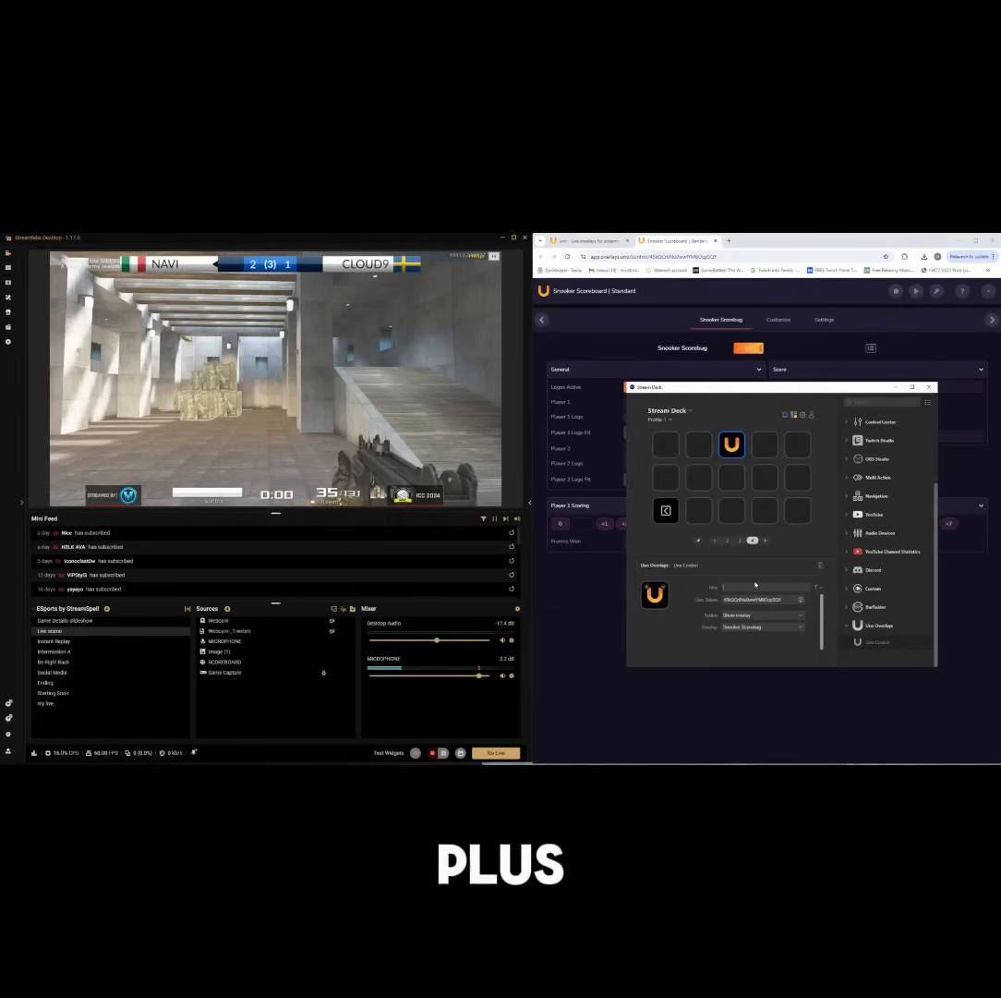
type("1")
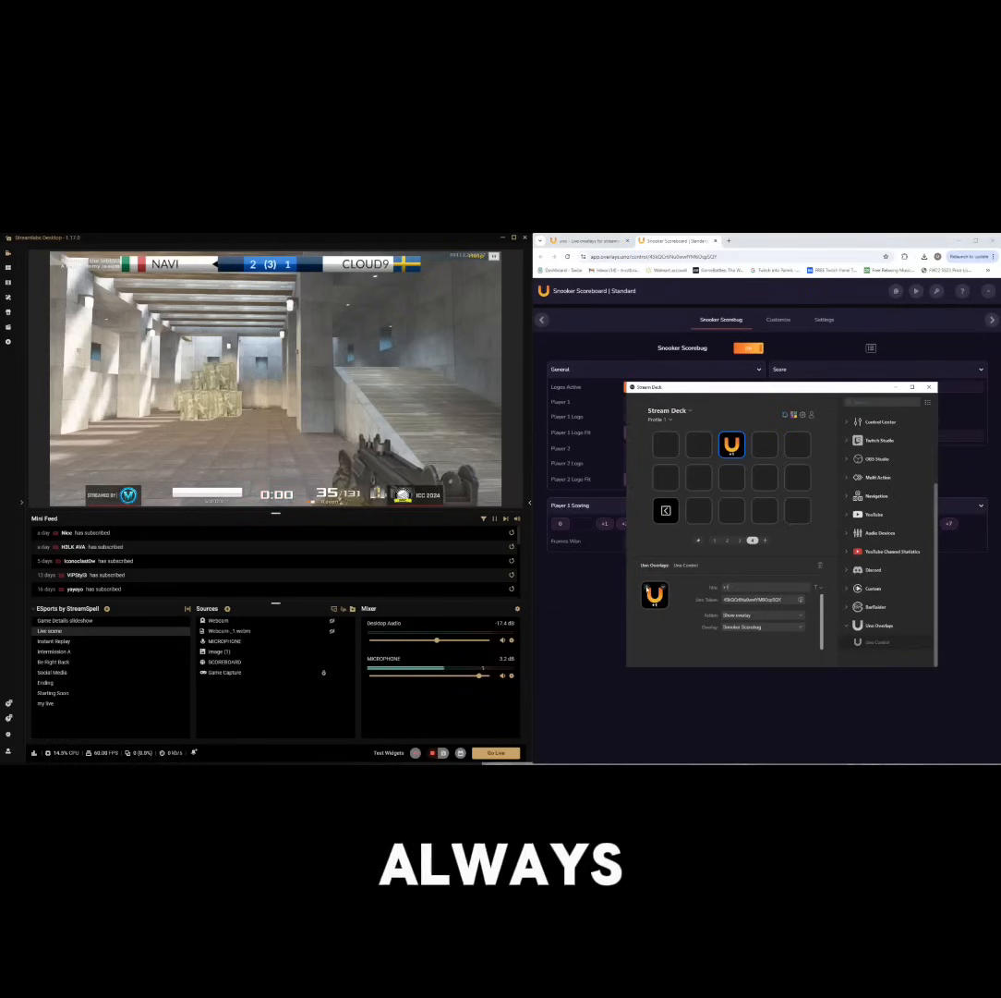
Replace the +1 key's icon with the list-plus icon from the Entypo+ set in the Stream Deck icon library
left_click(655, 595)
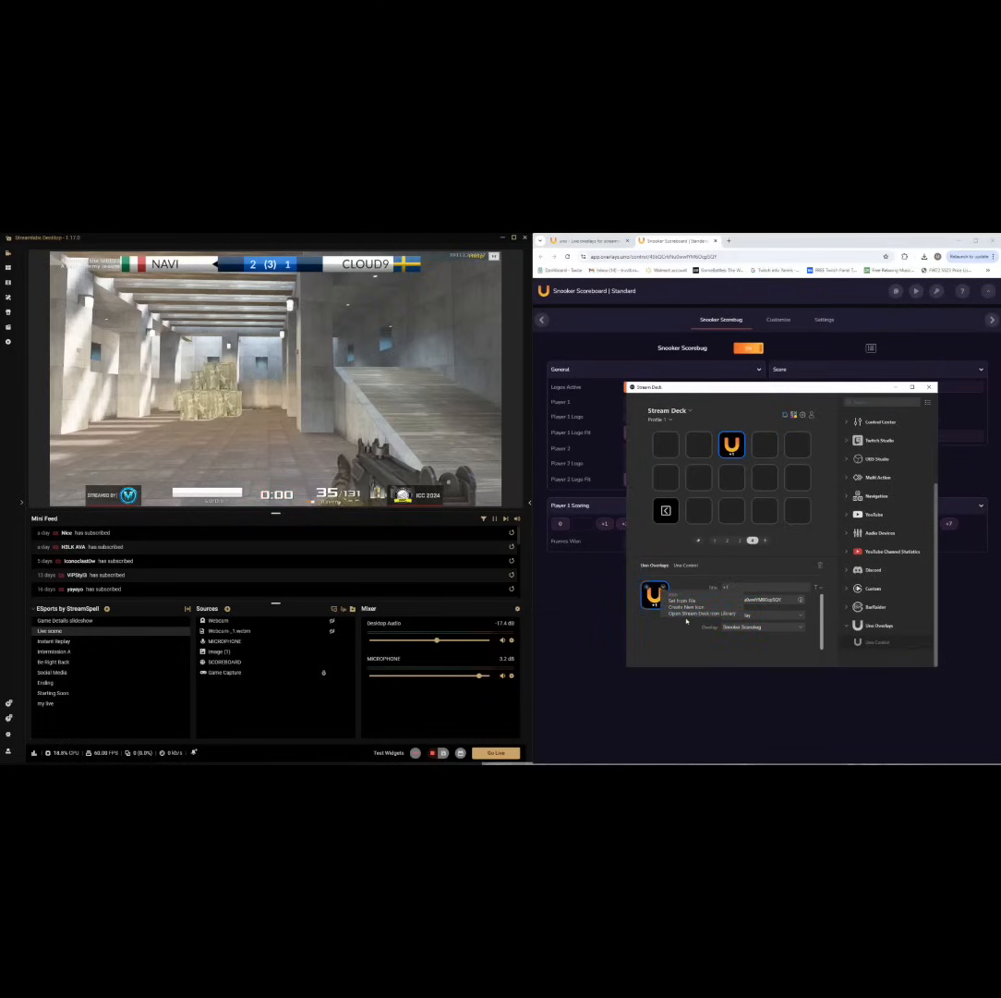
left_click(697, 613)
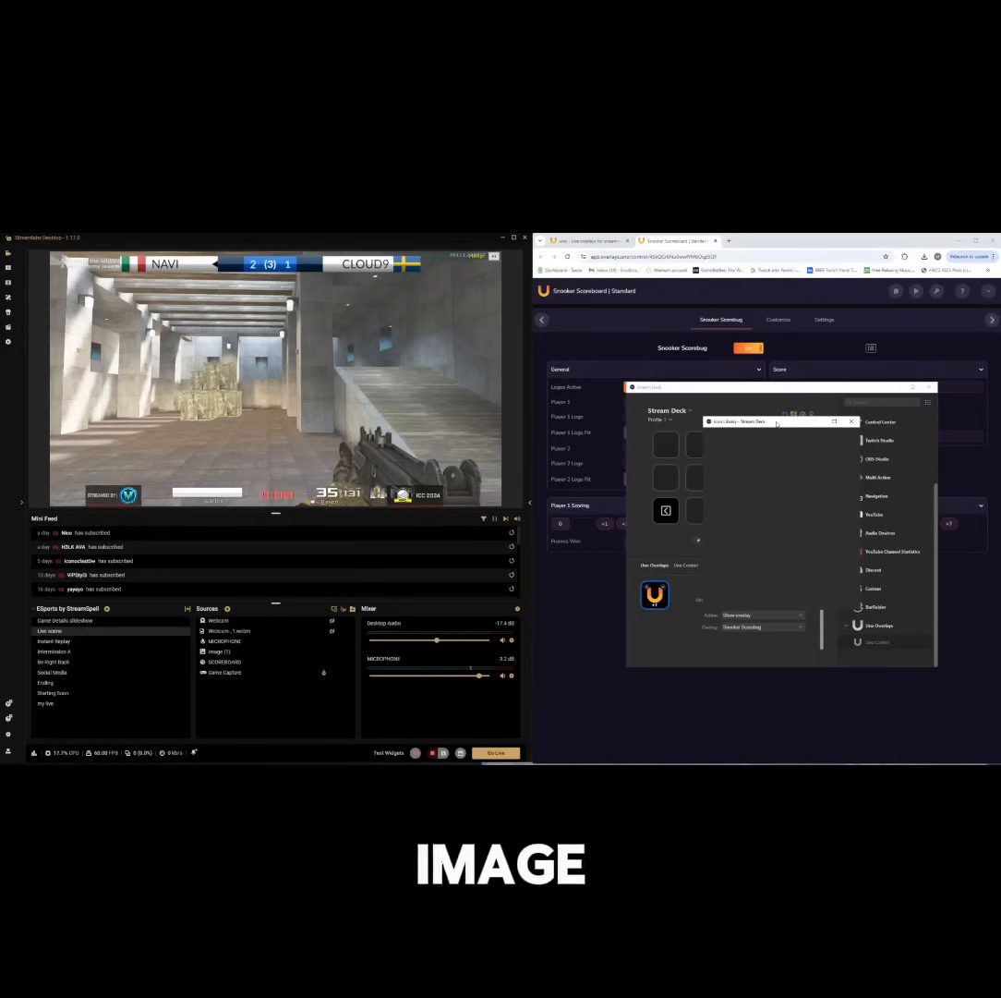
left_click_drag(776, 424, 765, 456)
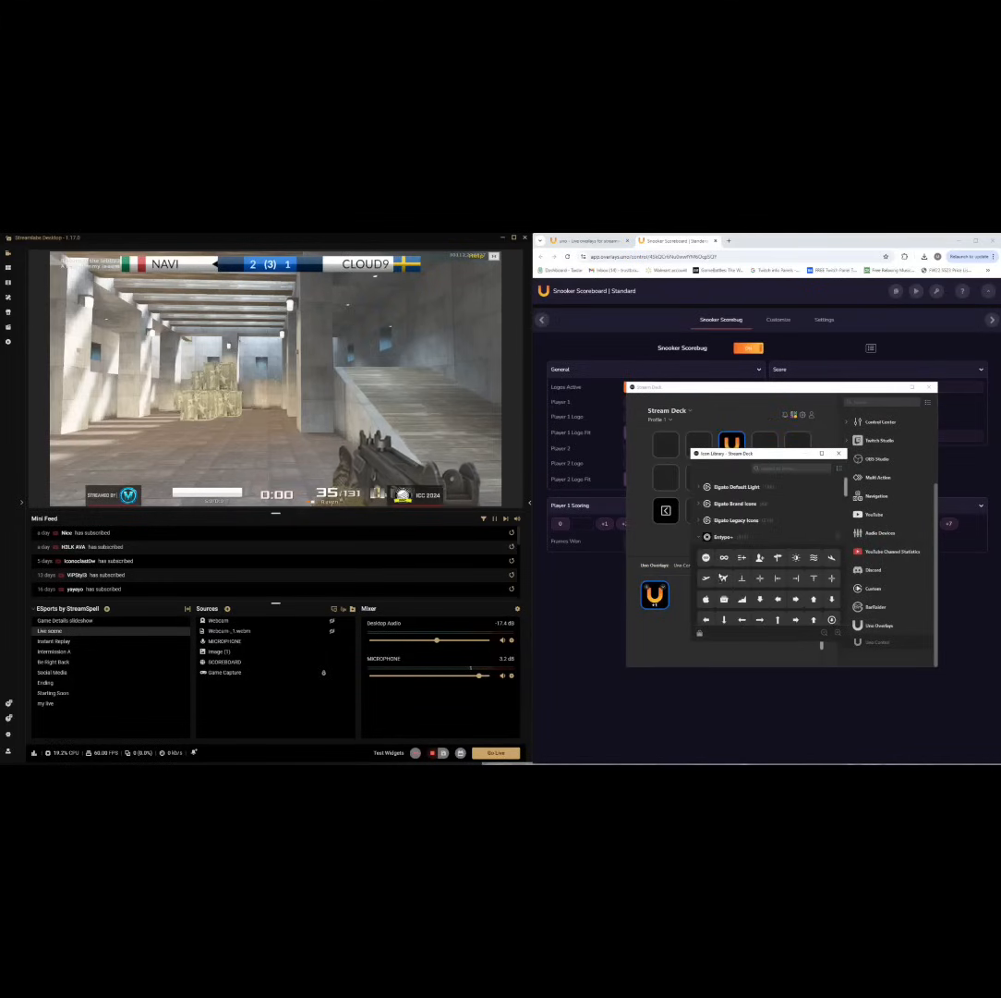
scroll(812, 582, "down", 2)
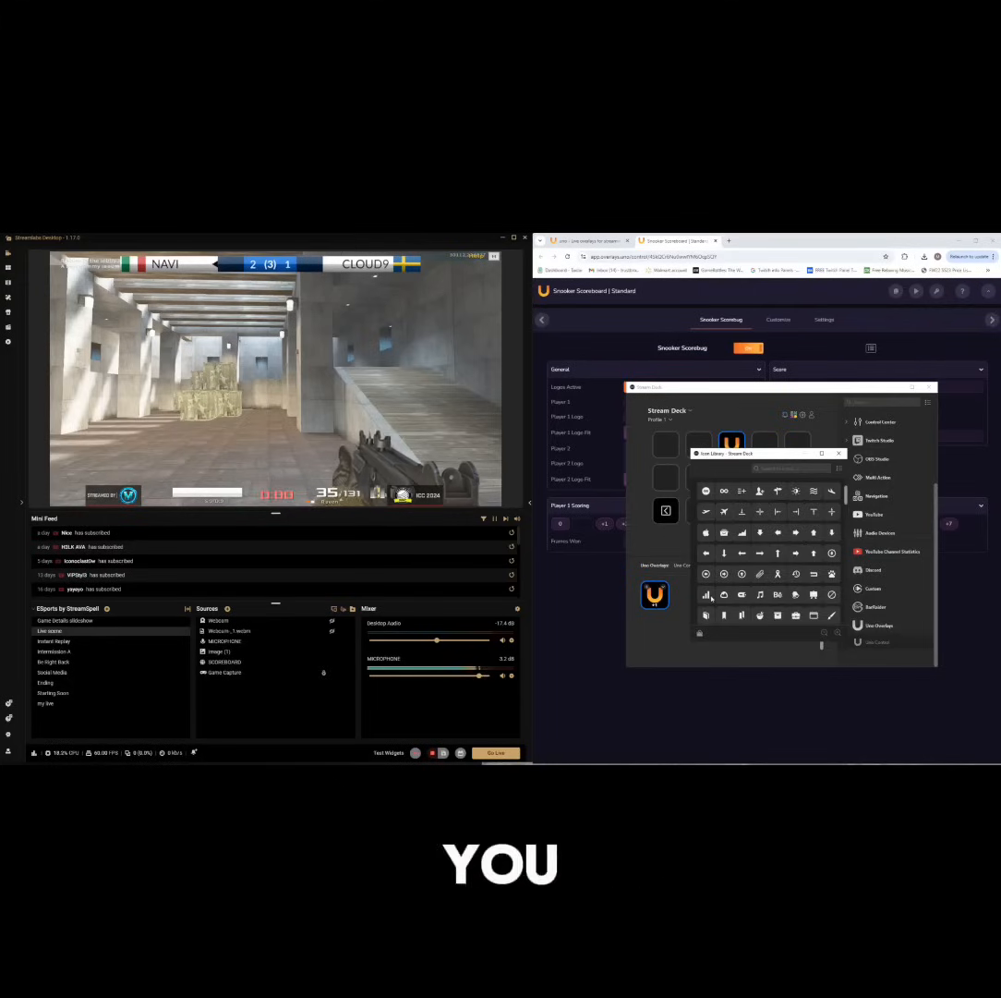
scroll(729, 528, "up", 1)
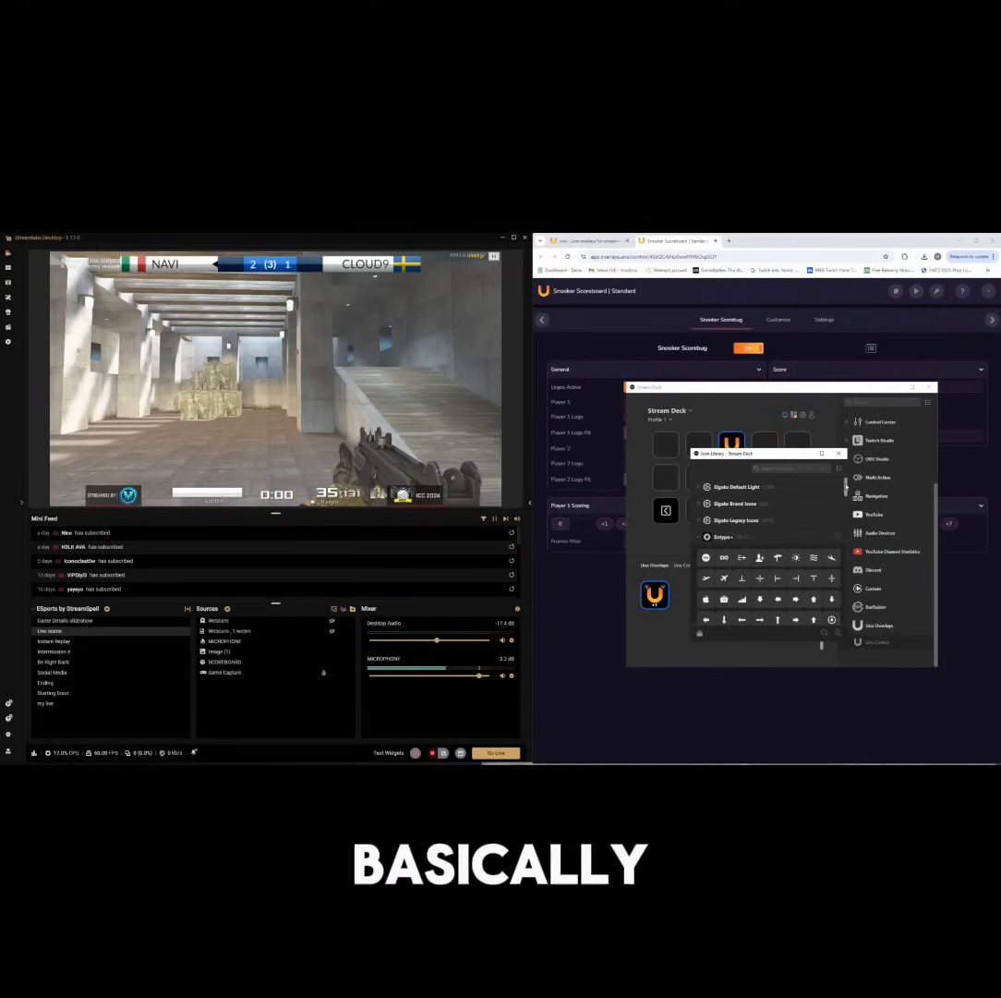
scroll(729, 528, "down", 1)
scroll(769, 554, "down", 3)
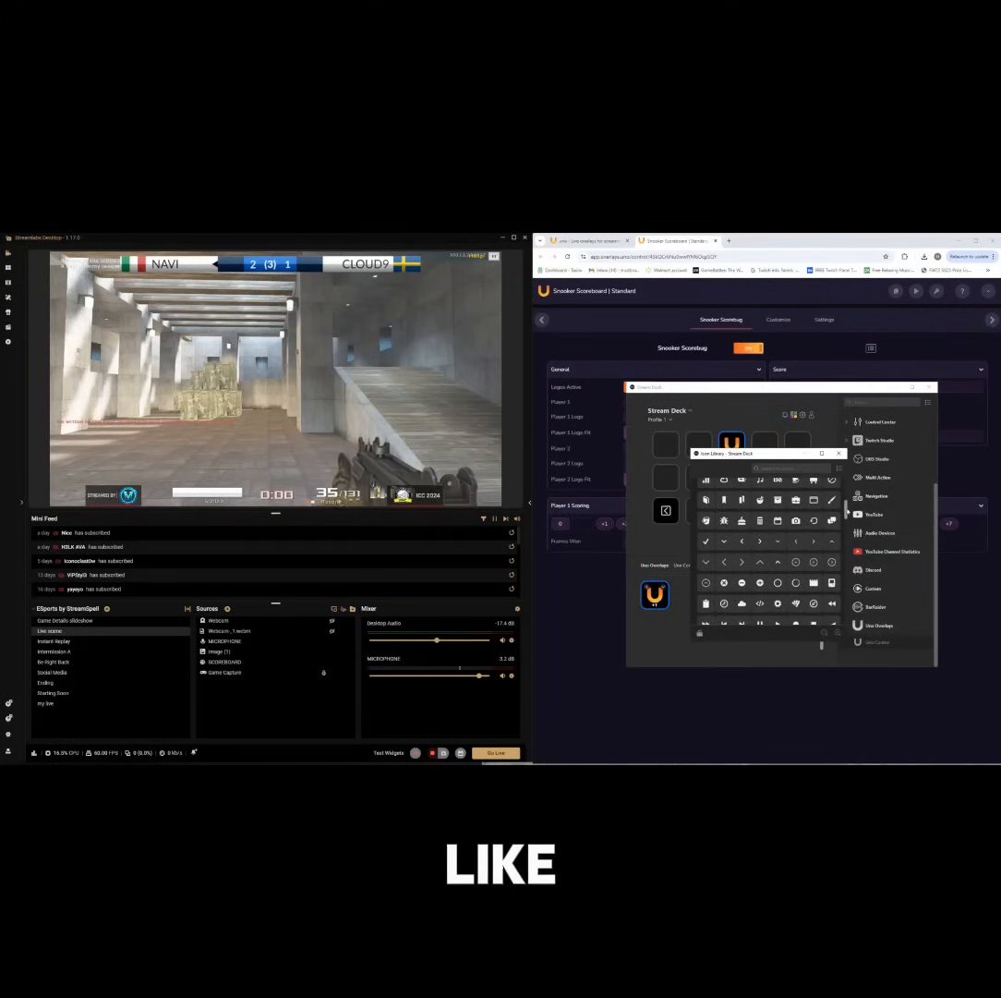
scroll(769, 554, "down", 5)
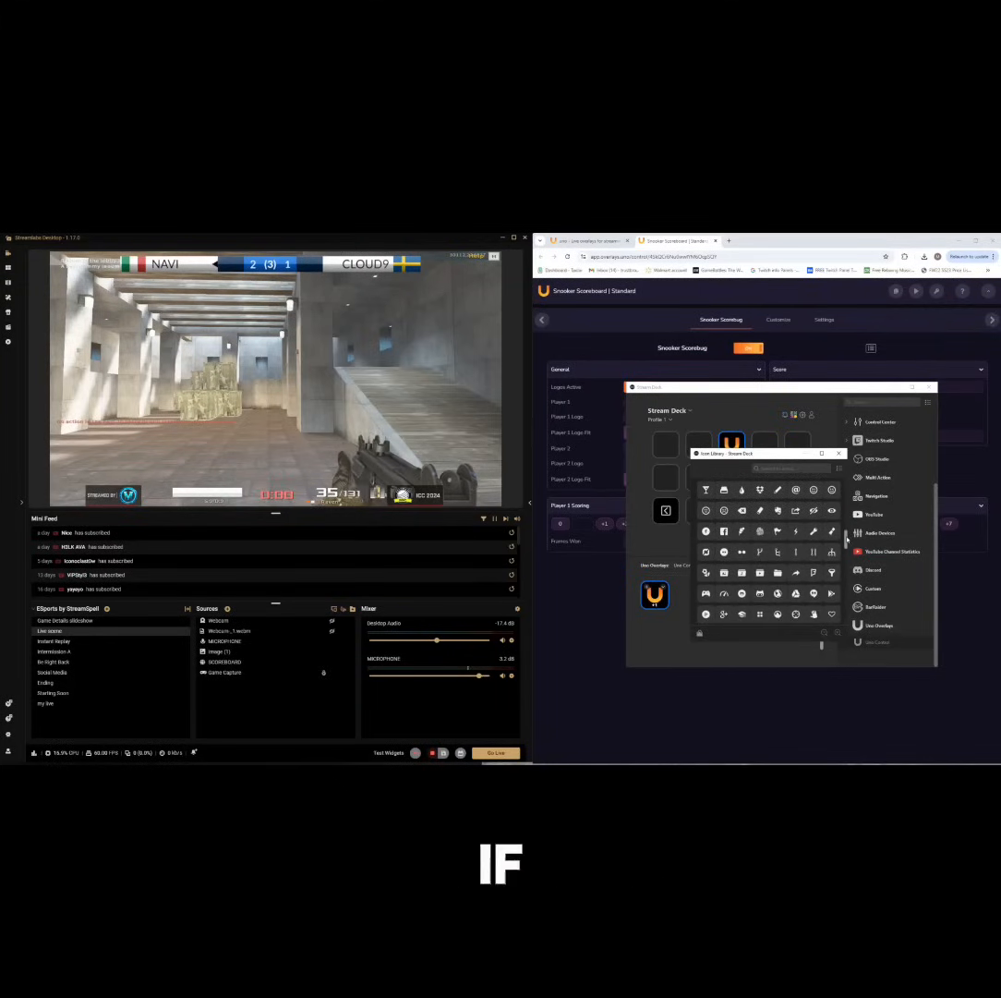
scroll(842, 580, "down", 5)
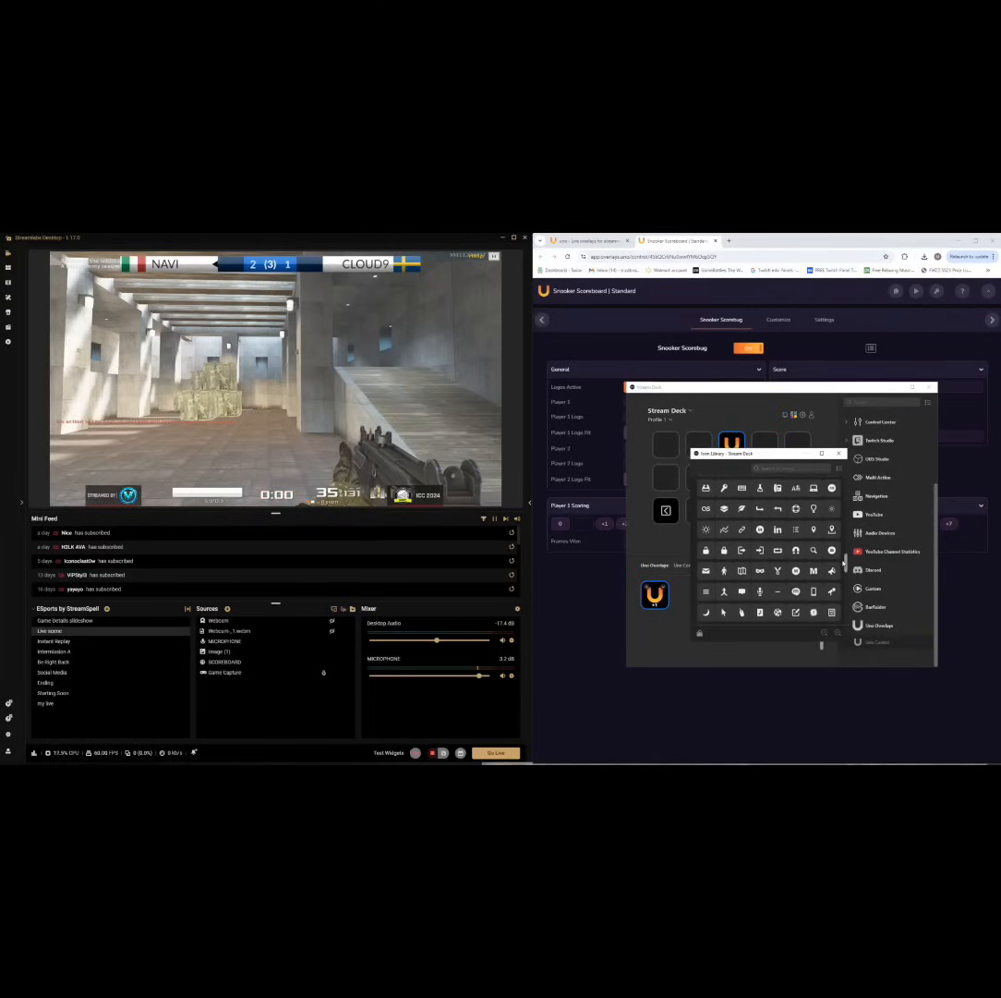
scroll(842, 580, "down", 8)
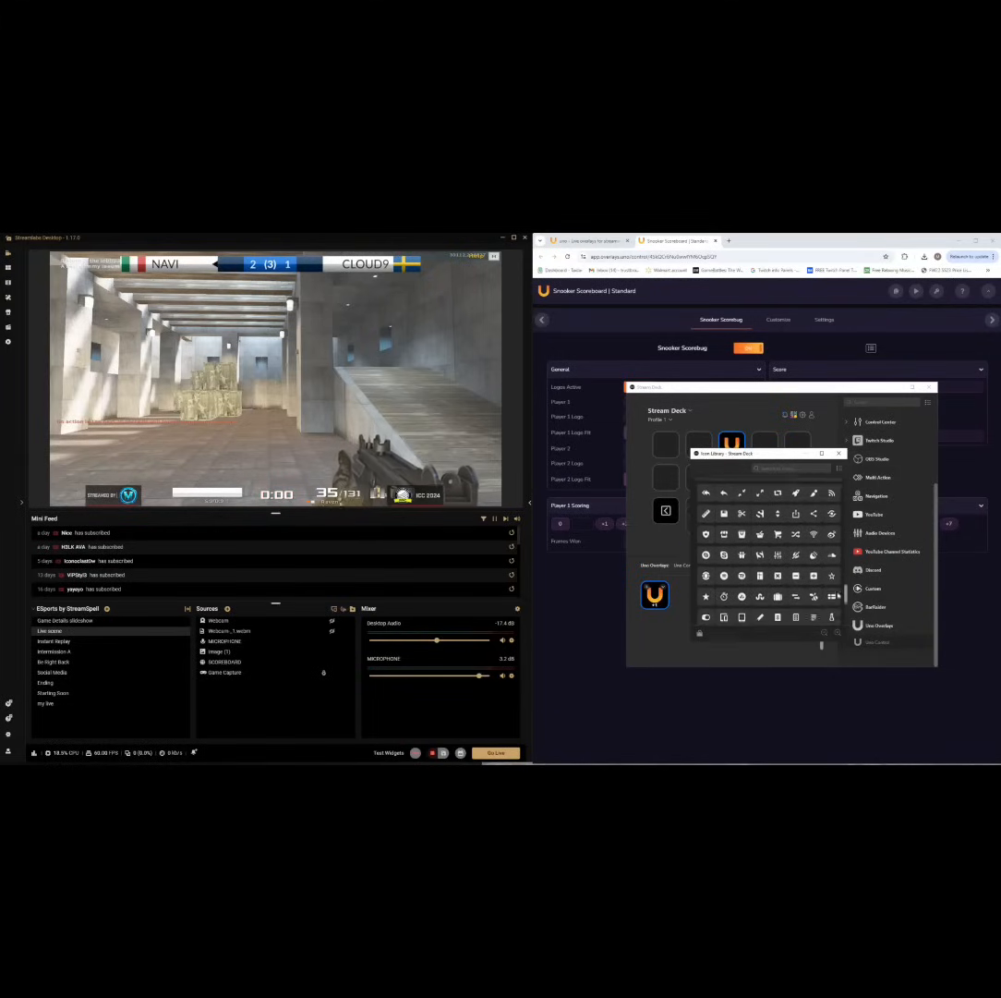
scroll(836, 615, "up", 20)
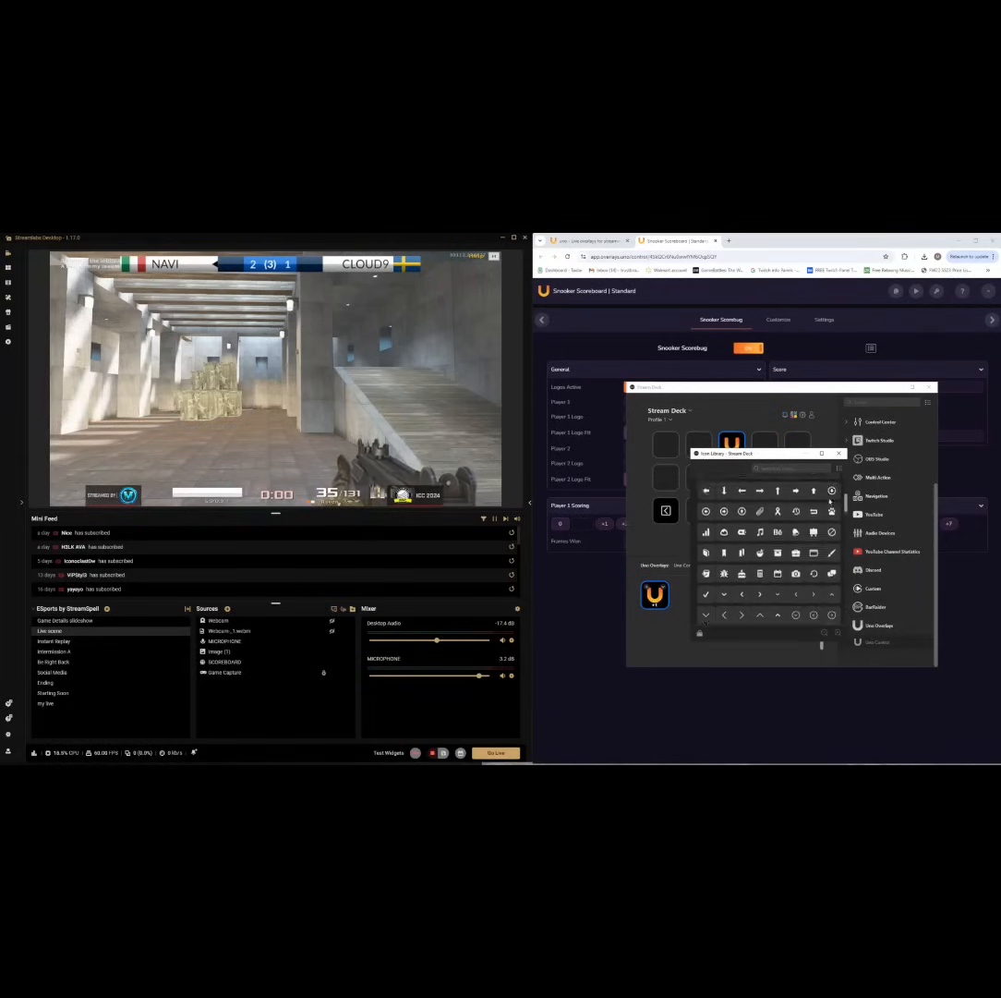
scroll(761, 508, "down", 2)
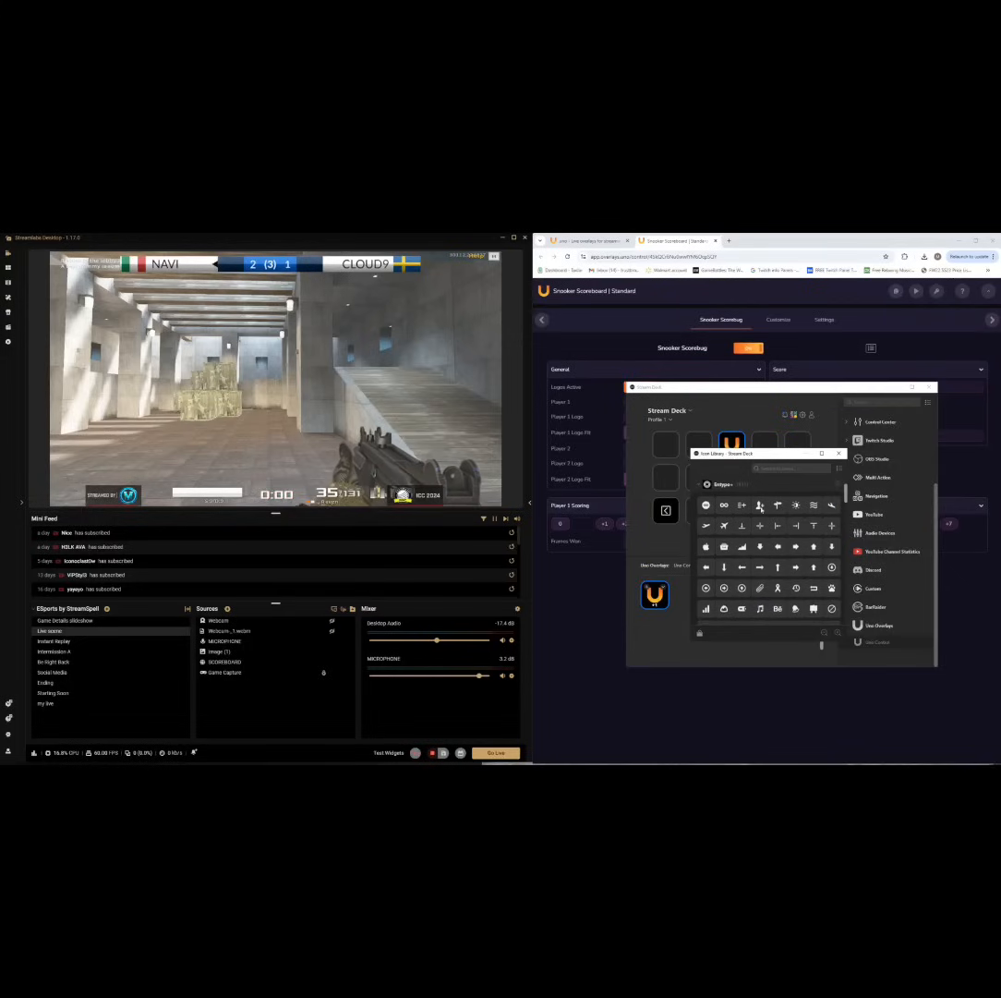
left_click(741, 506)
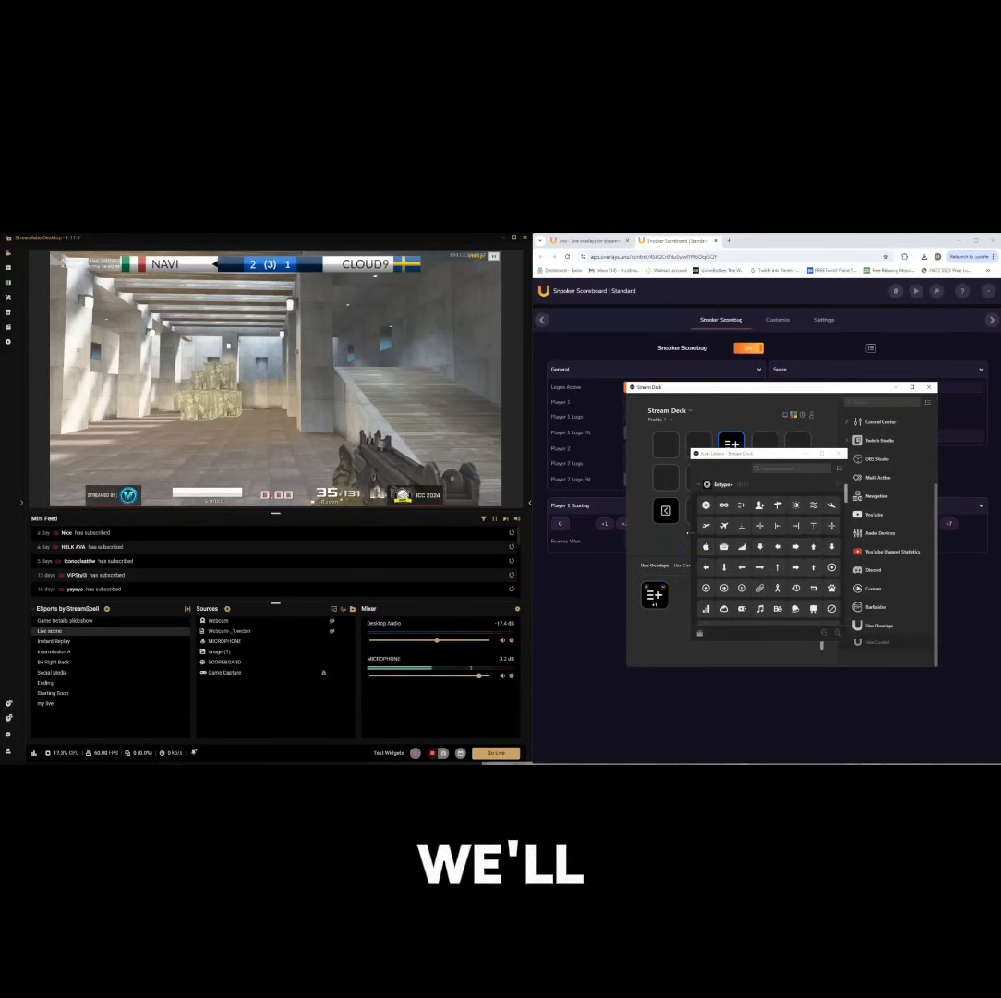
left_click(841, 454)
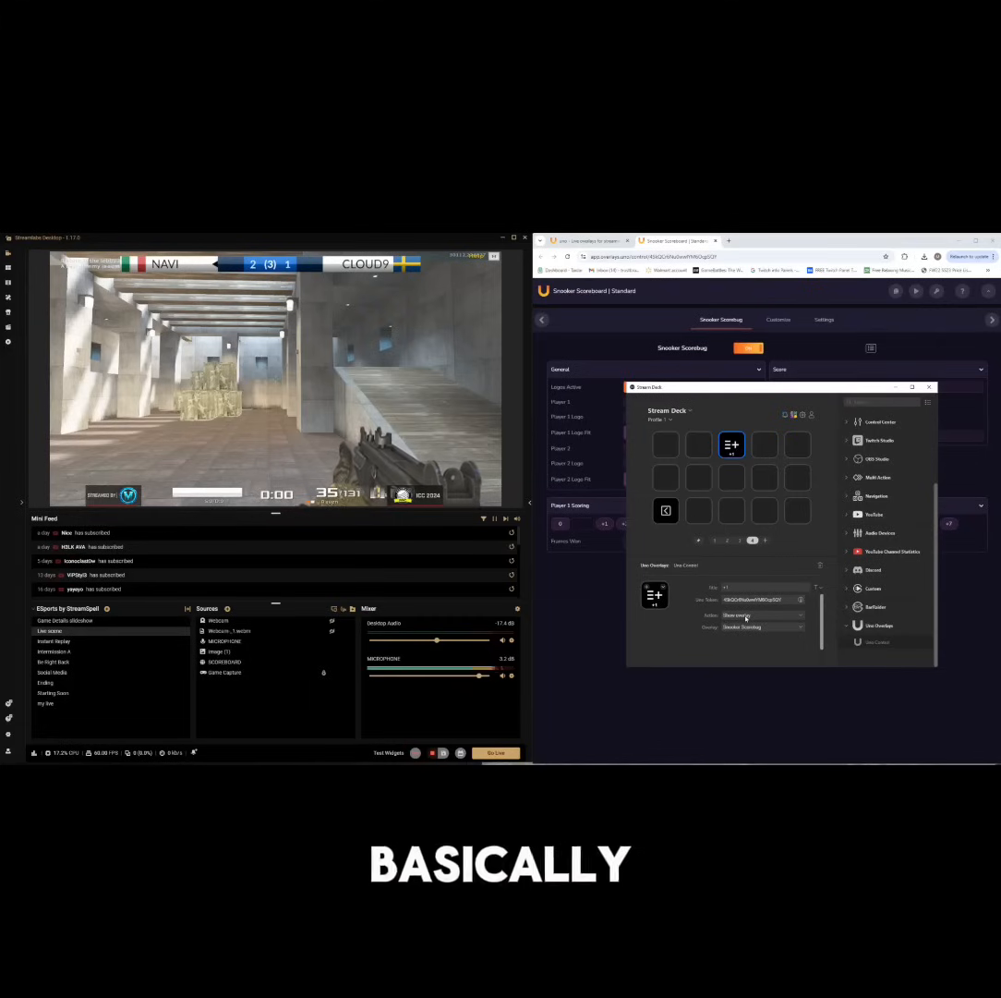
Set the +1 key's action to Change overlay field for the Snooker Scorebug overlay
left_click(746, 617)
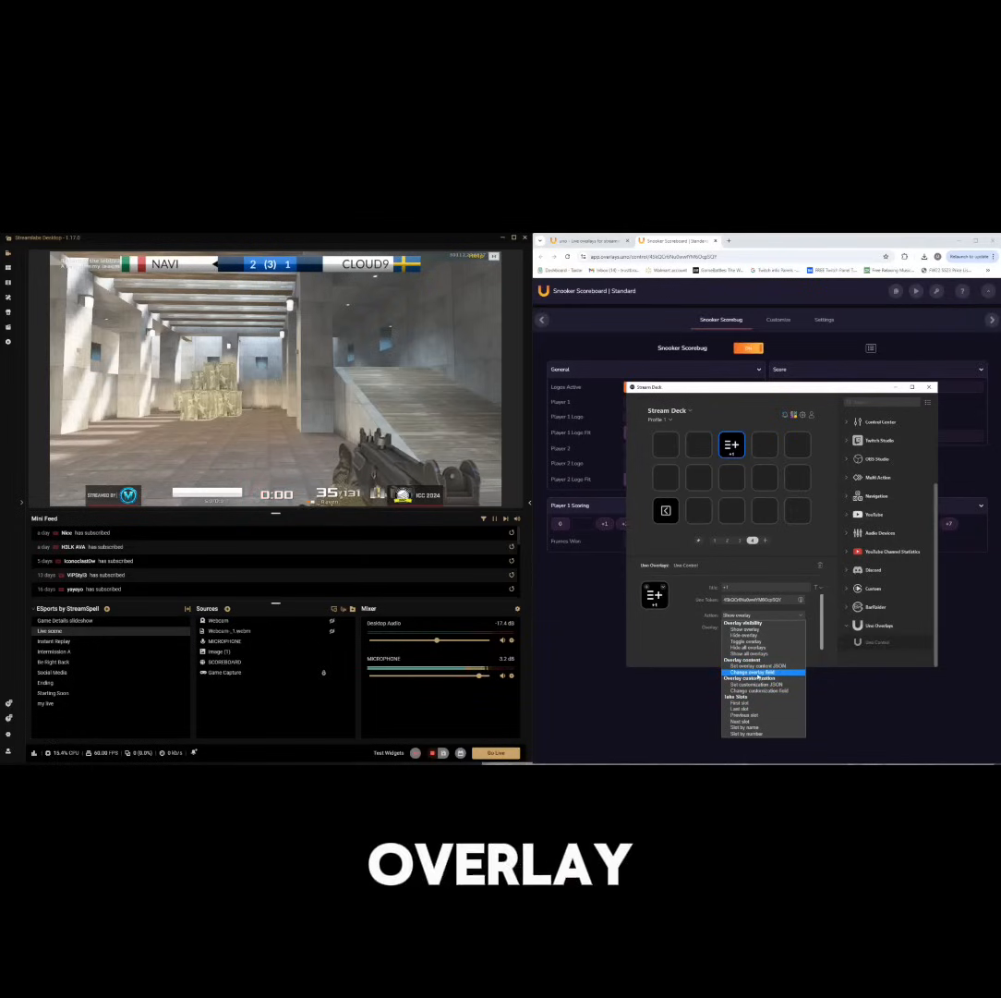
left_click(758, 672)
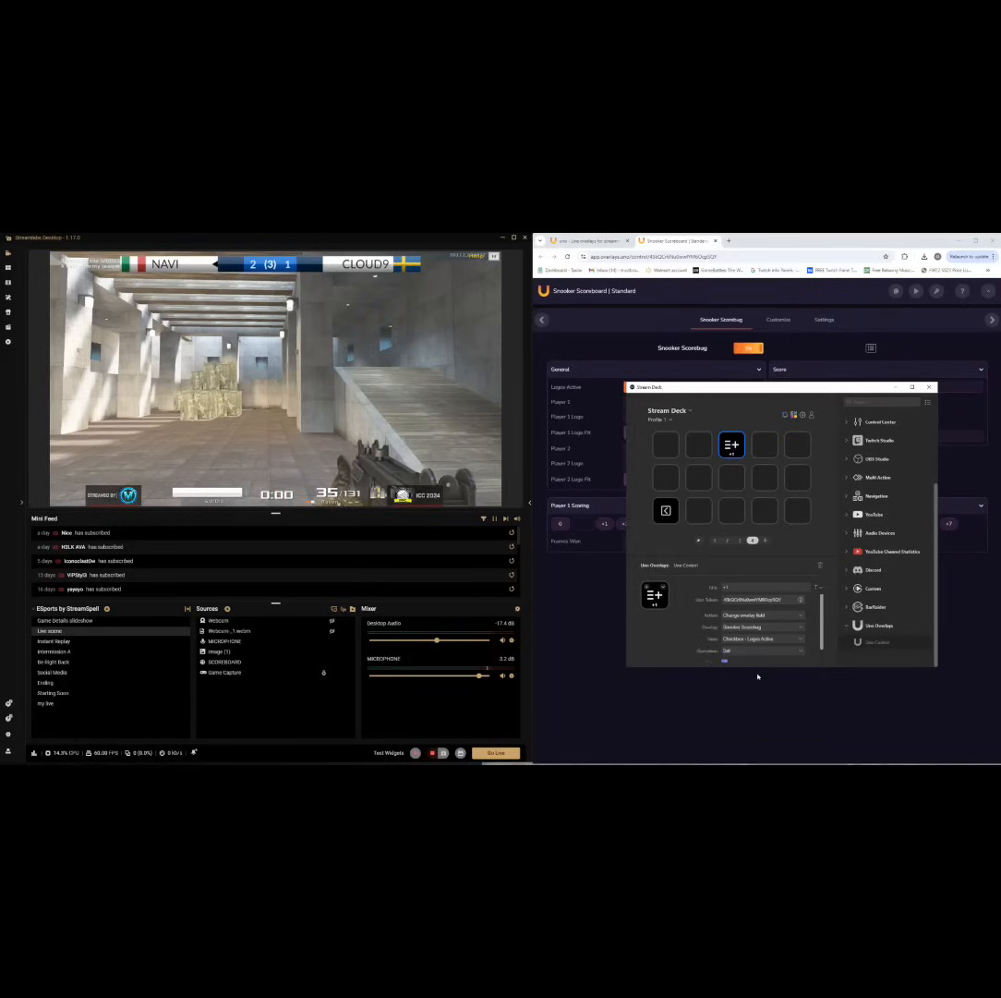
left_click(737, 628)
left_click(741, 635)
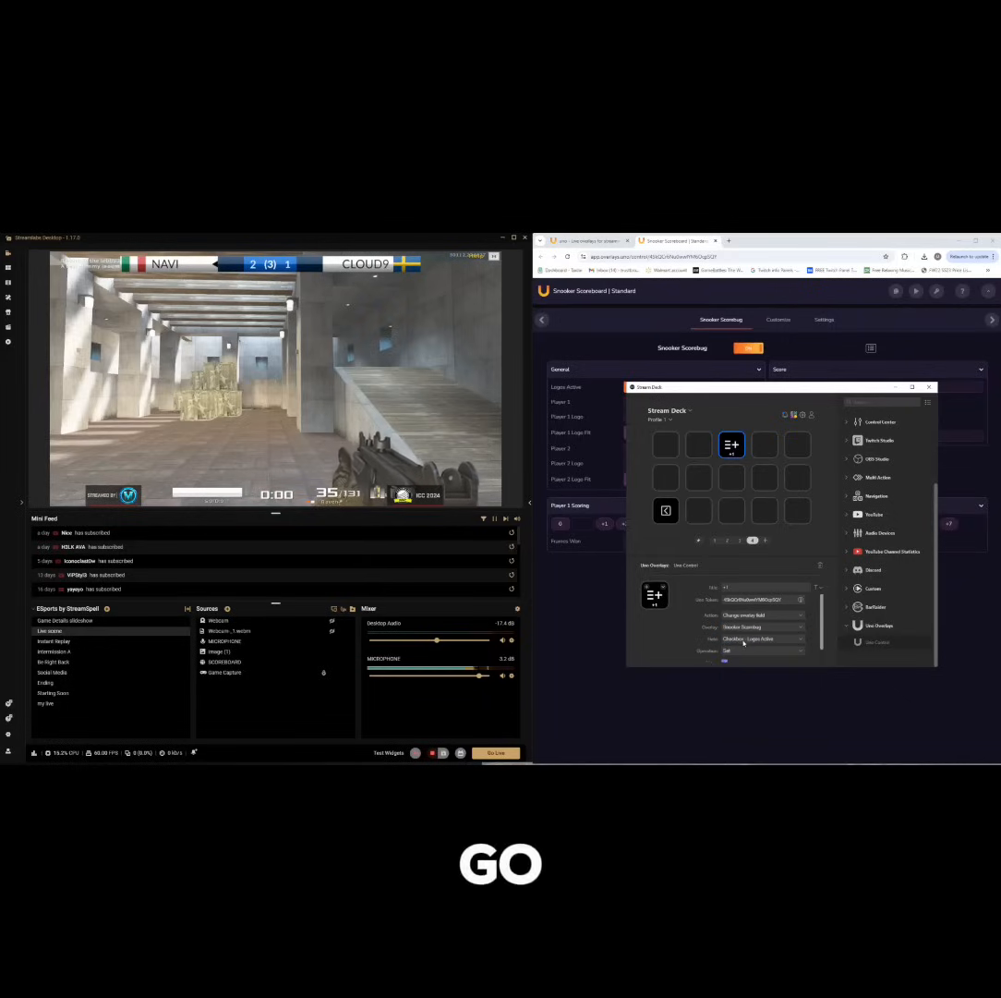
left_click(744, 640)
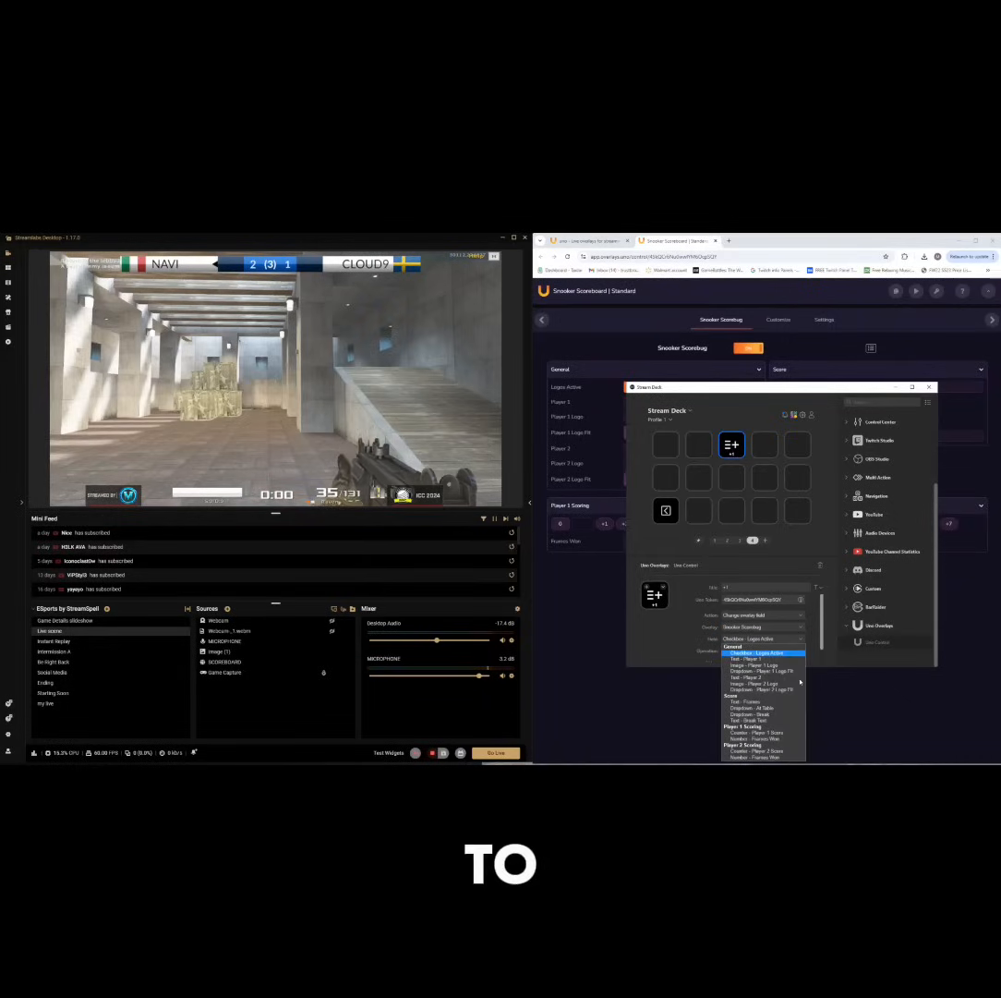
left_click(714, 650)
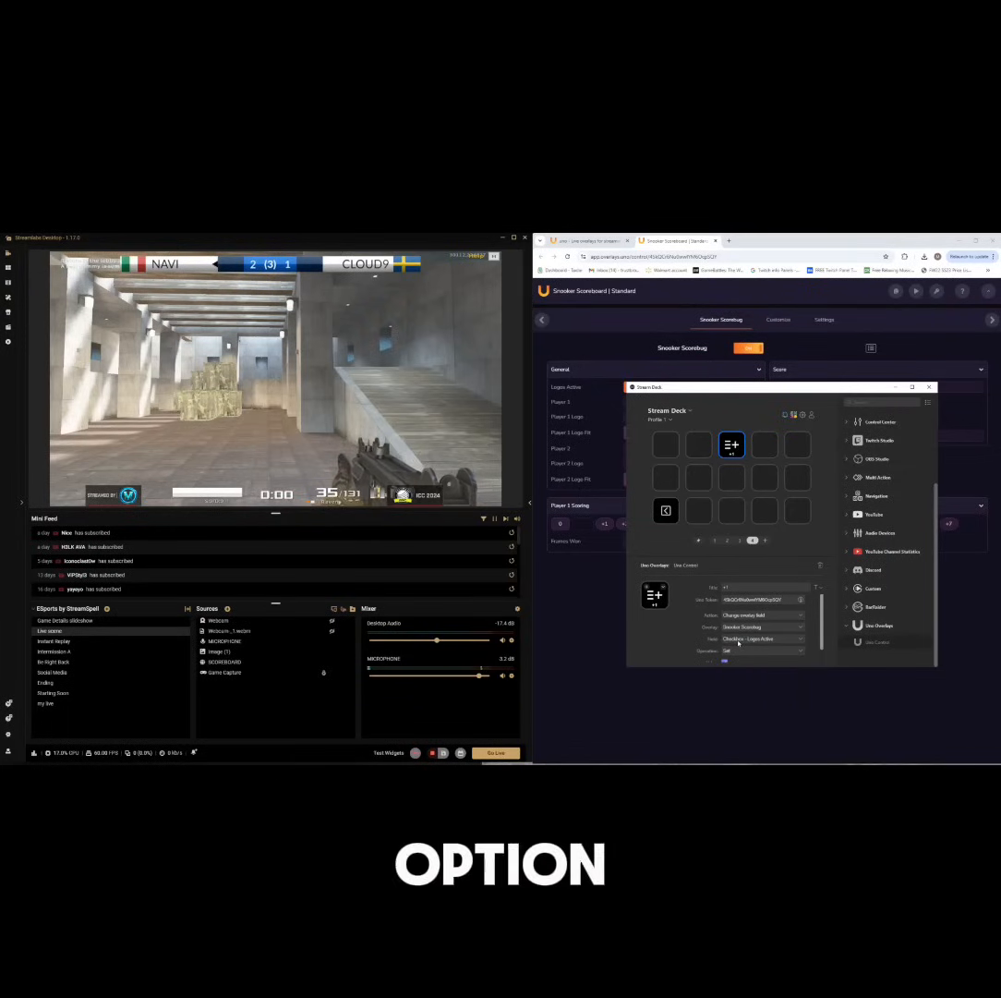
Configure the +1 key to change Counter - Player 1 Score with the Increment operation and a value of 1
left_click(739, 639)
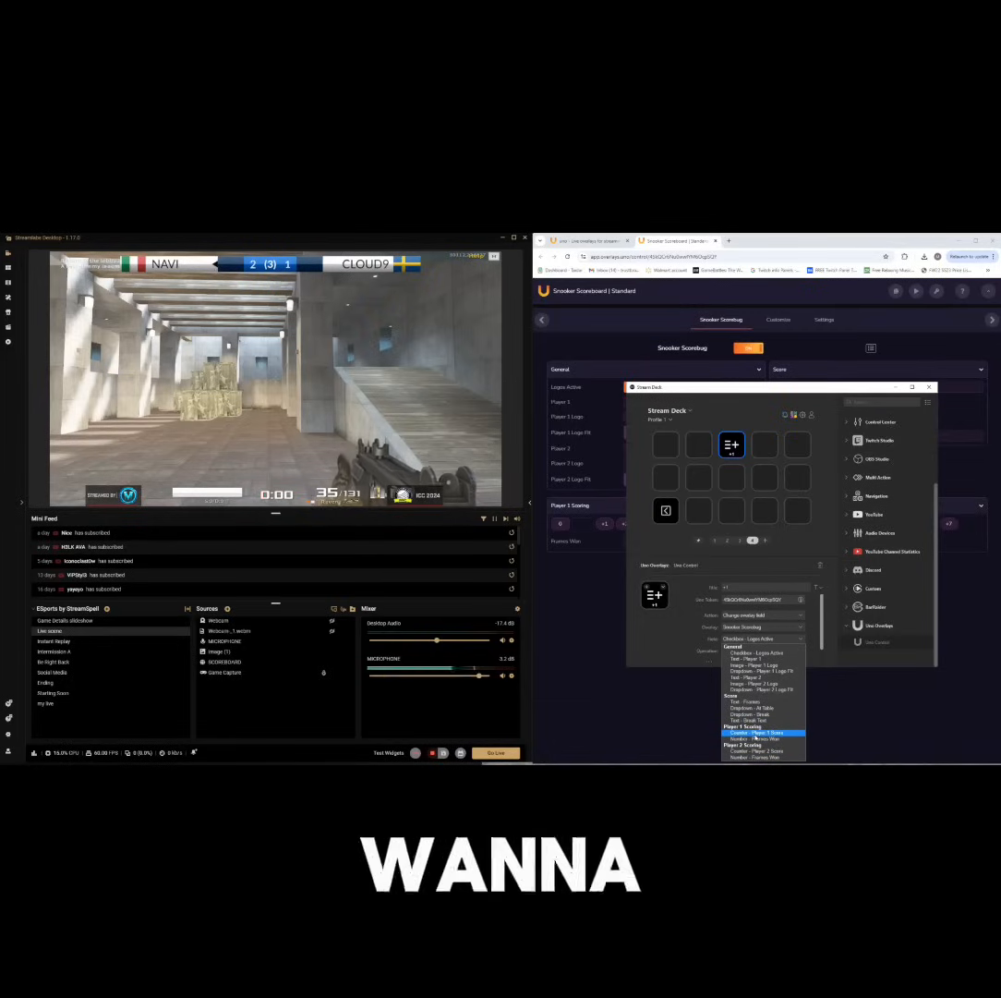
left_click(756, 732)
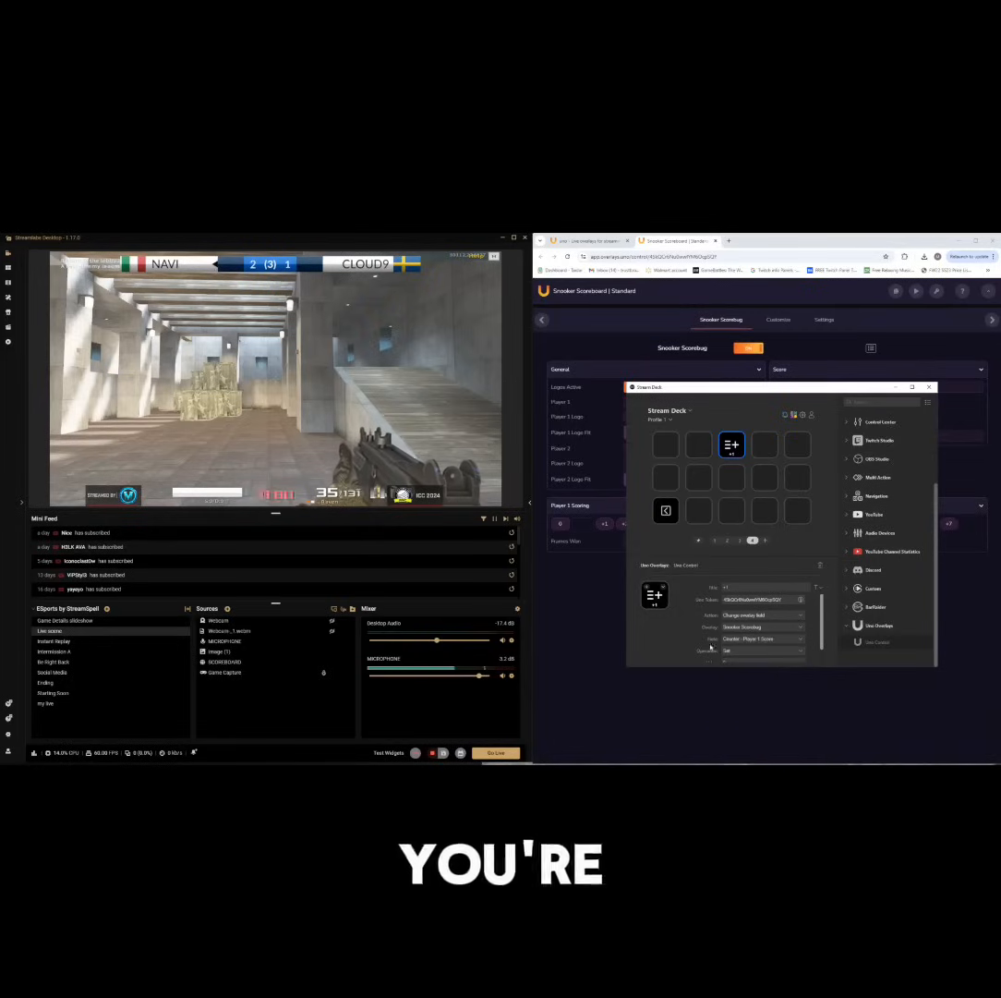
left_click(752, 641)
left_click(740, 656)
left_click(744, 655)
key("BackSpace")
type("1")
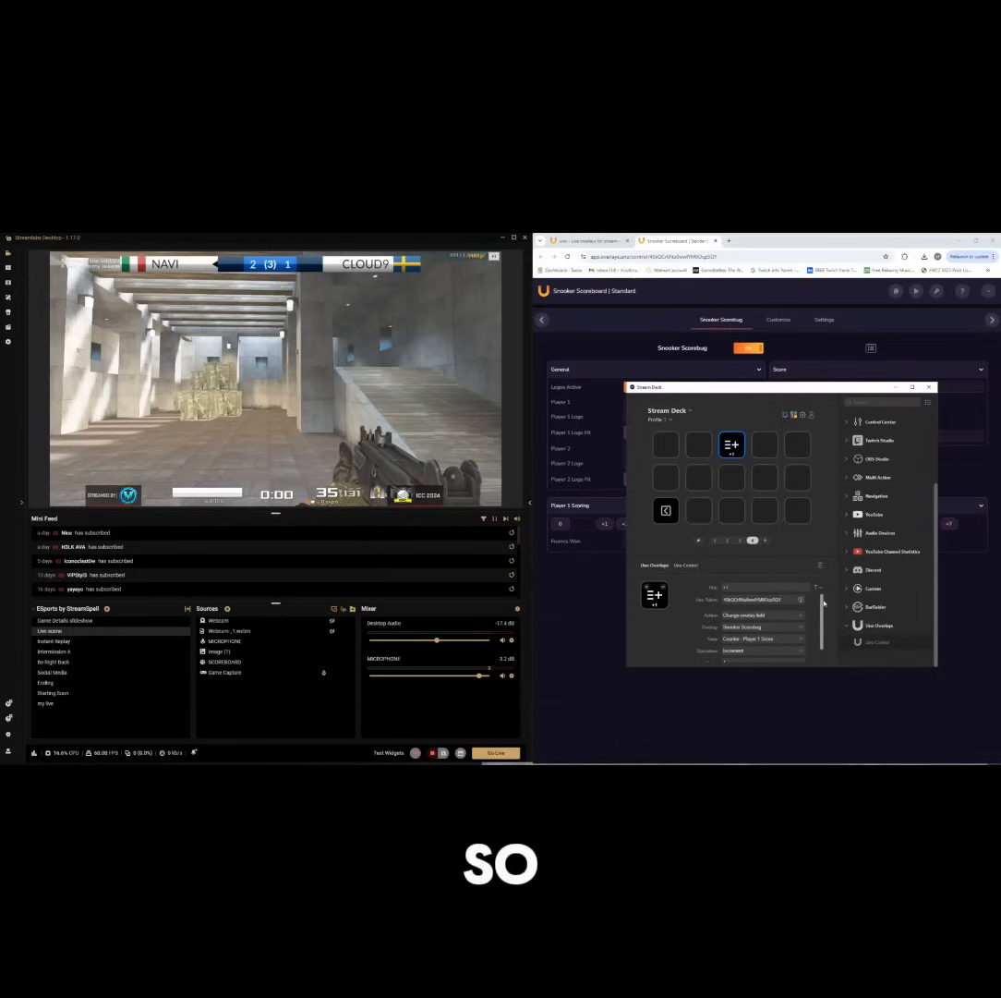
scroll(821, 629, "down", 1)
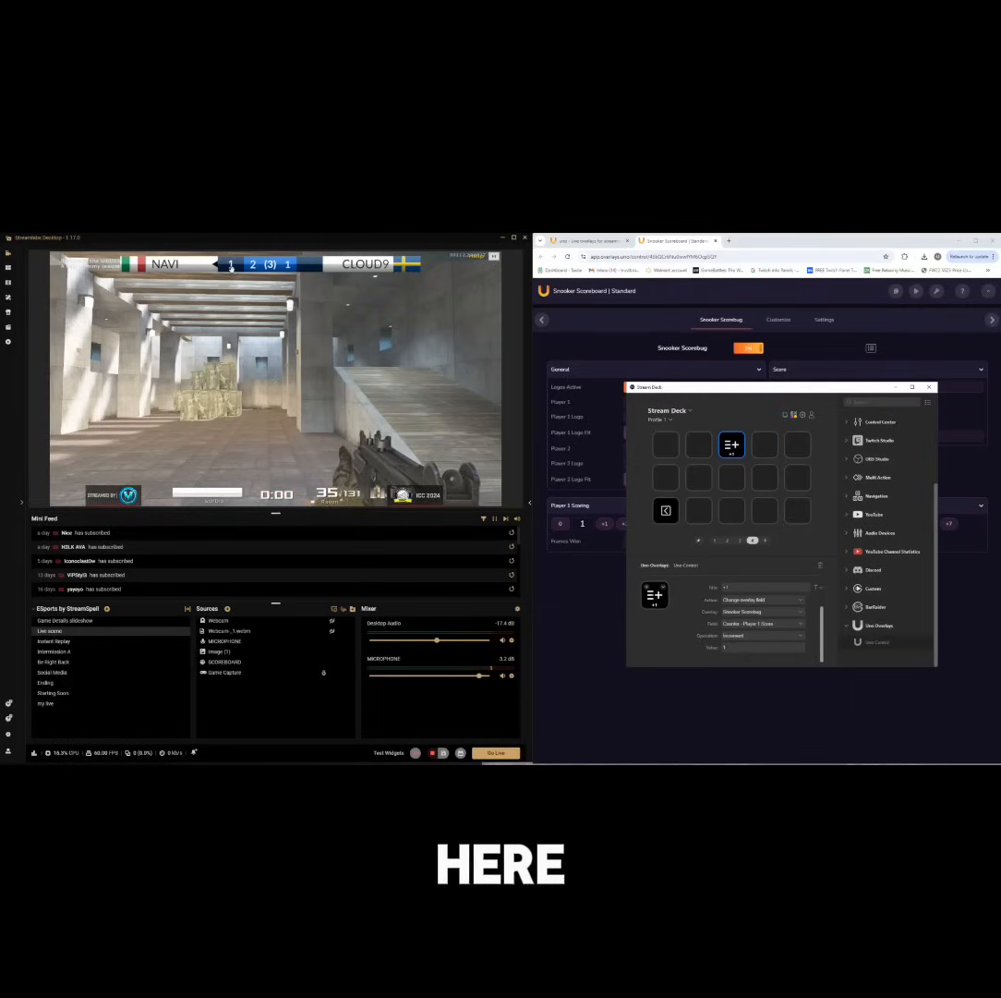
Move the +1 key to the first slot of the first row and retitle it "+1 team 1"
left_click(665, 439)
left_click_drag(665, 438, 665, 442)
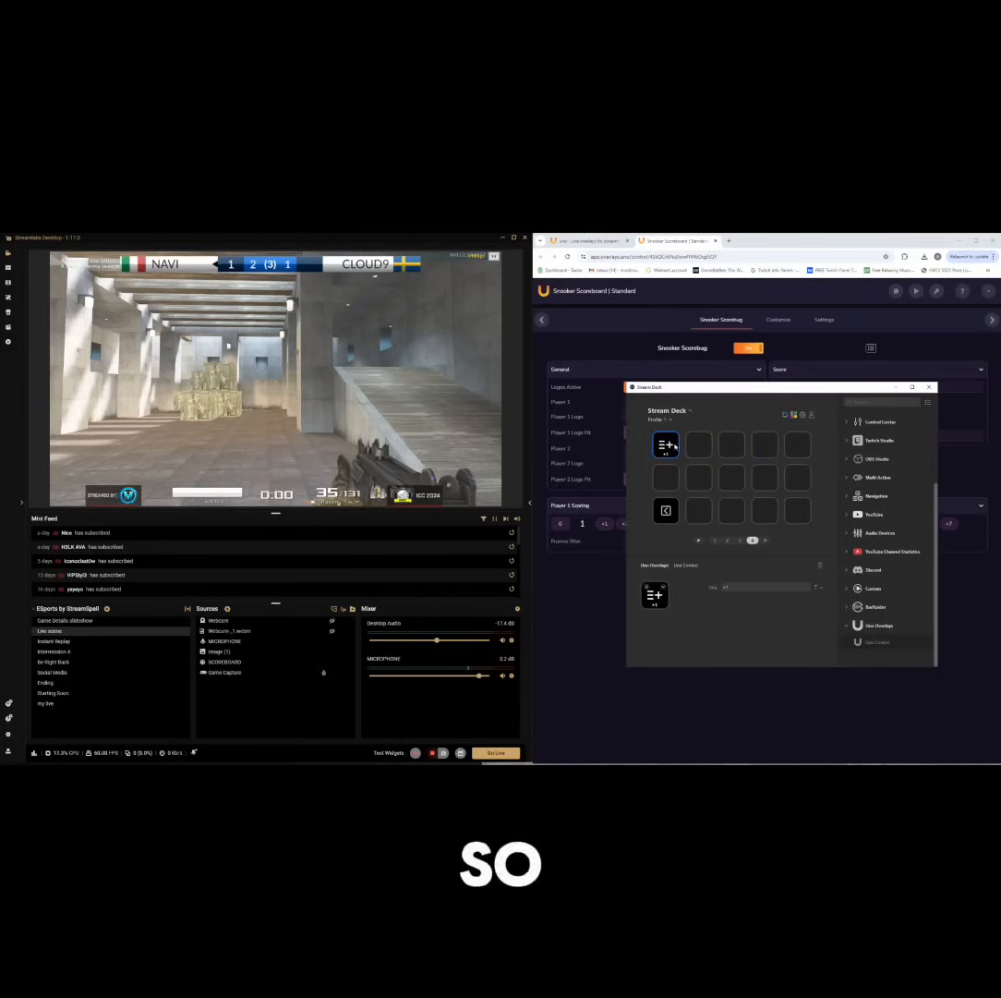
left_click(753, 588)
type("player 1")
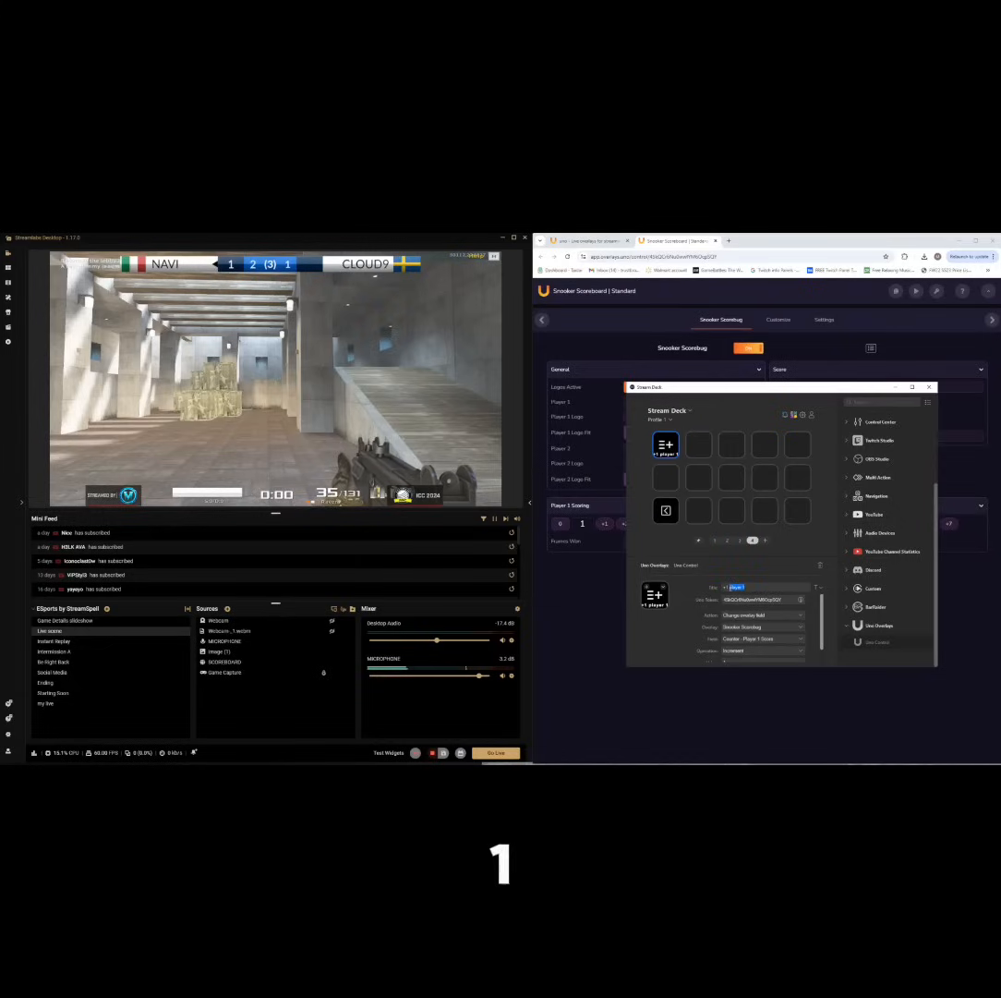
type("team")
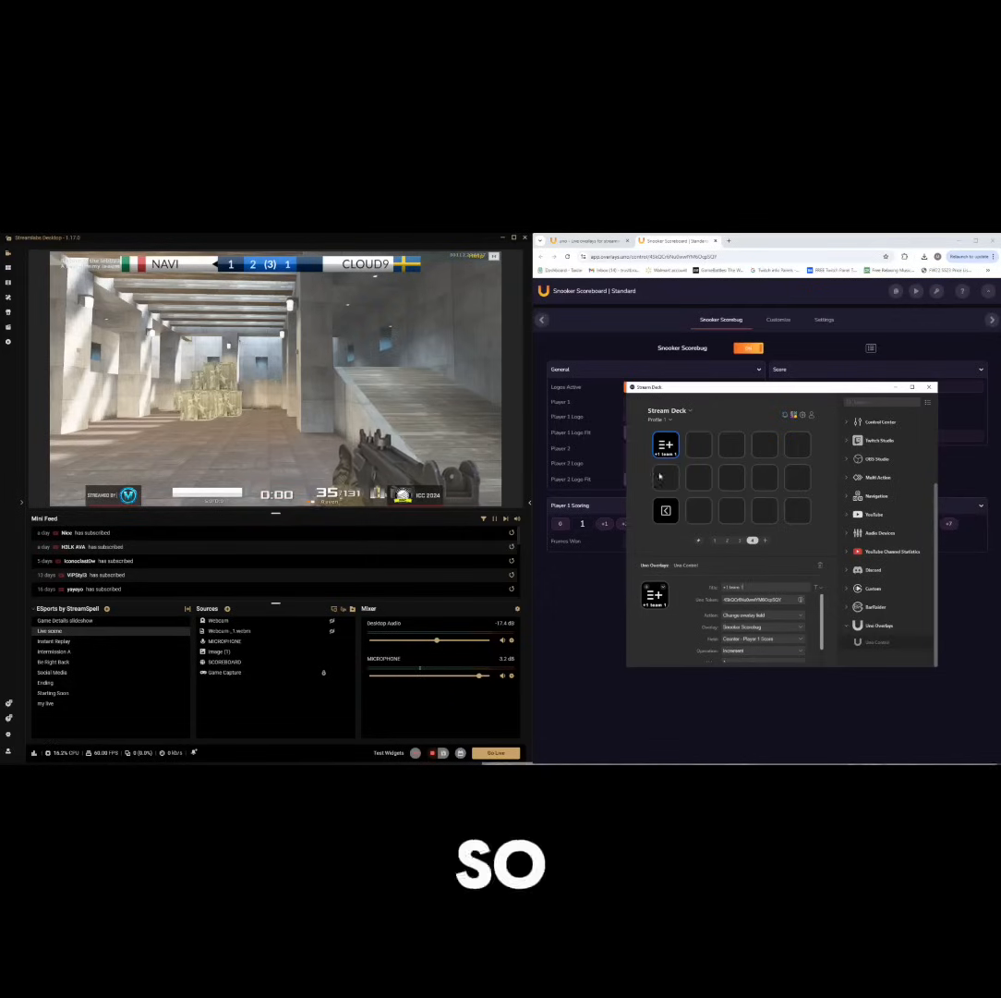
Add an Uno Control key to the second slot of the first row and give it the Entypo+ list-plus icon
left_click(700, 445)
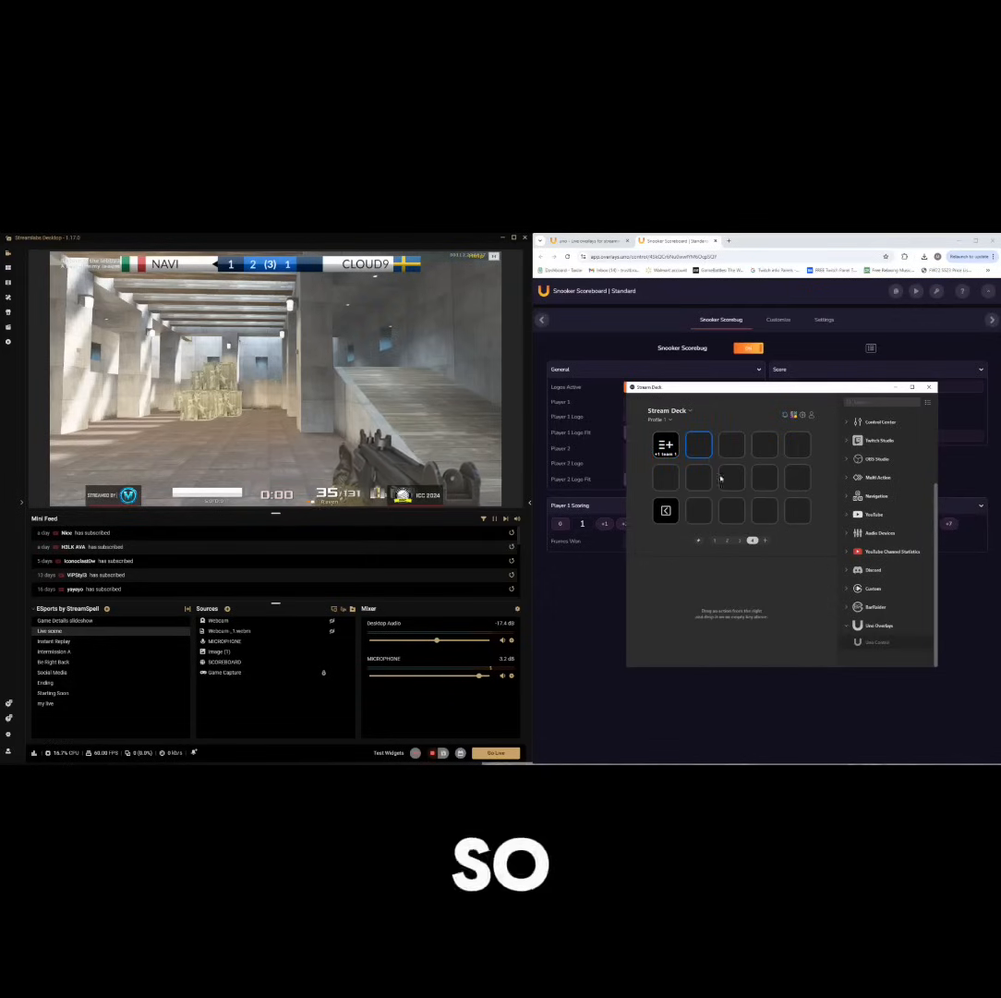
left_click_drag(900, 642, 699, 445)
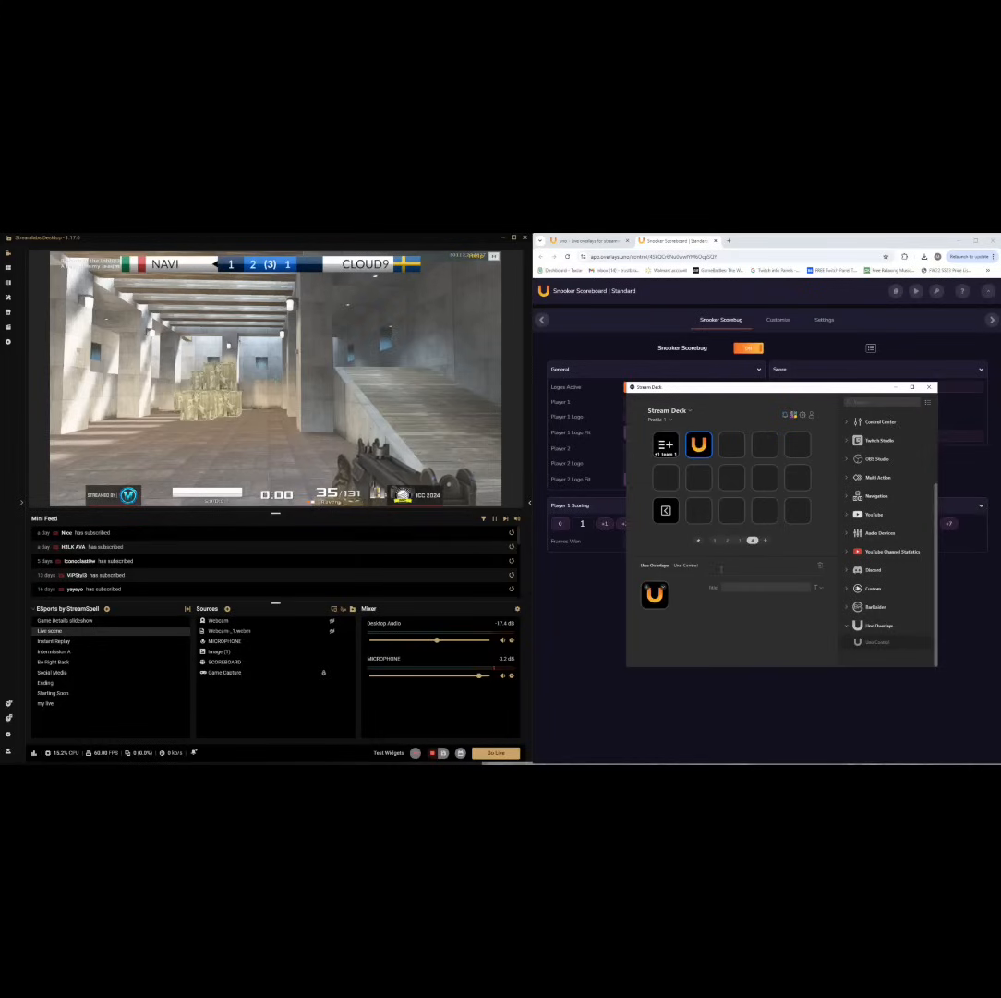
left_click(661, 589)
left_click(698, 612)
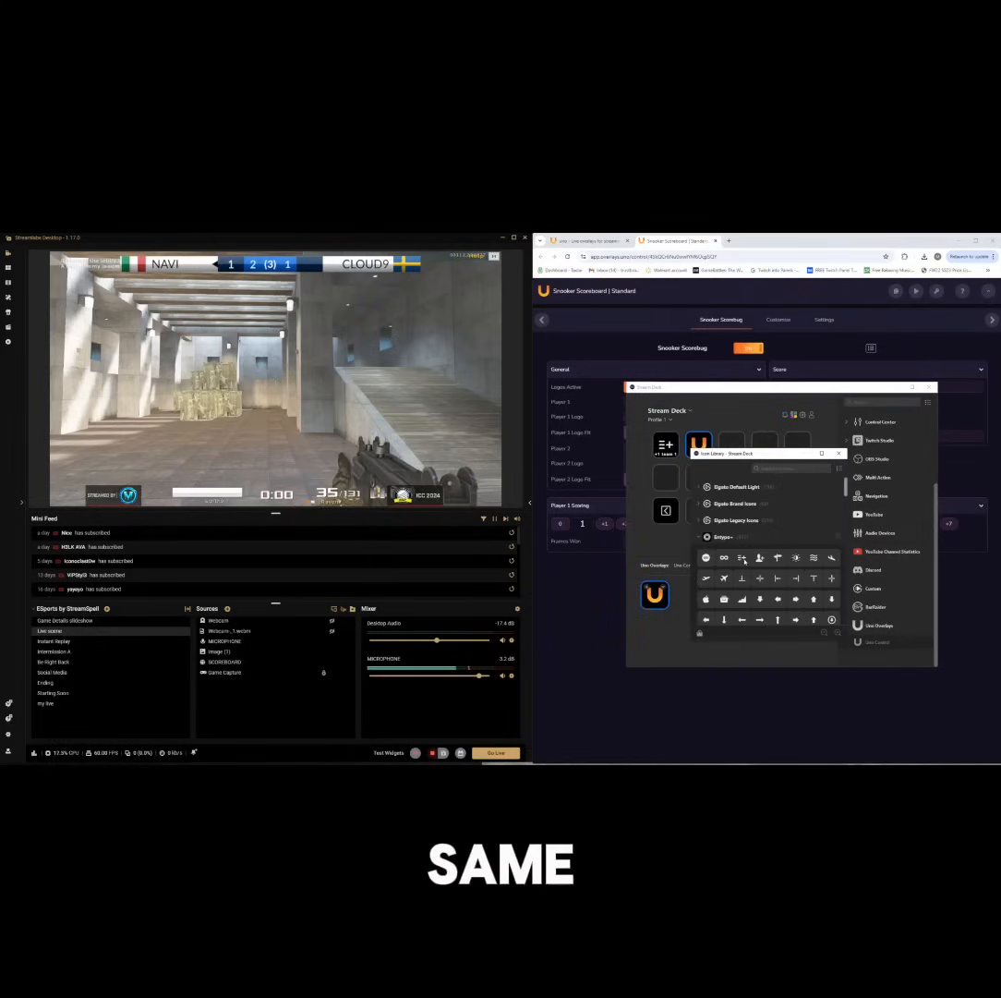
left_click(742, 557)
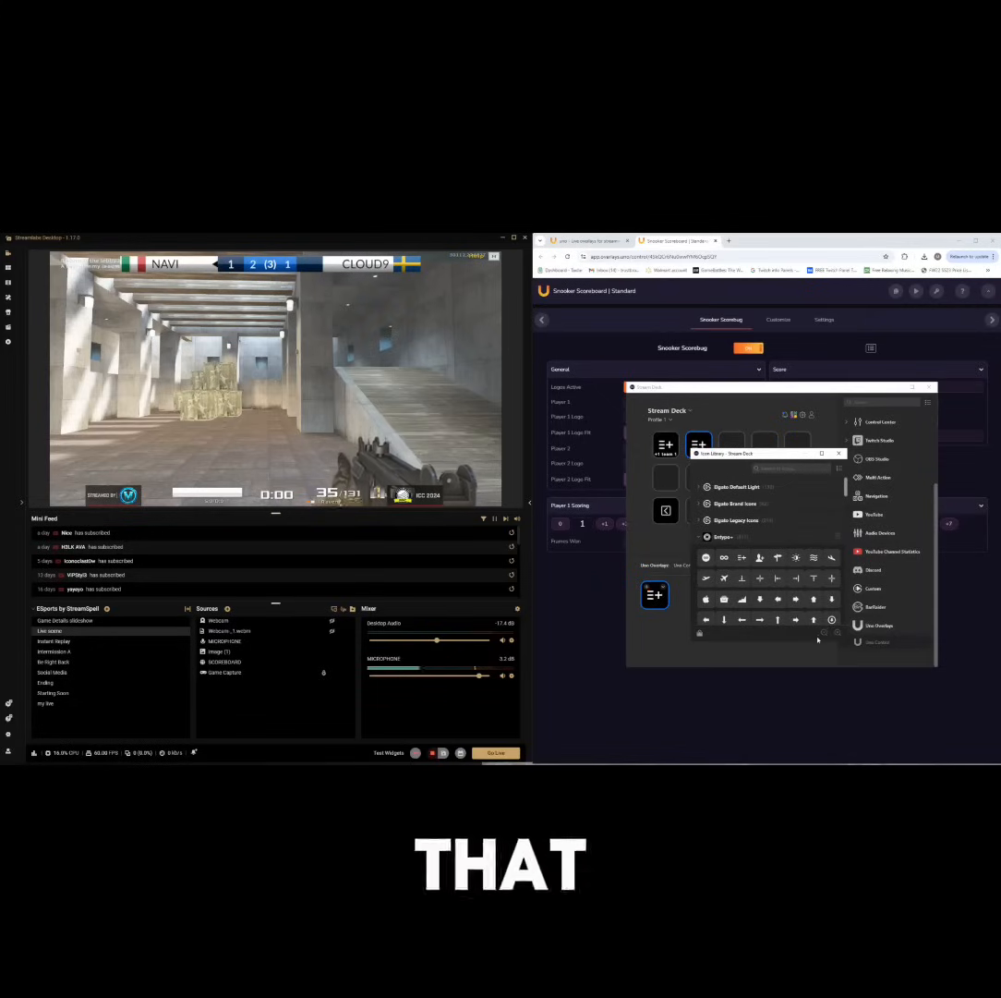
left_click(768, 658)
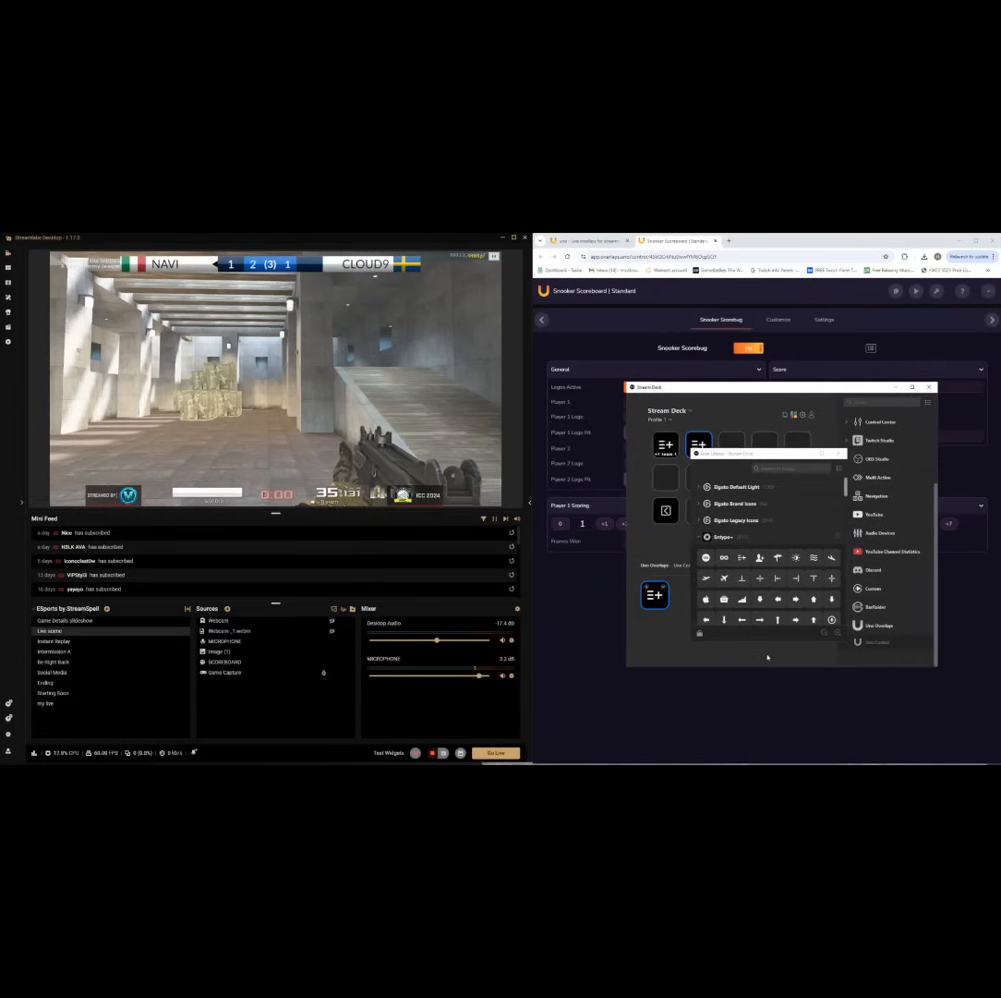
left_click(838, 454)
Title the new key "Game Won" and paste the Uno token into its settings
left_click(751, 586)
type("Game Won")
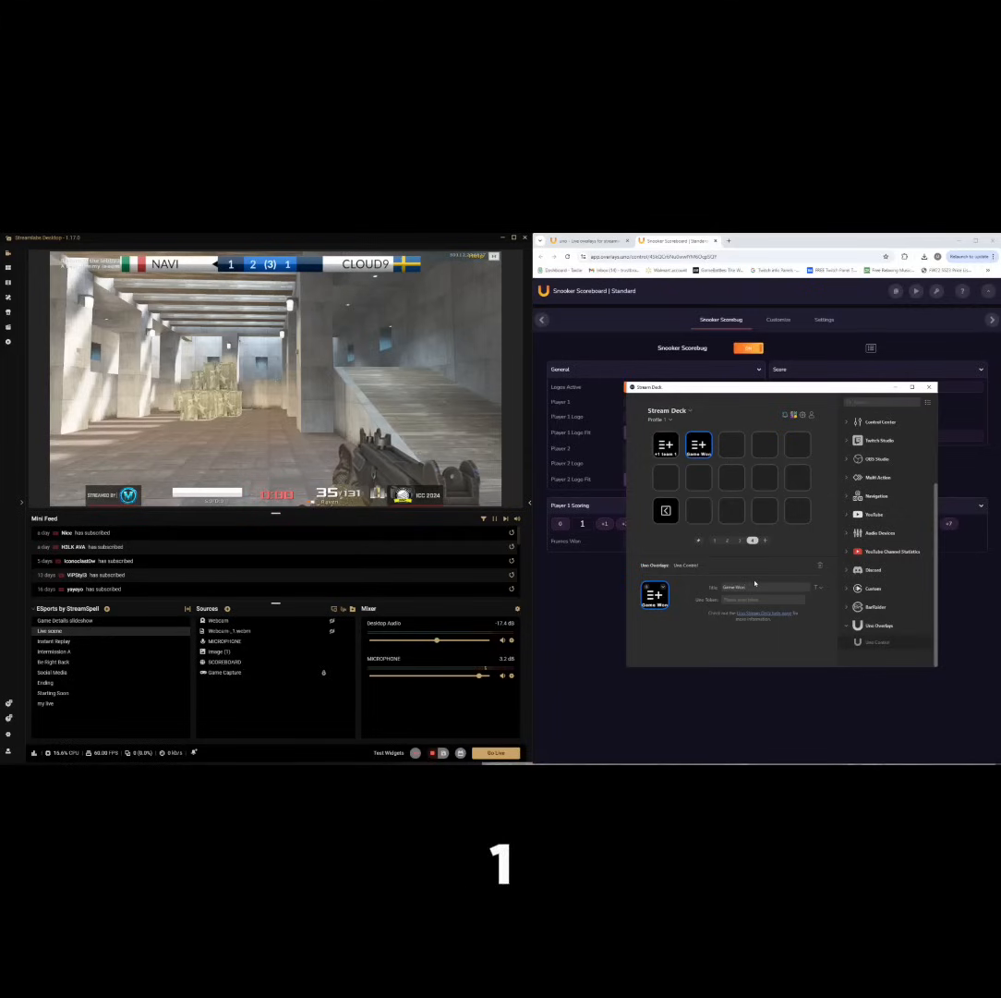
left_click(745, 602)
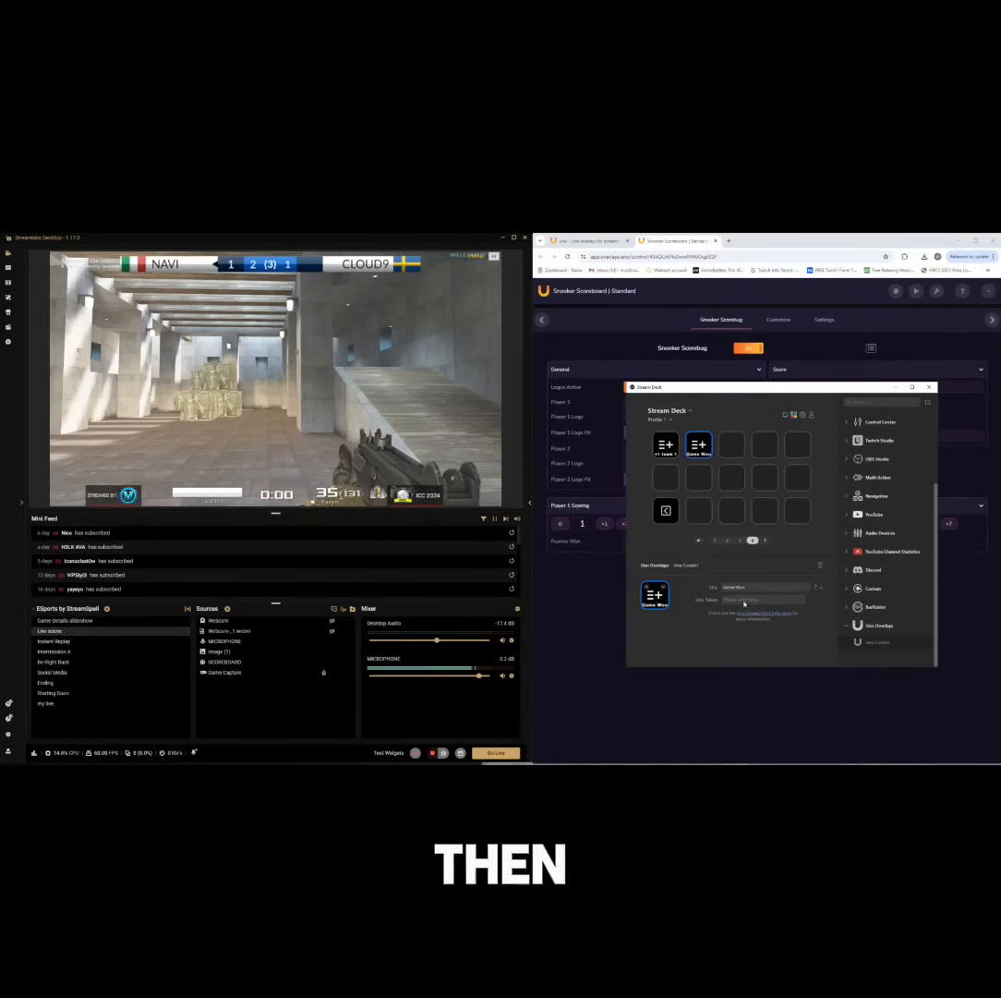
key("ctrl+v")
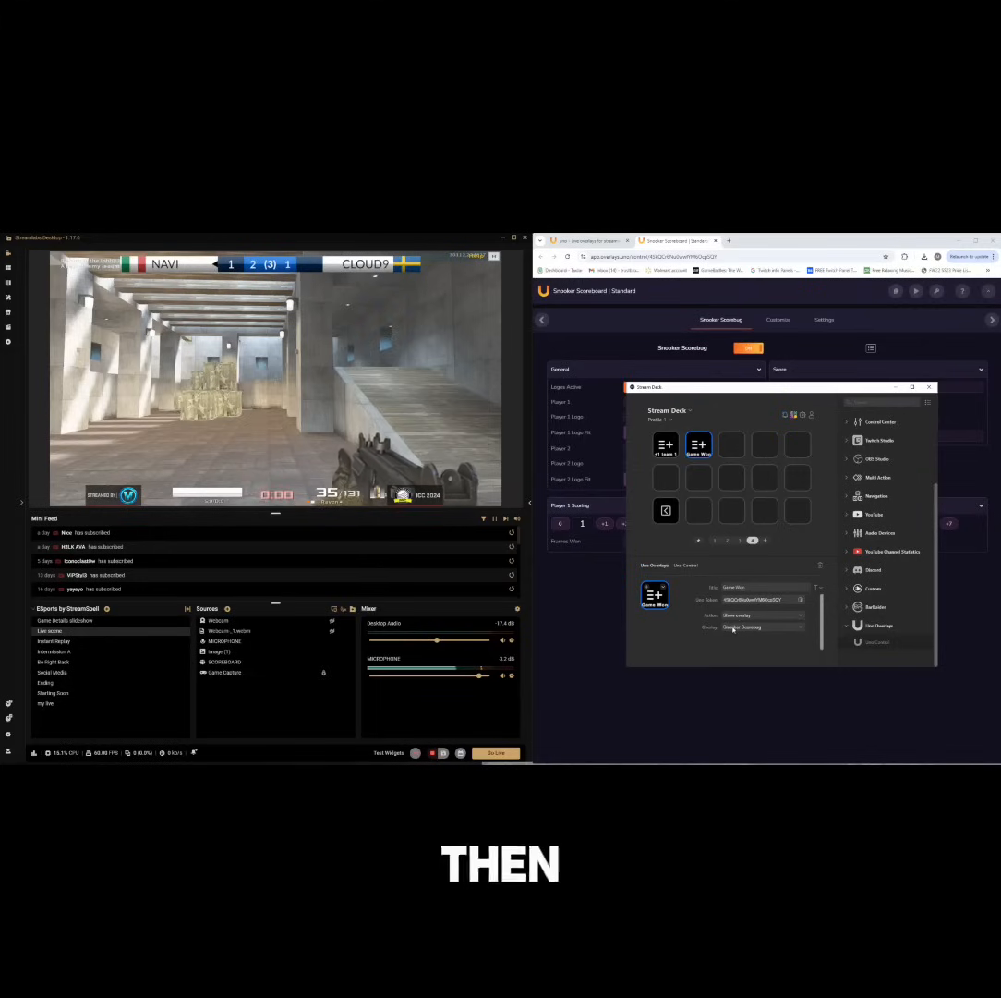
Configure the Game Won key to change the Snooker Scorebug field Number - Frames Won under Player 1 Scoring with Increment and a value of 1
left_click(756, 615)
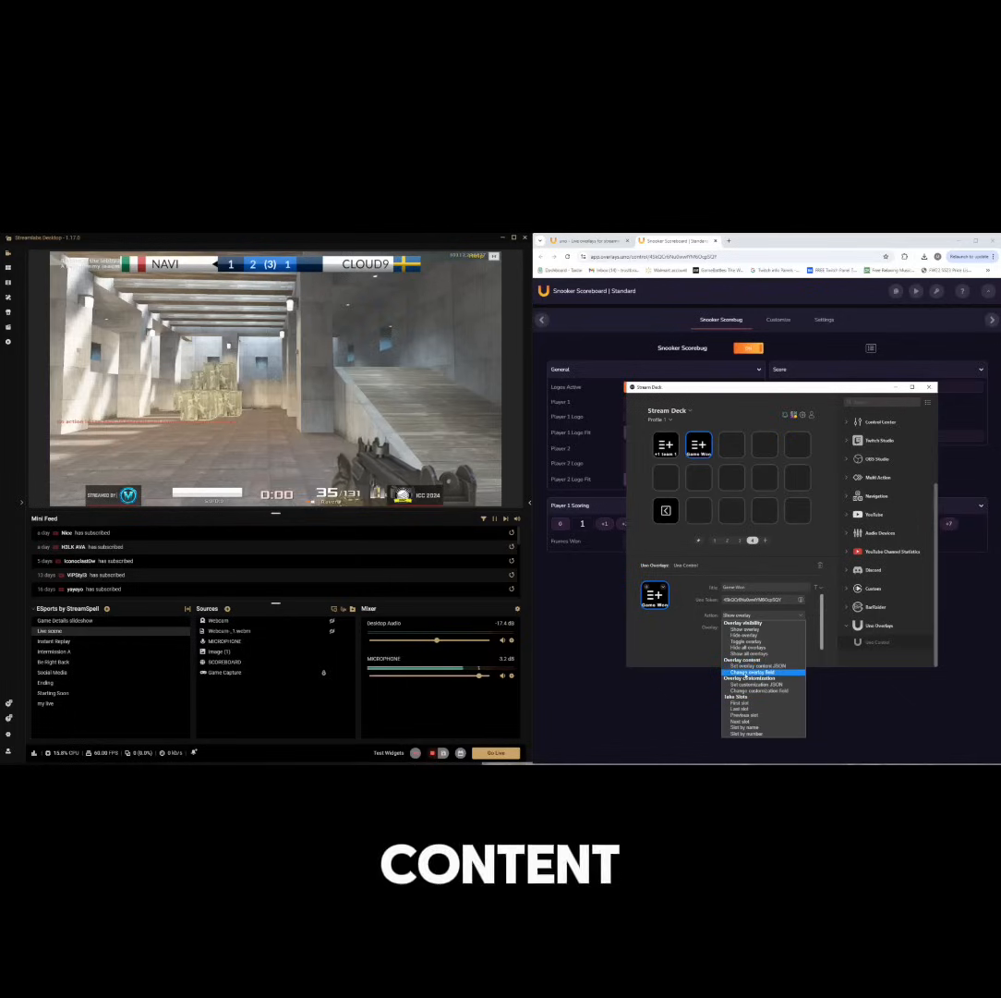
left_click(744, 672)
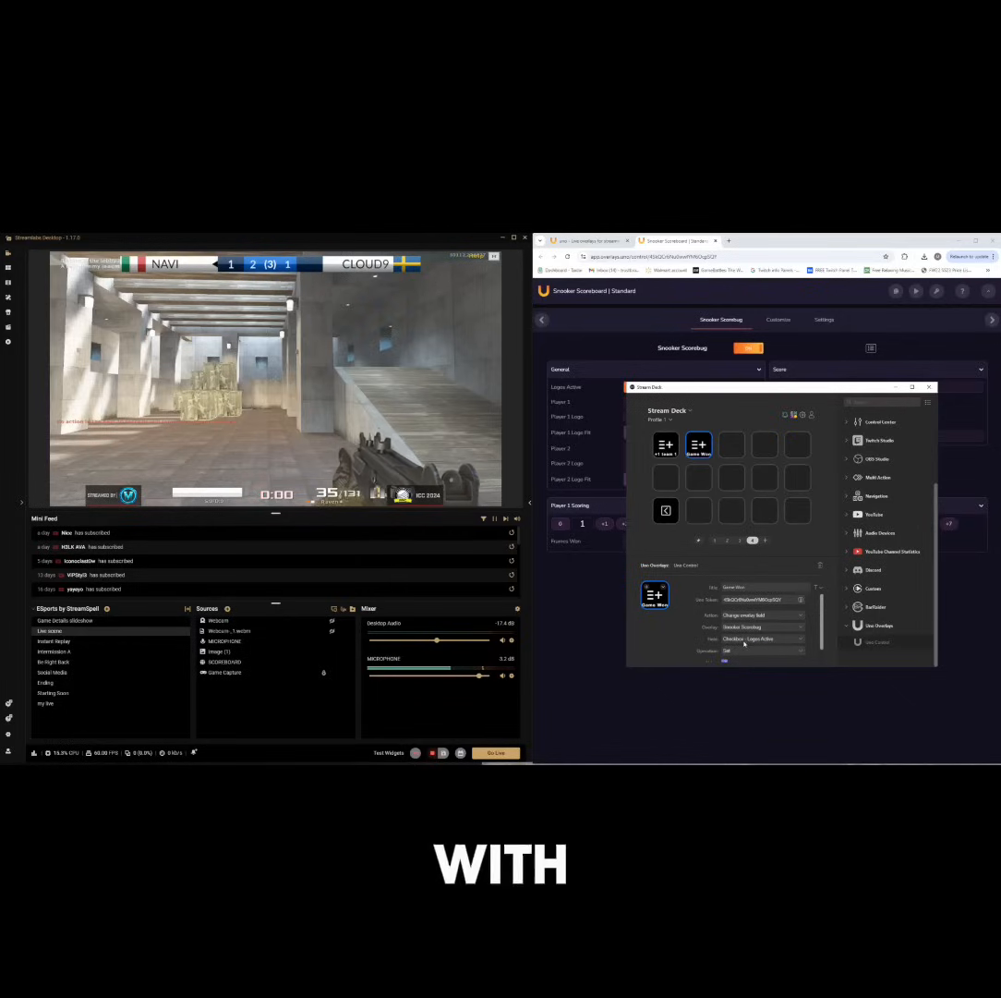
left_click(735, 640)
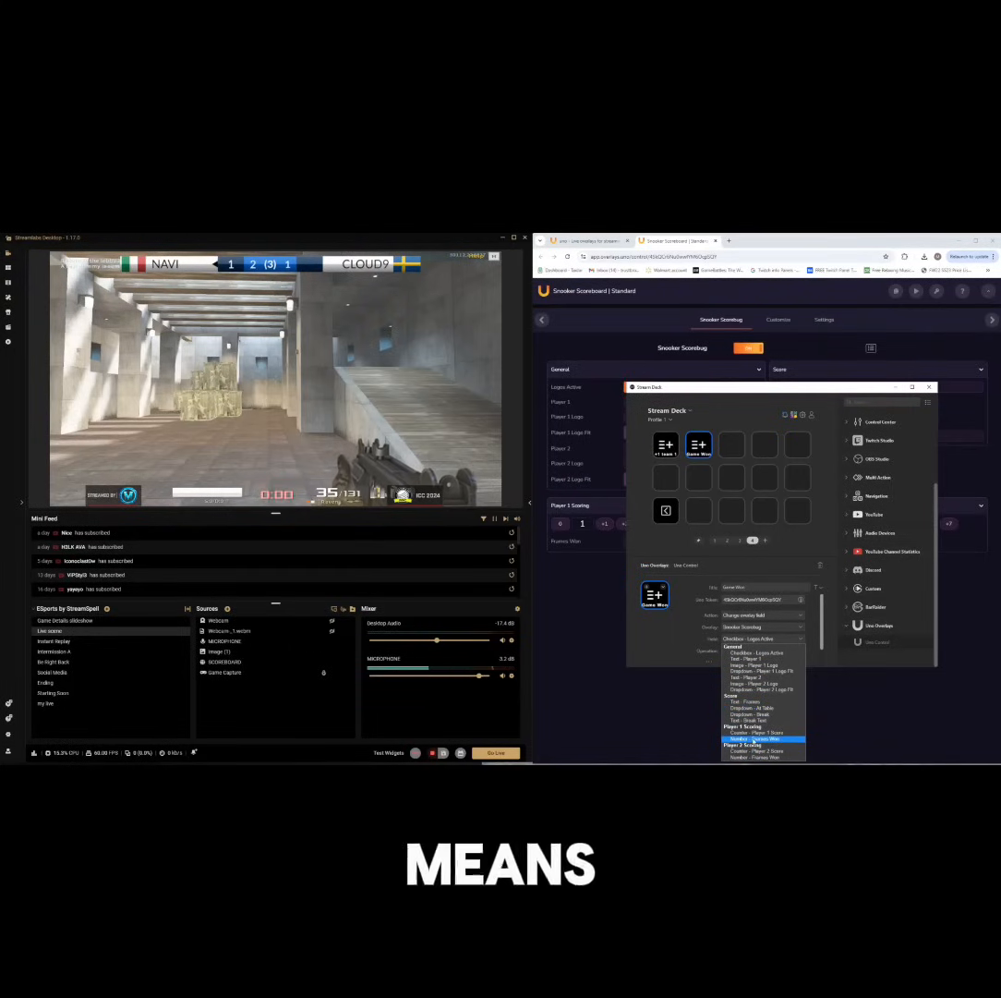
left_click(756, 739)
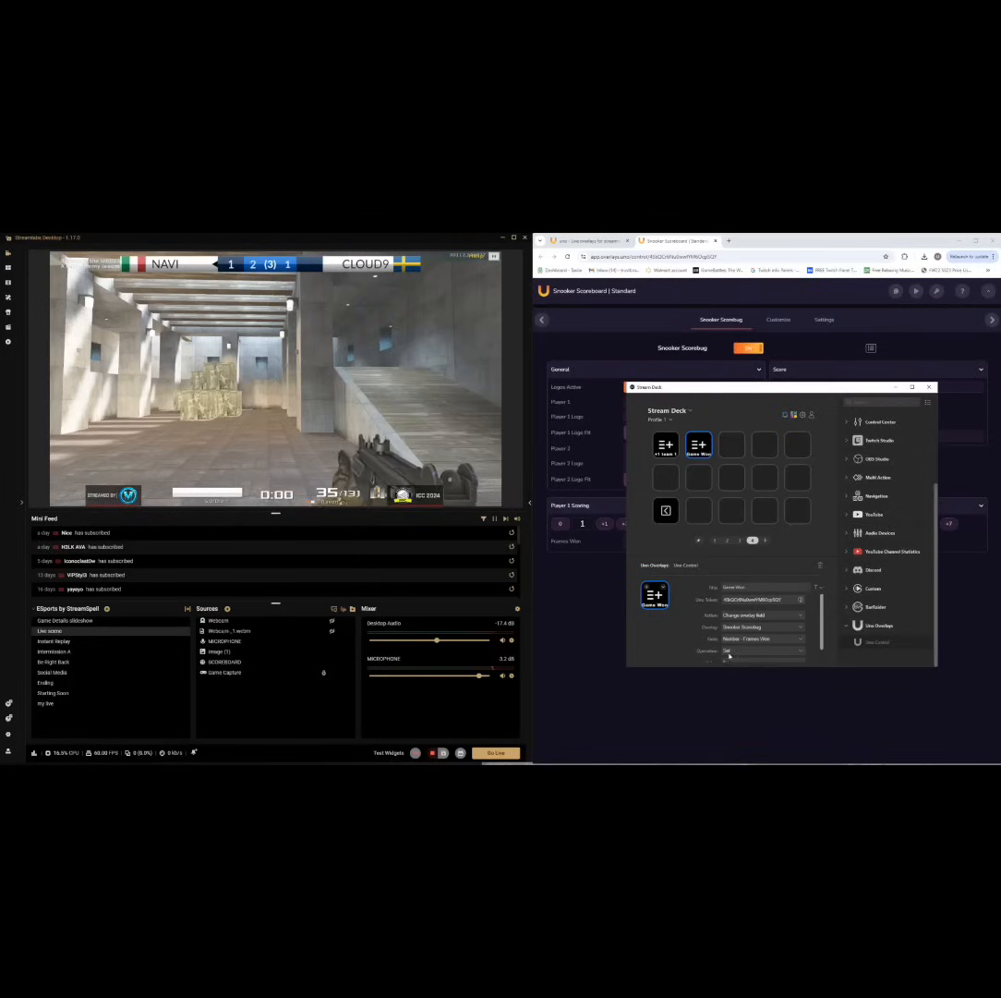
left_click(762, 637)
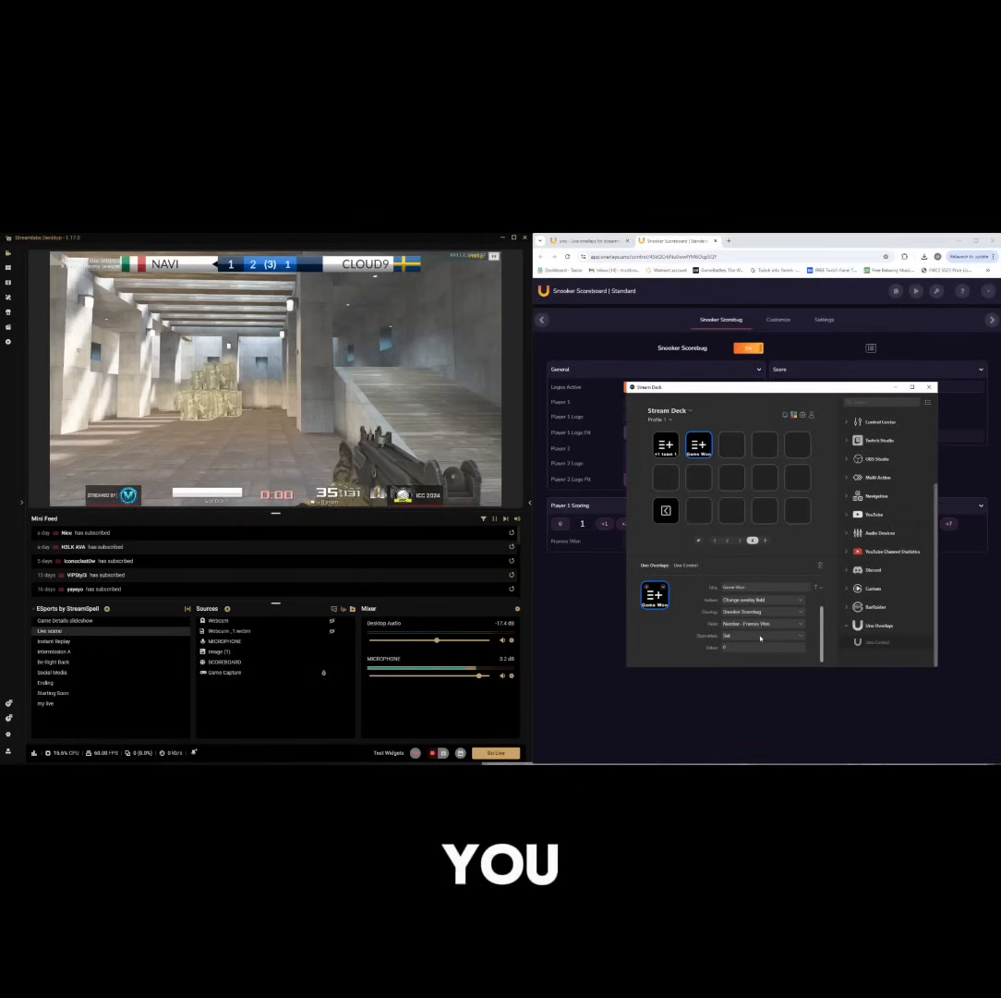
left_click(759, 651)
left_click(728, 648)
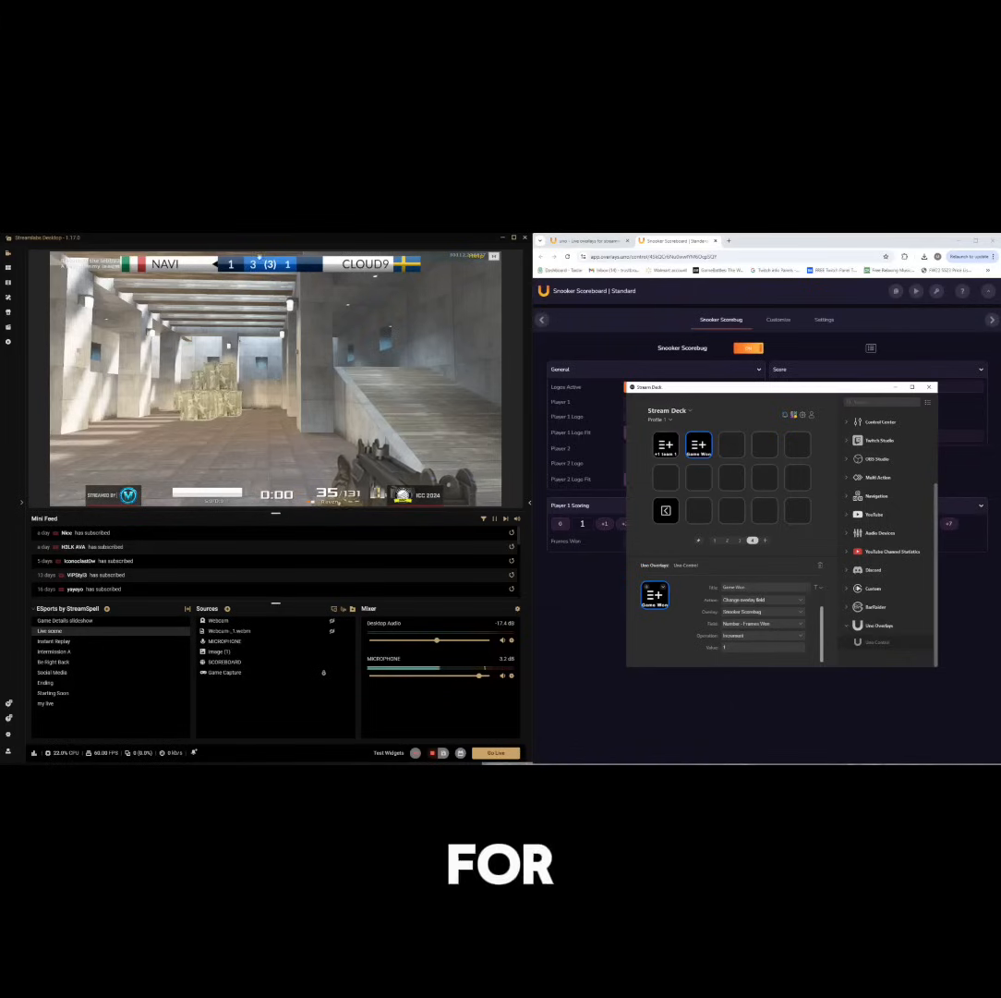
Uncover the Snooker Scoreboard control page, add 1 to Player 1's score and raise Player 1's frames won to 4
left_click_drag(752, 388, 663, 584)
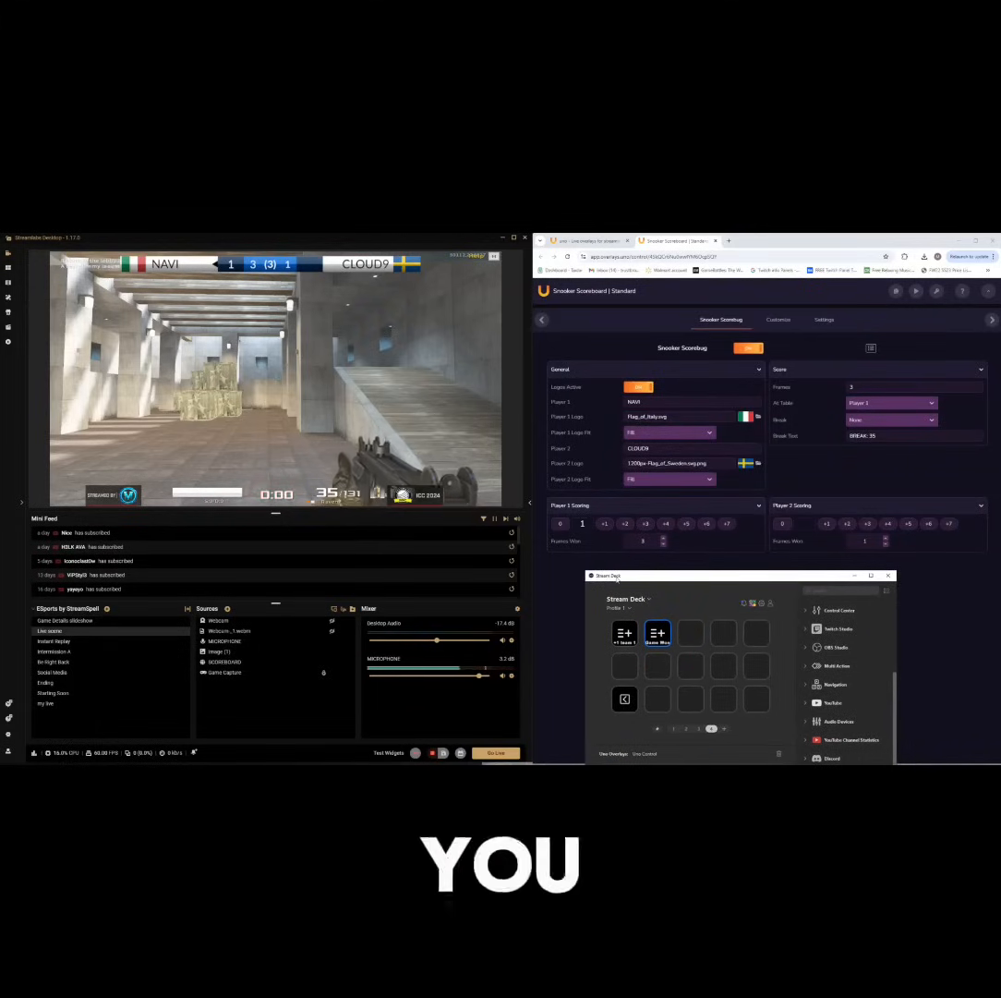
left_click(605, 524)
left_click(664, 539)
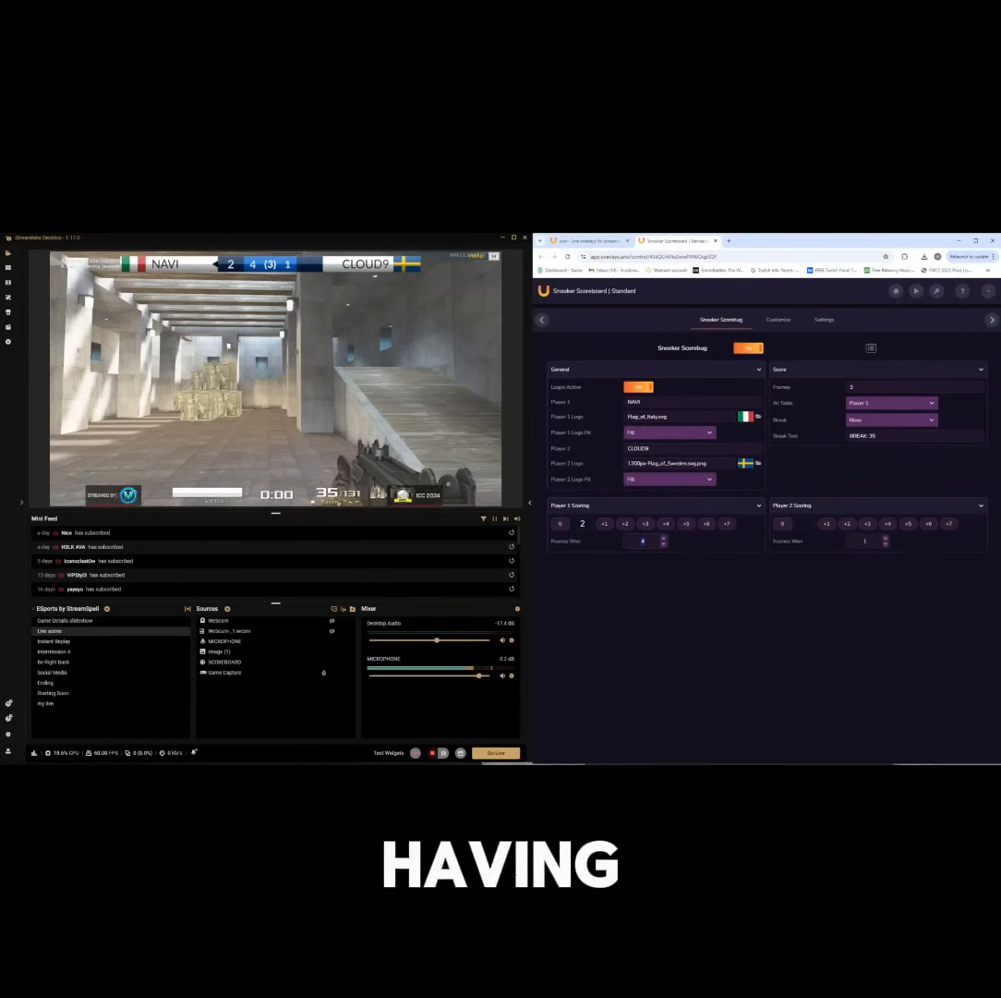
Switch back to Stream Deck and add an Uno Control key titled "Reset" to the first slot of the second row
key("alt+Tab")
left_click_drag(795, 580, 817, 493)
left_click(643, 581)
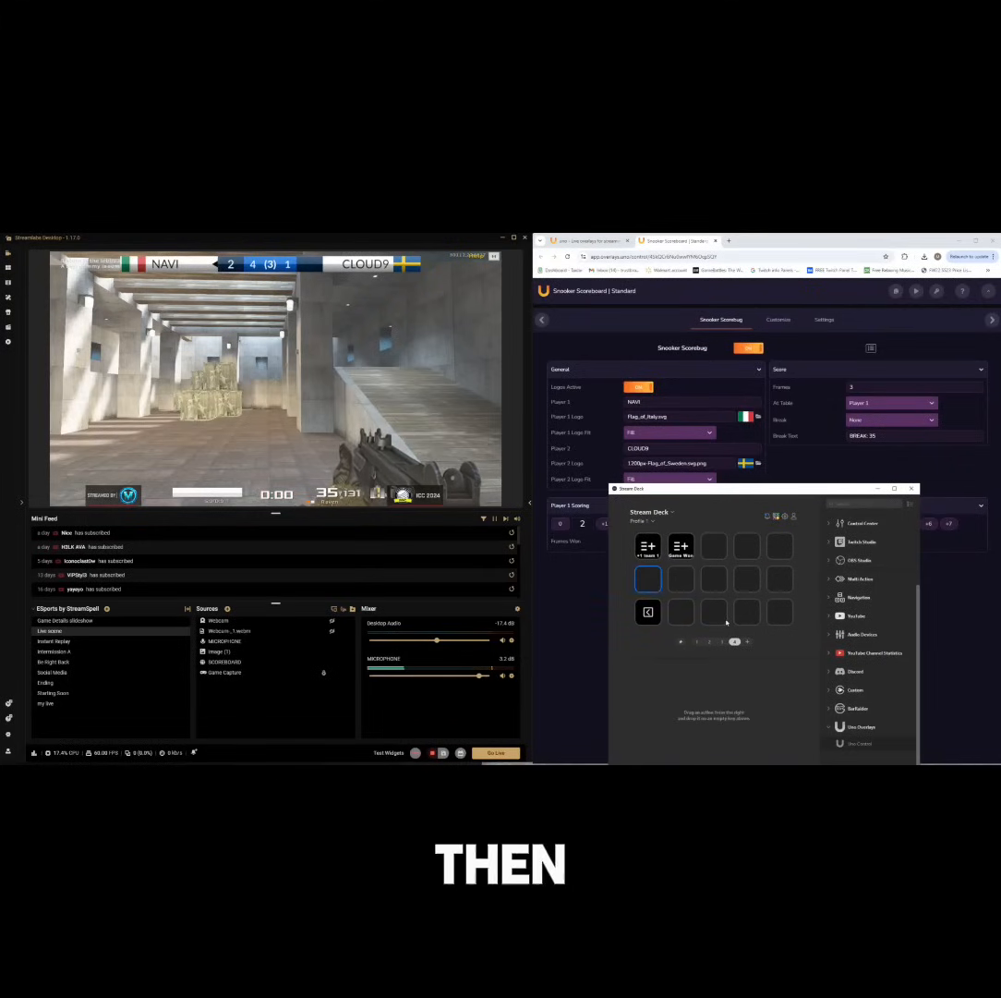
left_click_drag(859, 742, 650, 581)
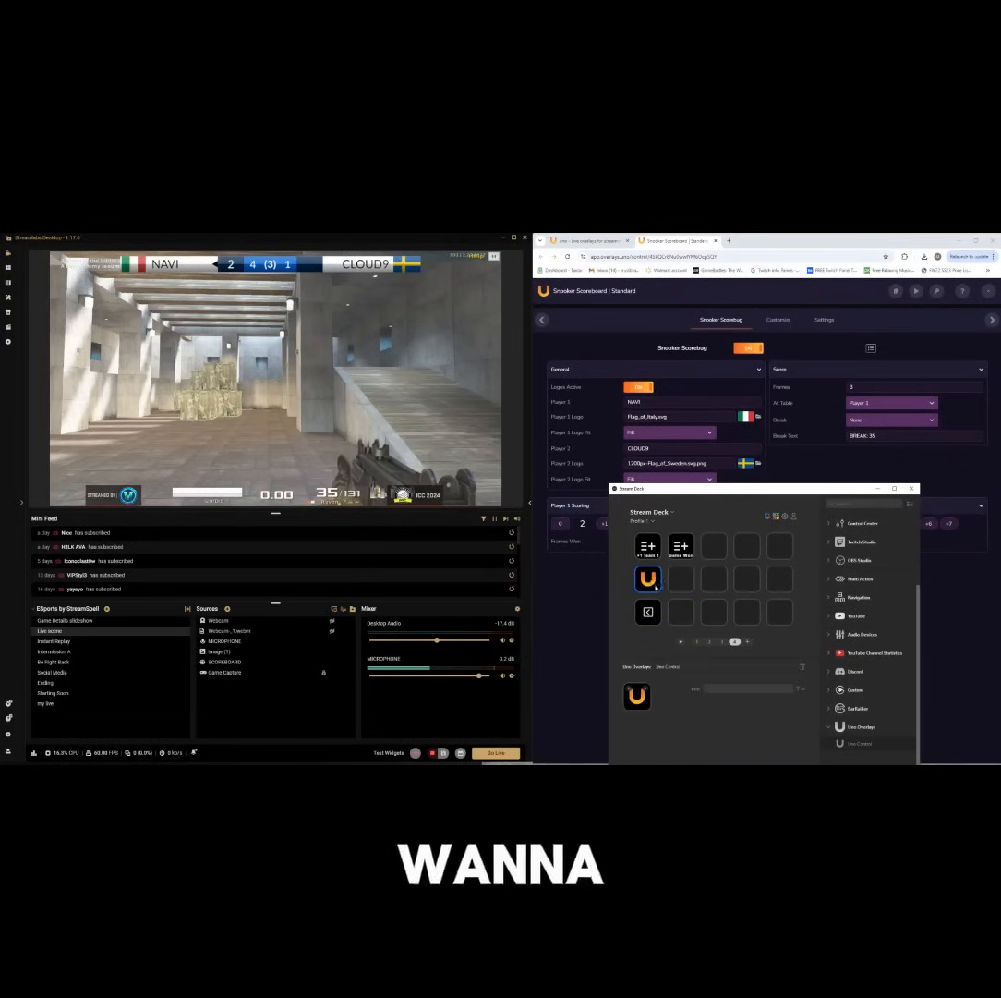
left_click(716, 690)
type("Reset")
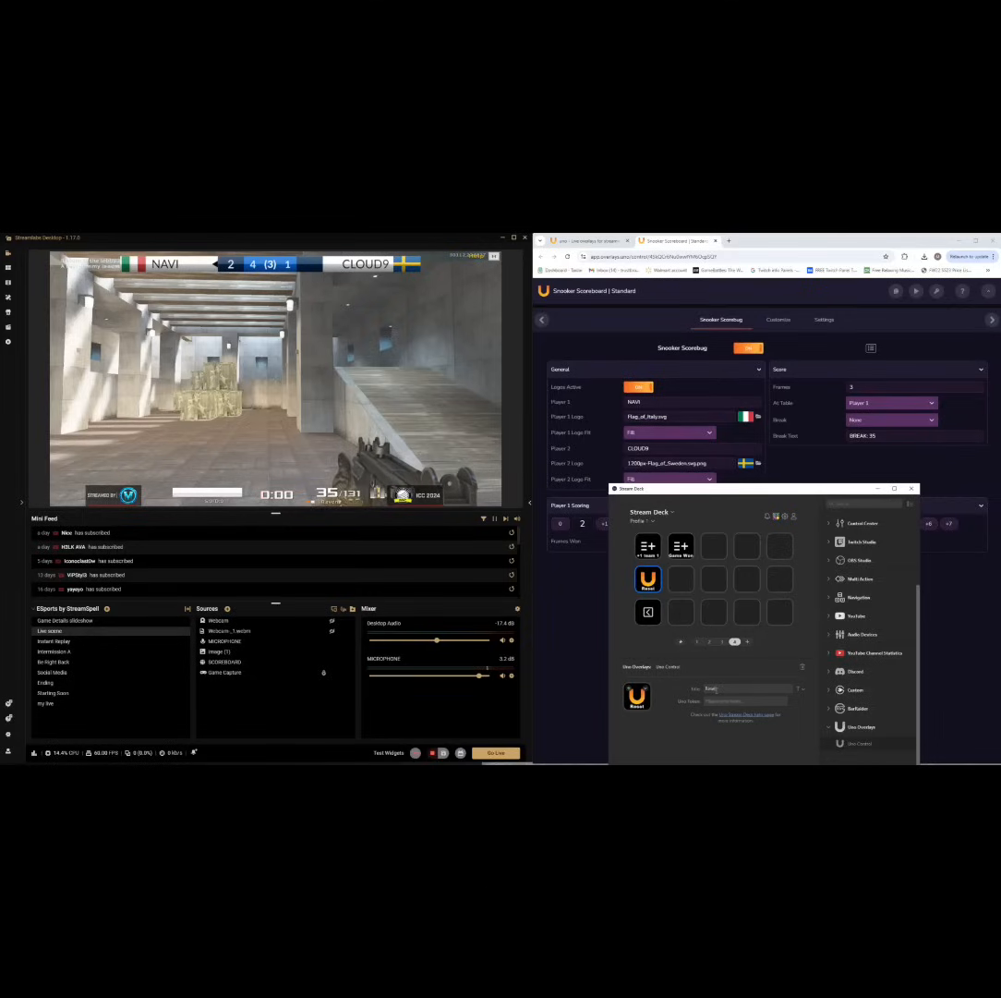
Paste the Uno token into the Reset key's settings and reposition the Stream Deck window so all key settings fit on screen
left_click(730, 702)
key("ctrl+v")
left_click_drag(790, 482, 796, 288)
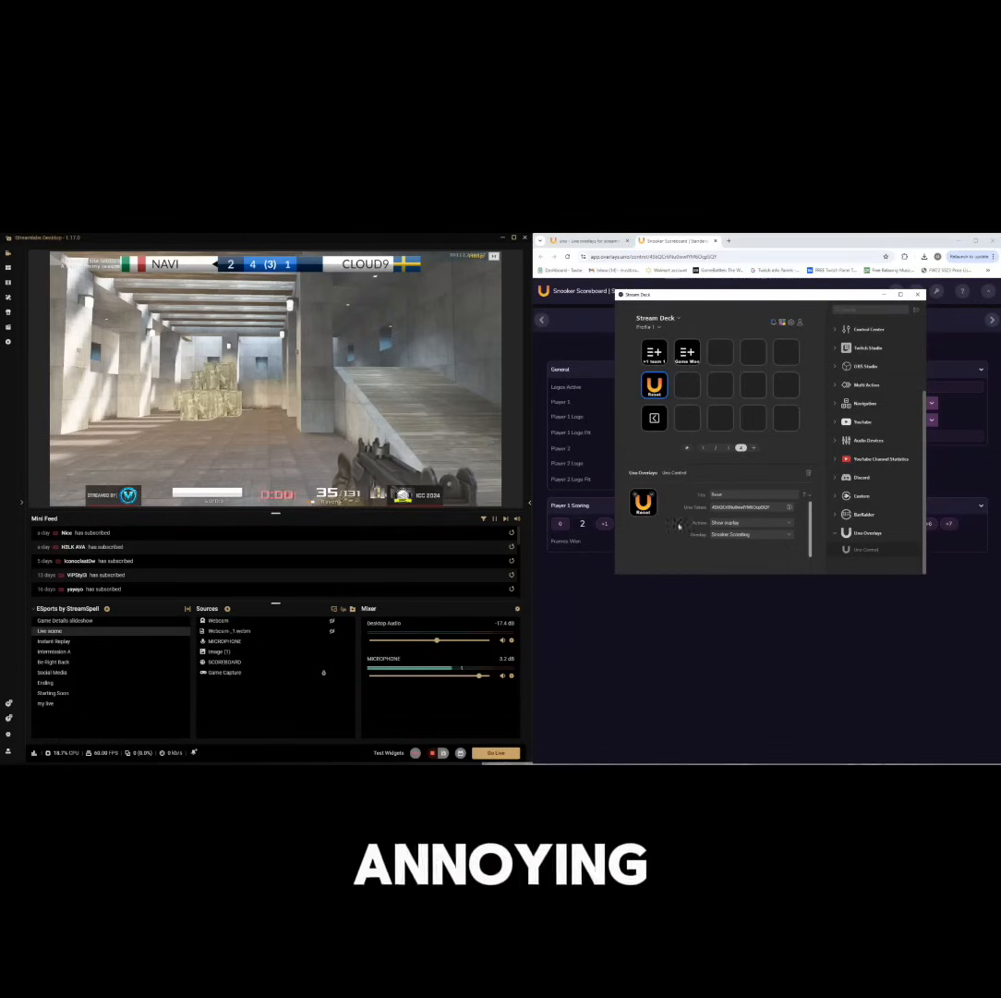
left_click(748, 523)
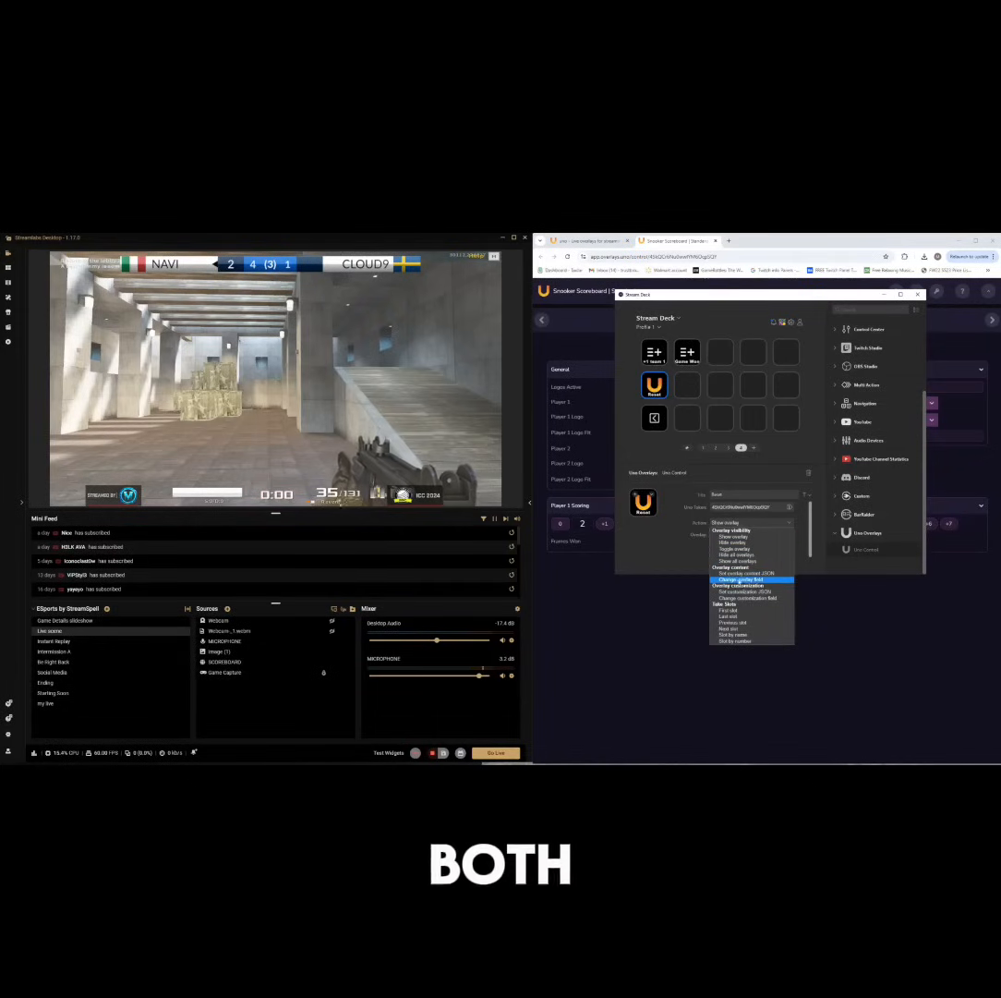
left_click(867, 556)
Add an Uno Control key to the last slot of the second row, and retitle the Reset key "Reset Rounds" with a smaller title font
left_click_drag(873, 550, 787, 390)
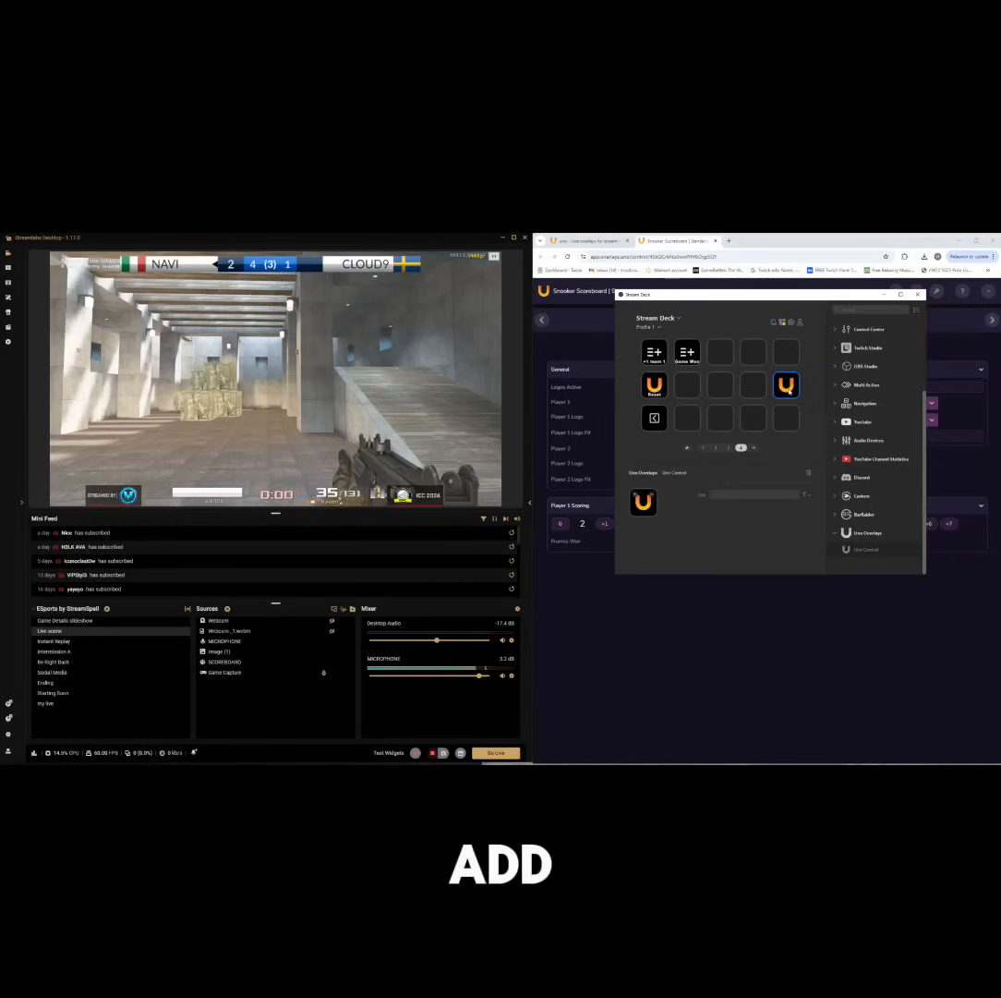
left_click(650, 397)
left_click(751, 495)
type("Rounds")
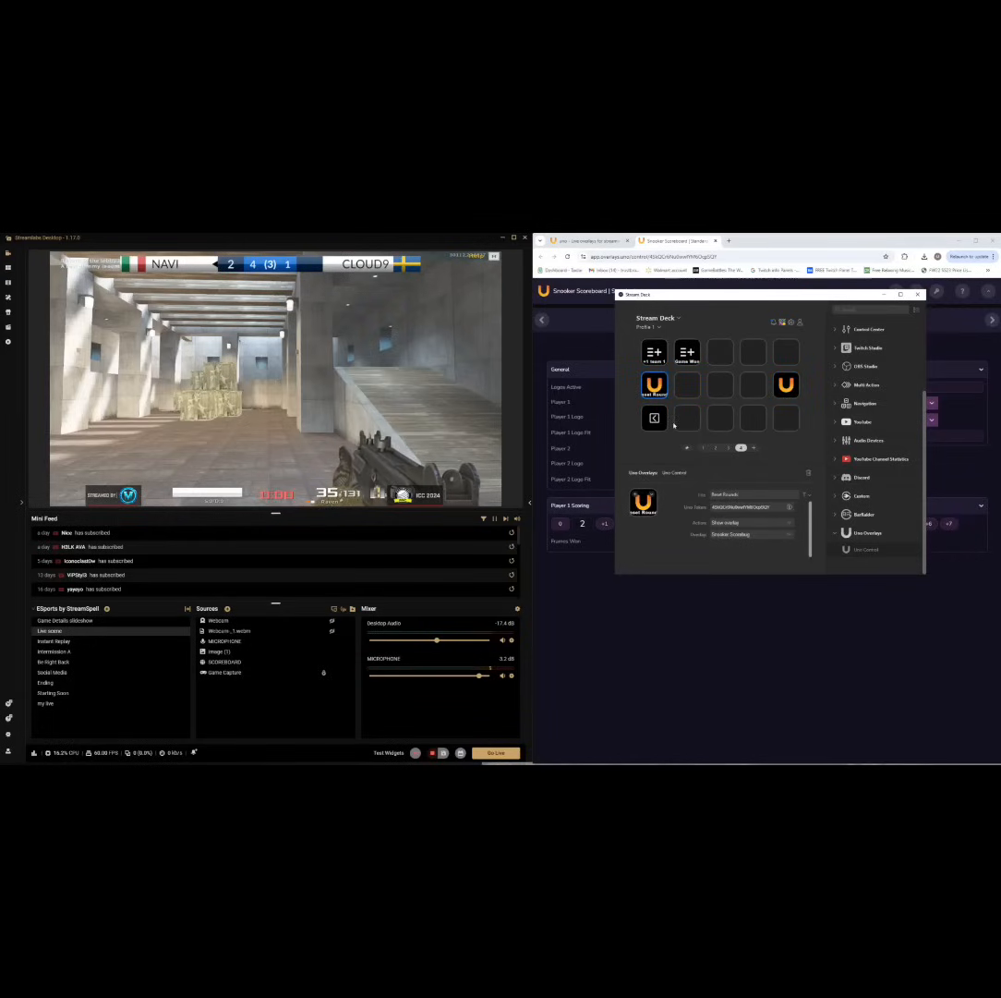
left_click(806, 495)
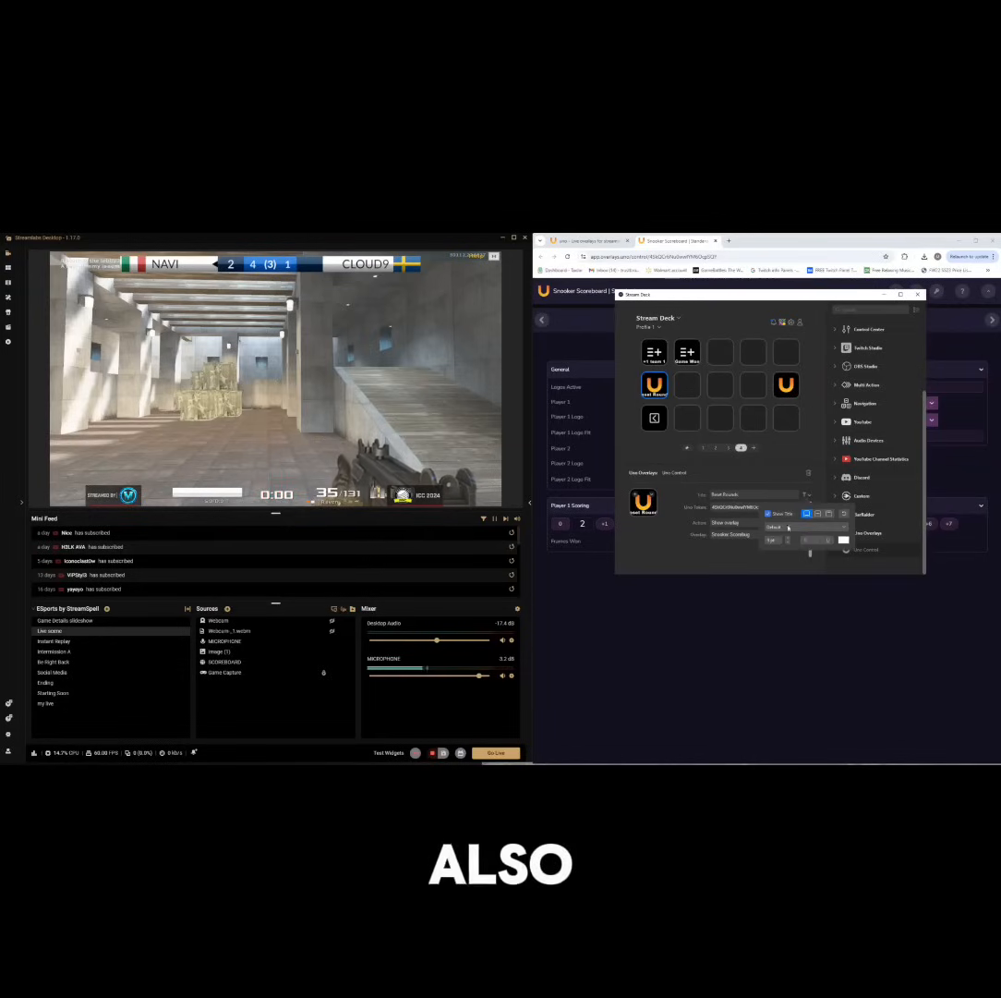
left_click(788, 543)
left_click(788, 543)
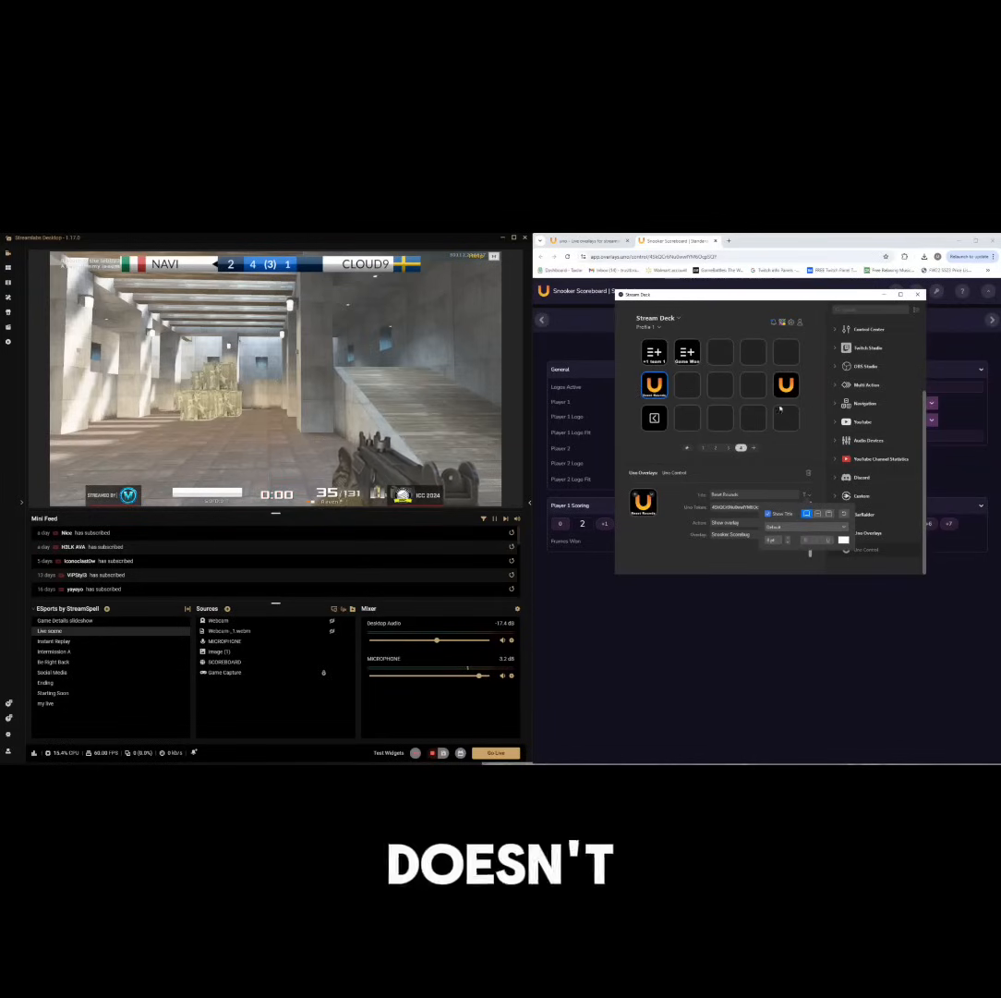
Title the Uno Control key in the second row's last slot "Reset Games" and reduce its title font size
left_click(785, 388)
left_click(739, 494)
type("REset")
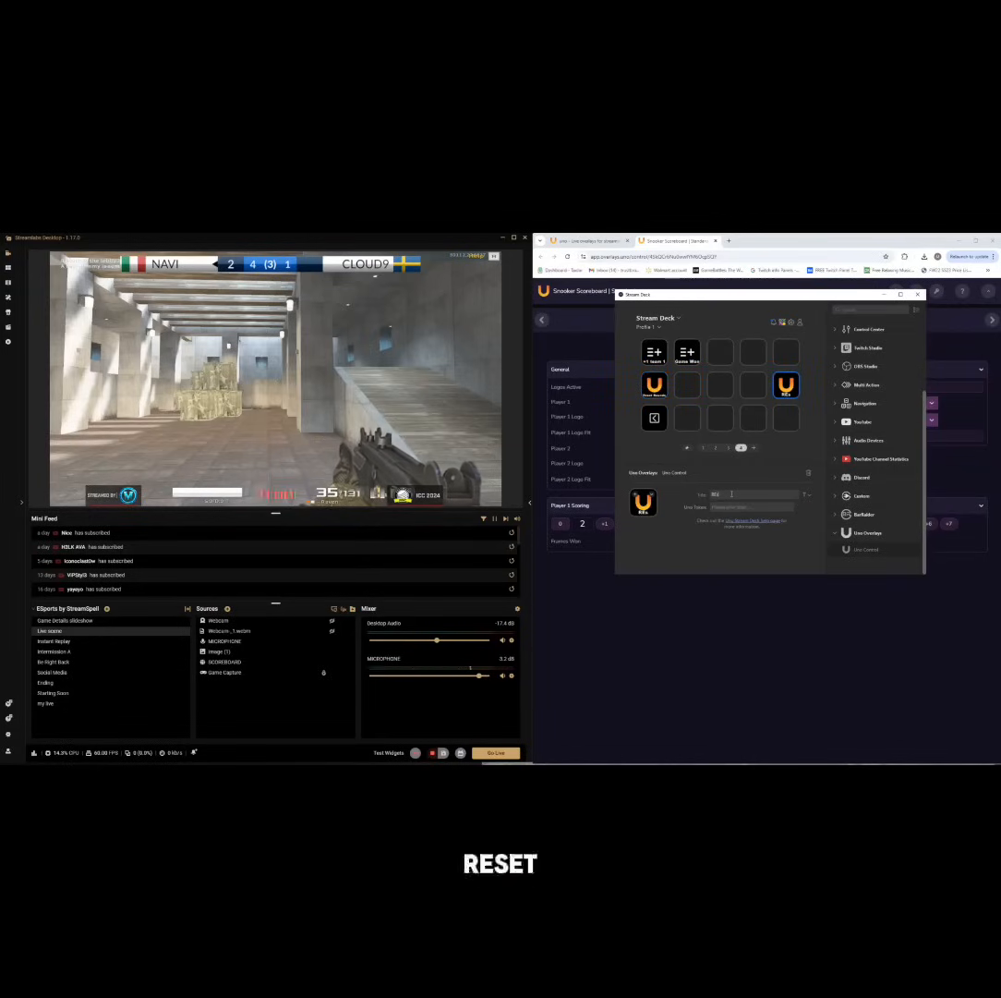
key("BackSpace")
key("BackSpace")
key("BackSpace")
key("BackSpace")
type("eset Games")
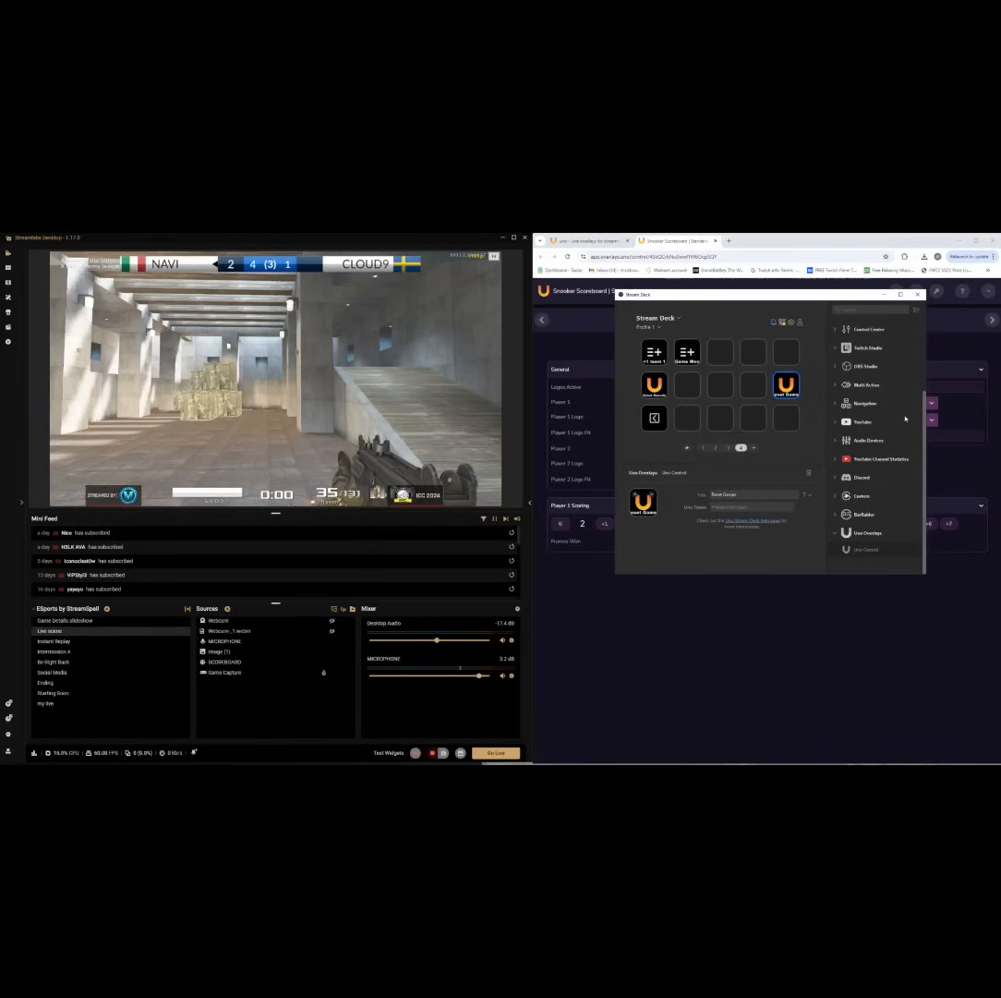
left_click(804, 495)
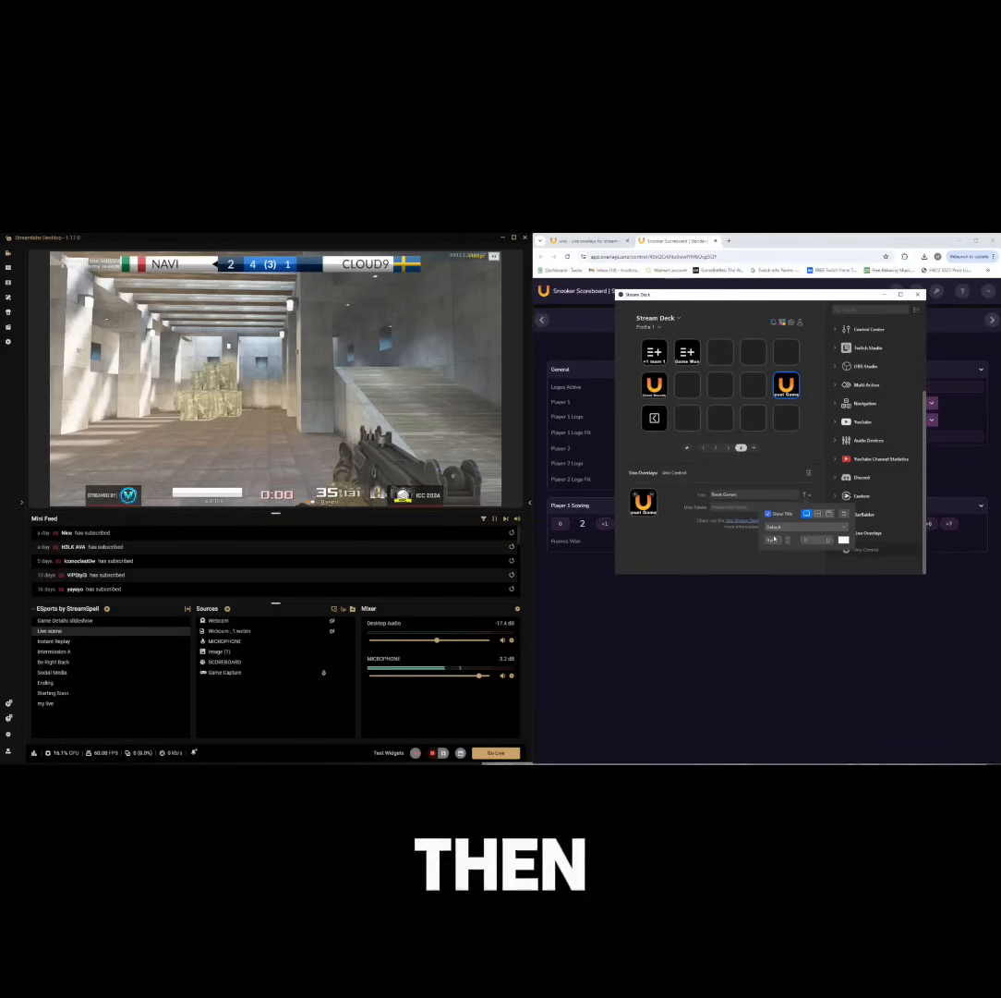
left_click(704, 564)
Set the Reset Rounds key's action to Change overlay field for the Snooker Scorebug overlay and check which fields it offers
left_click(658, 386)
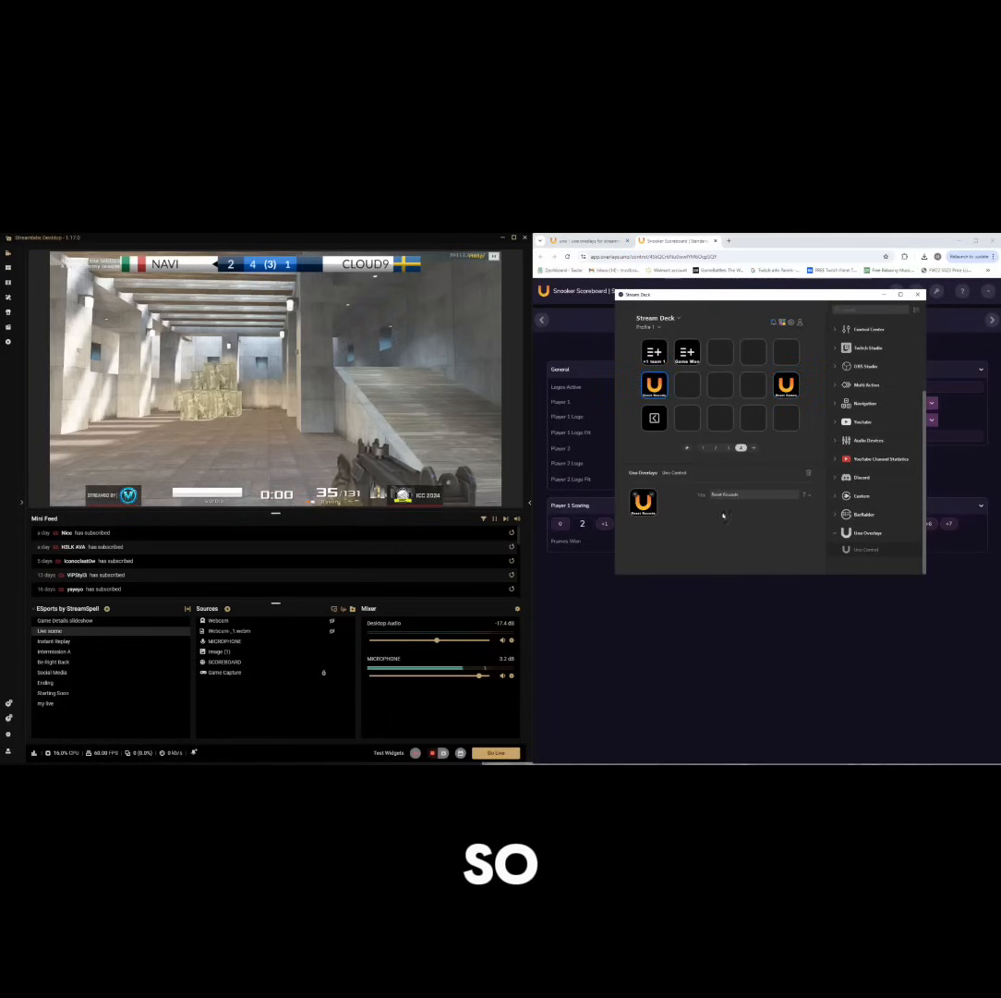
left_click(790, 377)
left_click(662, 390)
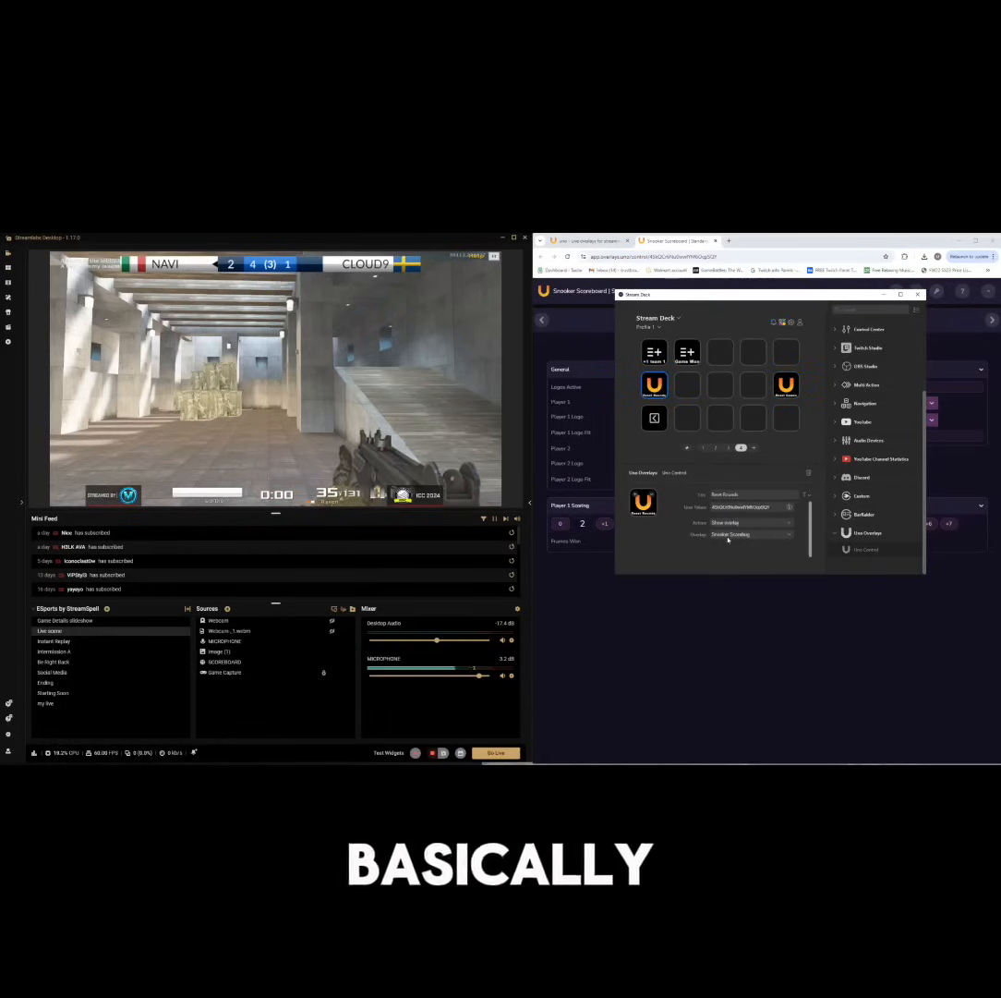
left_click(735, 523)
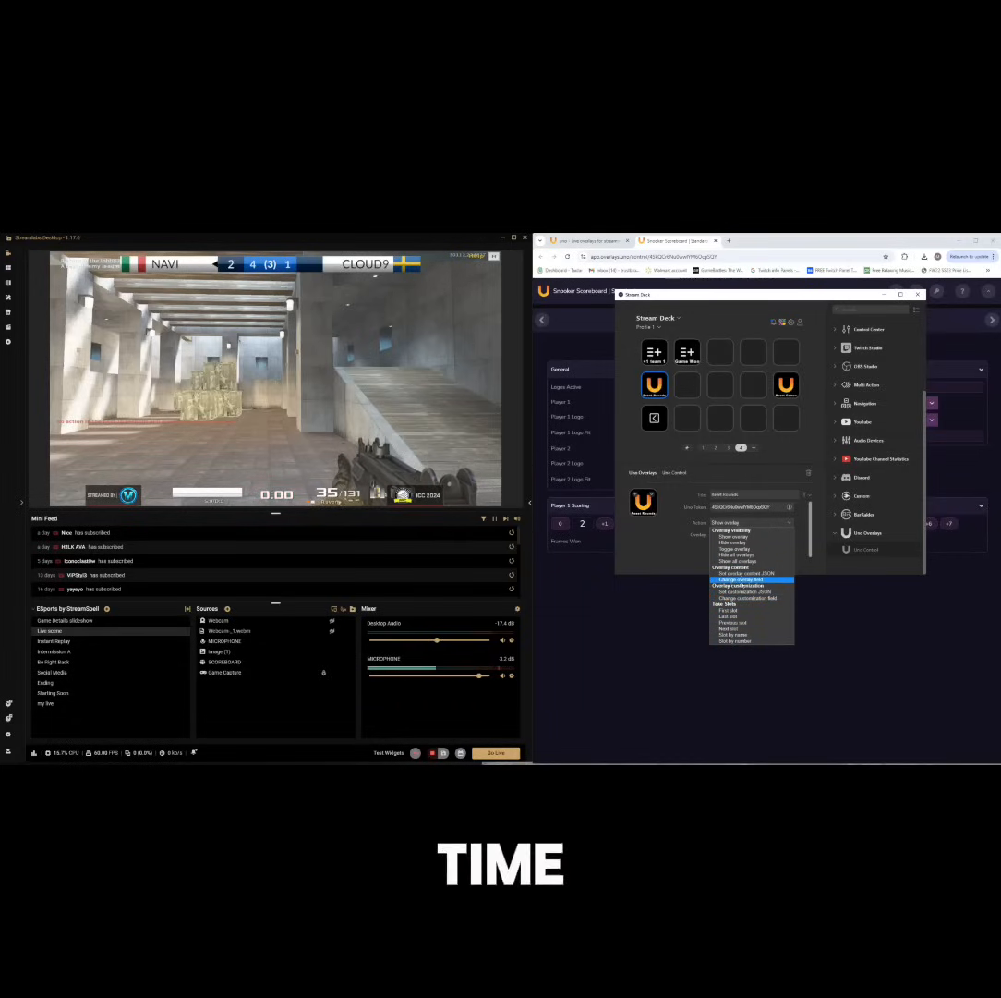
left_click(740, 580)
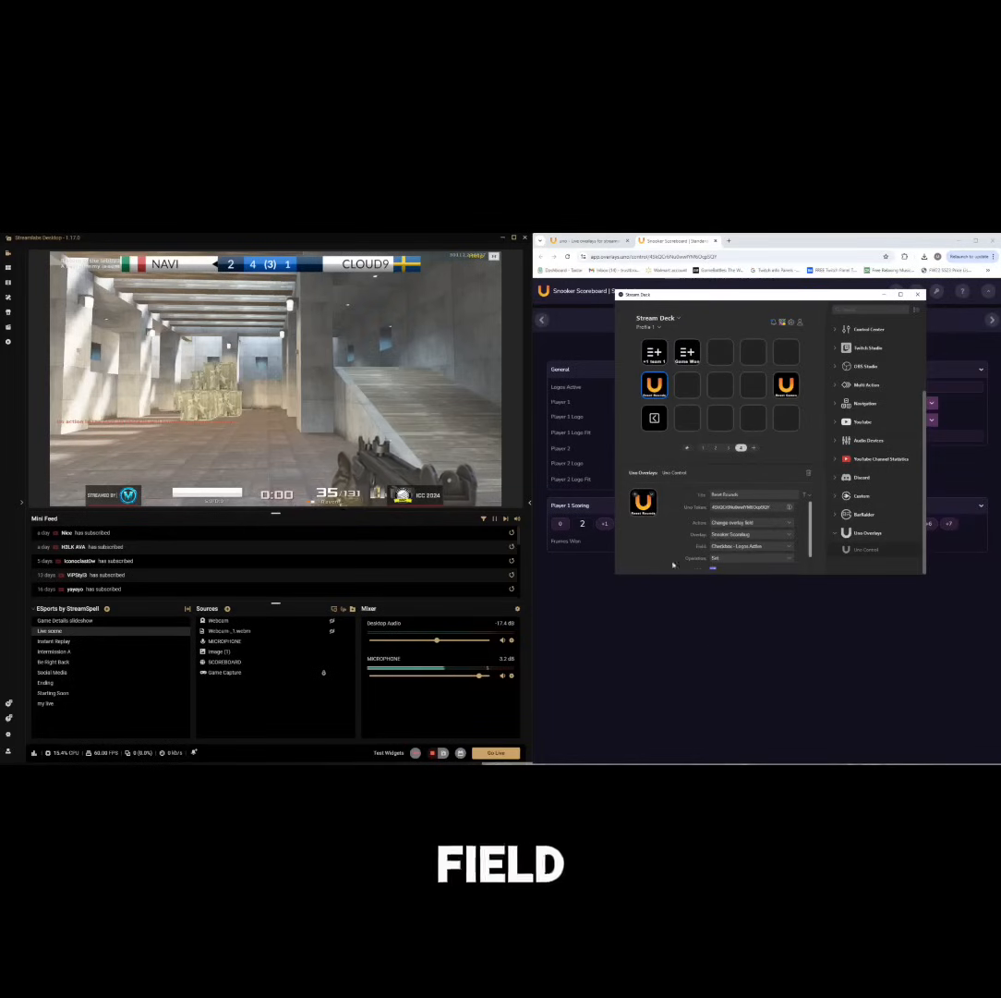
scroll(730, 545, "down", 1)
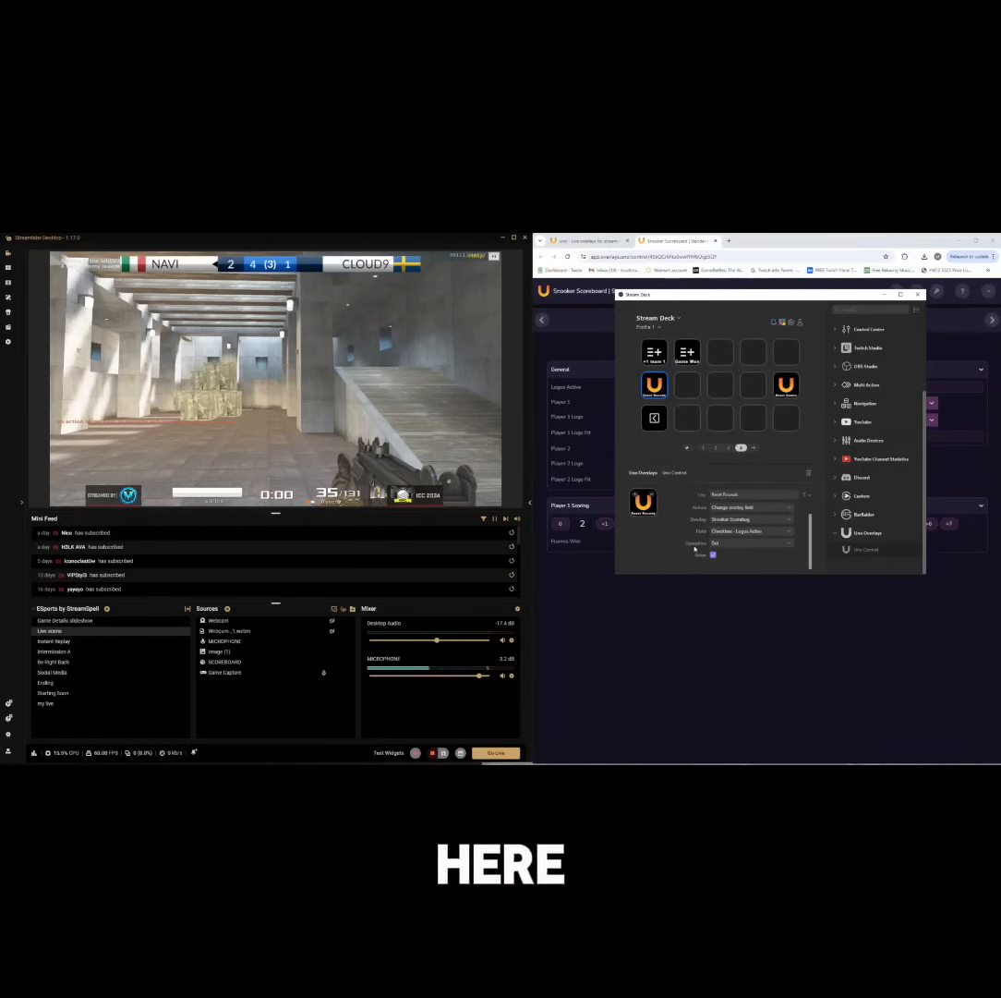
left_click(744, 533)
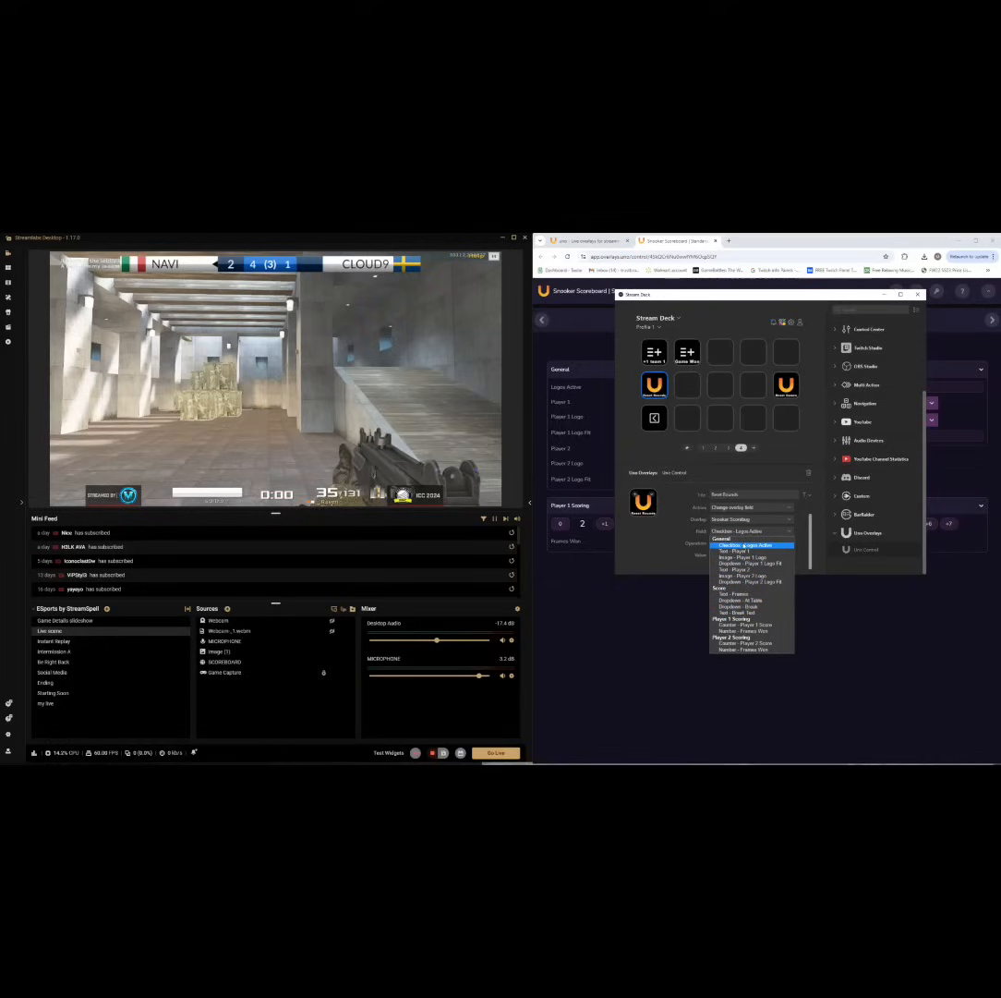
left_click(649, 559)
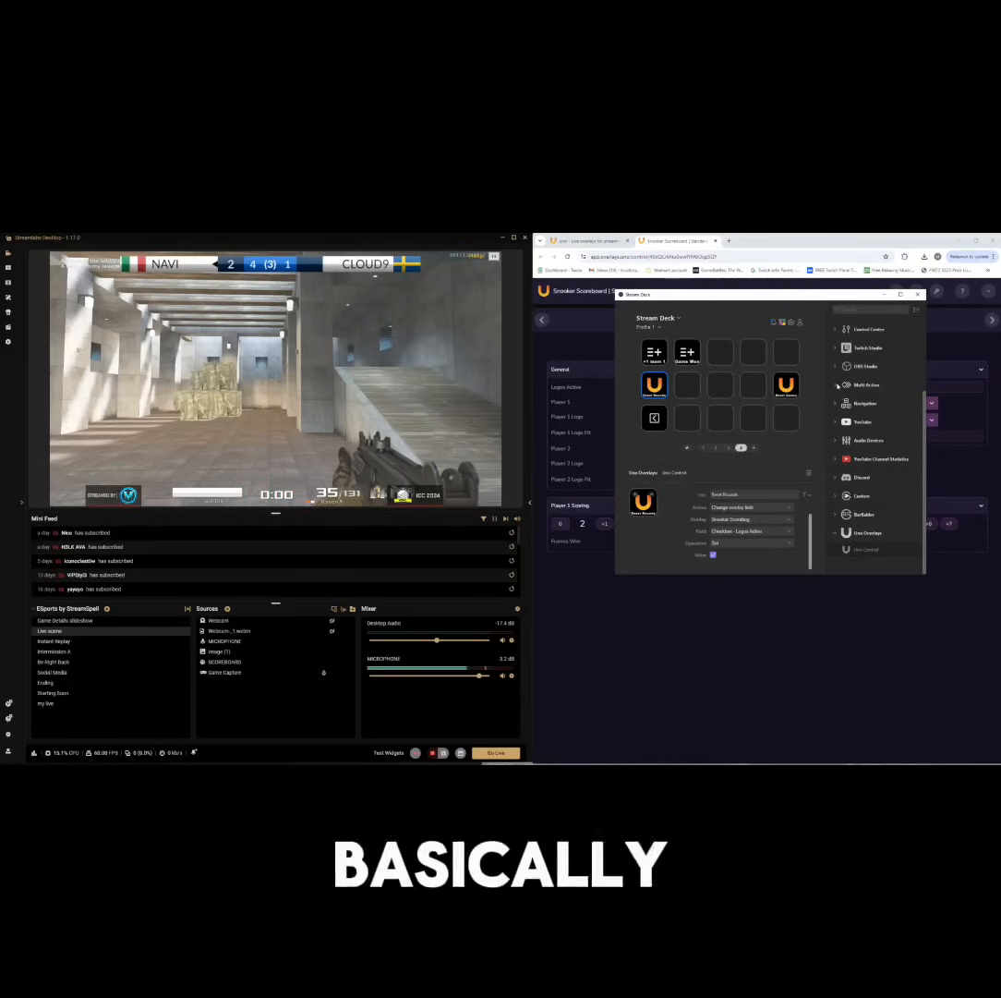
left_click_drag(654, 384, 687, 385)
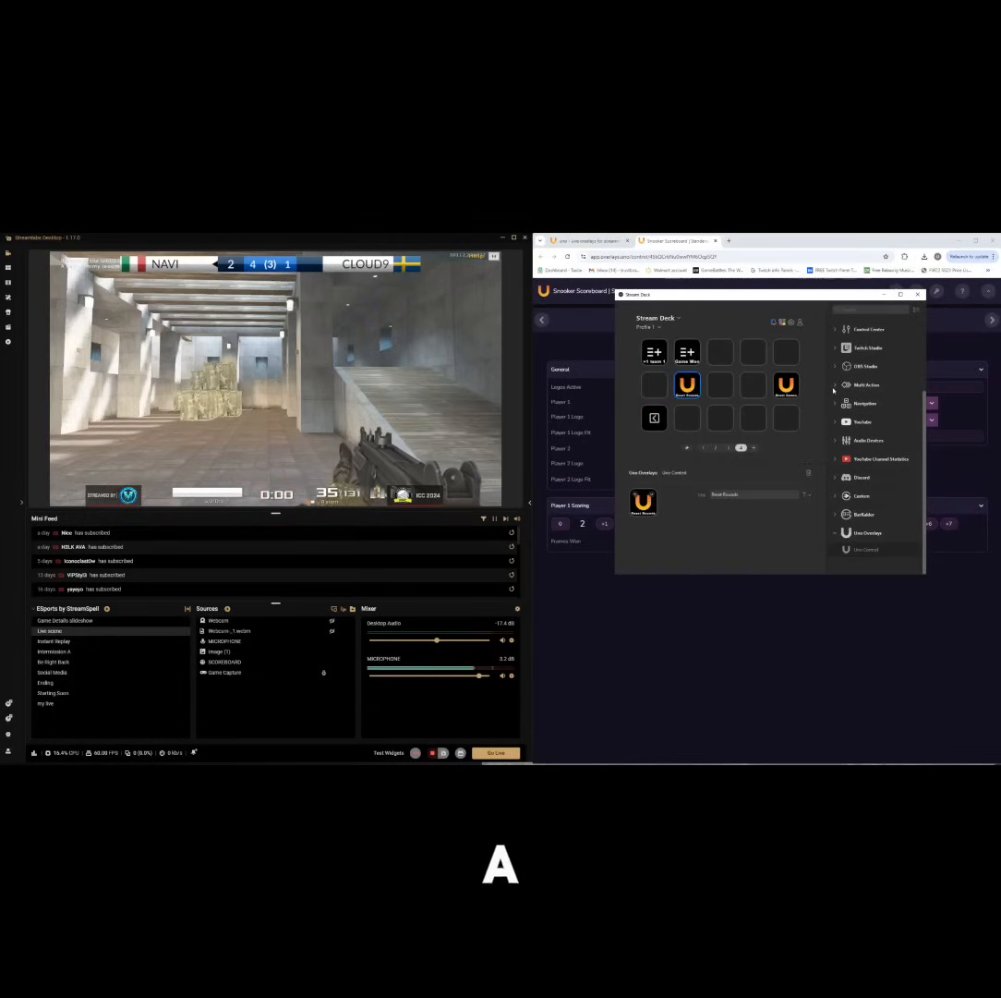
left_click(836, 384)
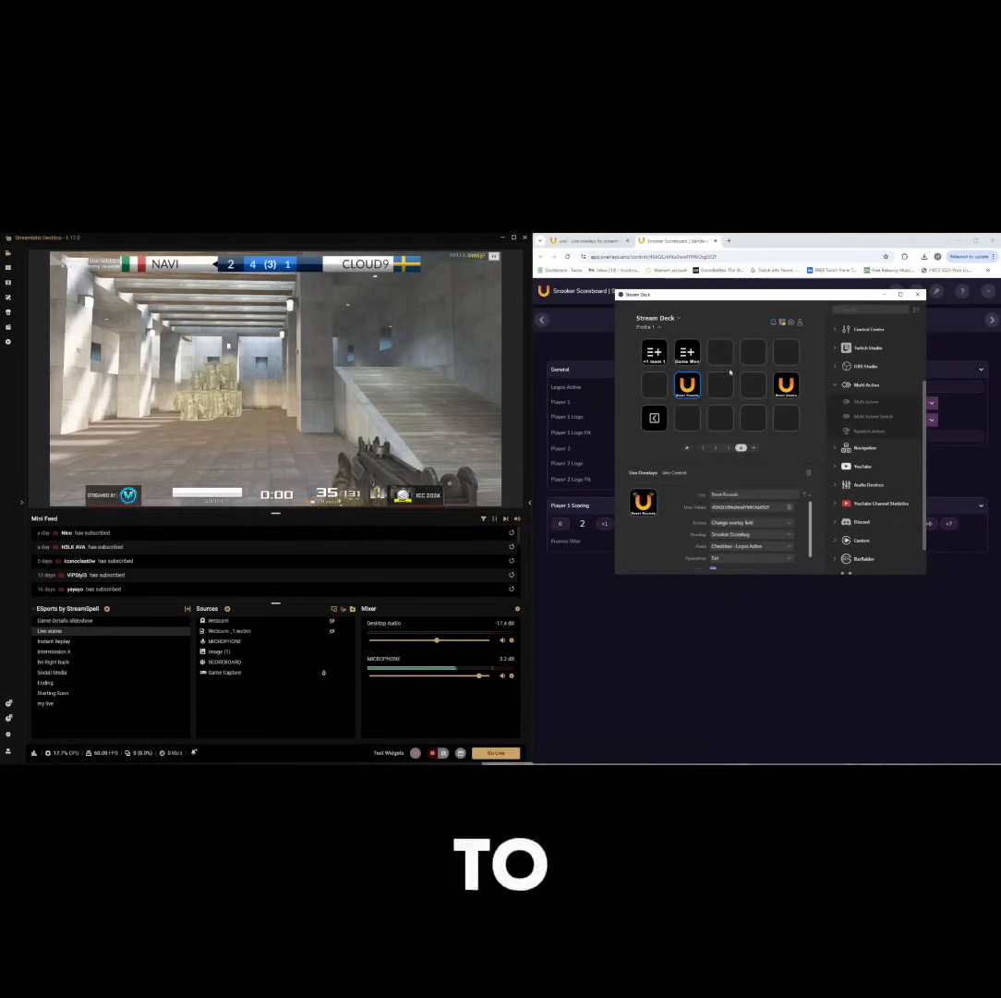
right_click(652, 352)
left_click(750, 385)
left_click_drag(687, 384, 654, 385)
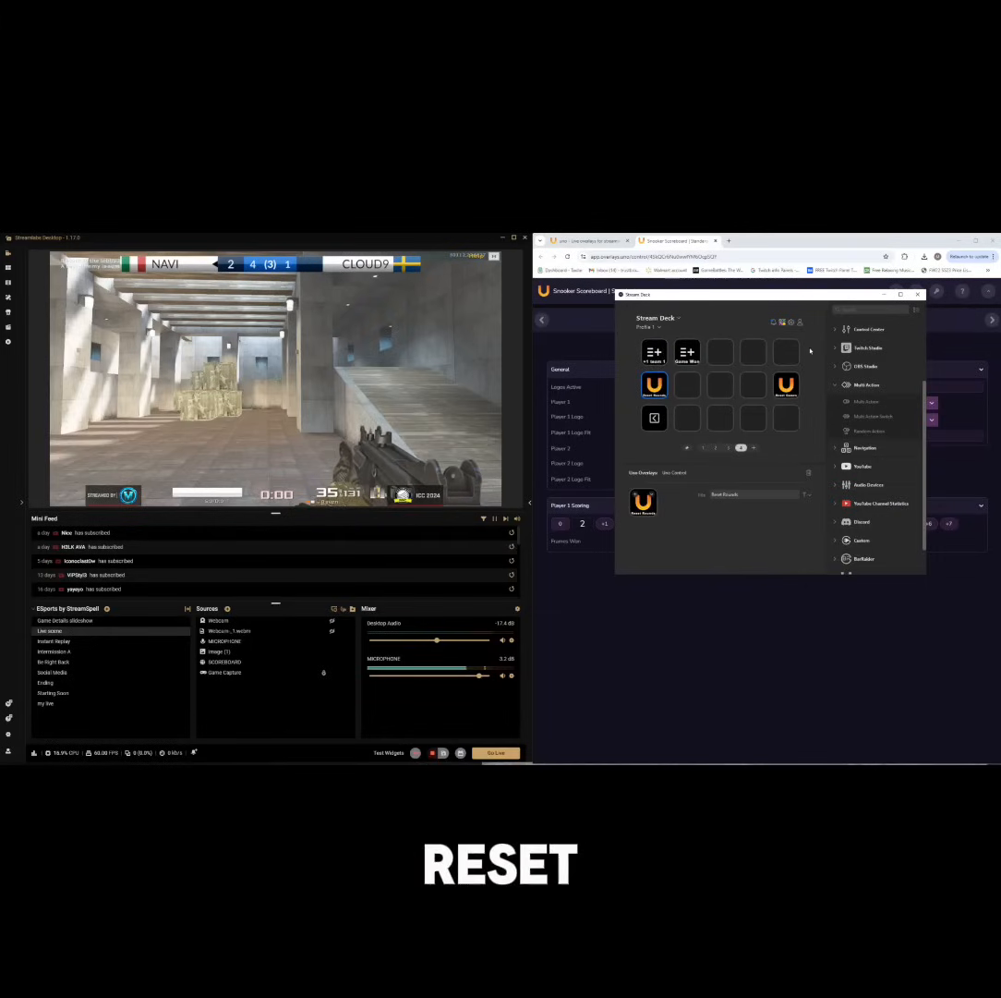
Copy the +1 team 1 key and paste it into the fourth and fifth slots of the first row
right_click(658, 354)
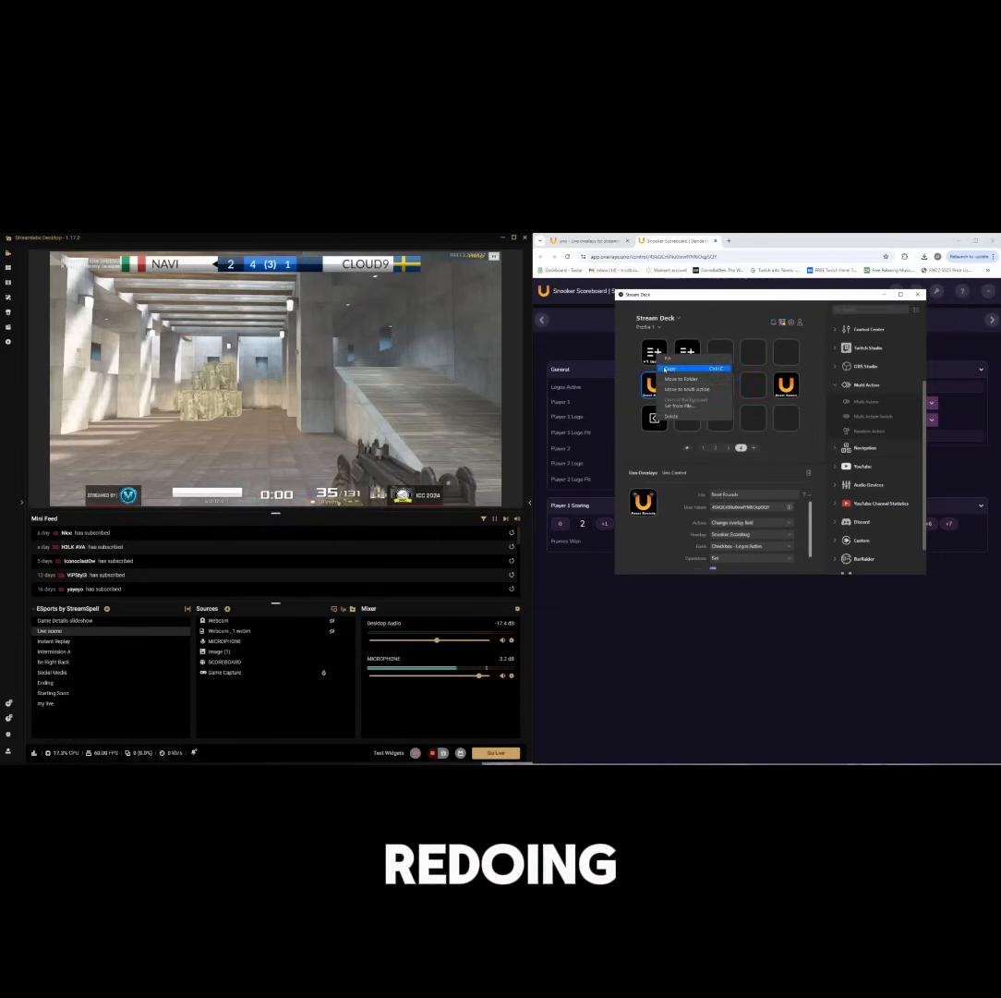
left_click(666, 369)
right_click(753, 352)
left_click(765, 358)
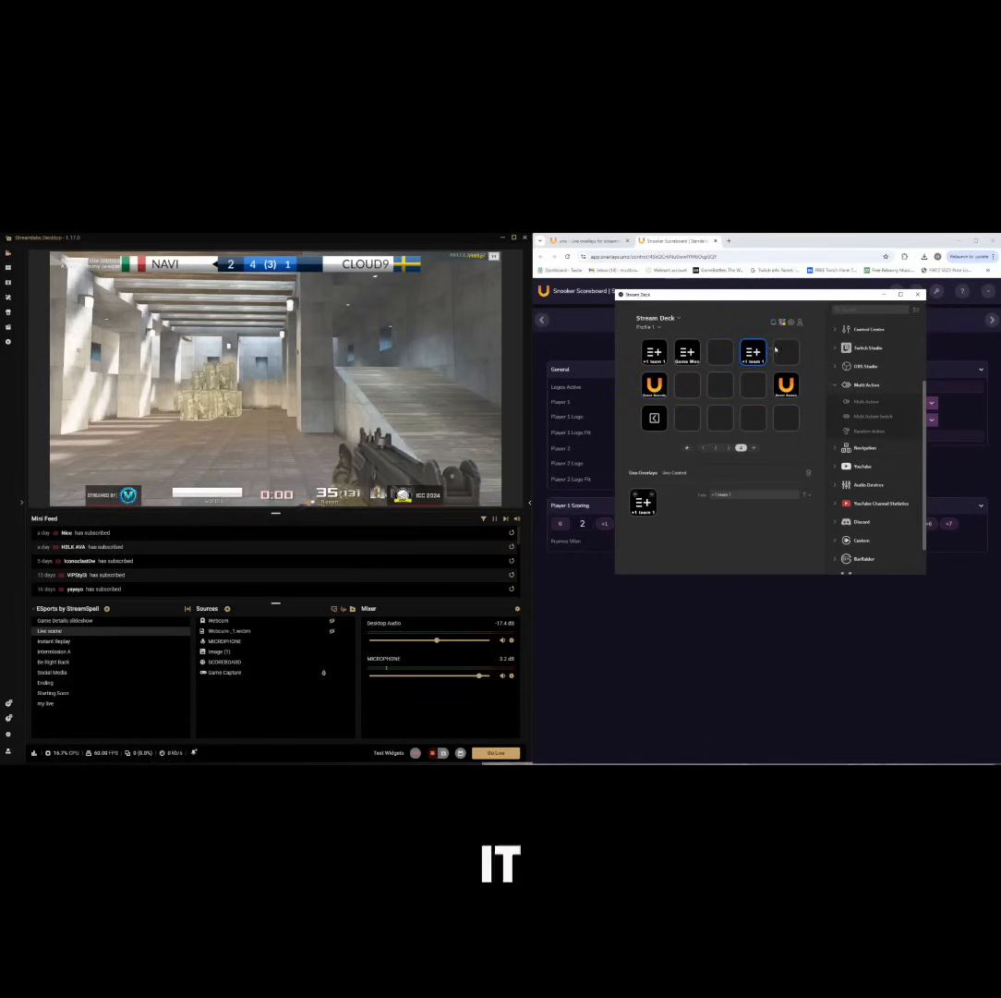
right_click(786, 351)
left_click(800, 351)
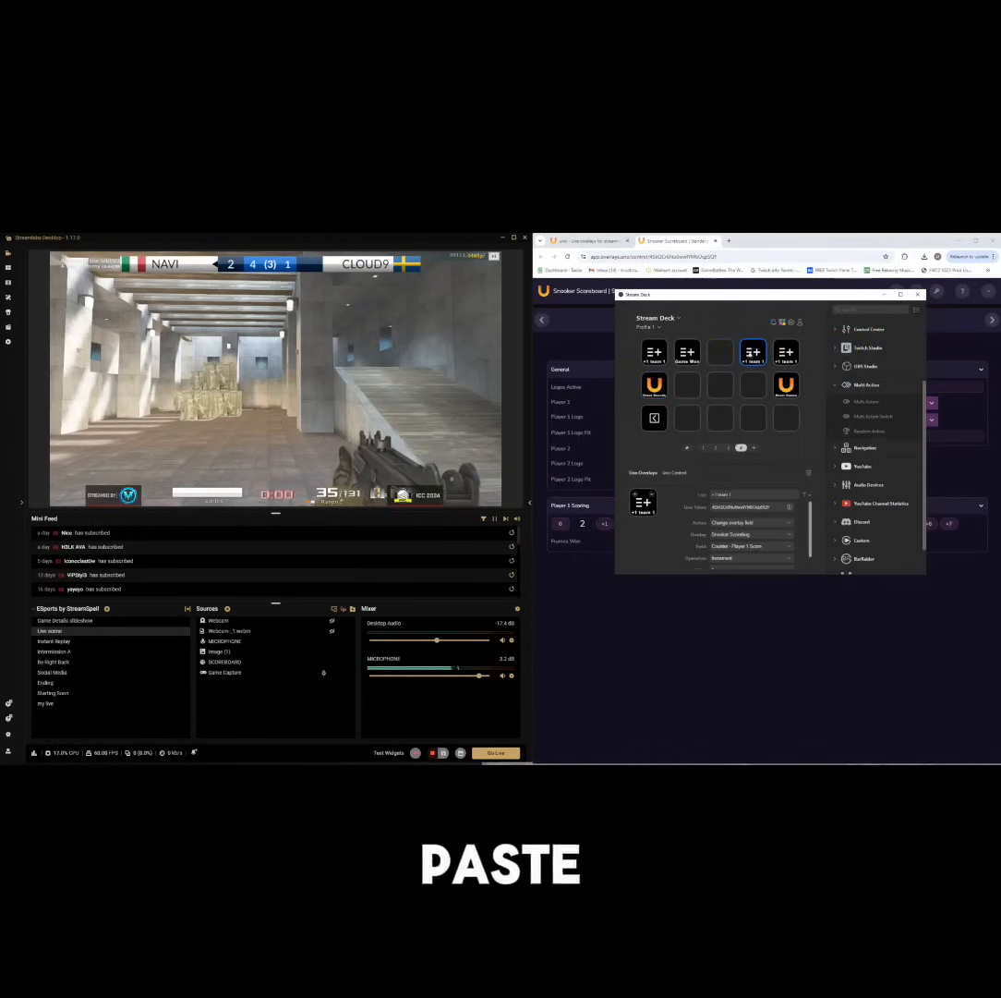
Set the fourth slot's overlay field to Counter - Player 2 Score and the fifth slot's to Number - Frames Won under Player 2 Scoring
left_click(750, 546)
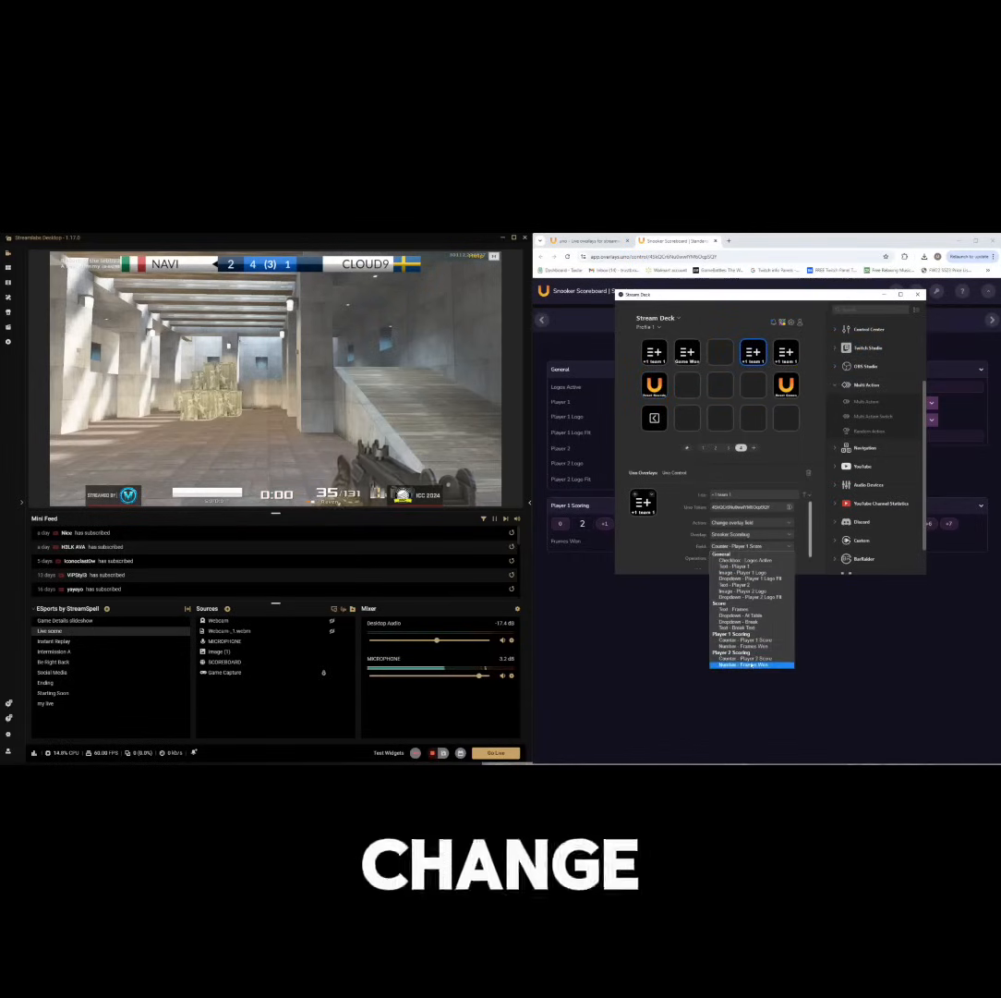
left_click(753, 664)
left_click(788, 358)
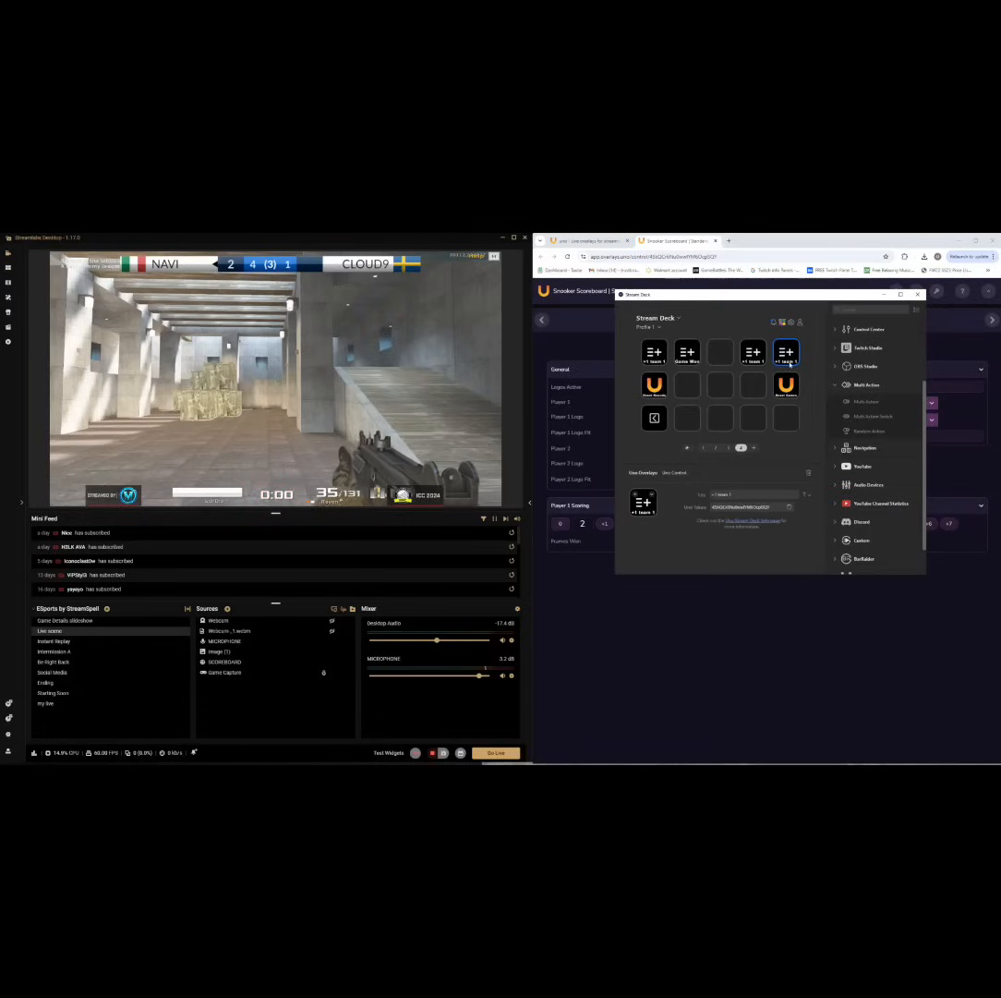
left_click(750, 545)
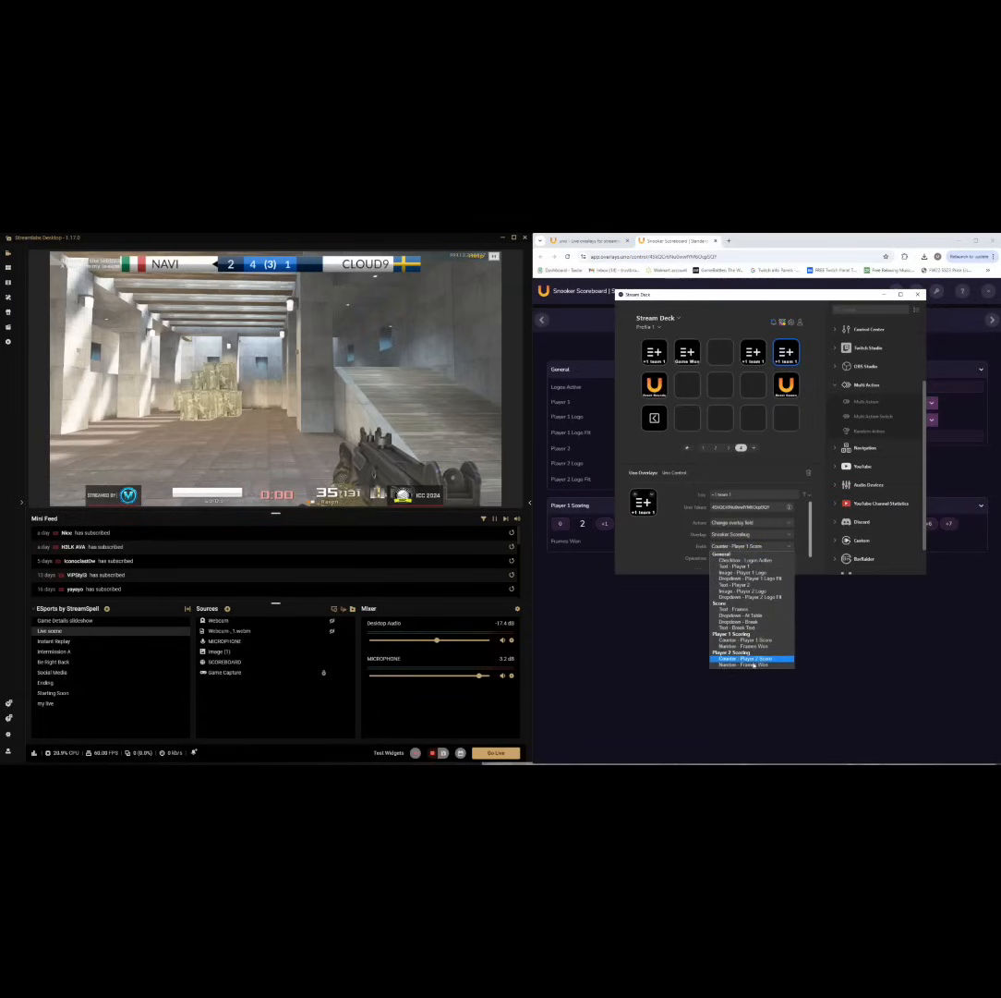
left_click(753, 665)
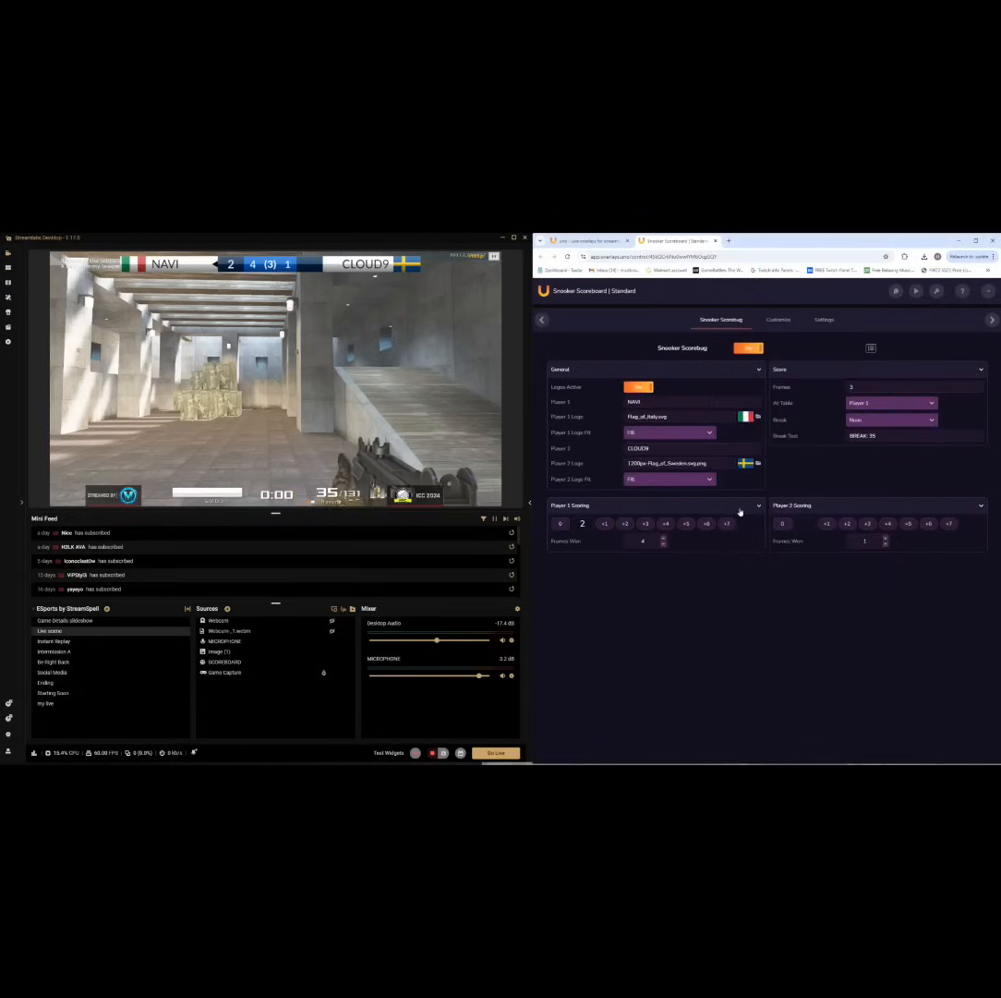
key("alt+Tab")
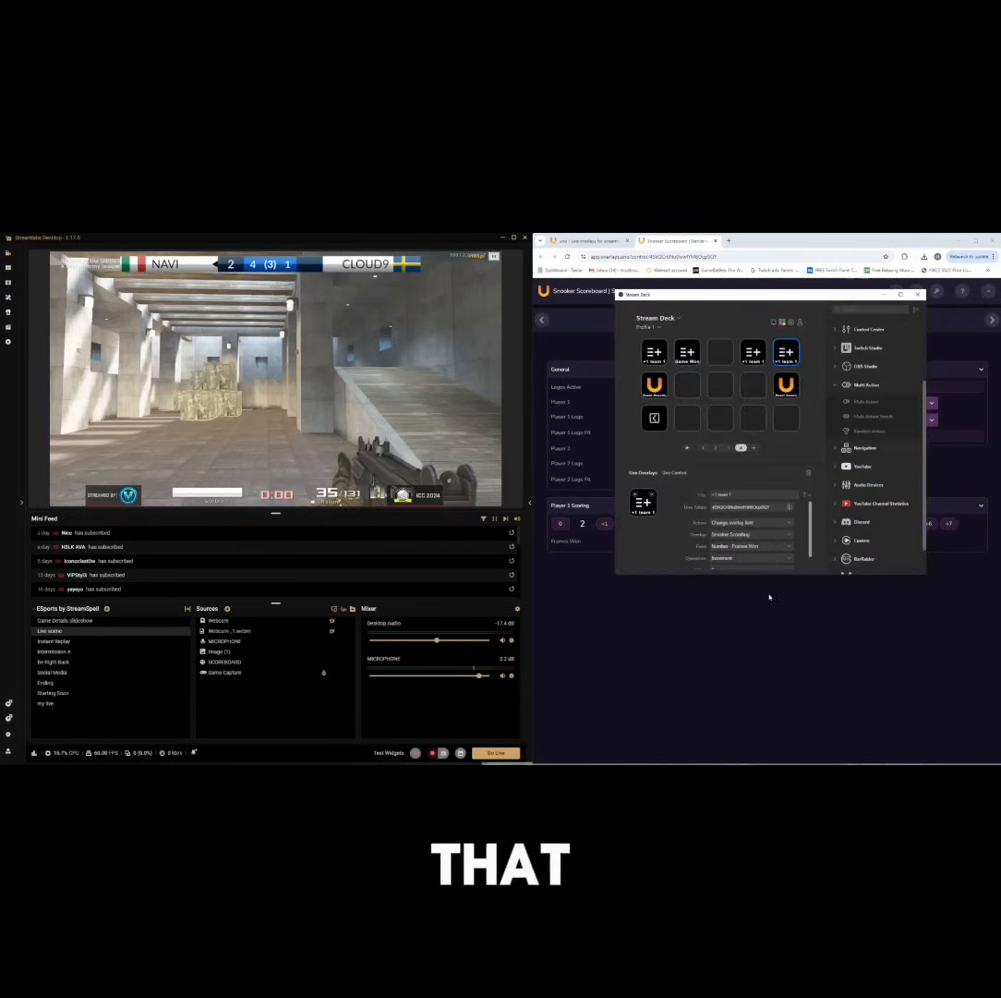
Check the overlay field, operation and value settings of the four increment keys in the first row
scroll(765, 547, "down", 1)
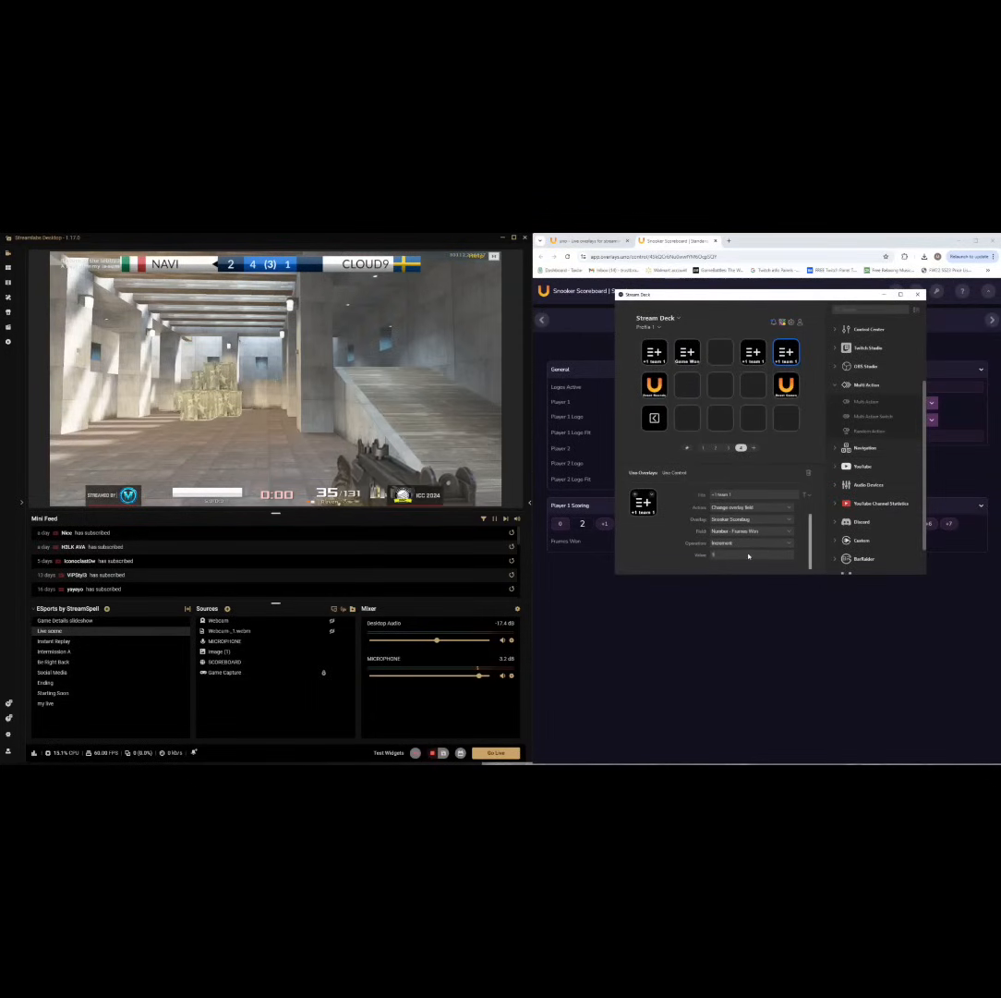
left_click(742, 363)
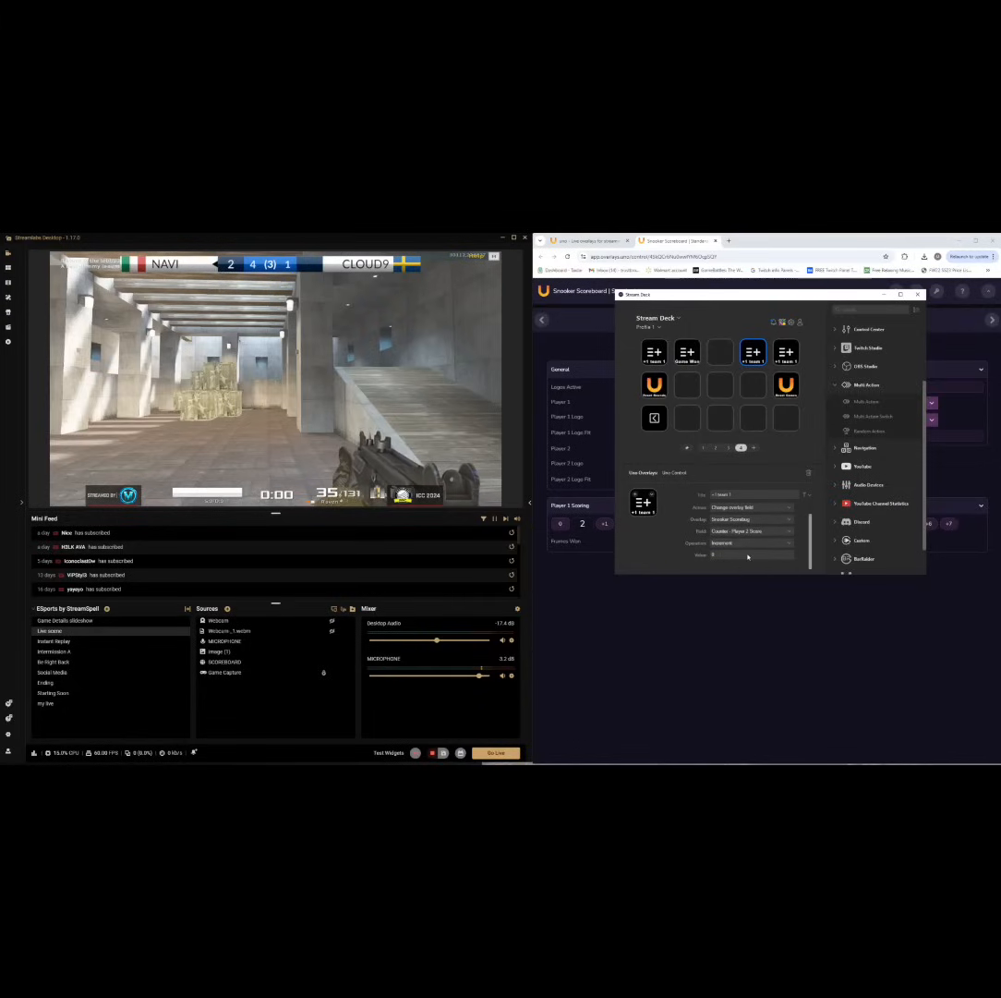
left_click(687, 354)
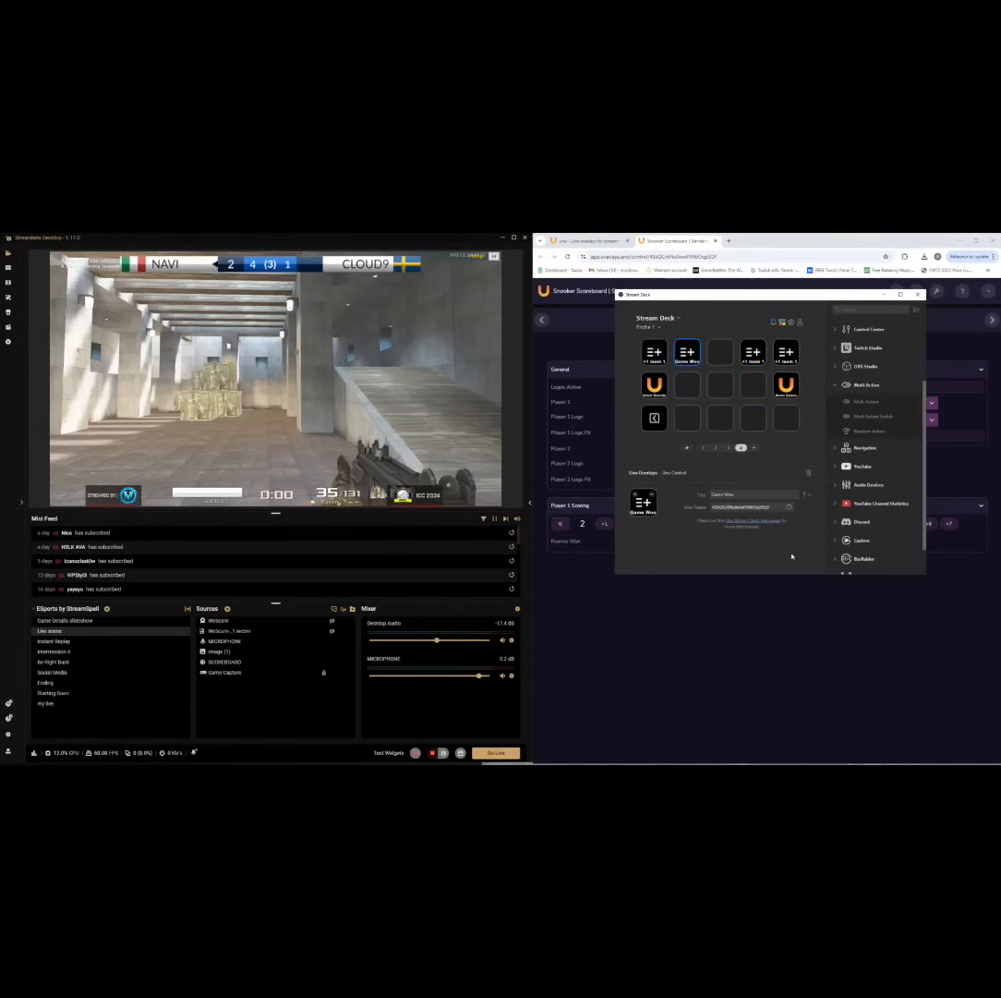
scroll(799, 556, "down", 1)
left_click(656, 355)
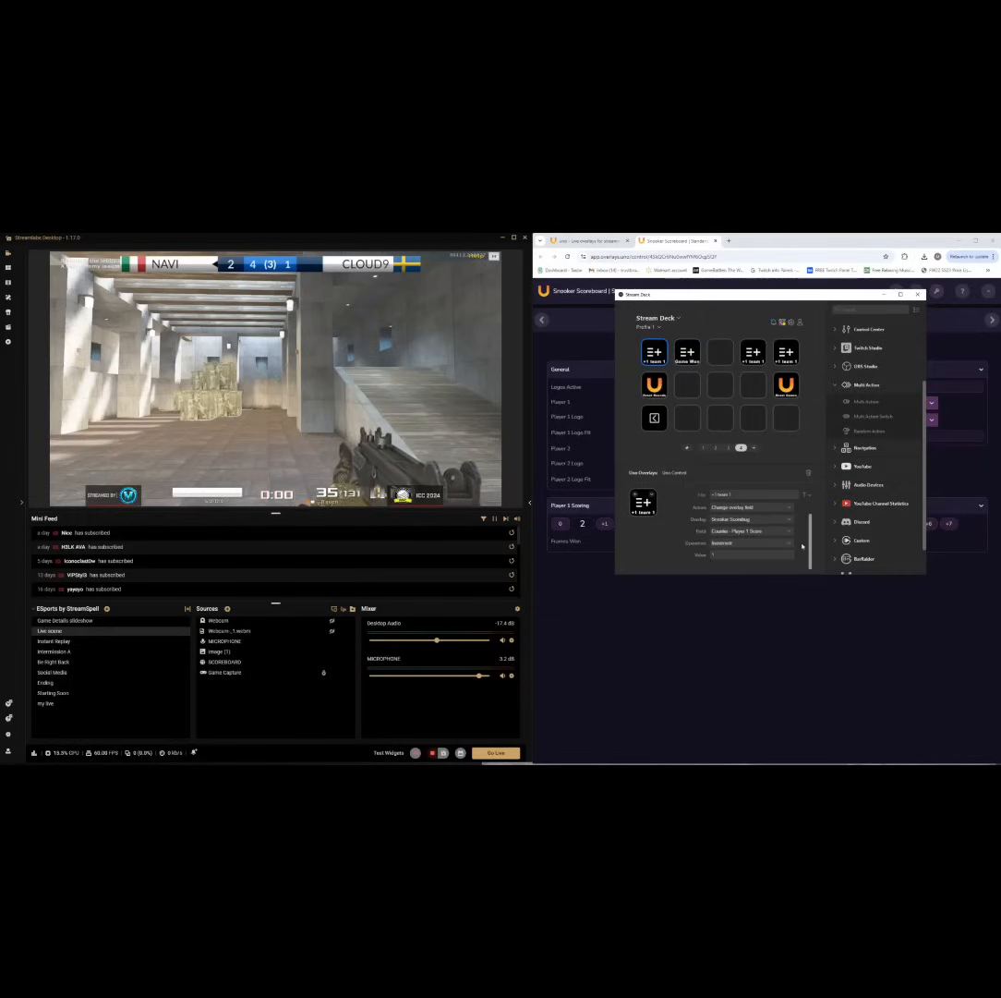
Retitle the keys in the first row's fourth and fifth slots "+1 team 2"
left_click(776, 357)
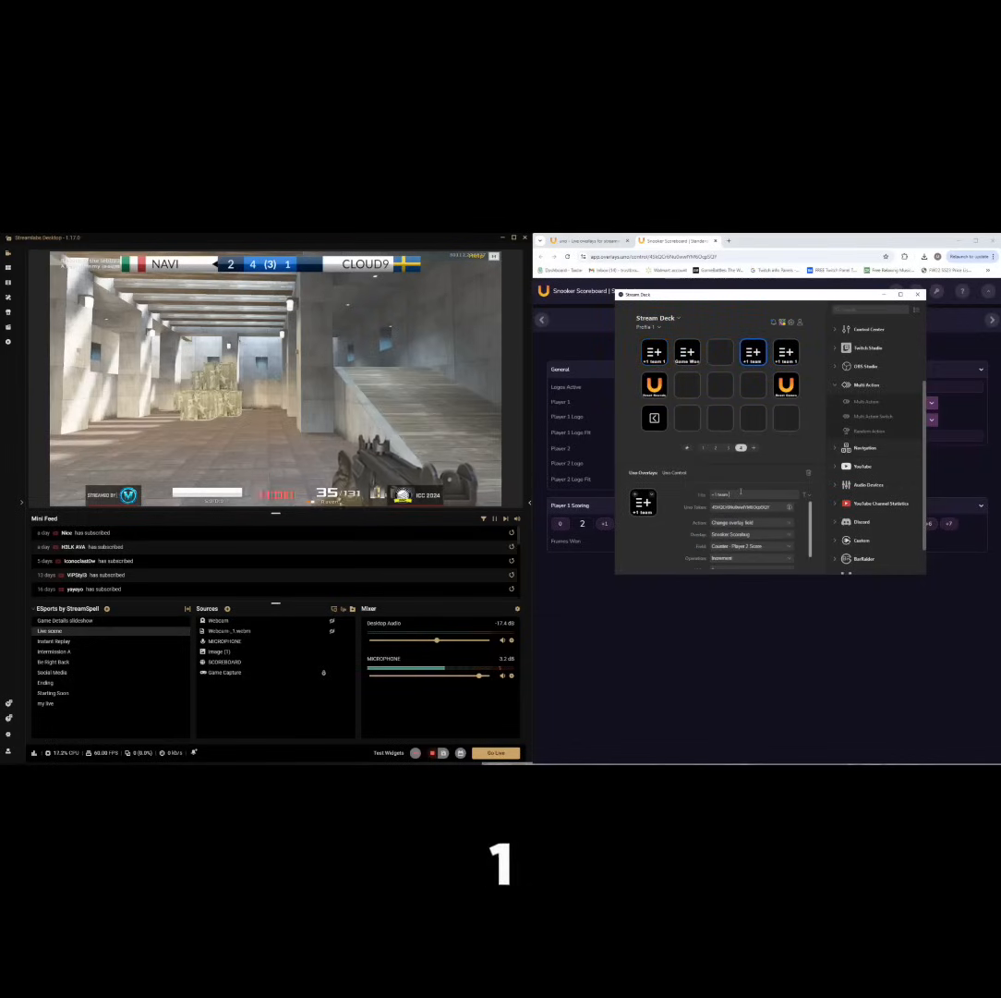
left_click(786, 355)
left_click(761, 496)
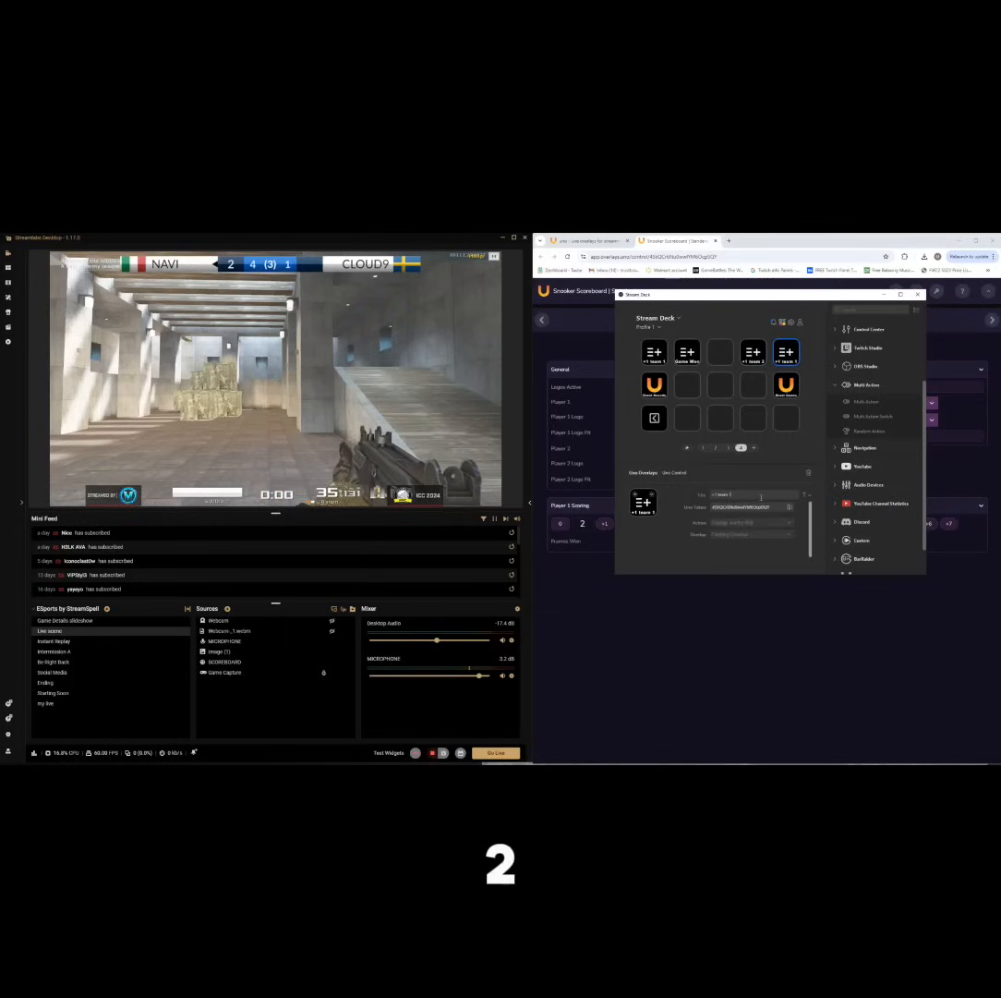
key("BackSpace")
type("2")
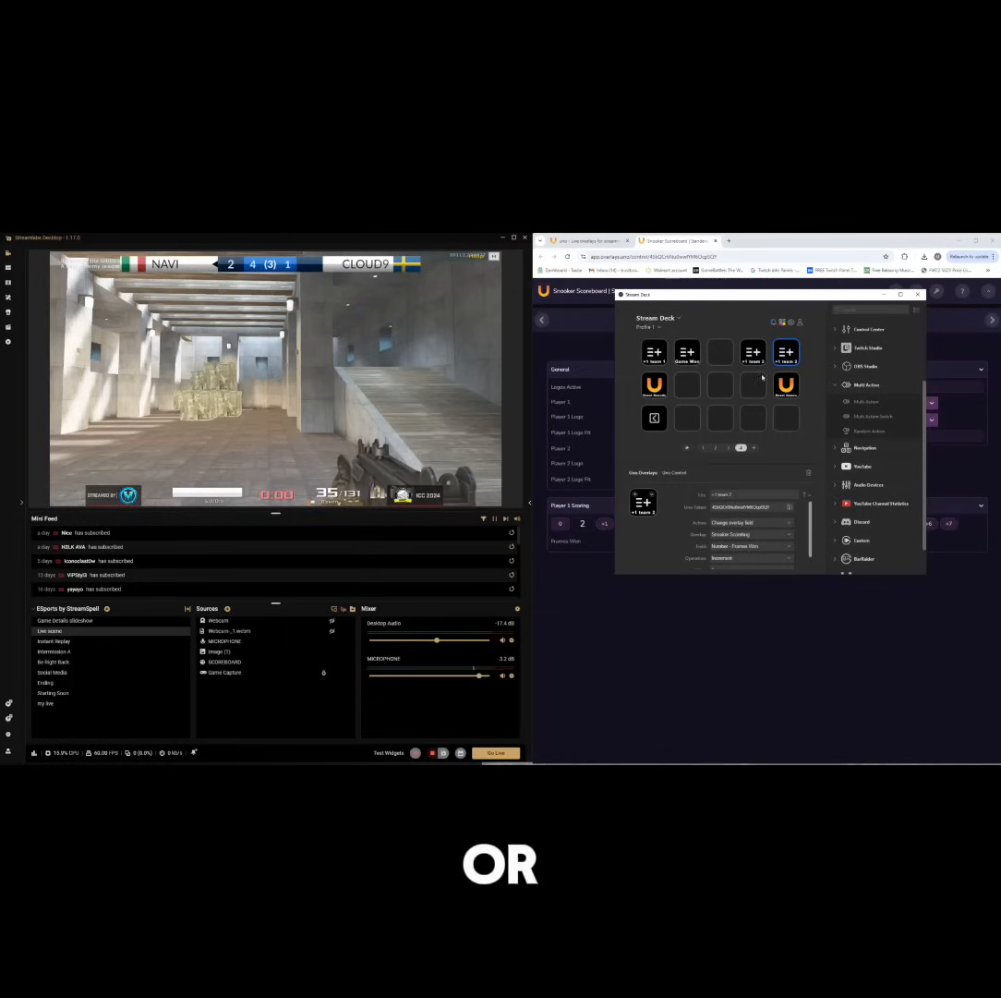
Replace the key in the first row's last slot with a copy of the Game Won key, using Player 2 Scoring's Number - Frames Won field
right_click(783, 351)
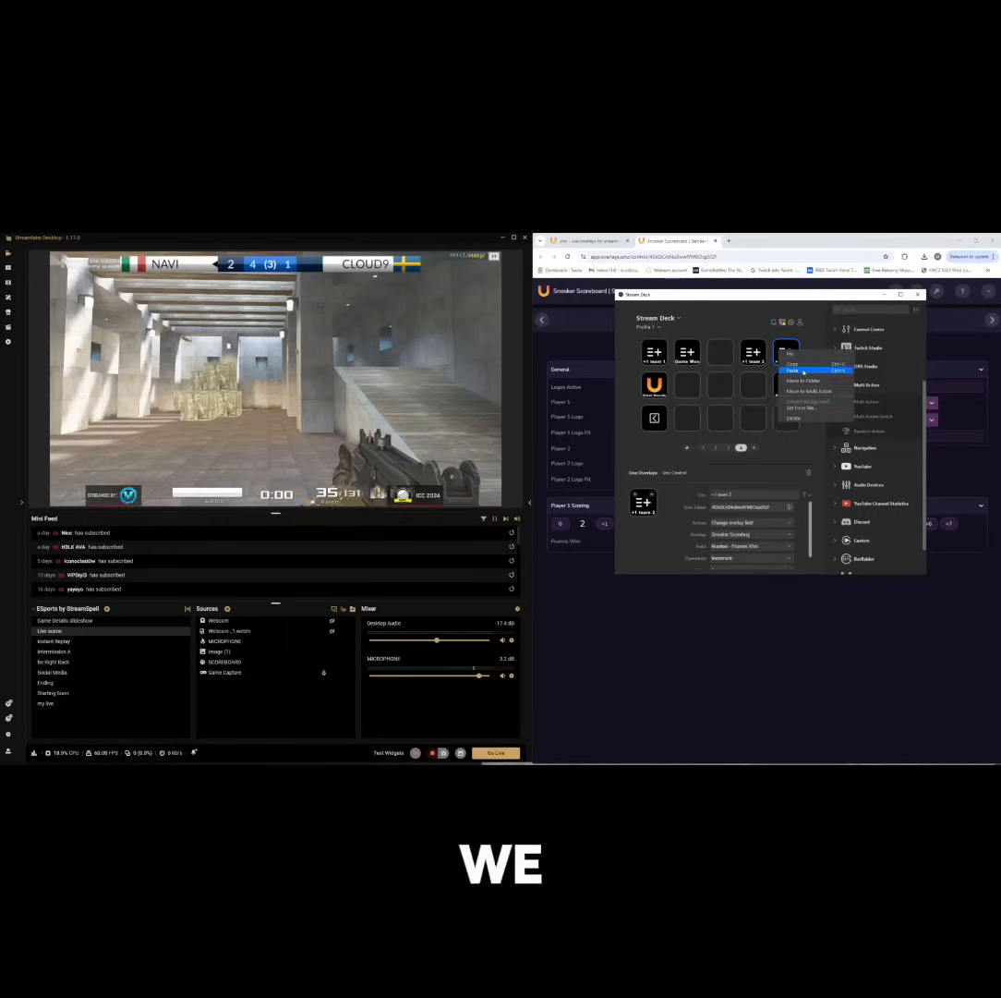
left_click(794, 416)
left_click(687, 351)
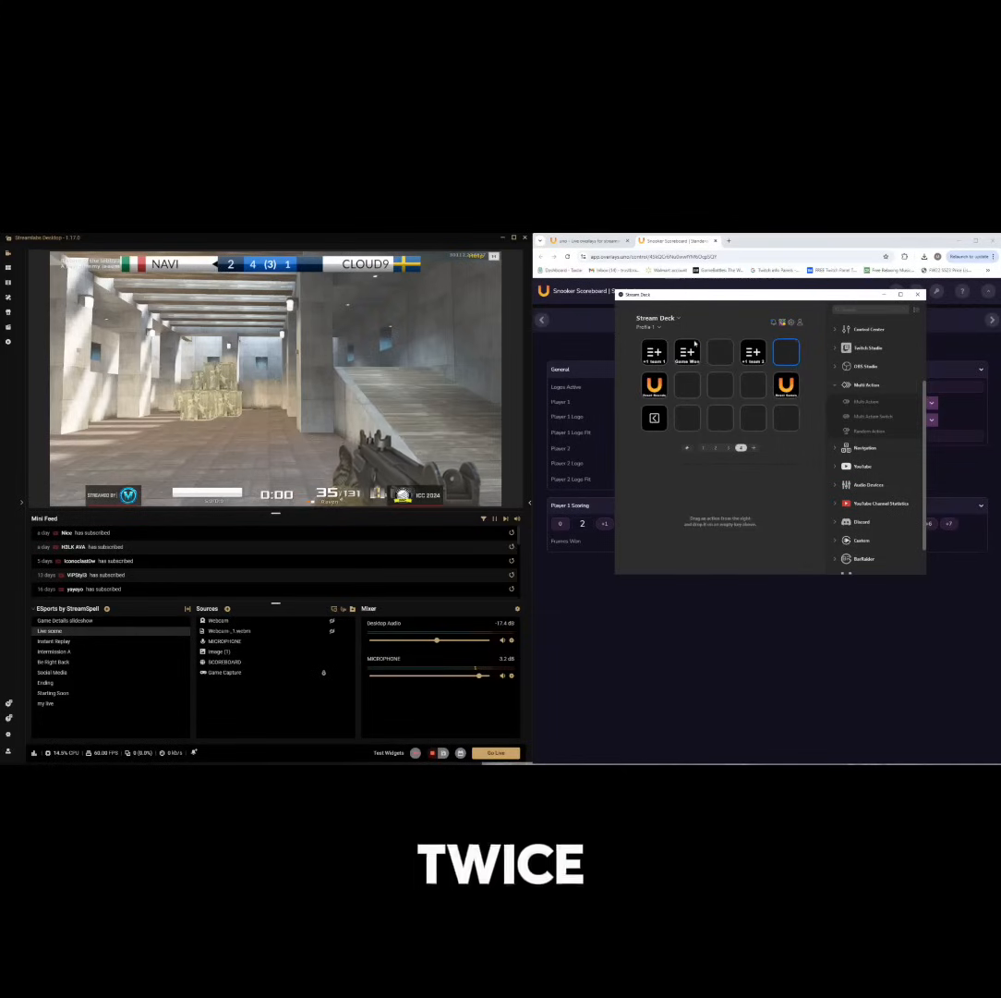
right_click(695, 349)
left_click(724, 363)
left_click(788, 352)
right_click(787, 352)
left_click(810, 359)
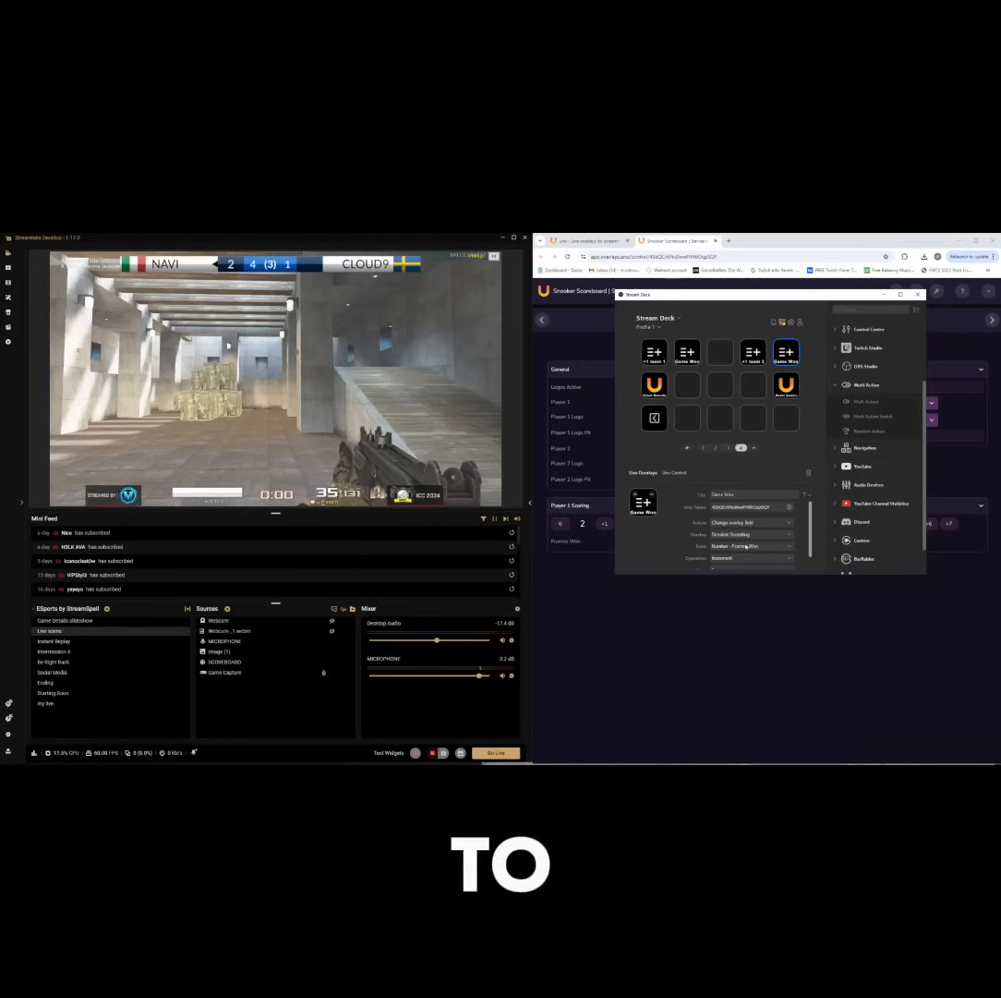
left_click(744, 547)
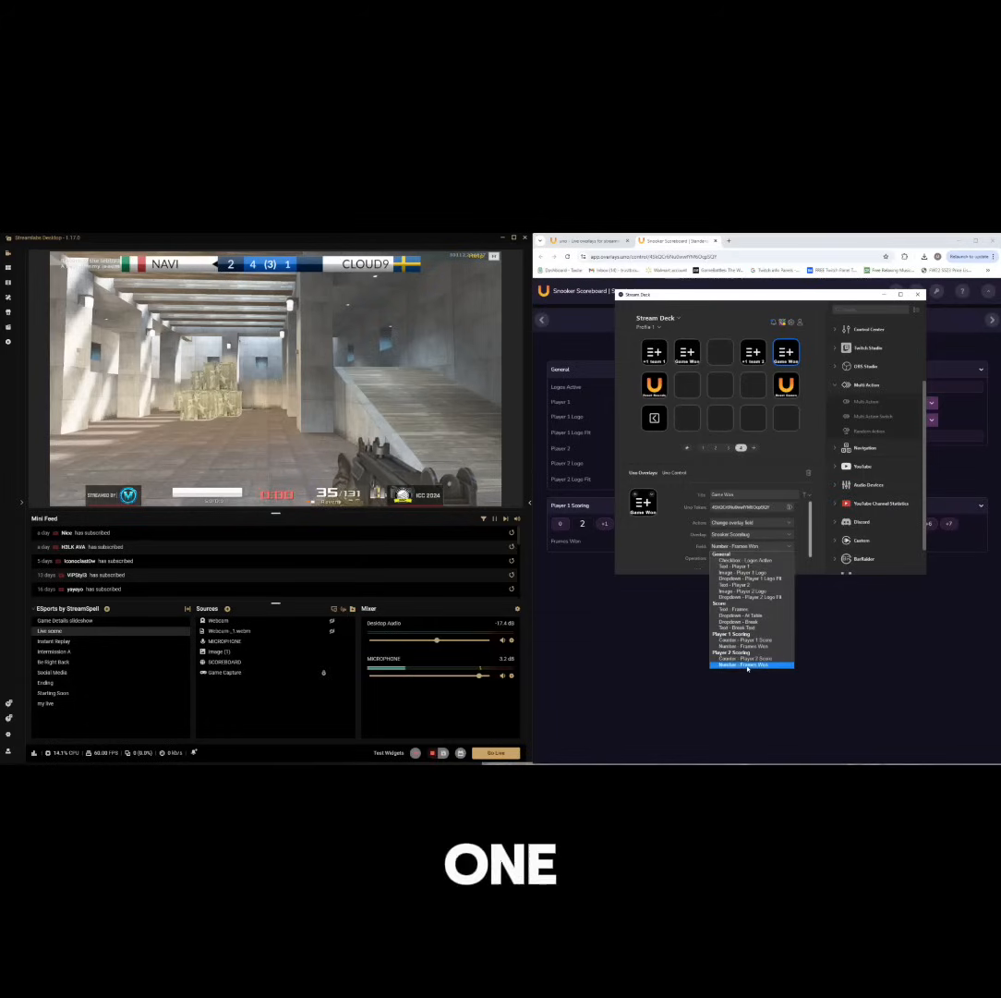
left_click(749, 661)
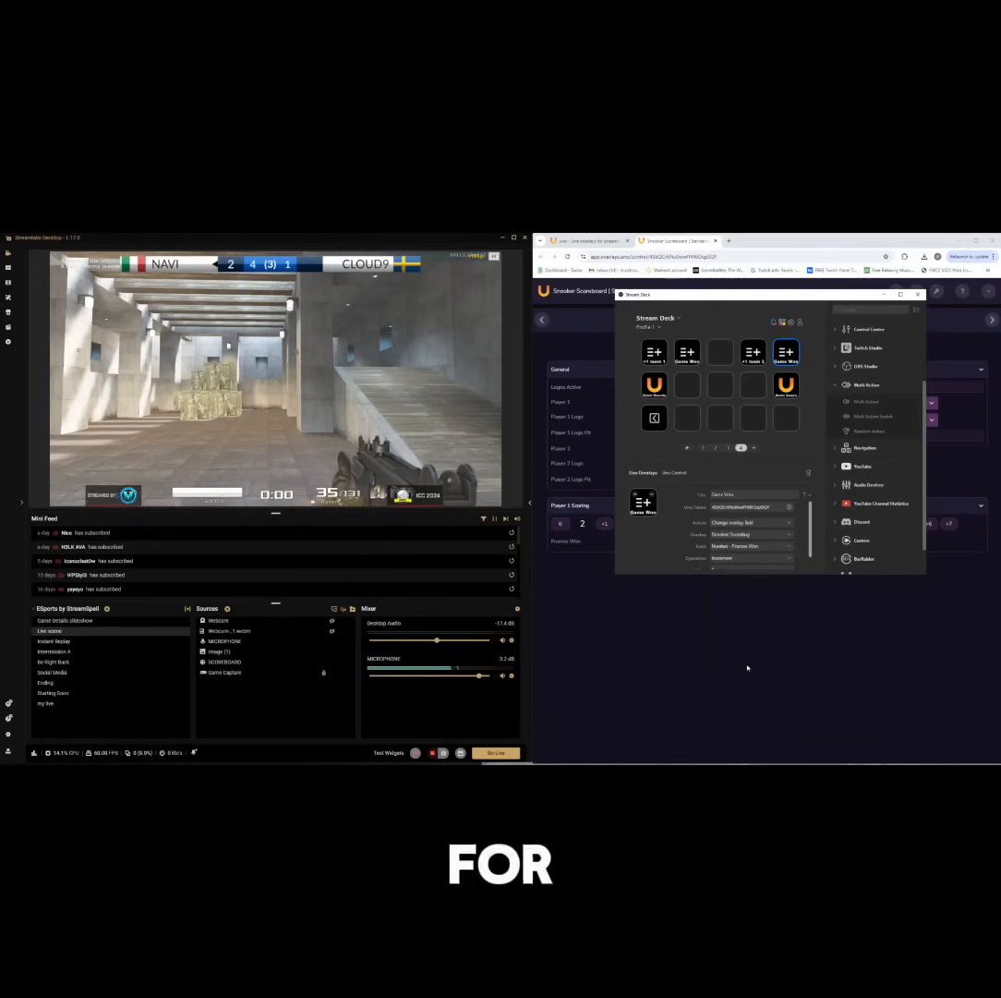
Move the Reset Rounds key to the second row's second slot and add a Multi Action key in the freed first slot
left_click(647, 449)
left_click_drag(654, 385, 688, 385)
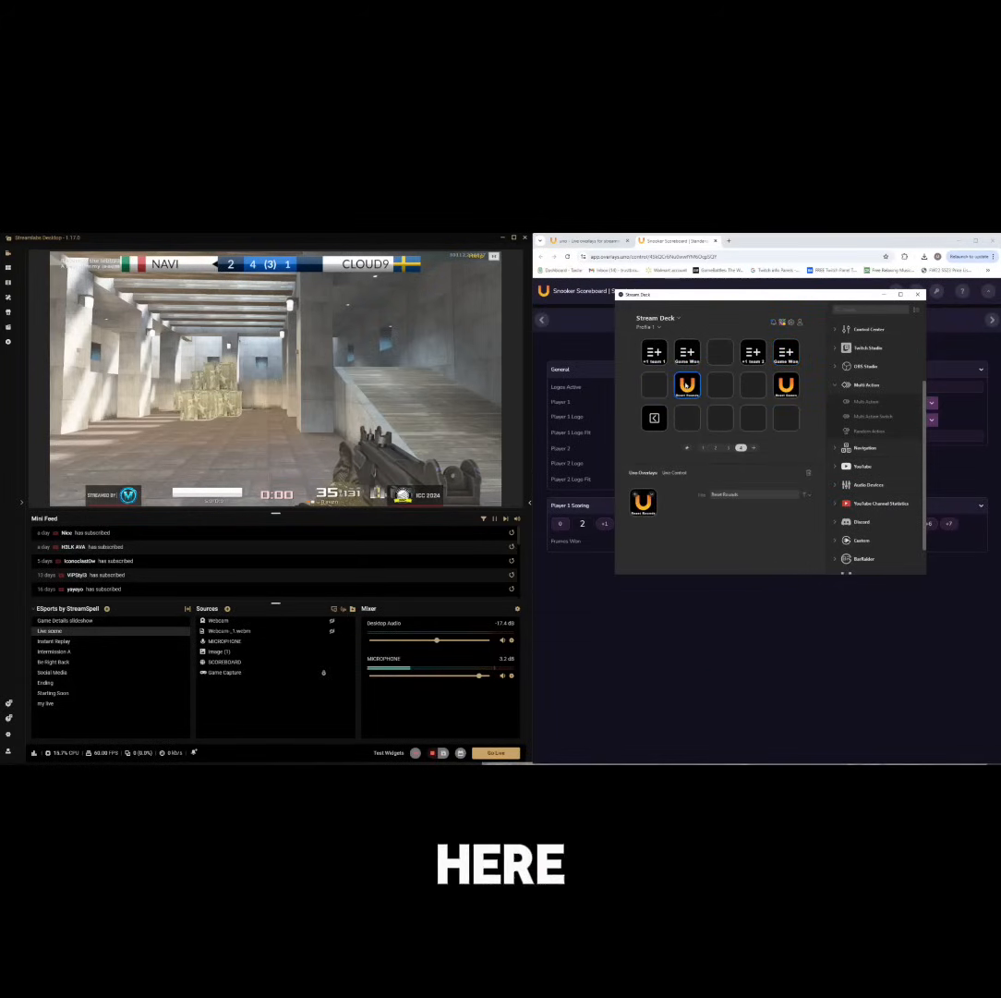
left_click(657, 389)
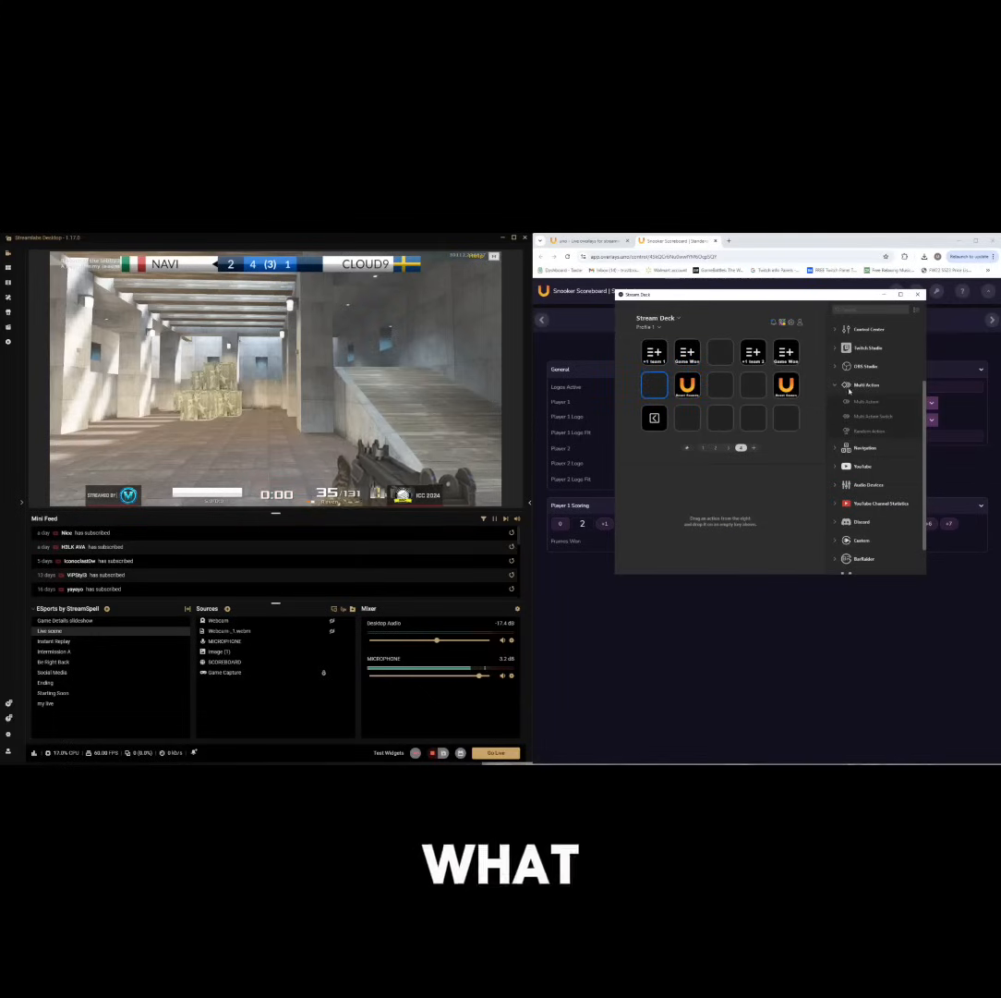
left_click_drag(854, 401, 662, 389)
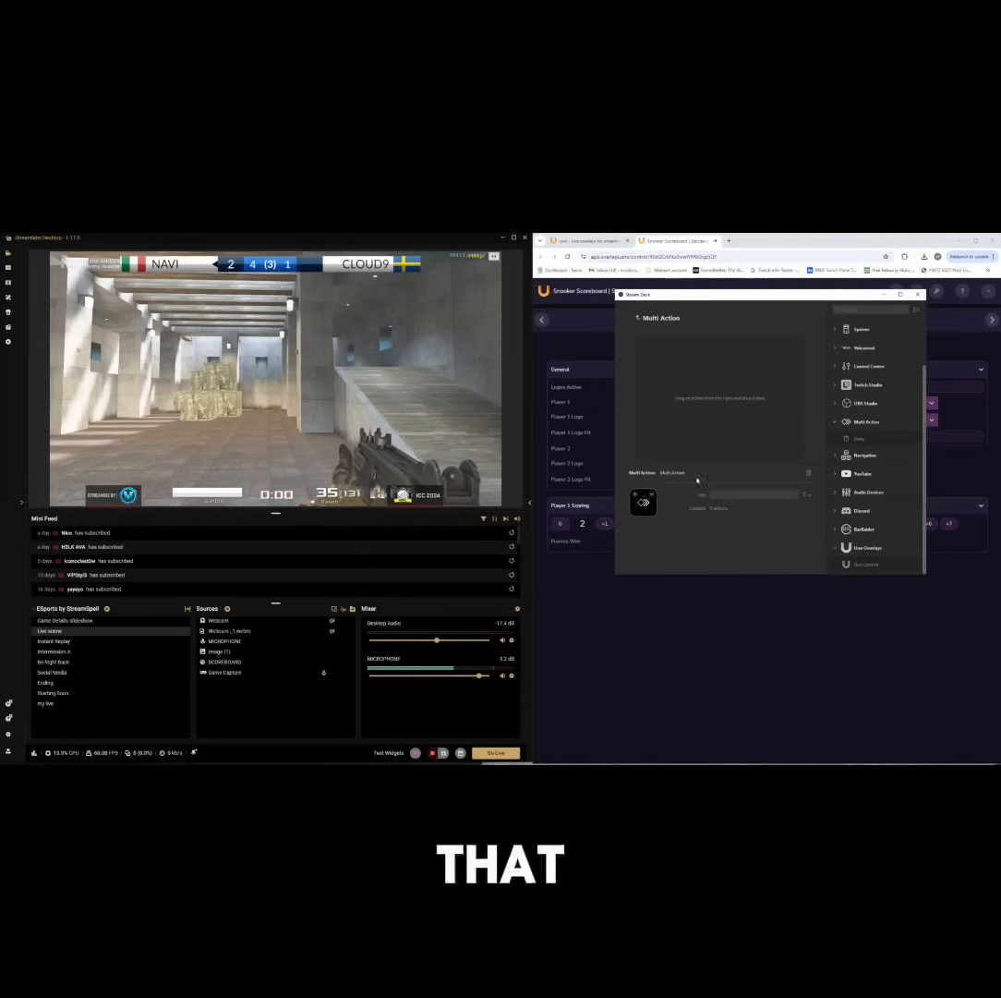
Give the Multi Action key the return arrow icon from the Entypo+ set in the Stream Deck icon library
left_click(651, 496)
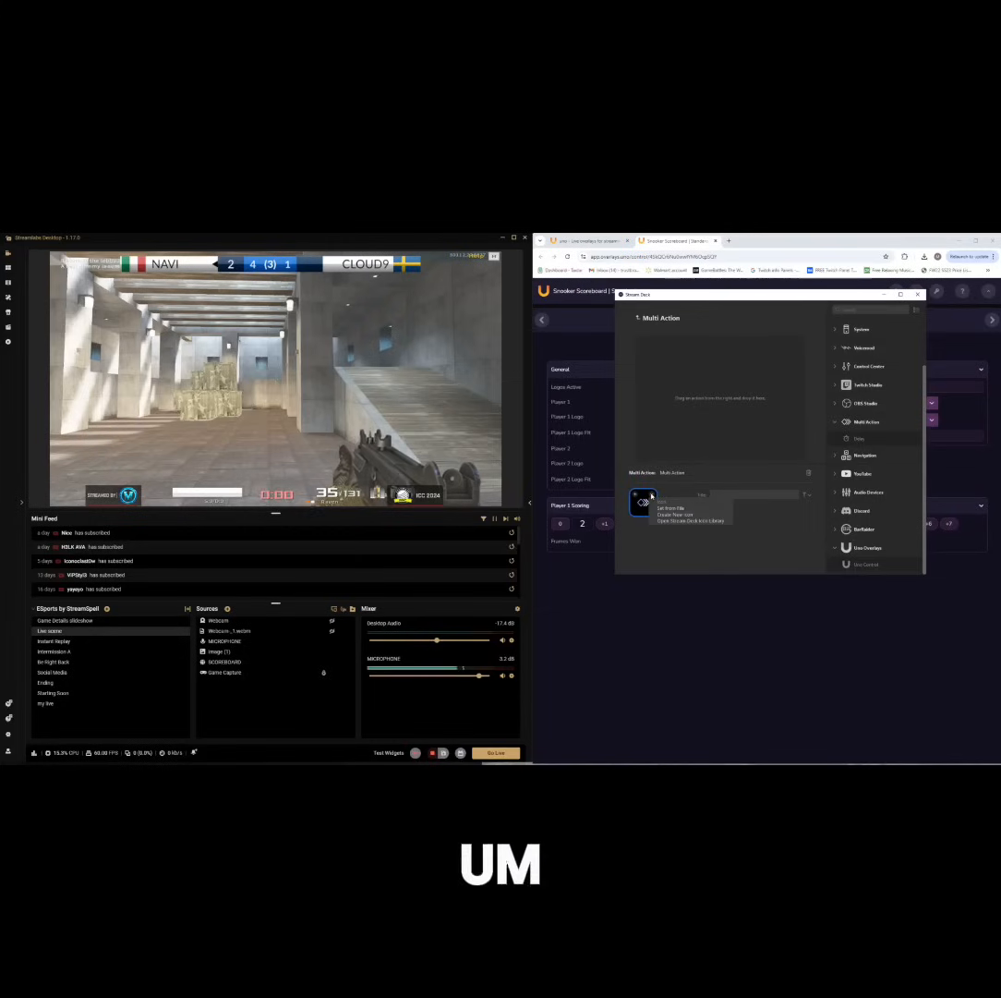
left_click(679, 520)
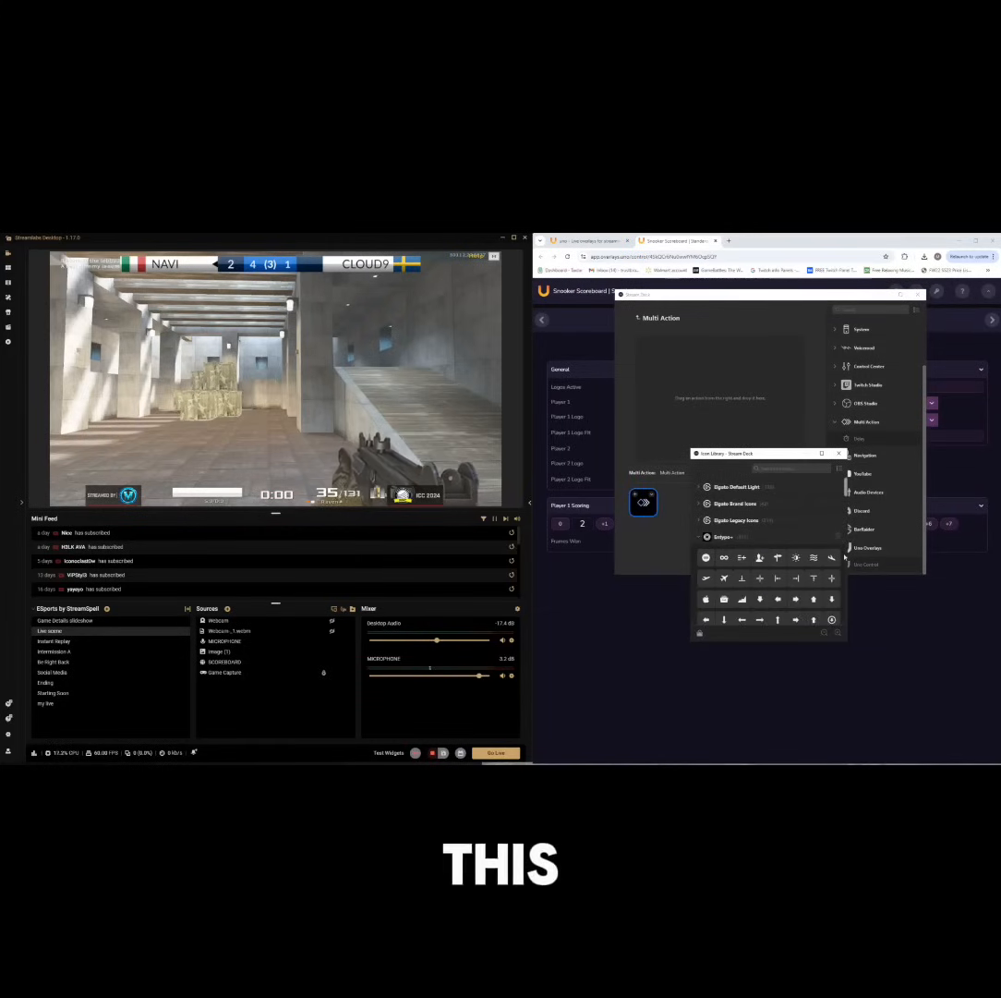
scroll(836, 588, "down", 1)
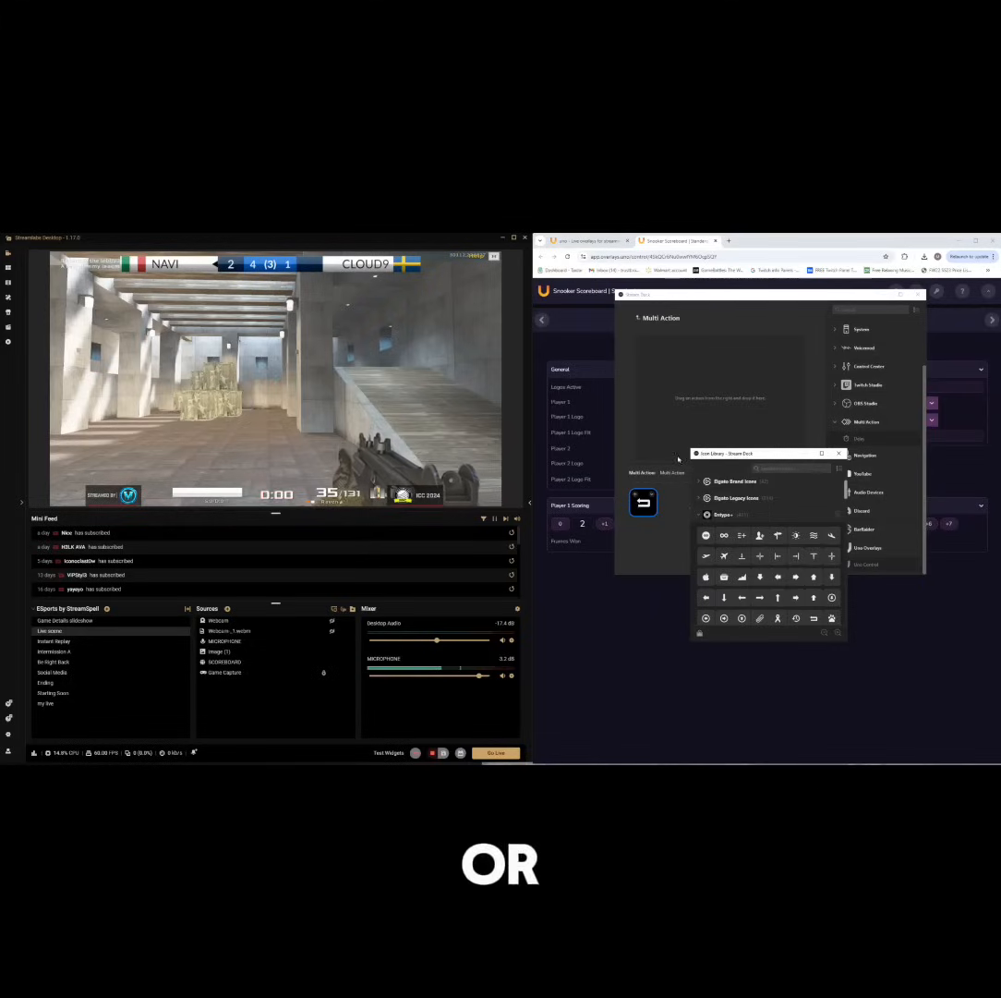
left_click(839, 454)
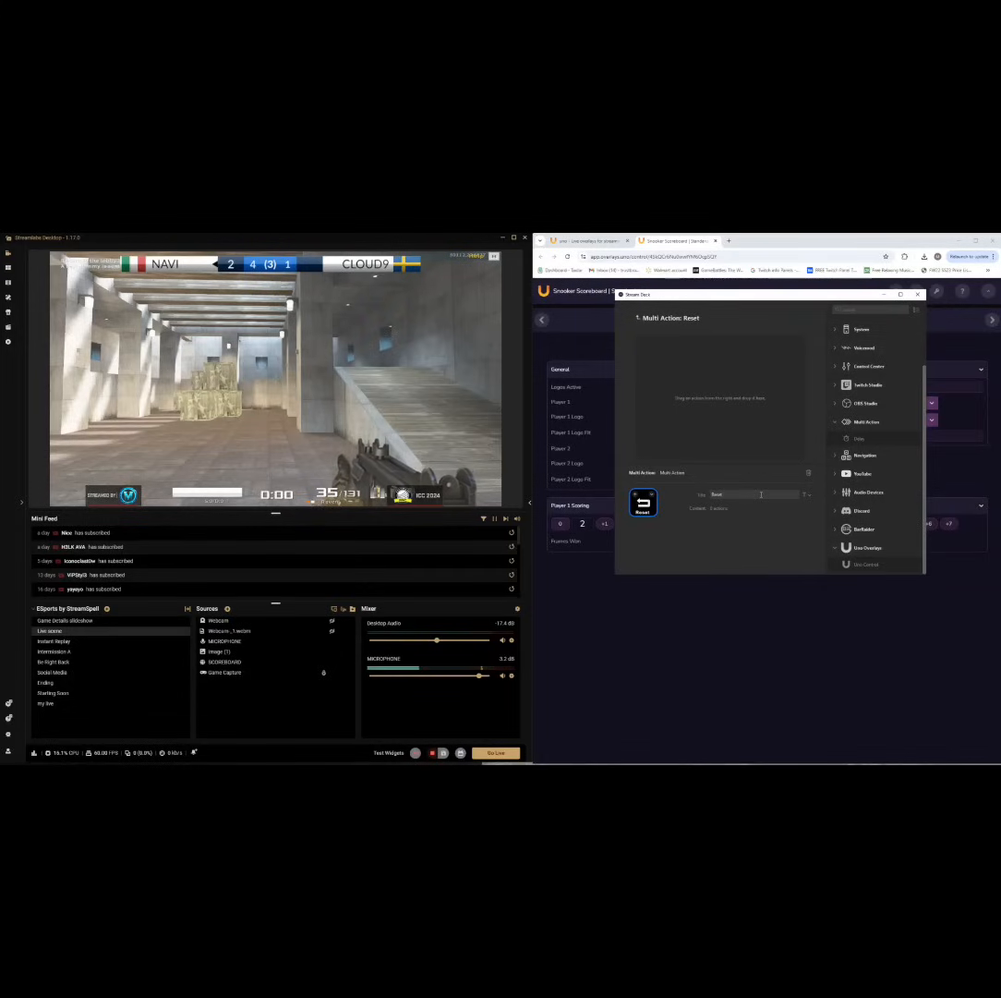
Title the Multi Action key "Reset Rounds" and reduce its title font size so the text fits
type("ounds")
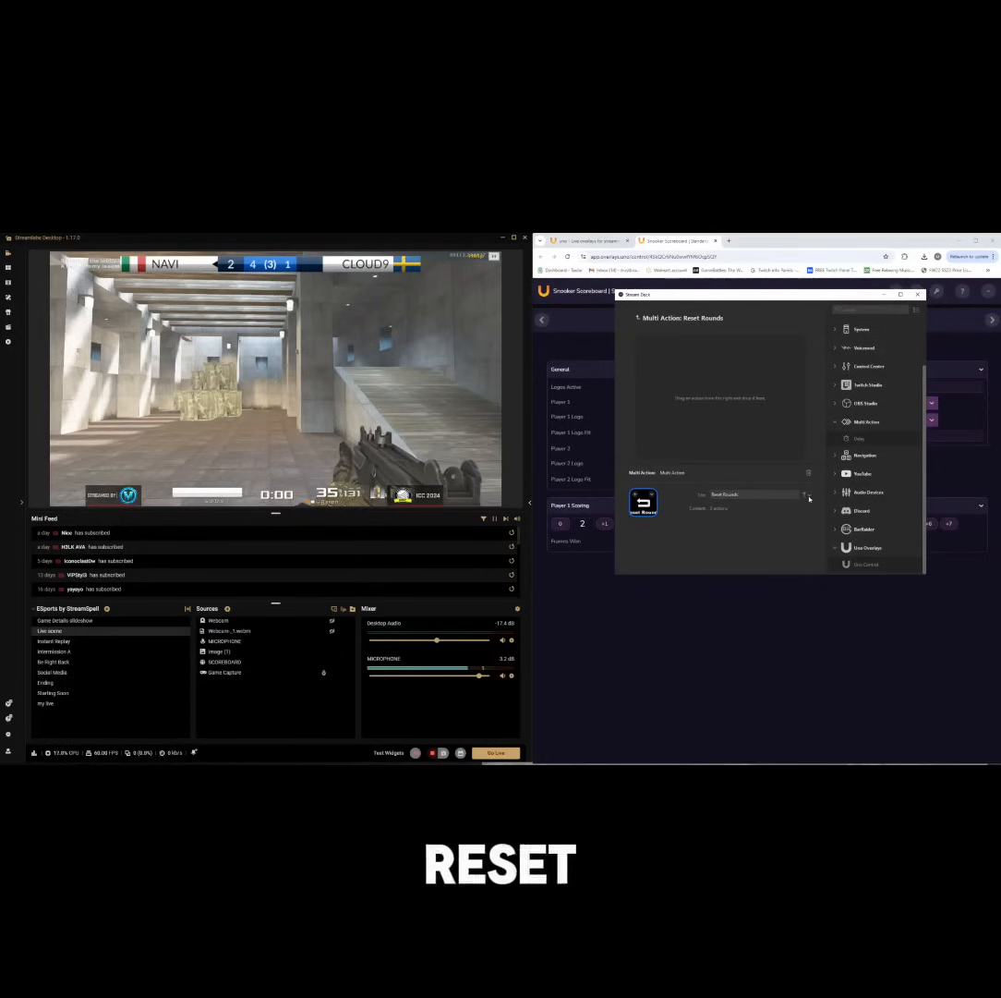
left_click(806, 495)
left_click(686, 538)
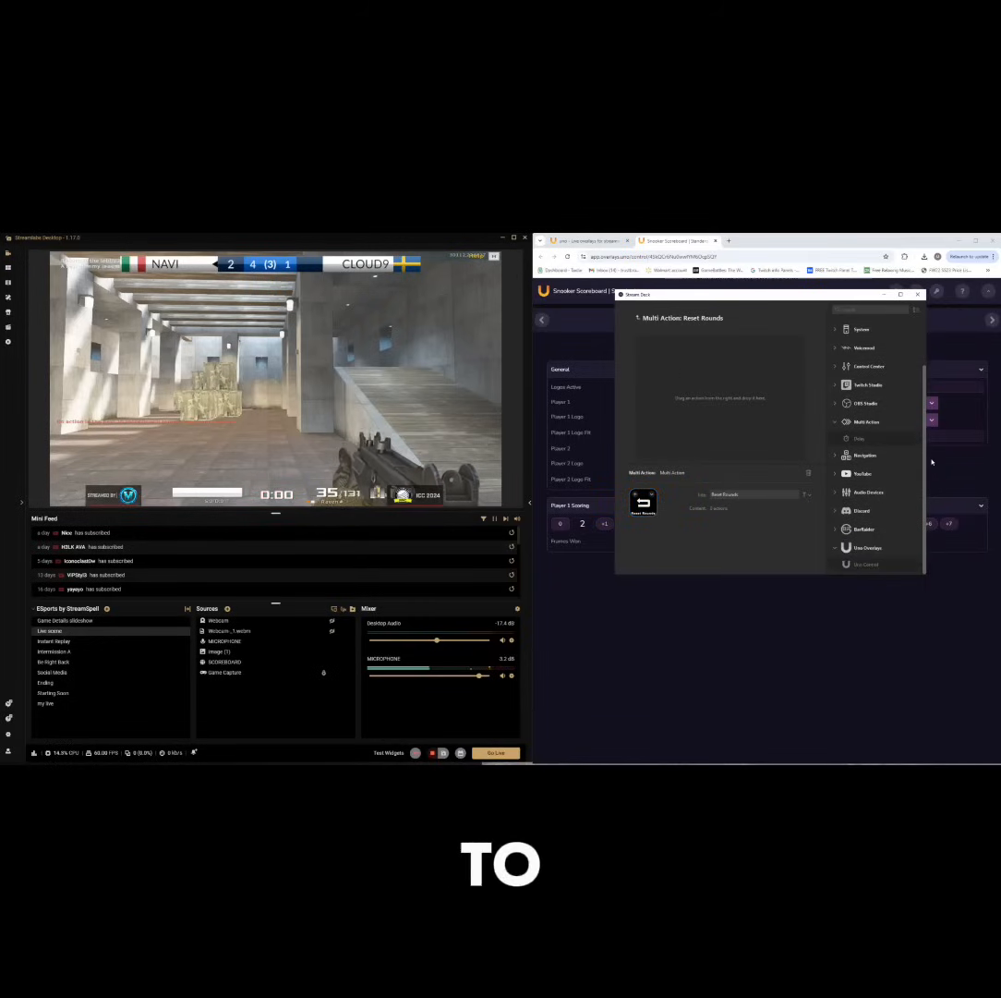
Add an Uno Control action to the Reset Rounds multi action and title it "Team 1 Rounds"
left_click_drag(873, 570, 686, 338)
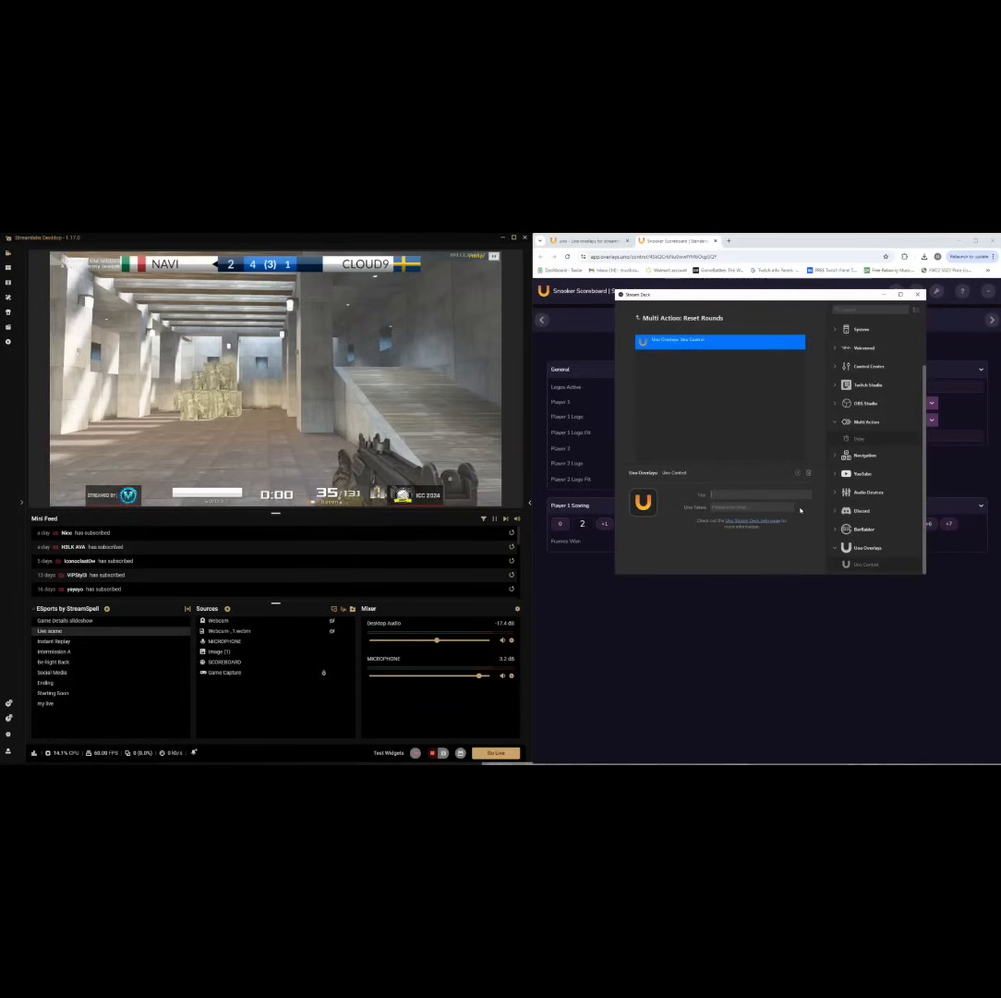
type("Team 1")
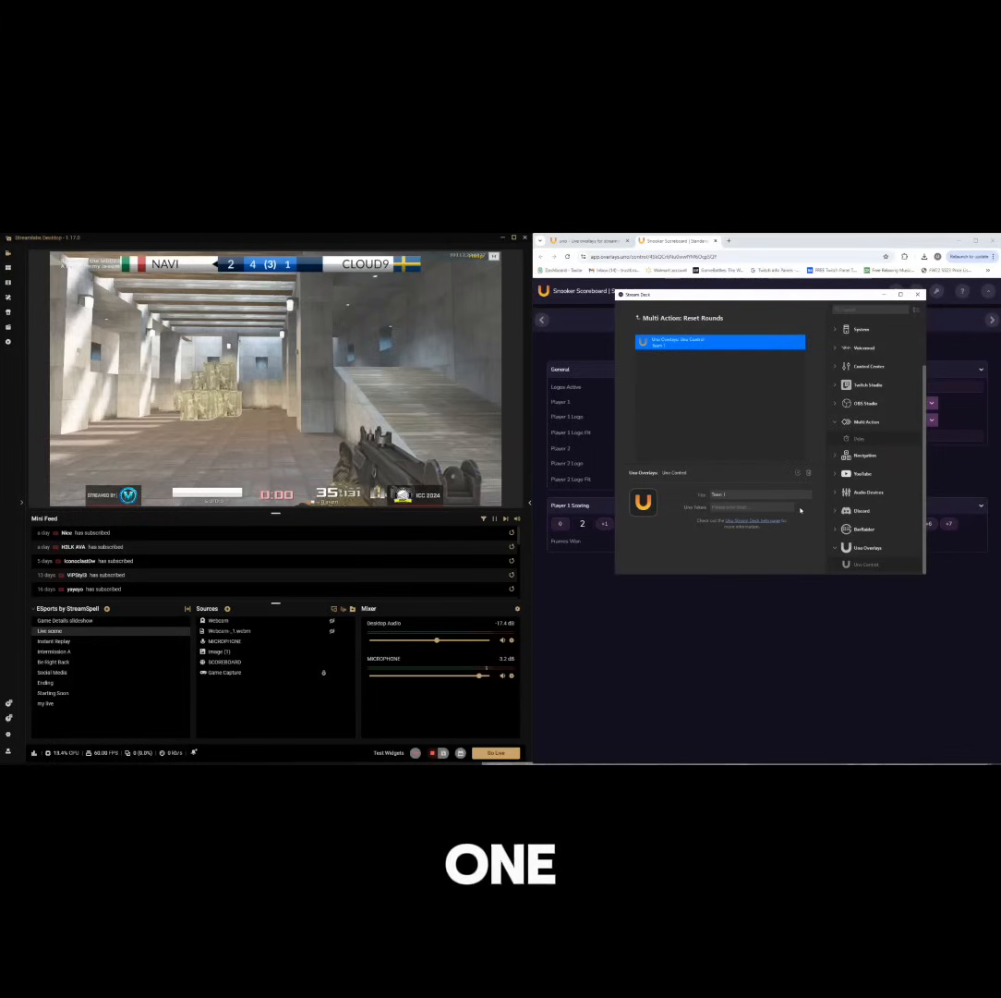
type(" Rounds")
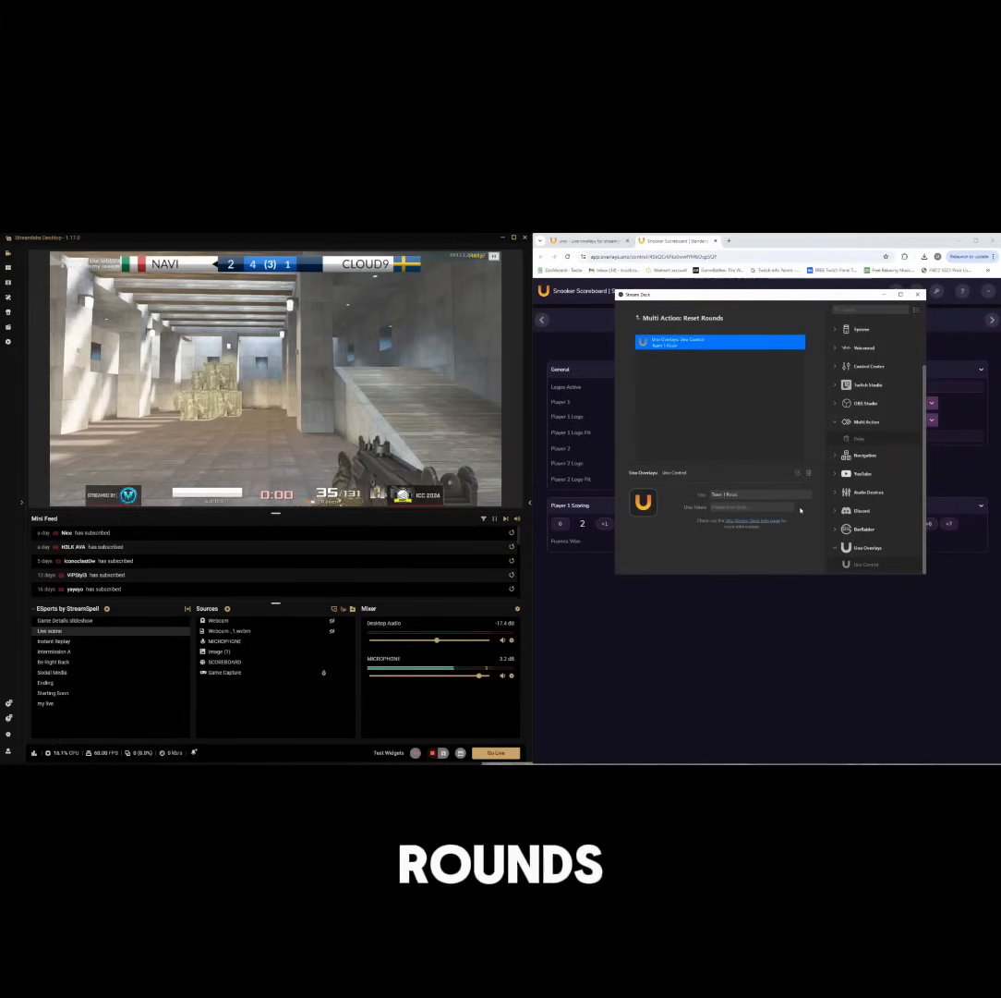
Paste the Uno token into the Team 1 Rounds action and set its action to Change overlay field
left_click(764, 507)
key("ctrl+v")
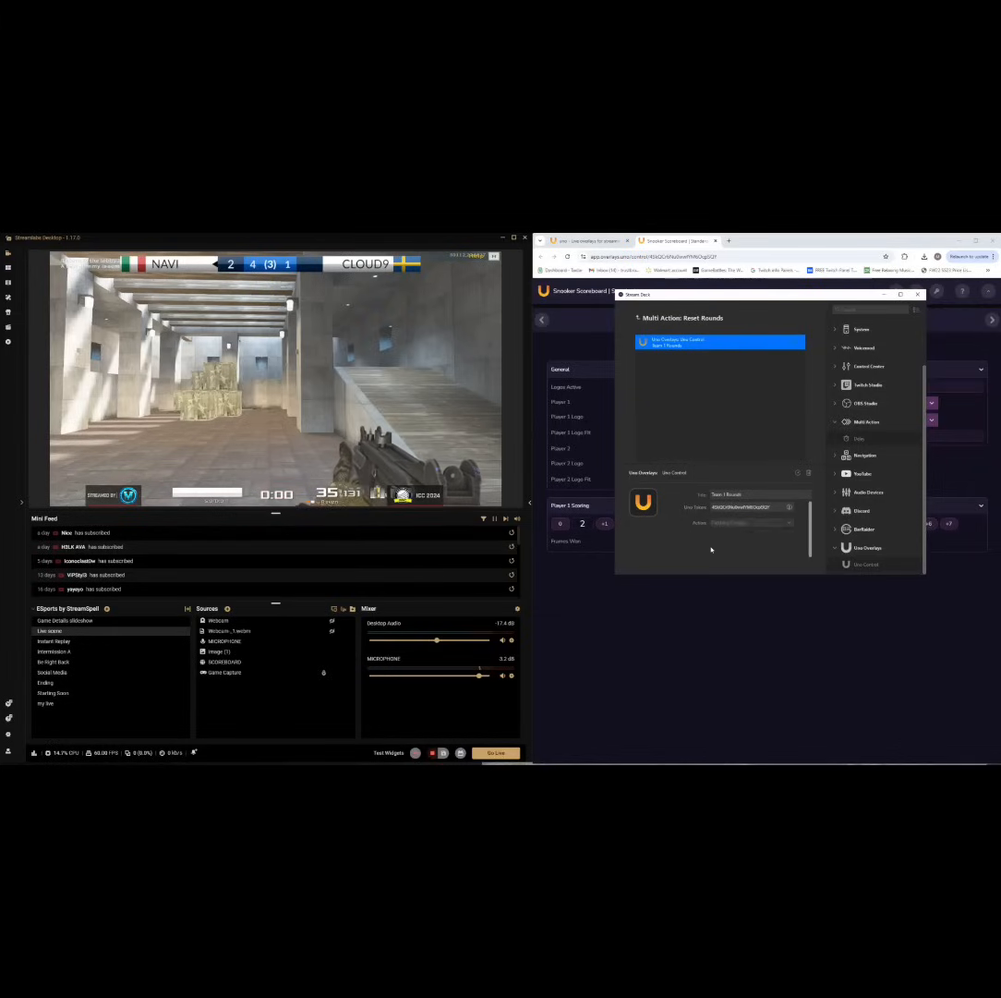
left_click(740, 523)
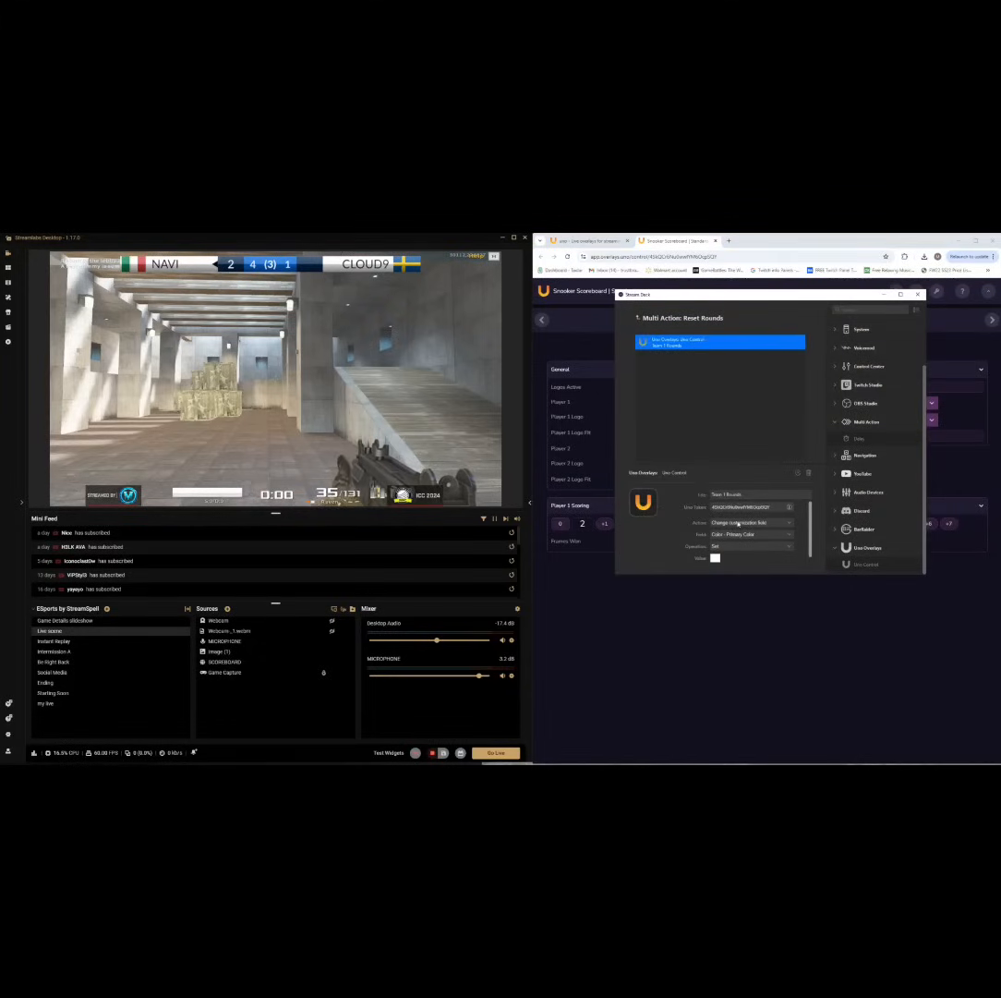
left_click(738, 523)
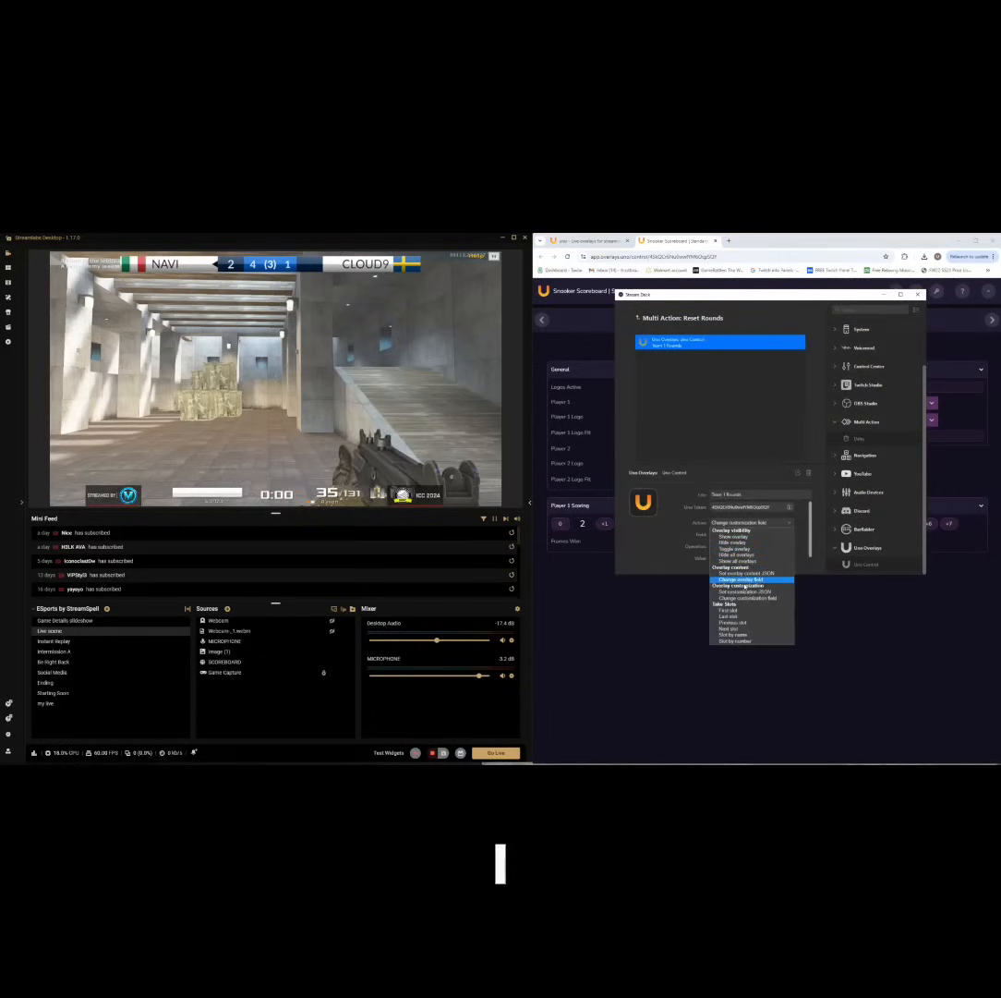
left_click(740, 579)
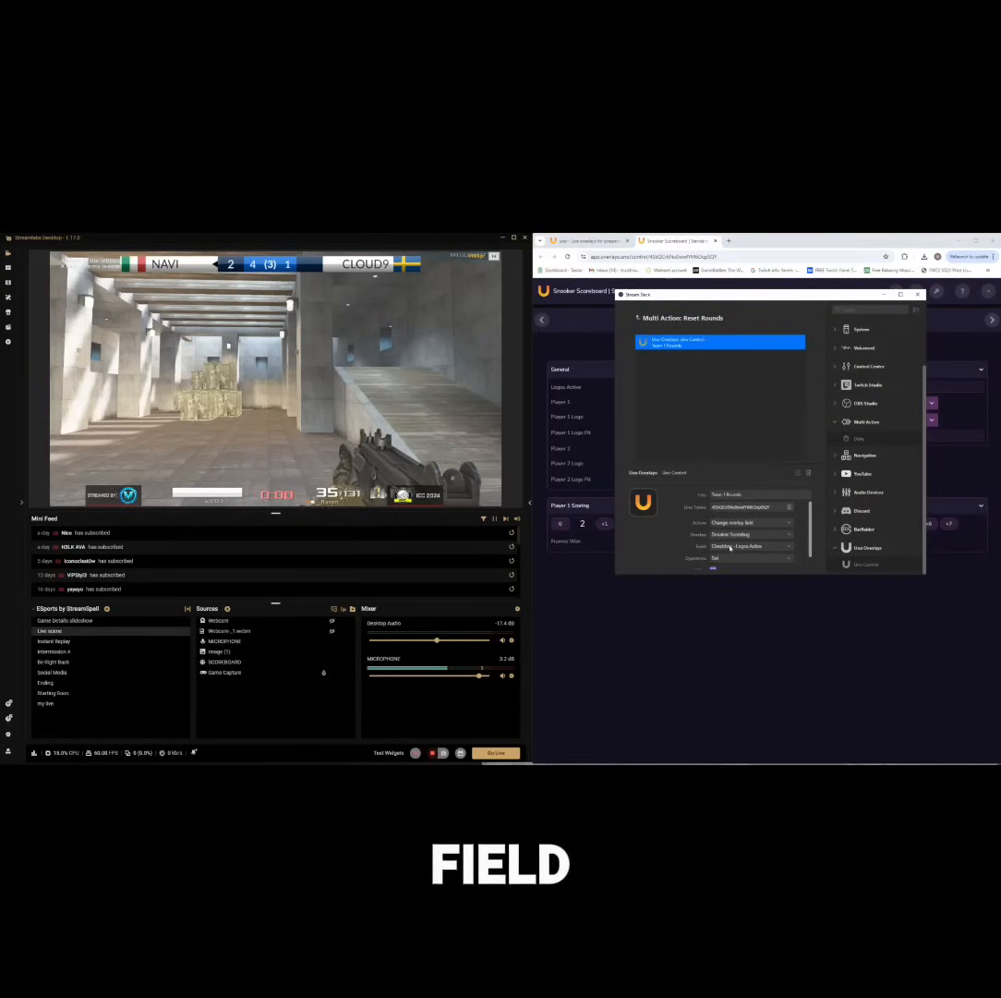
Target the Counter - Player 1 Score field in the Team 1 Rounds action with the Set operation
left_click(750, 546)
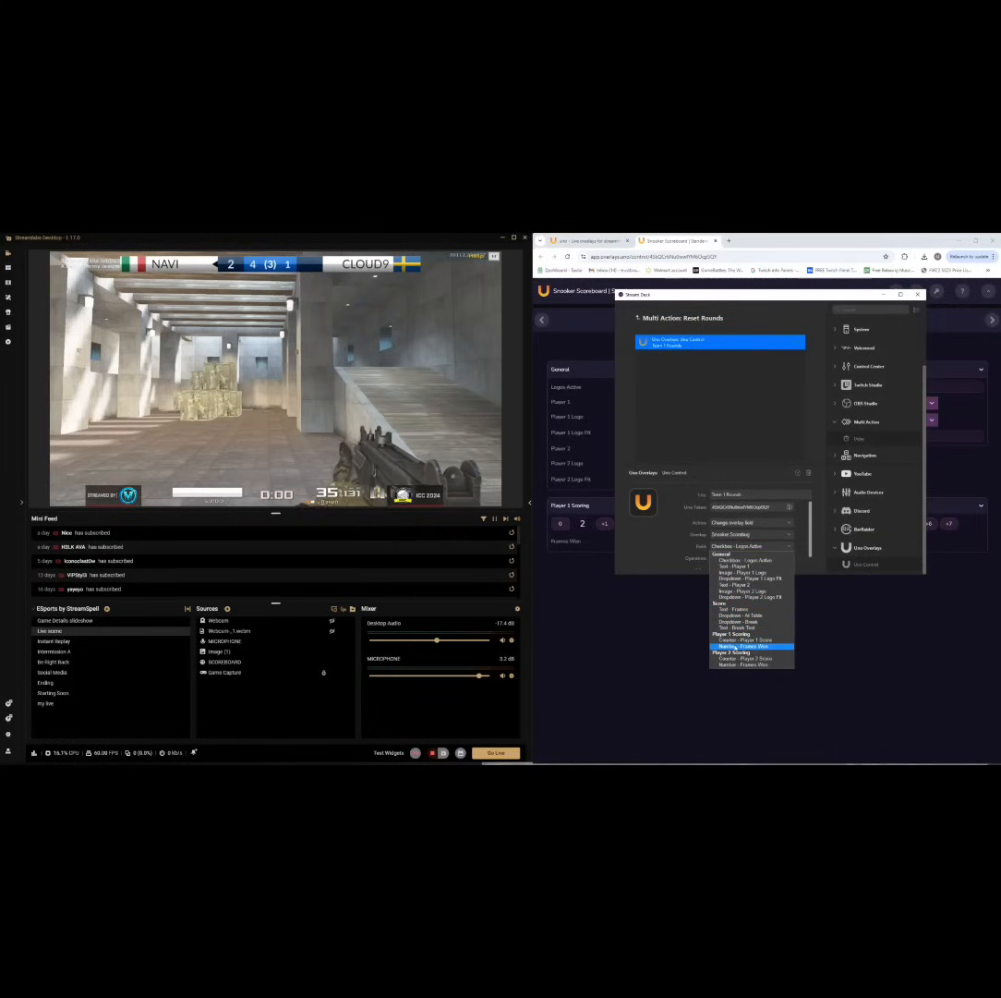
left_click(765, 642)
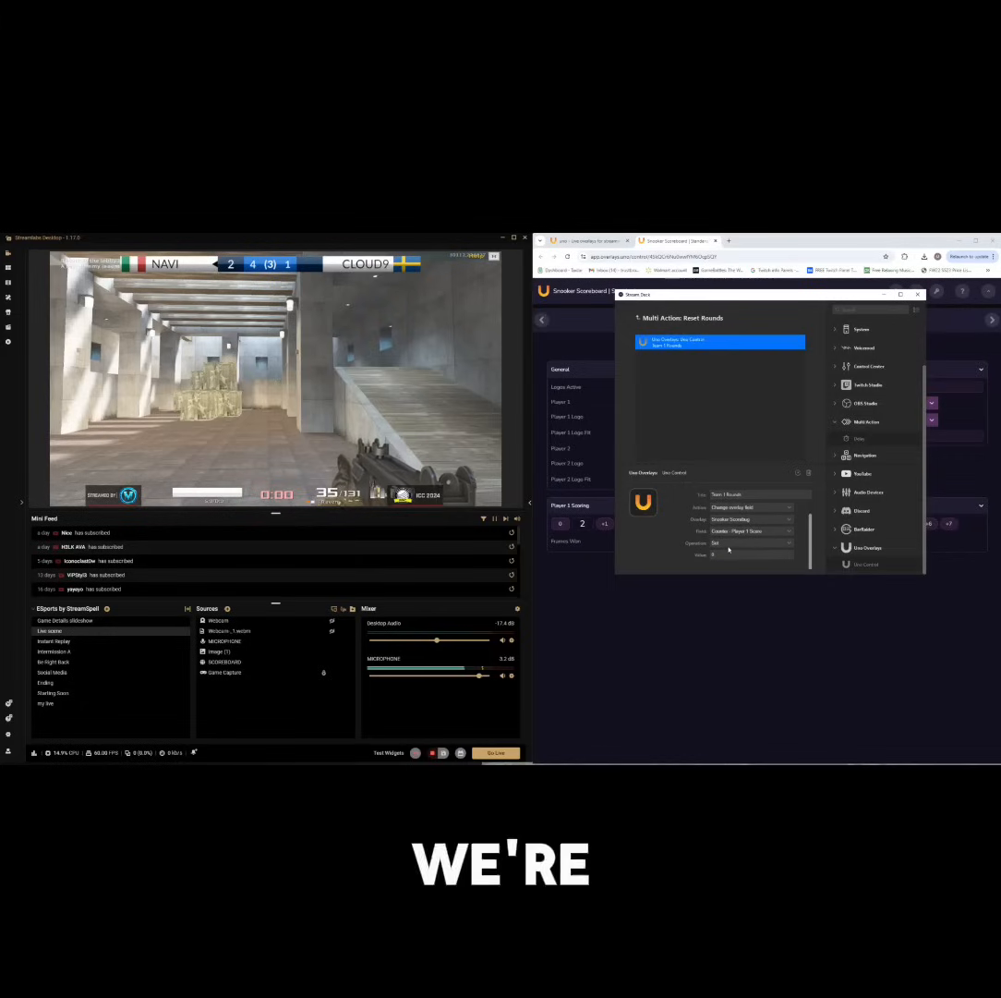
left_click(726, 543)
left_click(726, 549)
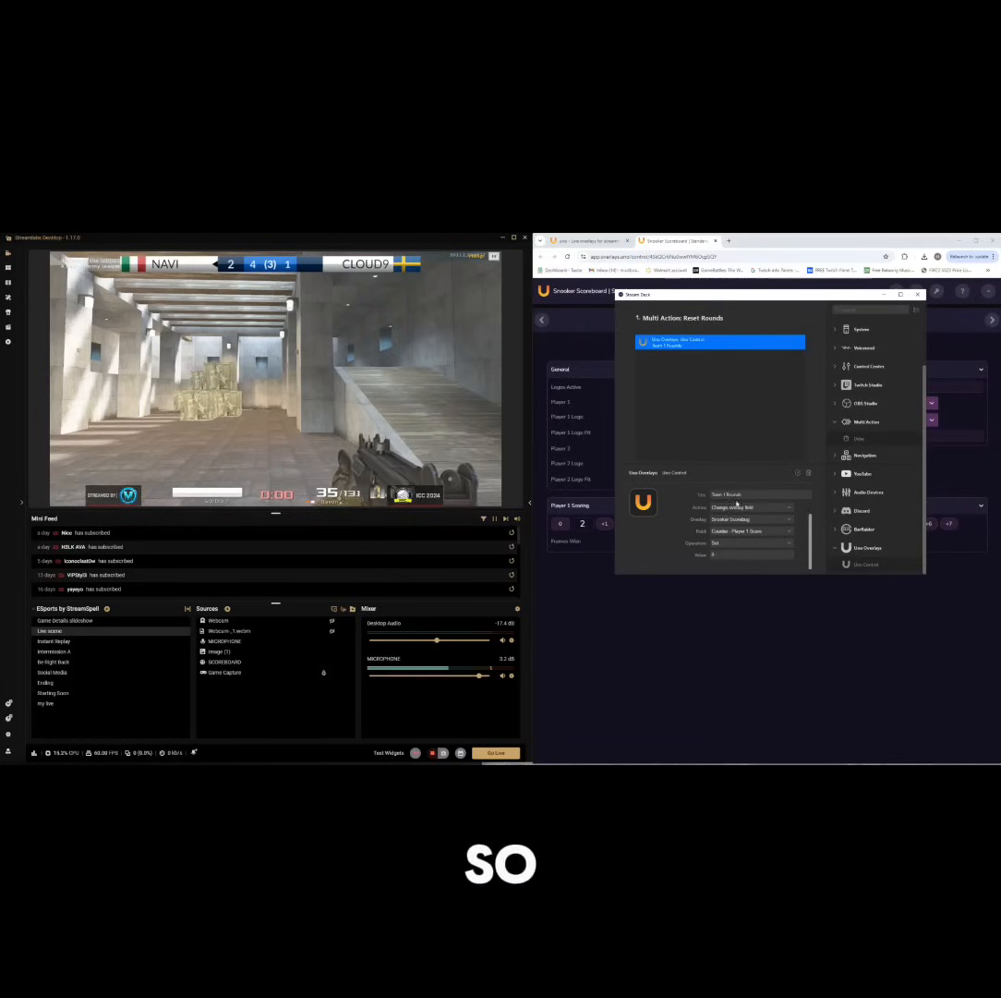
Duplicate the Team 1 Rounds action inside the Reset Rounds multi action and title the copy "Team 2 Rounds"
left_click(697, 373)
left_click(776, 344)
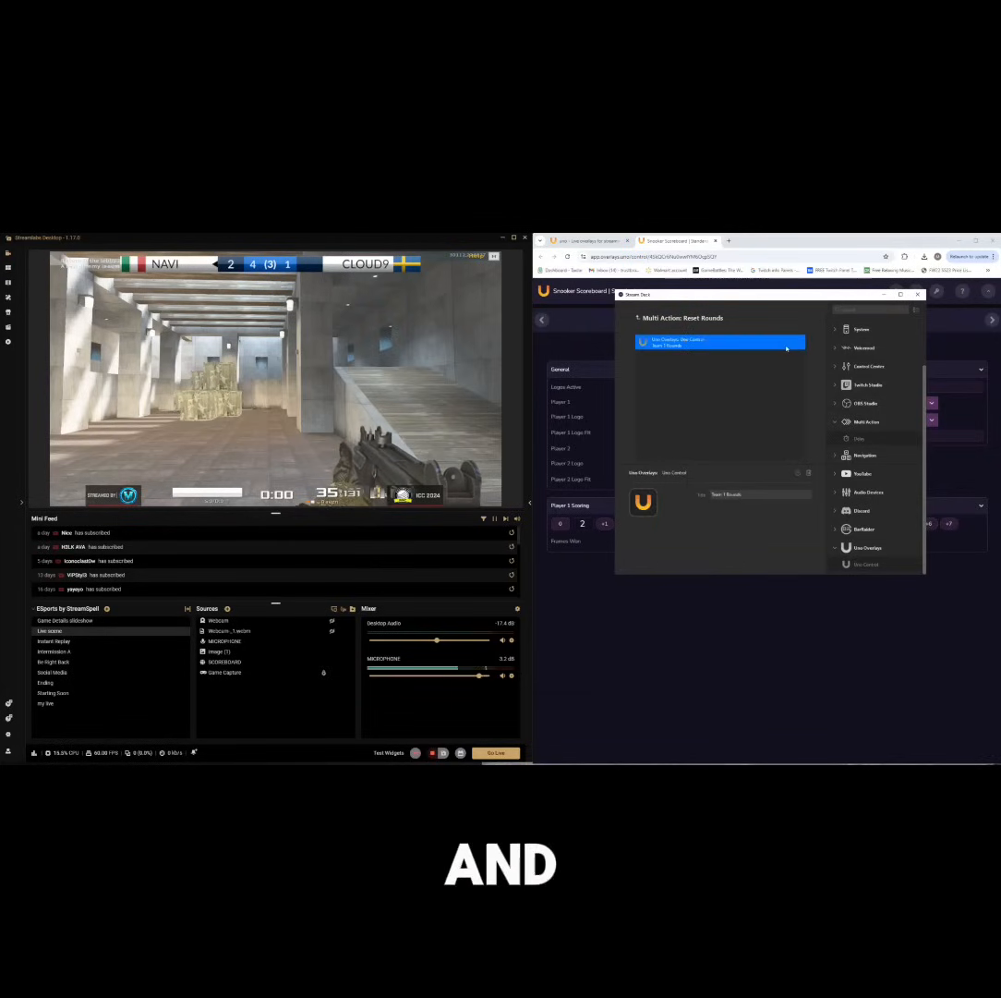
right_click(778, 347)
left_click(780, 348)
left_click(651, 362)
right_click(651, 362)
left_click(674, 371)
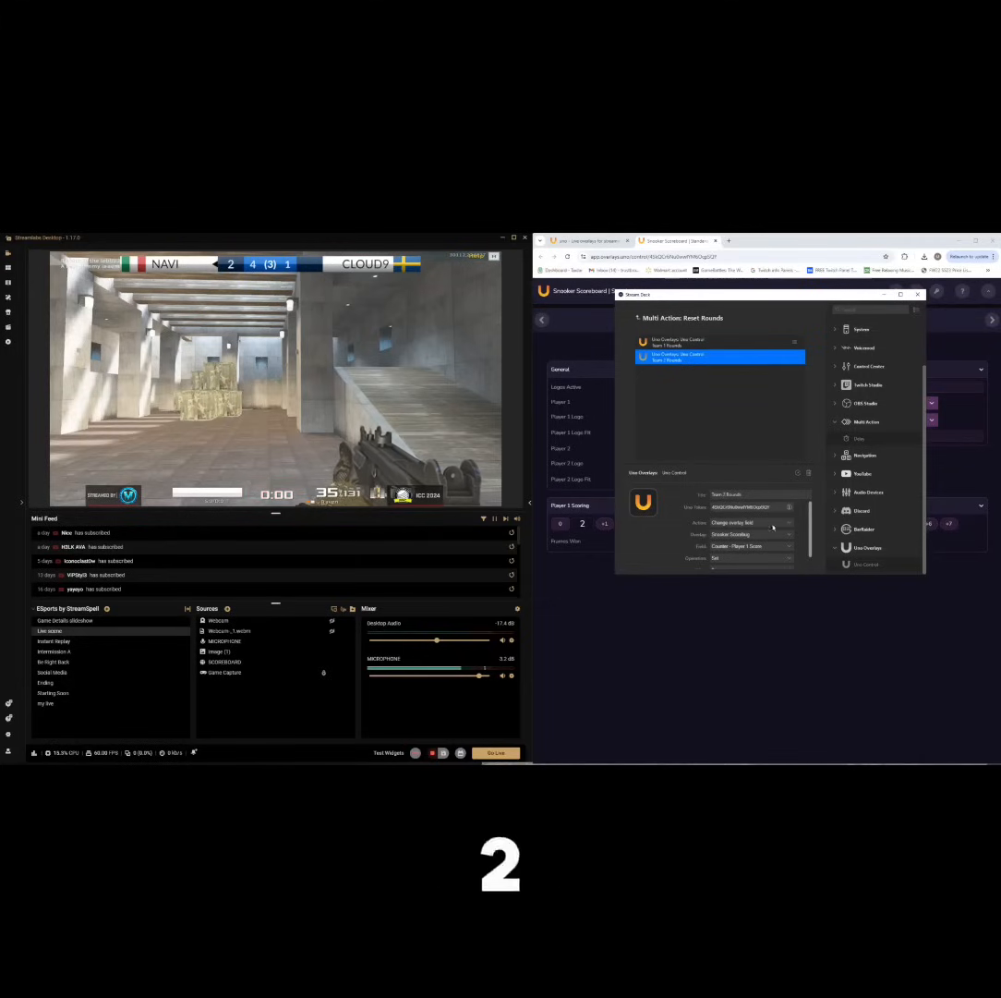
Change the Team 2 Rounds action's field to Counter - Player 2 Score and return to the key layout
left_click(743, 531)
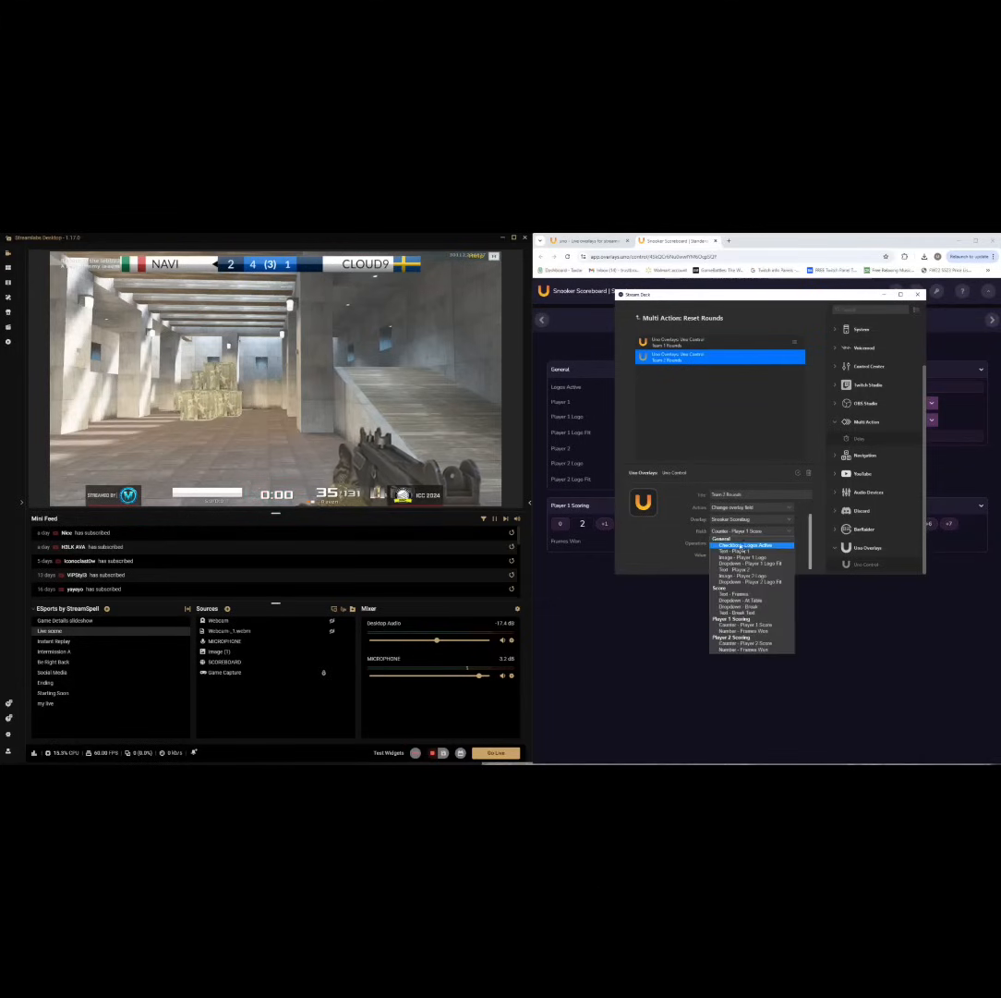
left_click(739, 643)
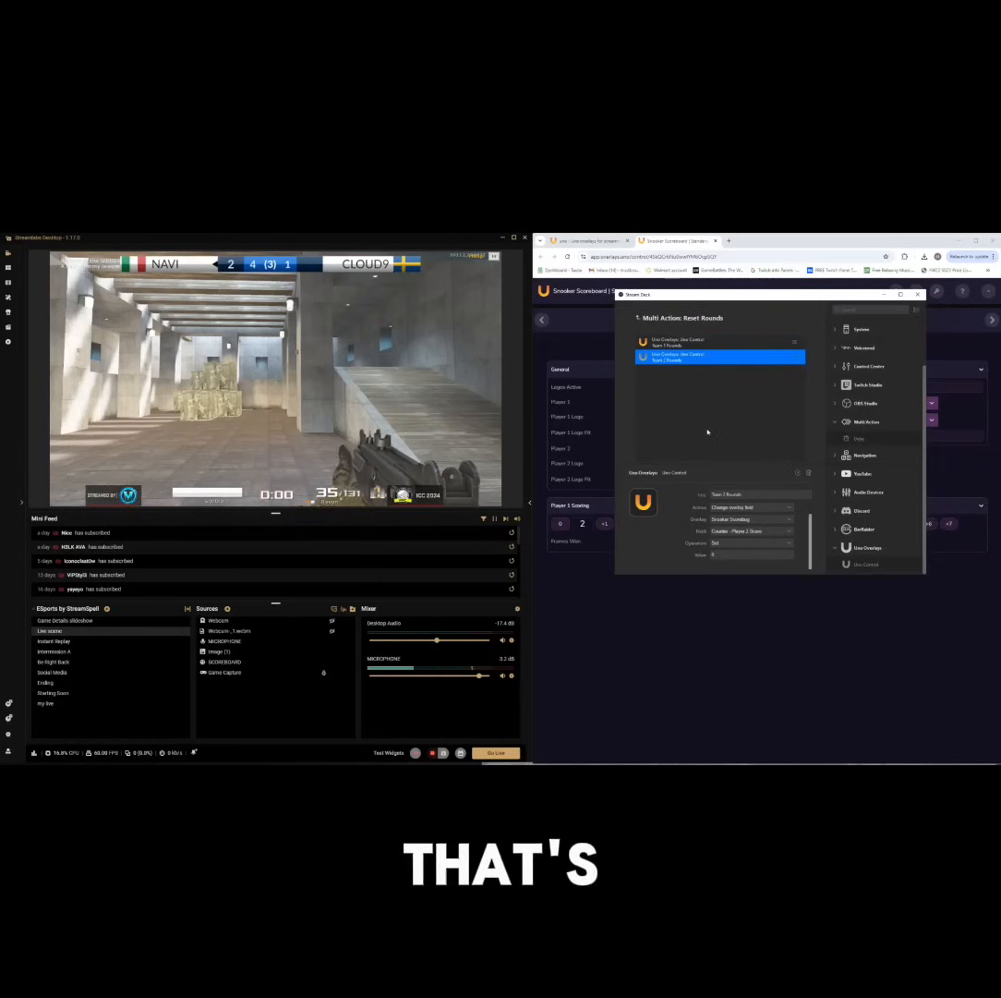
left_click(685, 402)
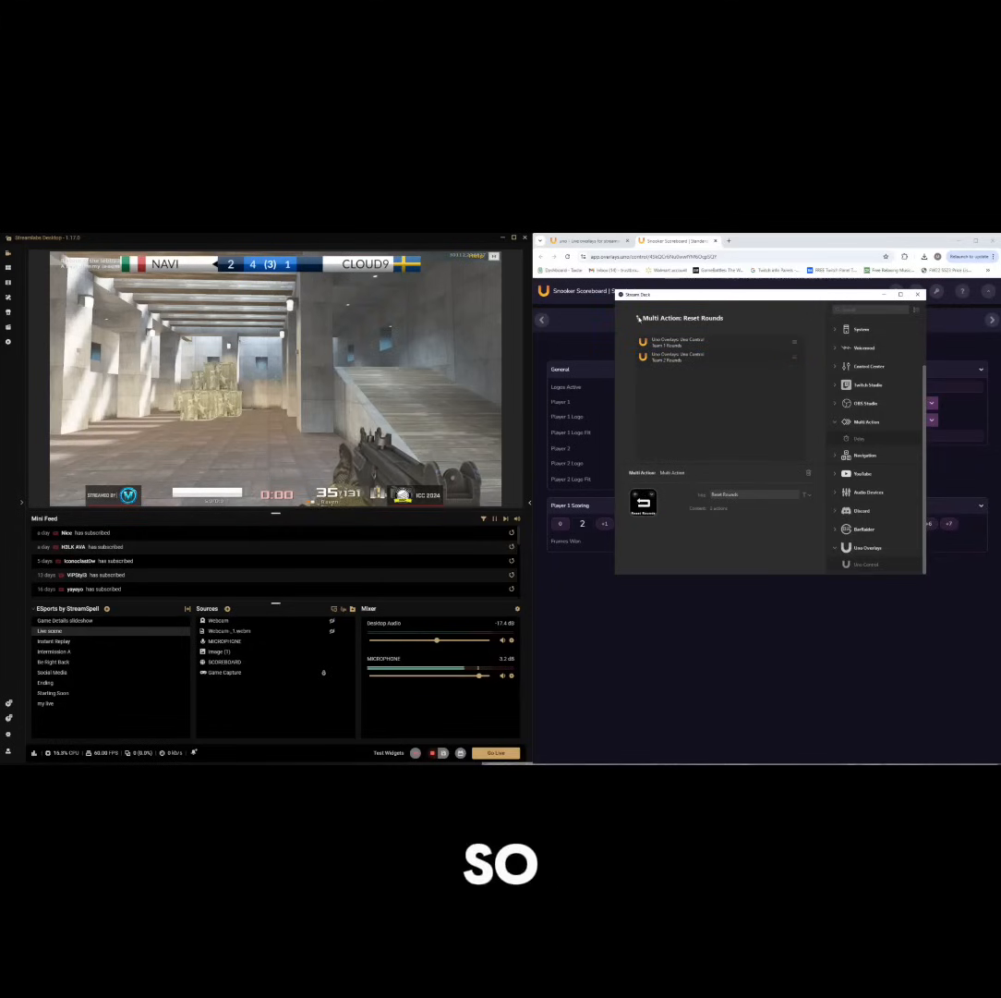
left_click(637, 318)
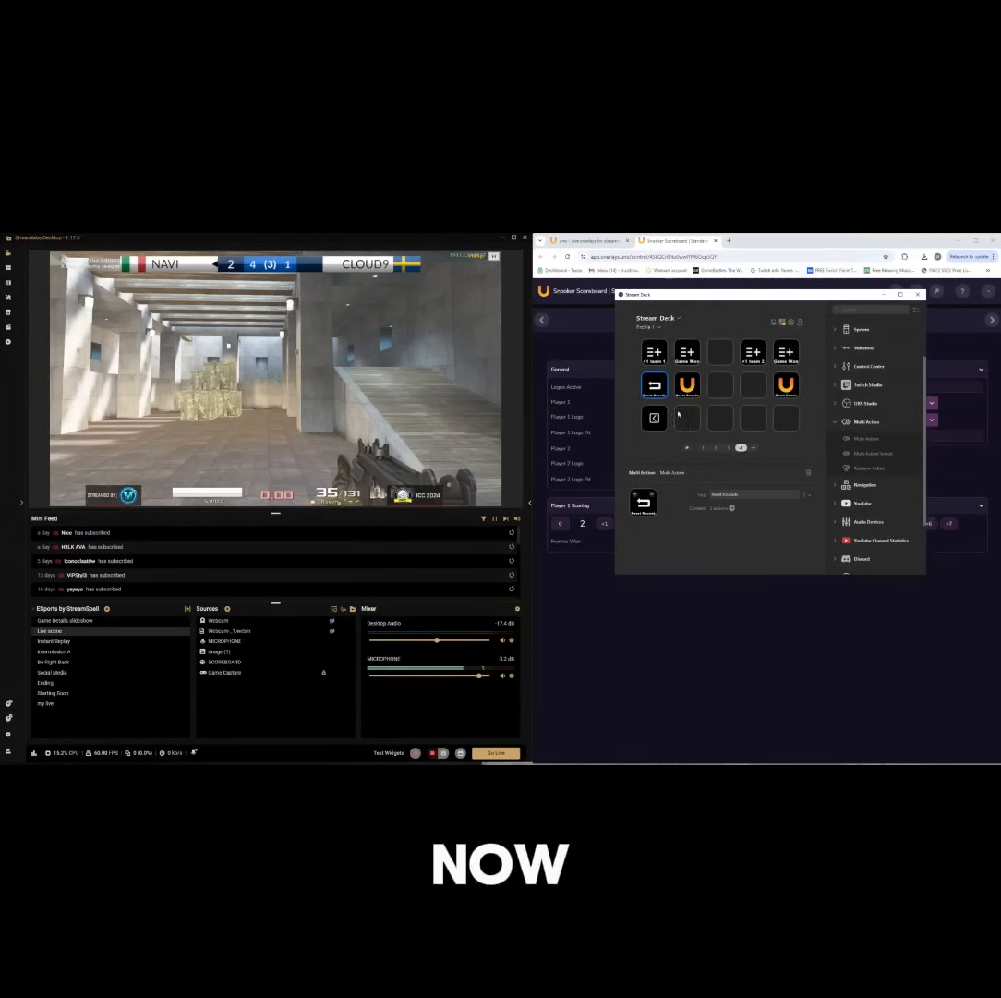
Delete the old Uno Control keys for Reset Rounds and Reset Games from the second row
right_click(689, 383)
left_click(689, 383)
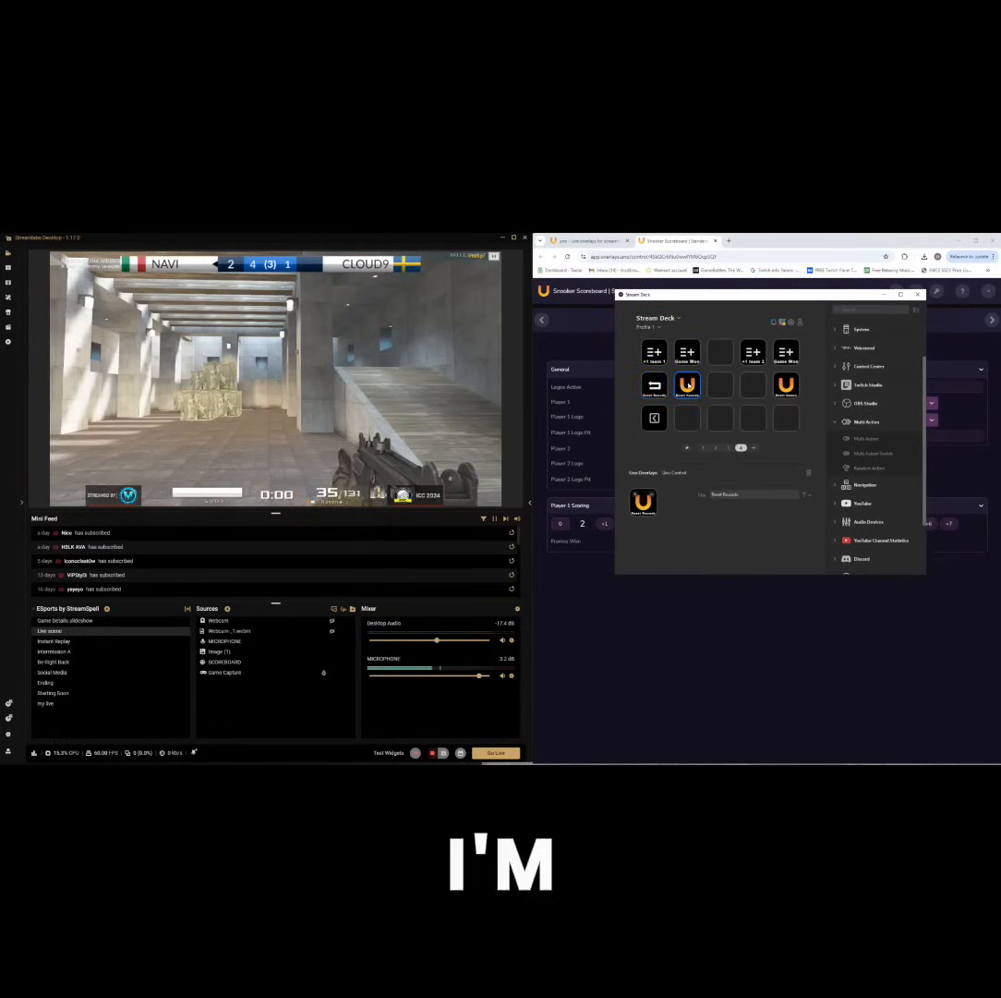
right_click(689, 384)
left_click(703, 450)
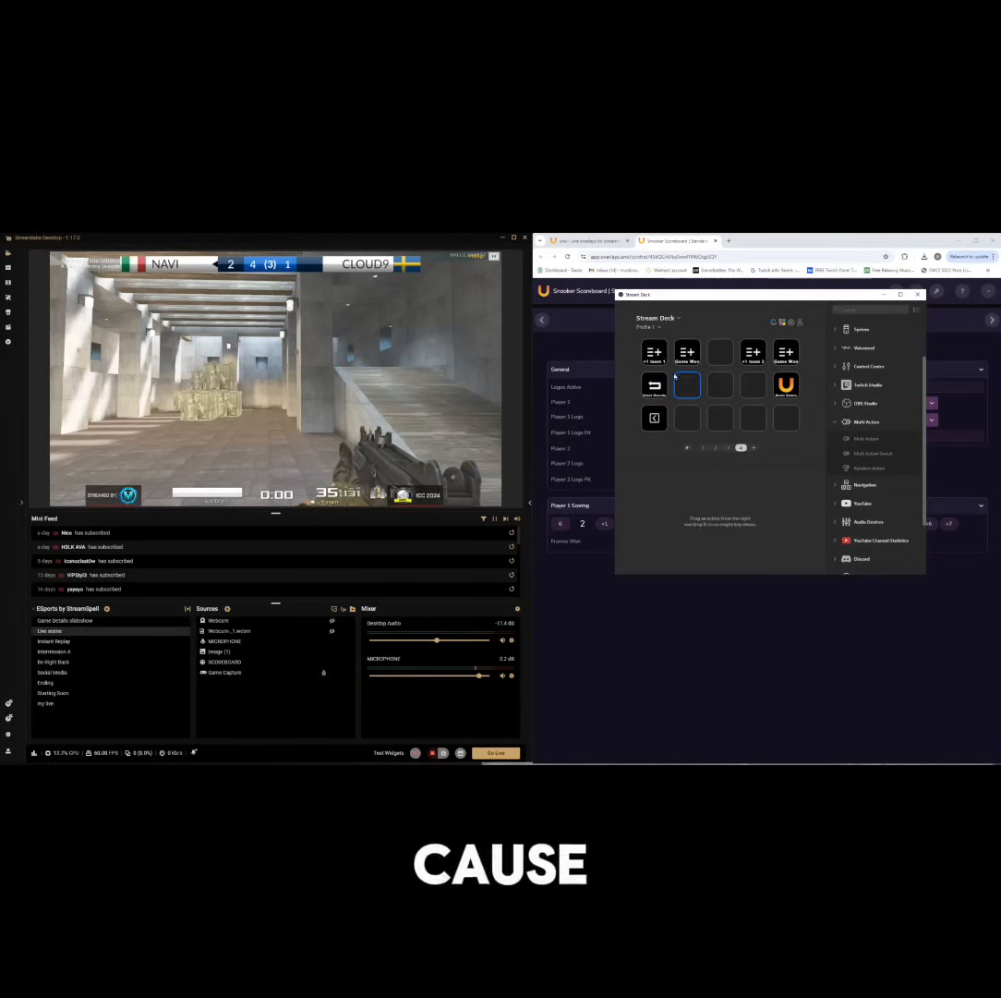
left_click(657, 385)
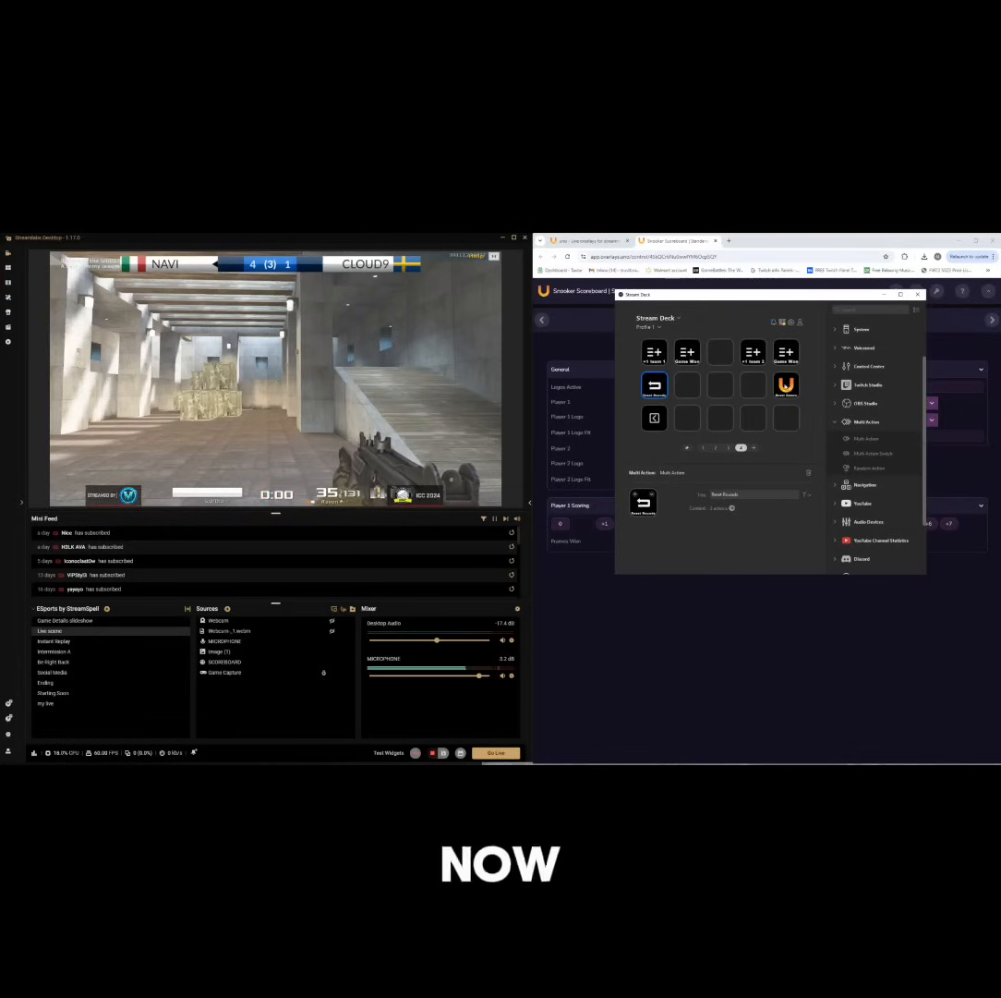
left_click(786, 385)
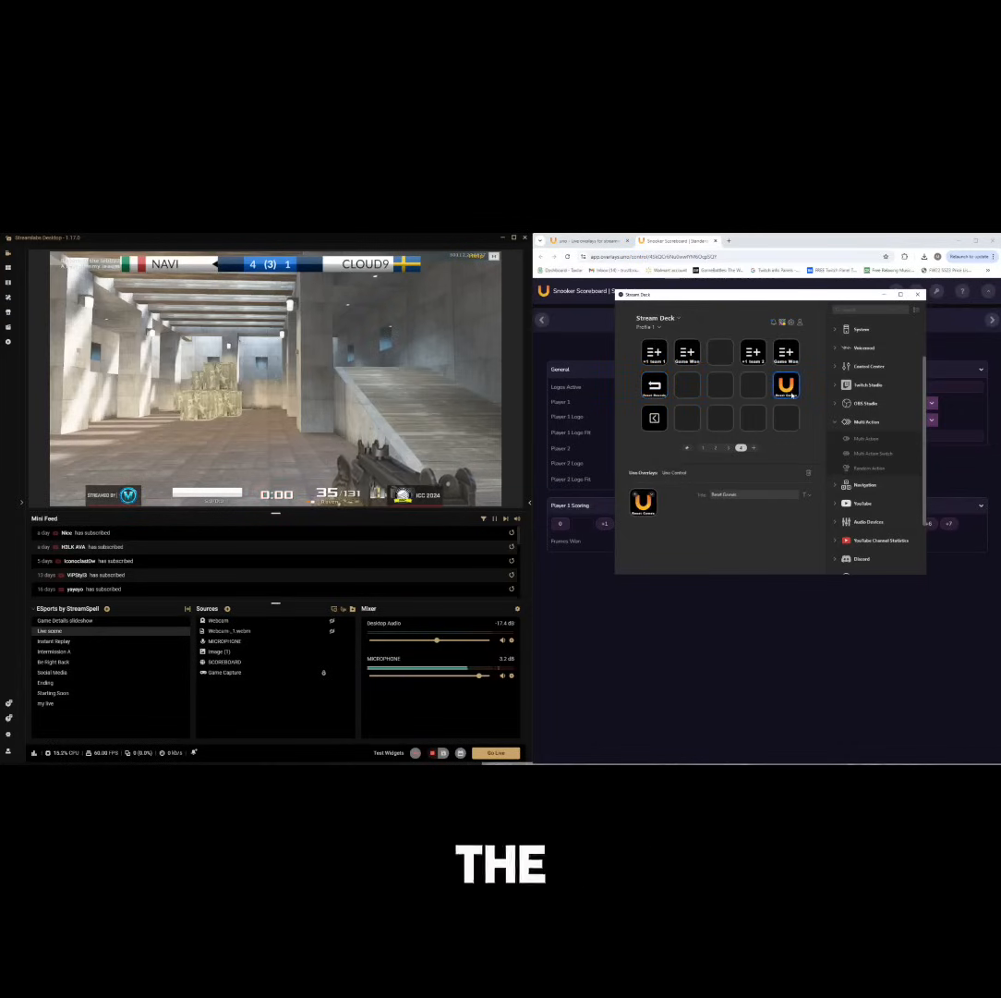
right_click(795, 392)
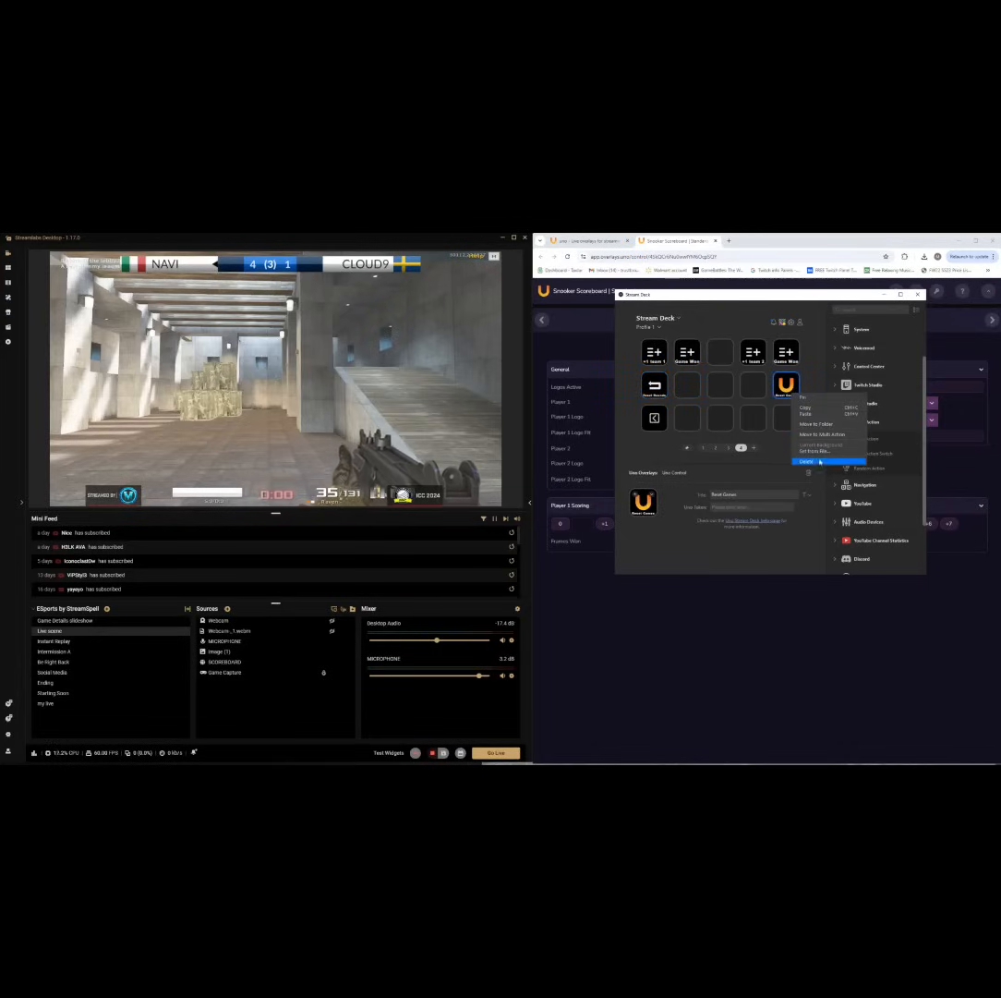
left_click(819, 462)
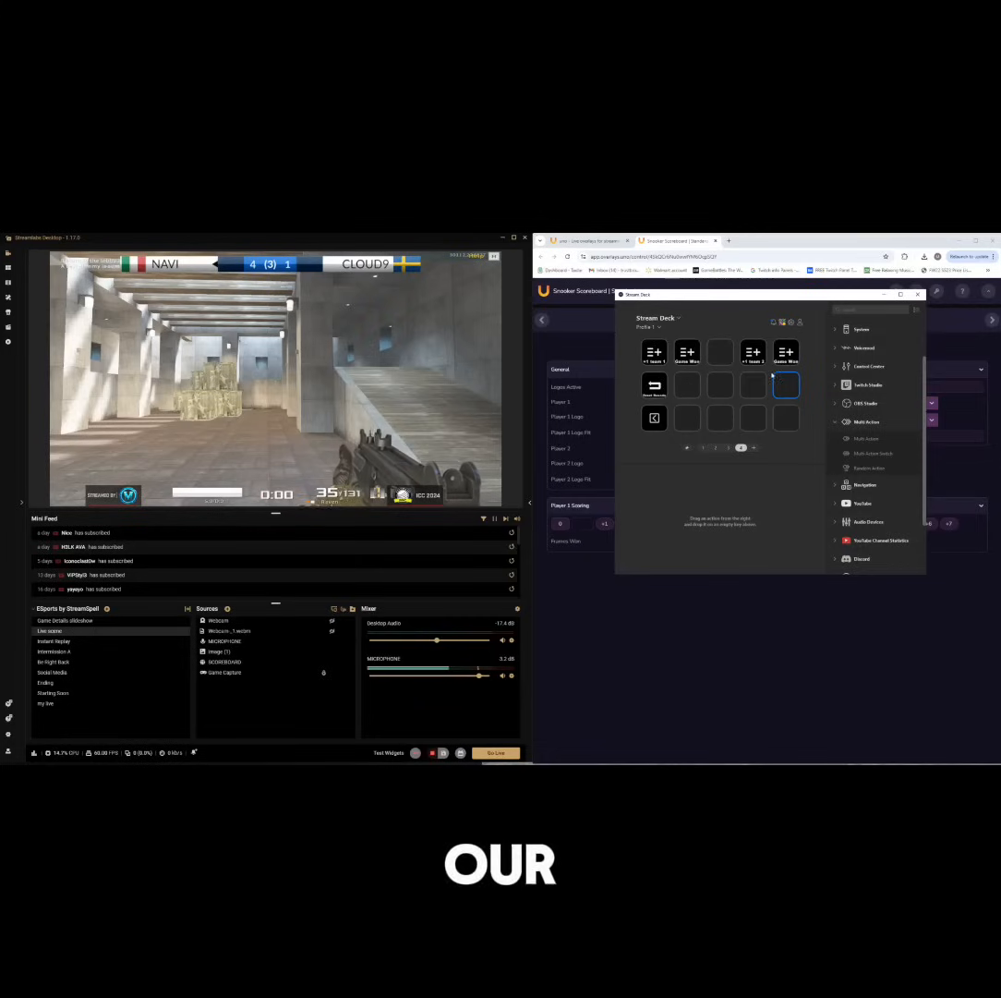
Copy the Reset Rounds multi action key into the second row's last slot and title the copy "Reset Games"
left_click(656, 387)
right_click(658, 391)
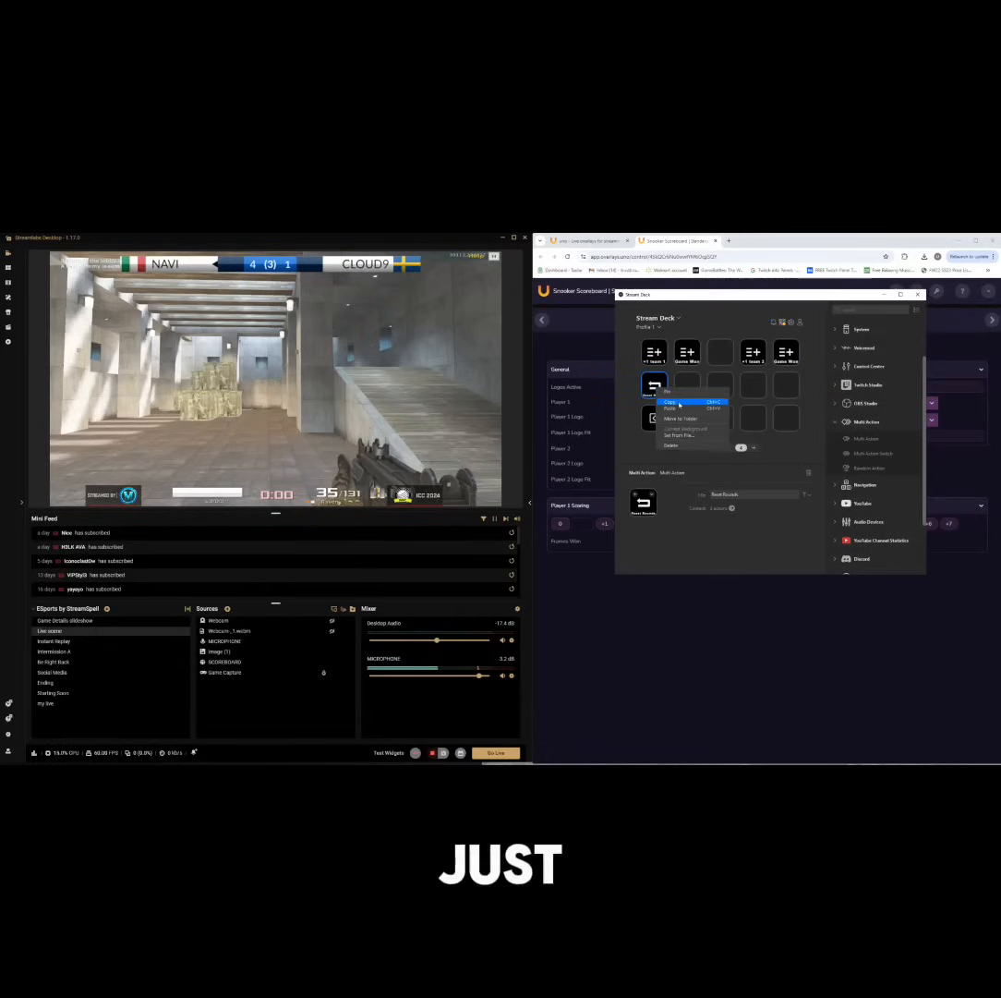
left_click(671, 403)
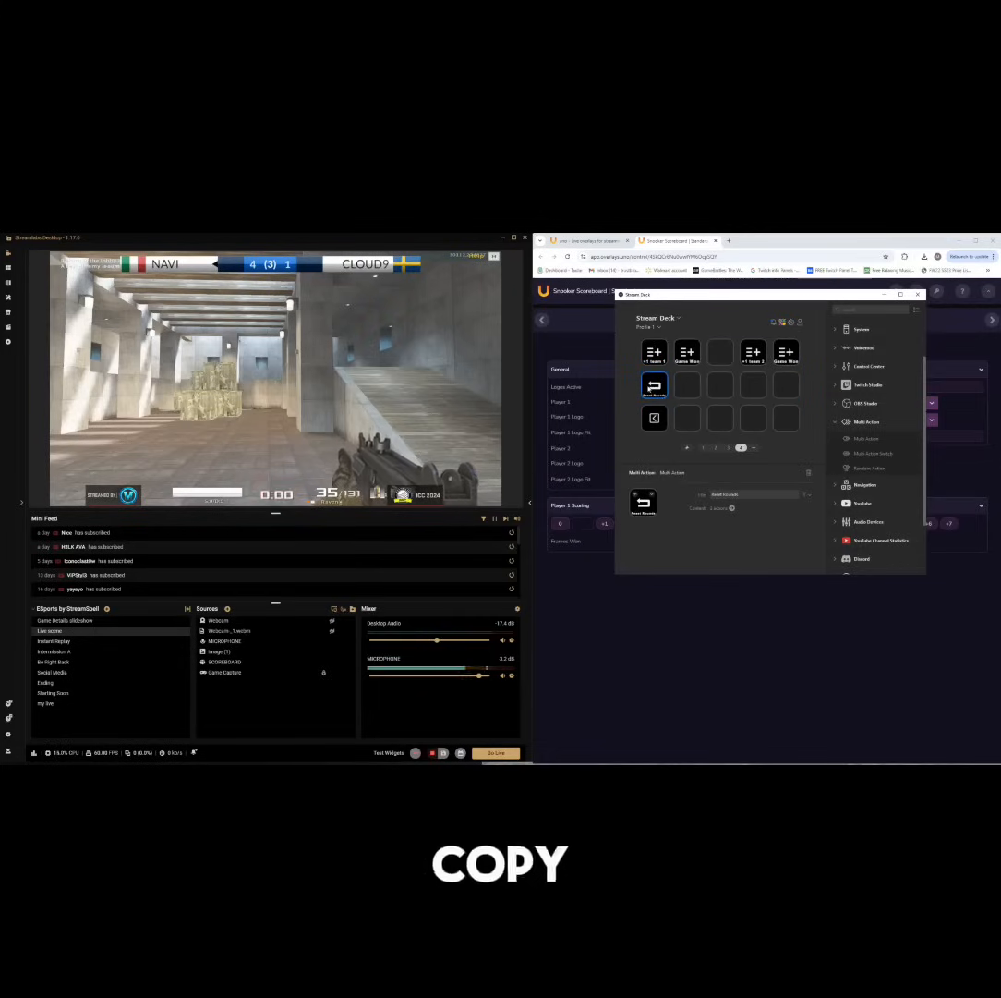
right_click(790, 386)
left_click(798, 396)
left_click(790, 388)
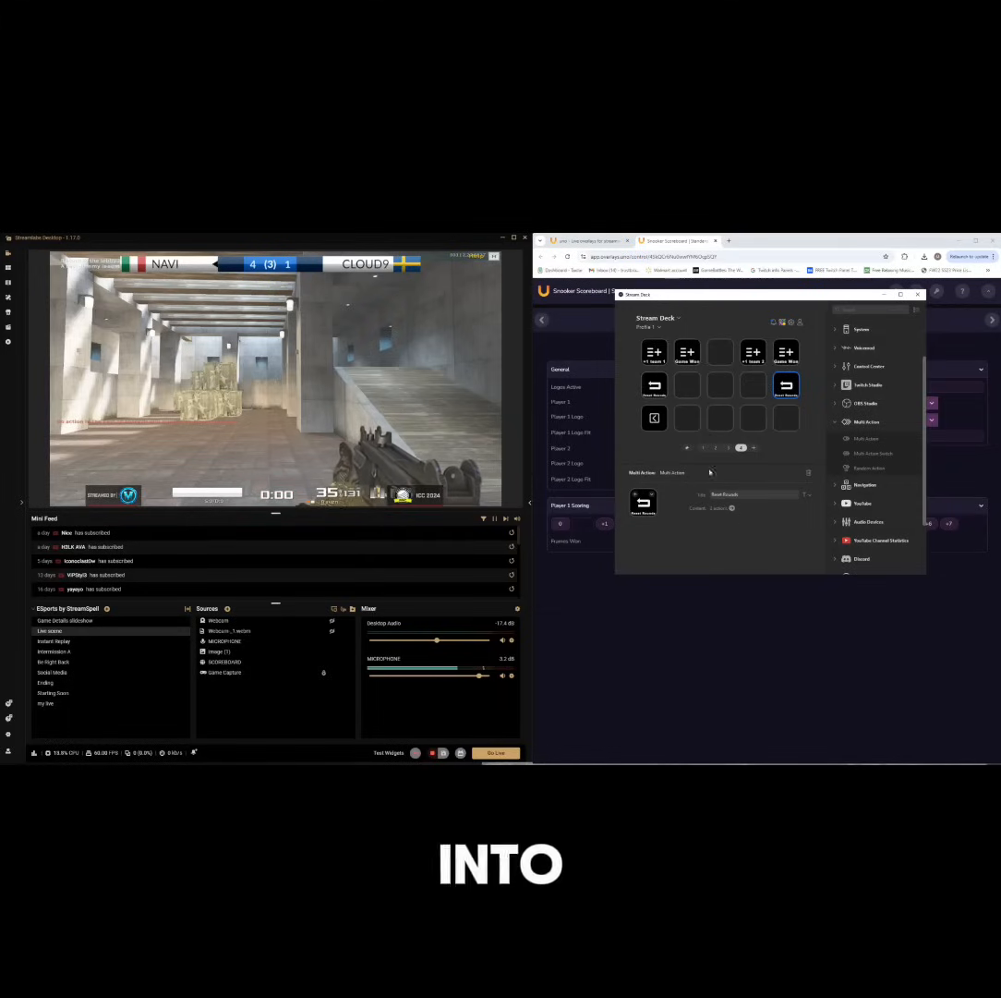
double_click(731, 493)
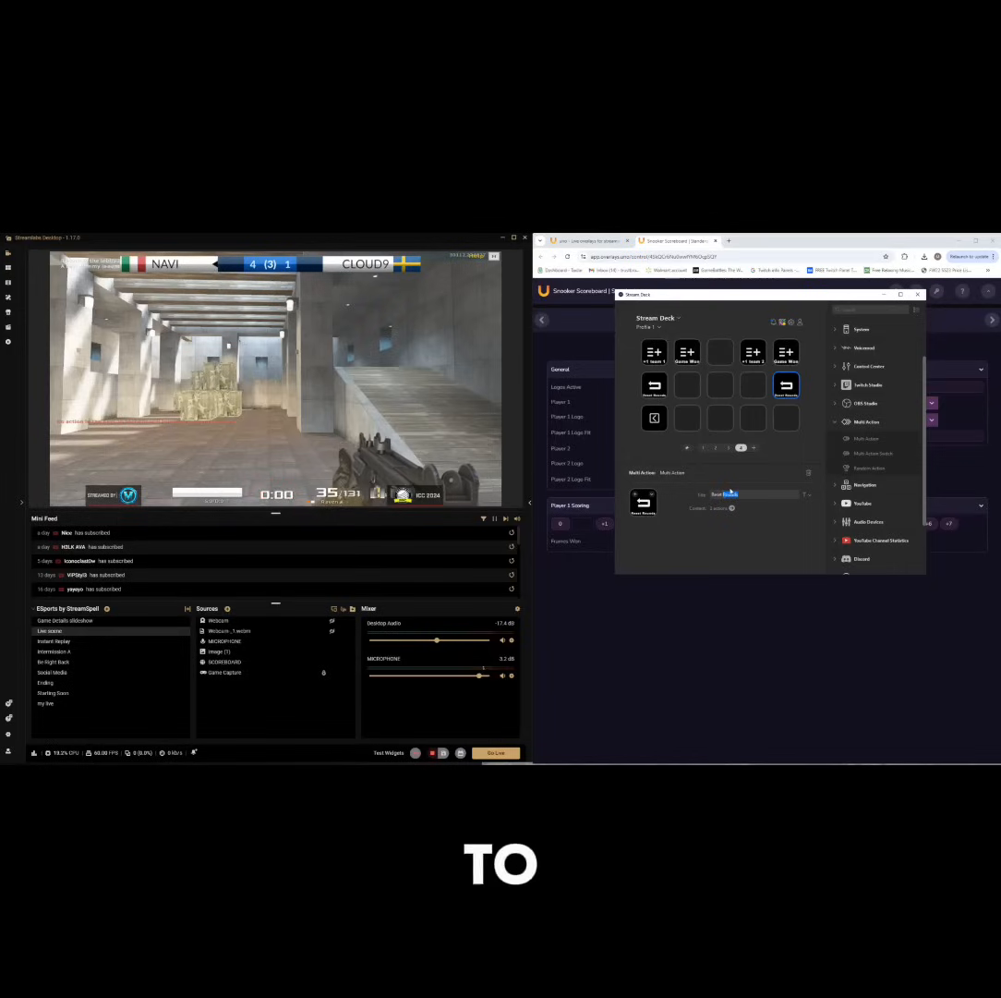
type("Games")
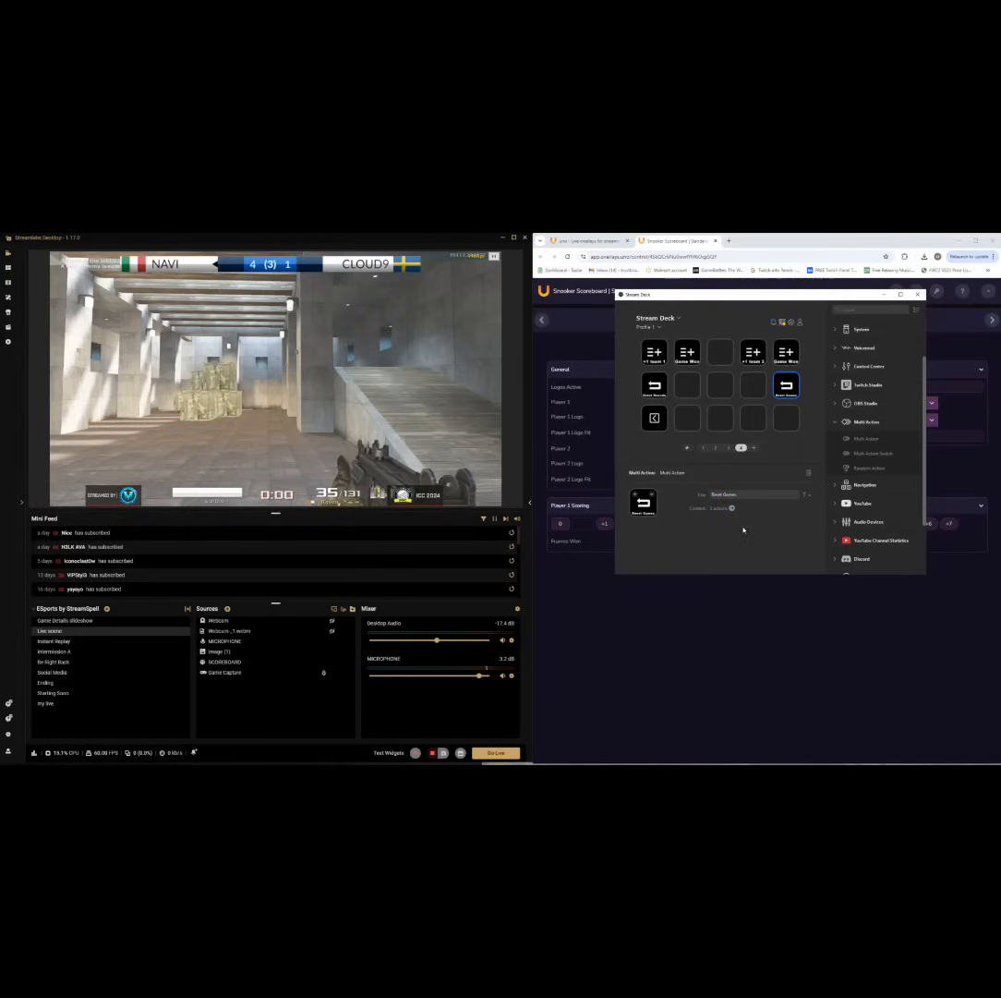
In the Reset Games multi action, change the two actions' fields to Number - Frames Won for Player 1 and Player 2
left_click(731, 508)
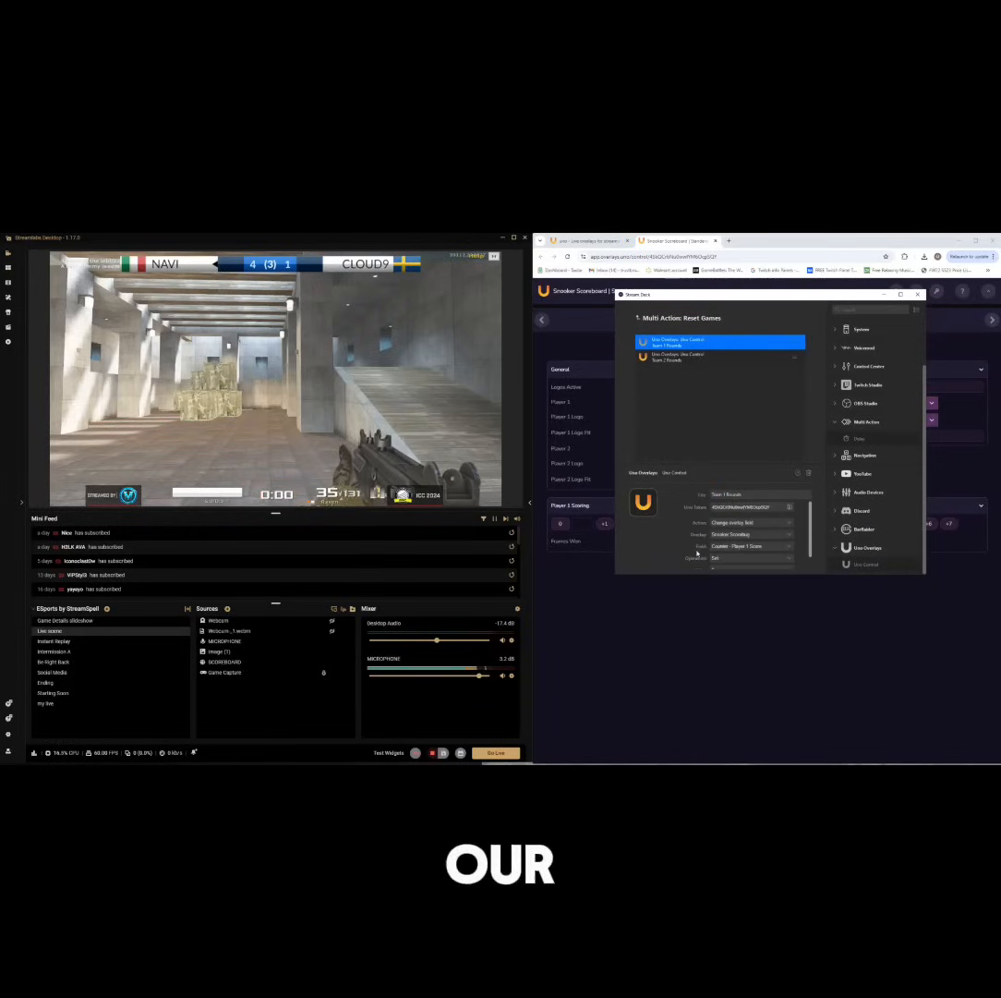
left_click(758, 547)
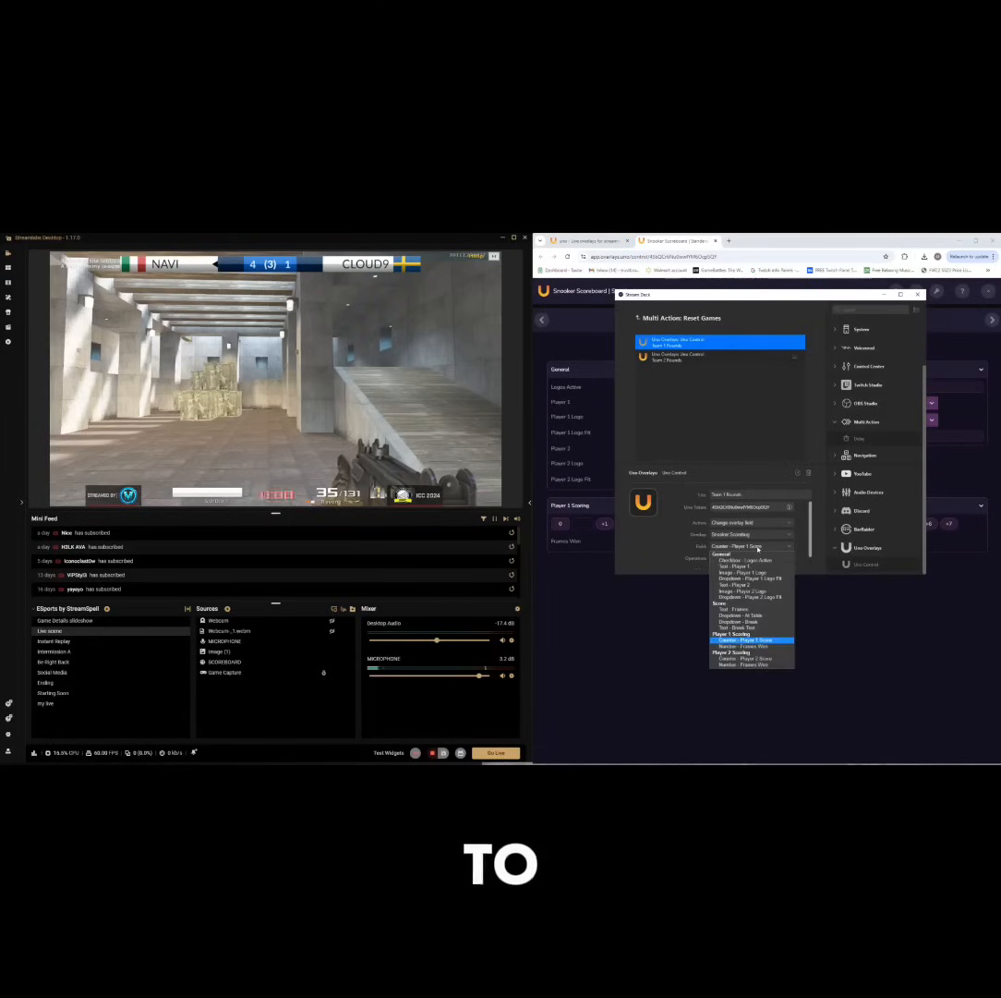
left_click(748, 645)
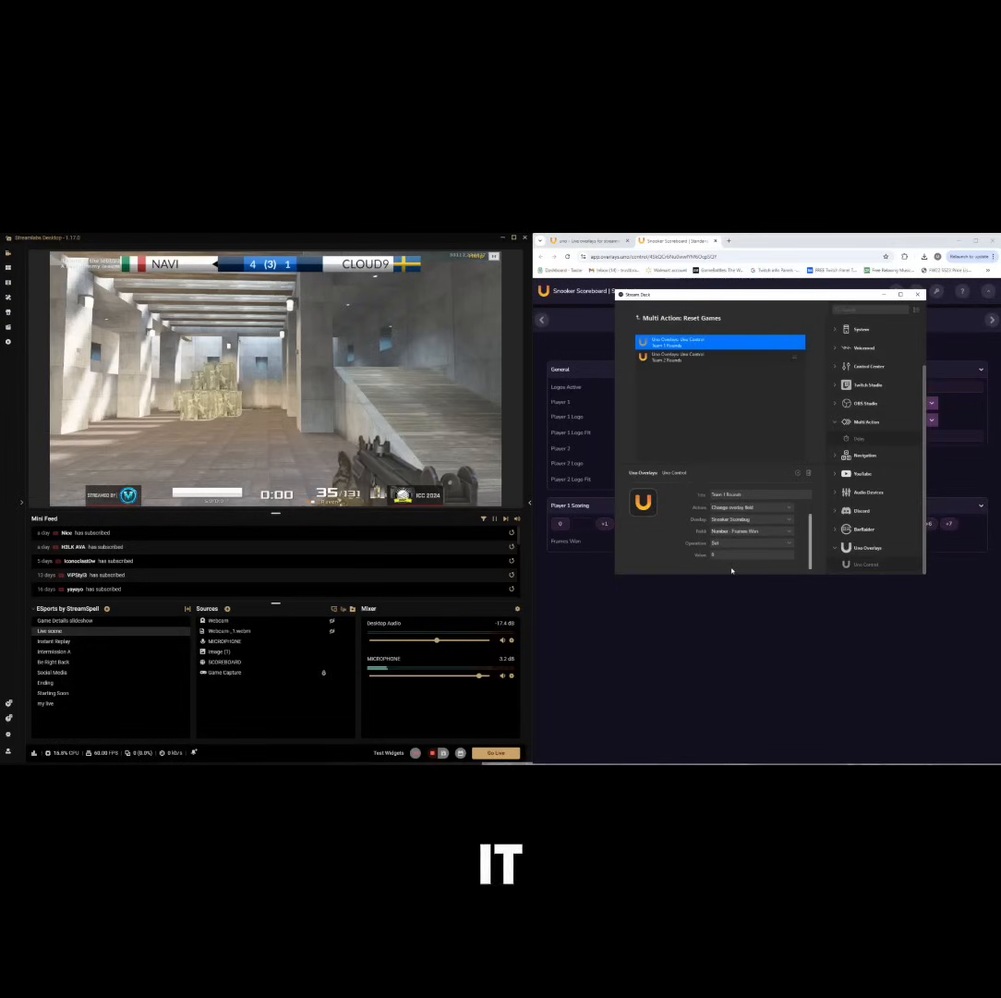
left_click(710, 358)
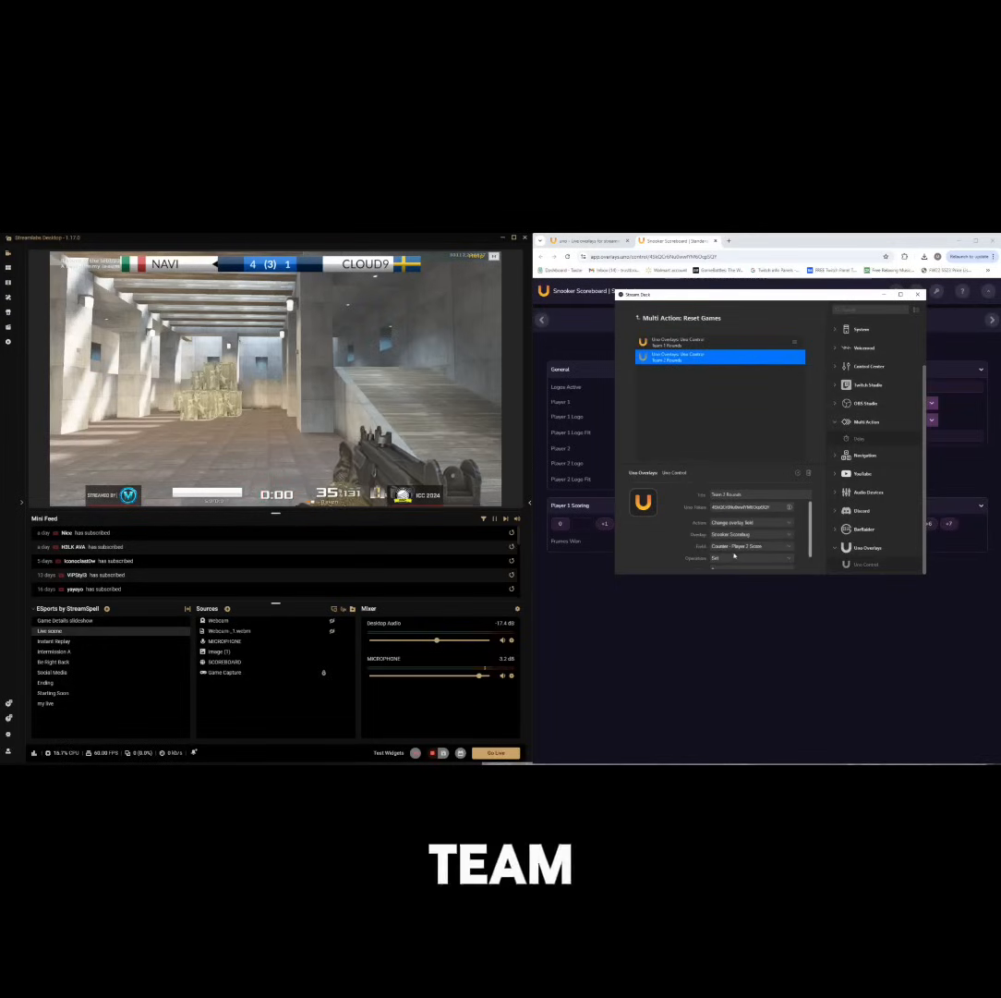
left_click(739, 547)
left_click(748, 662)
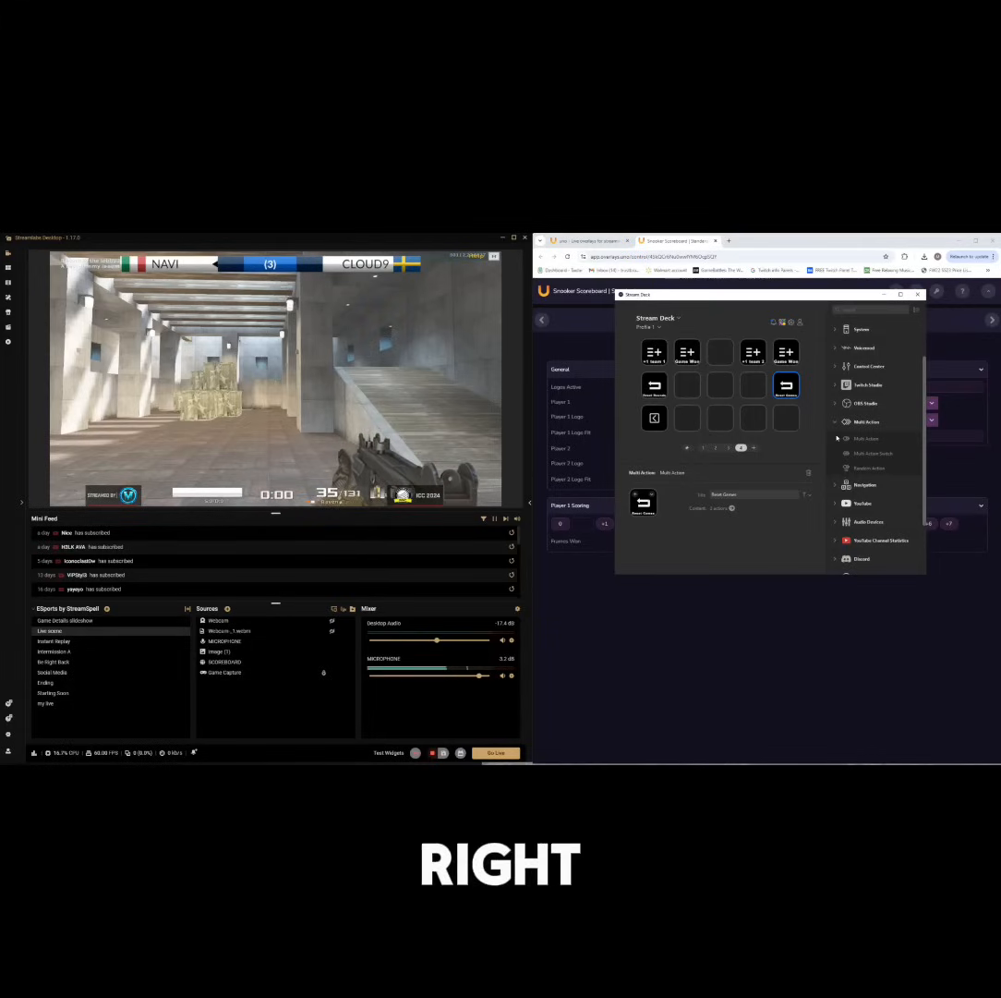
On the Snooker Scoreboard control page, set both players' scores and Frames Won to 0
left_click(639, 607)
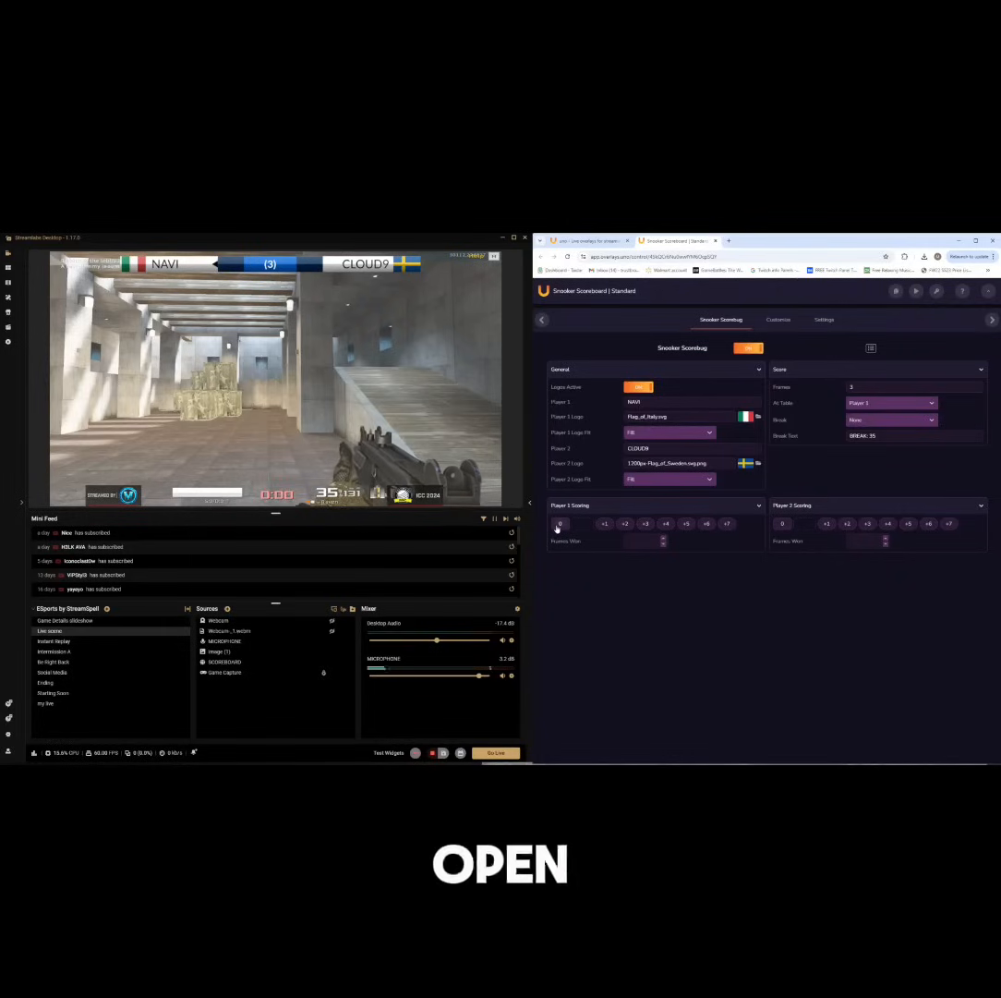
left_click(782, 525)
left_click(663, 538)
left_click(885, 545)
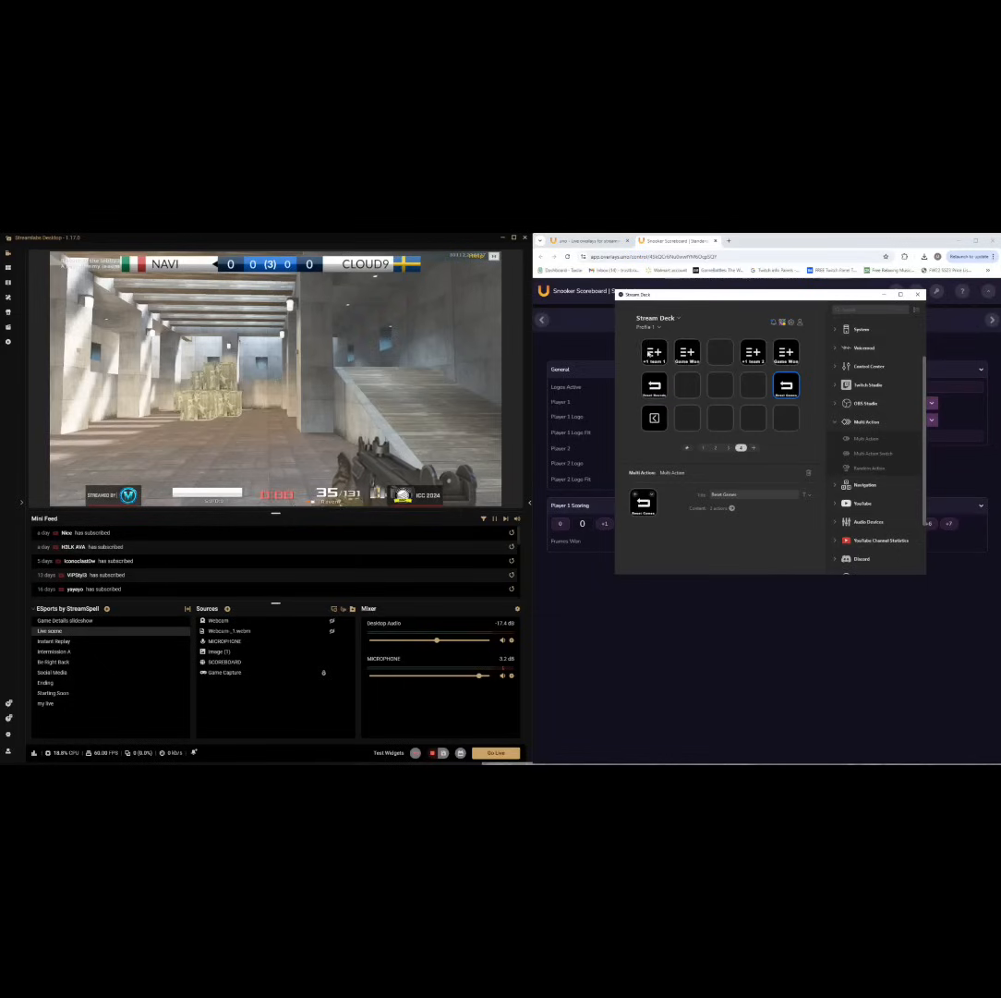
Review the team 1 score and Game Won keys, both reset keys, and the keys on page 3
left_click(654, 352)
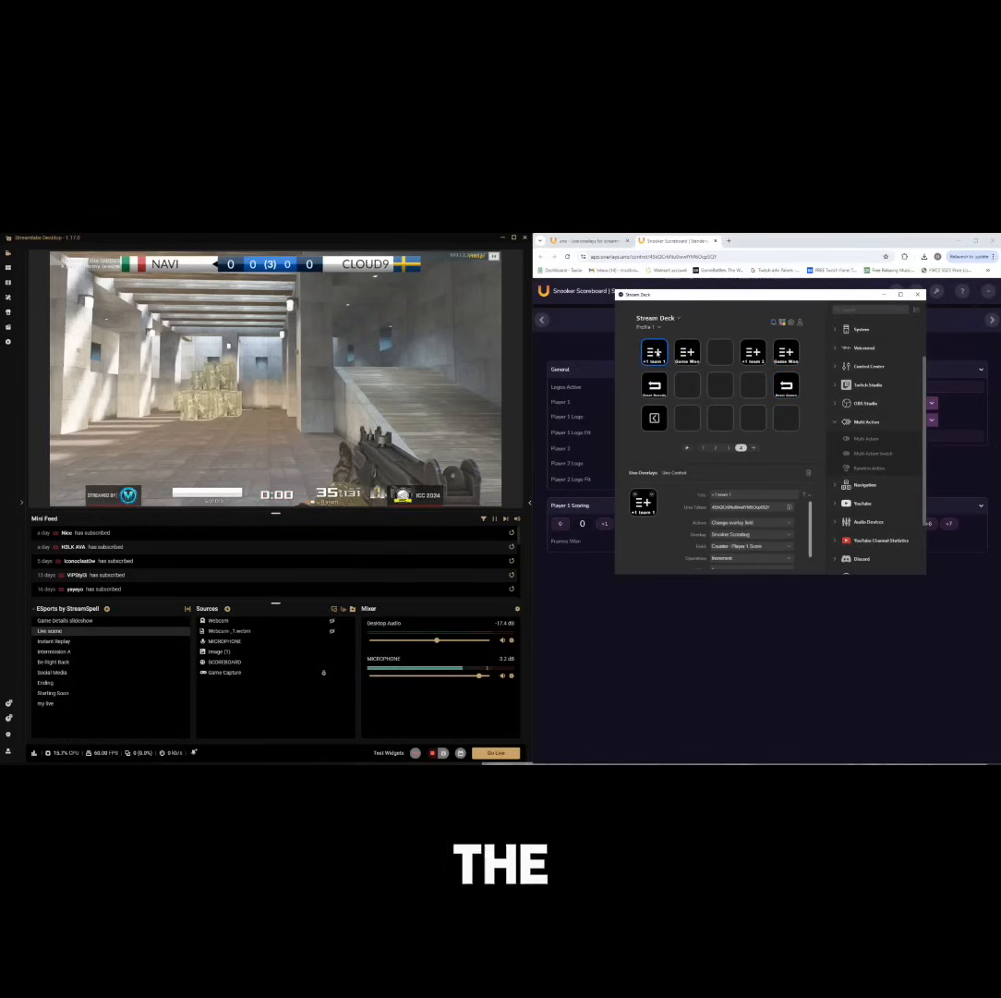
left_click(687, 352)
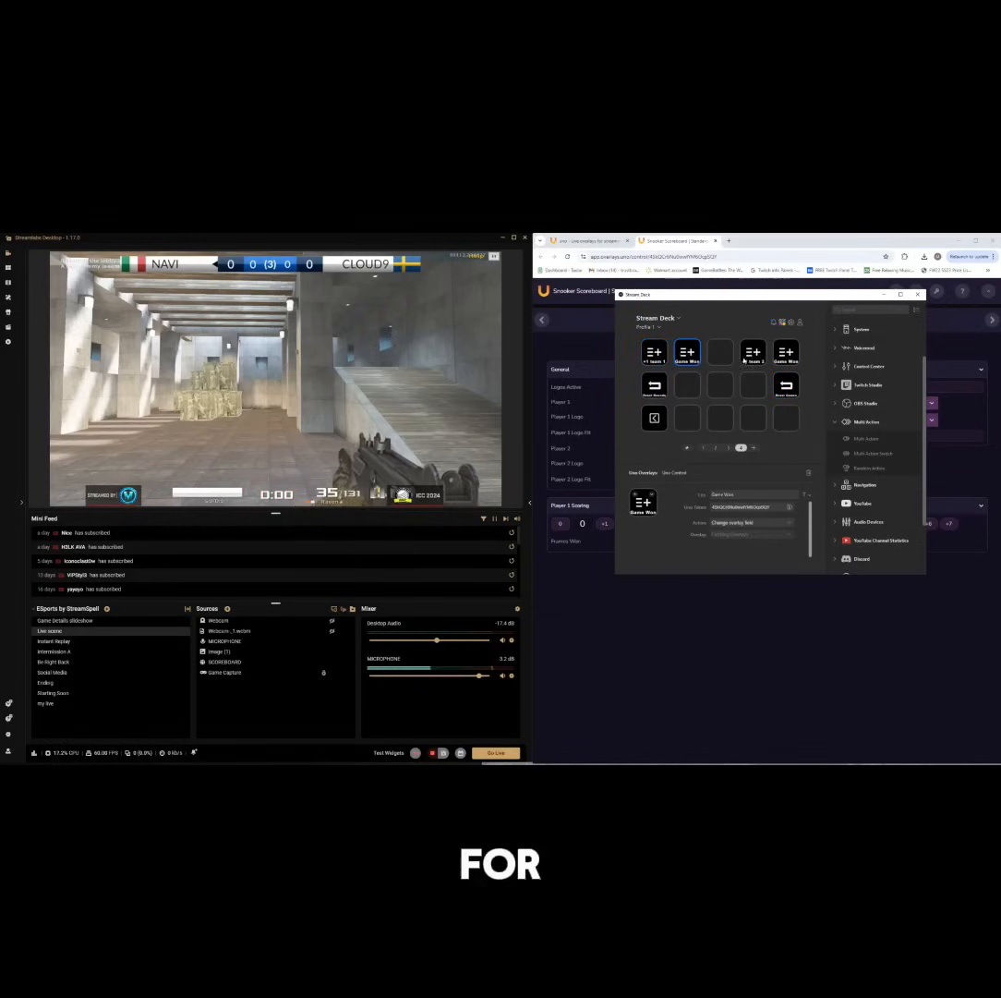
left_click(654, 384)
left_click(784, 386)
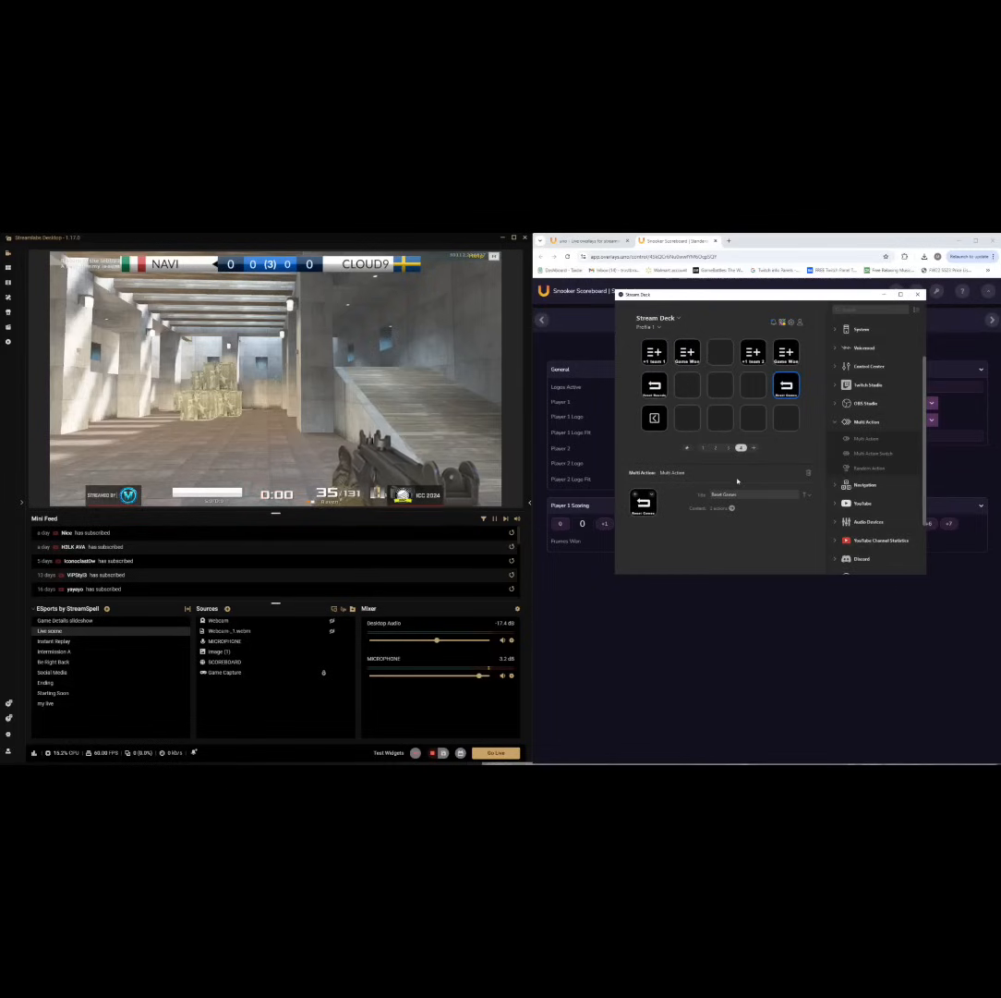
left_click(728, 447)
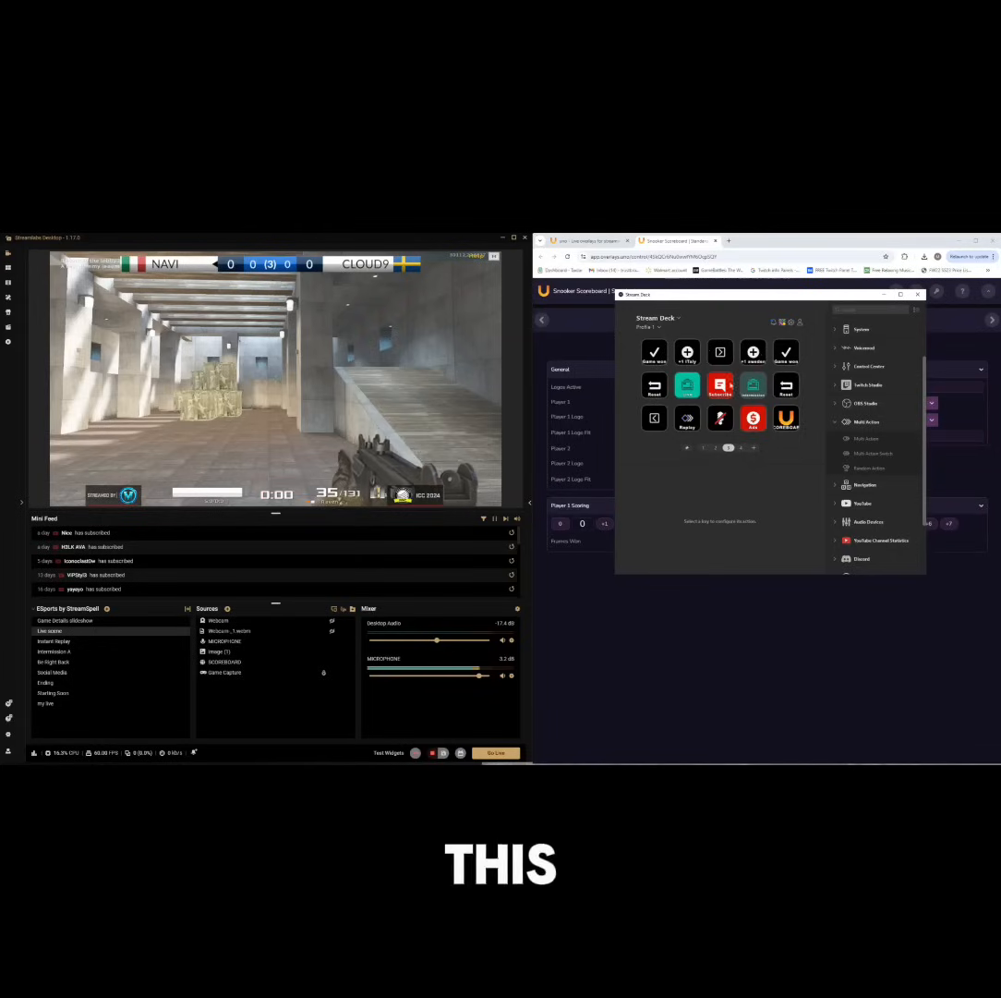
On page 4, add Streamlabs Desktop Scene keys in the second row's second and fourth slots, and title the fourth-slot key "Live"
left_click(740, 447)
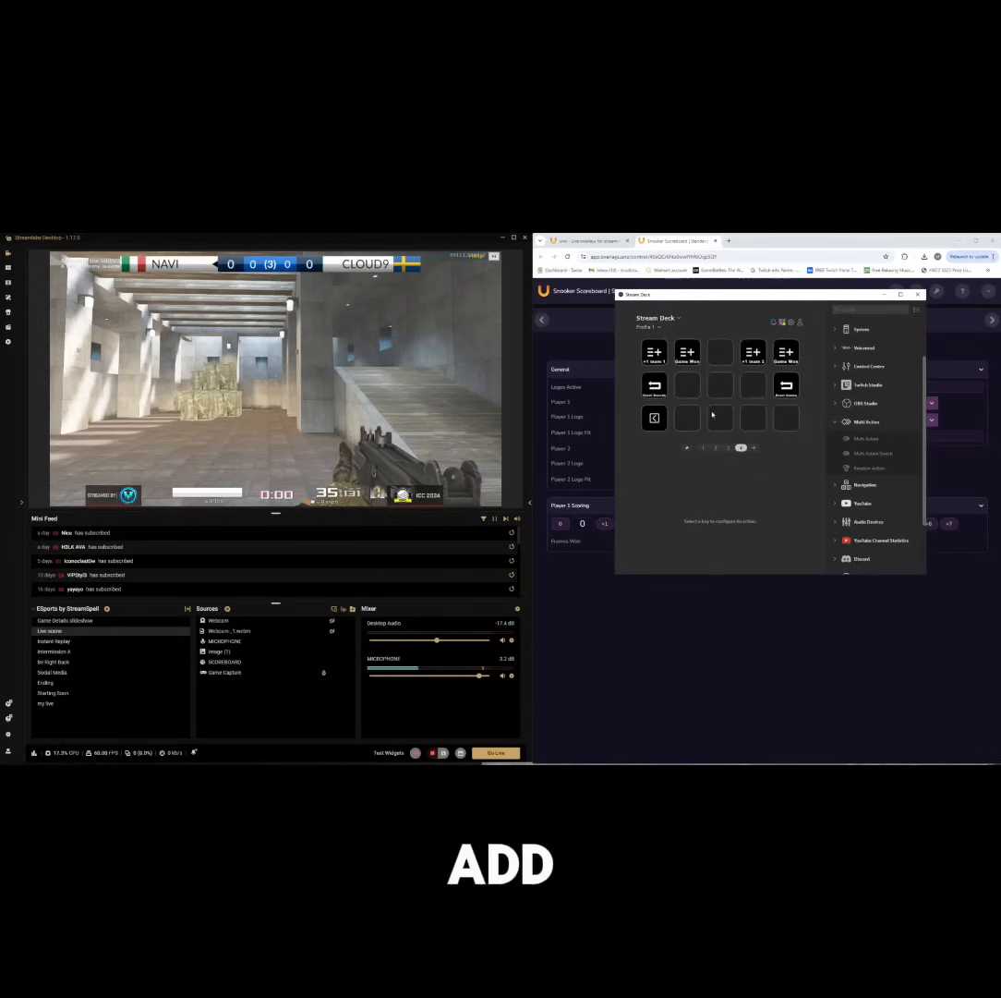
left_click(837, 422)
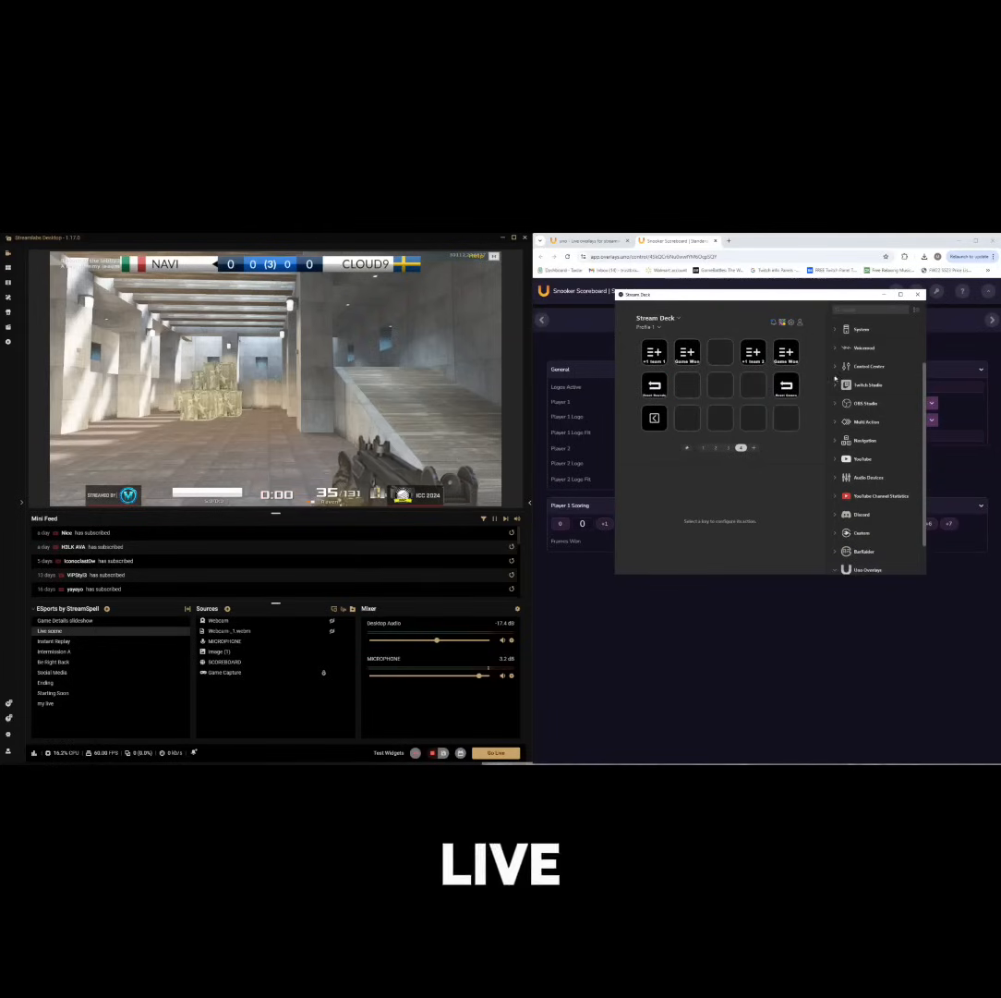
left_click(835, 442)
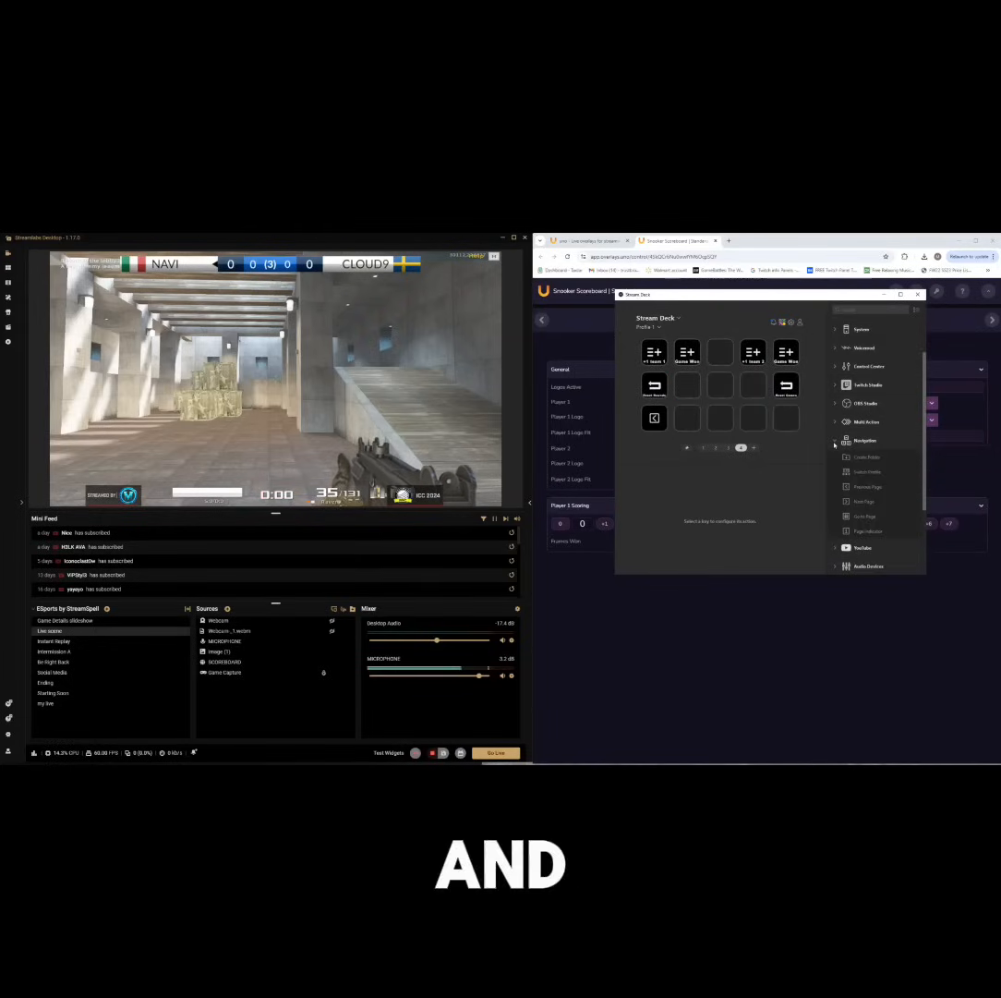
left_click(835, 443)
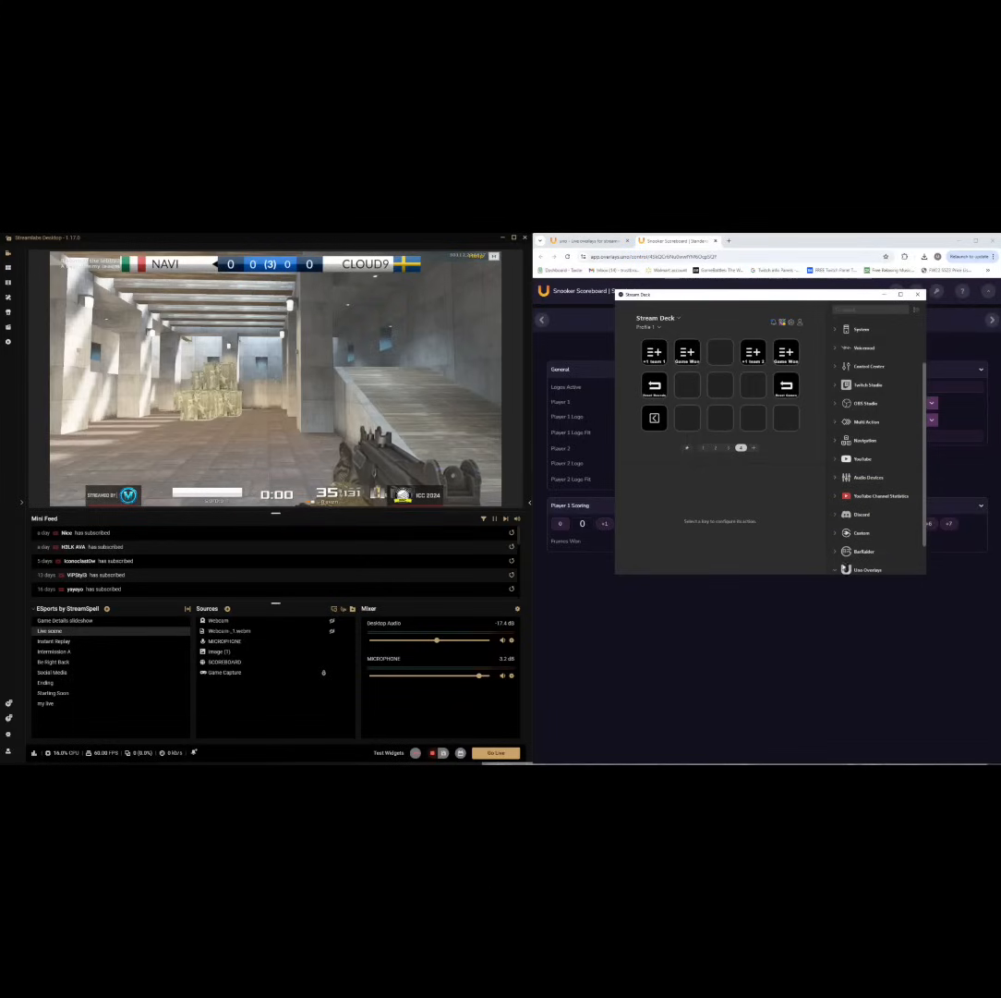
scroll(914, 388, "up", 2)
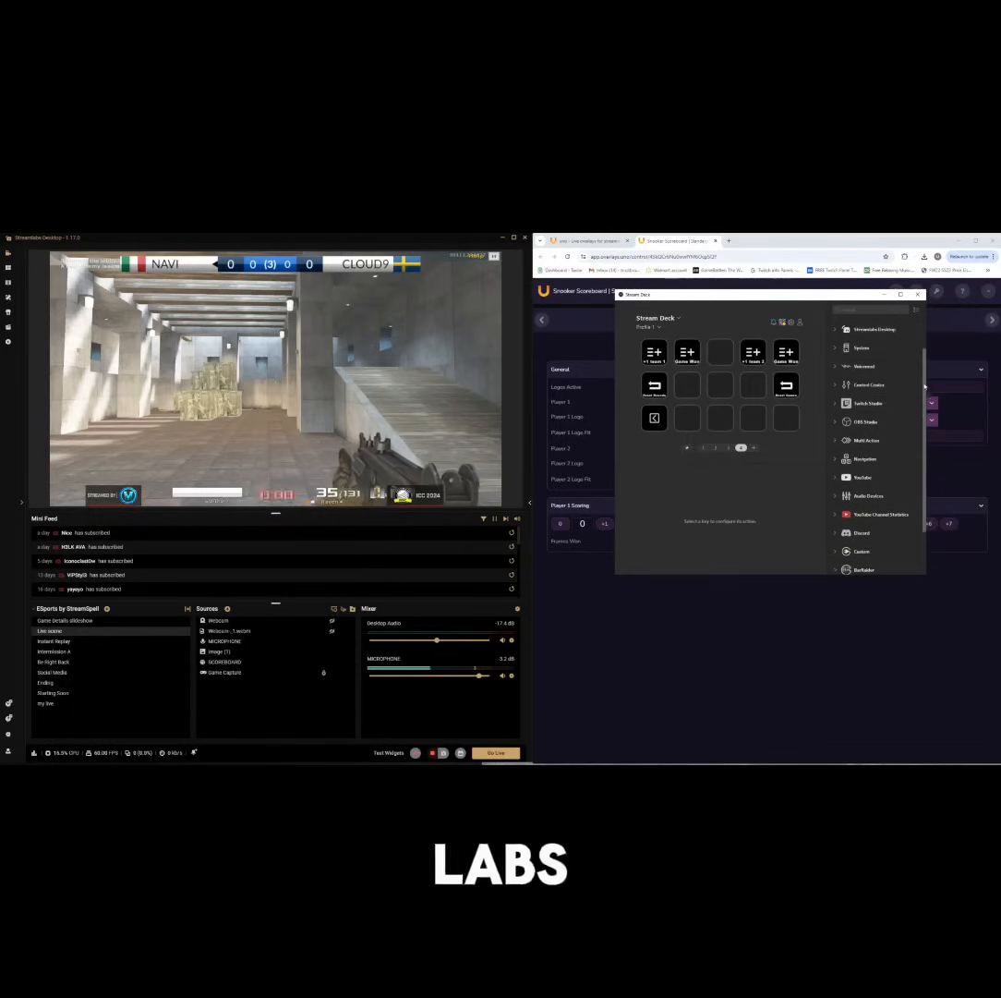
left_click(873, 366)
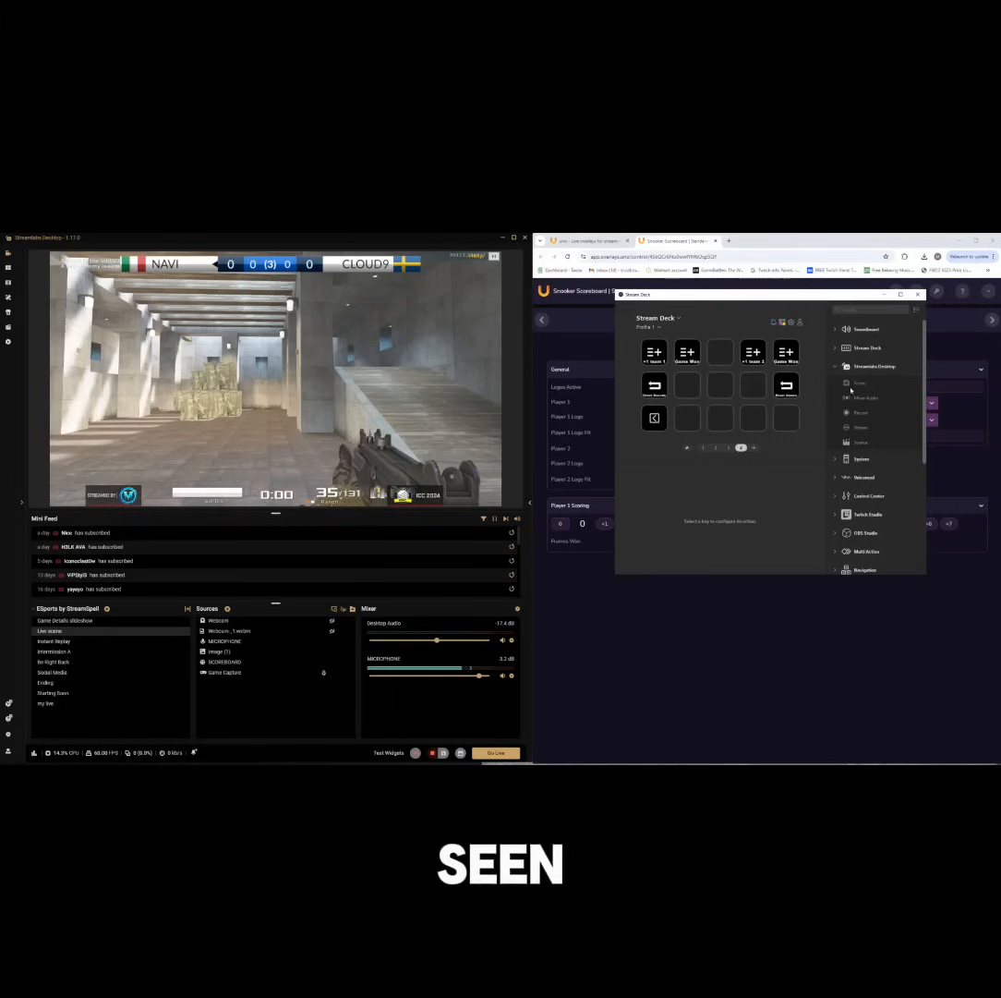
left_click_drag(855, 382, 687, 385)
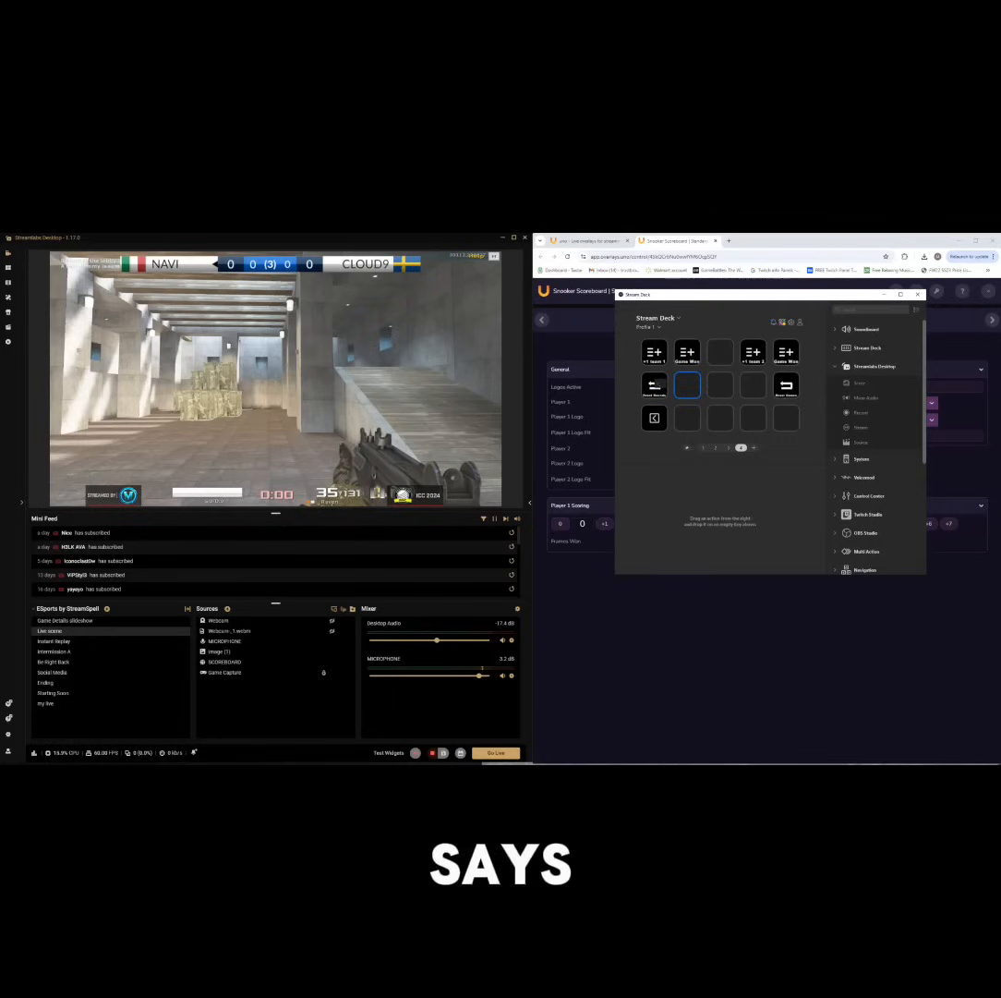
left_click_drag(865, 384, 753, 384)
left_click(734, 494)
type("Give")
Title the second-slot Scene key "Intermission" in a smaller font and assign it the Intermission A scene
left_click(688, 388)
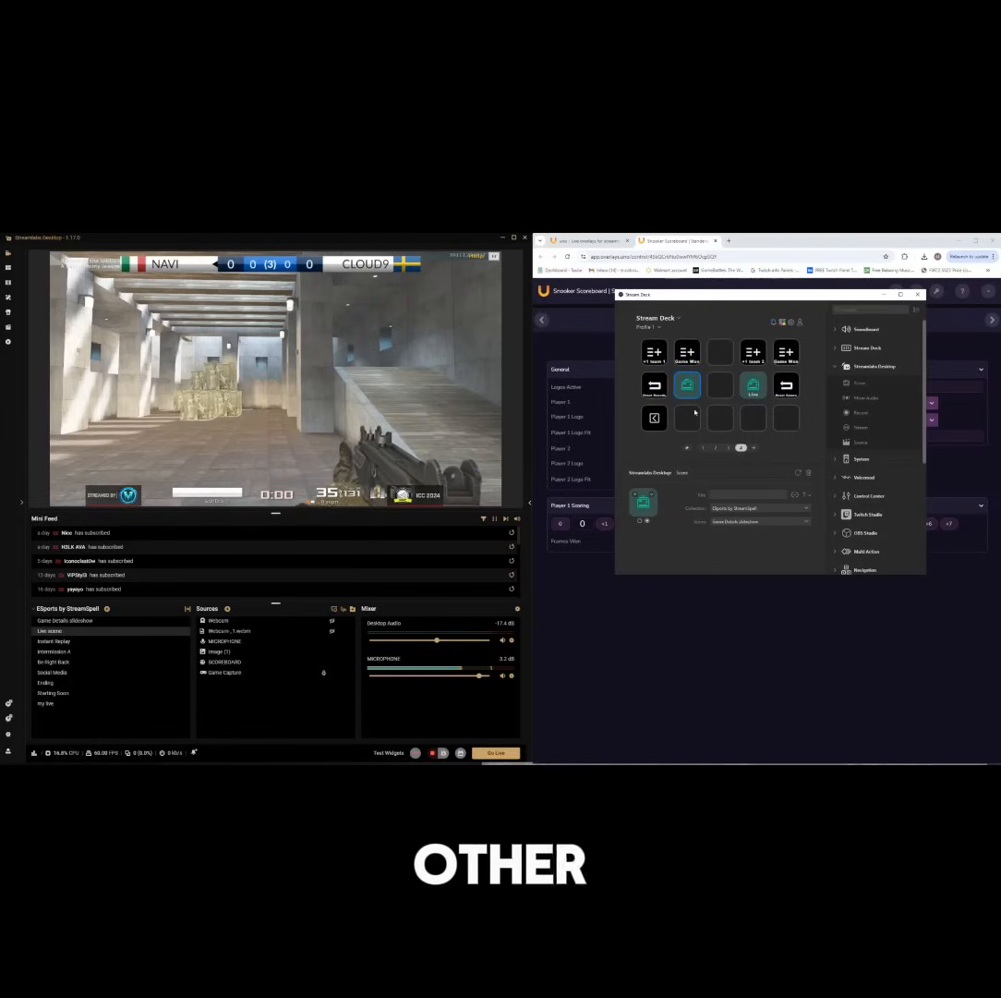
type("Inter")
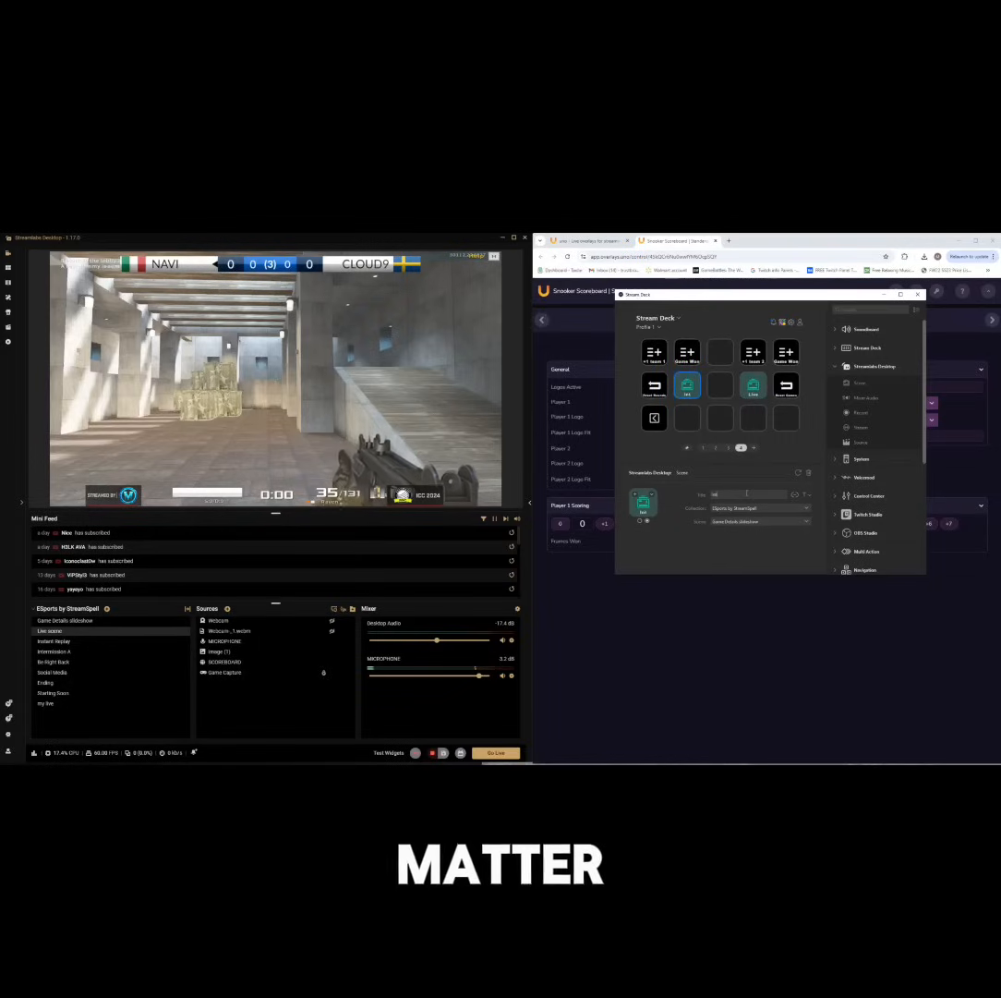
type("mission")
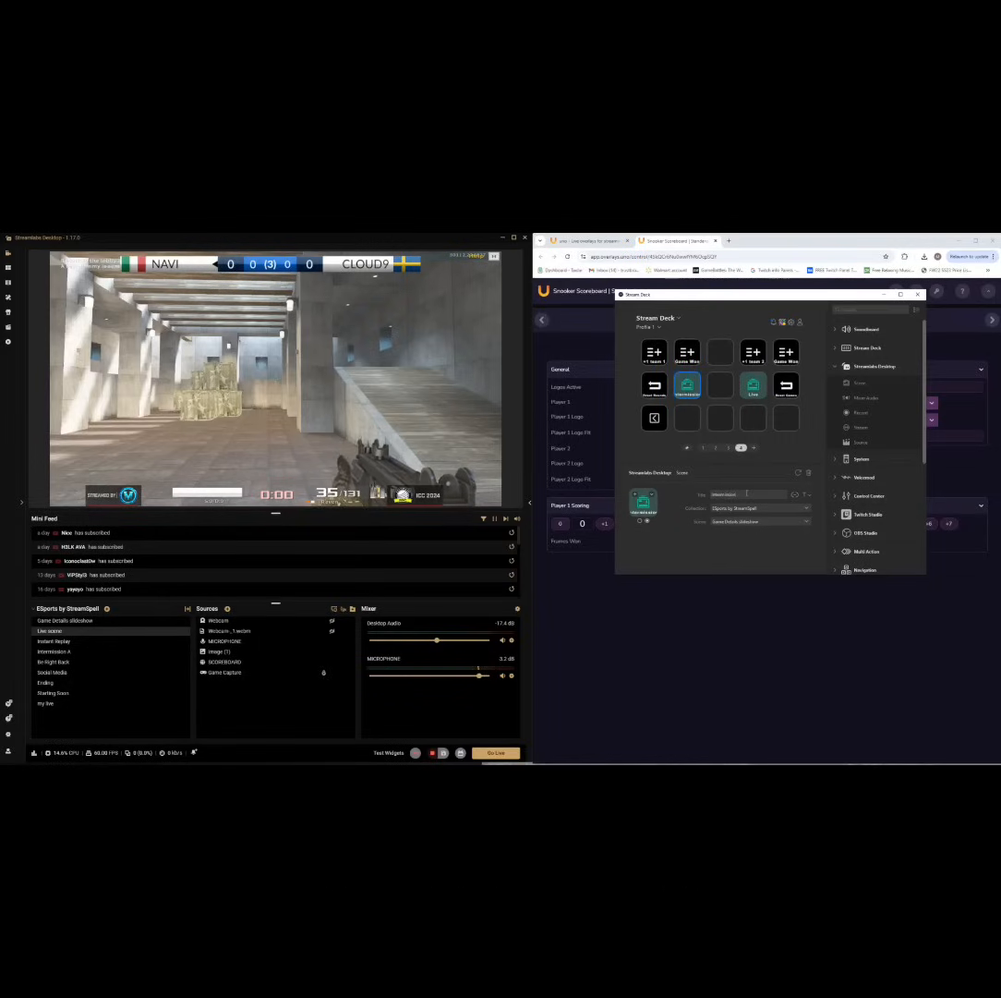
left_click(805, 496)
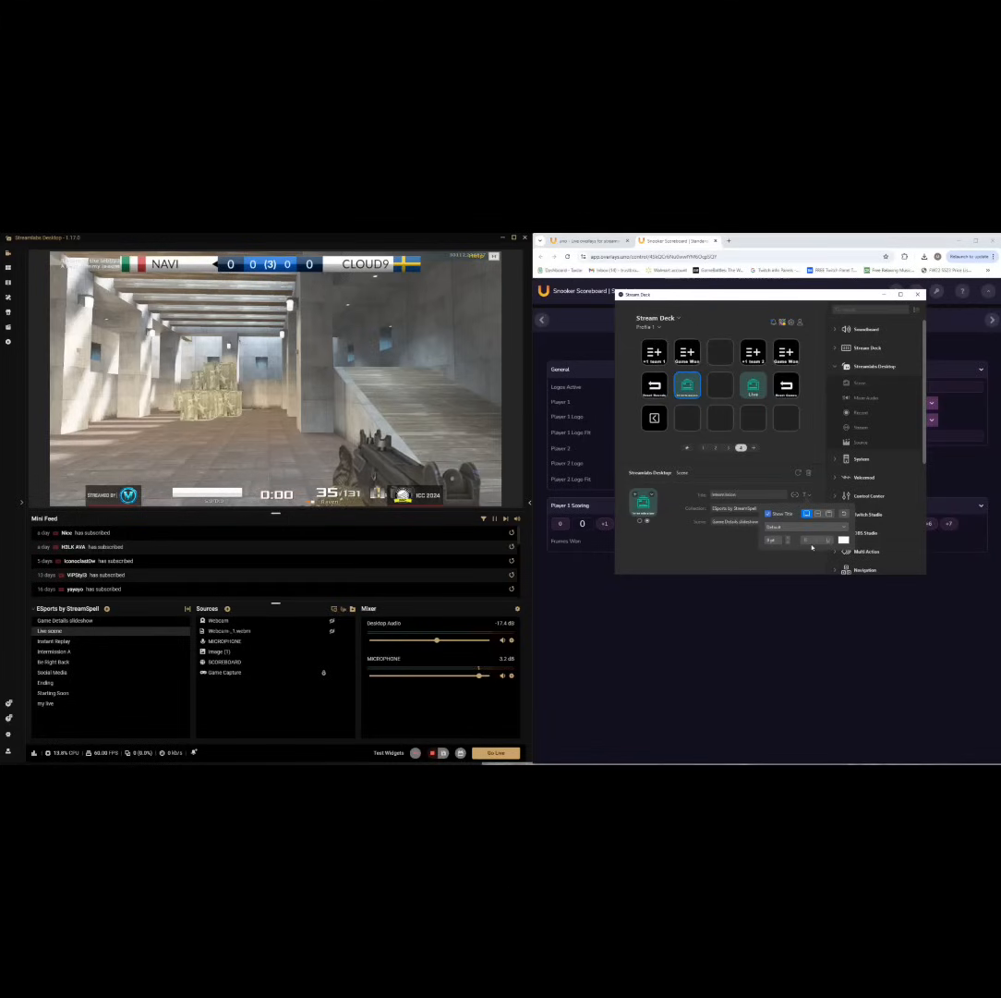
left_click(711, 521)
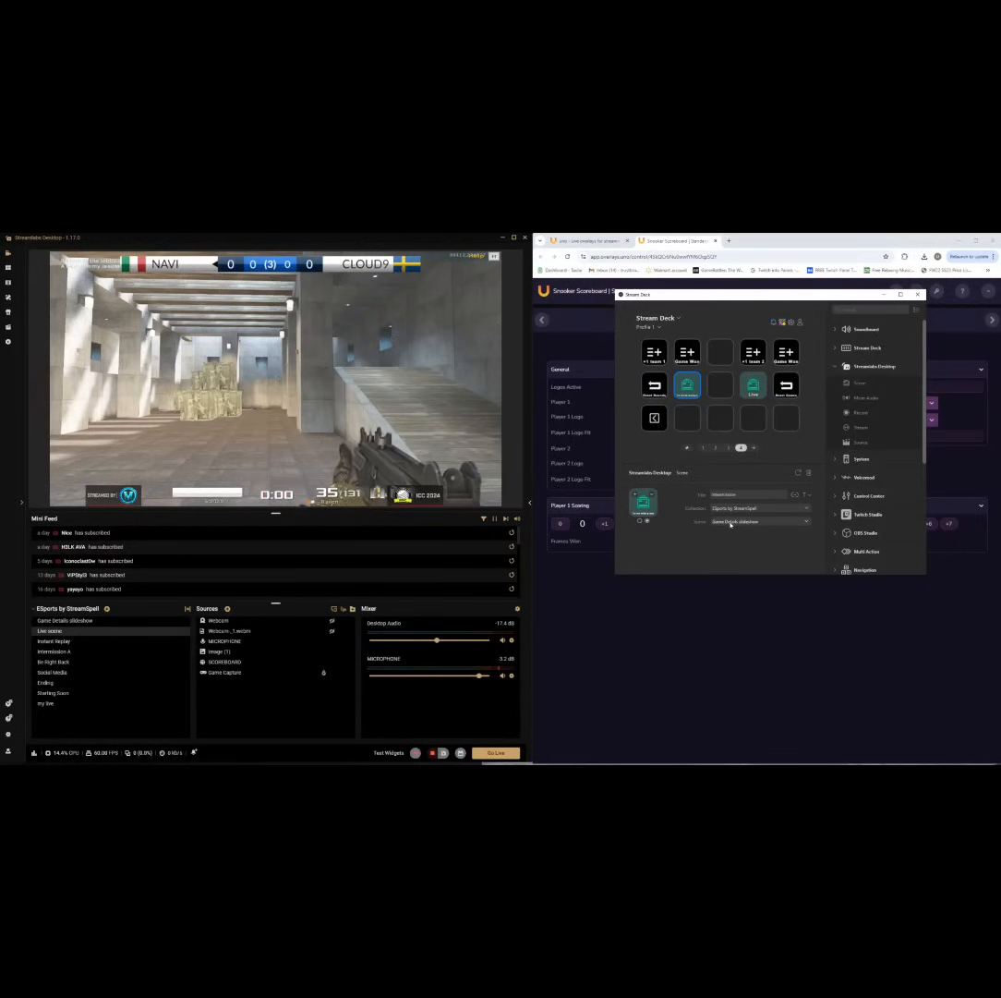
left_click(730, 523)
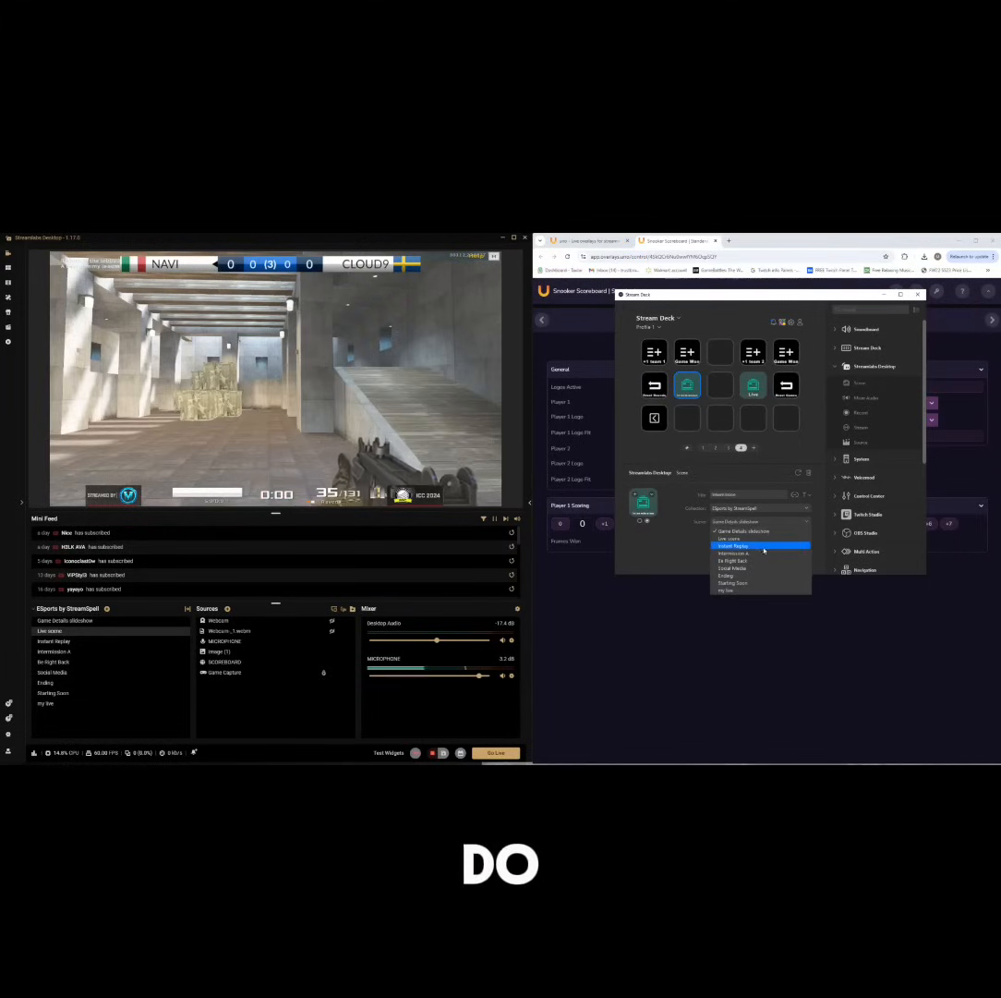
left_click(744, 554)
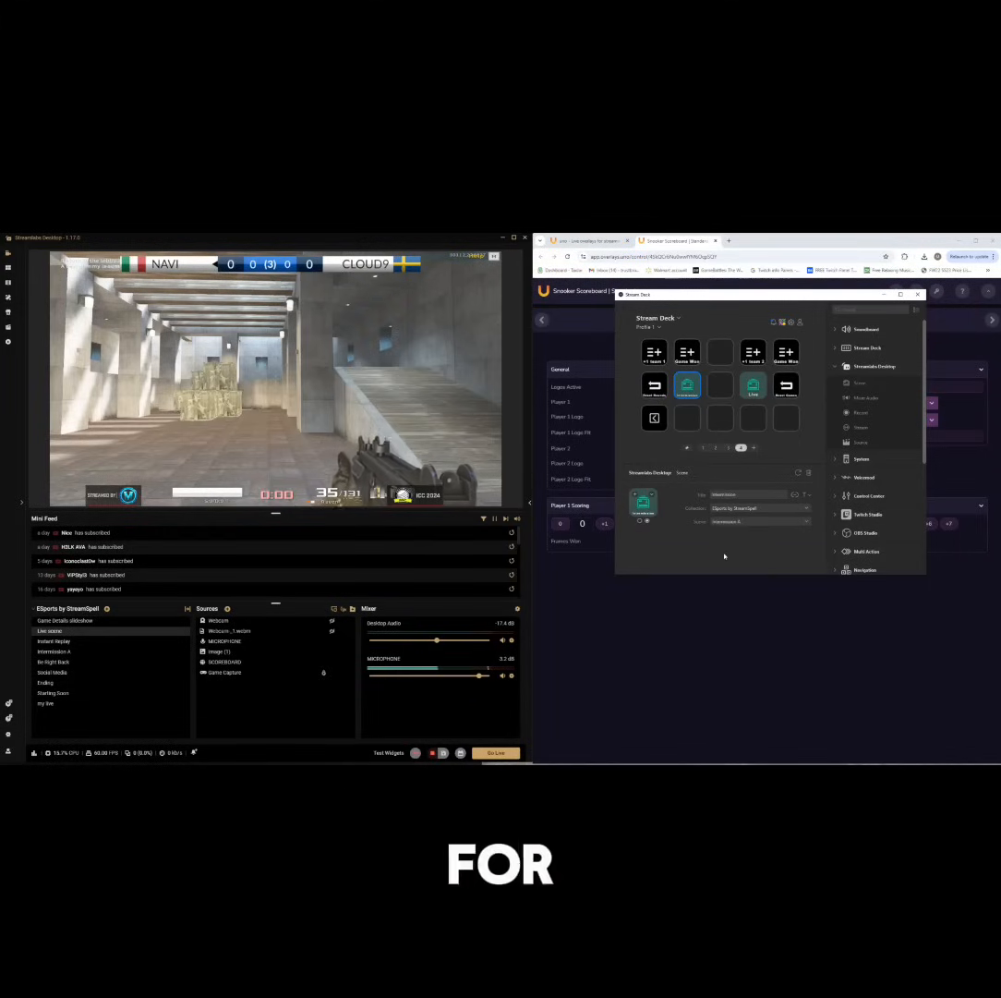
Assign the Live scene to the "Live" key, and check the Intermission key's settings
left_click(753, 385)
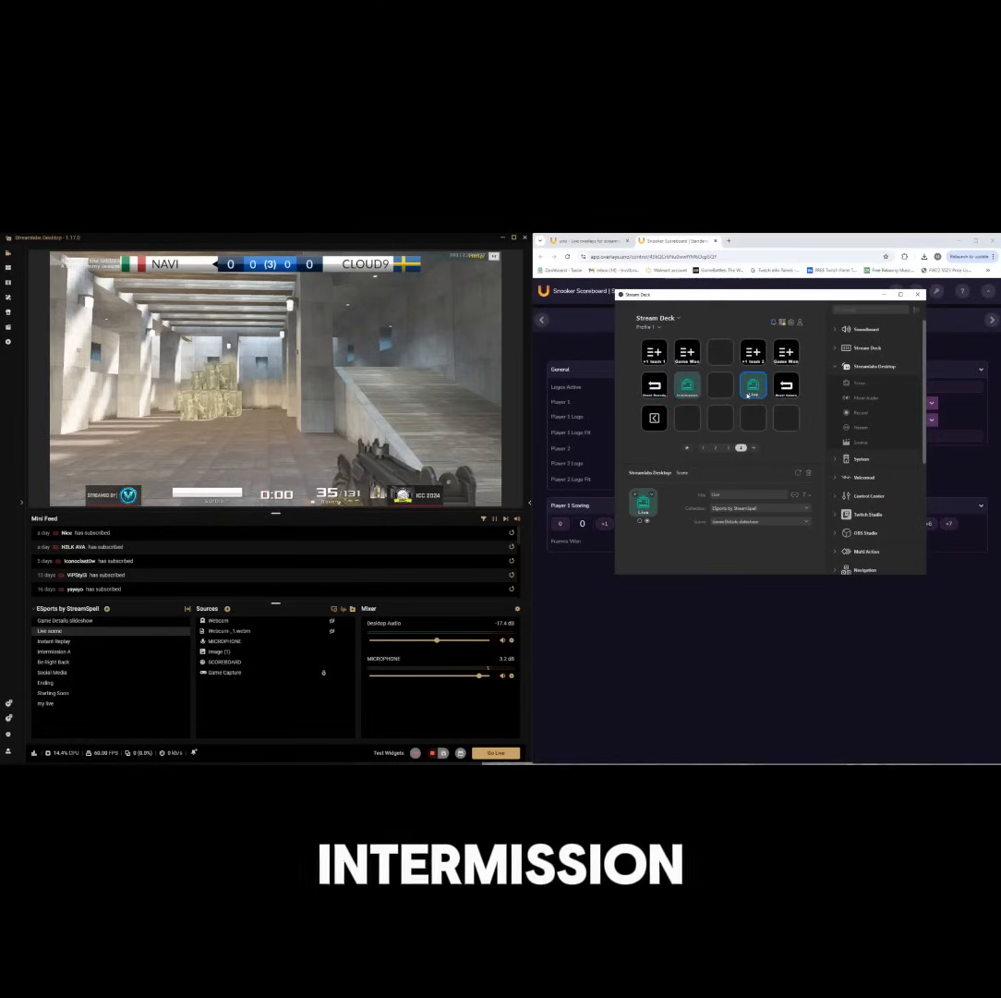
left_click(729, 521)
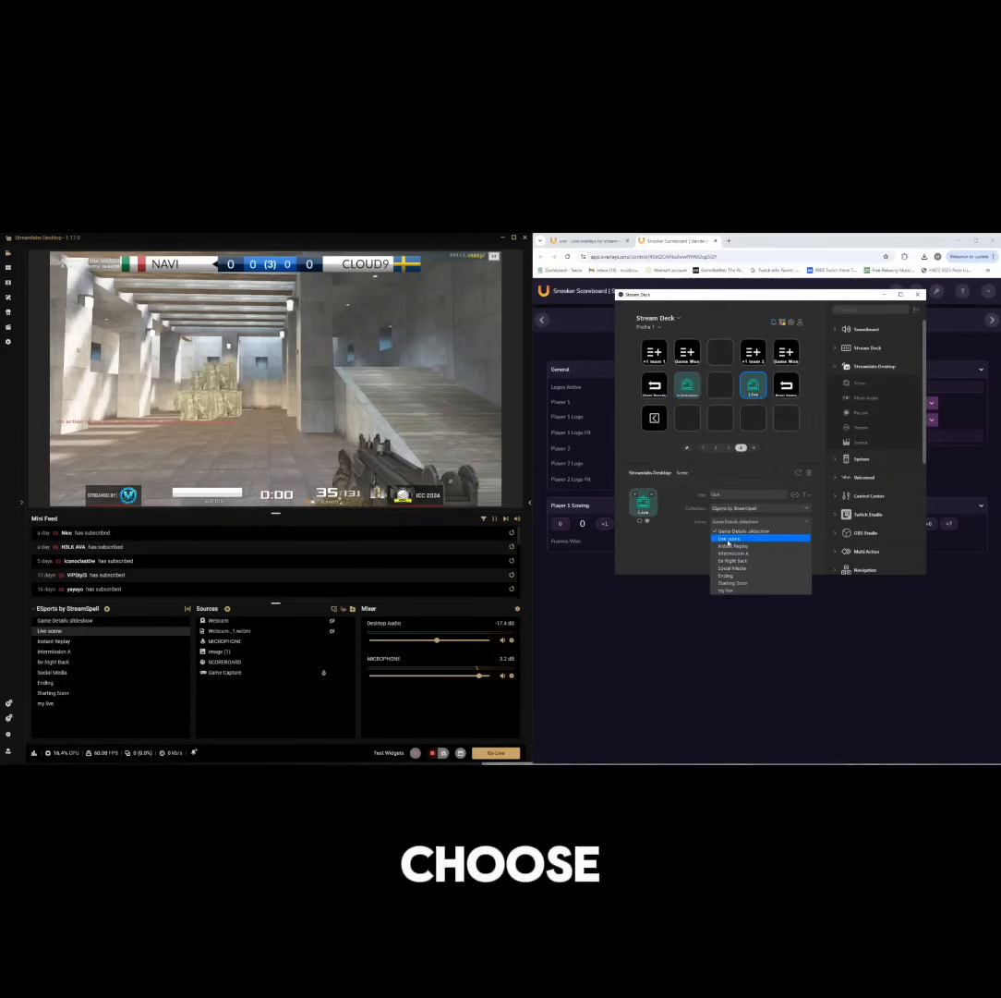
left_click(729, 539)
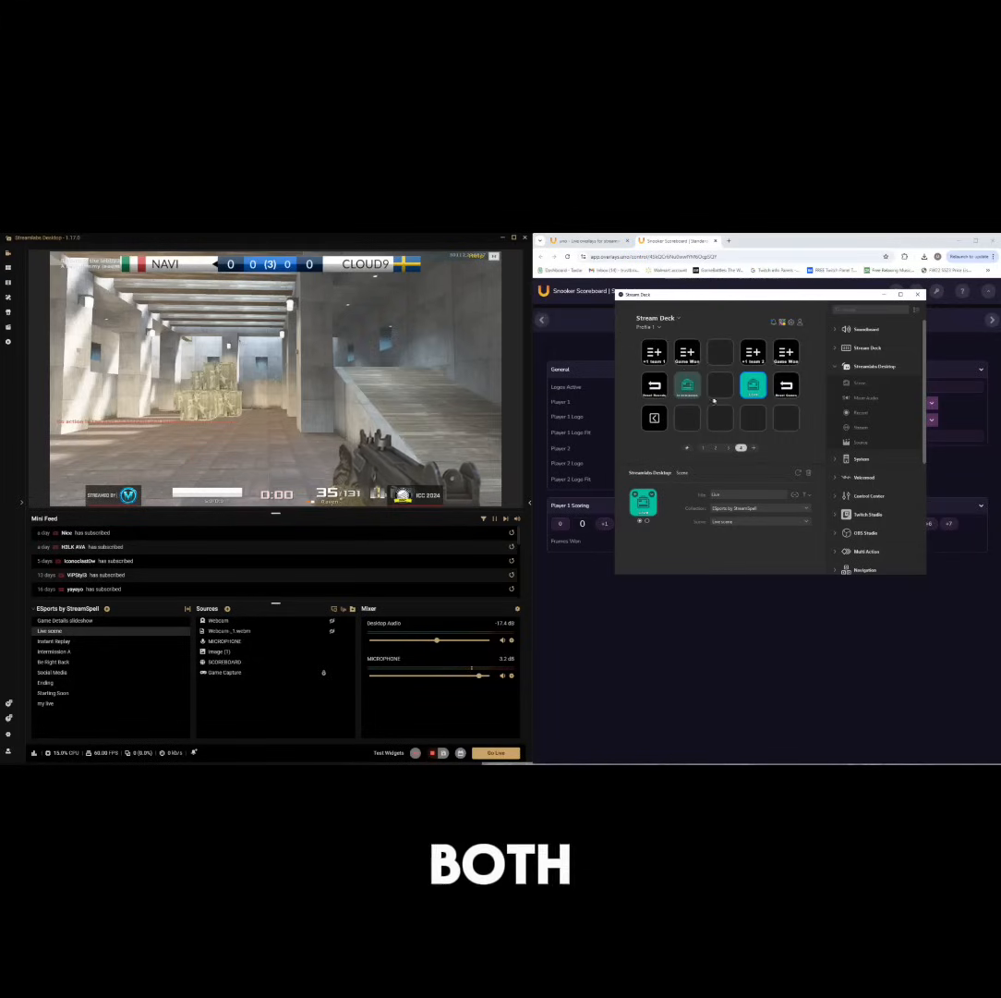
left_click(687, 385)
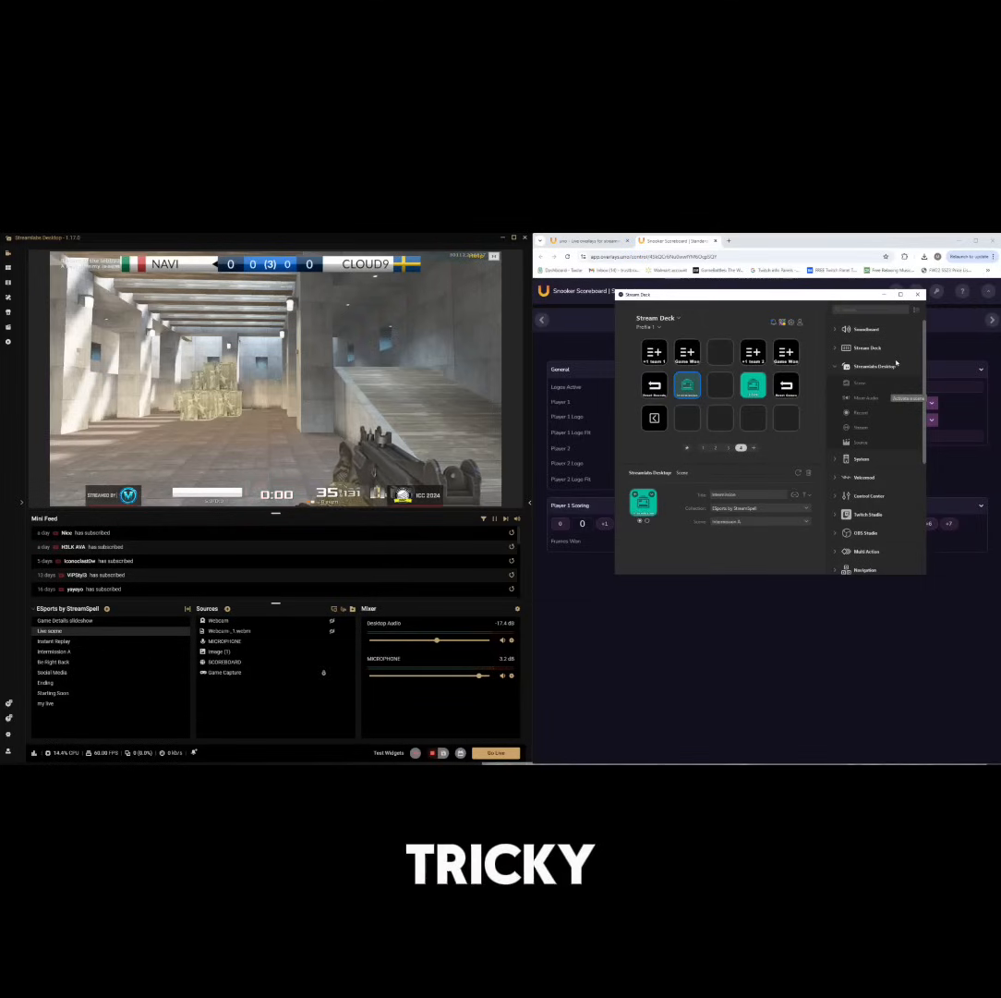
Add a Multi Action key in the third row's second slot and title it "Replay"
scroll(896, 364, "down", 1)
scroll(921, 361, "down", 1)
left_click_drag(921, 350, 922, 330)
left_click(836, 367)
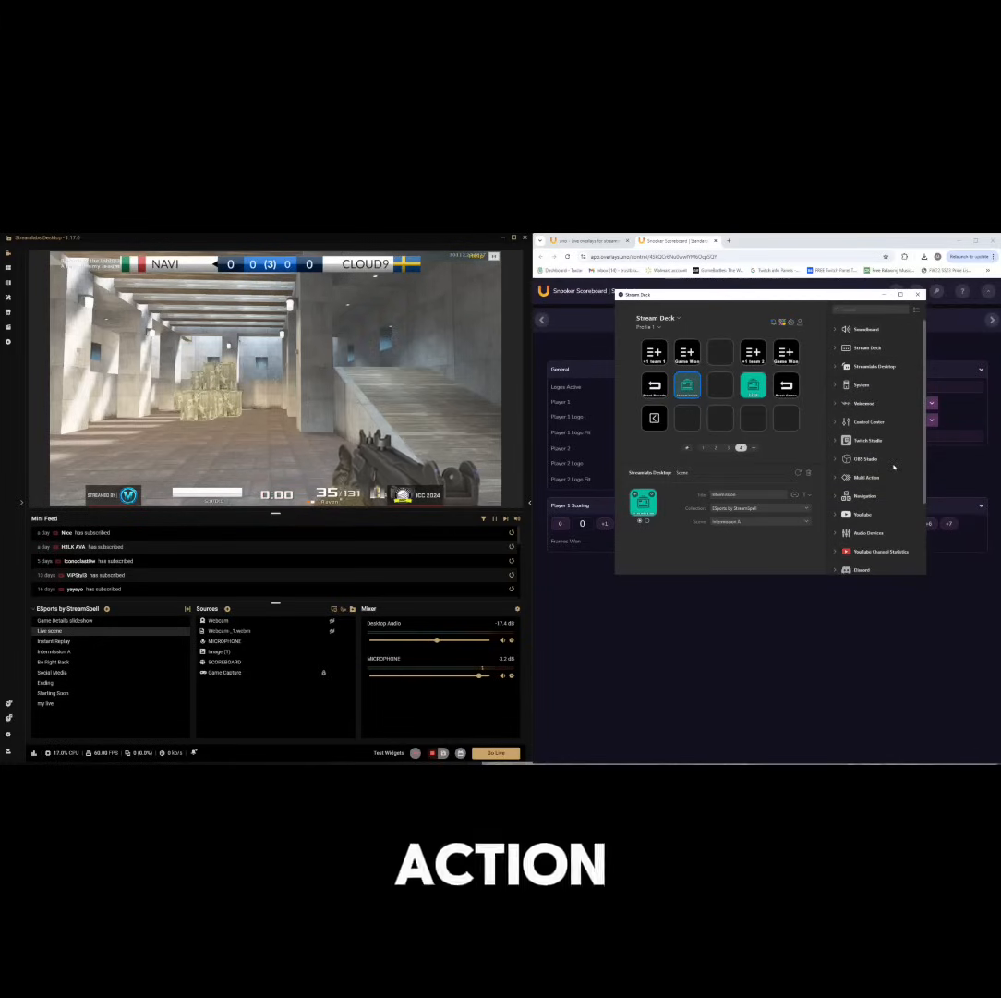
left_click(836, 478)
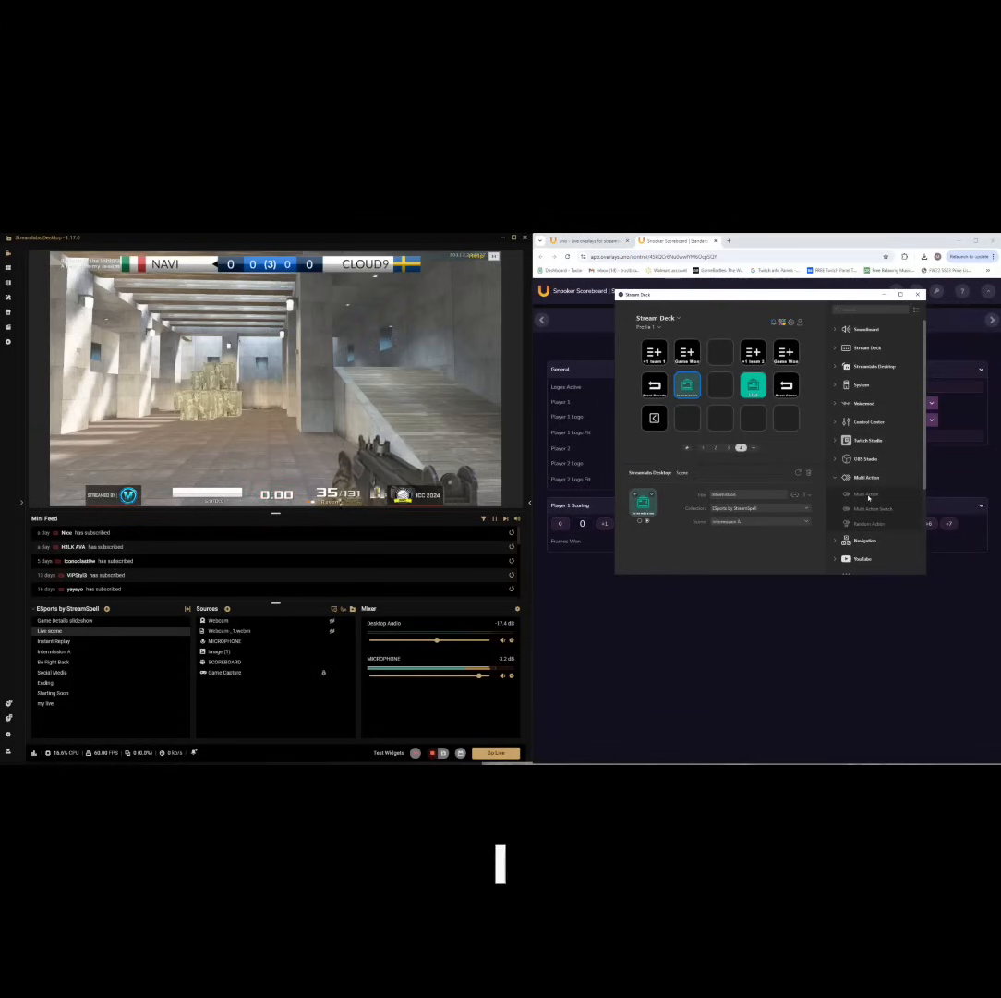
left_click_drag(868, 497, 689, 424)
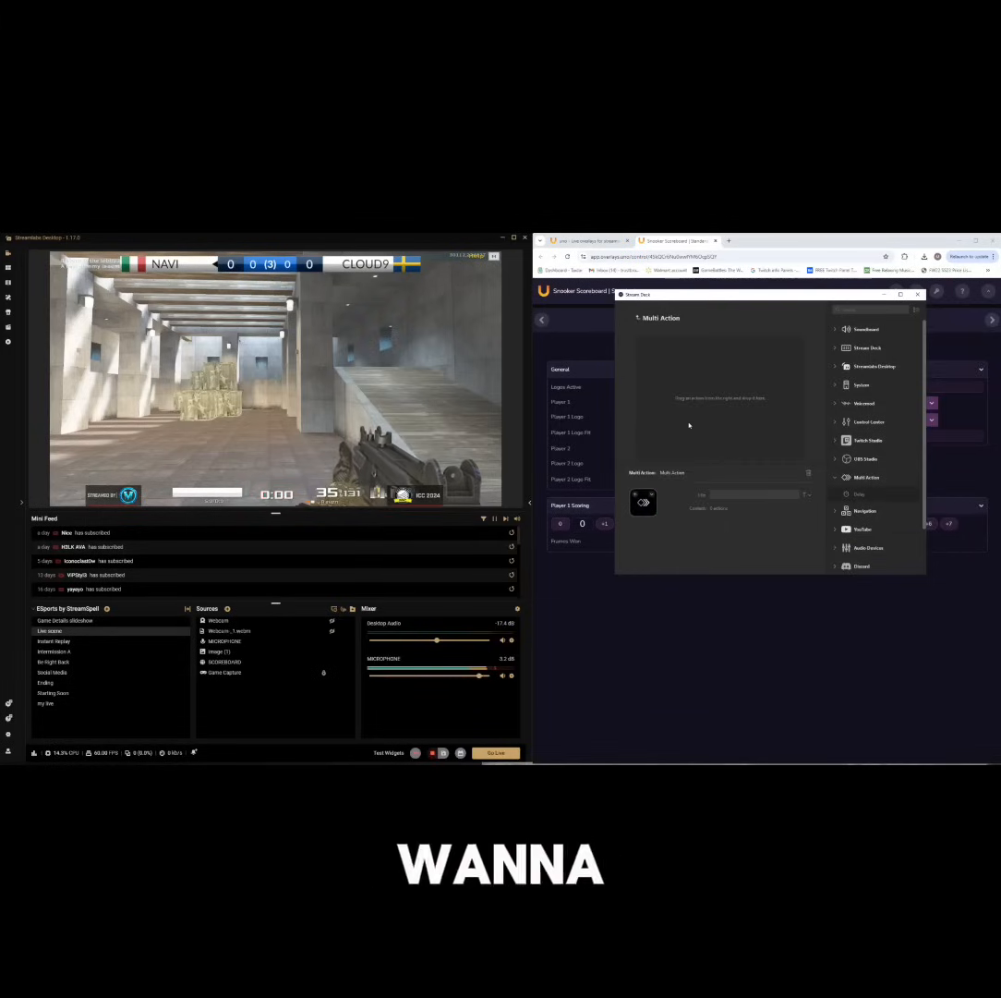
left_click(653, 496)
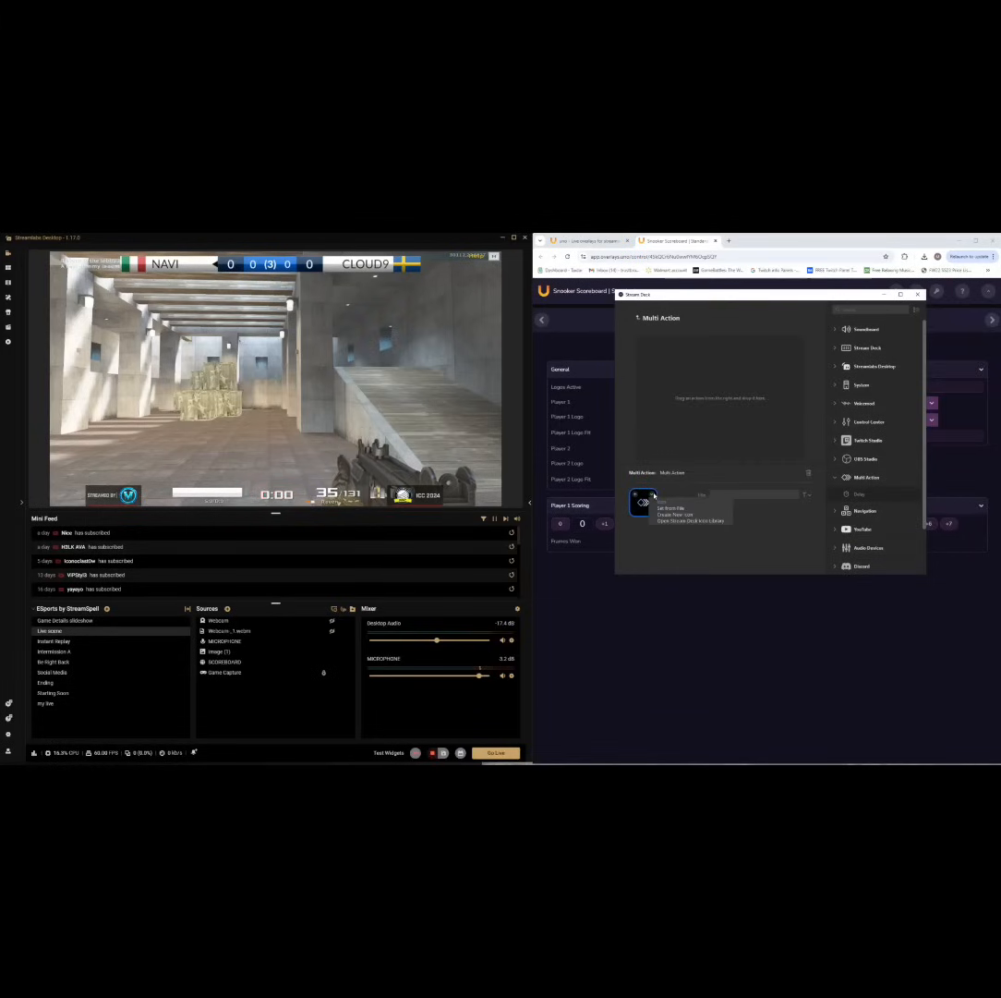
left_click(680, 545)
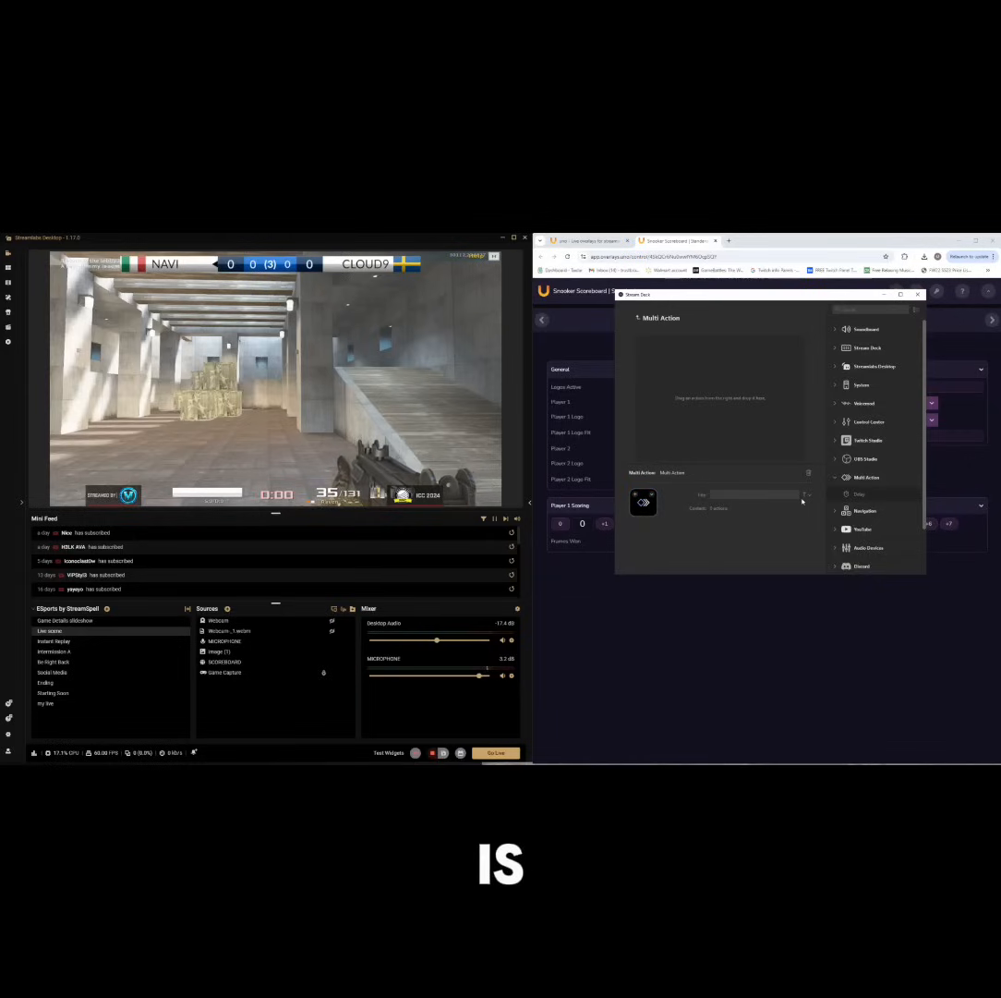
type("R")
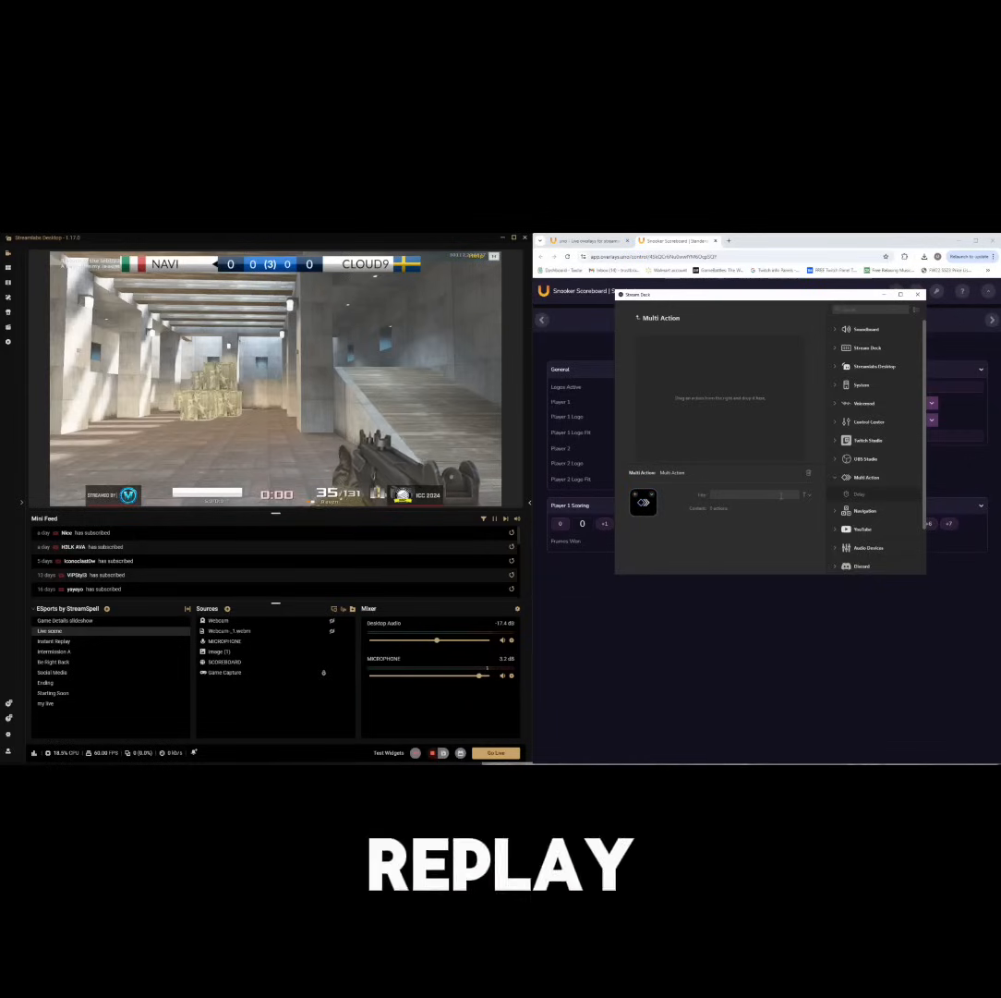
type("eplay")
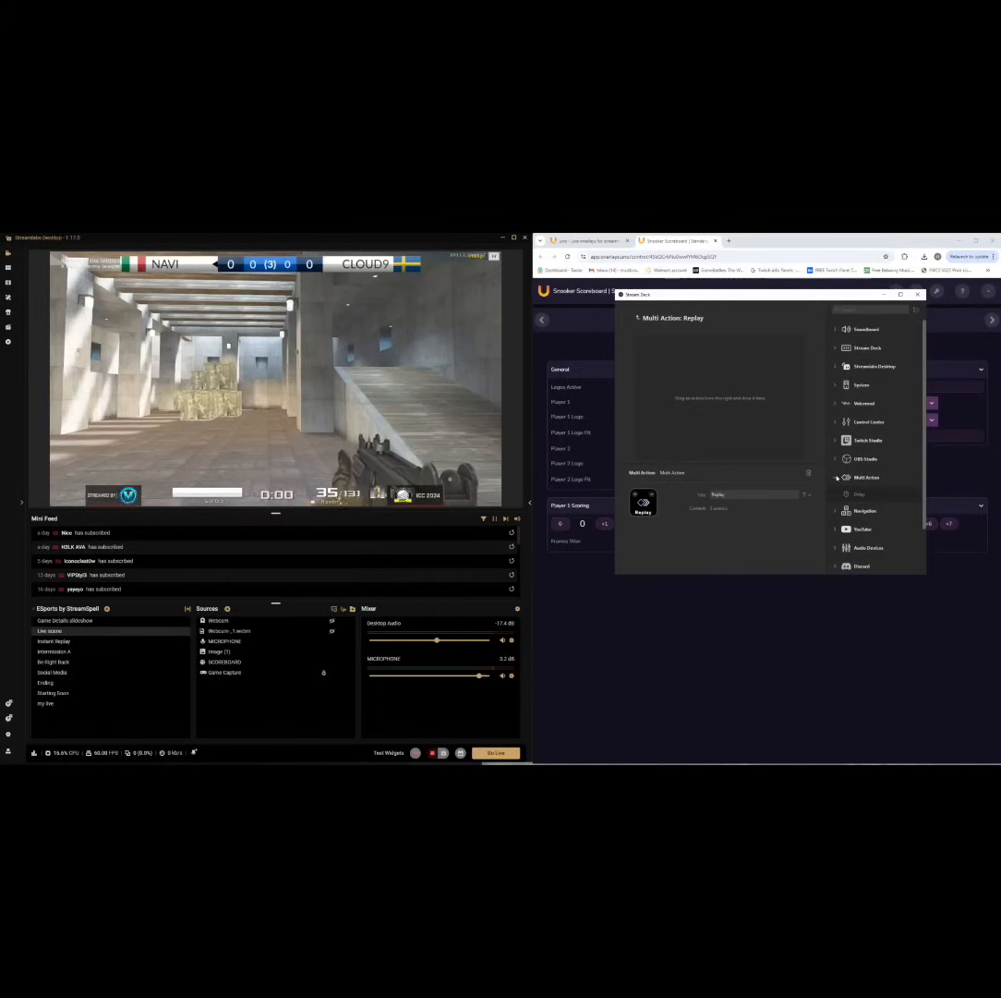
Add a Streamlabs Desktop Scene action to the Replay multi action, title it "Replay" and set its scene to Instant Replay
left_click(837, 477)
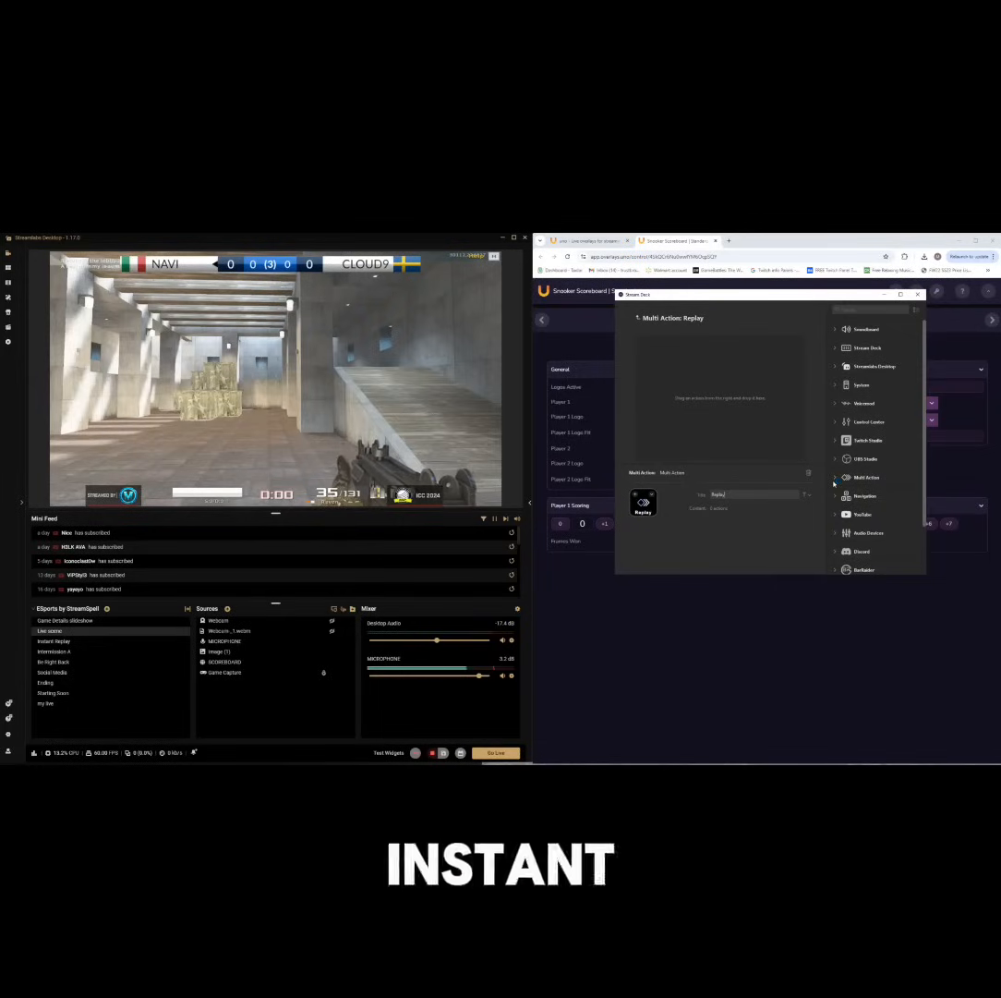
left_click(868, 367)
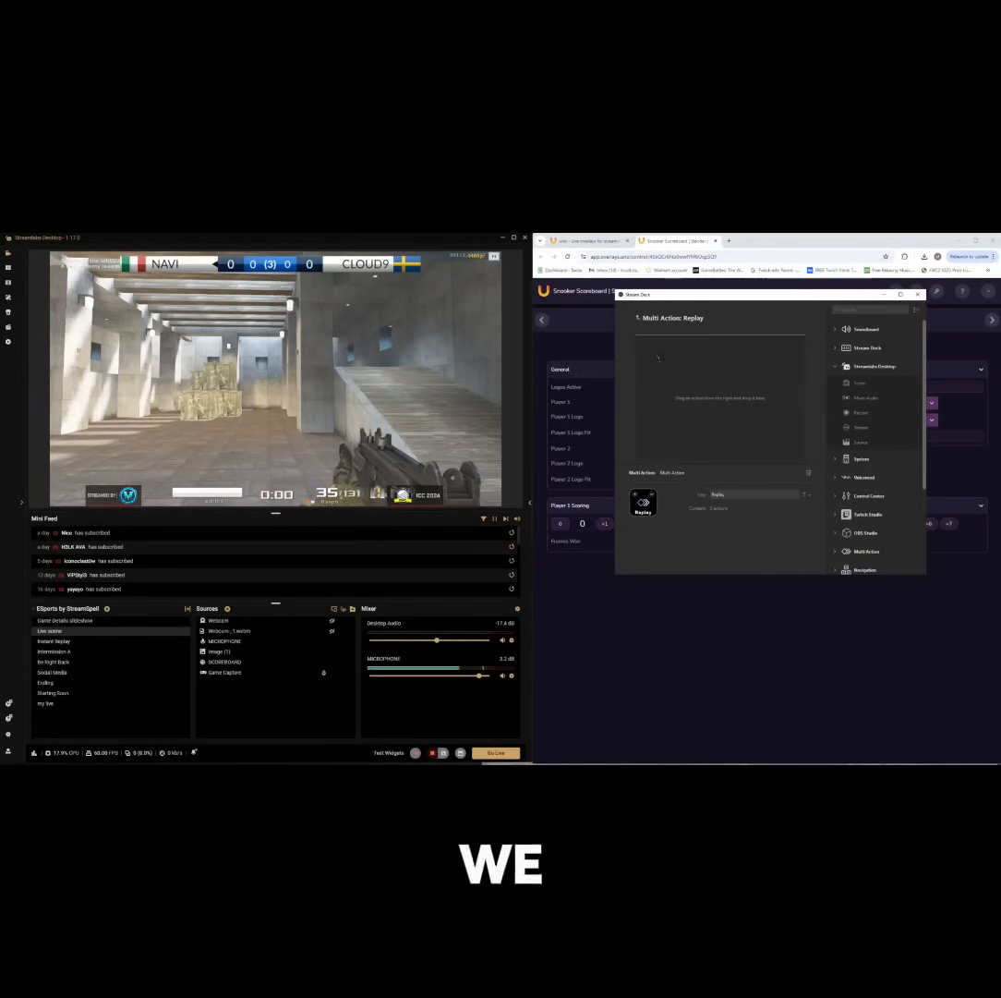
left_click_drag(861, 383, 693, 362)
left_click(760, 493)
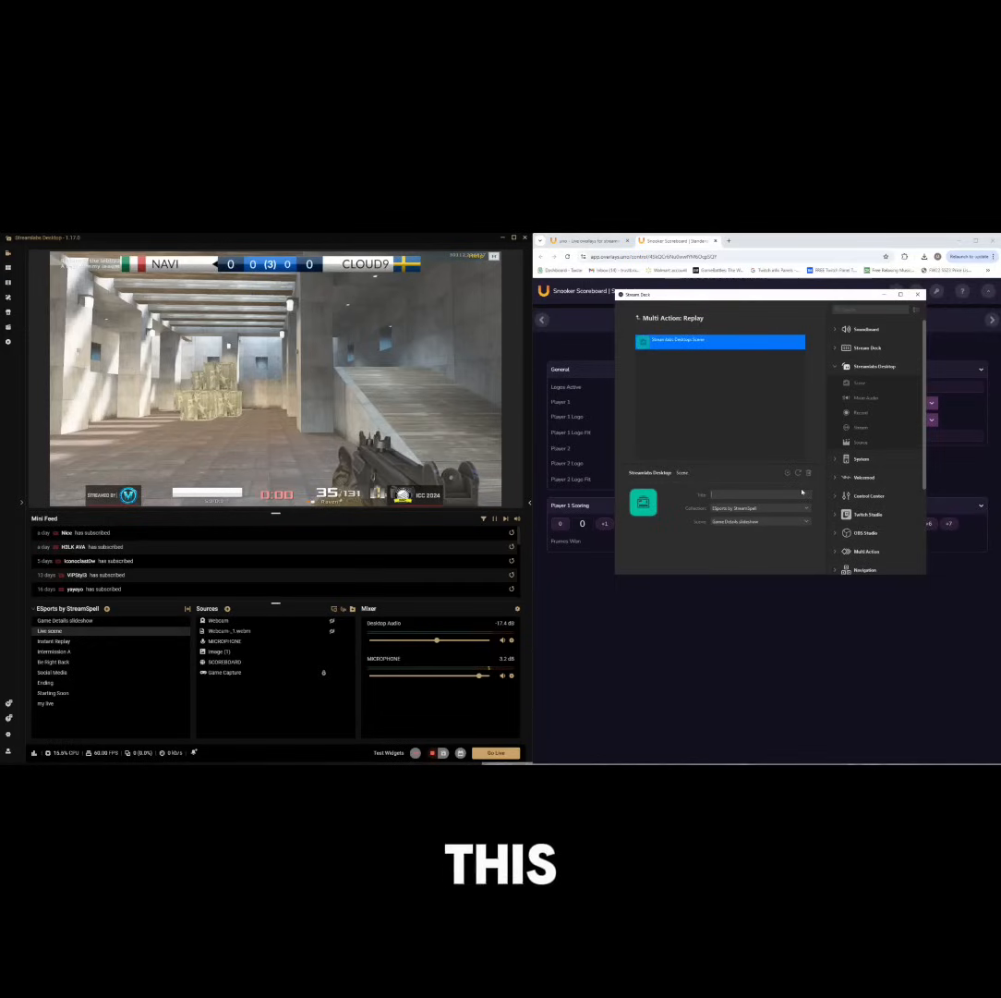
type("Replay")
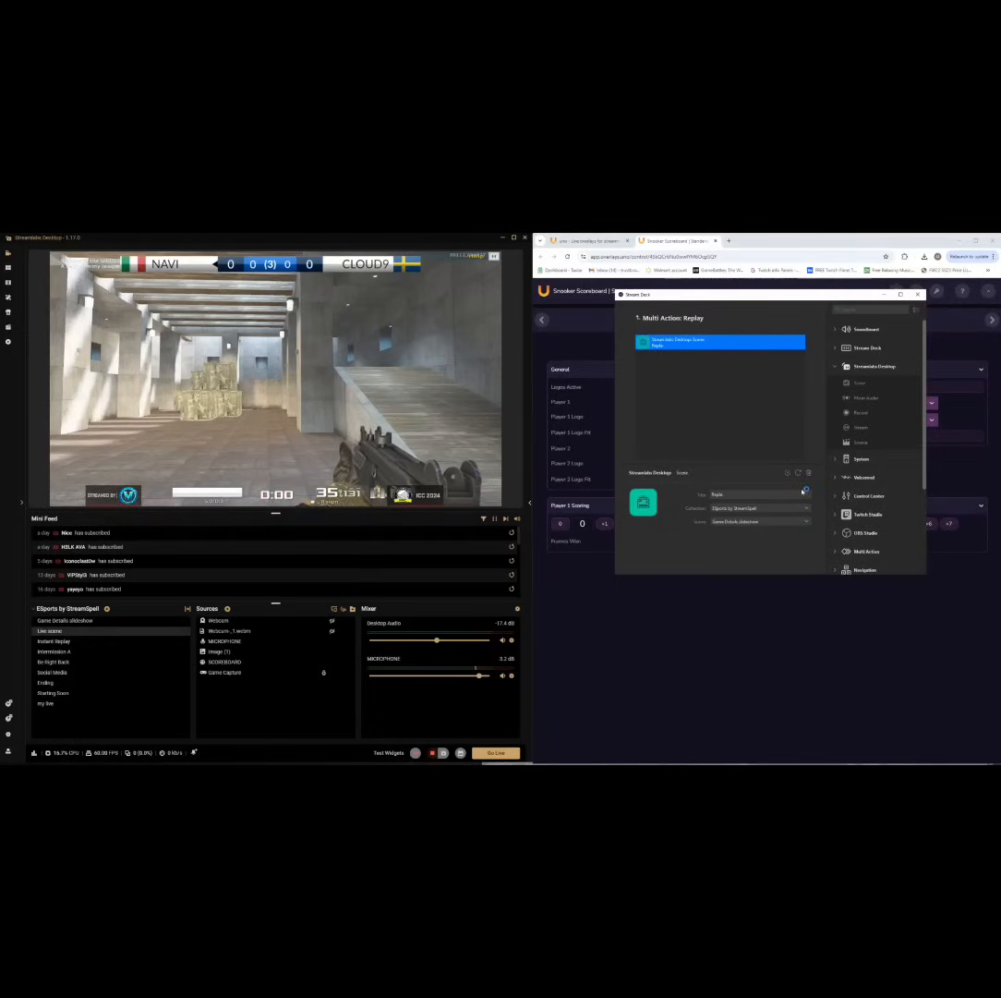
left_click(746, 521)
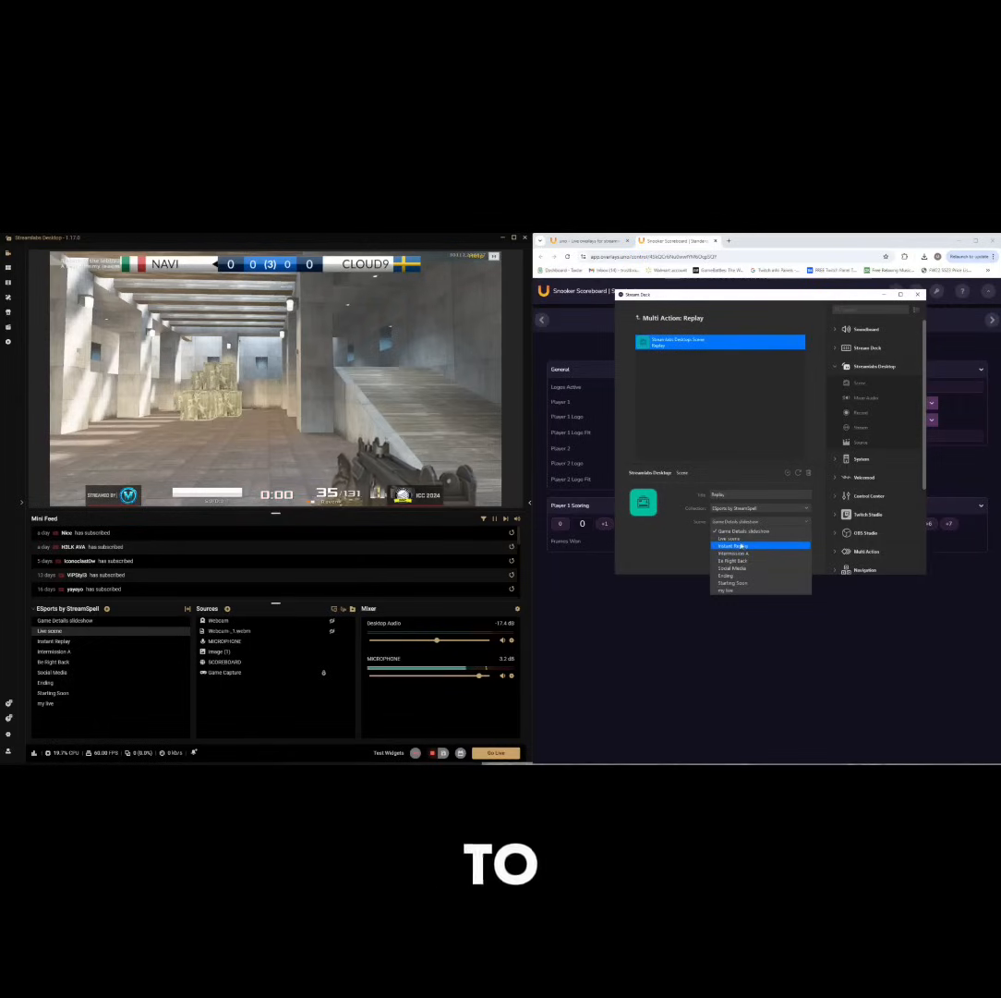
left_click(742, 546)
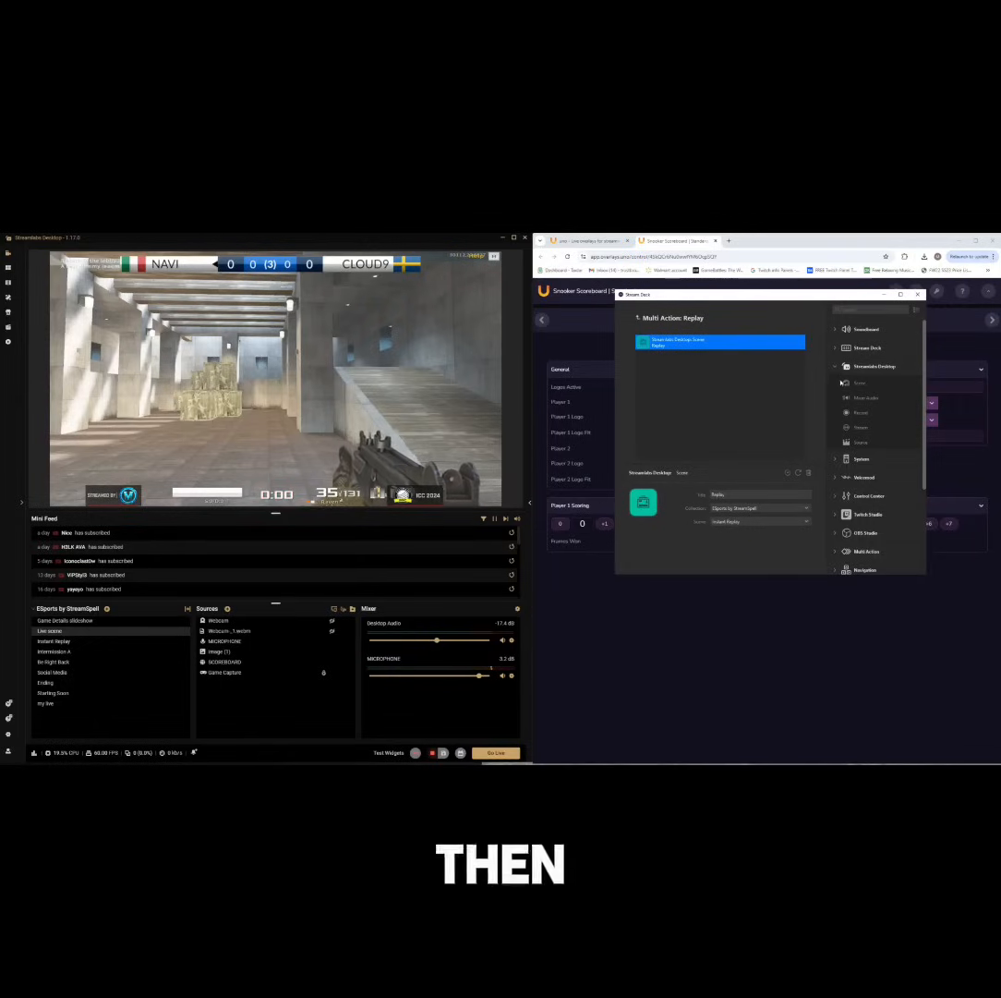
Add a Multi Action Delay below the Scene action in the Replay multi action
left_click(833, 368)
left_click(833, 367)
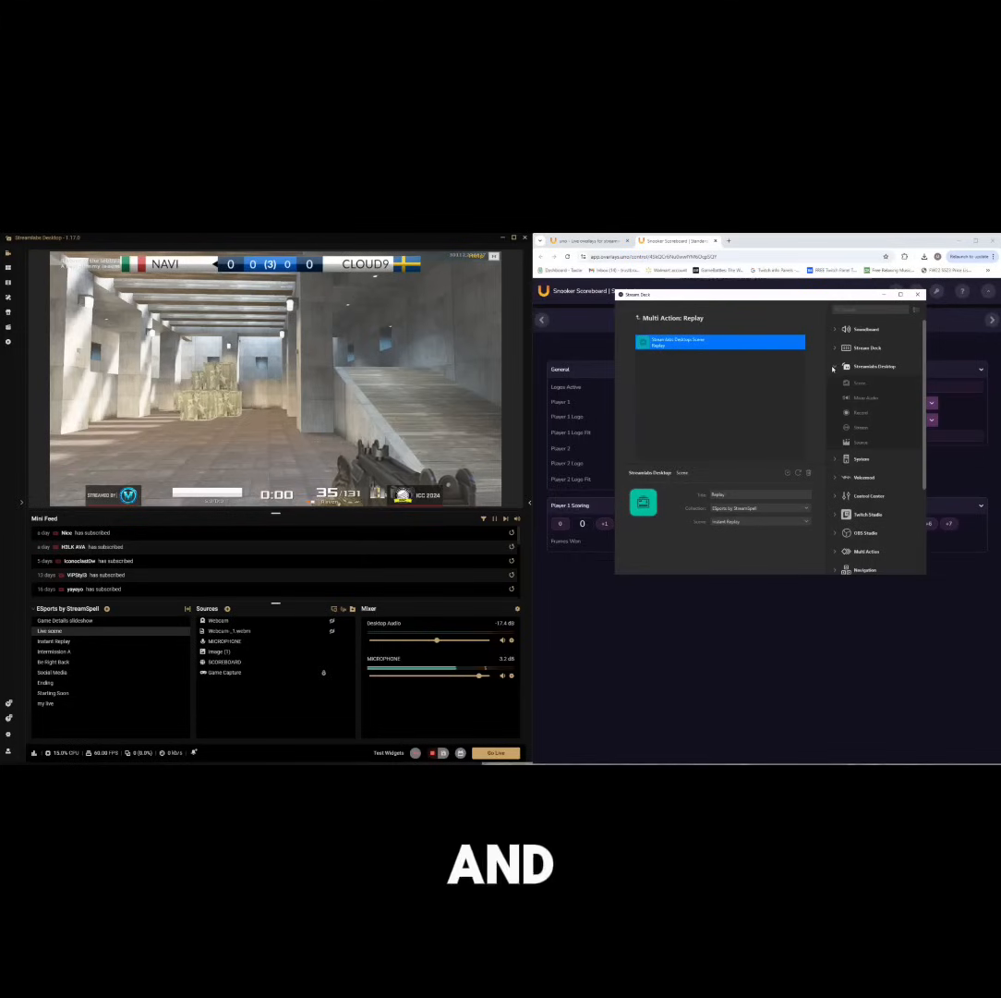
left_click(833, 367)
left_click(837, 366)
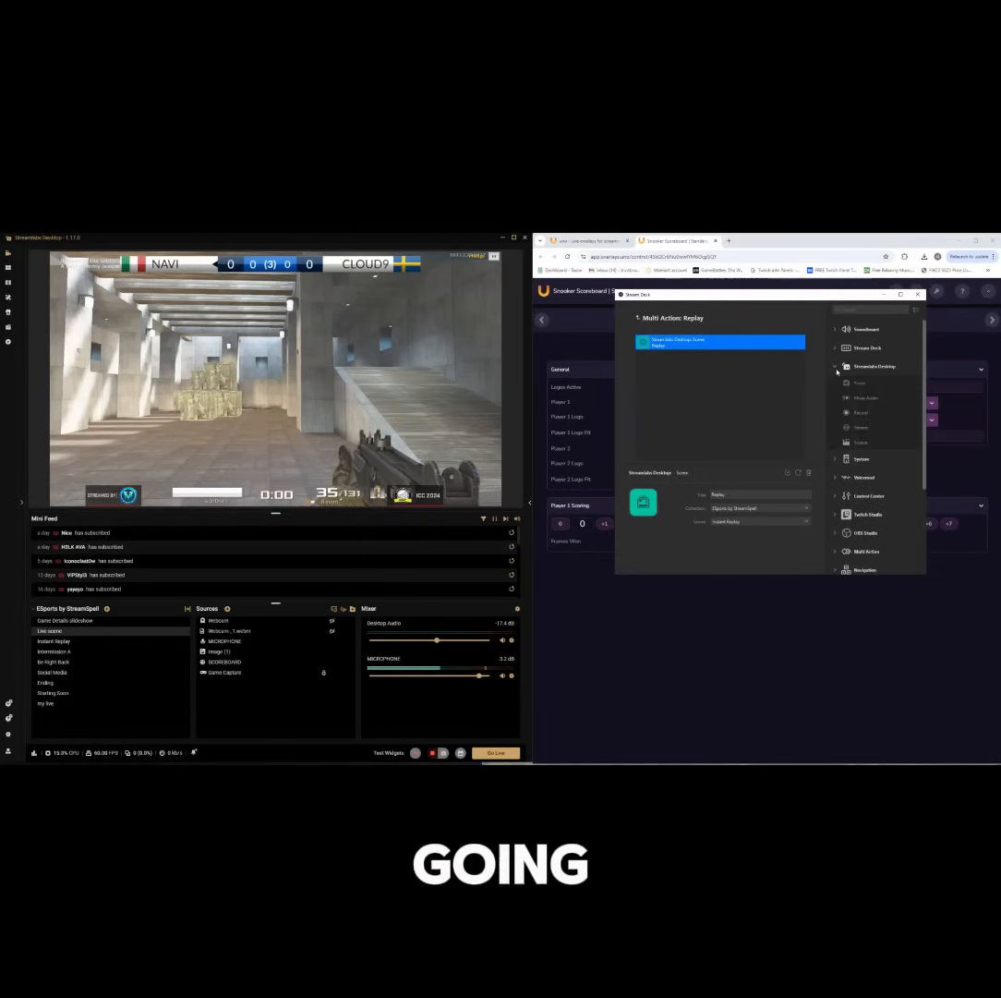
left_click_drag(923, 372, 929, 478)
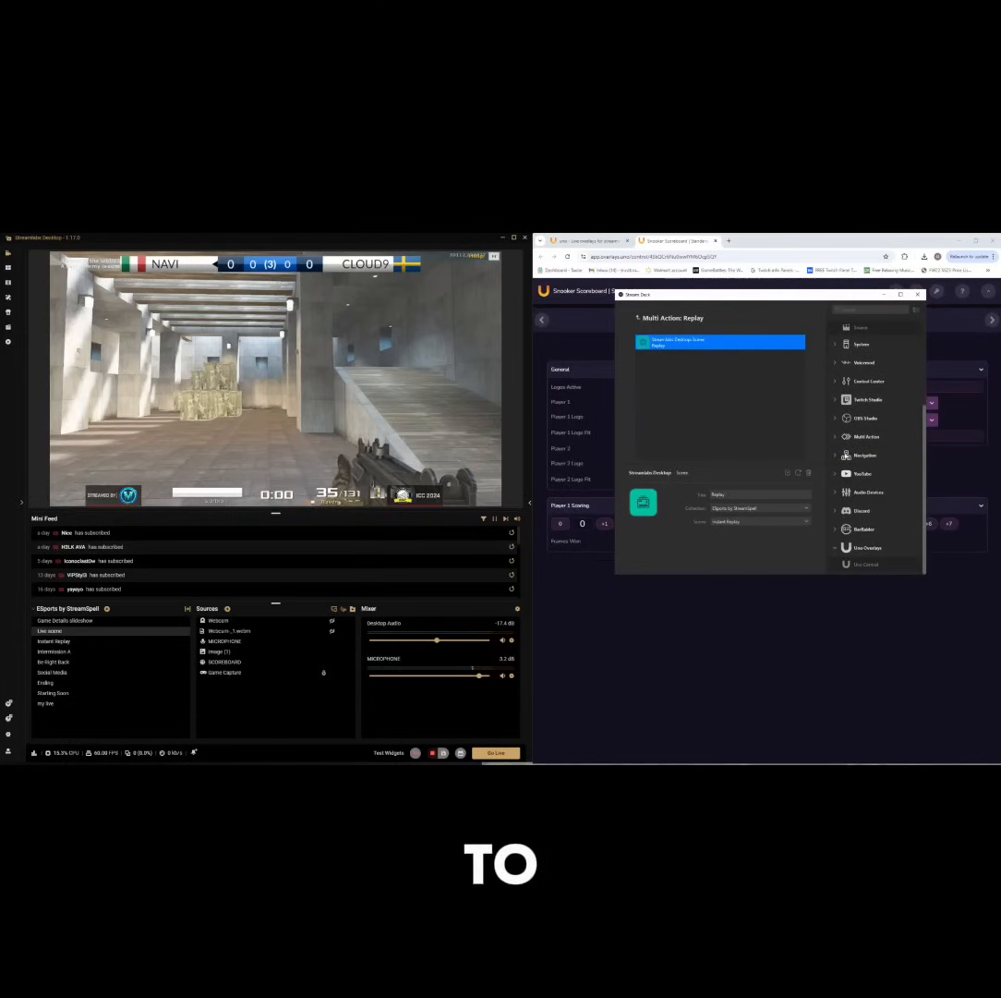
left_click(832, 441)
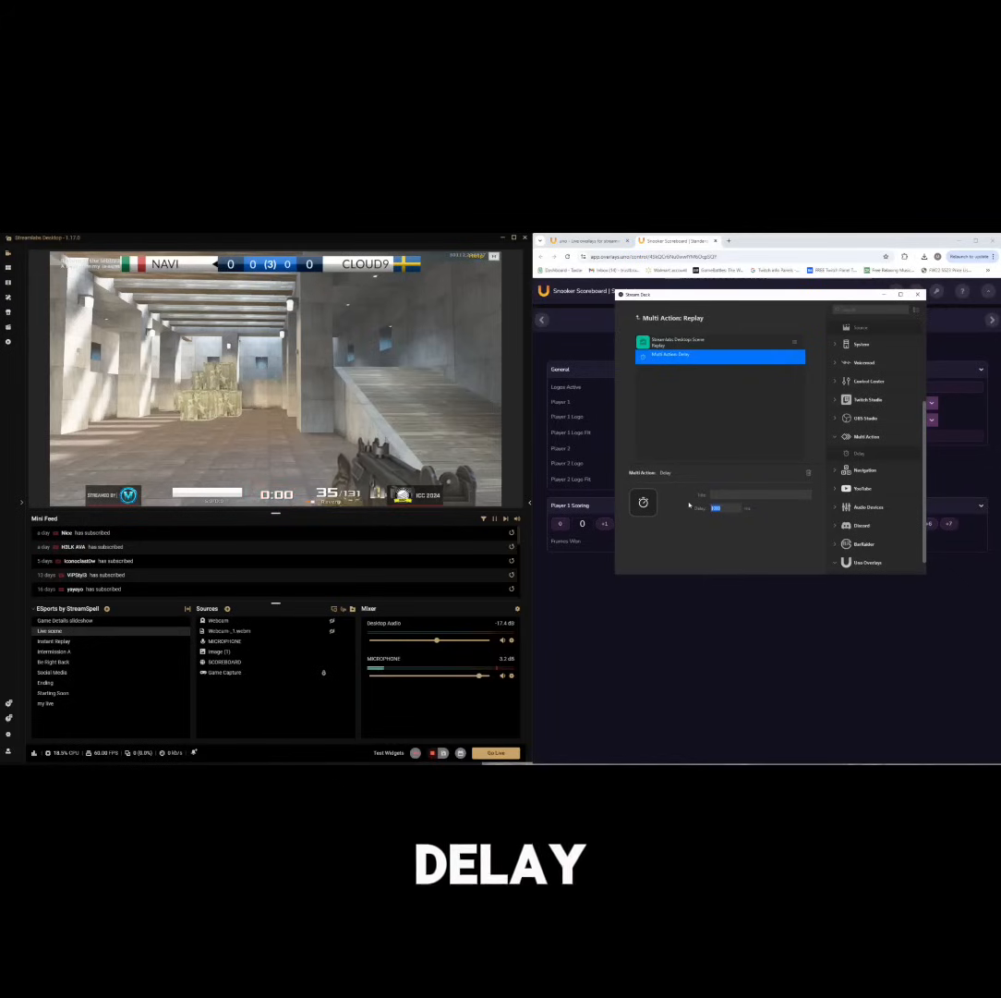
Set a new delay time for the Replay multi action's Delay action, title it "delay" and return to the key grid
left_click(736, 495)
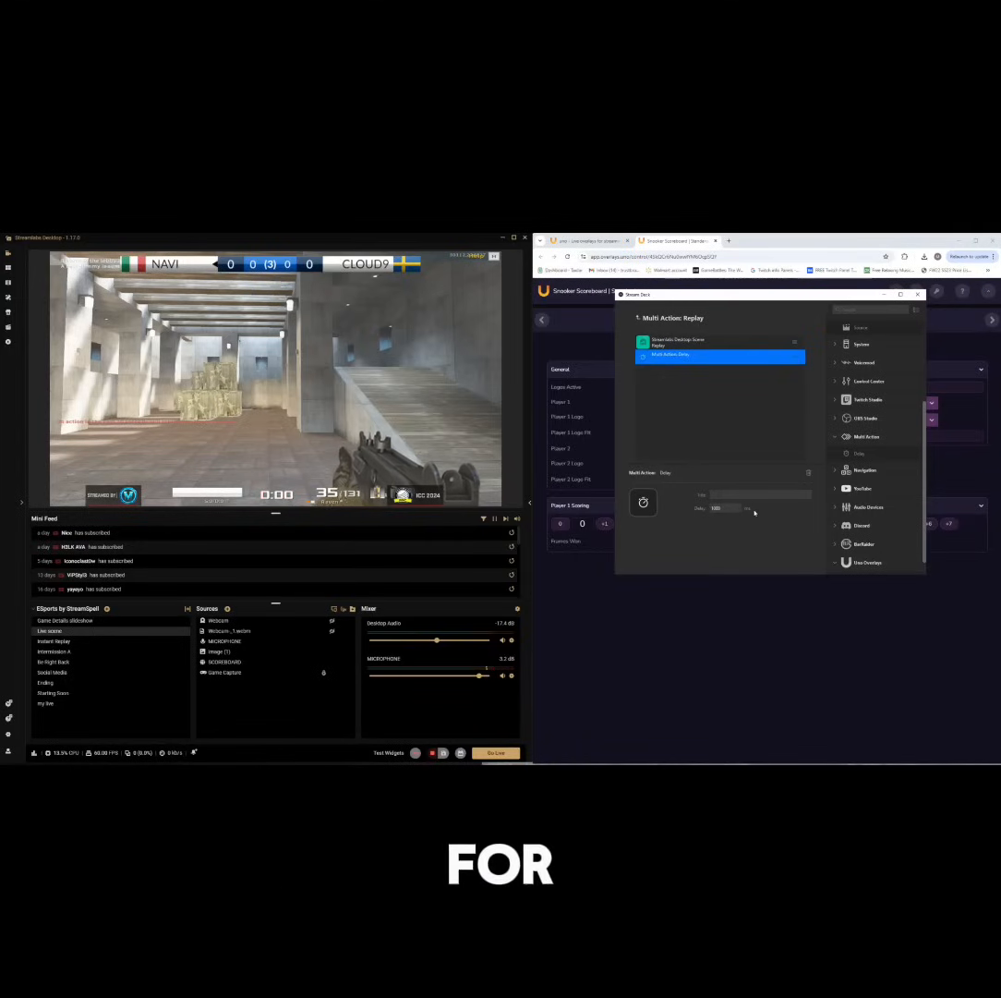
left_click_drag(726, 508, 705, 509)
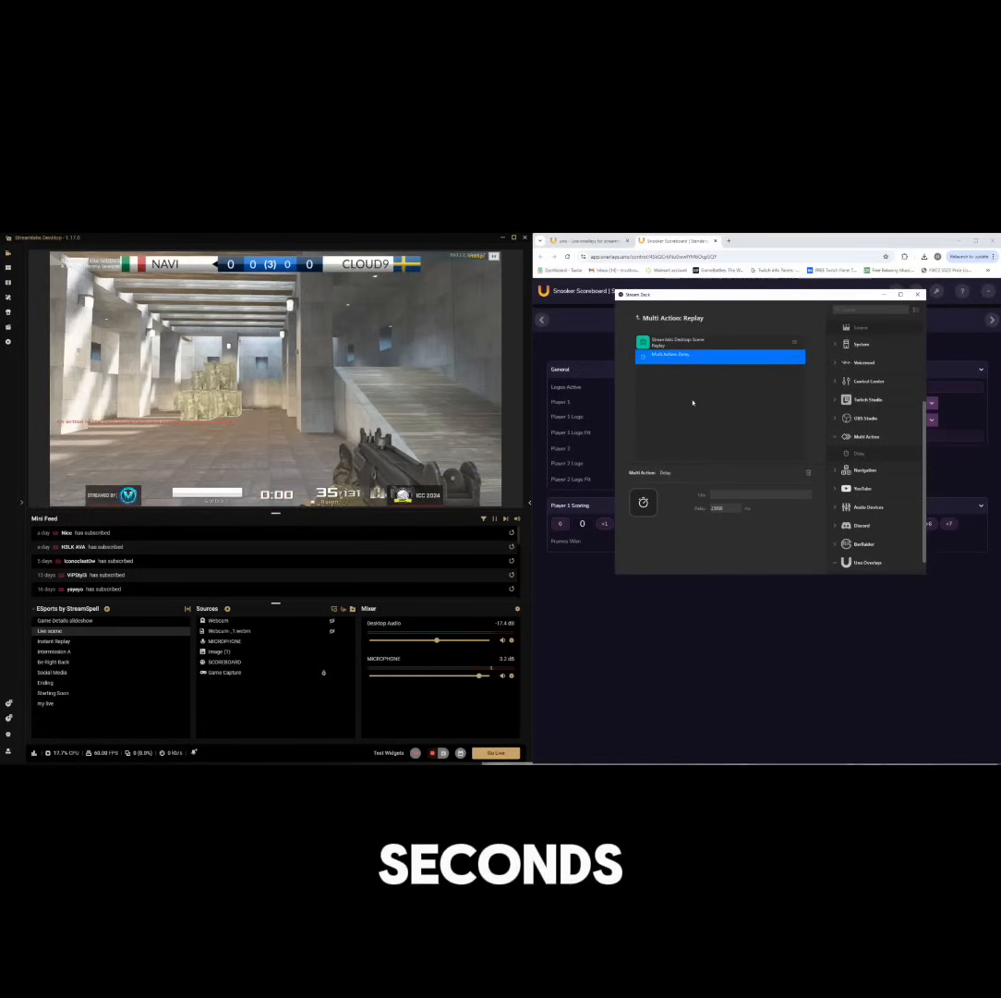
type("delay")
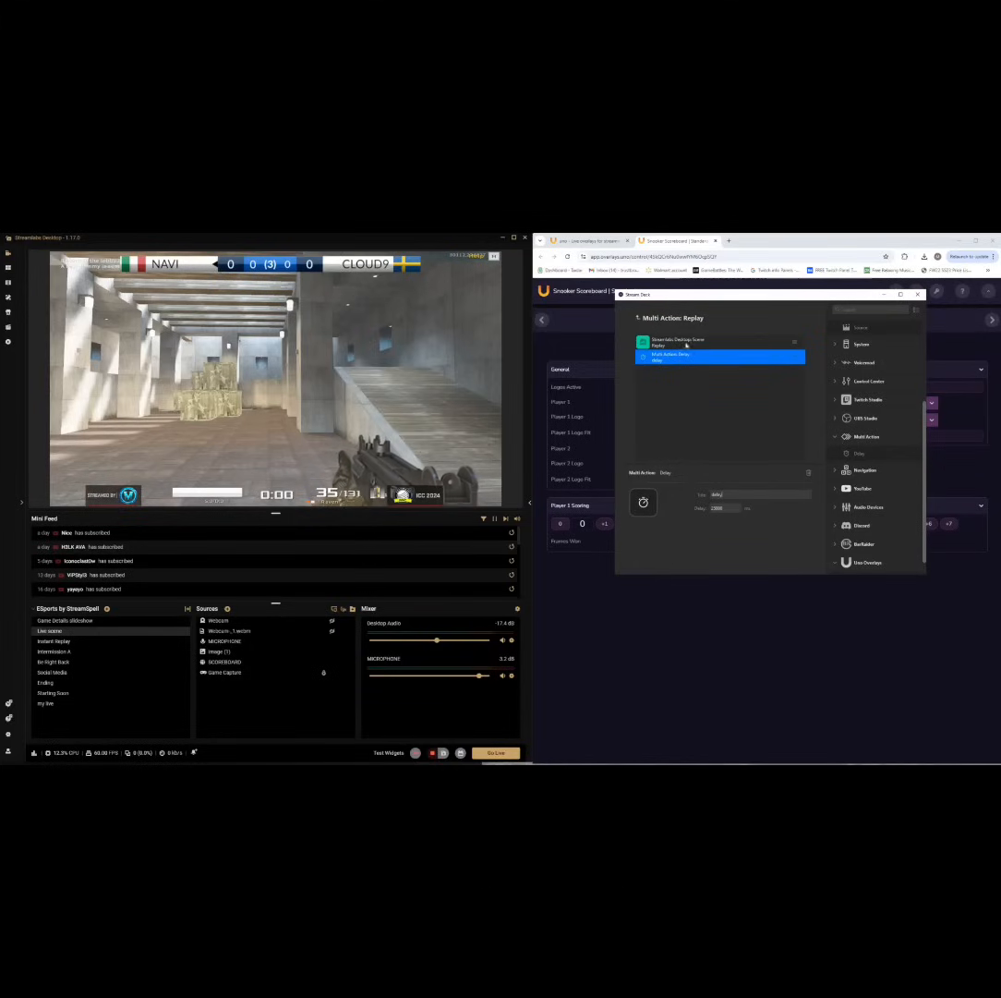
left_click(638, 318)
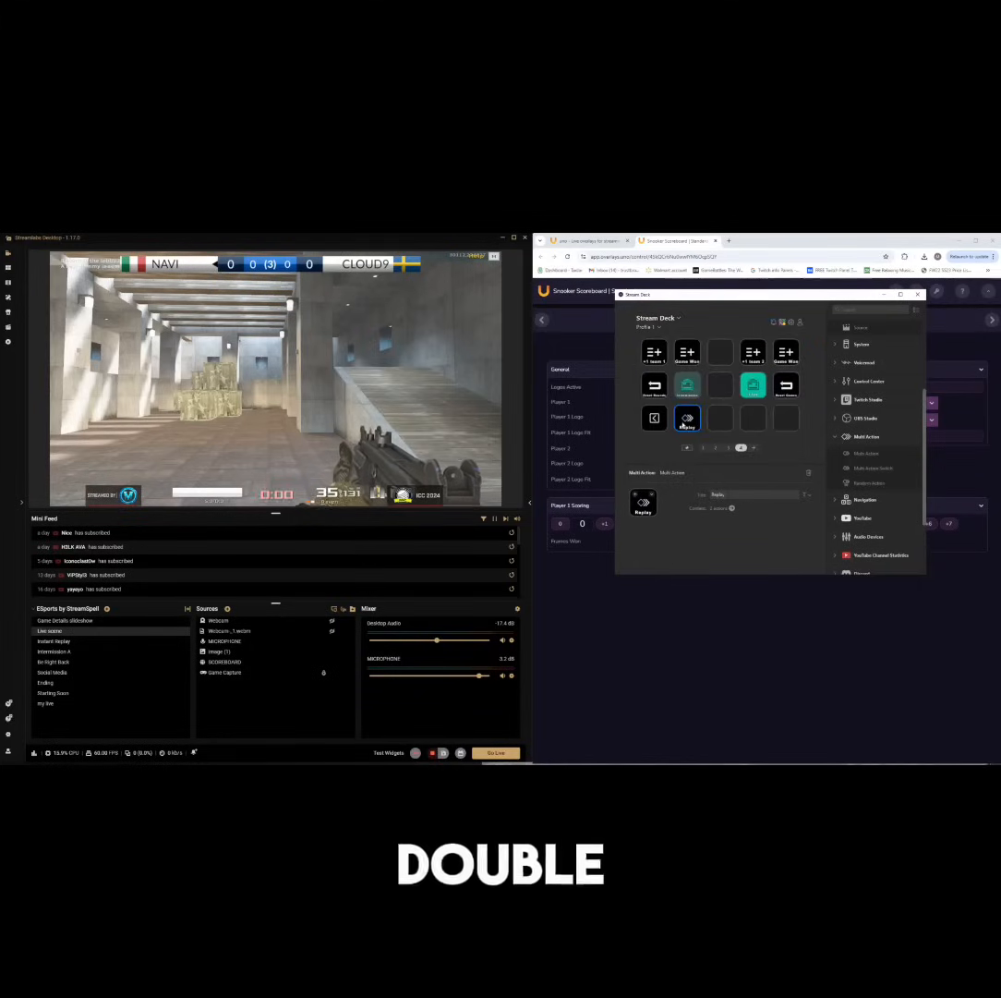
Check the order of actions inside the existing Replay multi action on page 3, and return to page 4
left_click(728, 447)
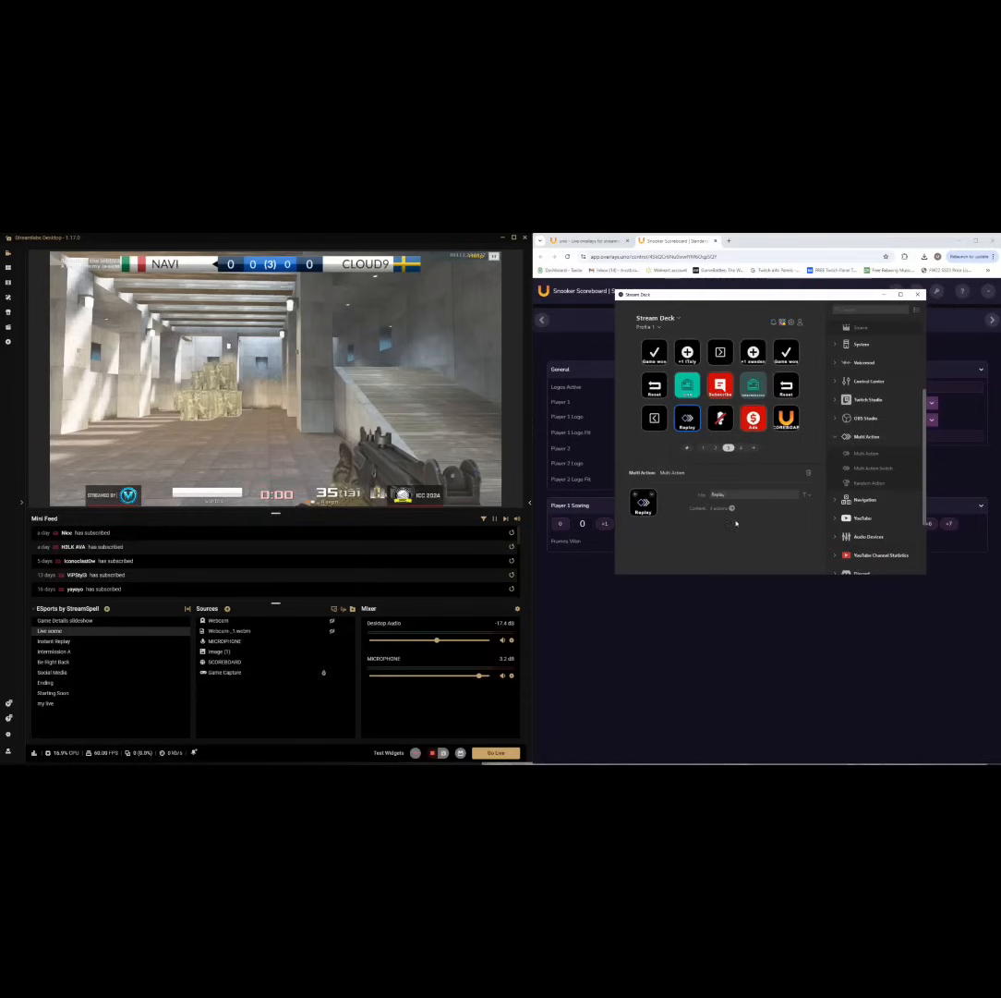
left_click(732, 508)
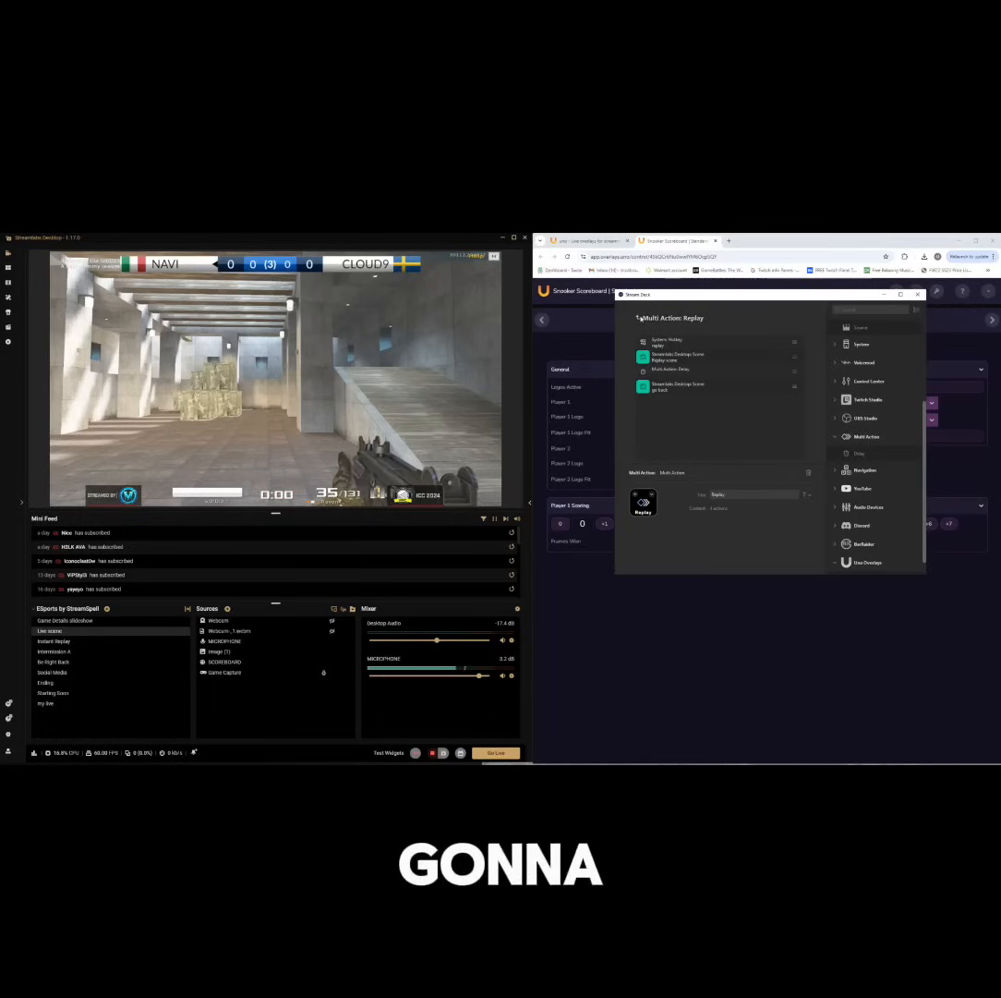
left_click(637, 316)
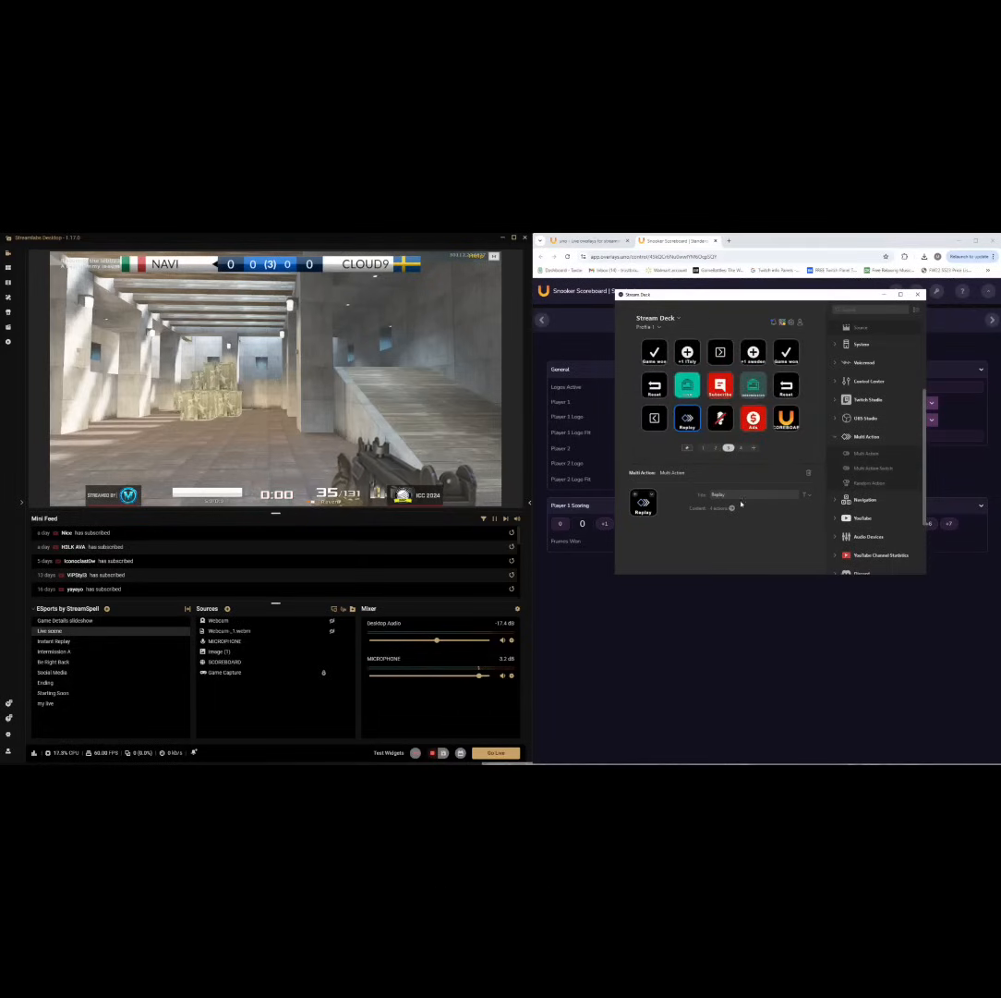
left_click(741, 448)
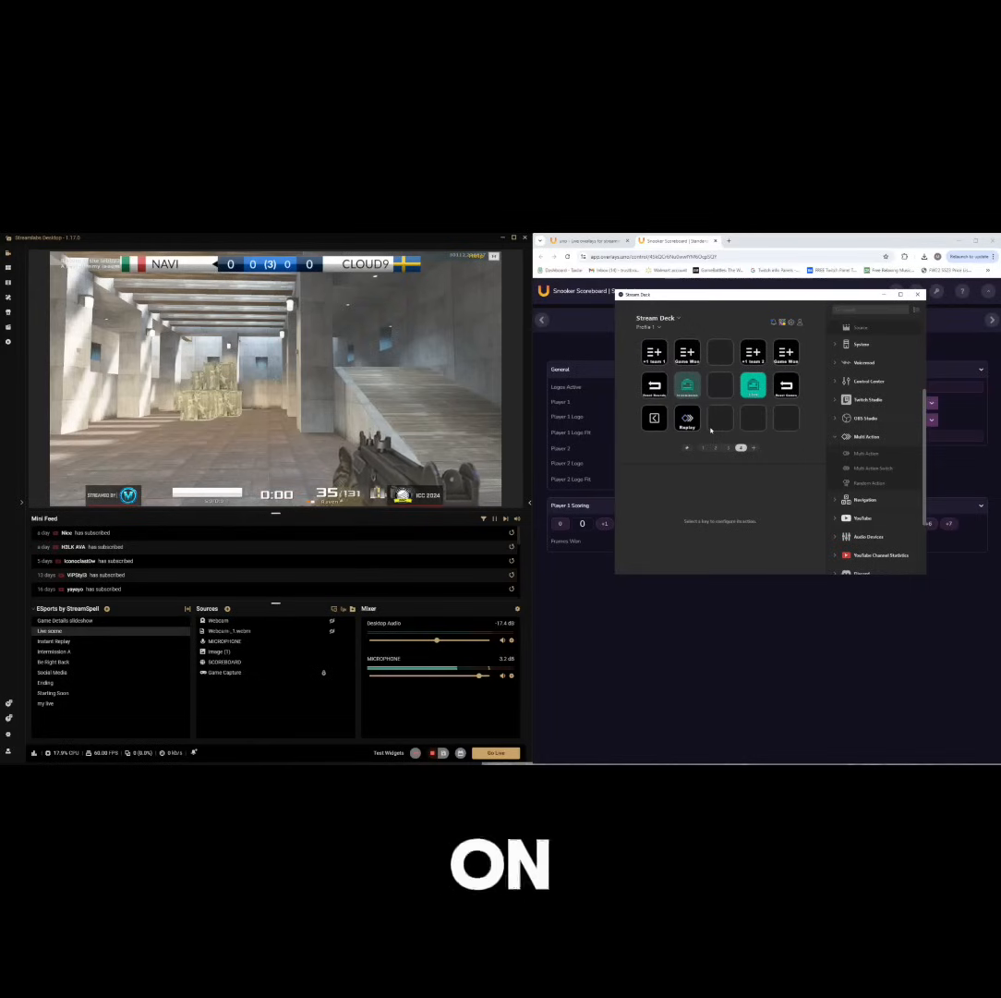
Switch to Streamlabs Desktop's hotkey settings and check which key is bound to Save Replay
left_click(8, 733)
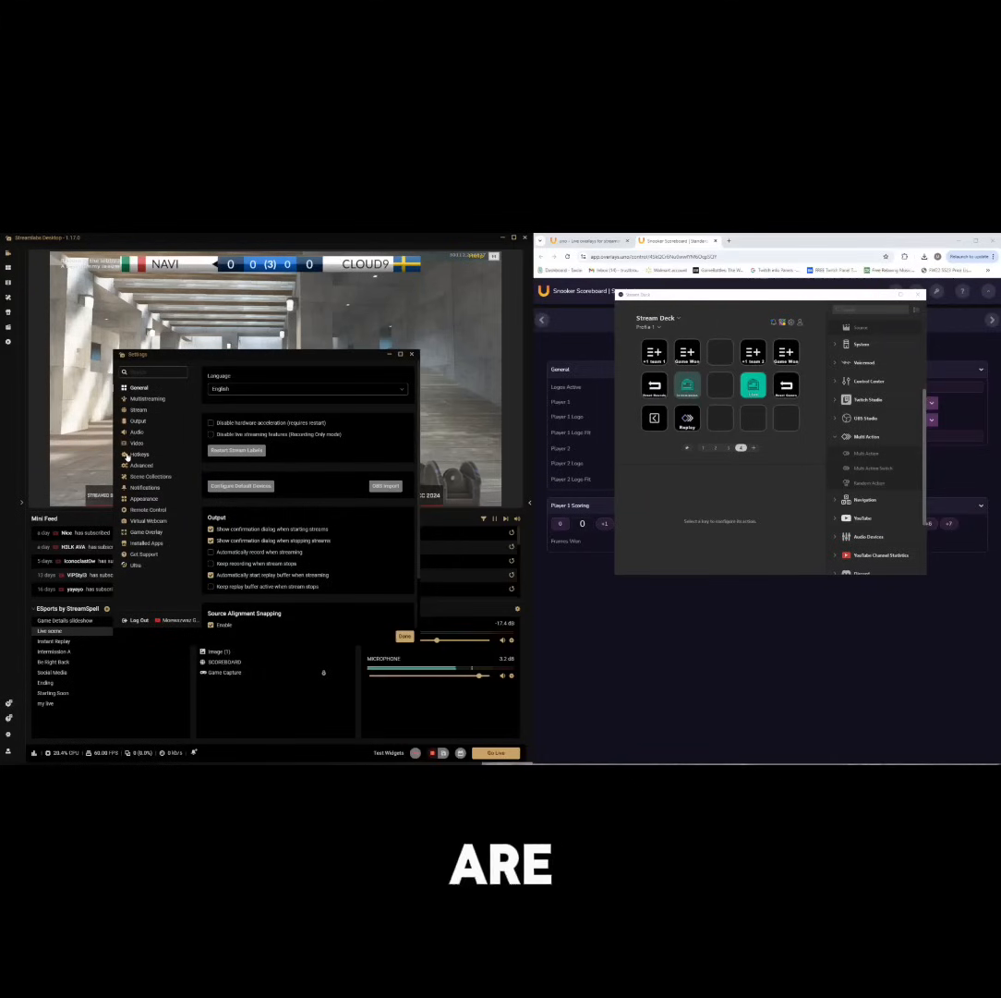
left_click(133, 455)
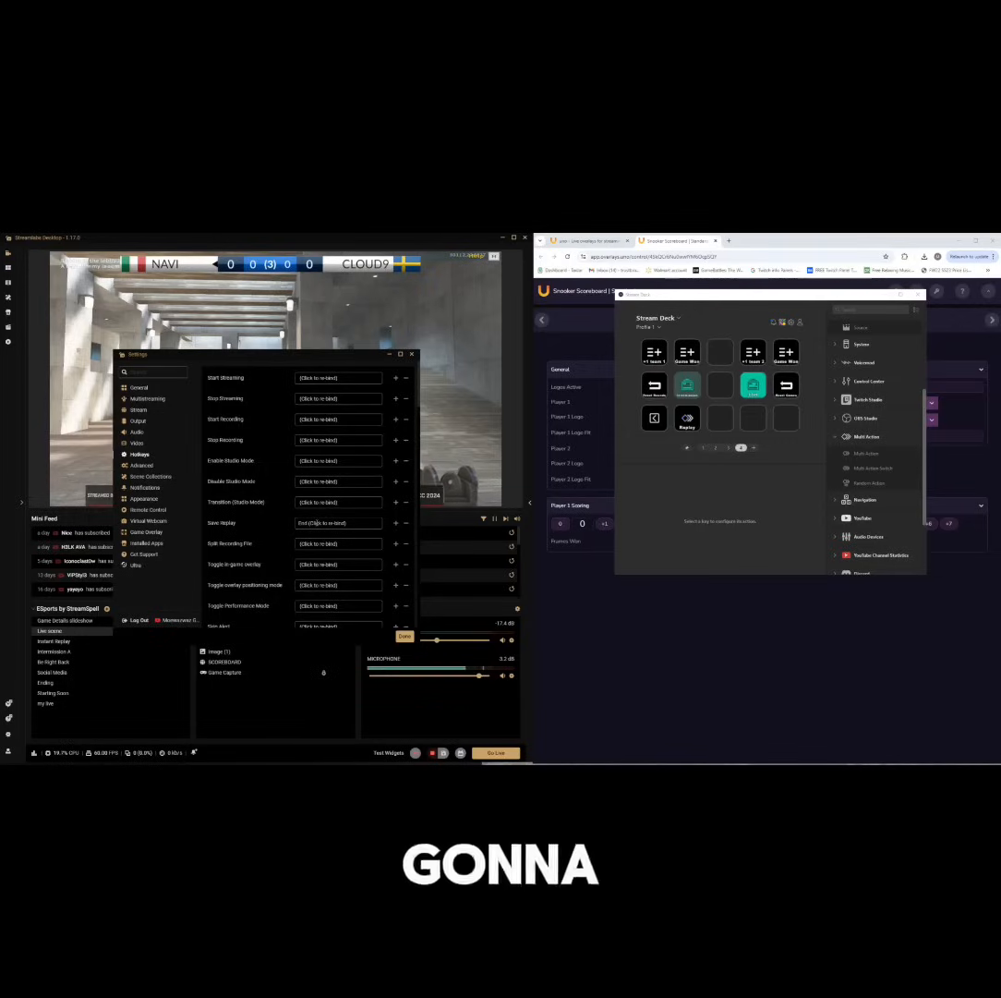
Switch back to Stream Deck, open the page 4 Replay multi action and look through the action categories for a hotkey action
left_click(837, 437)
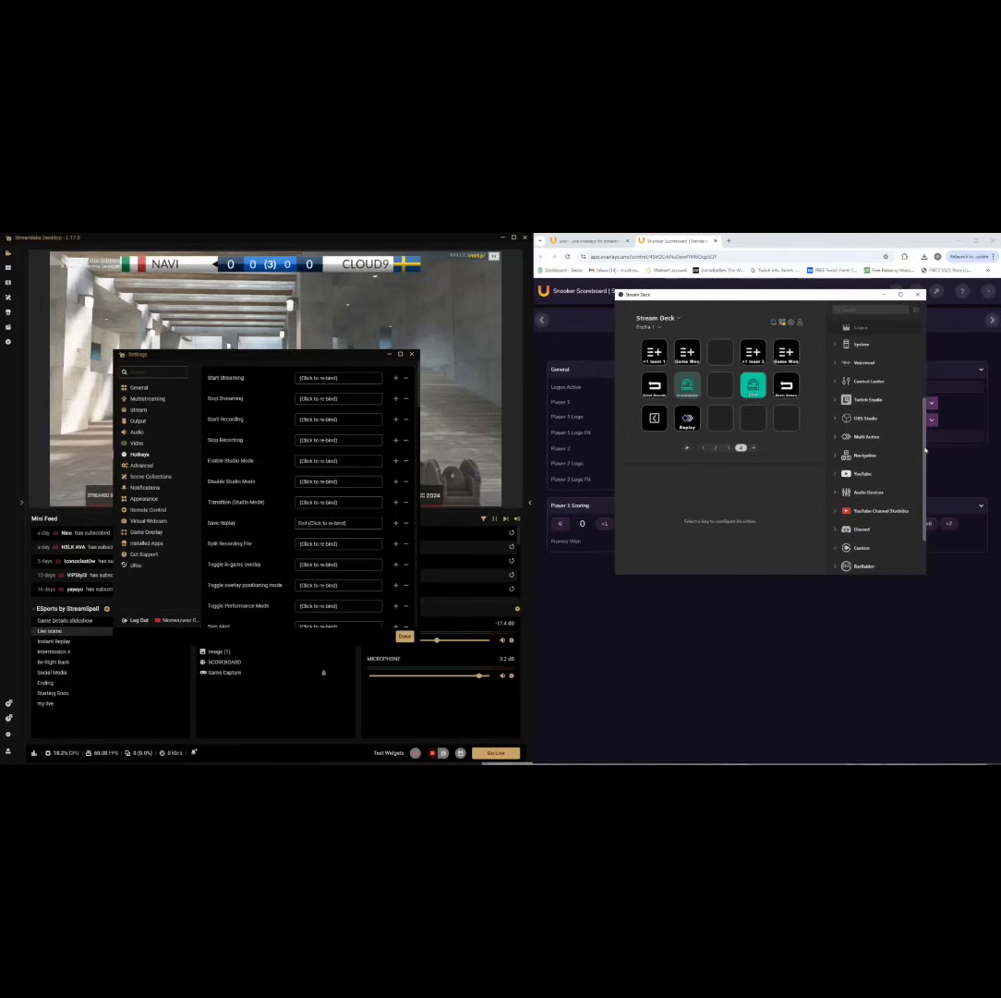
left_click_drag(925, 447, 926, 353)
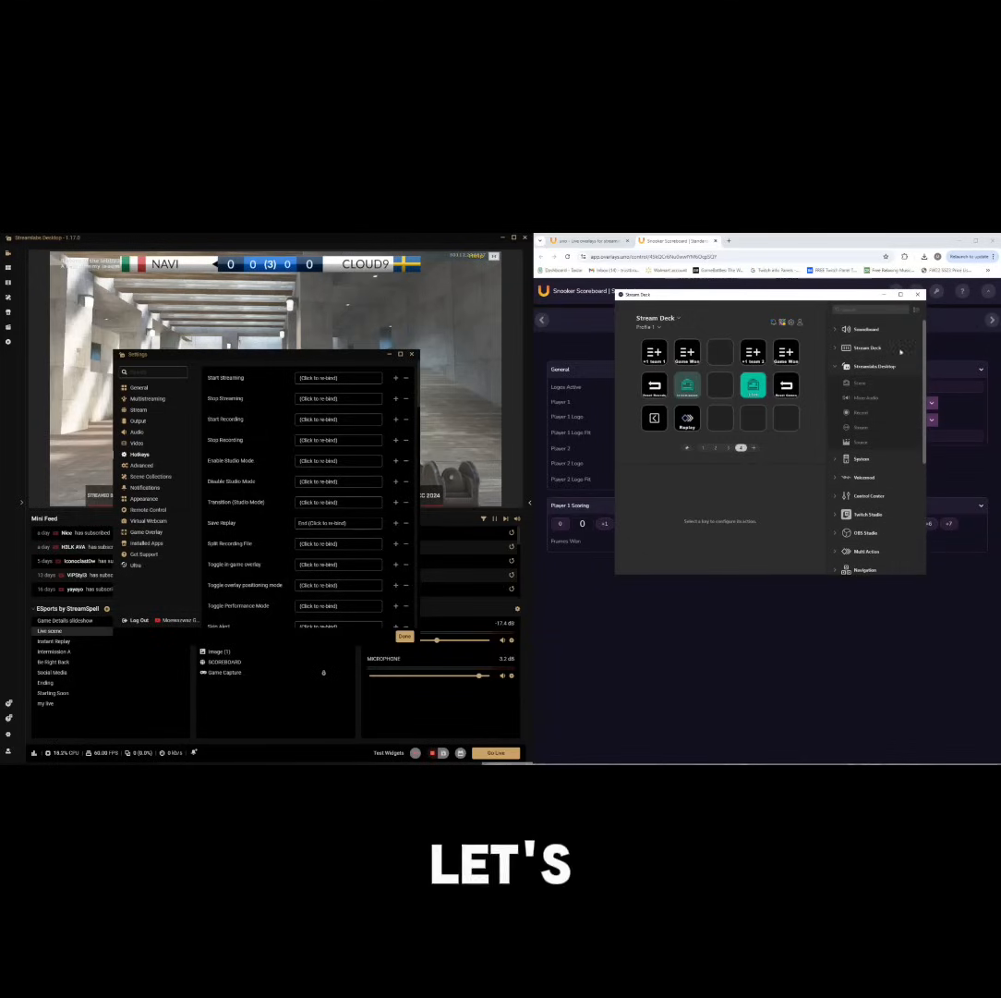
left_click(838, 366)
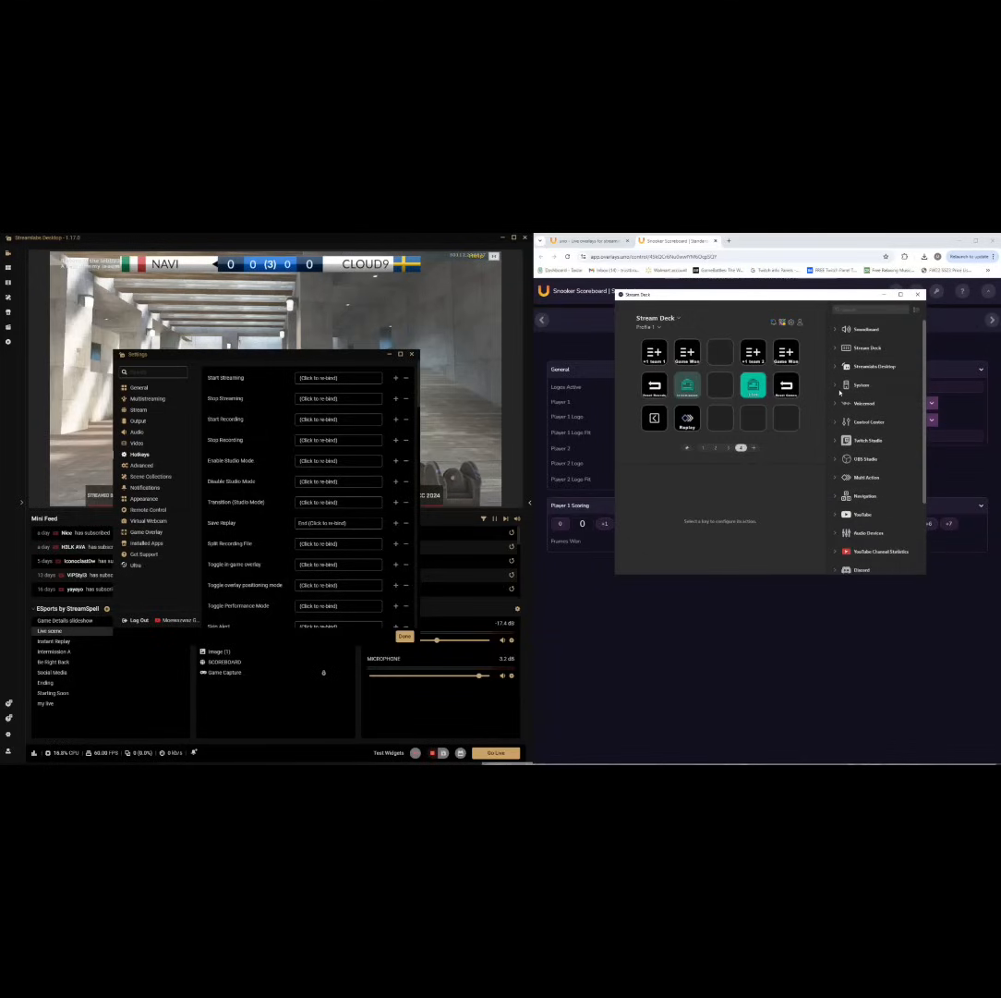
left_click_drag(923, 455, 921, 536)
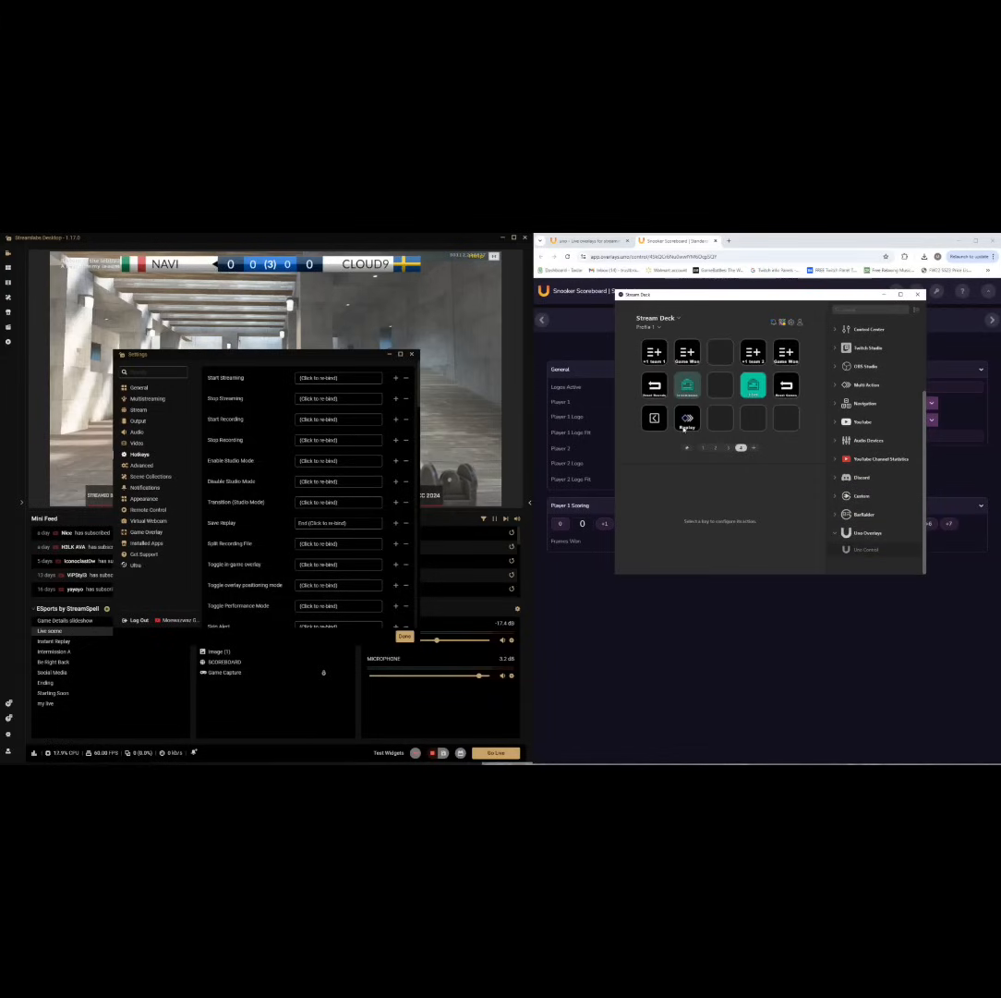
left_click(684, 427)
left_click(733, 509)
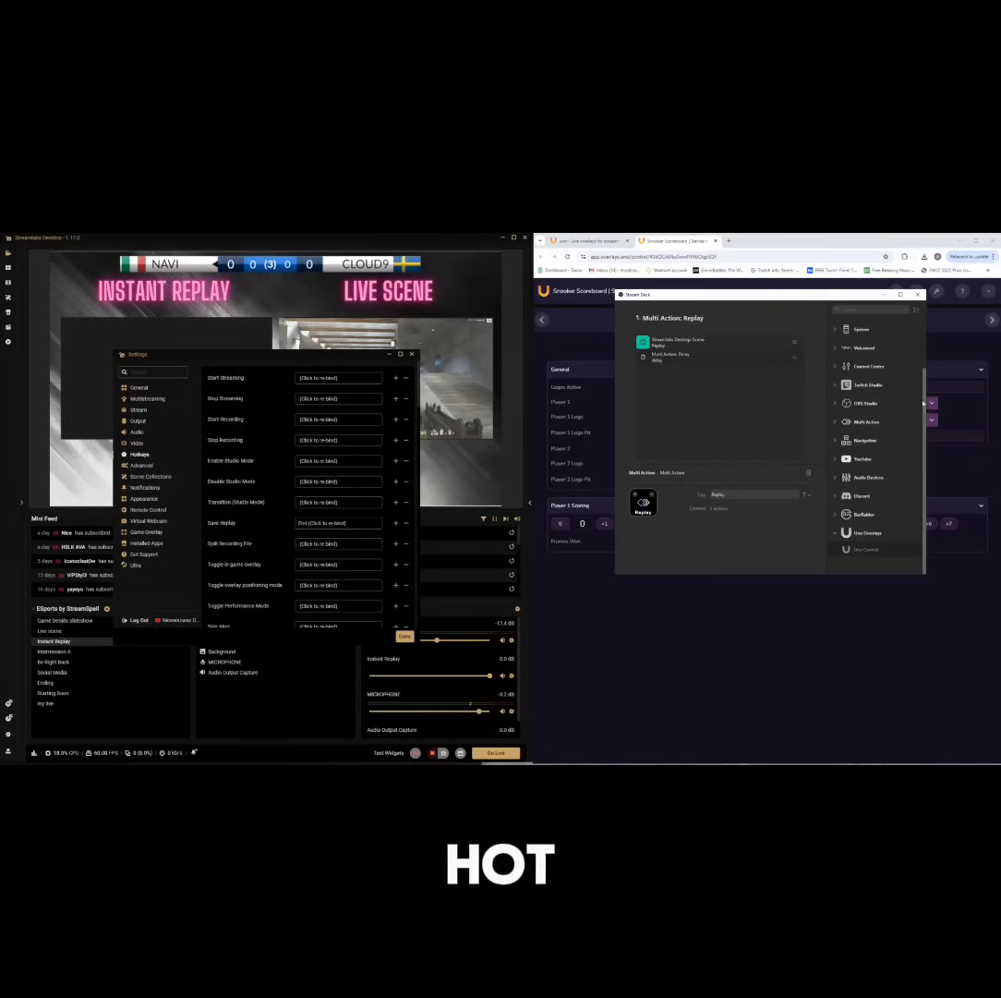
mouse_move(924, 399)
left_mouse_down()
mouse_move(928, 332)
mouse_move(928, 423)
left_mouse_up()
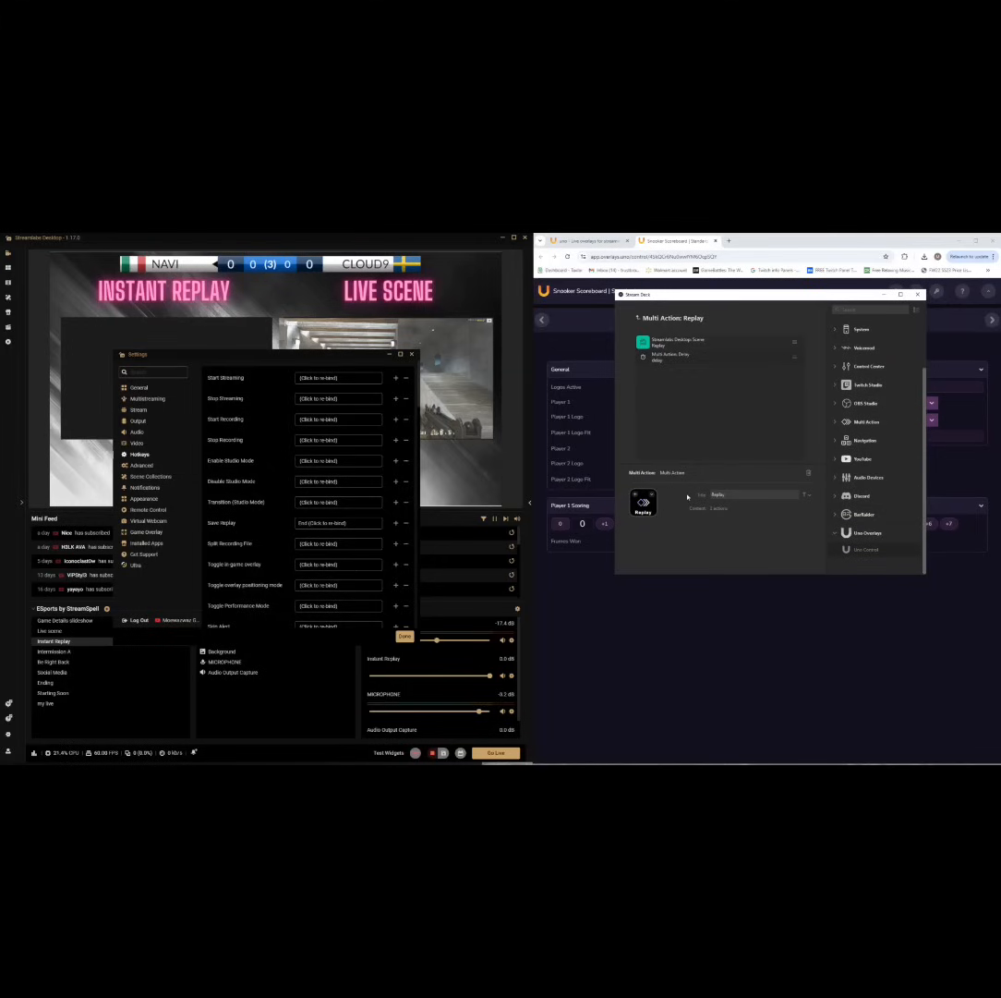
Check the type and settings of the first action in page 3's Replay multi action
left_click(637, 318)
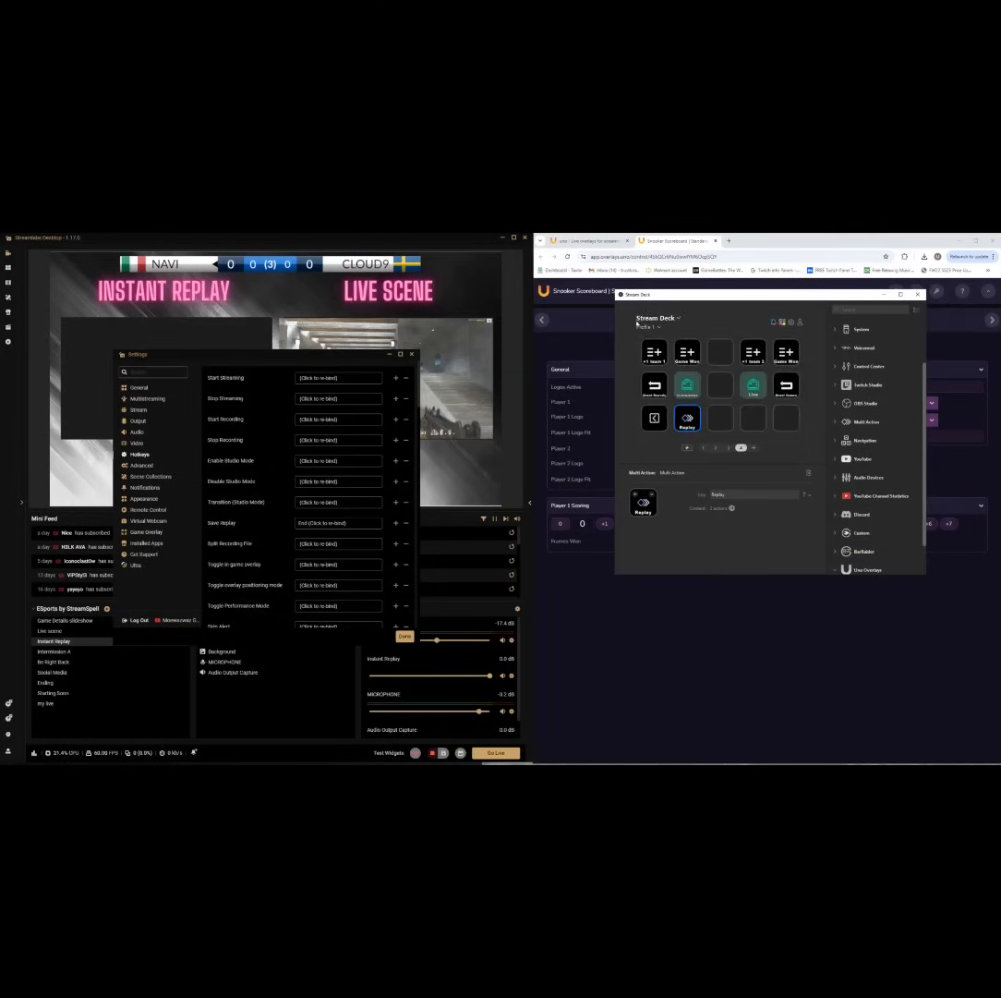
left_click(729, 448)
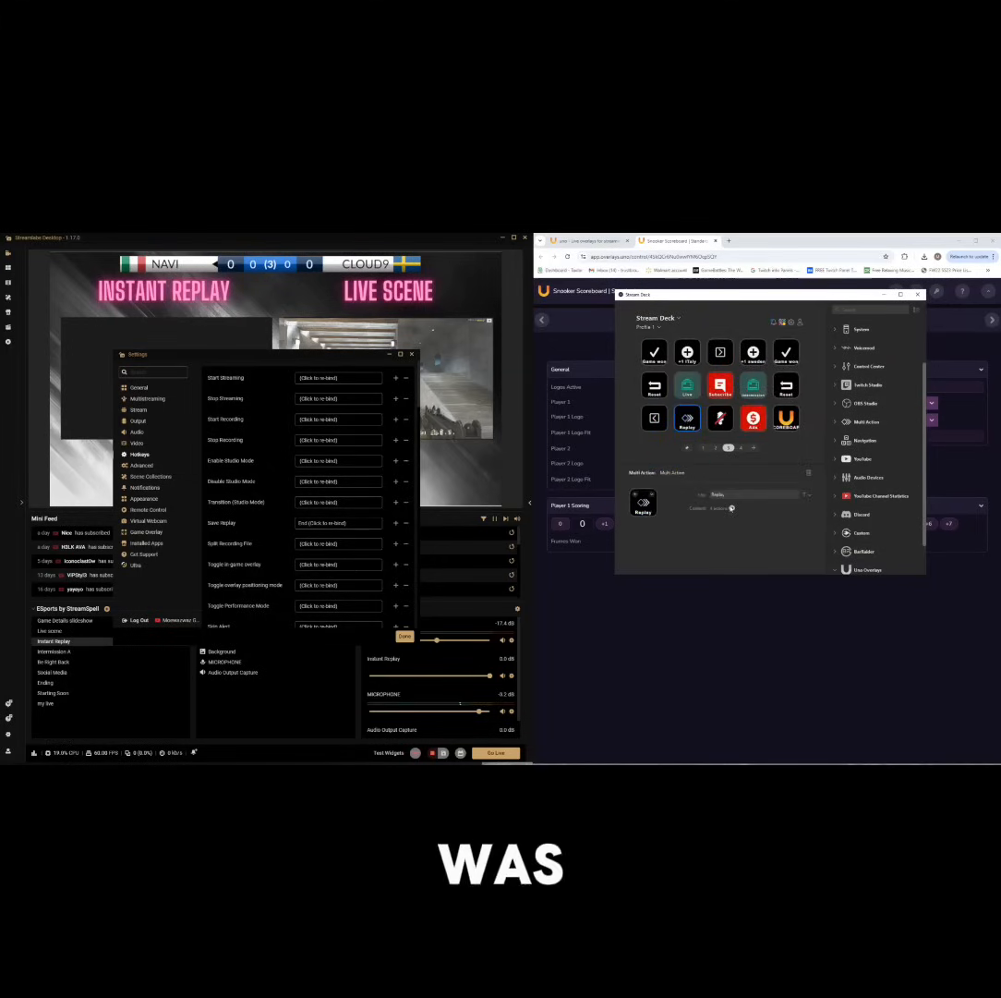
left_click(729, 509)
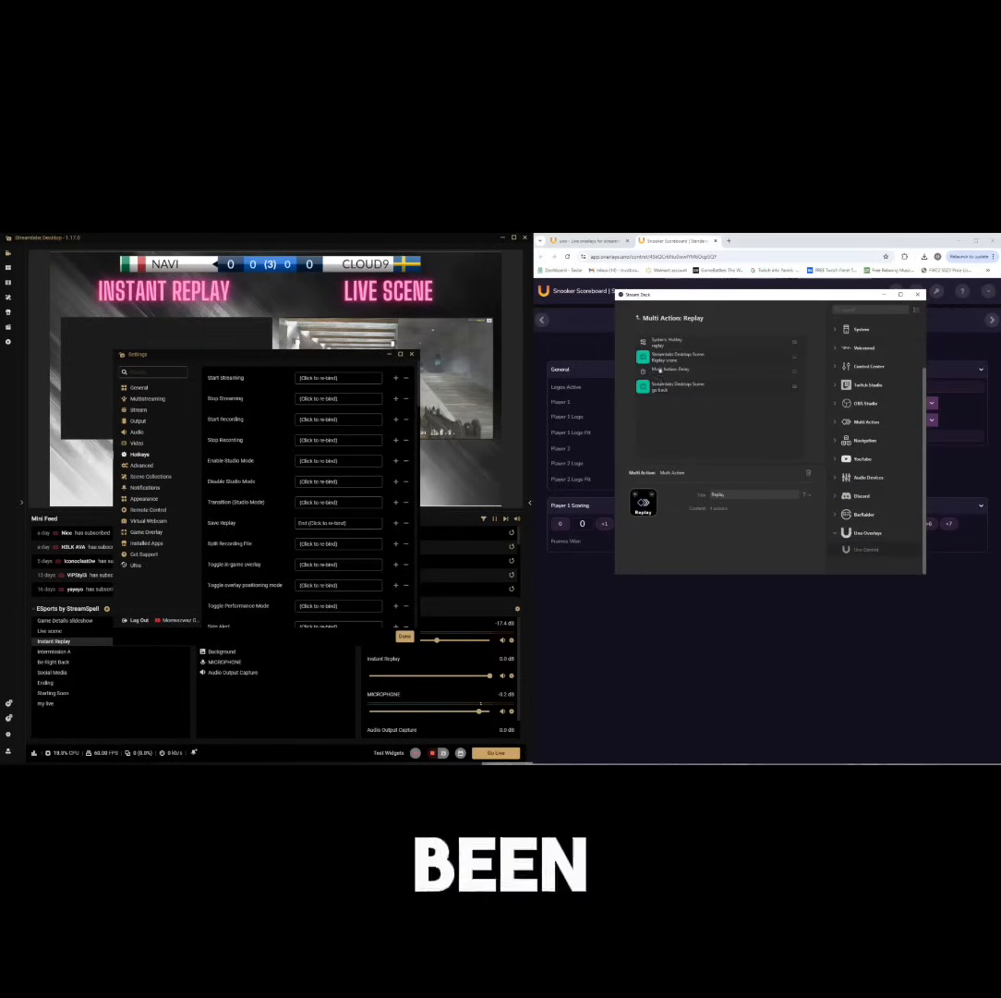
left_click(684, 342)
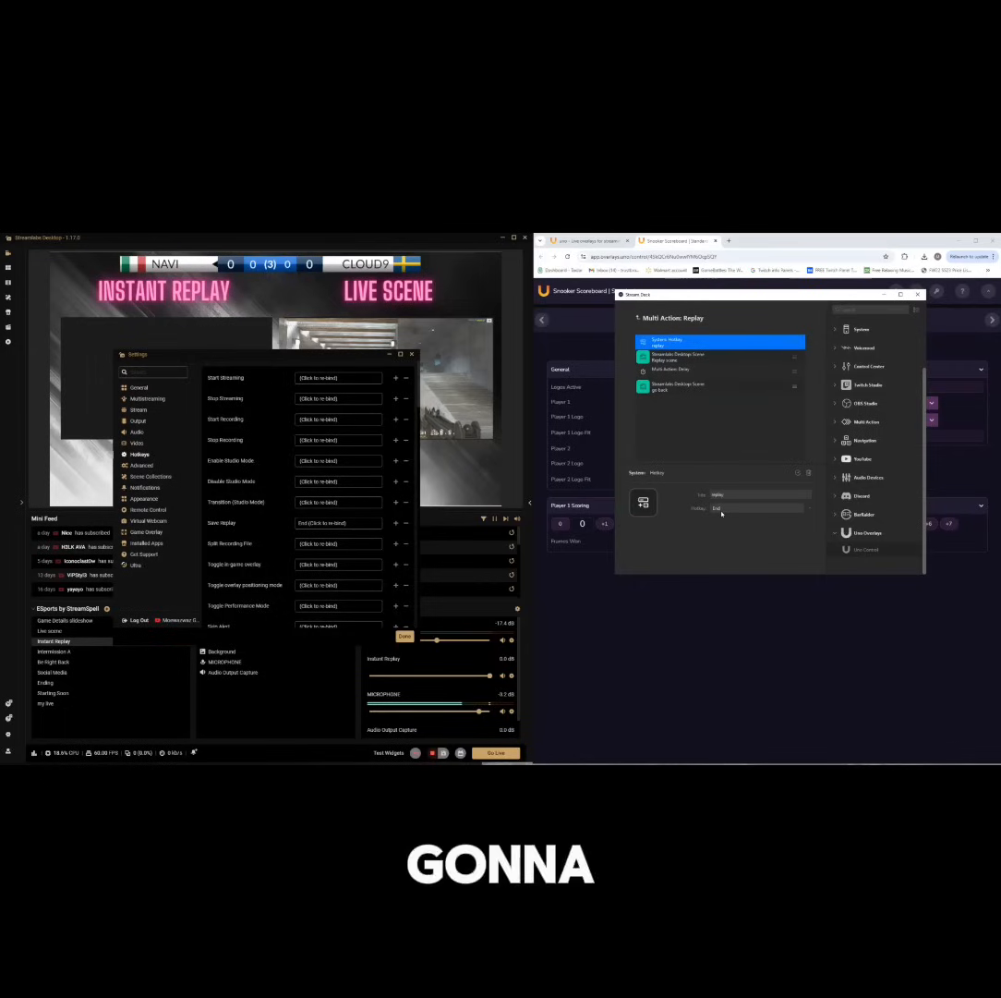
left_click(638, 319)
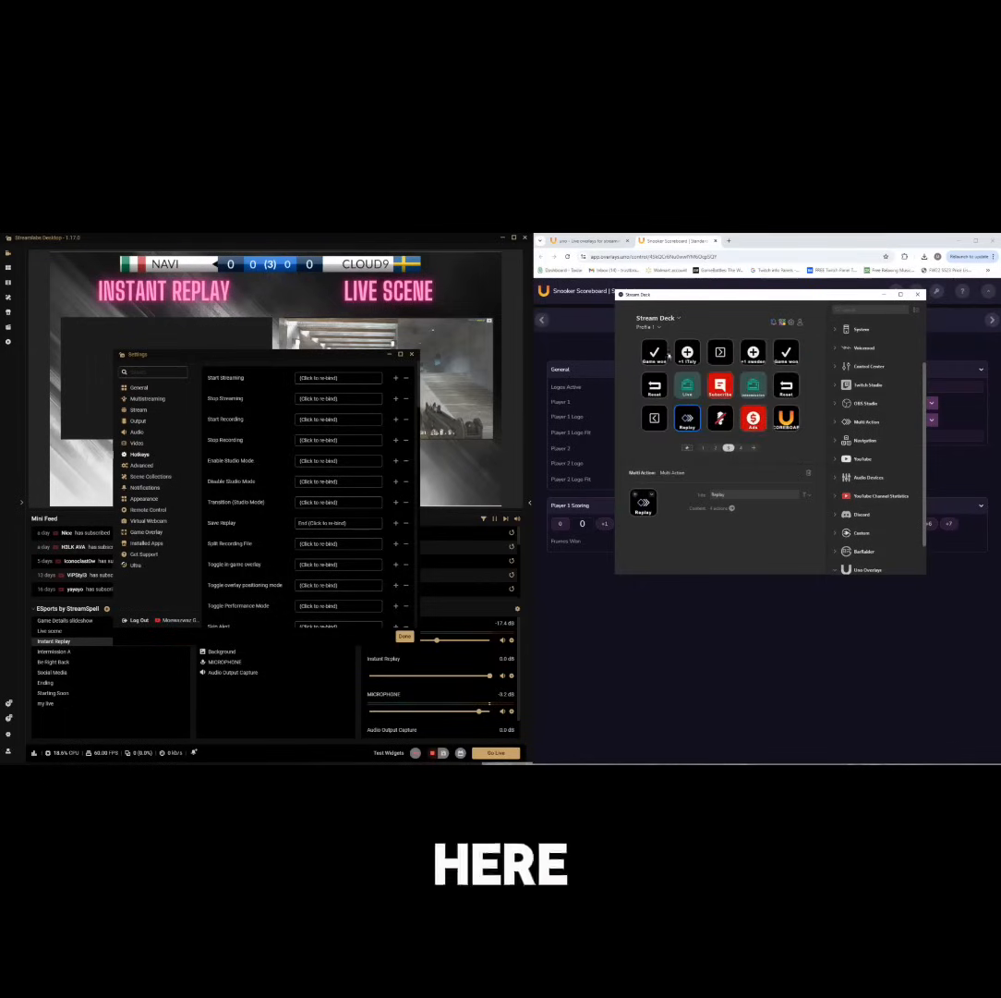
Add a System Hotkey action above the Scene action in the page 4 Replay multi action
left_click(741, 449)
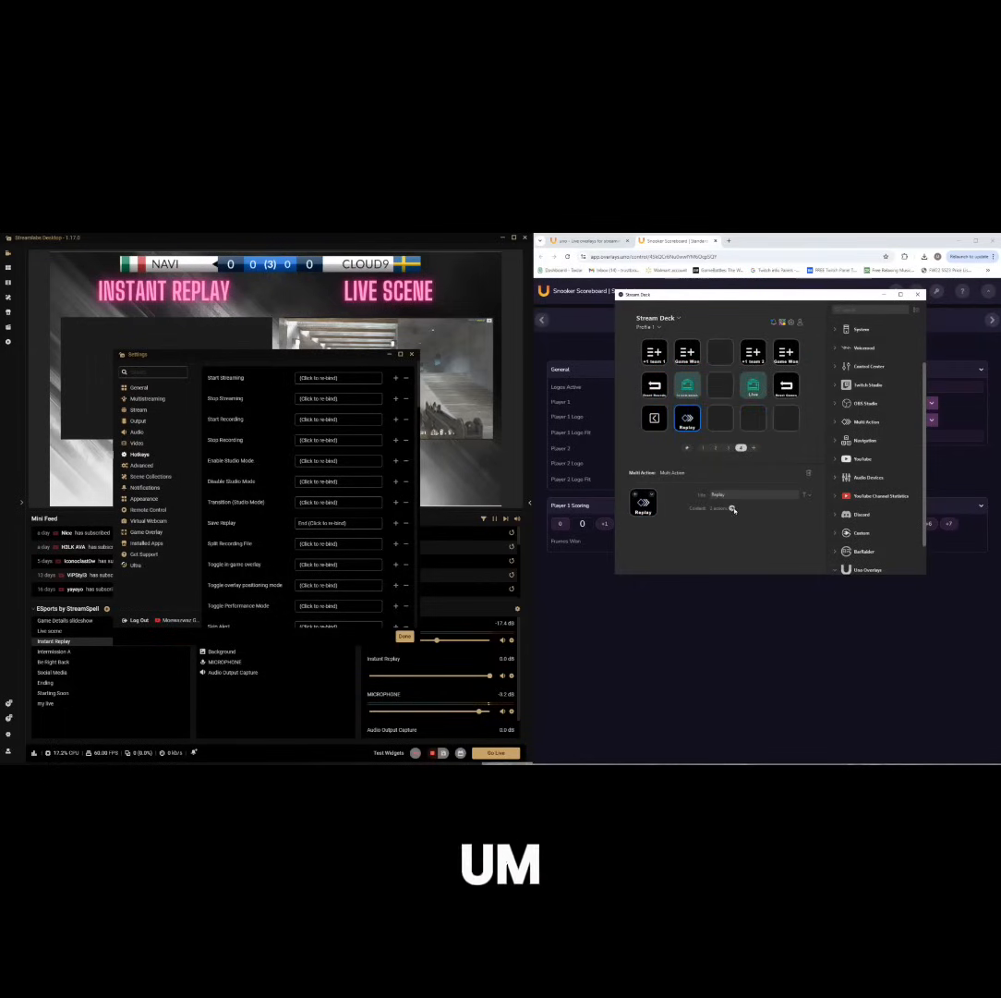
left_click(732, 508)
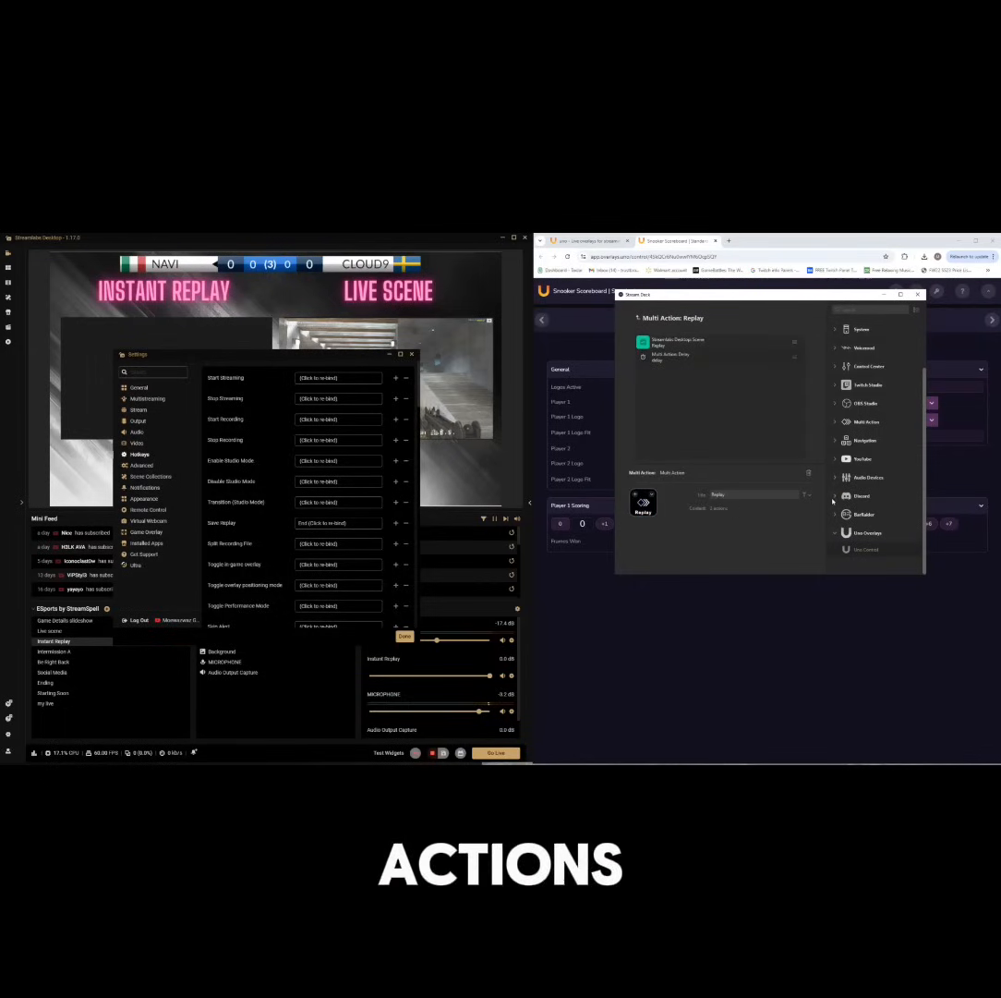
left_click(836, 458)
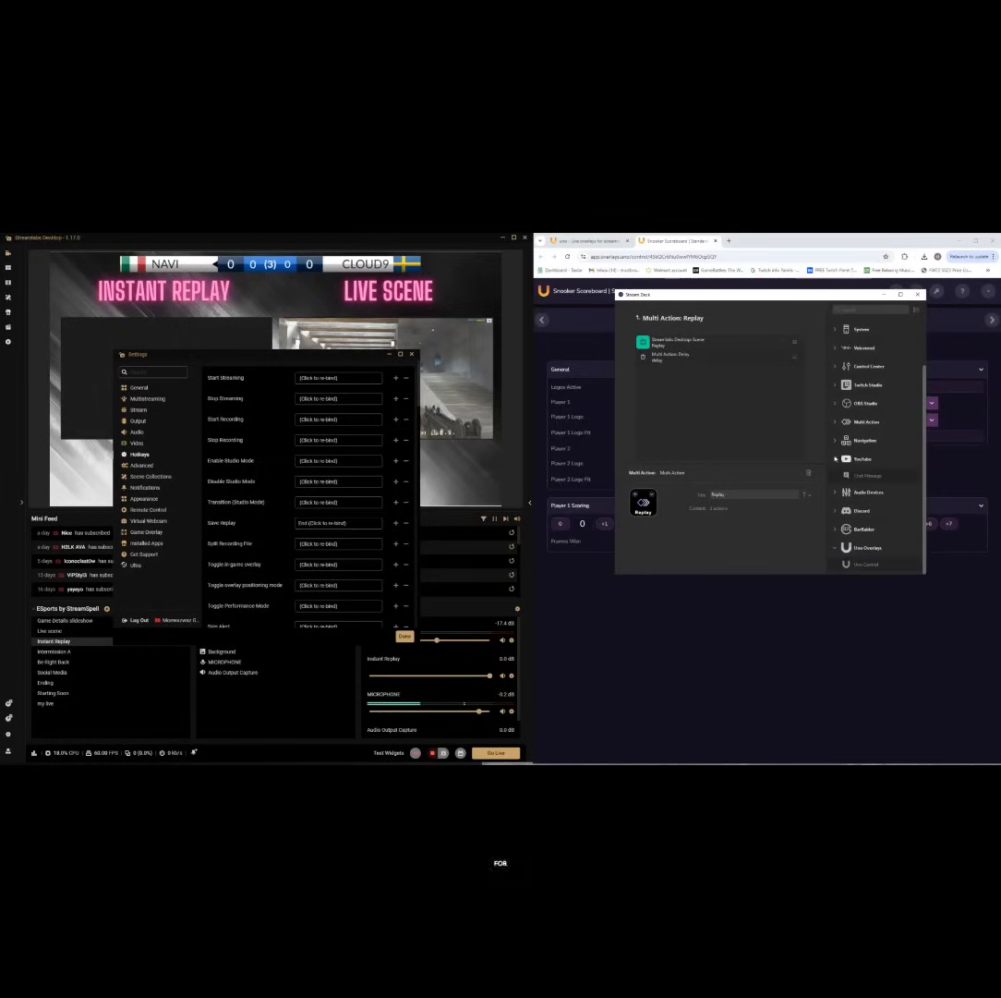
left_click(834, 442)
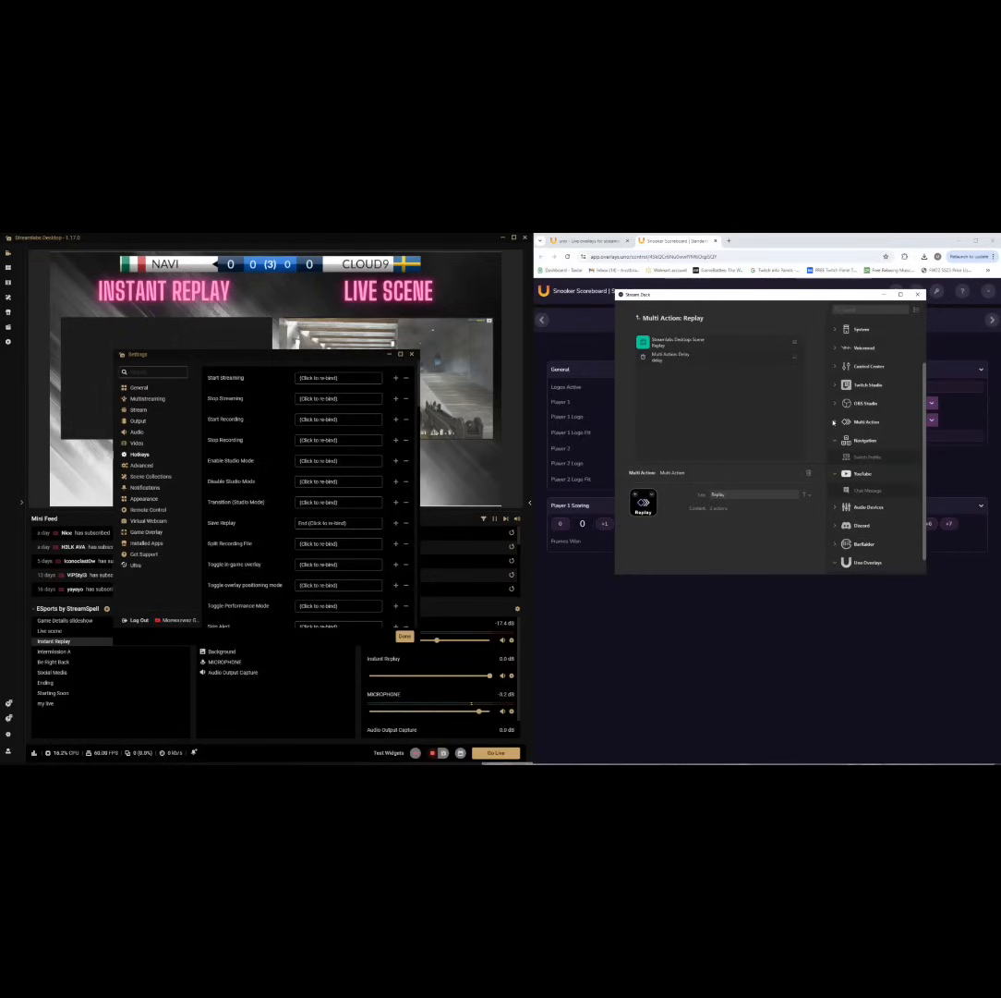
left_click(863, 403)
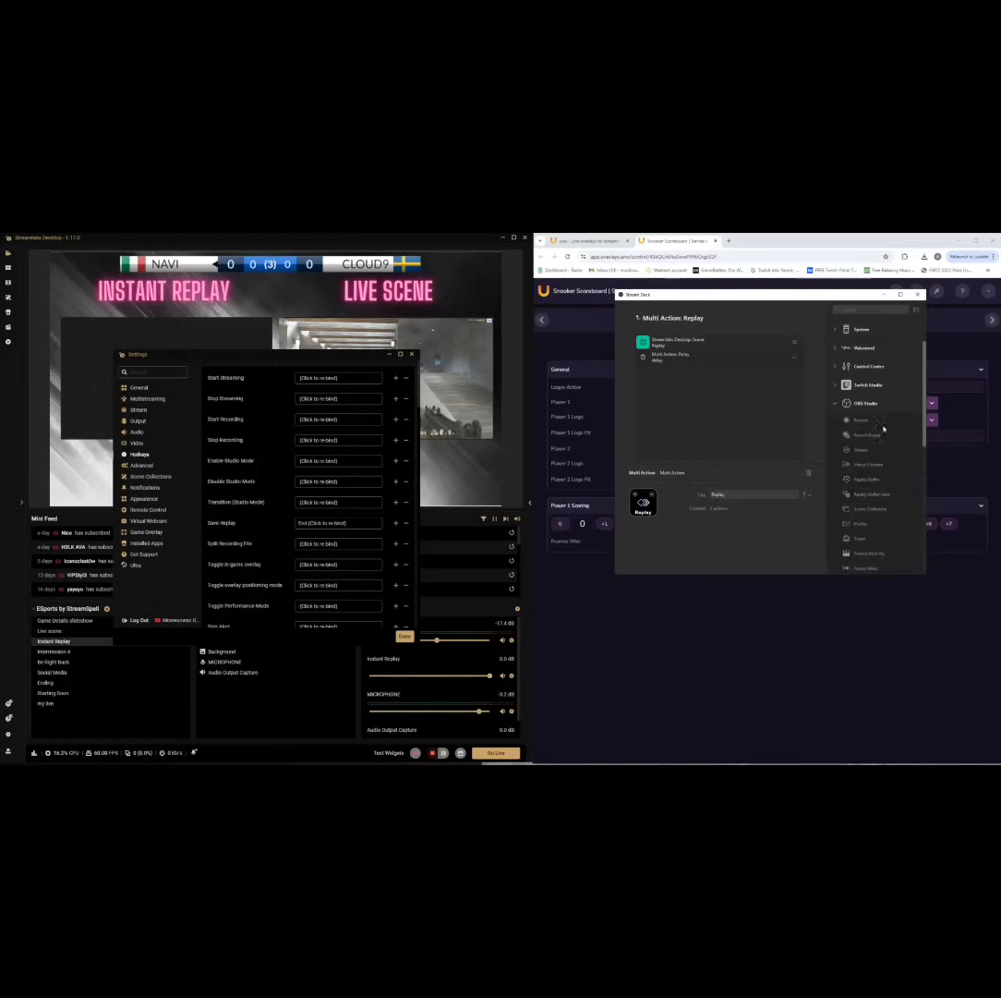
left_click(857, 402)
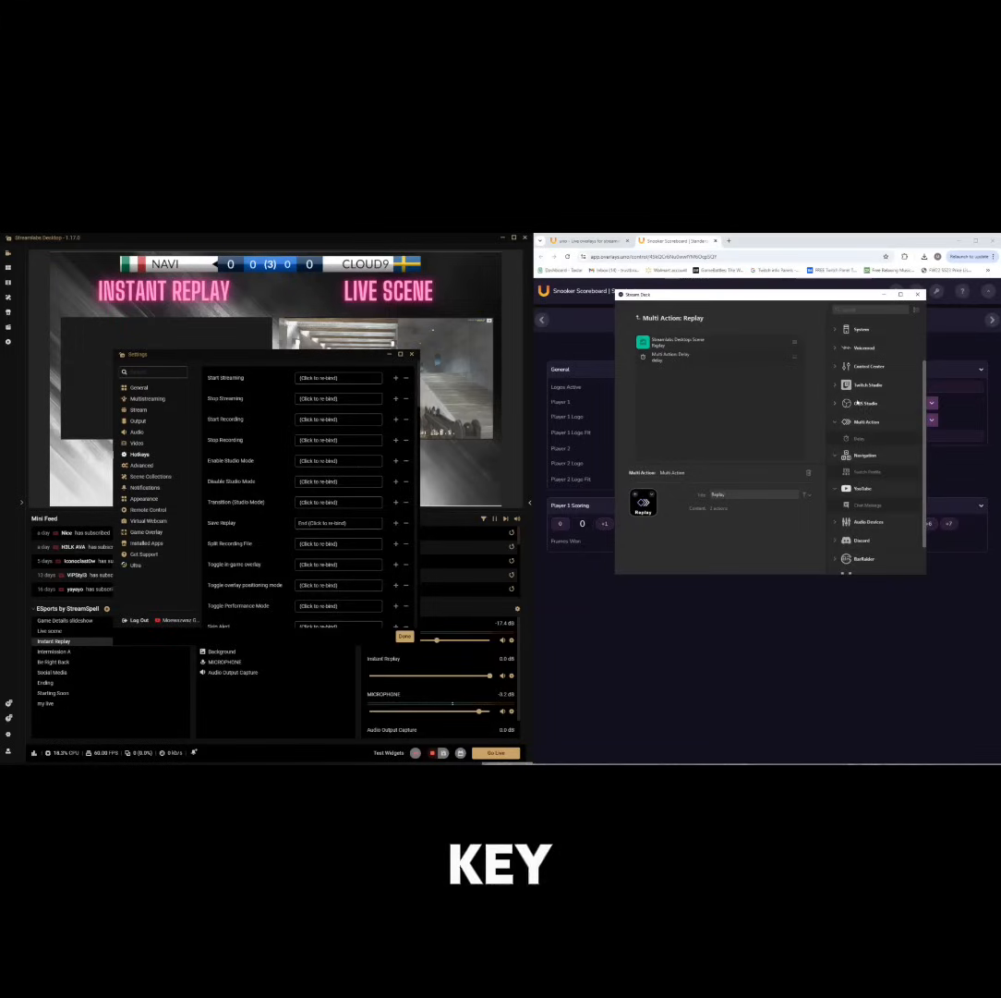
scroll(924, 397, "up", 2)
left_click(863, 366)
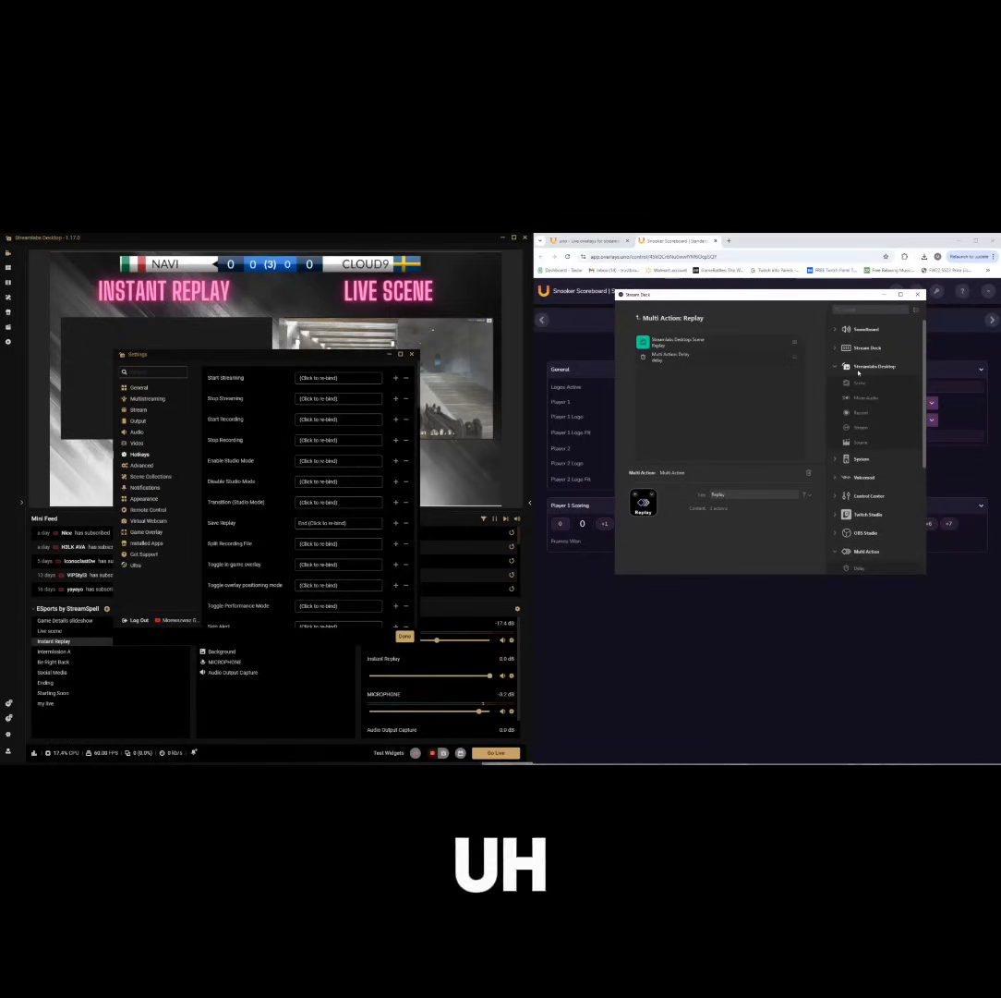
left_click(836, 366)
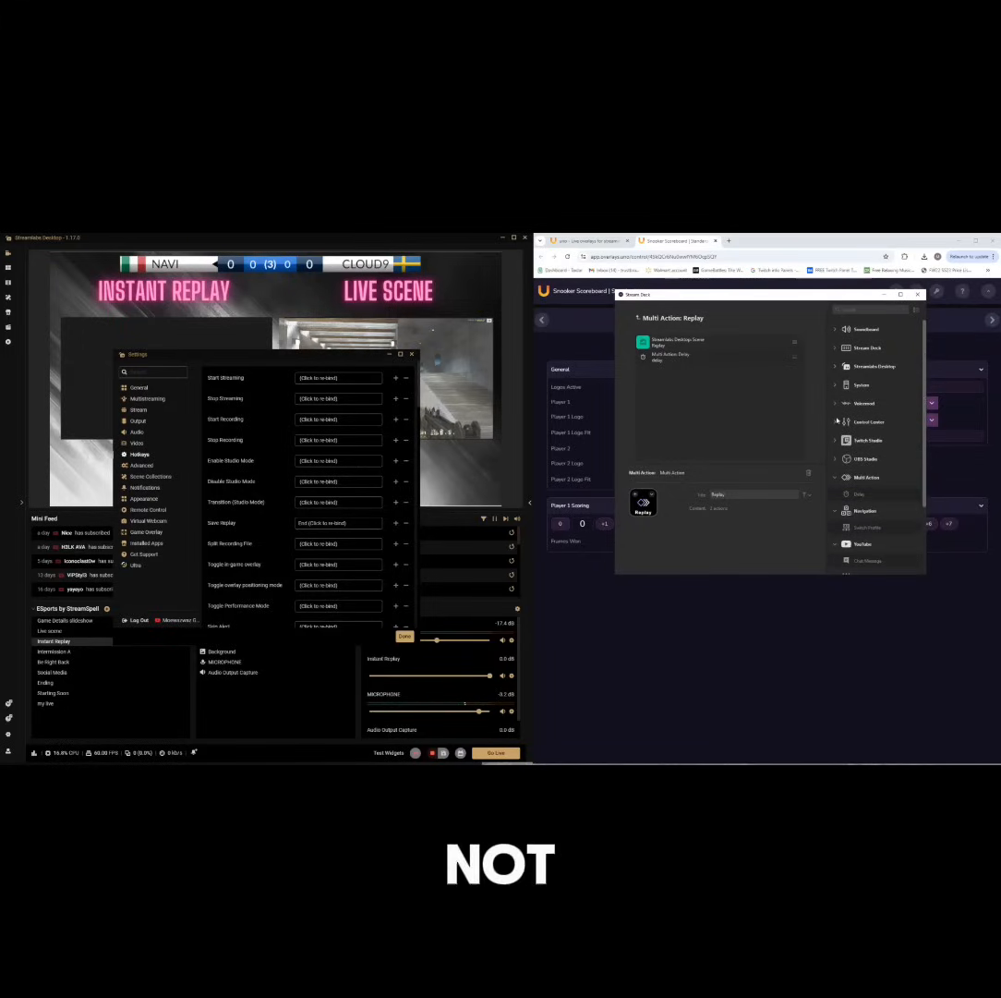
left_click(833, 386)
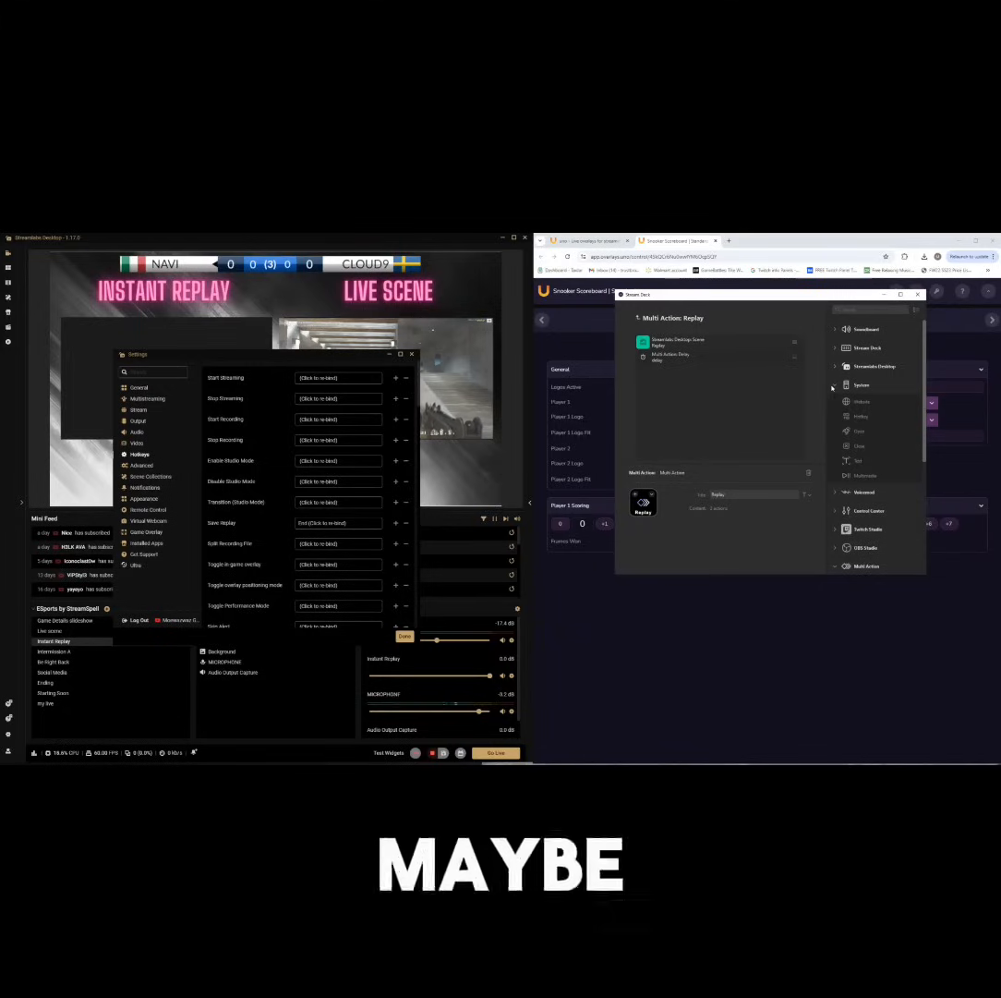
left_click(832, 387)
left_click(837, 387)
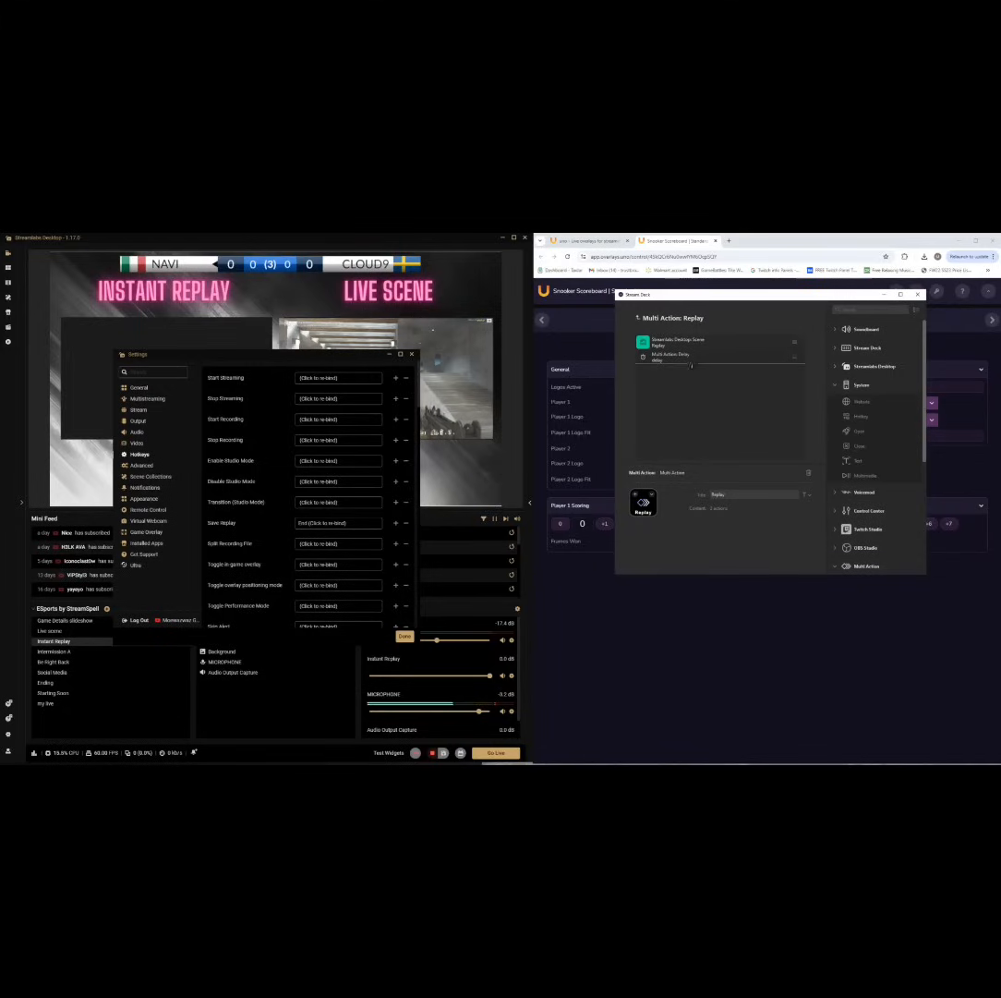
left_click_drag(698, 384, 698, 349)
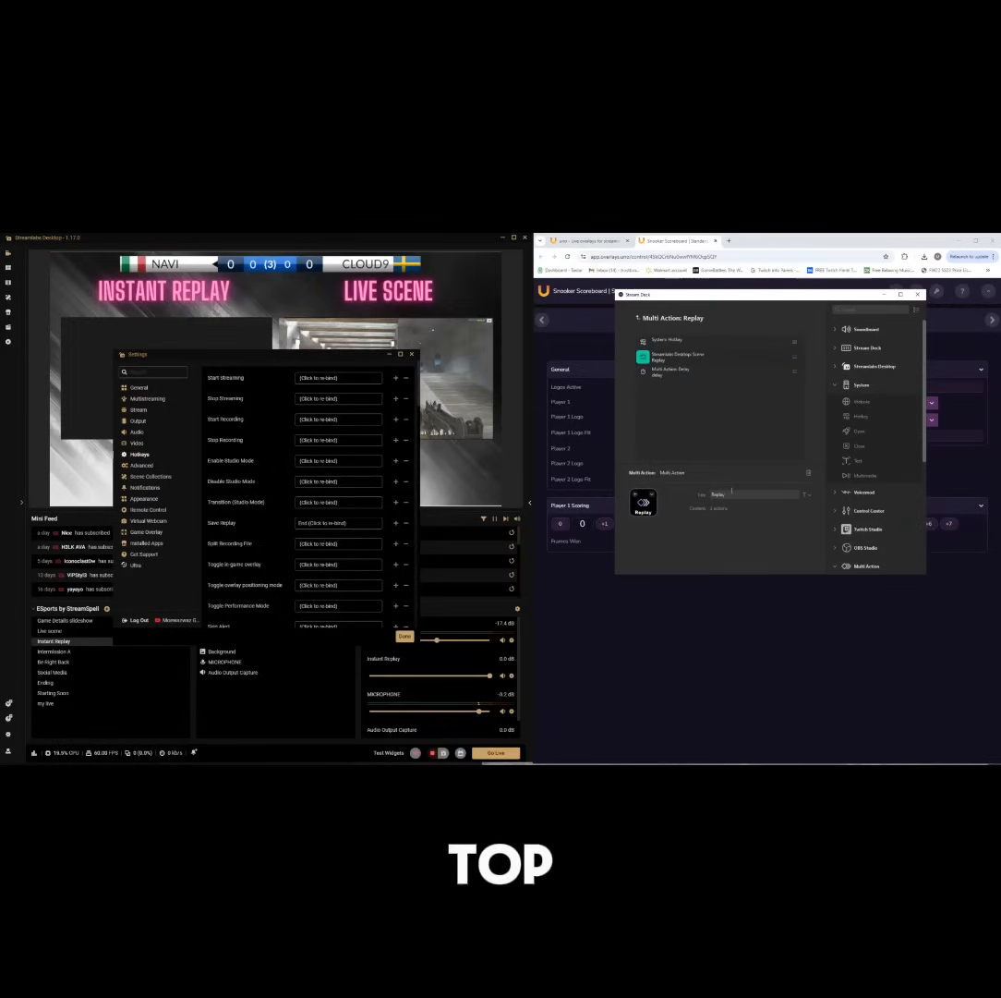
Title the new System Hotkey action "replay hotkey"
left_click(667, 344)
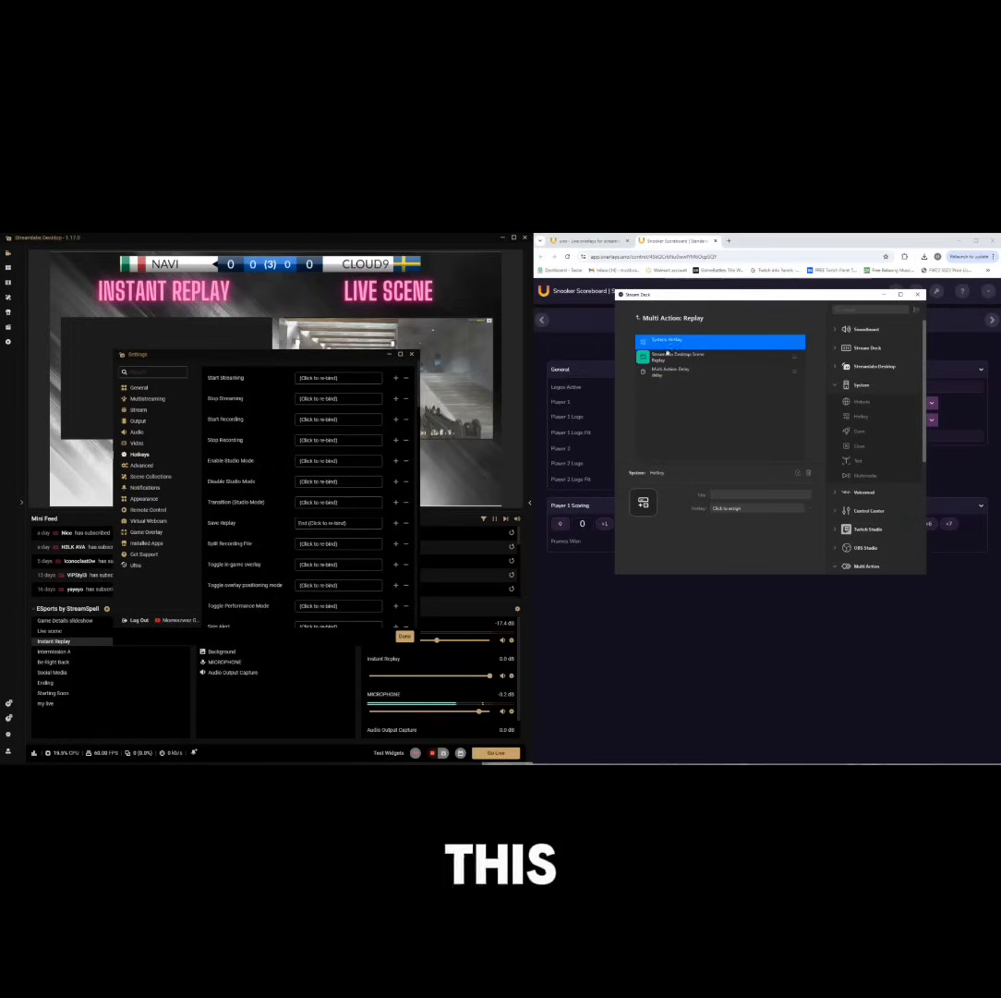
left_click(743, 492)
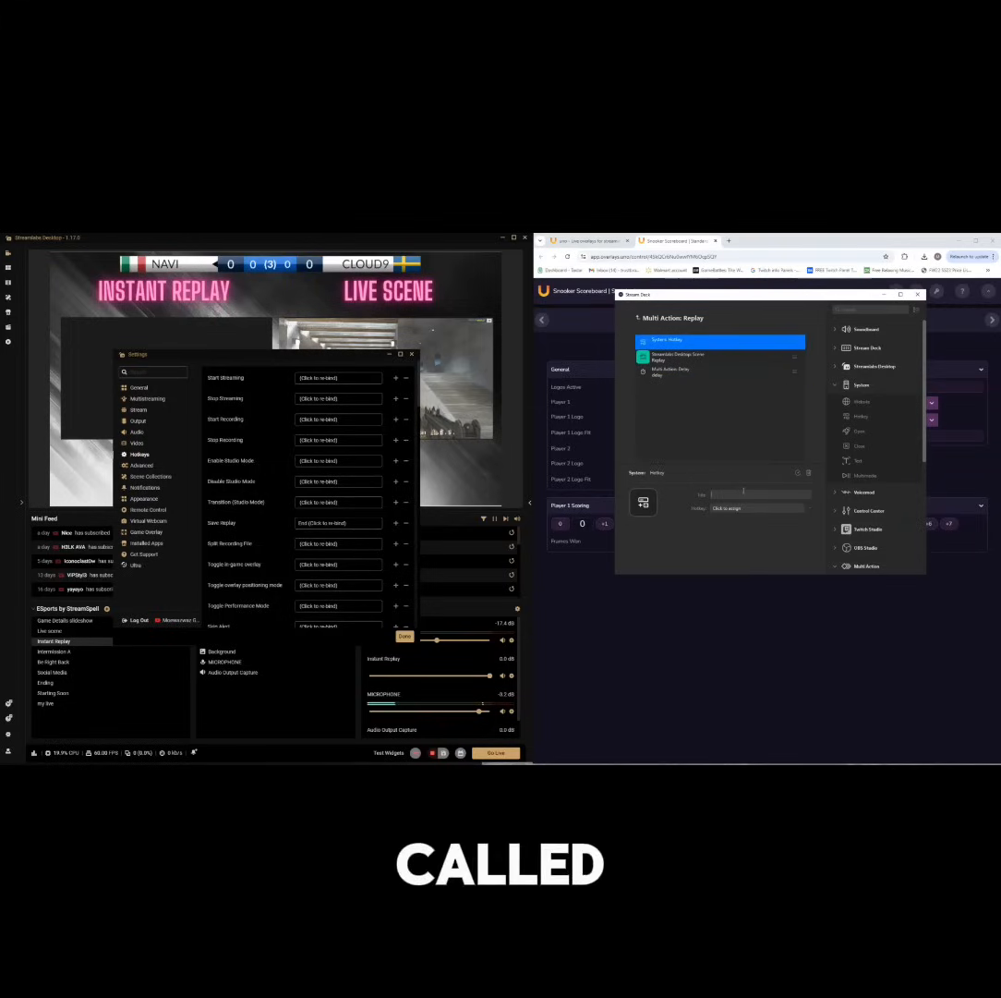
type("replay hotkey")
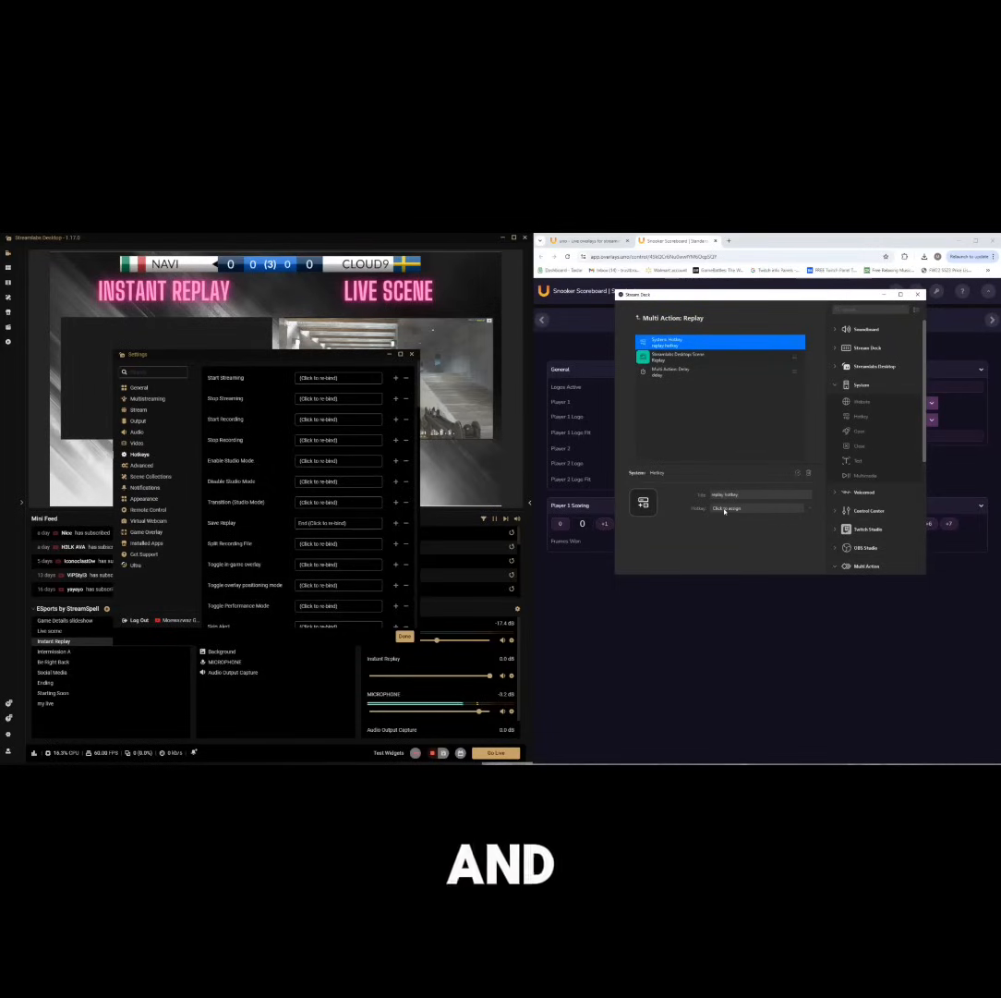
Assign the End key to the "replay hotkey" action and check the settings of the Replay scene and delay actions
left_click(724, 508)
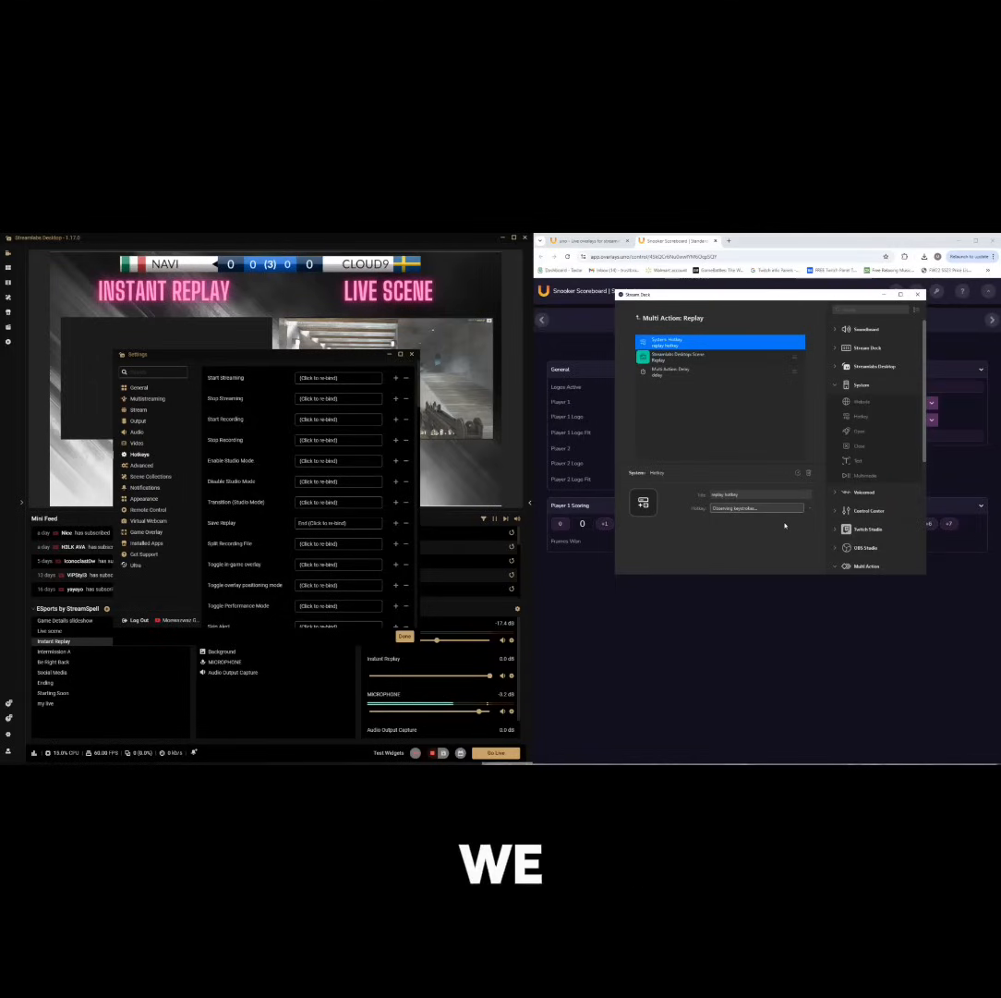
key("End")
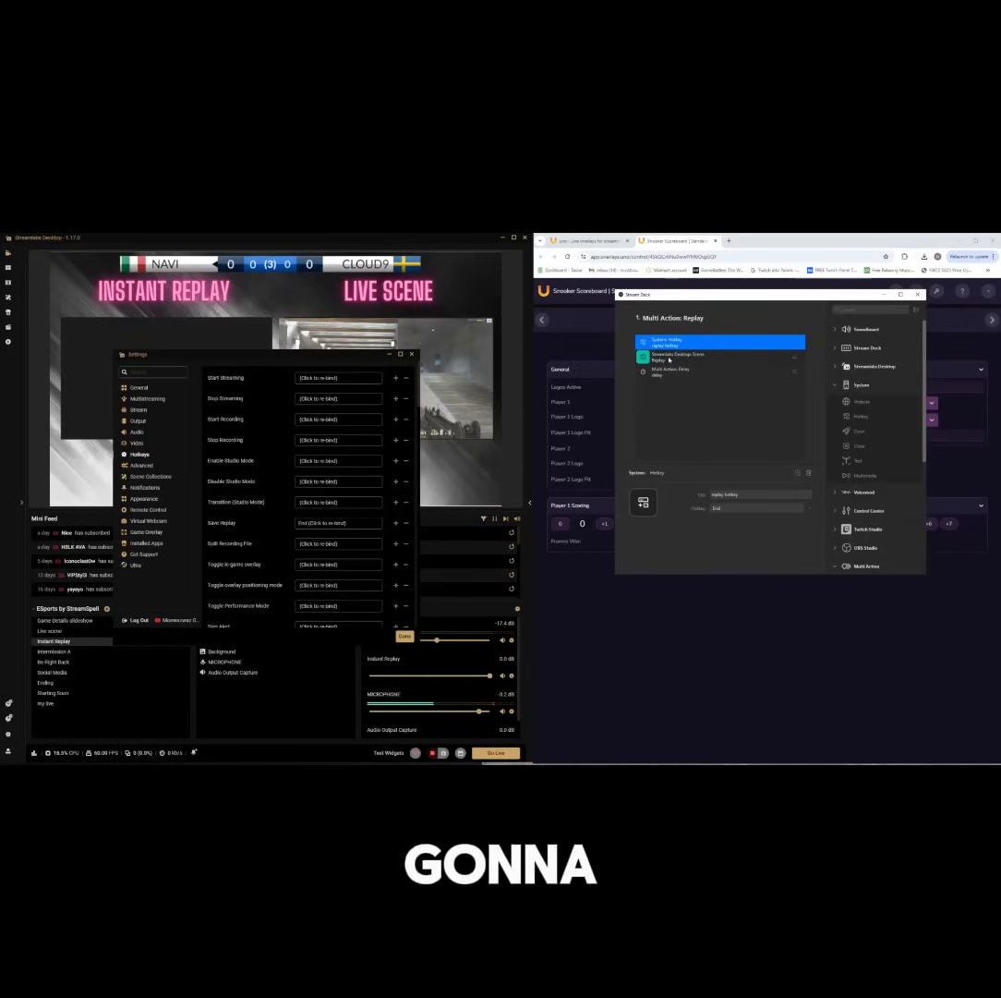
left_click(669, 359)
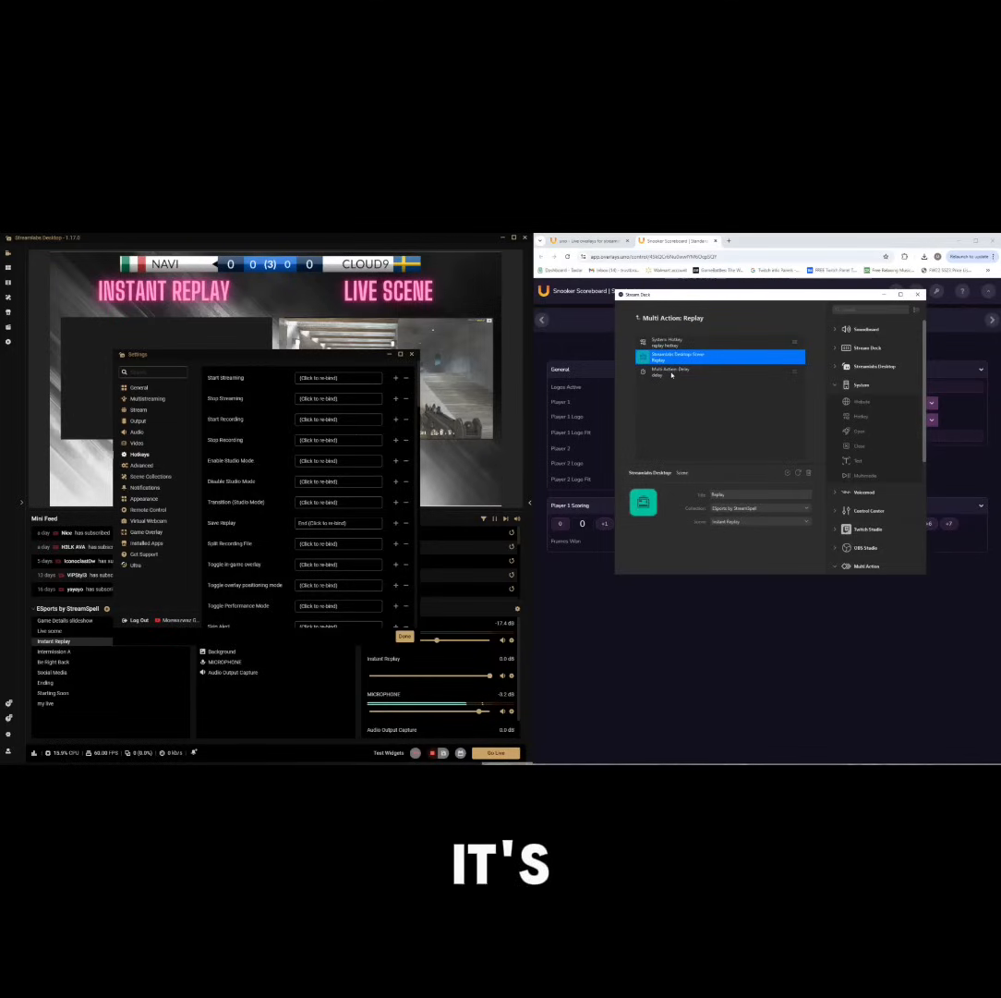
left_click(672, 372)
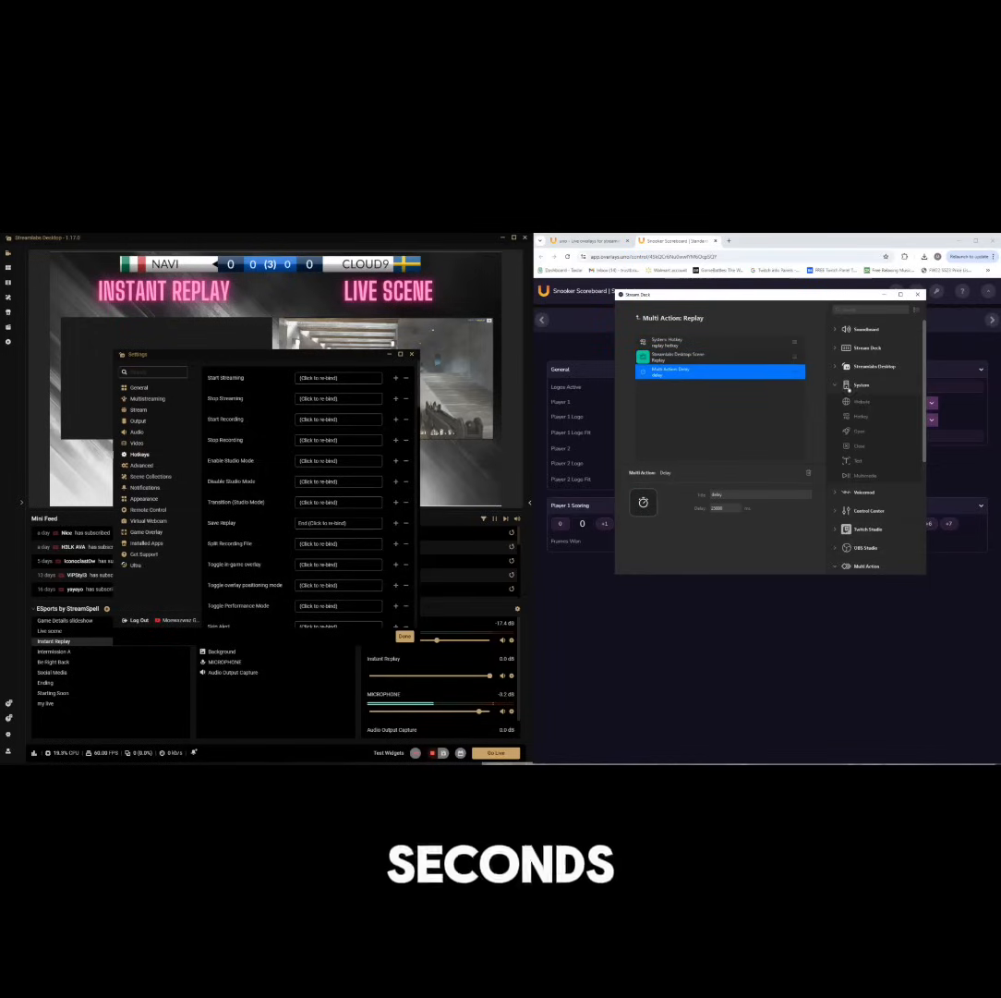
Add a Streamlabs Desktop Scene action titled "Live" after the delay, set it to Live scene, and close the multi action and the Streamlabs settings
left_click(873, 366)
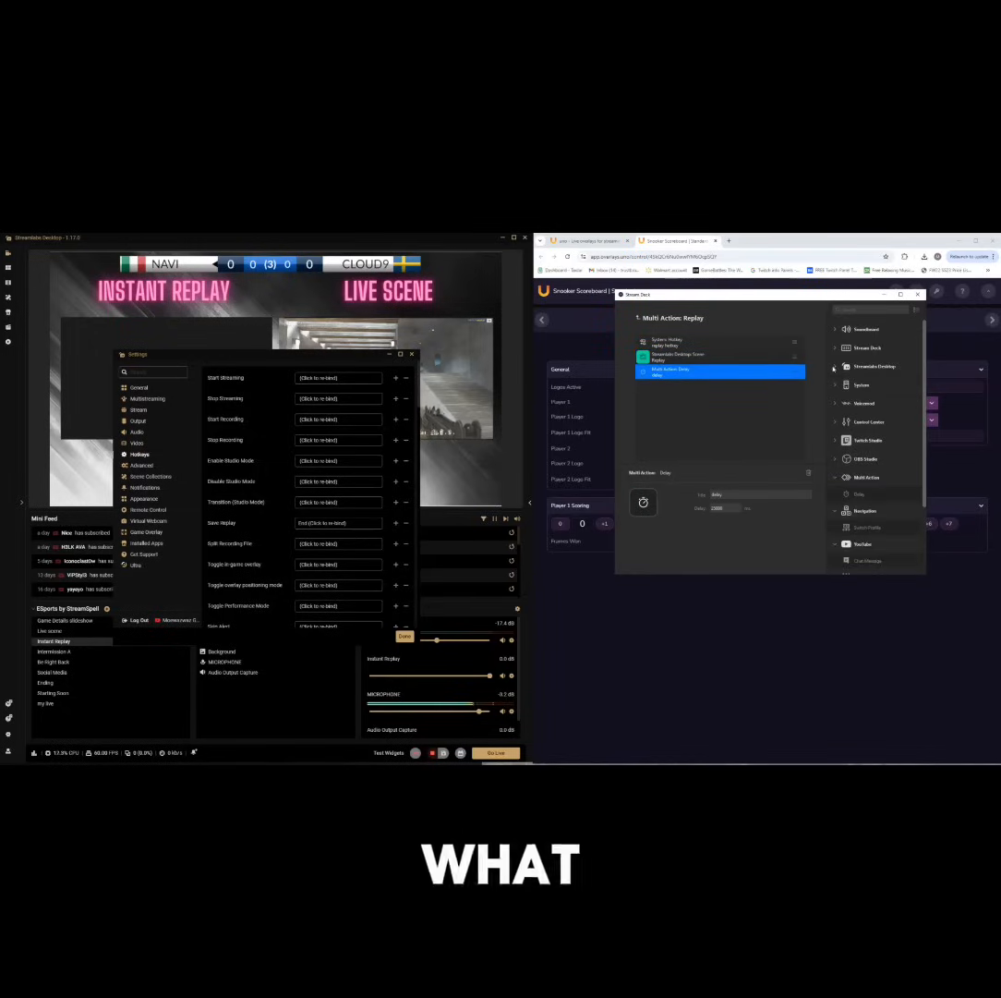
left_click_drag(806, 384, 670, 404)
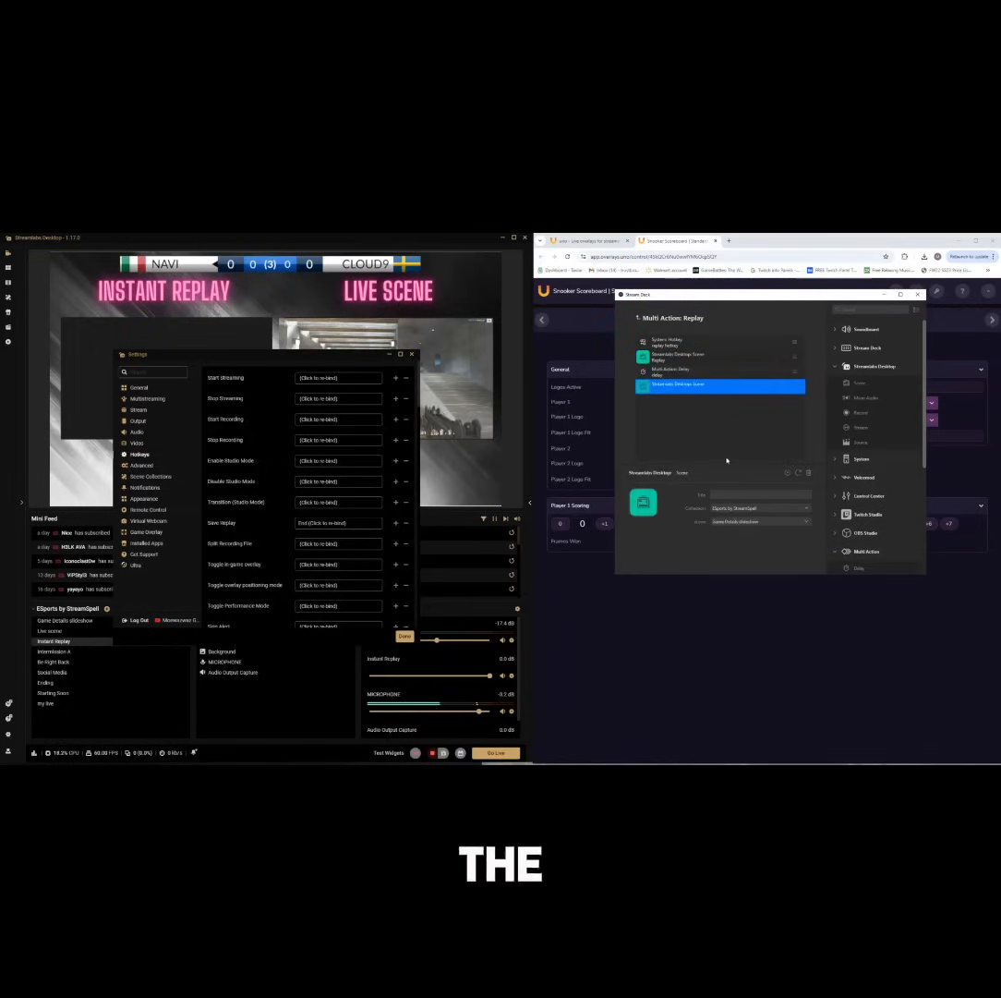
left_click(736, 518)
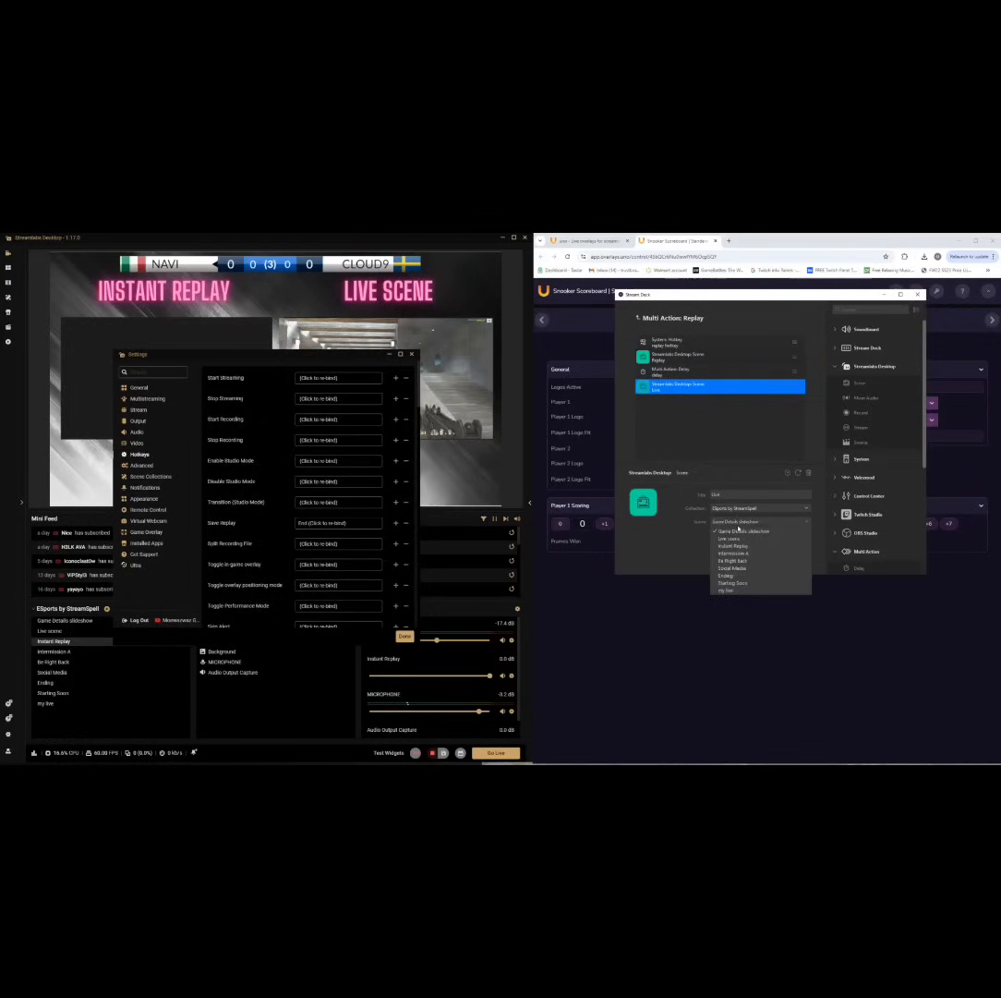
left_click(723, 542)
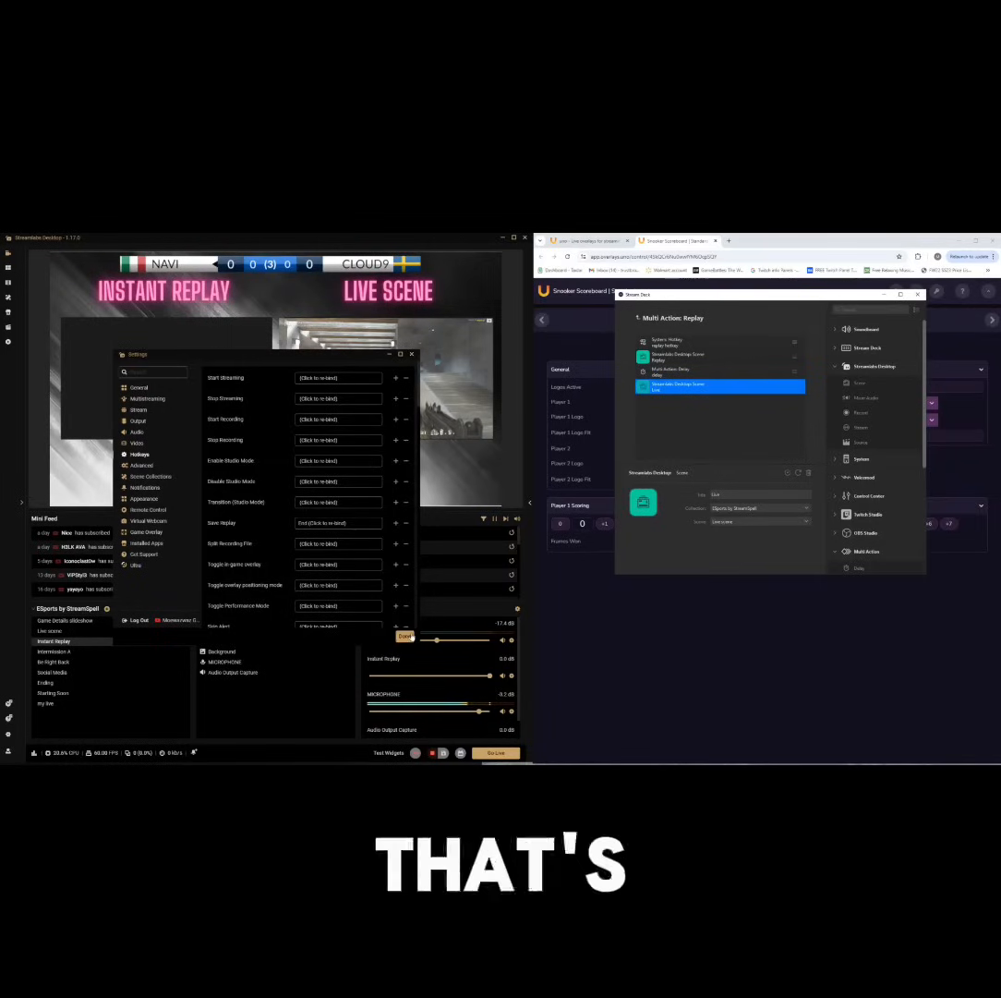
left_click(411, 354)
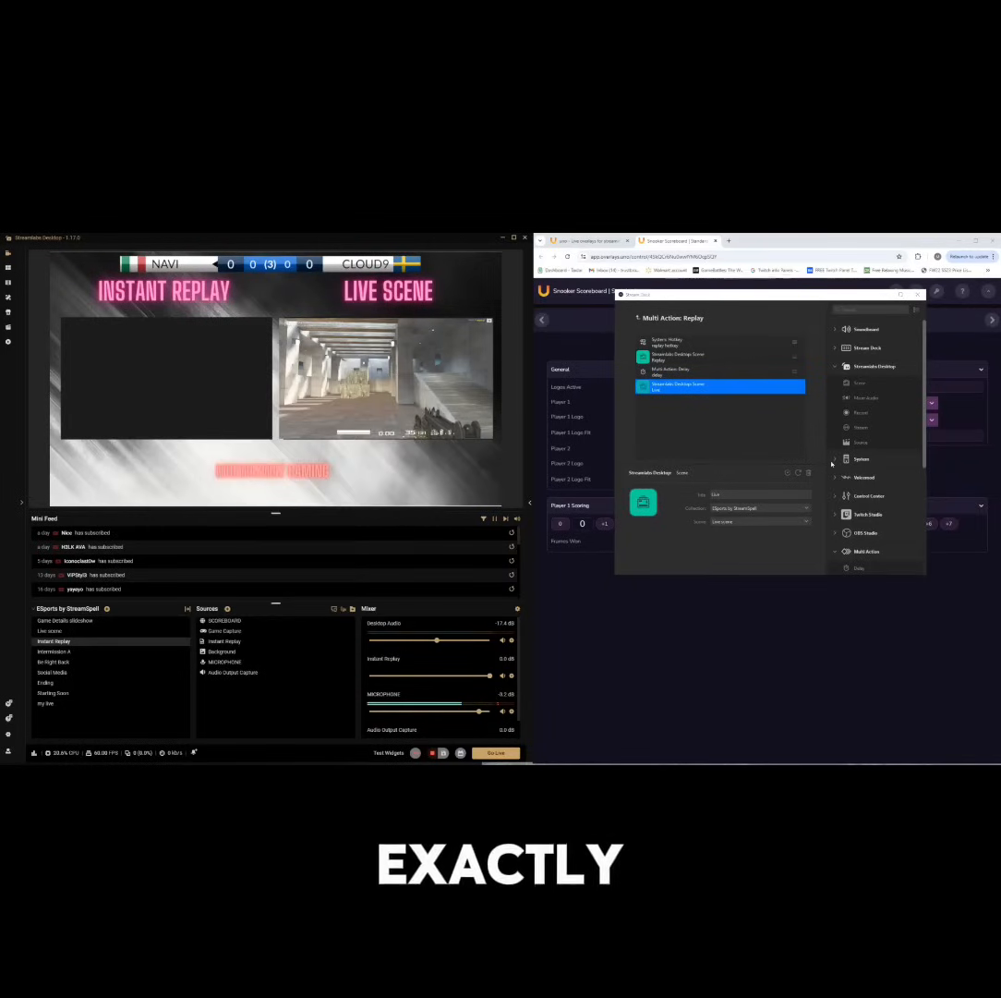
left_click(640, 318)
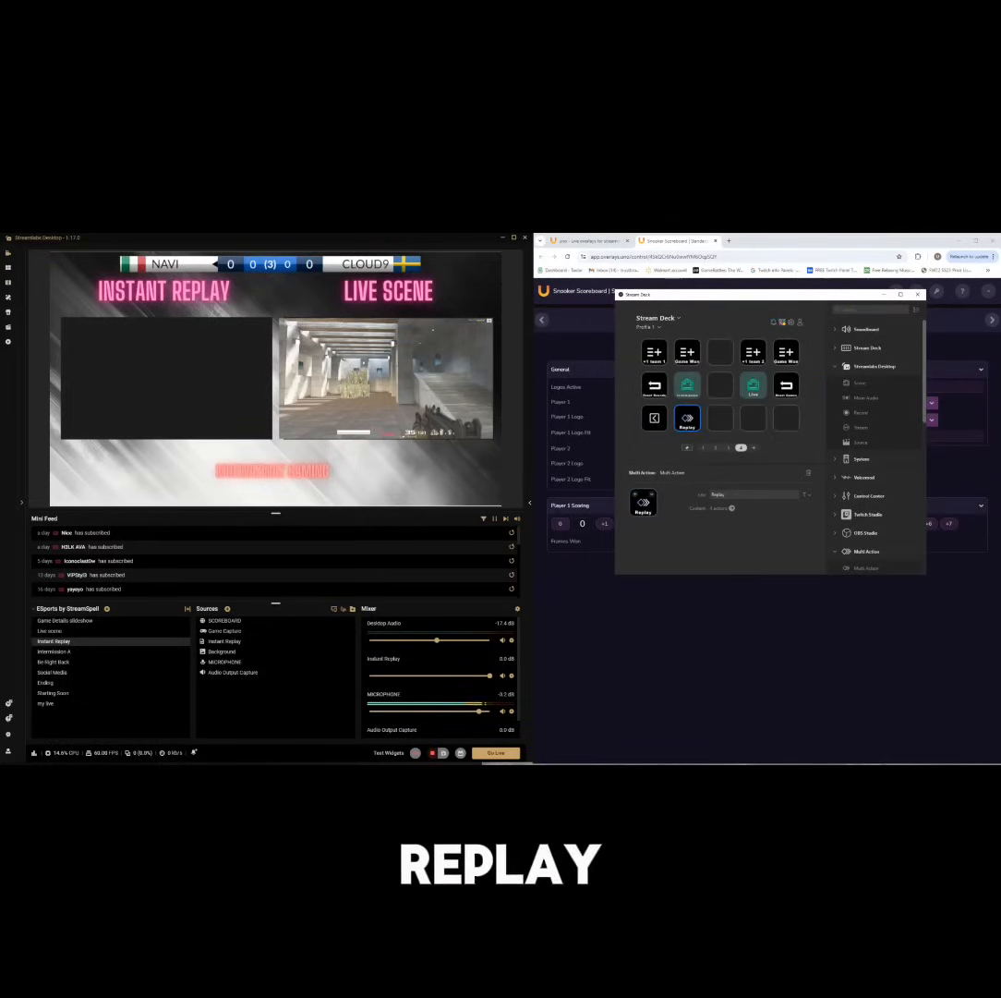
Switch Streamlabs to the Live scene and shoot the test dummies in the game to create footage for a replay
left_click(83, 631)
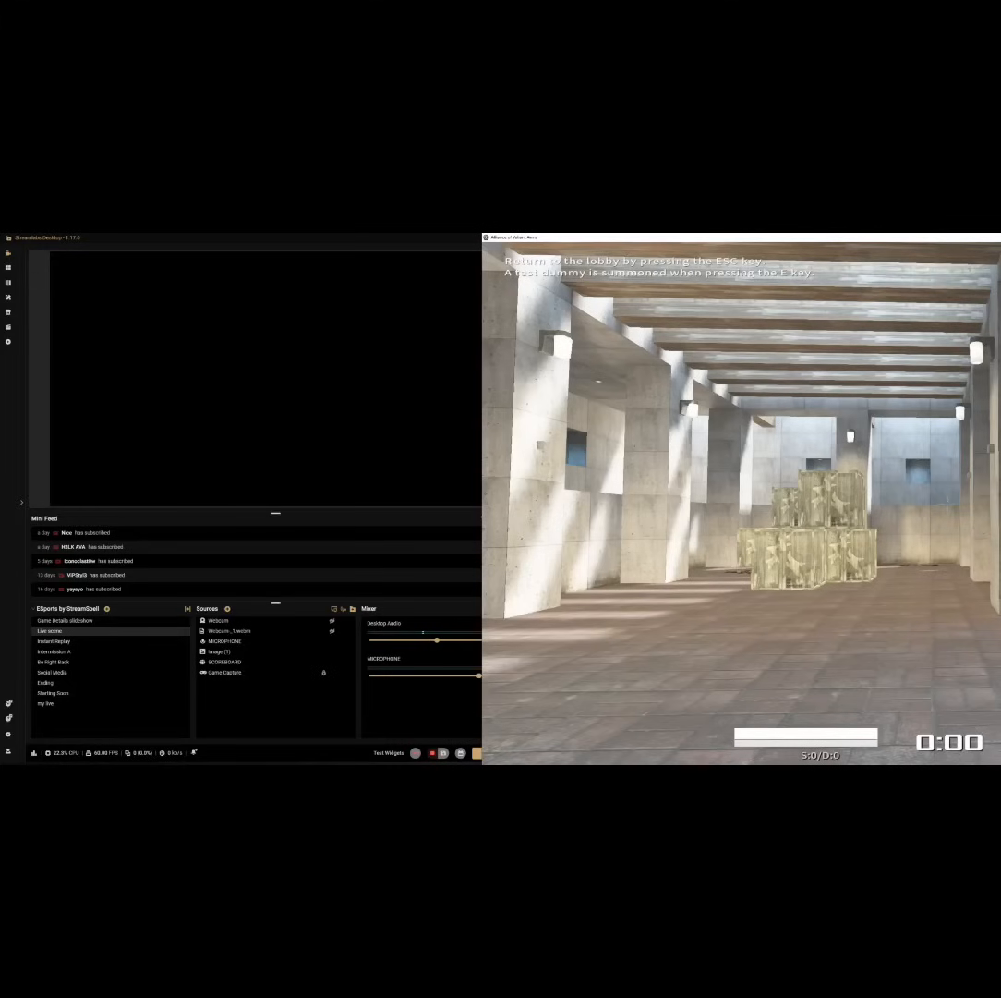
key("s")
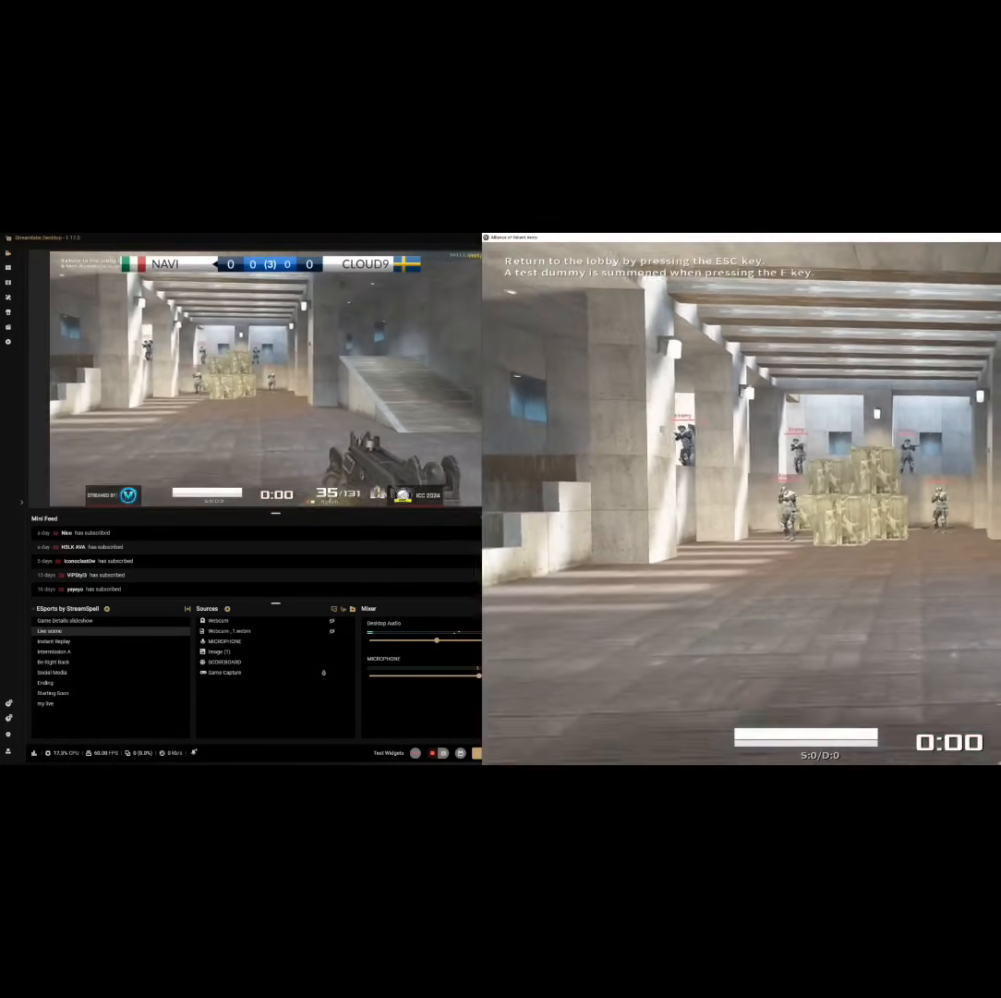
key("d")
left_click(949, 500)
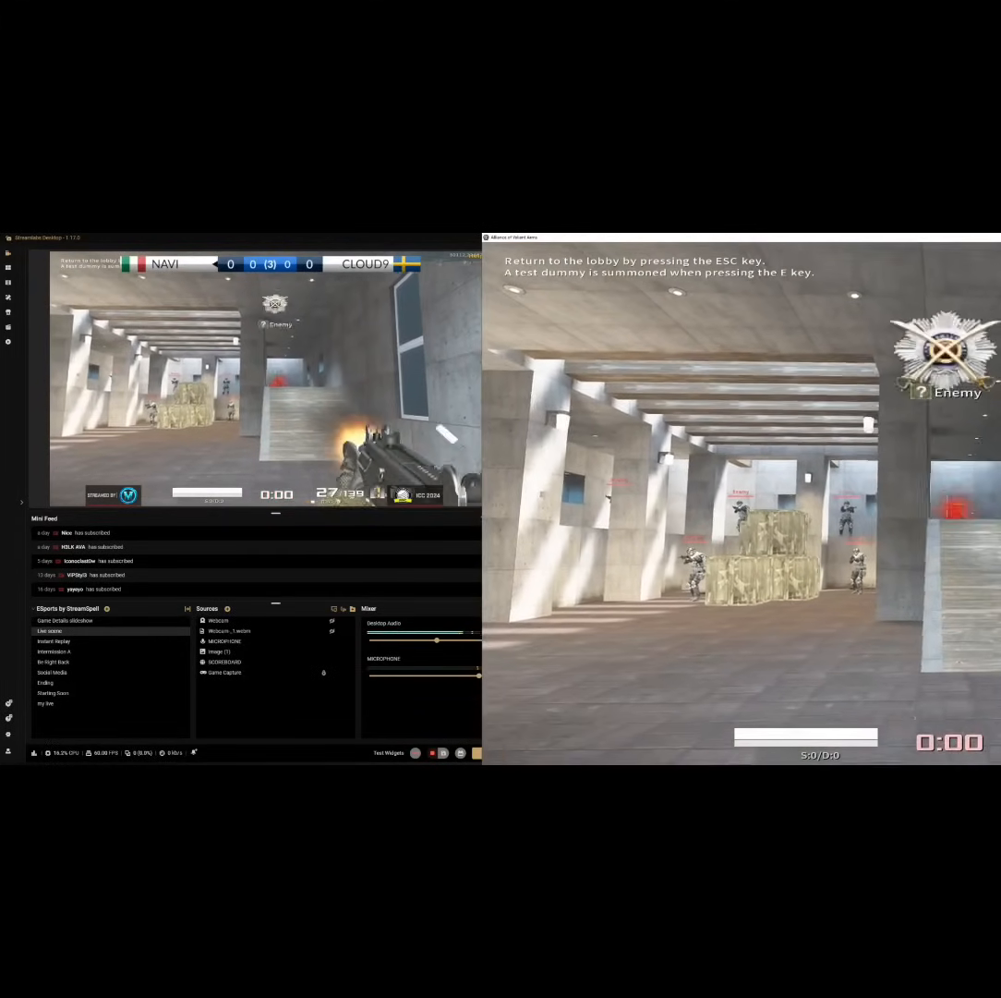
key("a")
left_click(950, 499)
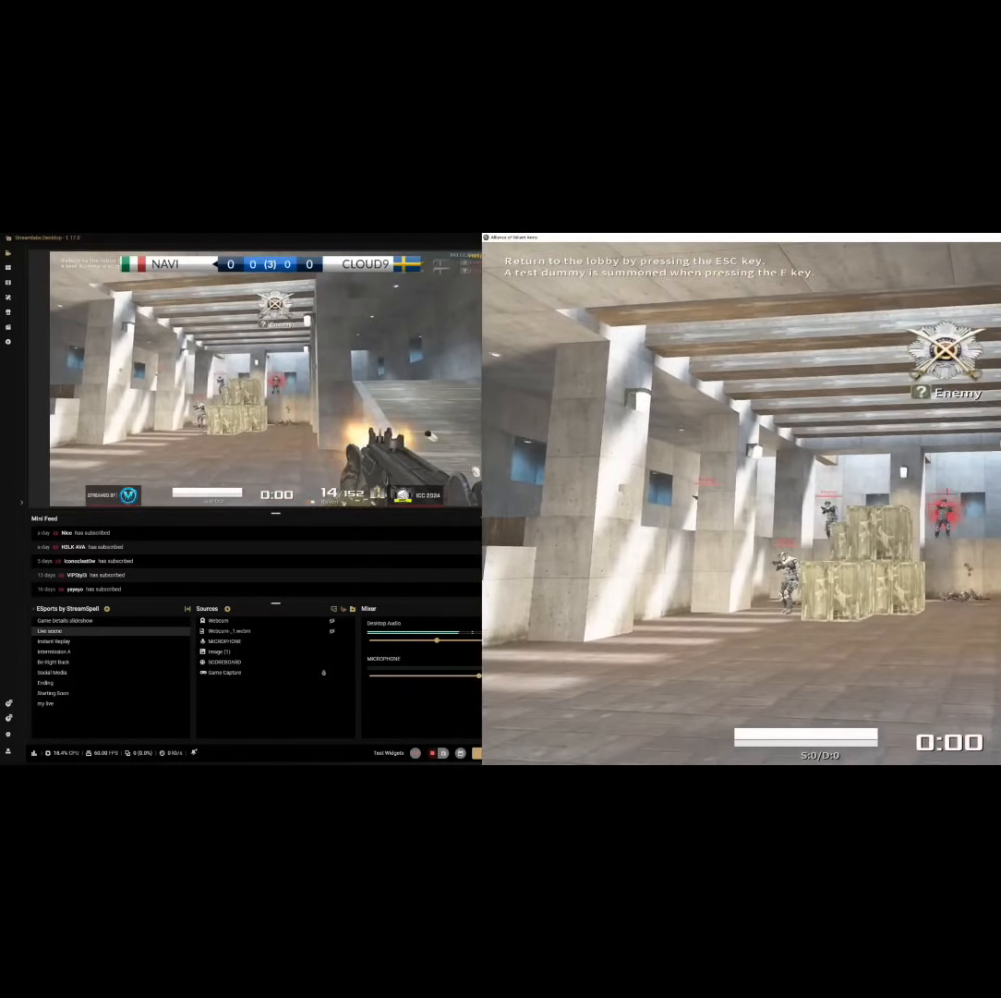
left_click(947, 500)
key("a")
left_click(946, 500)
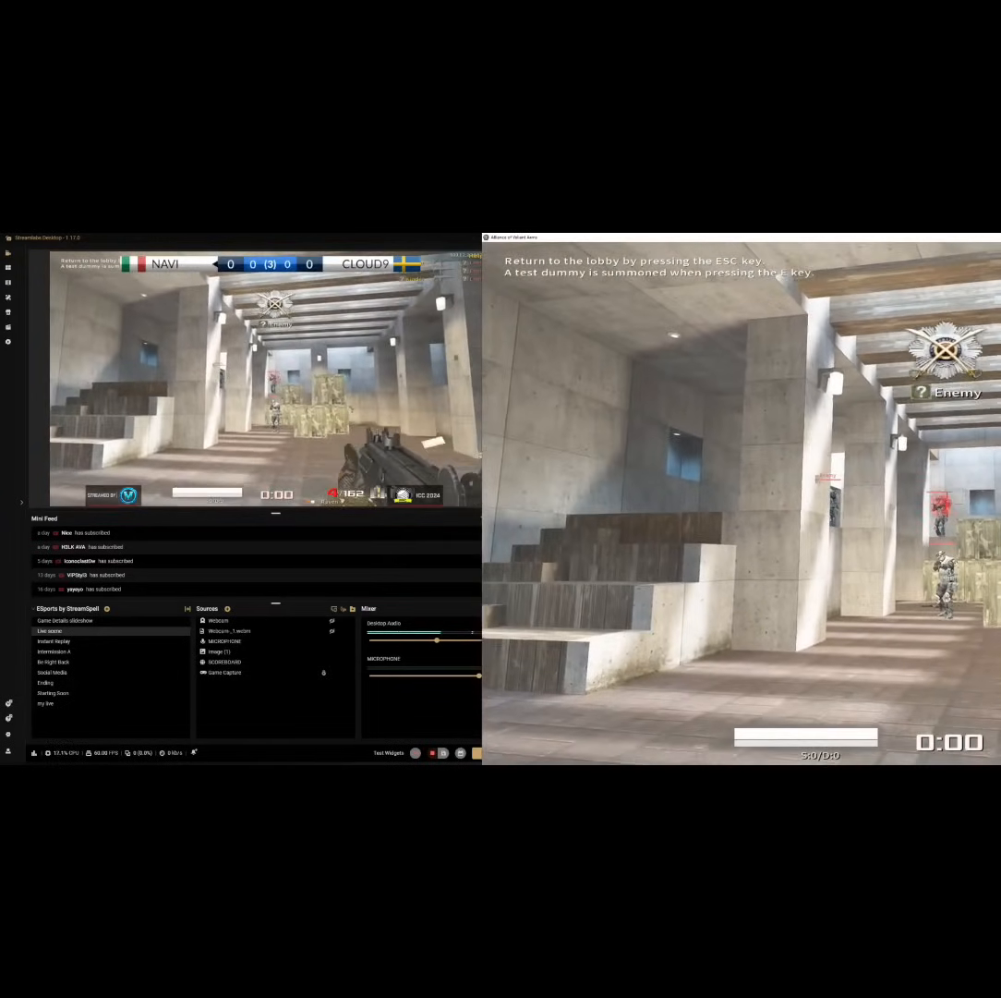
key("r")
key("w")
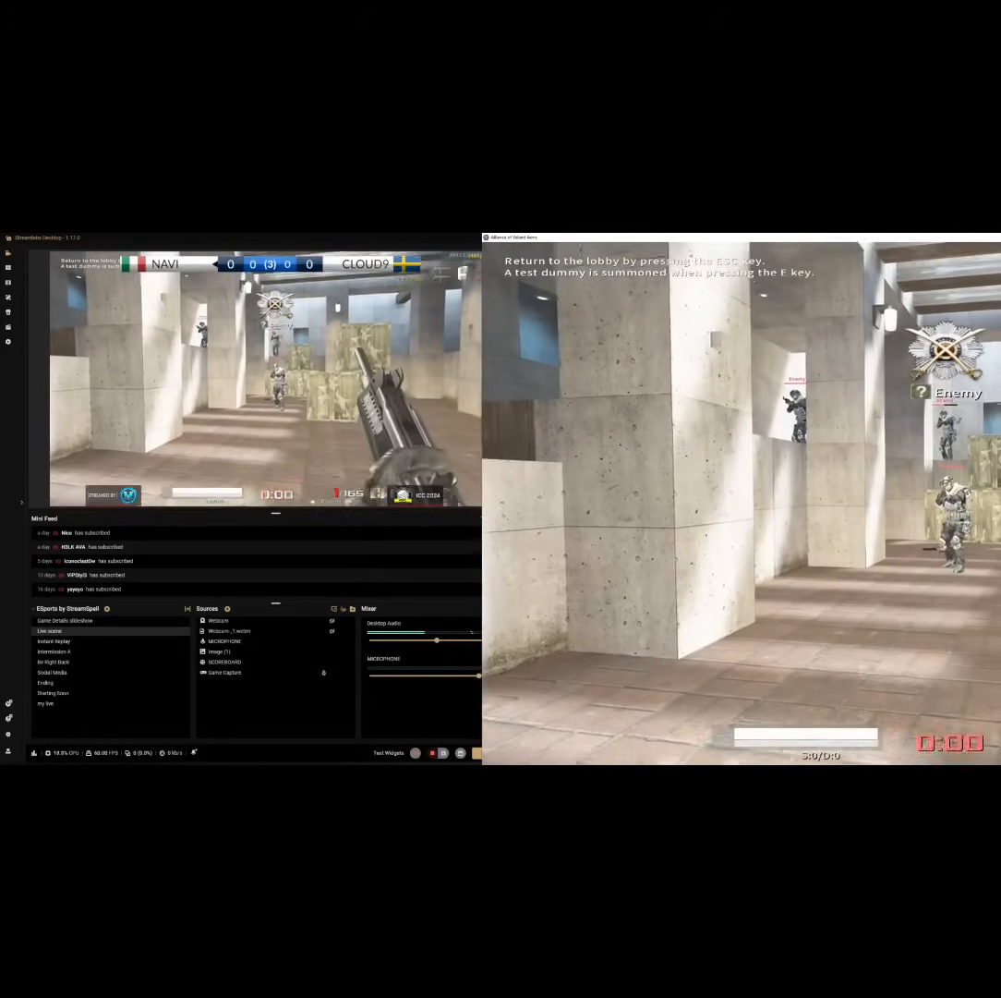
left_click(950, 500)
key("a")
left_click(946, 500)
key("d")
key("r")
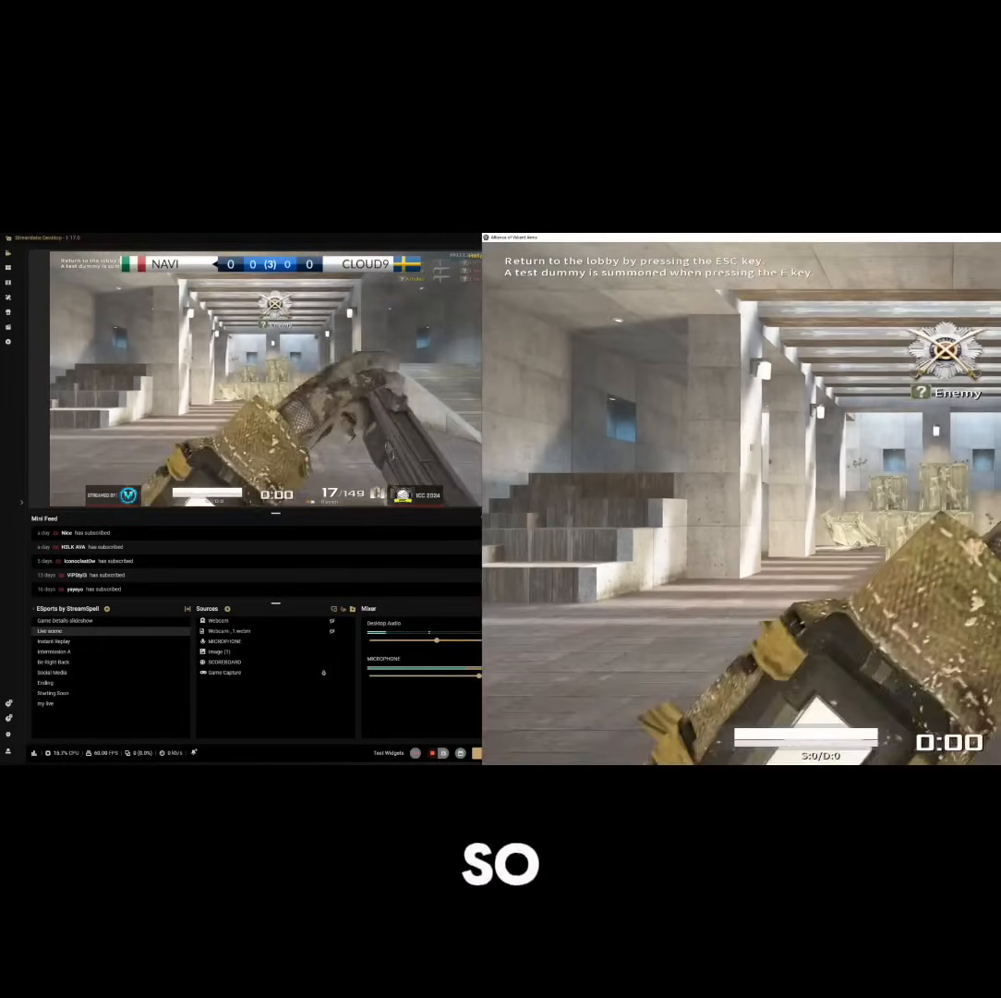
key("d")
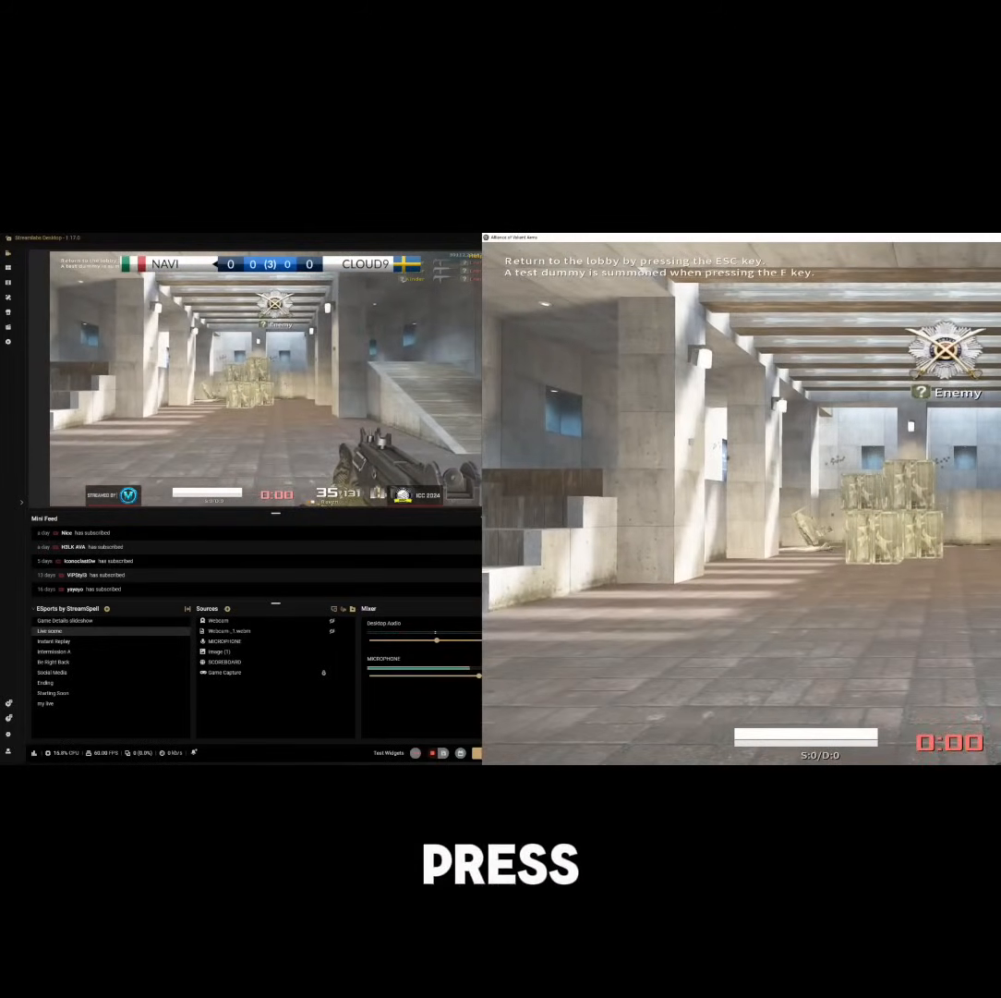
Trigger the Replay multi action and mute the Instant Replay audio in the Streamlabs mixer
key("F9")
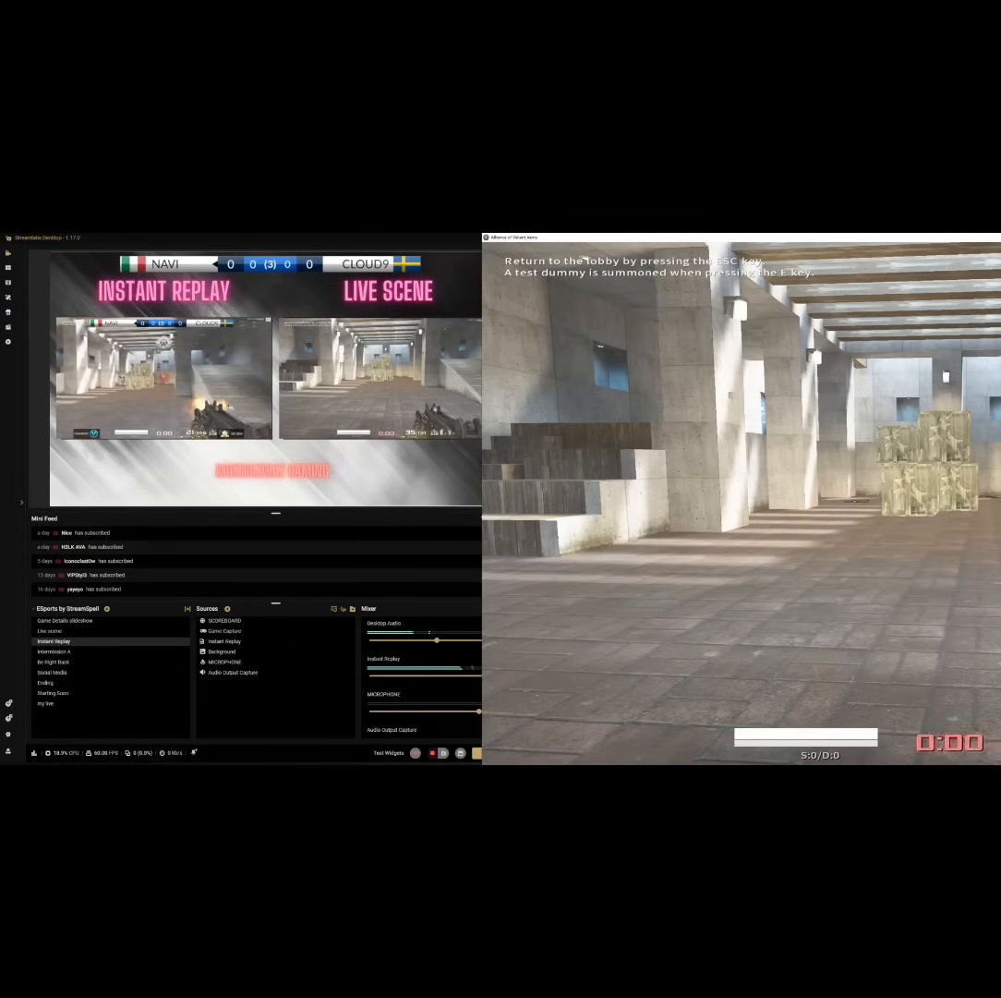
left_click(438, 648)
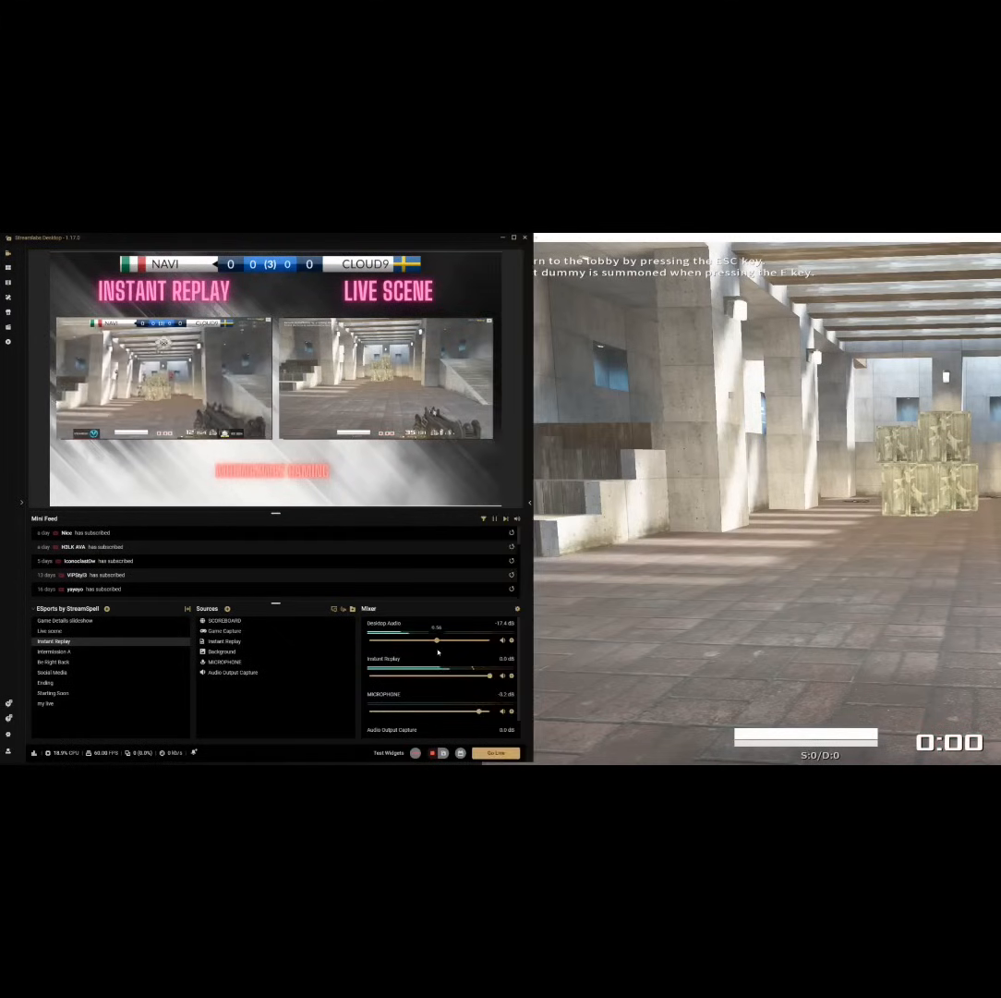
left_click(502, 675)
Return to the game and move around to compare the live view with the running replay
left_click(543, 664)
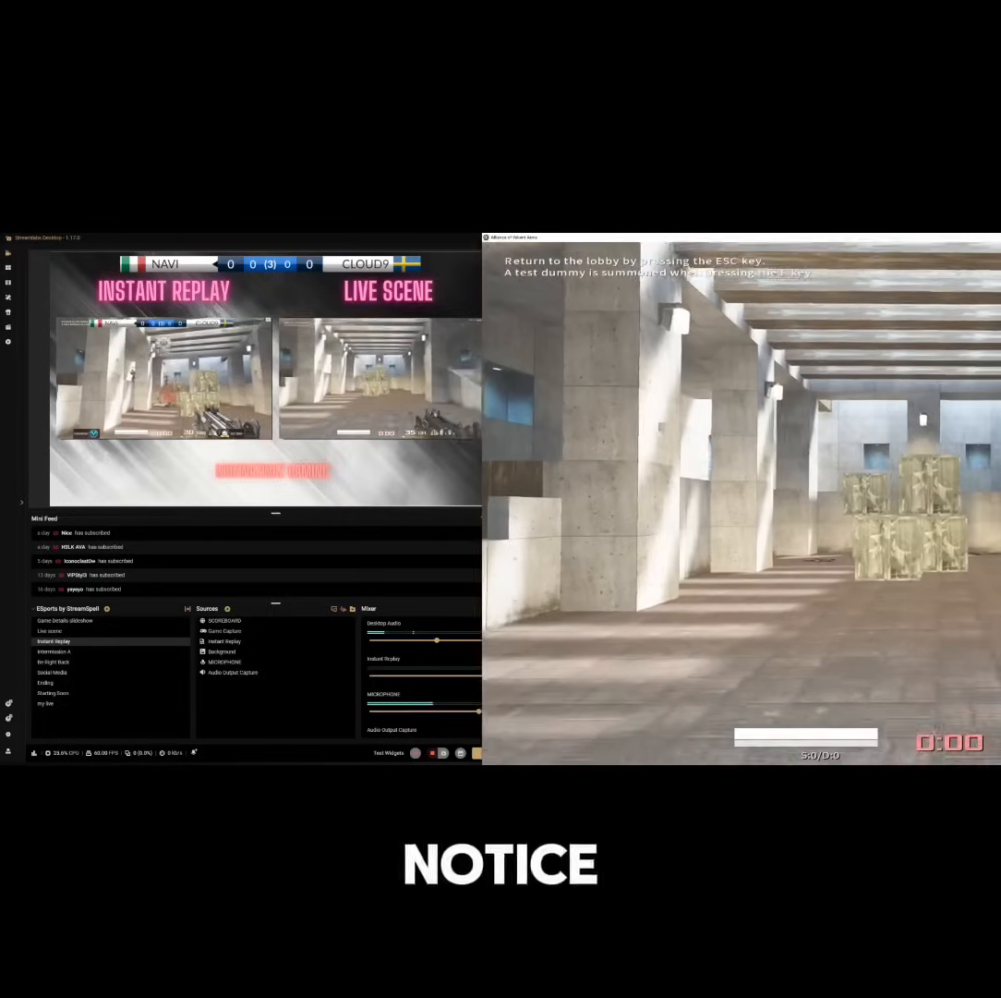
key("s")
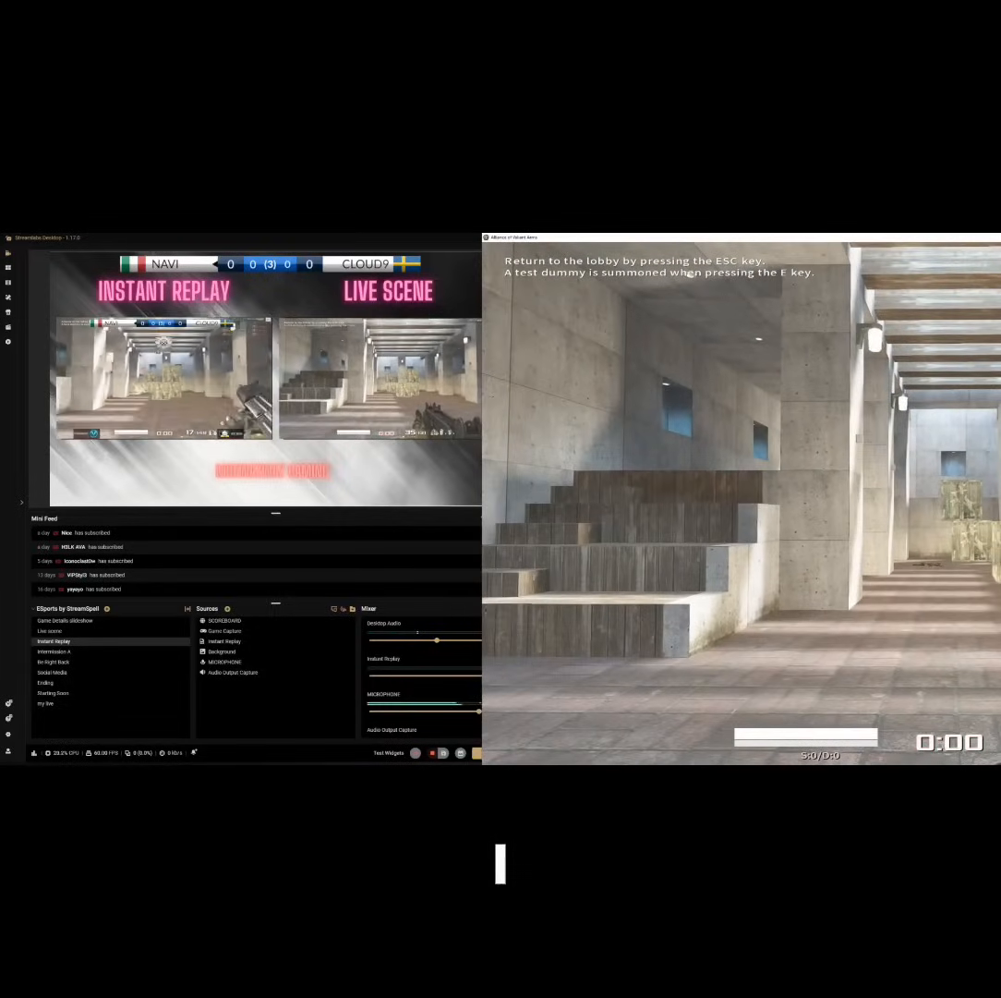
key("a")
key("d")
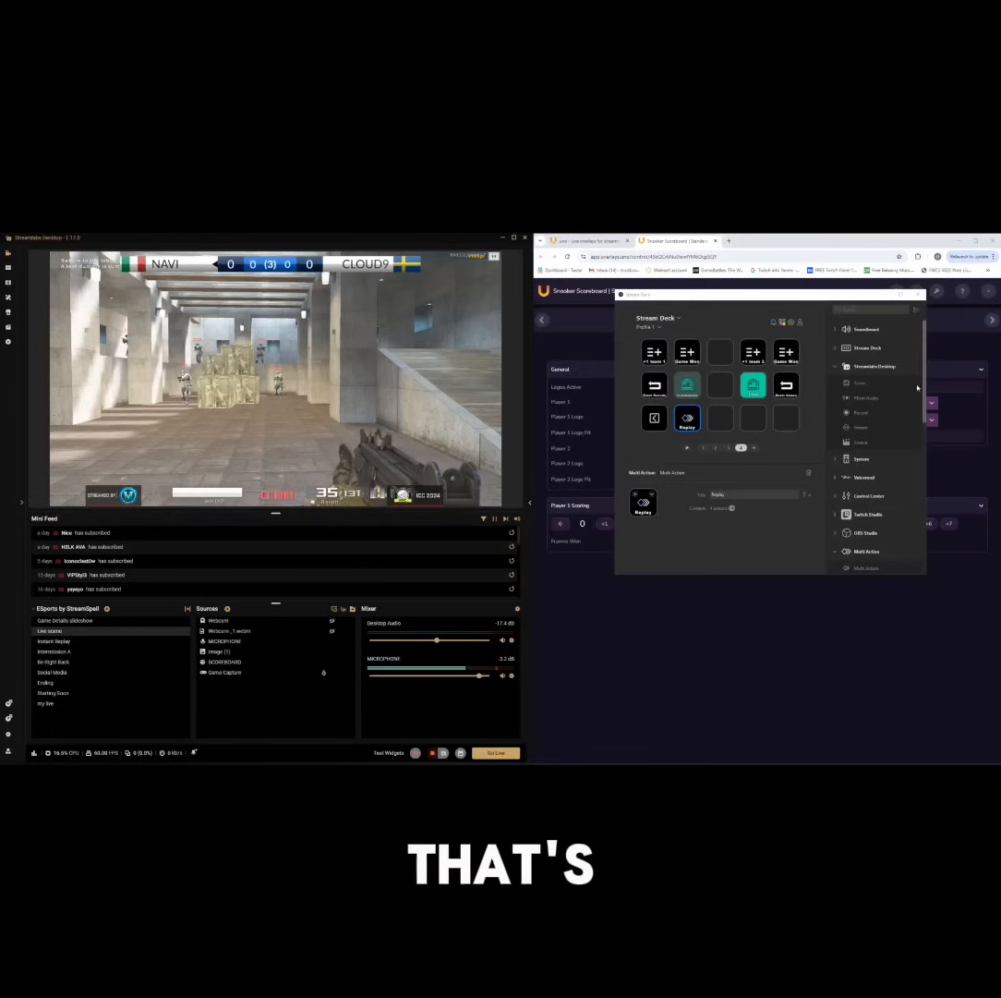
Add a YouTube Chat Message action to the empty key between the Instant Replay and Live scene keys on page 4
left_click(722, 388)
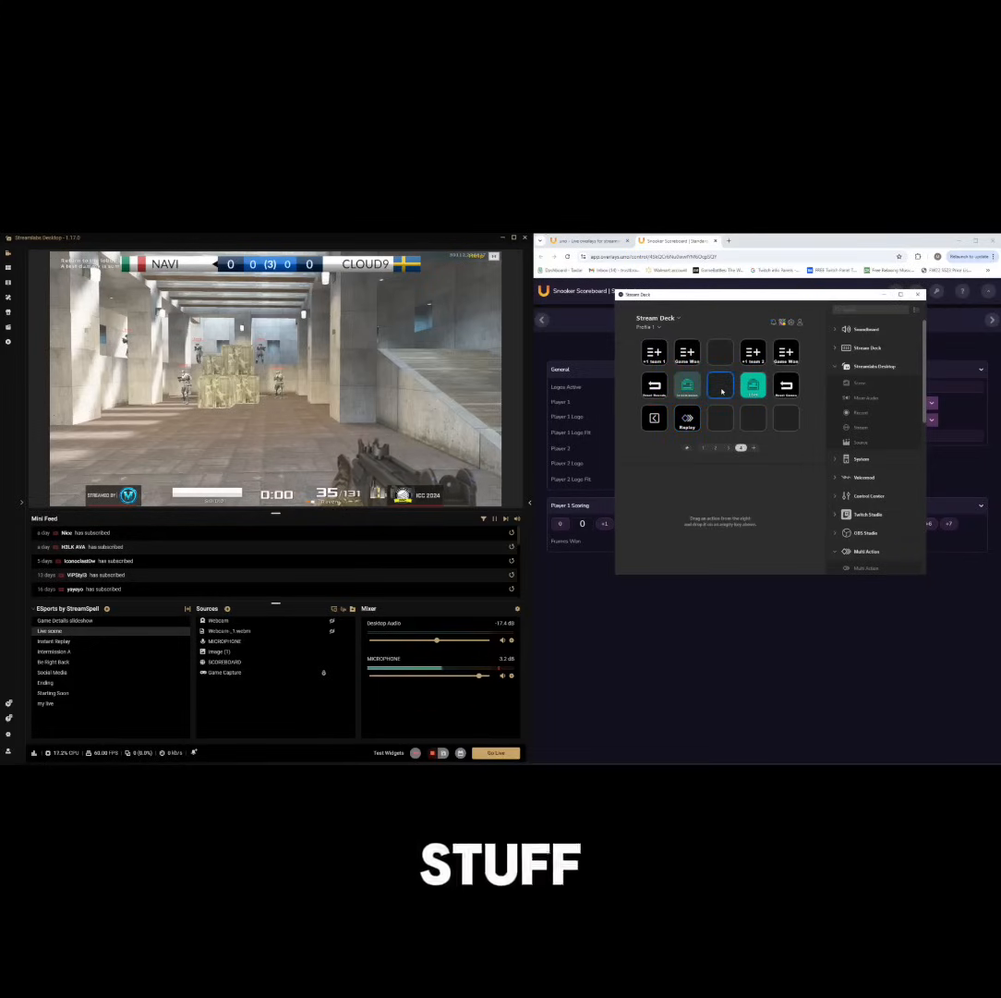
left_click(839, 367)
left_click(842, 513)
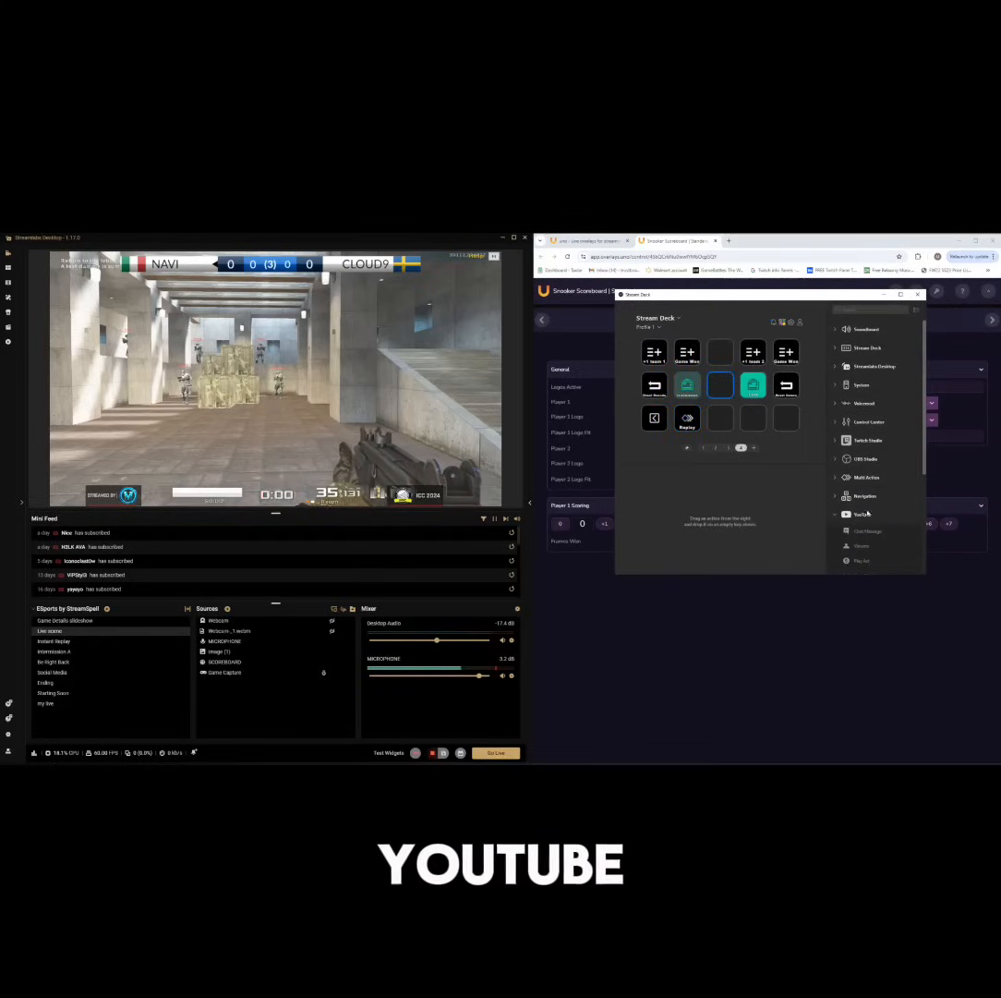
scroll(868, 514, "down", 3)
left_click(870, 533)
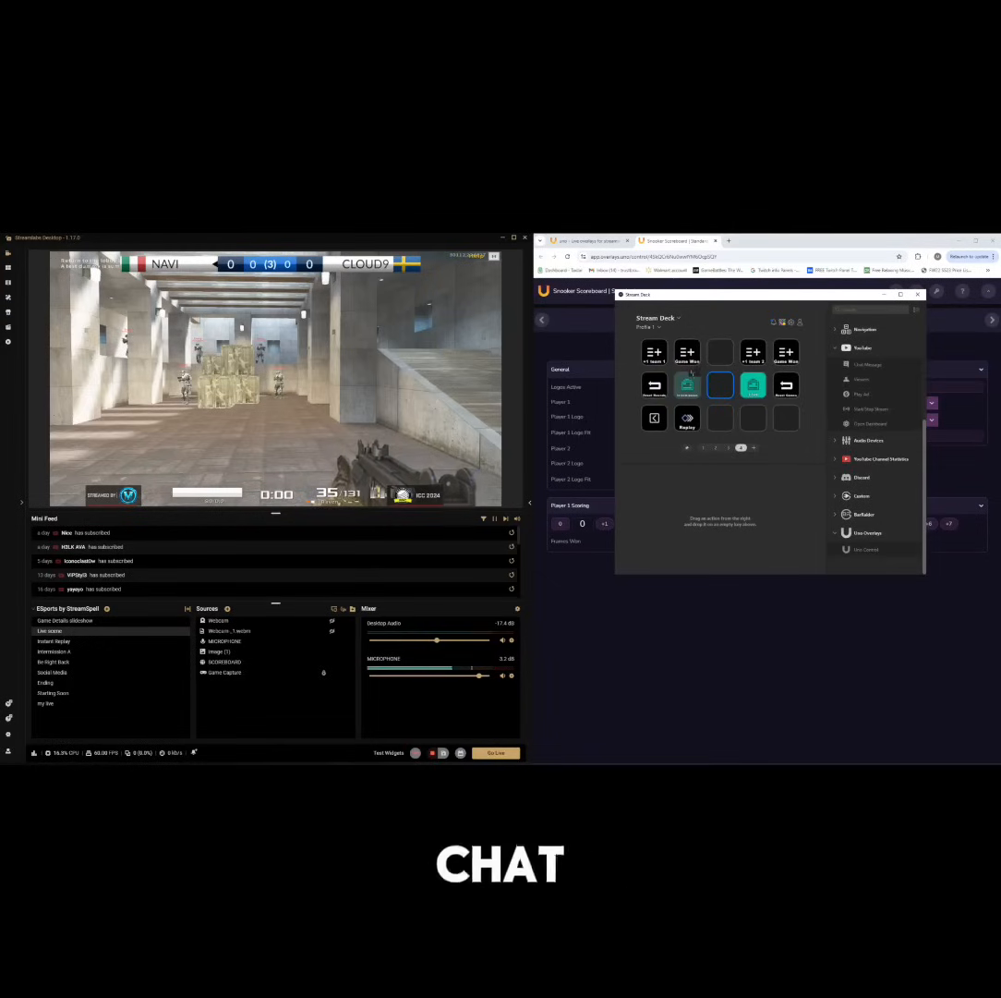
left_click_drag(866, 364, 721, 385)
Title the chat message key "subscribe" and set its message to "Make sure to subscribe"
type("subscribe")
left_click(771, 543)
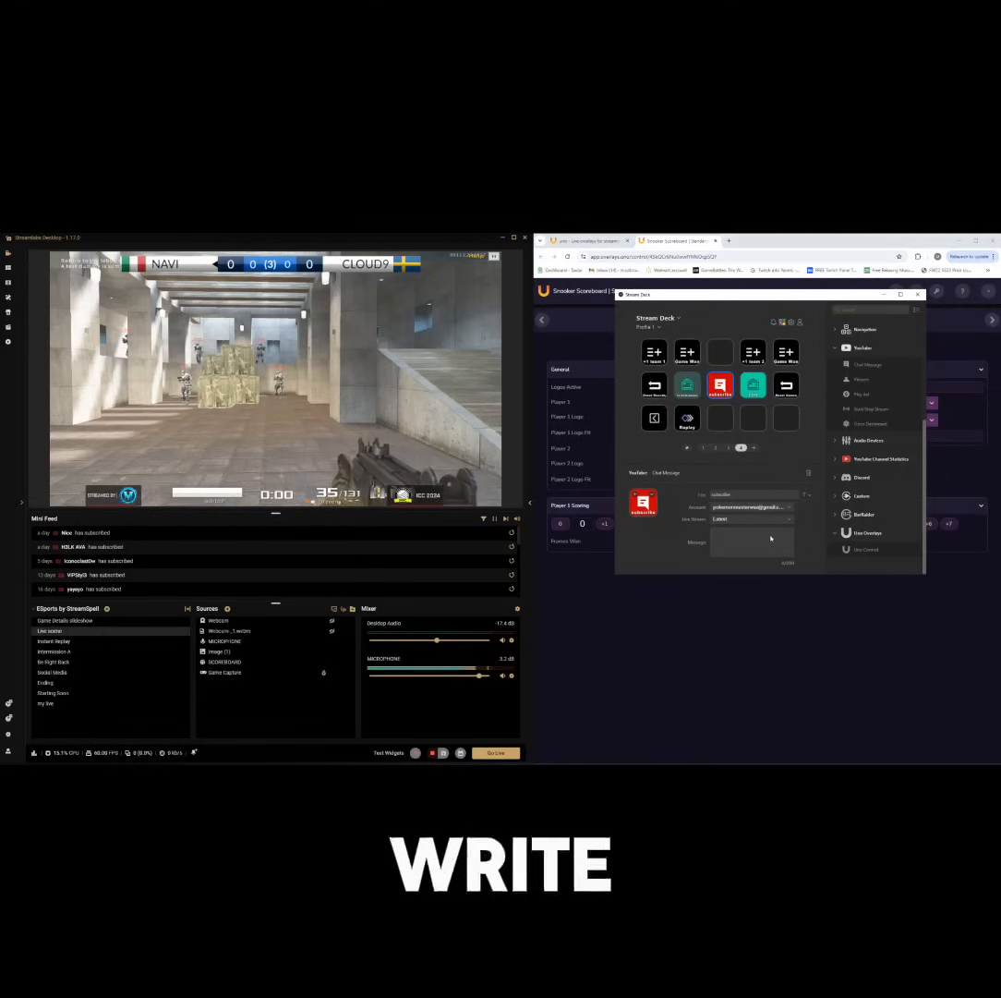
type("Hike sure to subscribe")
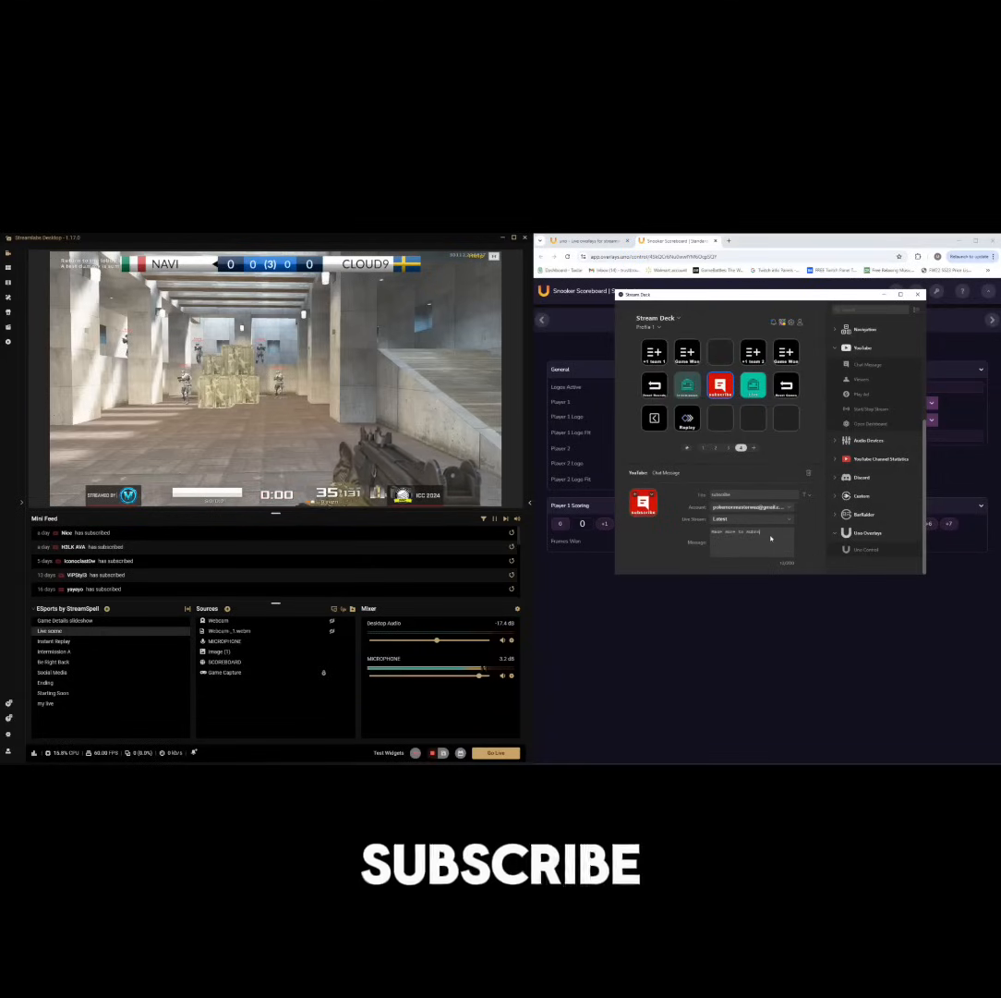
Select the empty key below the subscribe key and look through the System, Control Center and other action categories
left_click(722, 417)
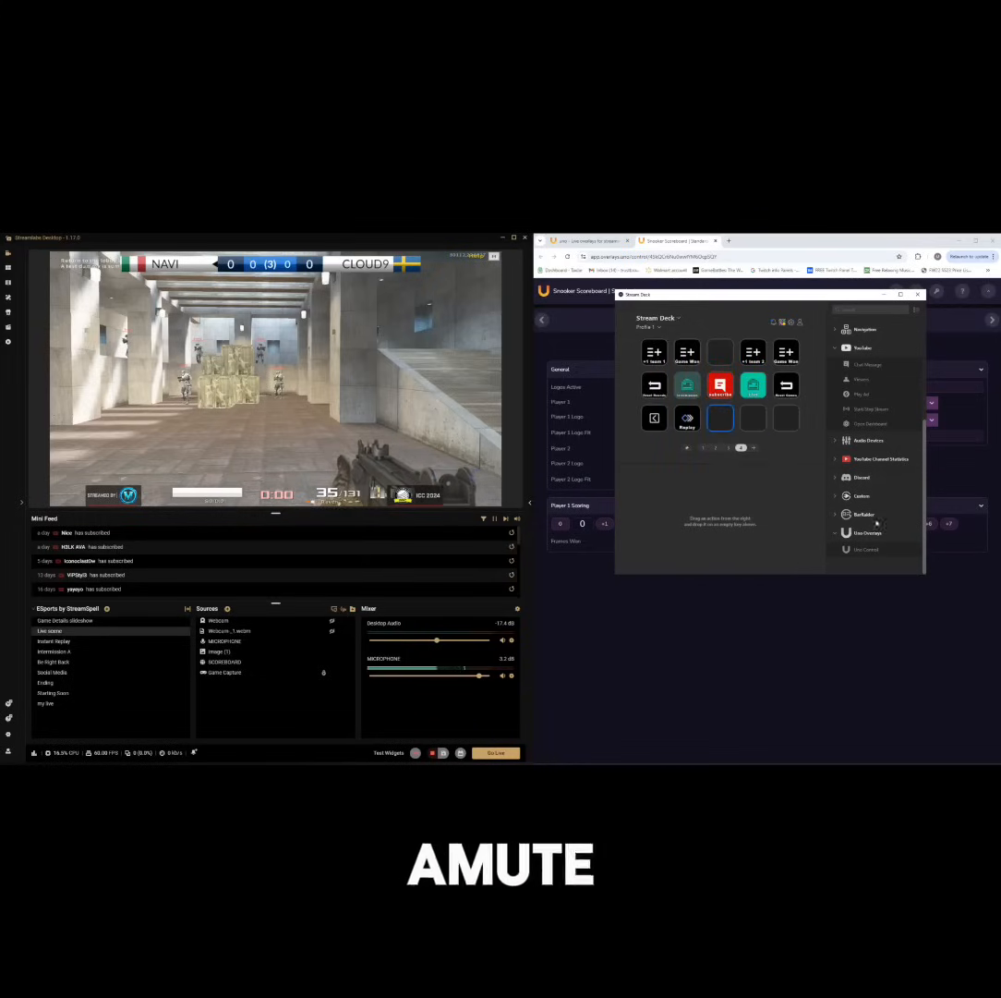
left_click(837, 348)
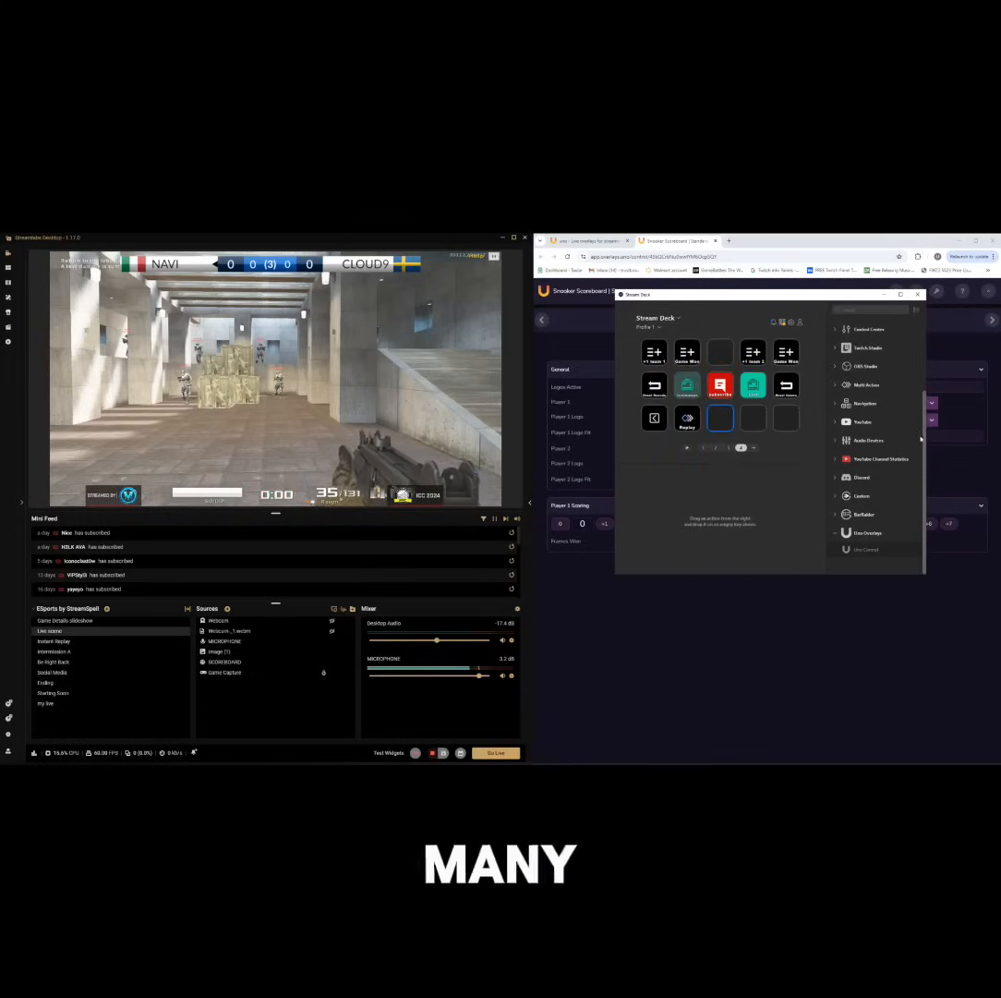
scroll(878, 421, "up", 3)
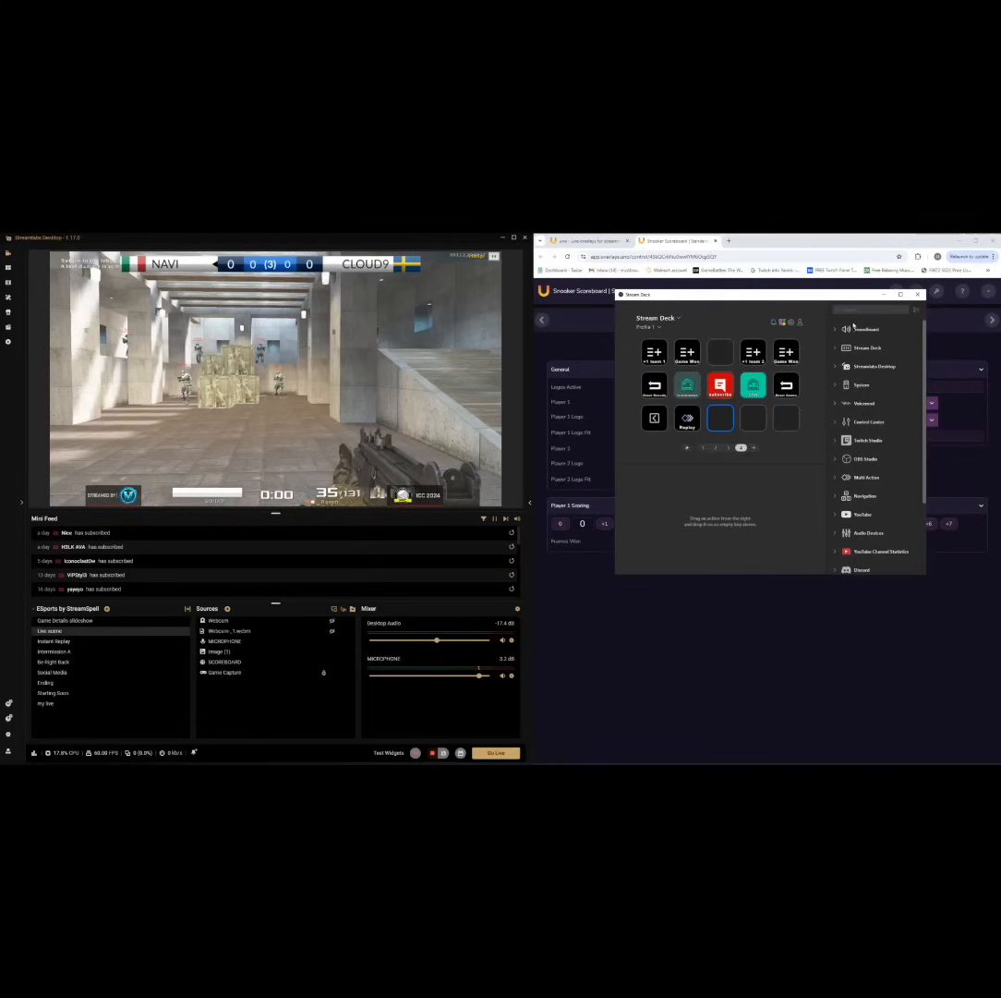
left_click(846, 349)
left_click(846, 348)
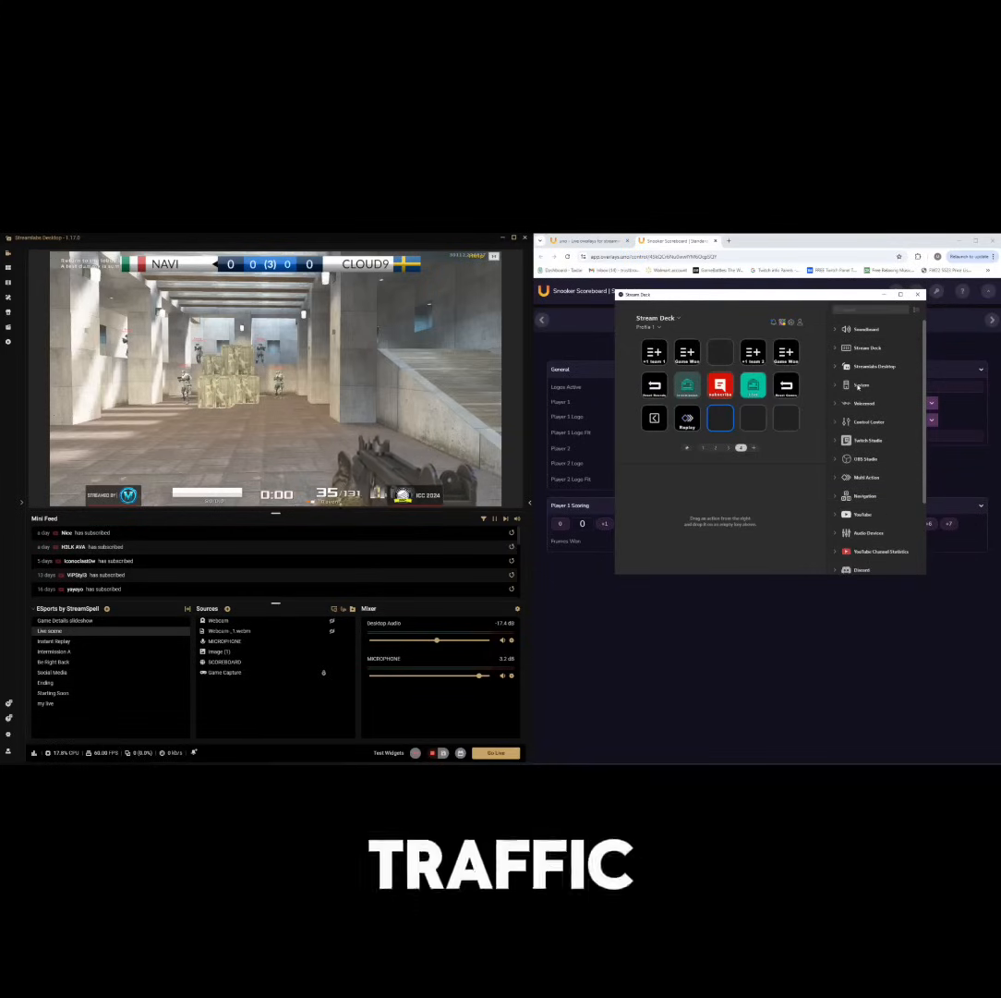
left_click(859, 385)
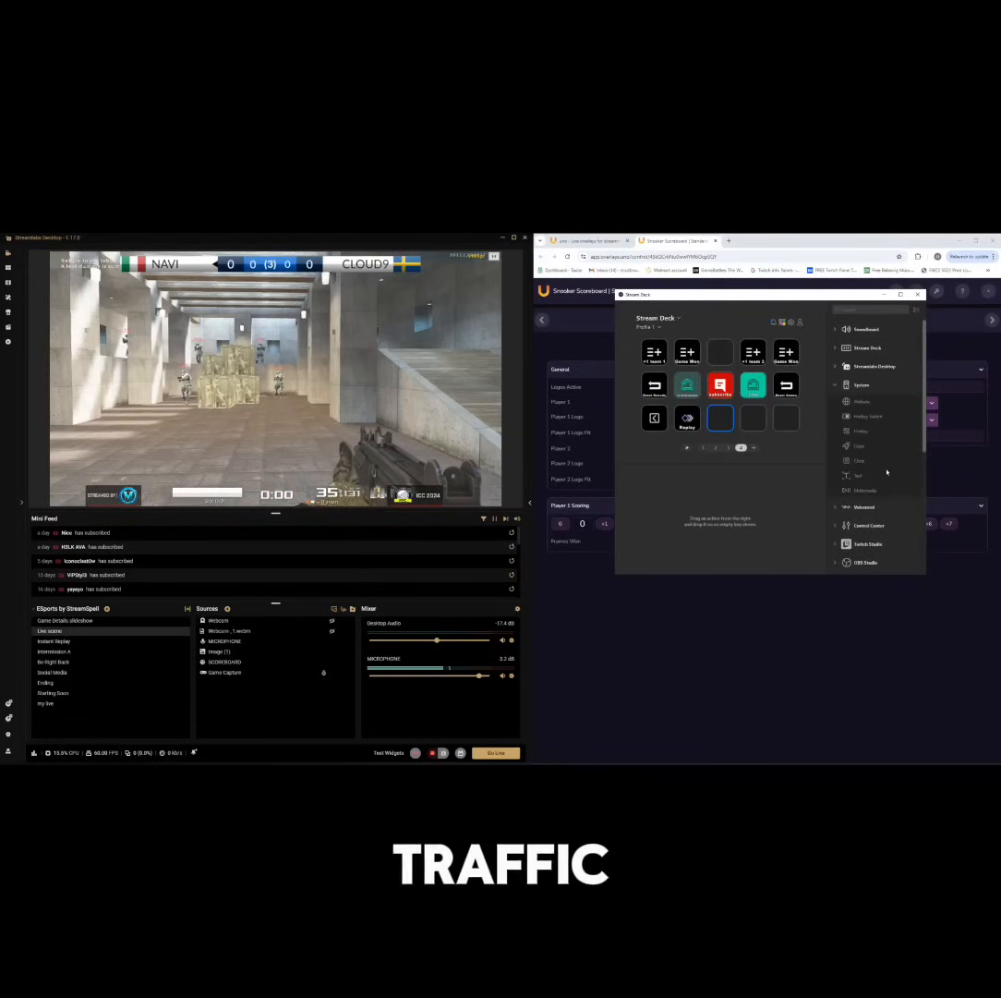
left_click(855, 386)
left_click(882, 421)
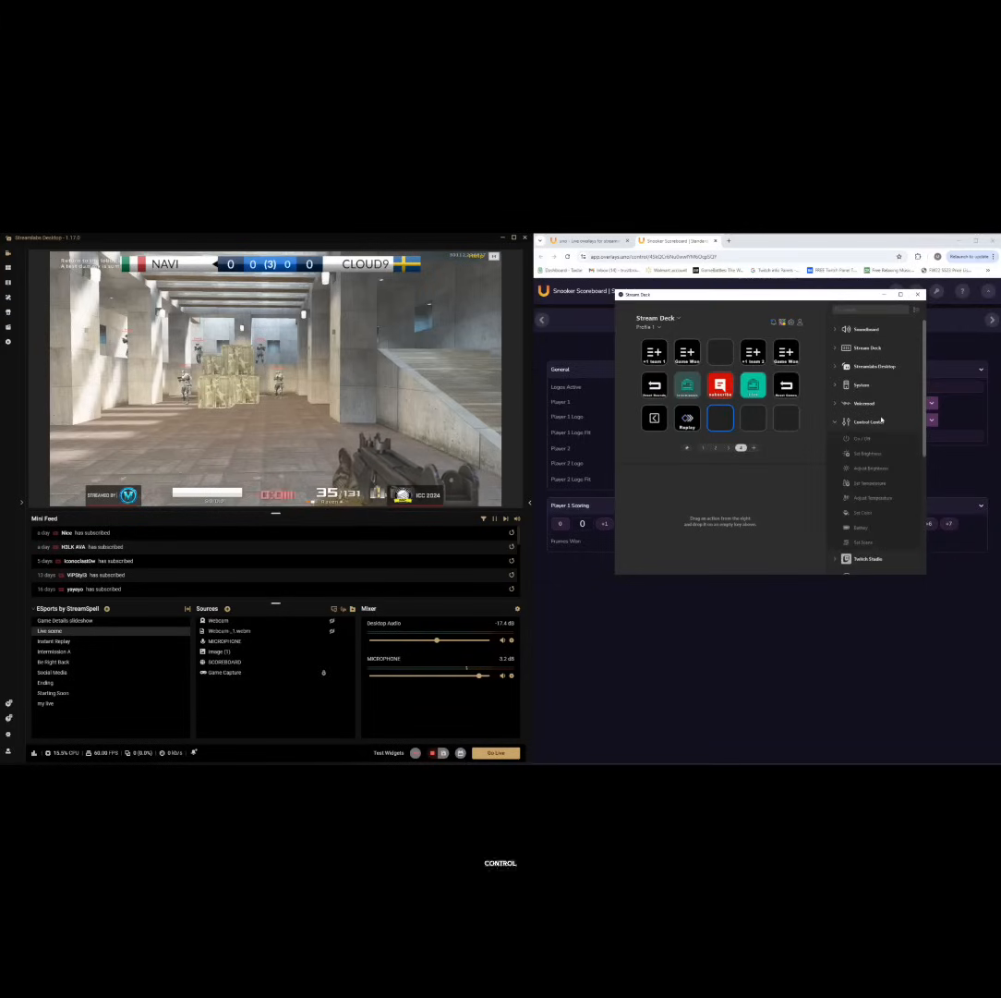
left_click(844, 420)
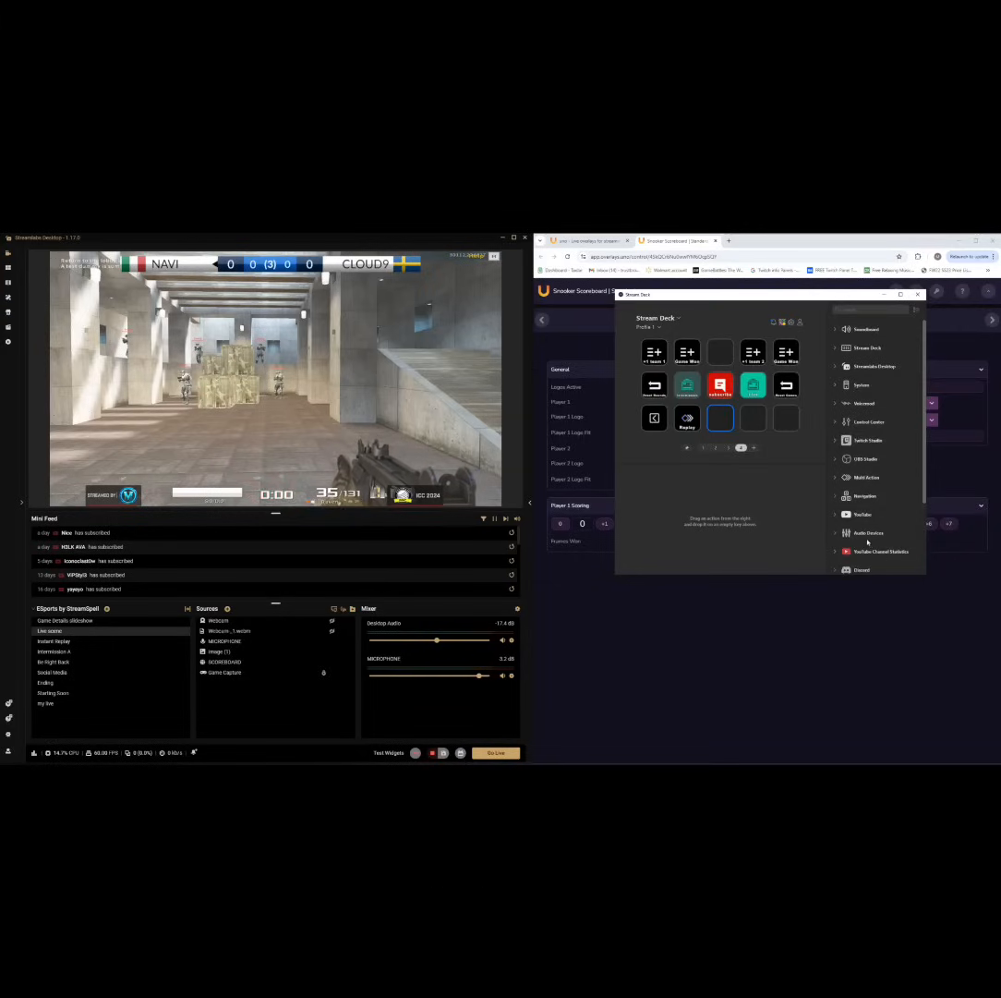
Add an Audio Devices Mute action to the key below subscribe, title it "mute" and set its device to Microphone (Razer Seiren X)
left_click(866, 535)
scroll(869, 543, "down", 2)
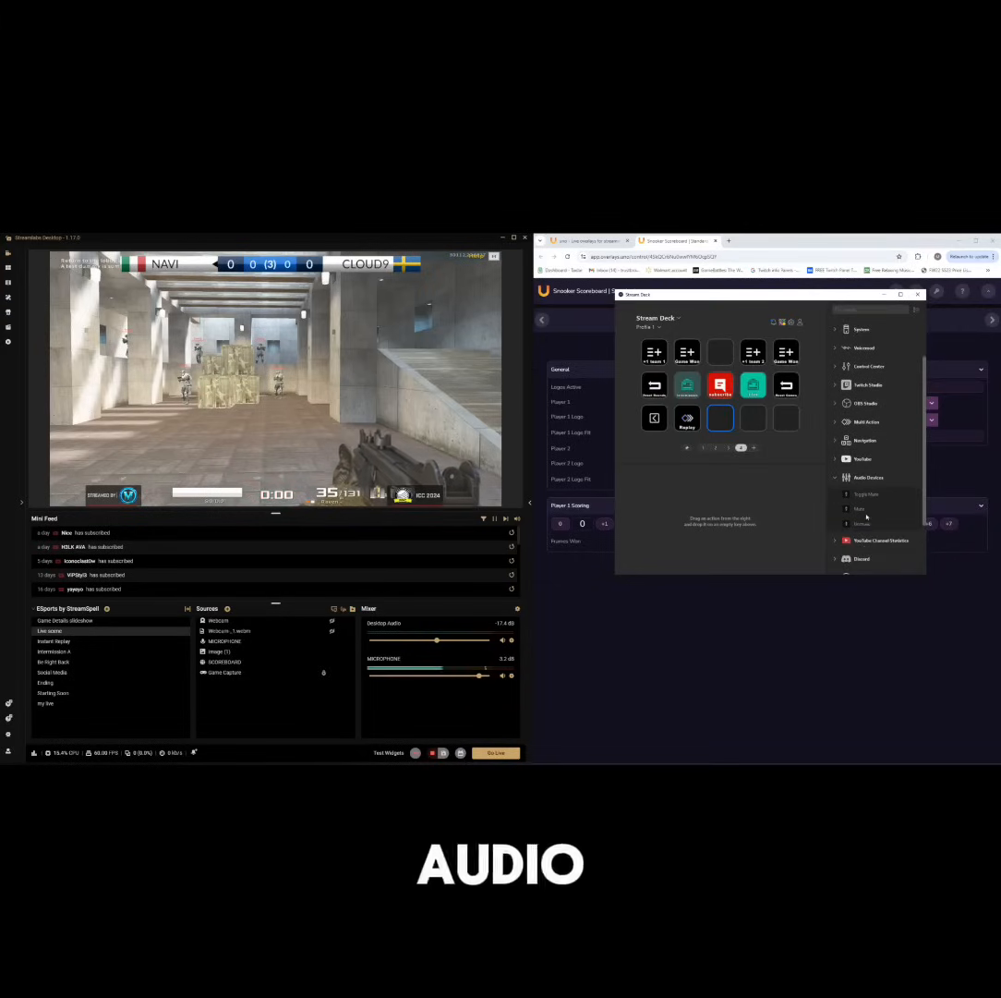
left_click_drag(867, 516, 721, 417)
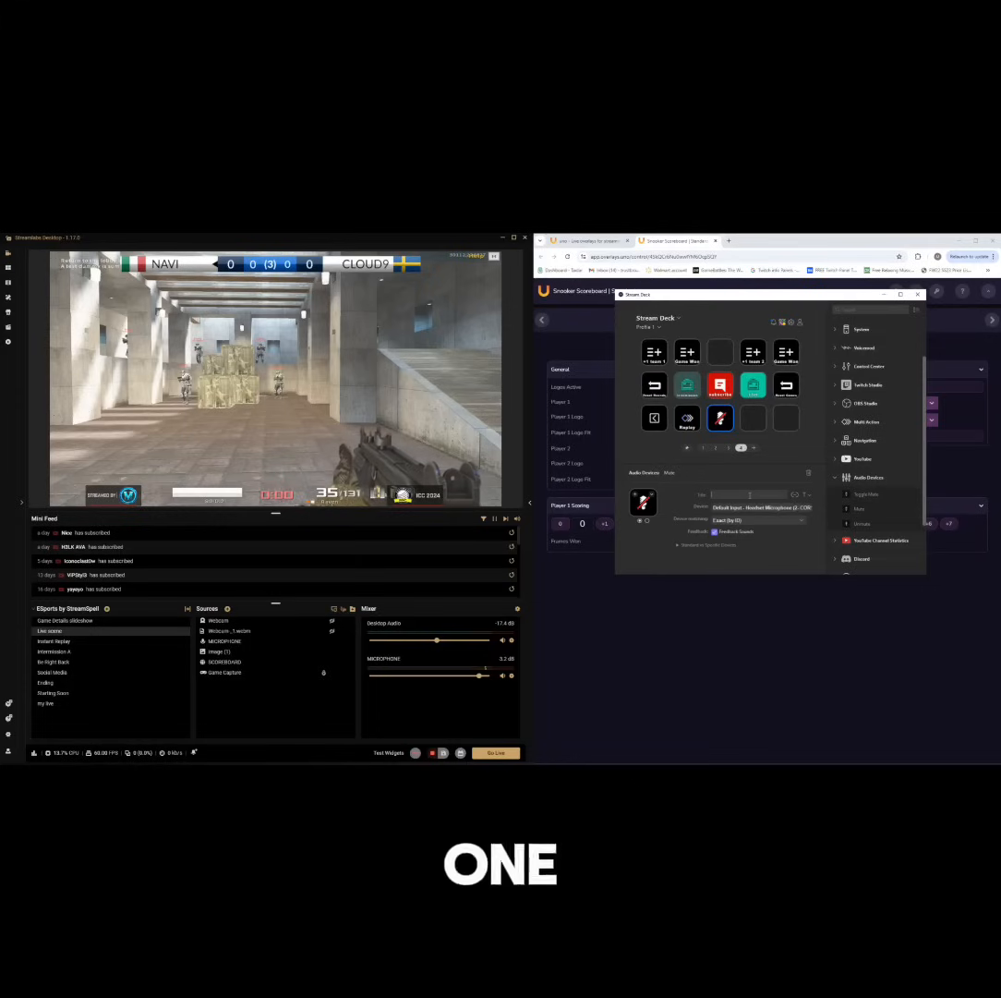
type("mute")
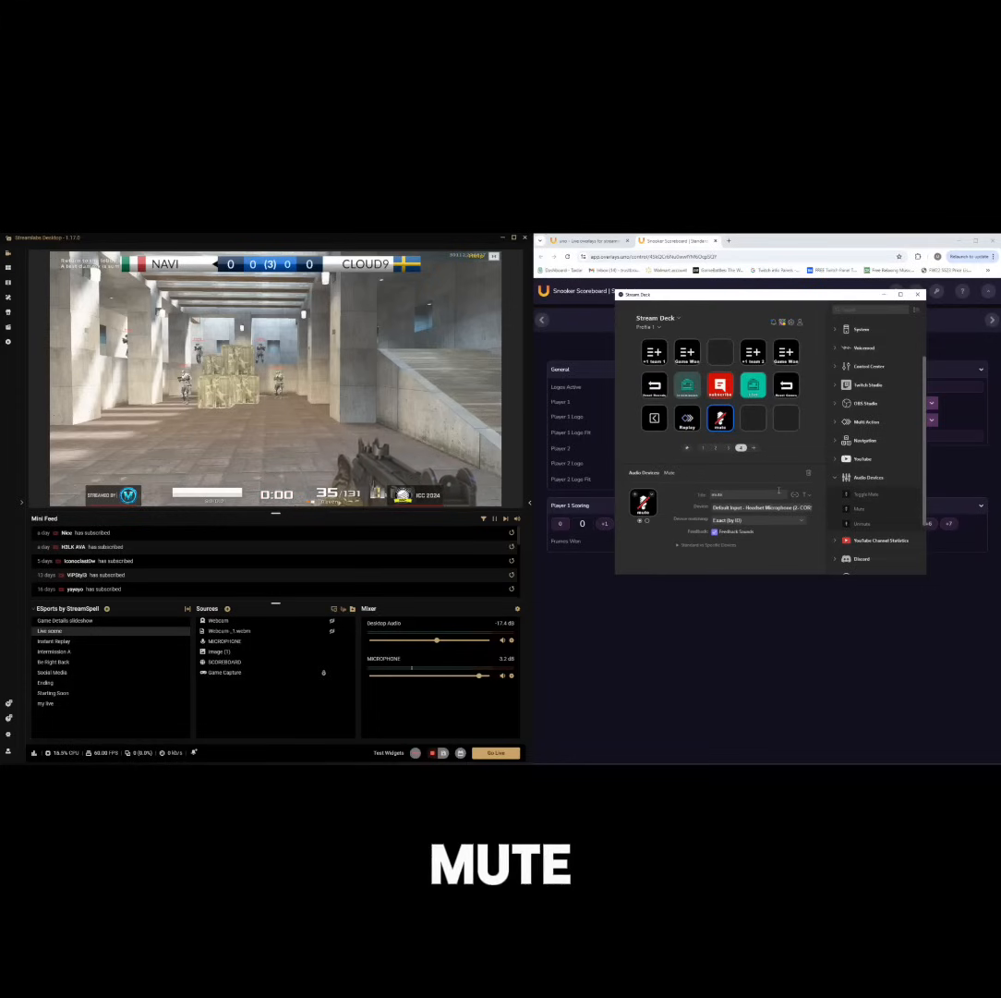
left_click(748, 507)
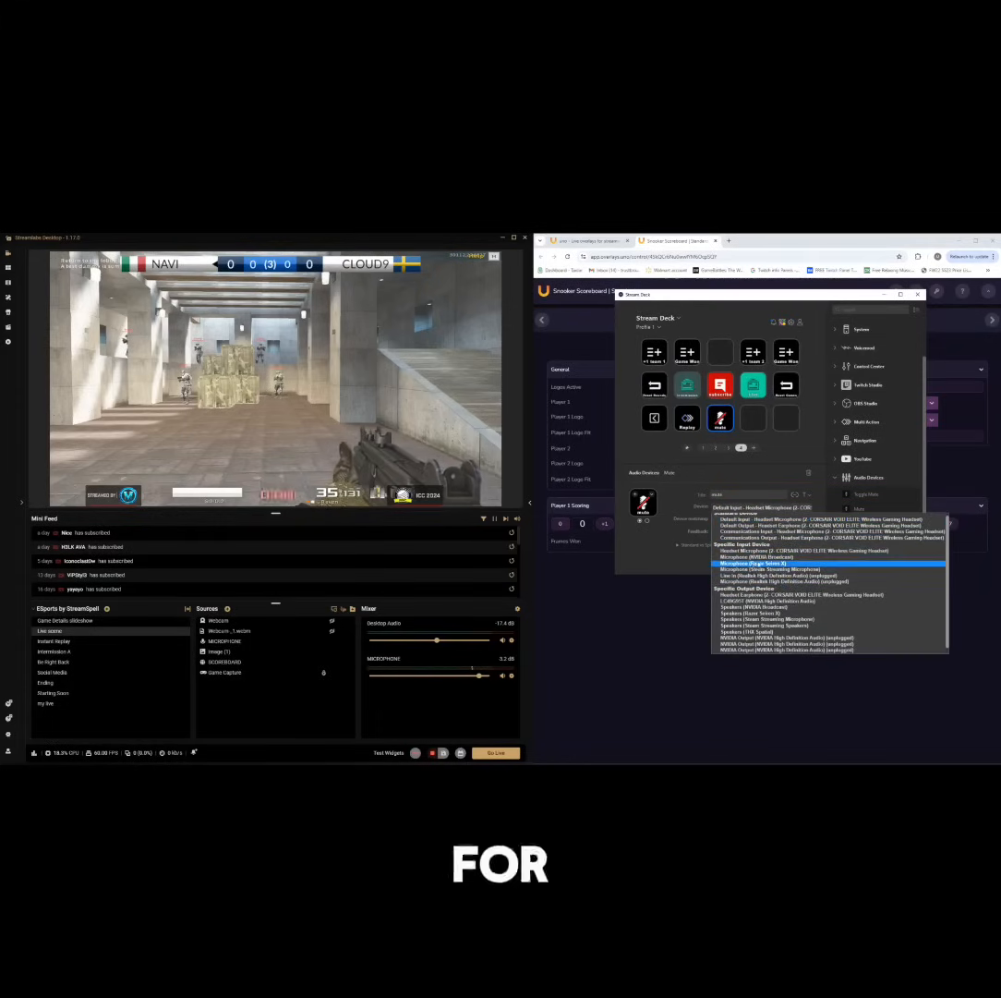
left_click(750, 564)
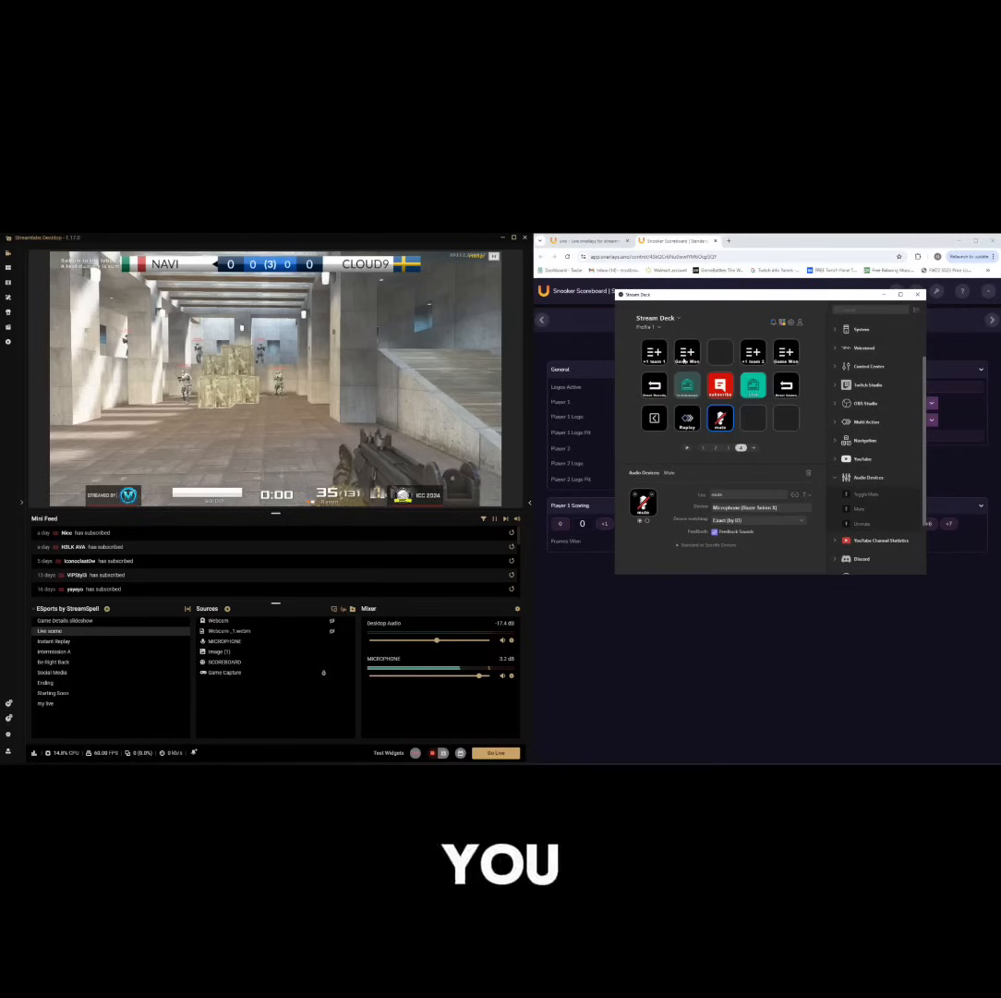
Switch to the Snooker Scoreboard page in the browser and set the Player 1 score to 6
left_click(649, 615)
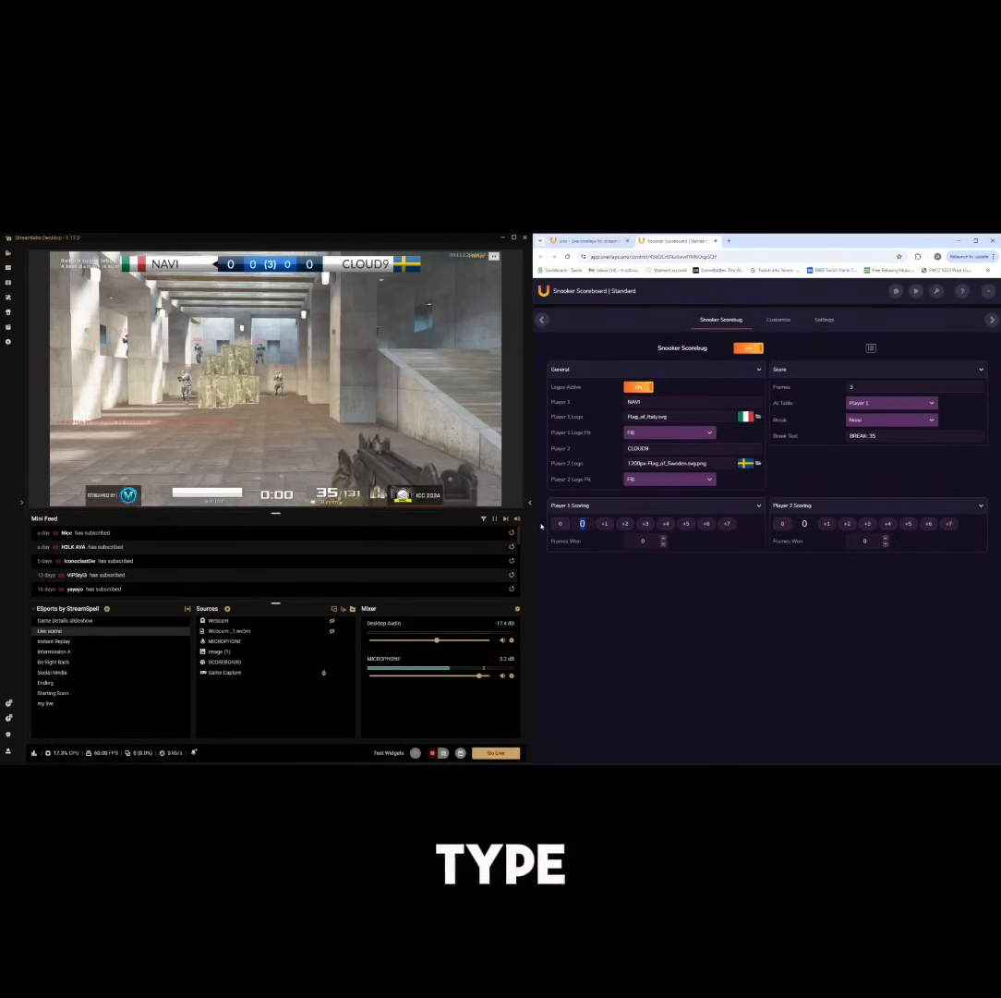
type("6")
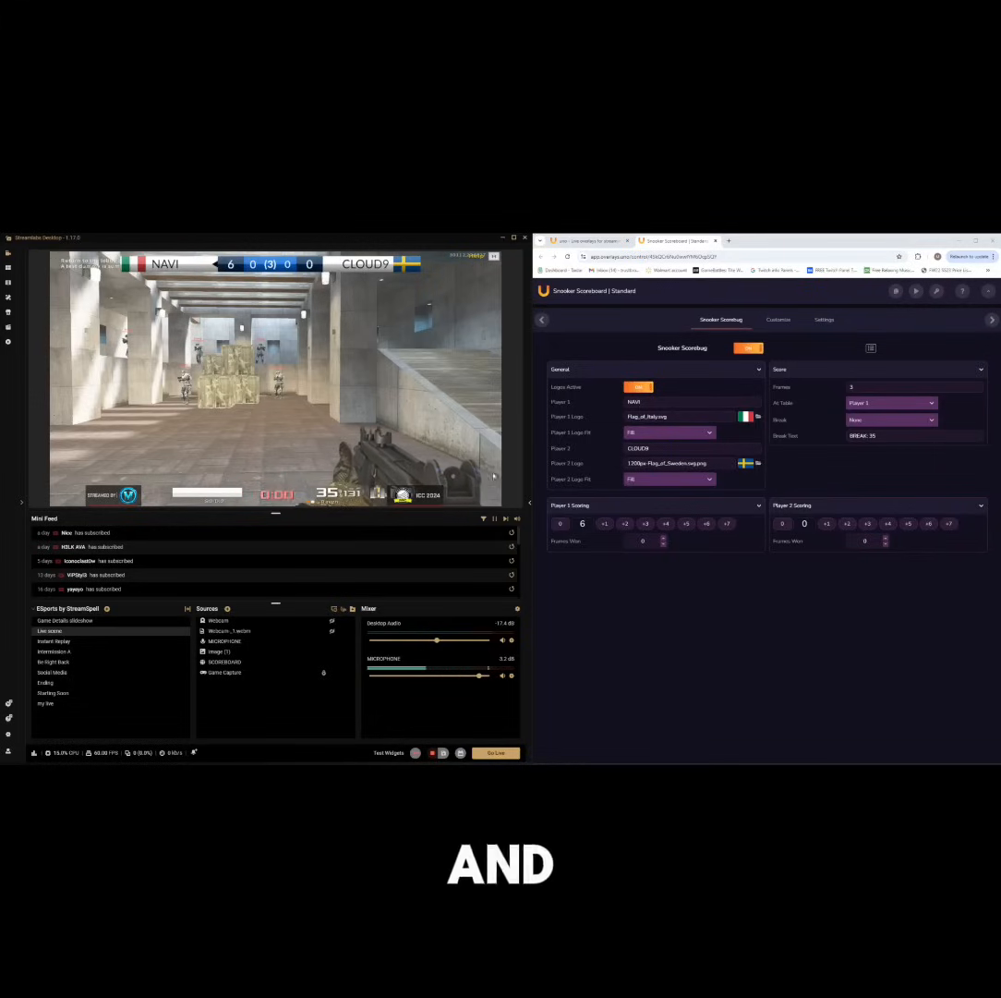
In Streamlabs, view the Instant Replay and Game Details slideshow scenes and check which file formats a Media File source supports
left_click(58, 641)
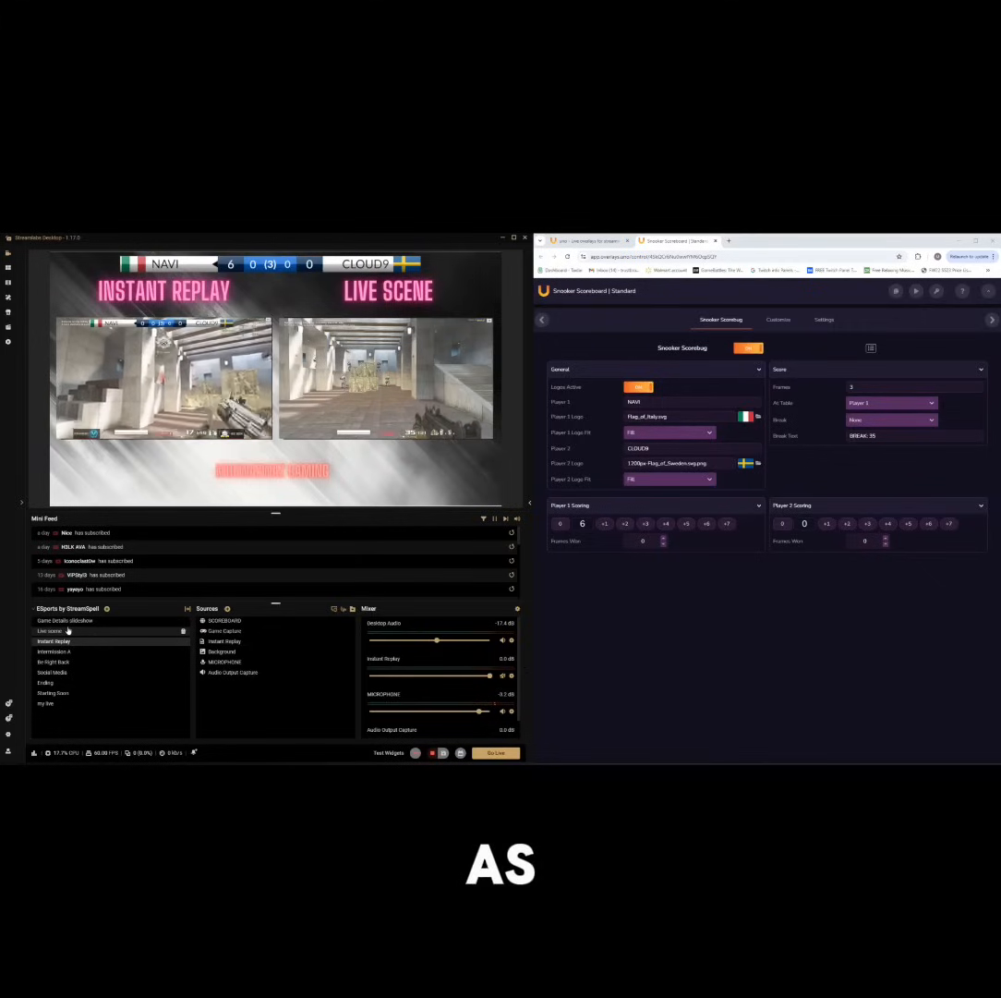
left_click(77, 621)
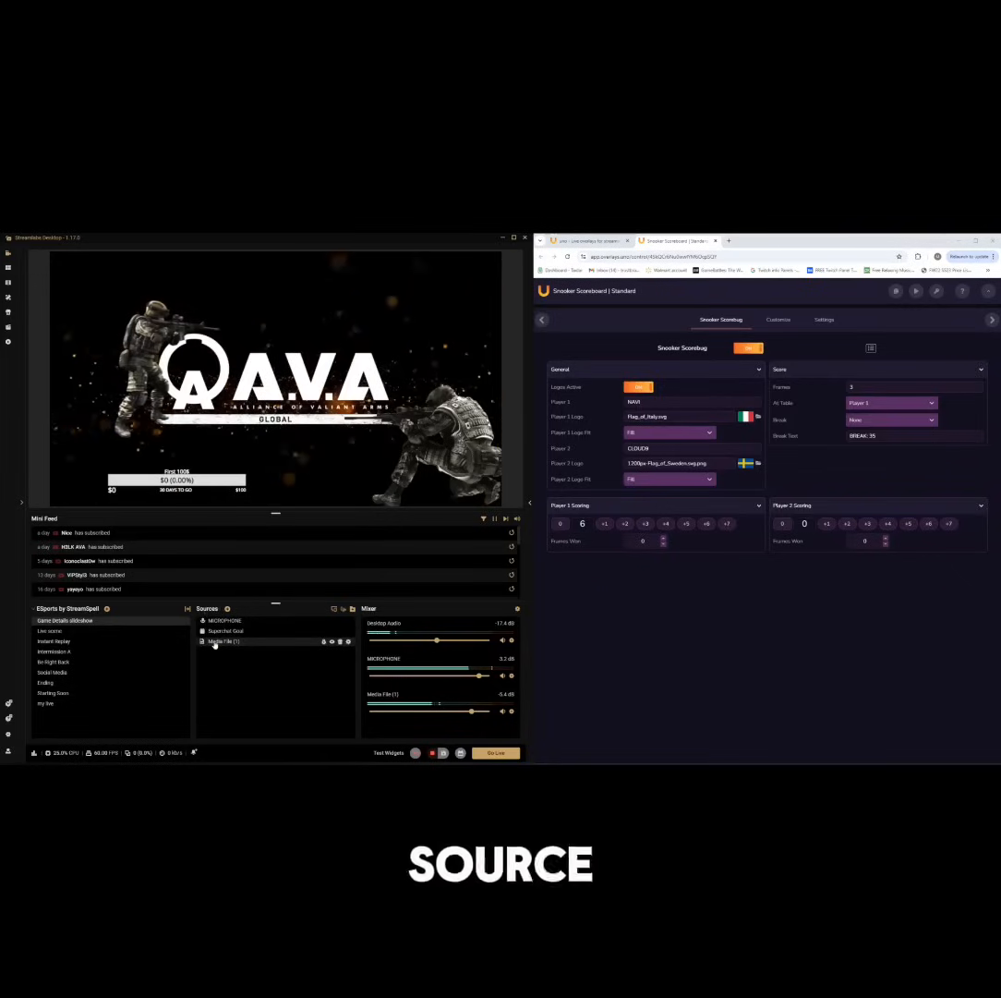
left_click(227, 608)
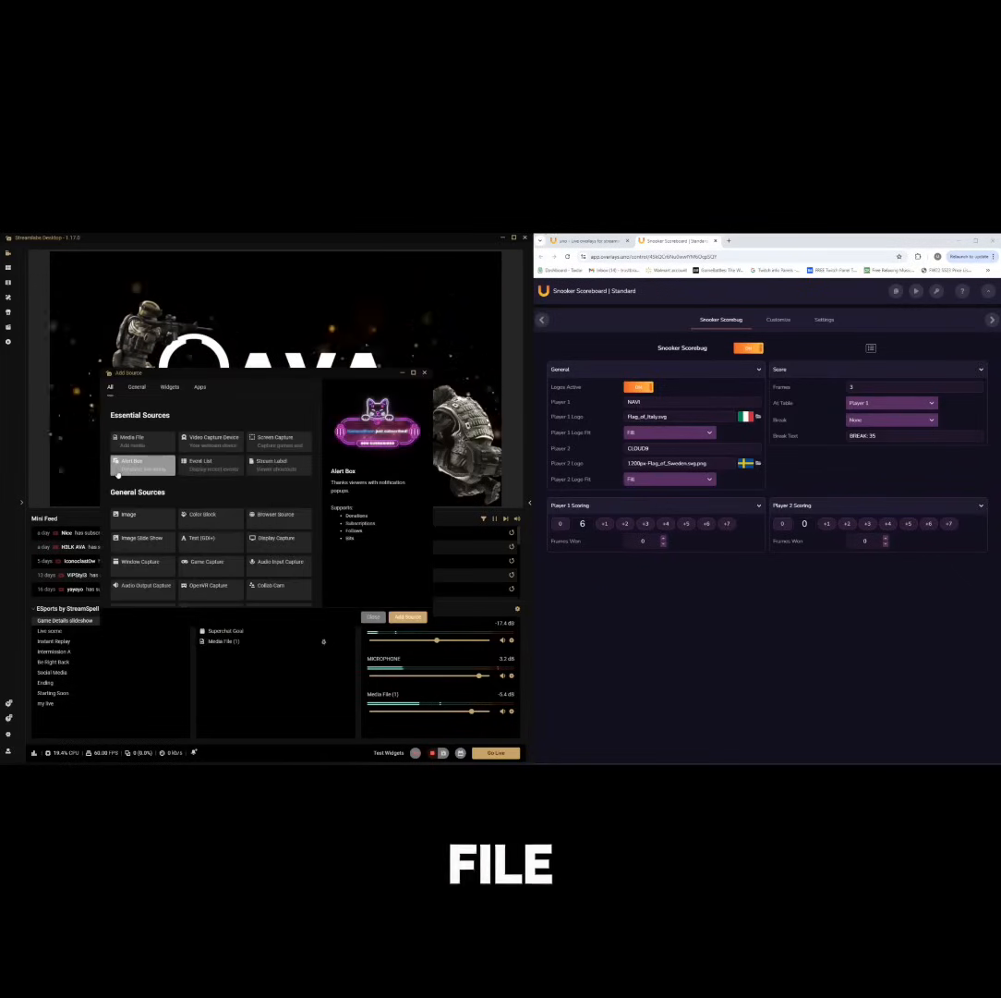
left_click(124, 440)
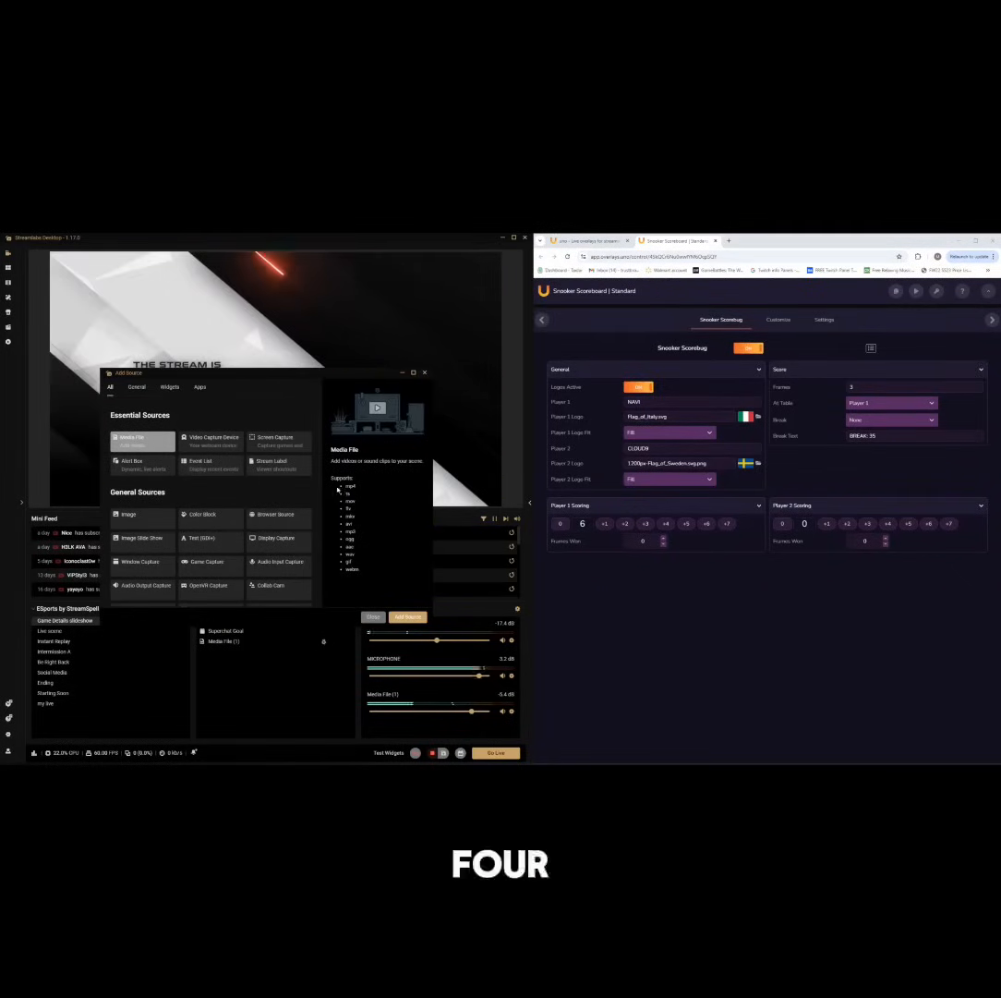
left_click(372, 618)
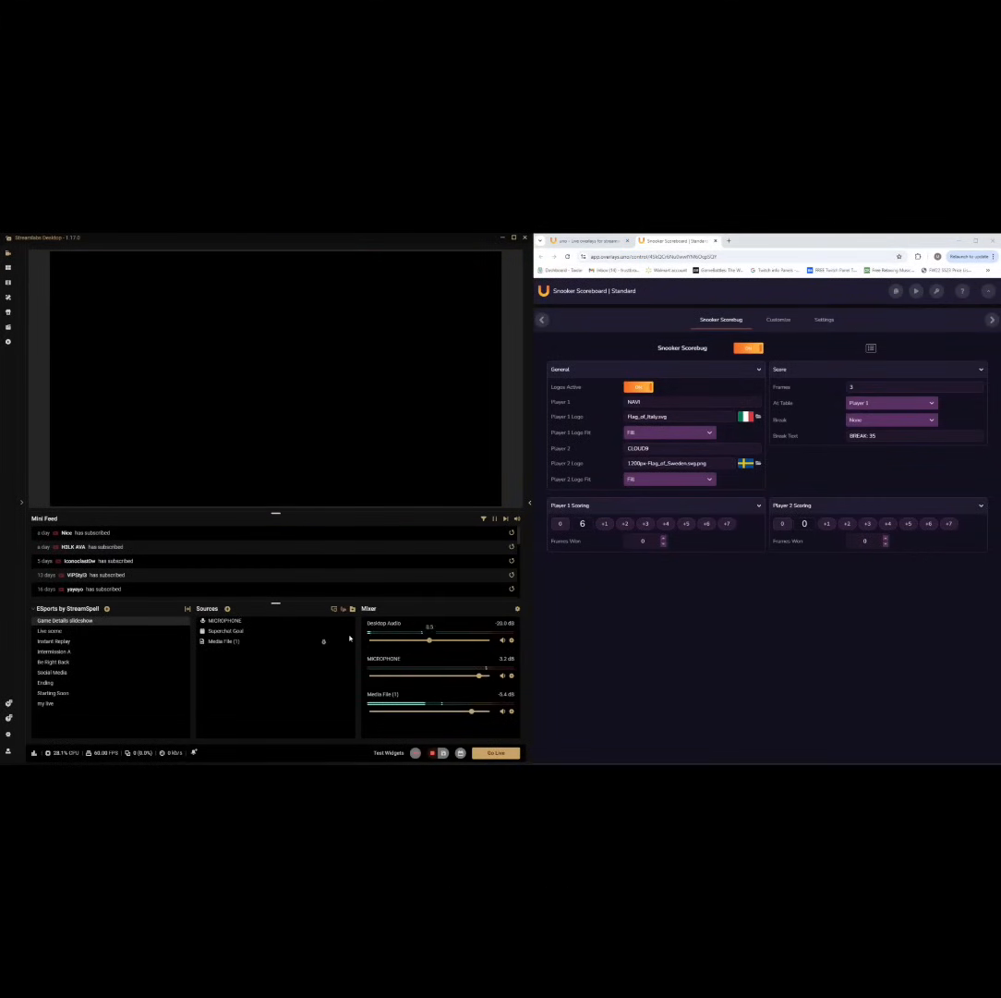
Turn Desktop Audio down fully and review the settings of the slideshow's Media File (1) source
left_click_drag(429, 640, 350, 637)
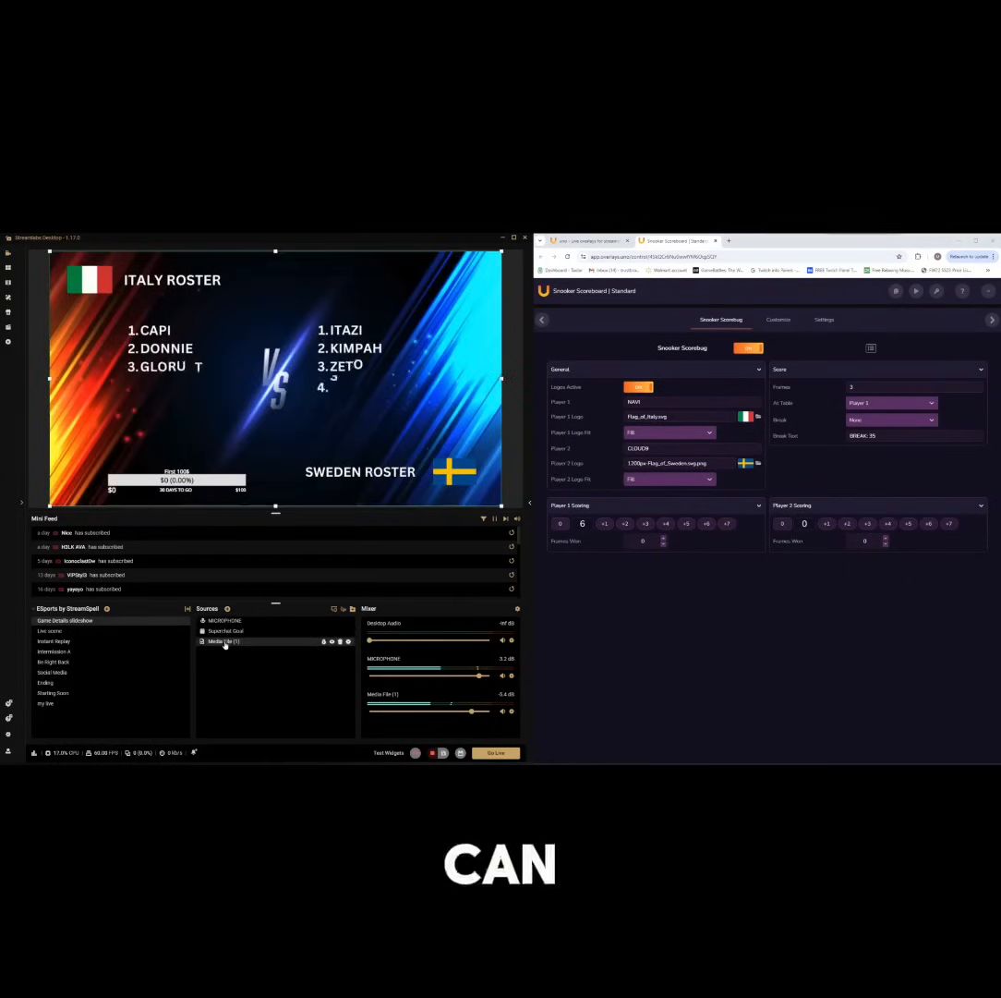
double_click(224, 641)
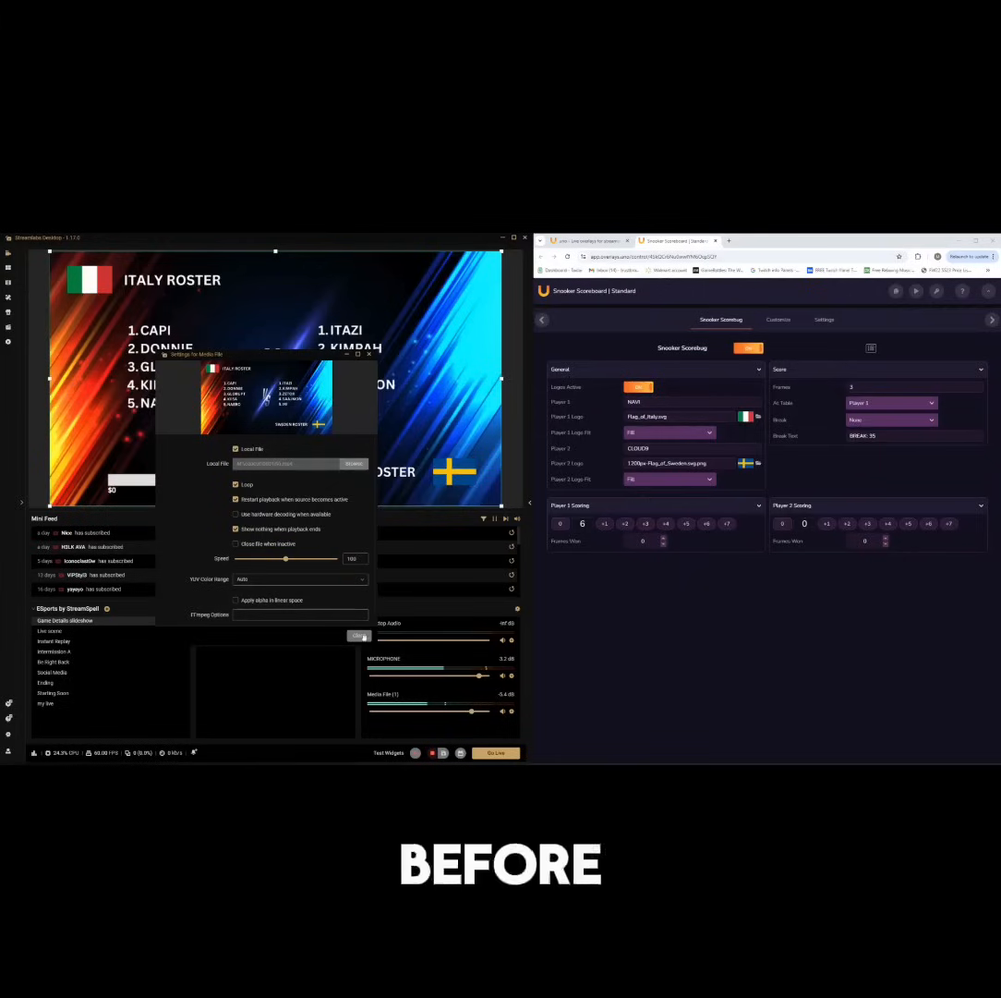
left_click(358, 635)
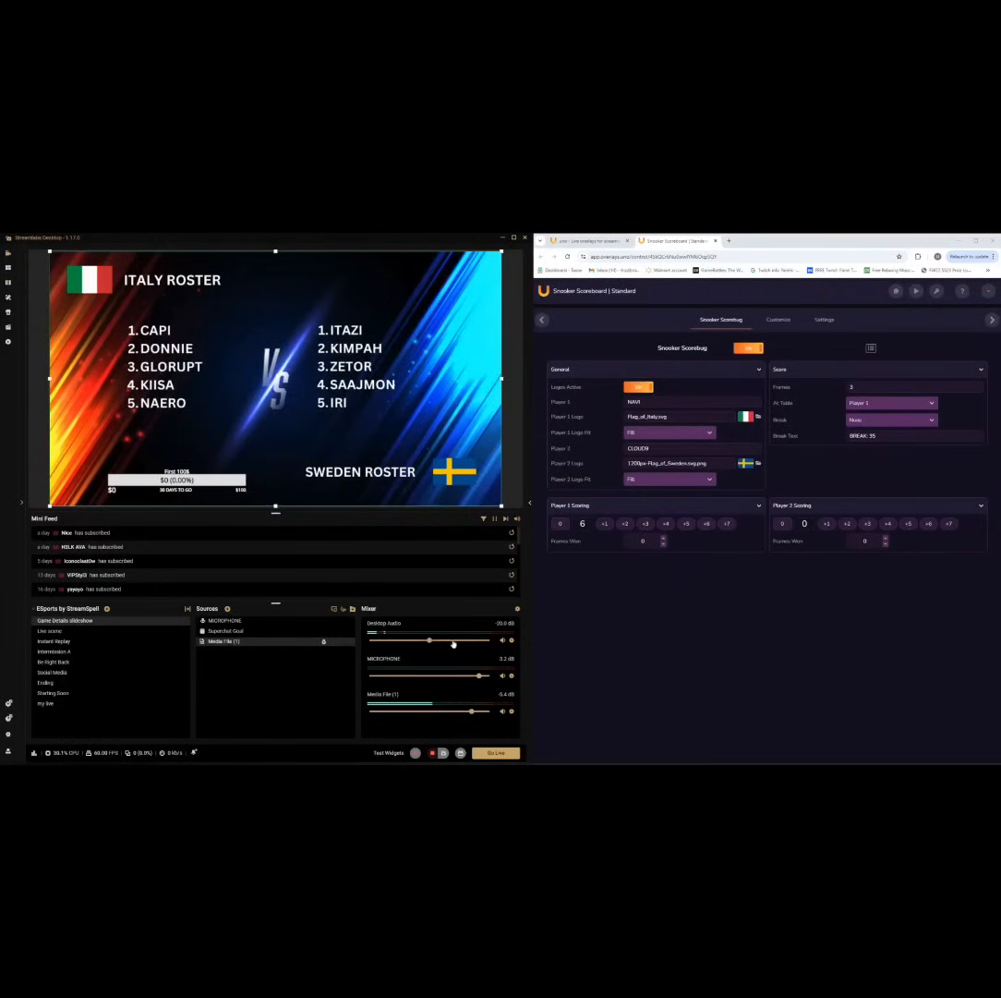
Switch to the Live scene and review the list of scene transitions
left_click(69, 631)
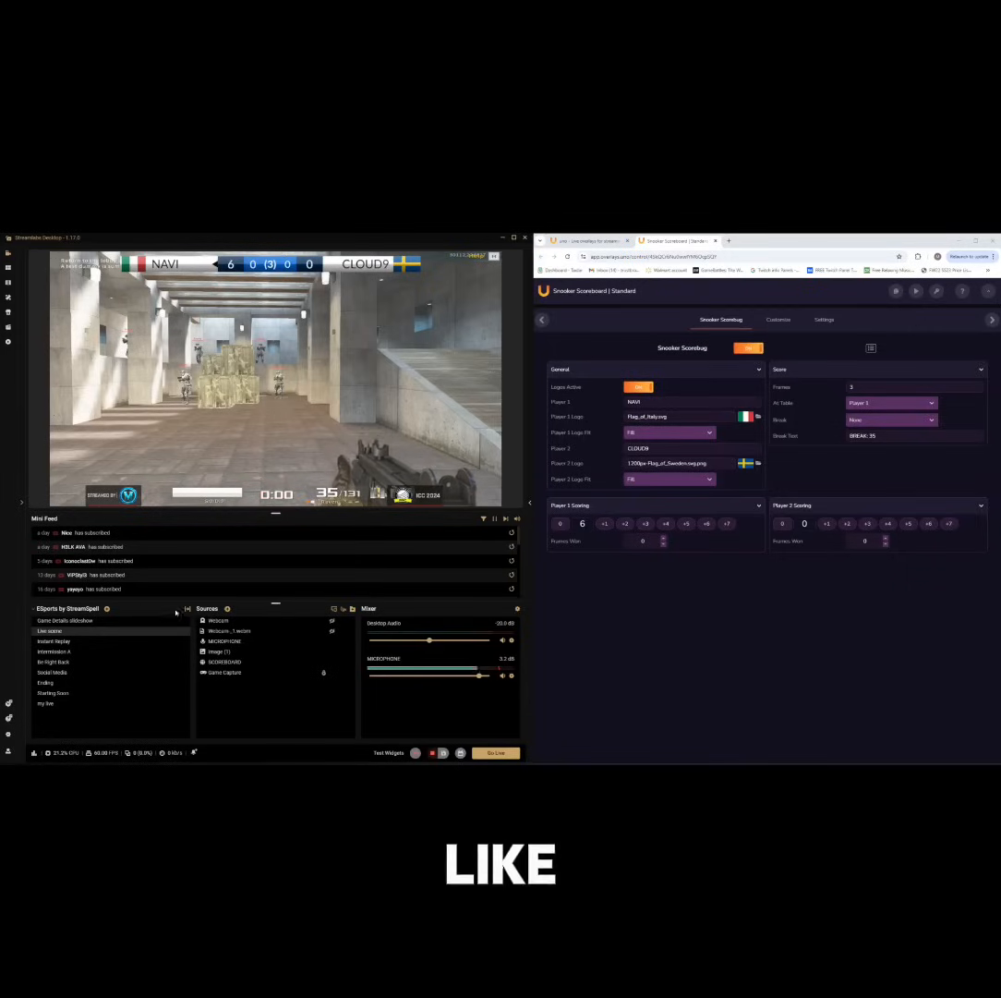
left_click(188, 608)
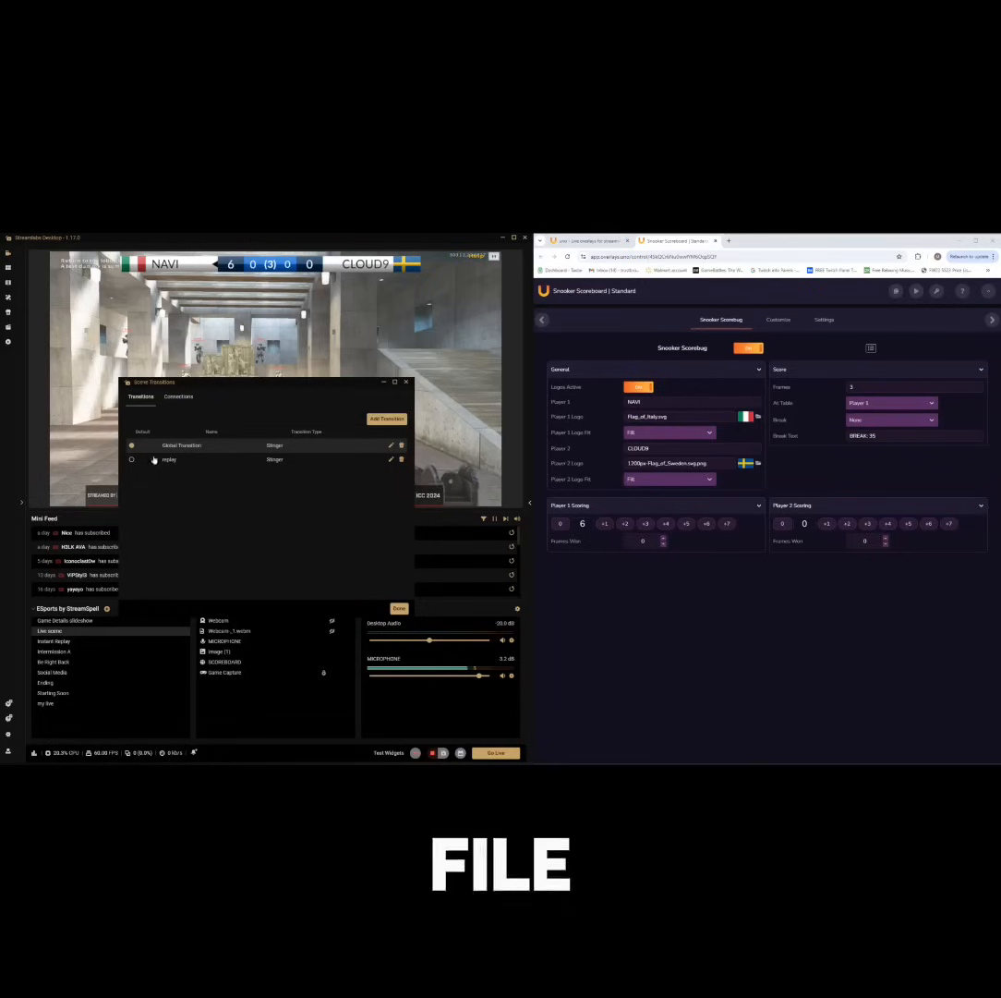
left_click(399, 608)
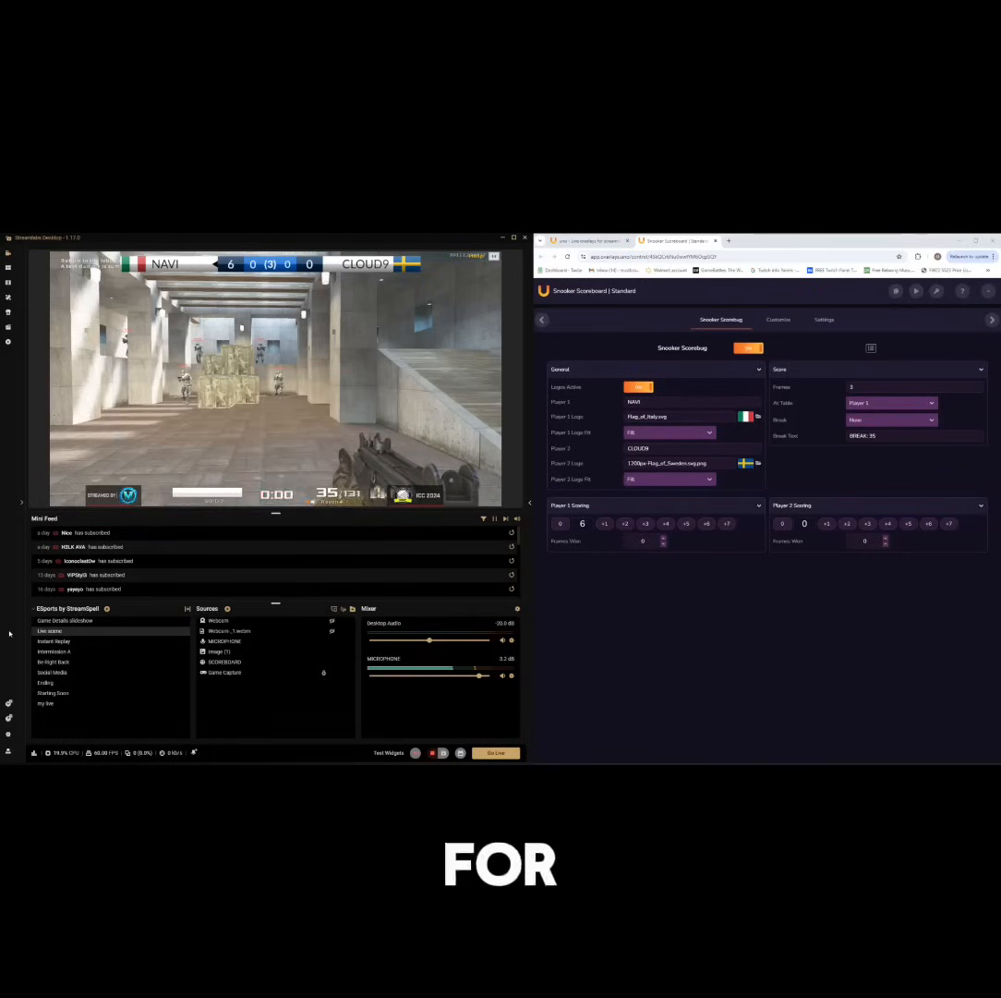
Switch between the Game Details slideshow, Live and Instant Replay scenes to preview their transitions, ending on the Live scene
left_click(62, 623)
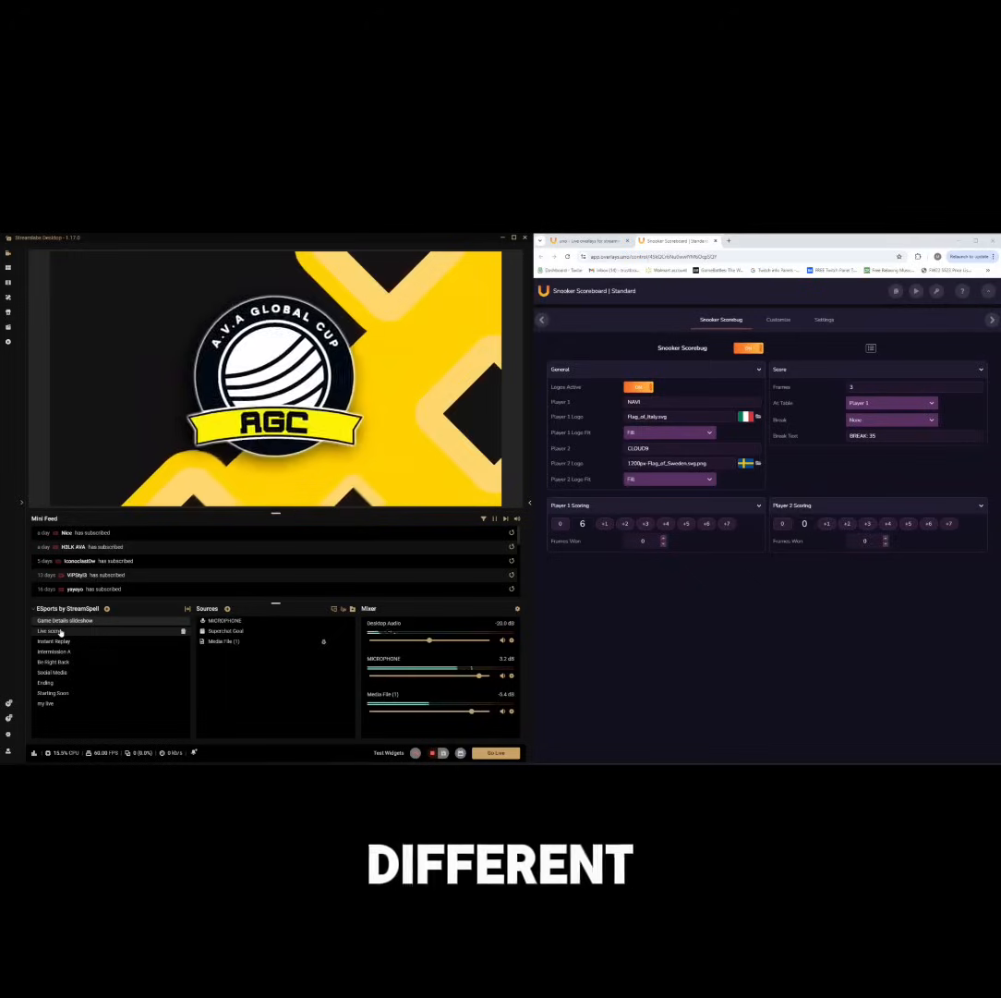
left_click(61, 631)
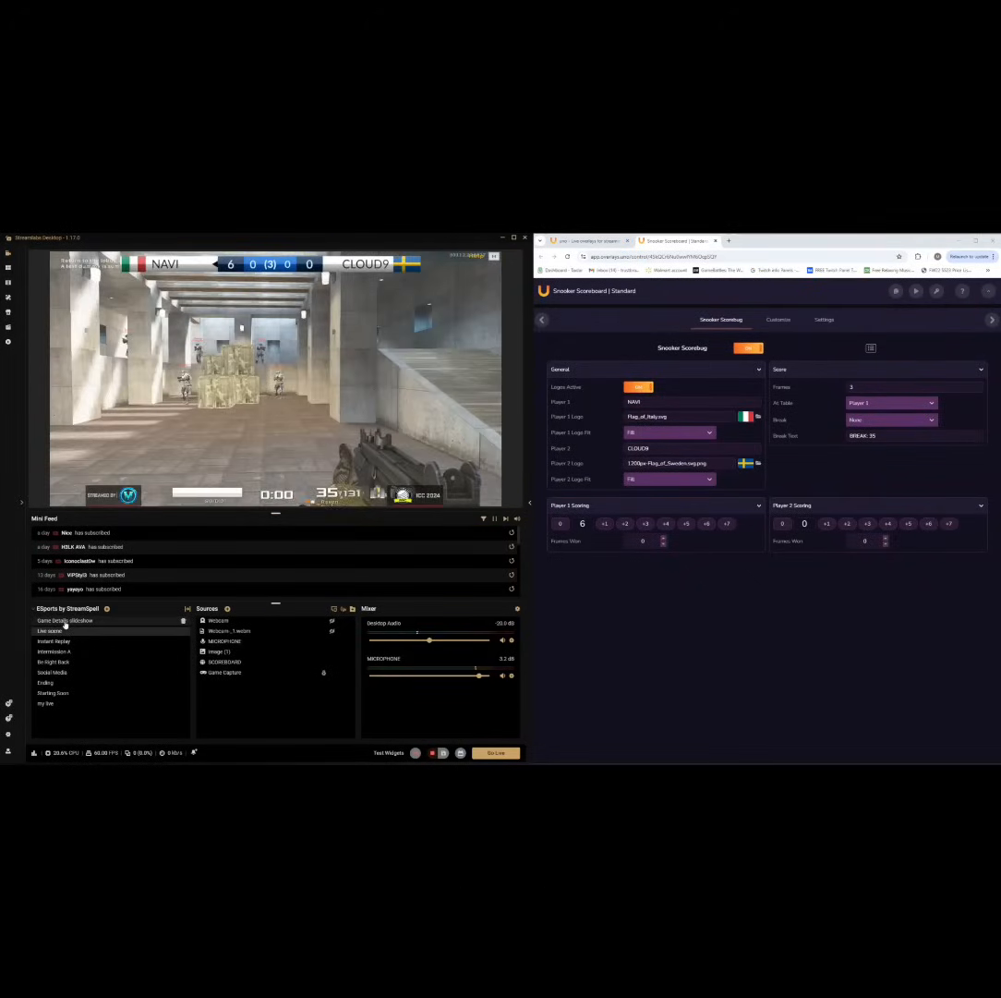
left_click(65, 622)
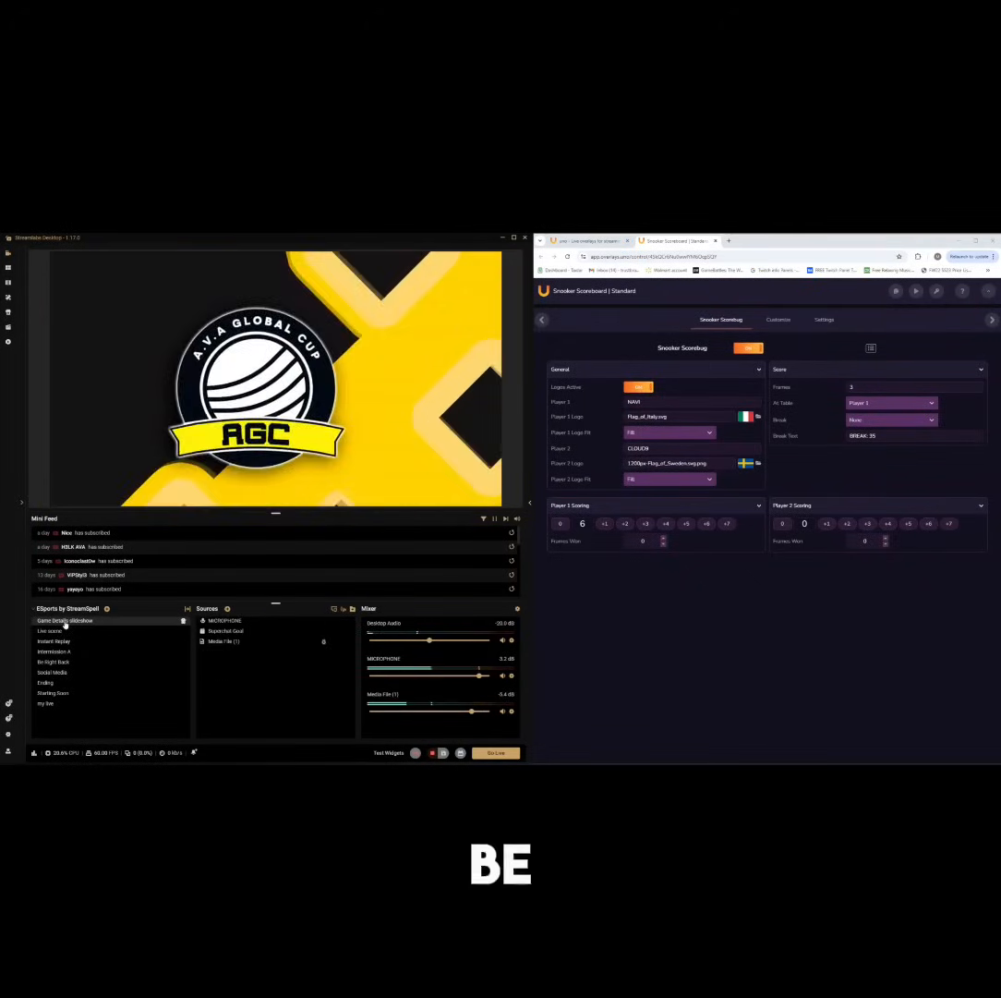
left_click(62, 631)
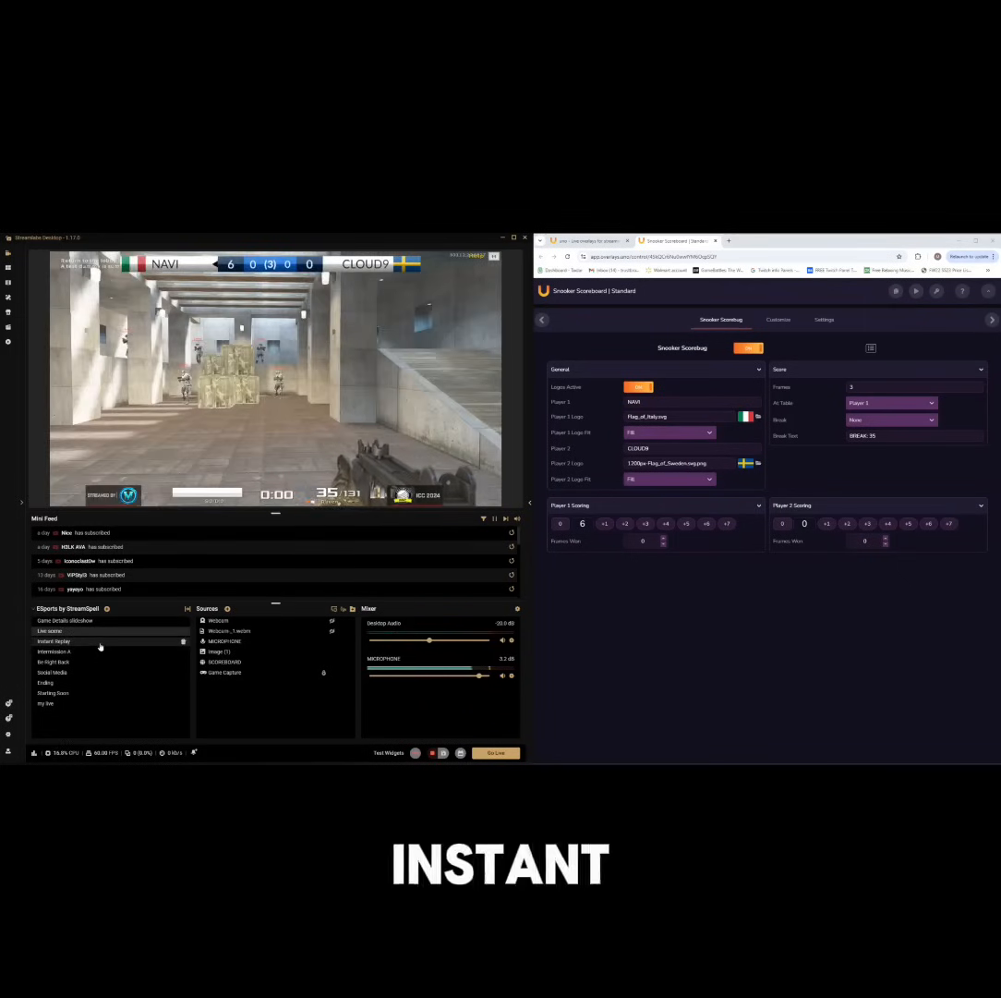
left_click(100, 641)
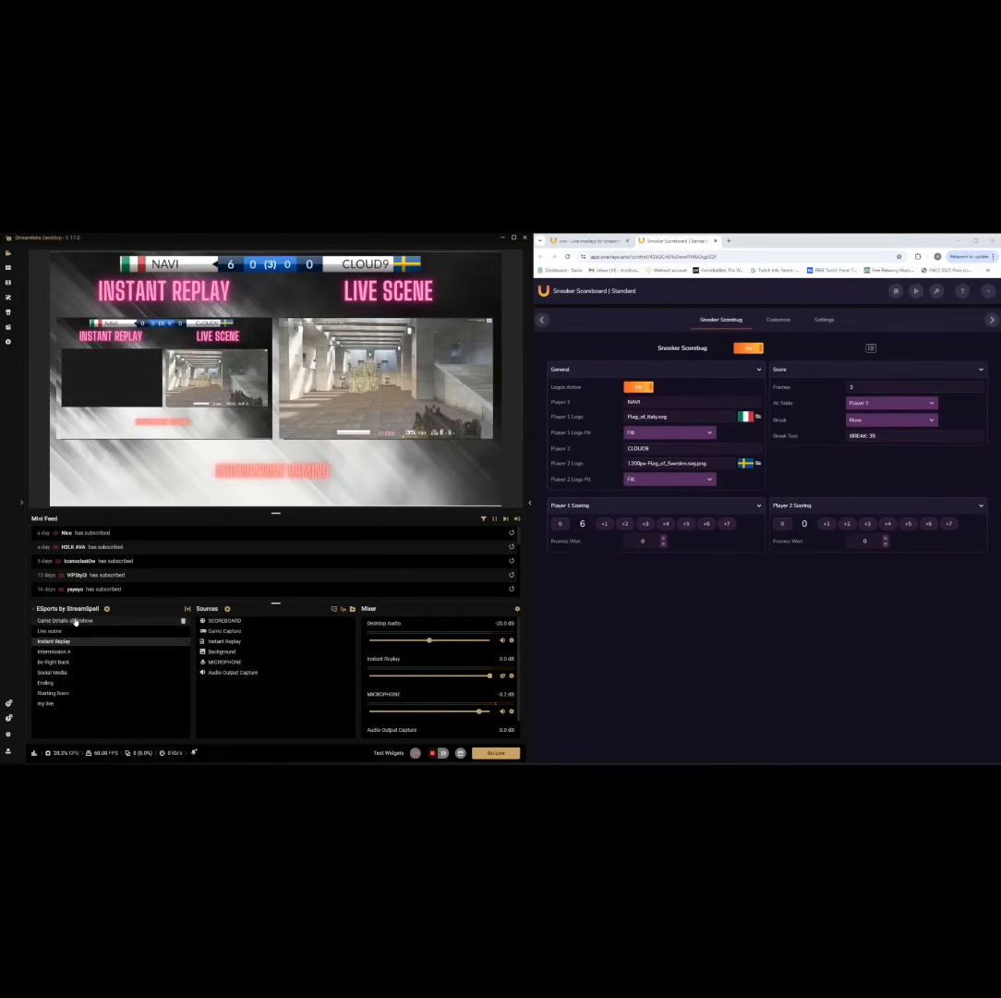
left_click(76, 623)
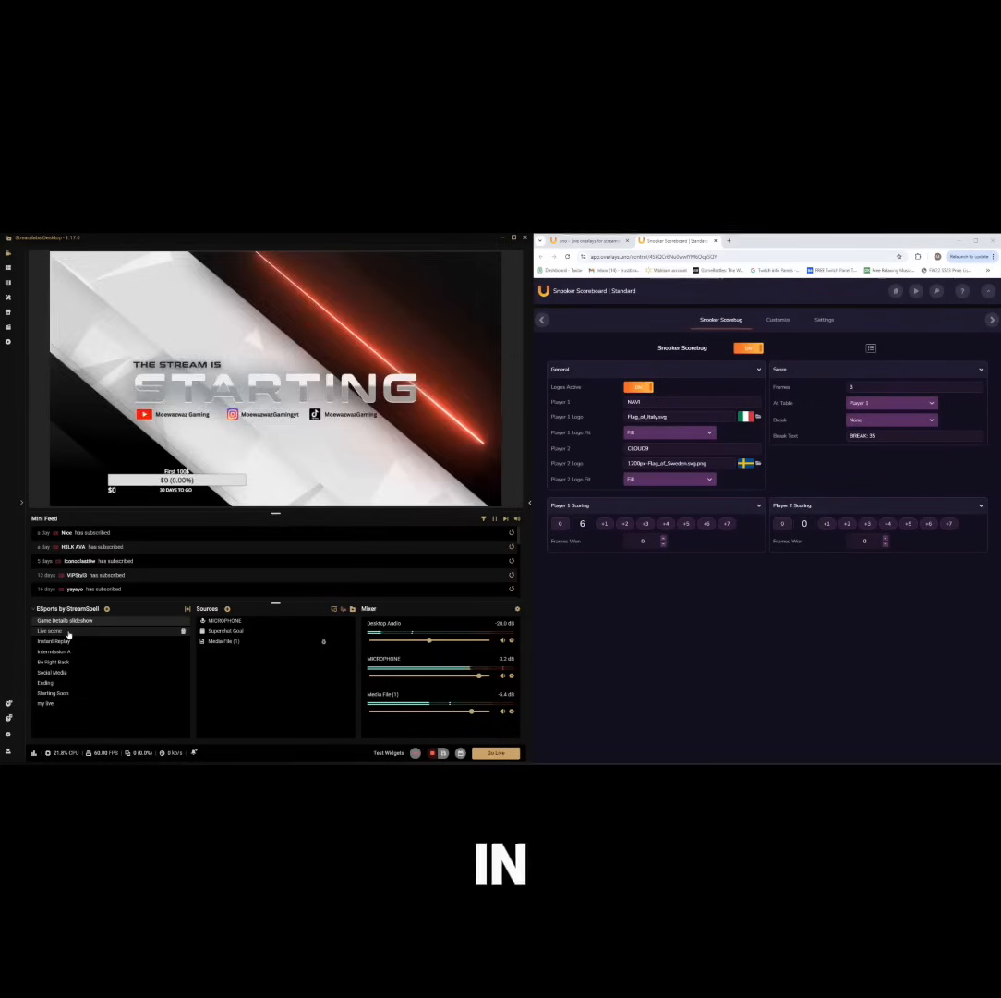
left_click(67, 631)
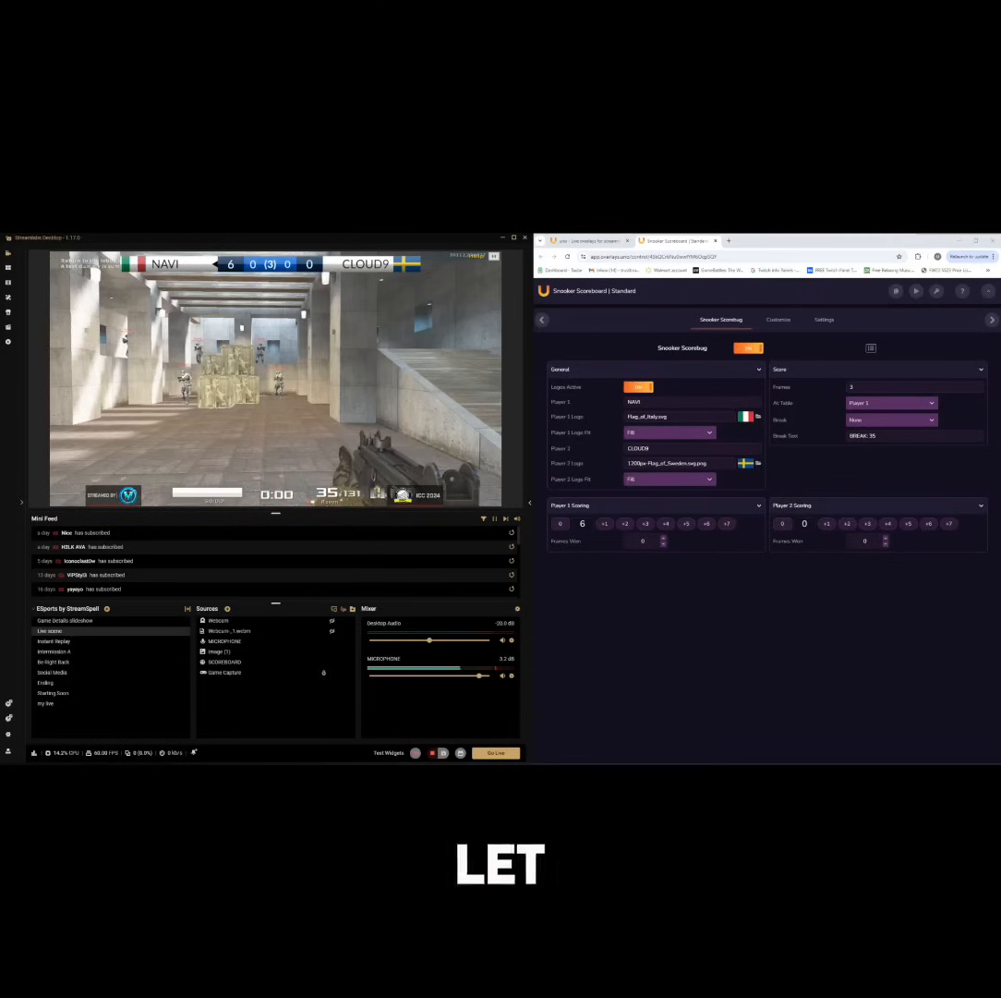
Switch to the Stream Deck window showing the mute key's settings
key("alt+Tab")
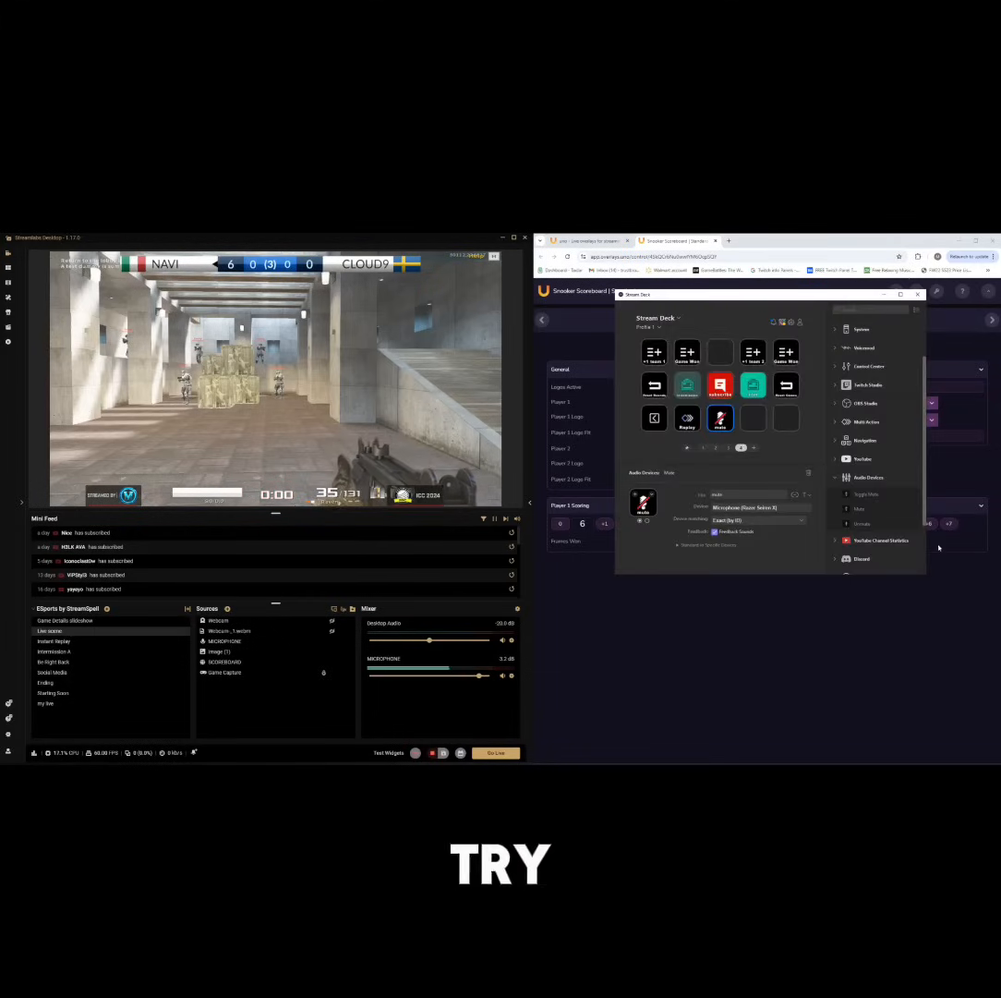